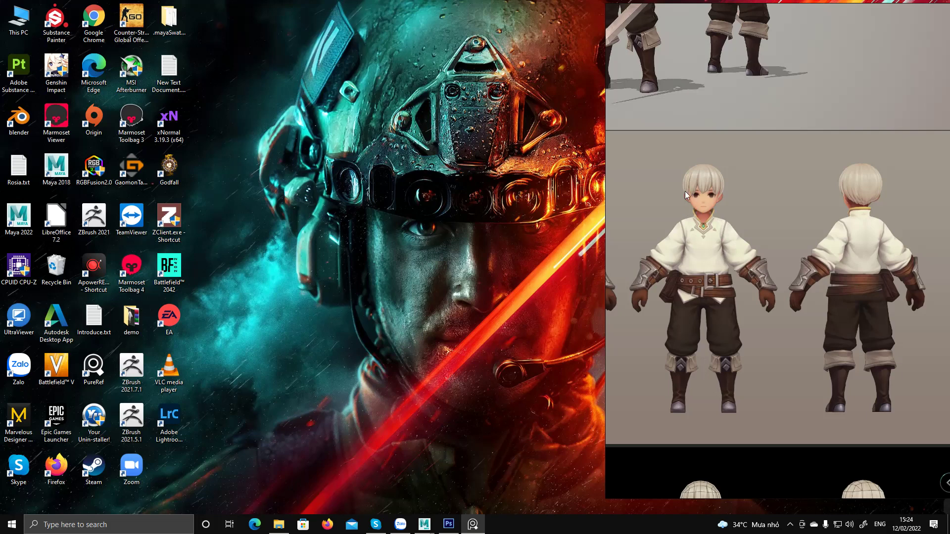
Examine the character's front and three-quarter views on the reference board.
middle_drag(668, 213, 863, 195)
scroll(794, 203, up, 2)
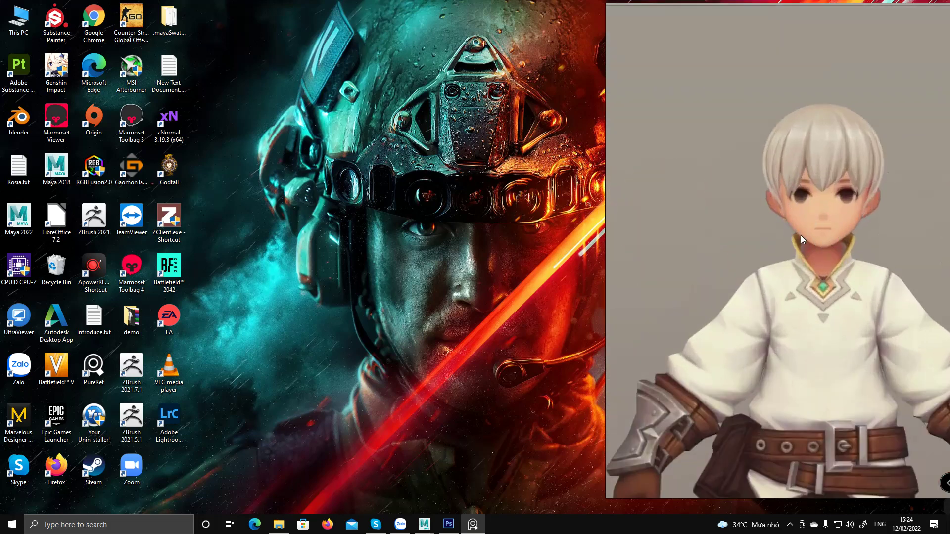
scroll(801, 237, down, 4)
scroll(703, 248, up, 2)
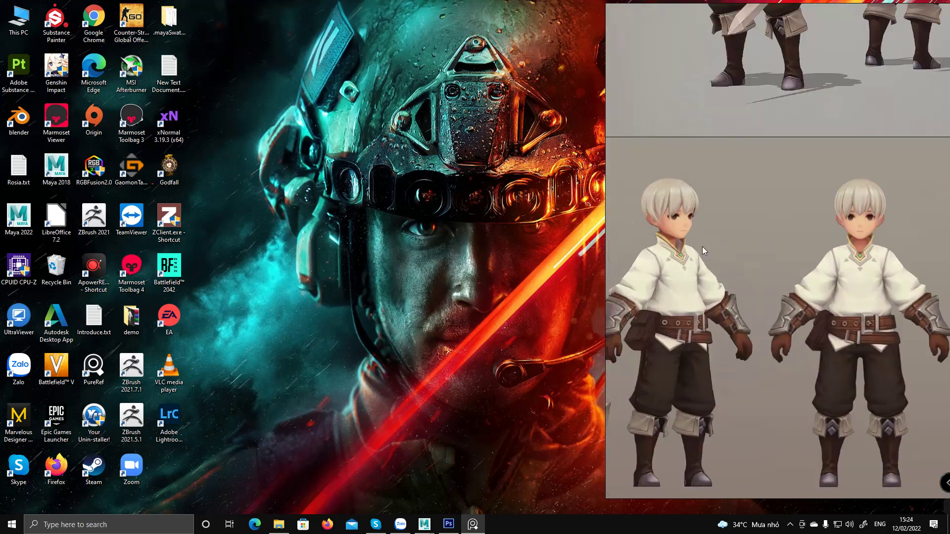
Switch to Photoshop and create a new blank document of 5000 by 5000 pixels.
click(449, 525)
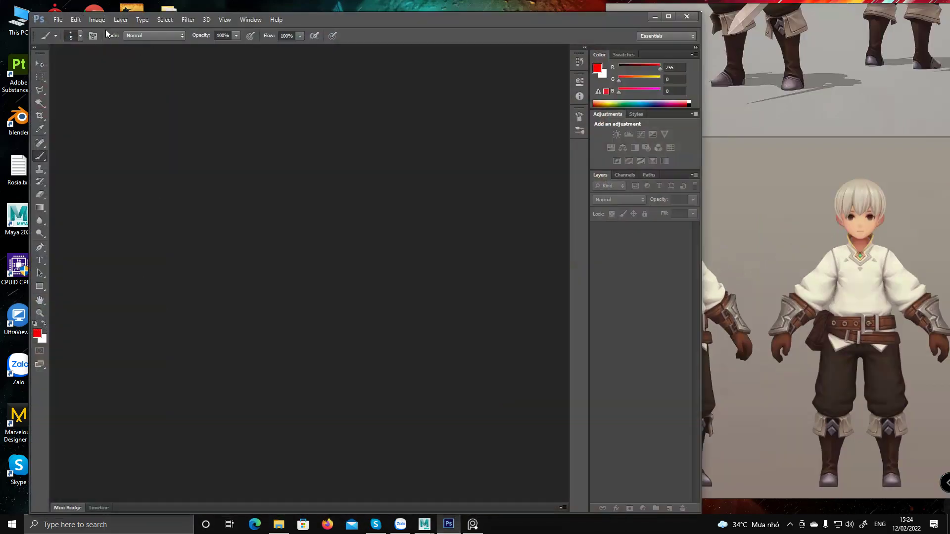
click(58, 20)
click(63, 30)
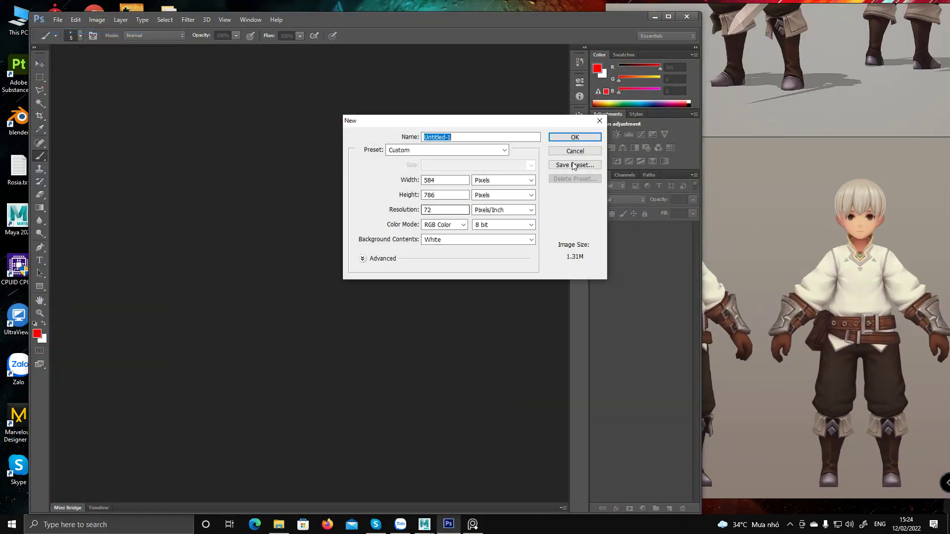
drag(458, 180, 369, 167)
text(5000)
double_click(444, 194)
text(5000)
click(574, 137)
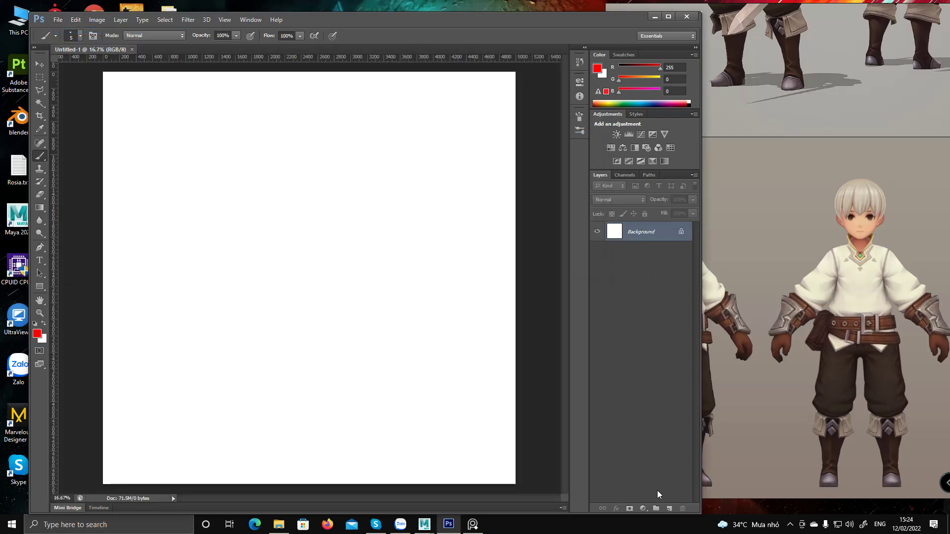
Add a new layer and handwrite "flox mesh" in red brush strokes across the upper part of the canvas.
click(668, 508)
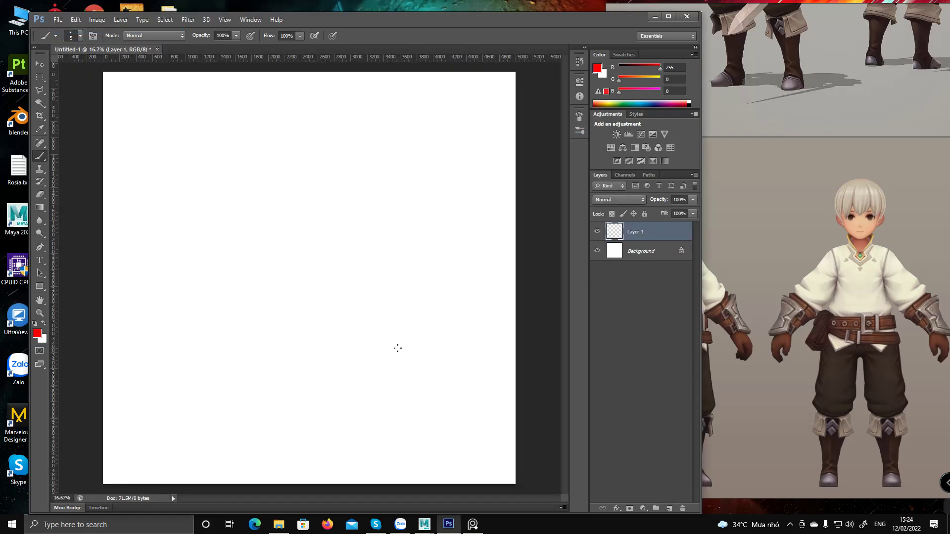
mouse_move(141, 155)
mouse_down()
mouse_move(138, 180)
mouse_move(187, 123)
mouse_move(186, 161)
mouse_move(216, 145)
mouse_move(277, 144)
mouse_move(302, 161)
mouse_move(330, 156)
mouse_up()
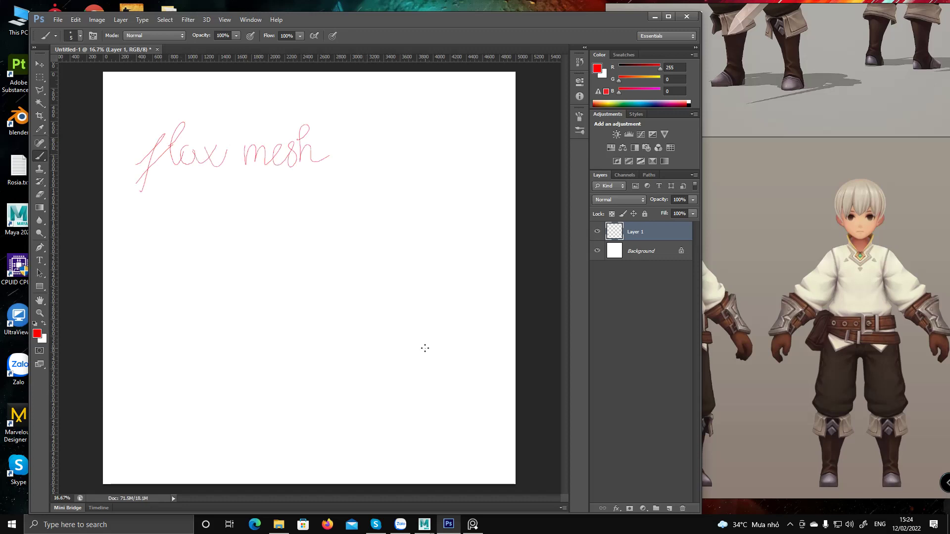
Examine the character turnarounds and the wireframe views beneath them on the PureRef reference board.
middle_drag(860, 182, 788, 185)
scroll(804, 207, down, 3)
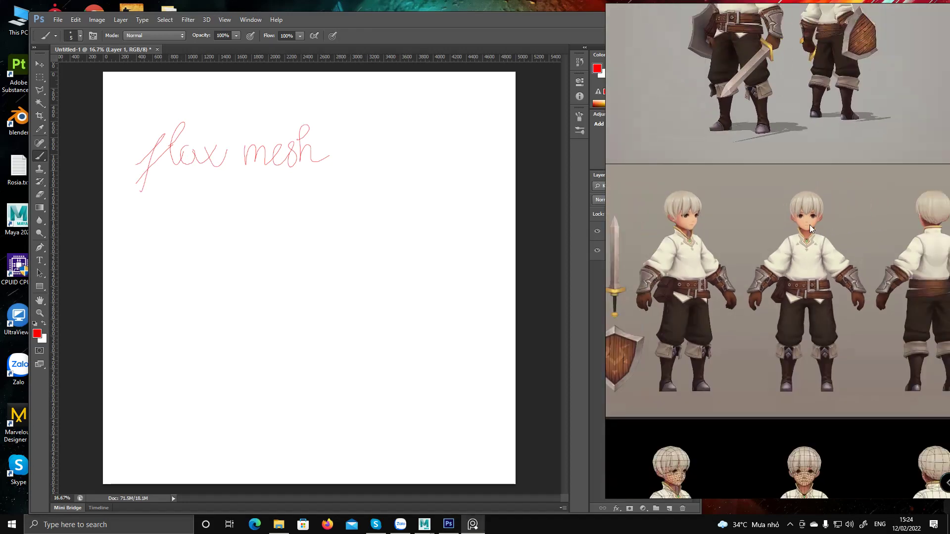
middle_drag(859, 229, 779, 245)
middle_drag(856, 246, 649, 254)
scroll(653, 263, down, 5)
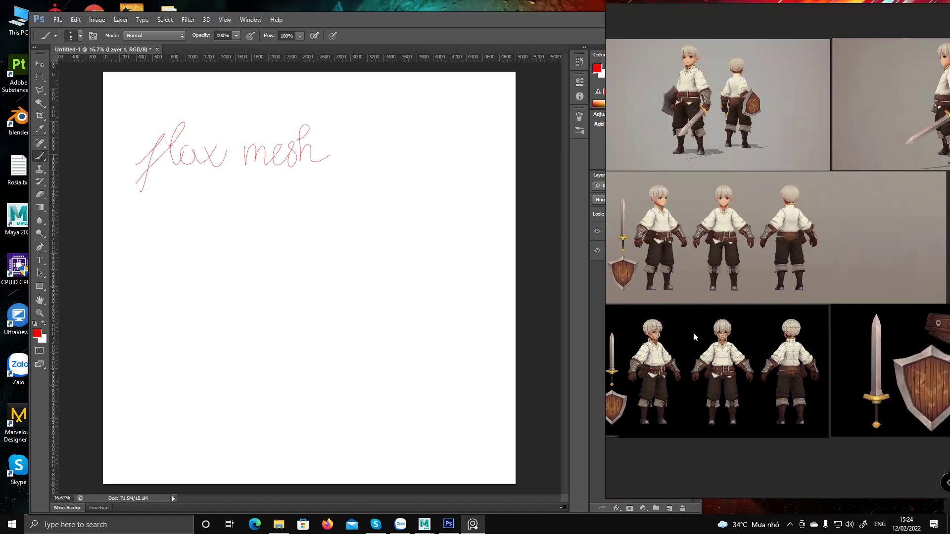
scroll(694, 334, up, 1)
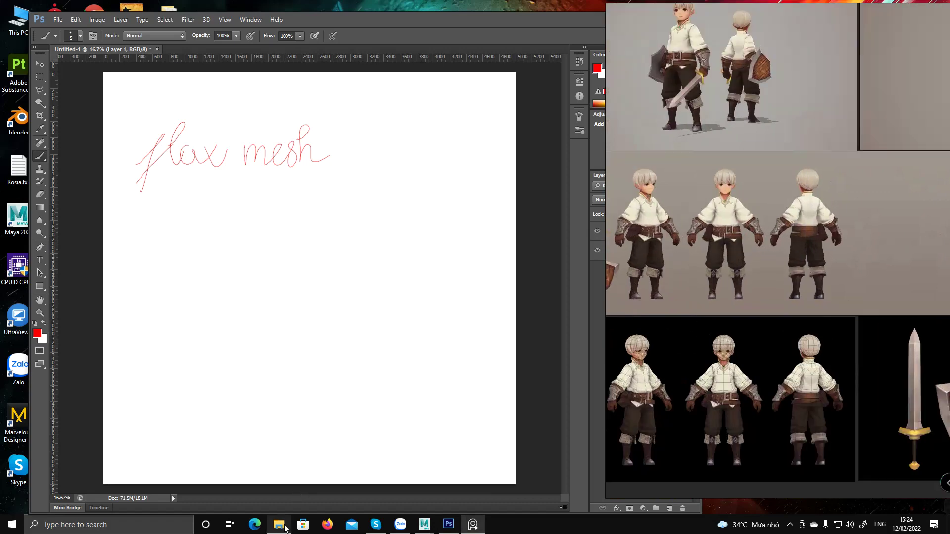
Switch to Maya, minimize the UV Editor and isolate the selected character mesh in the perspective view.
mouse_move(425, 527)
click(569, 458)
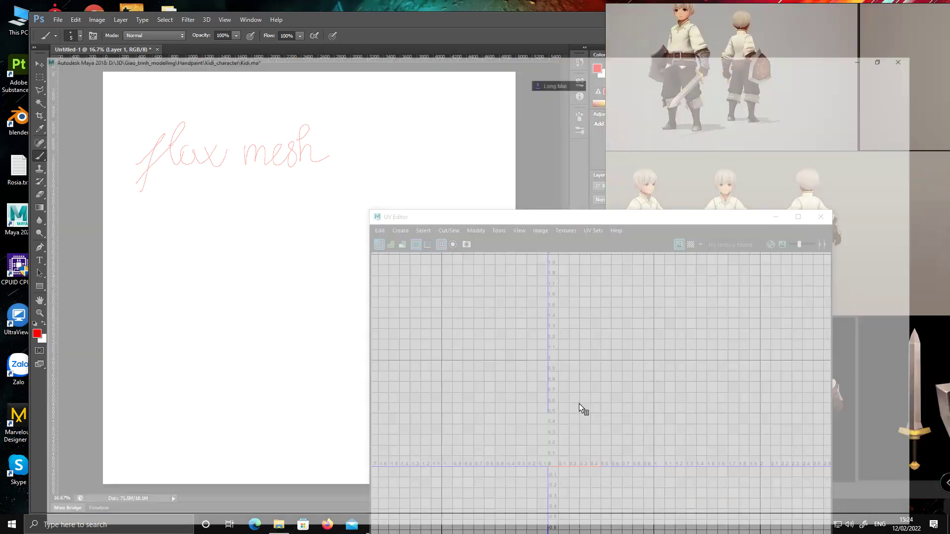
click(776, 217)
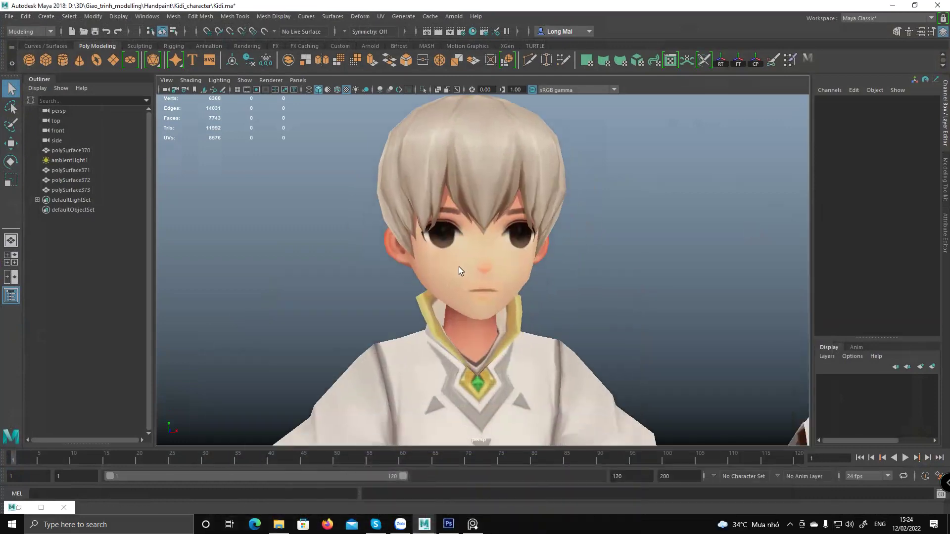
click(459, 266)
scroll(631, 337, down, 2)
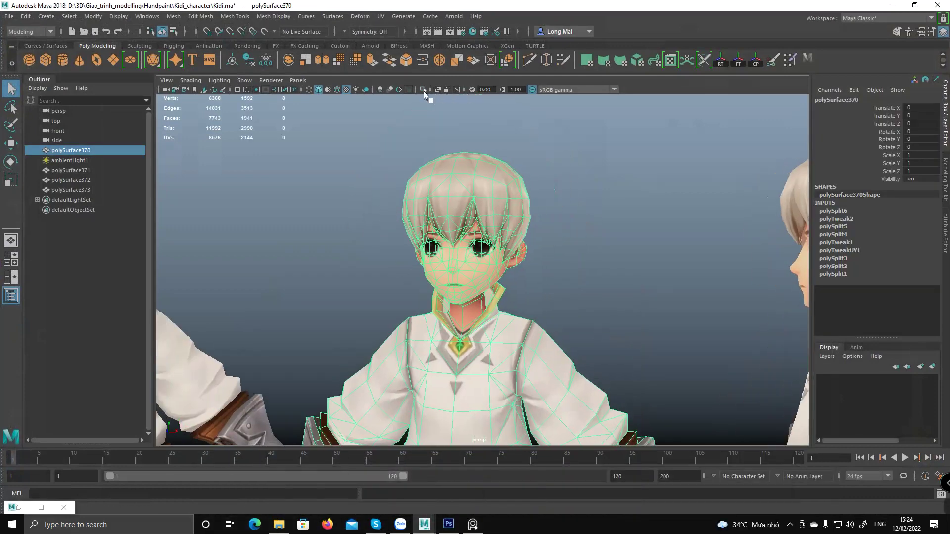
click(423, 92)
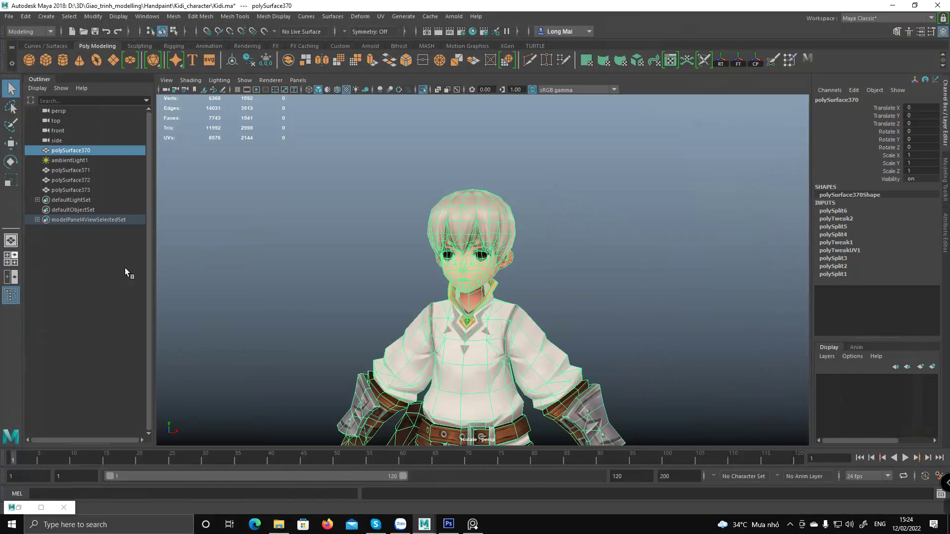
Switch to the side view, isolate the character mesh there and display it with textures.
click(11, 258)
key(space)
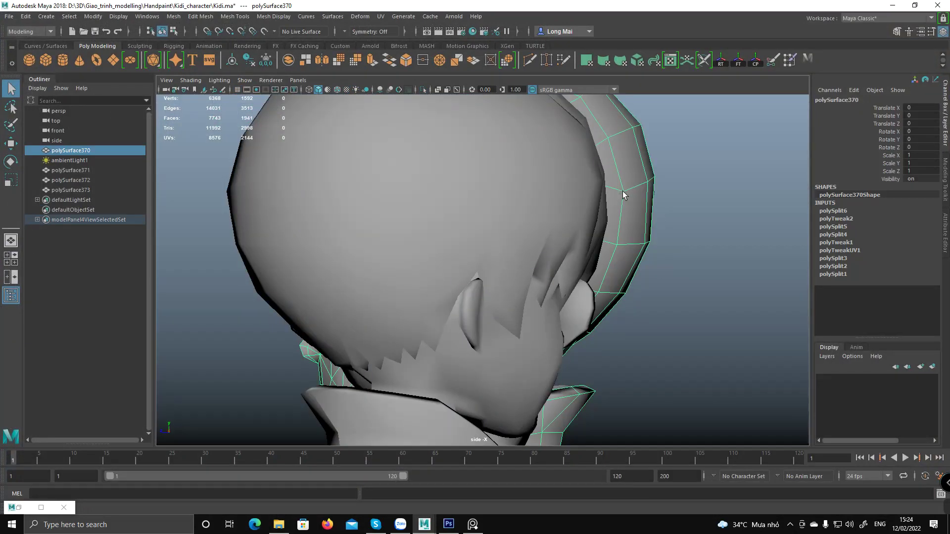
click(423, 89)
scroll(396, 329, up, 5)
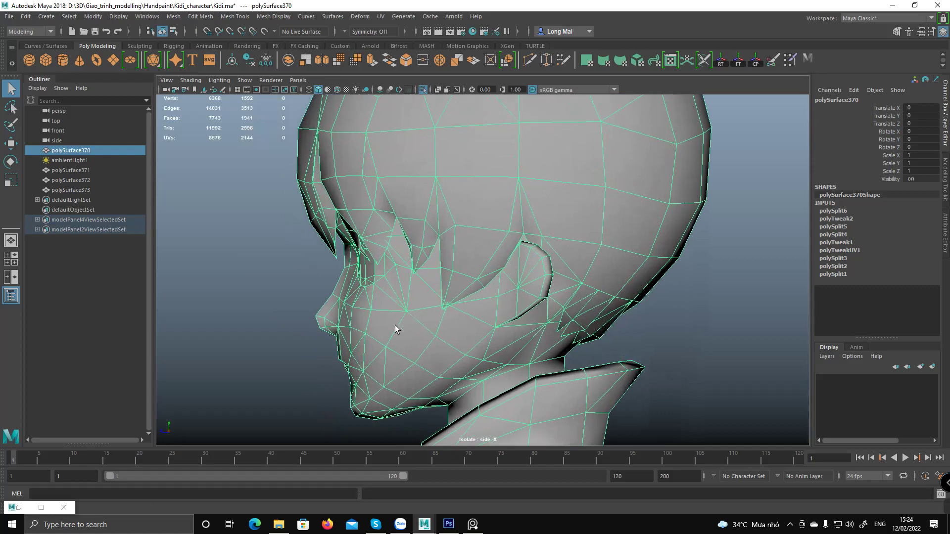
key(6)
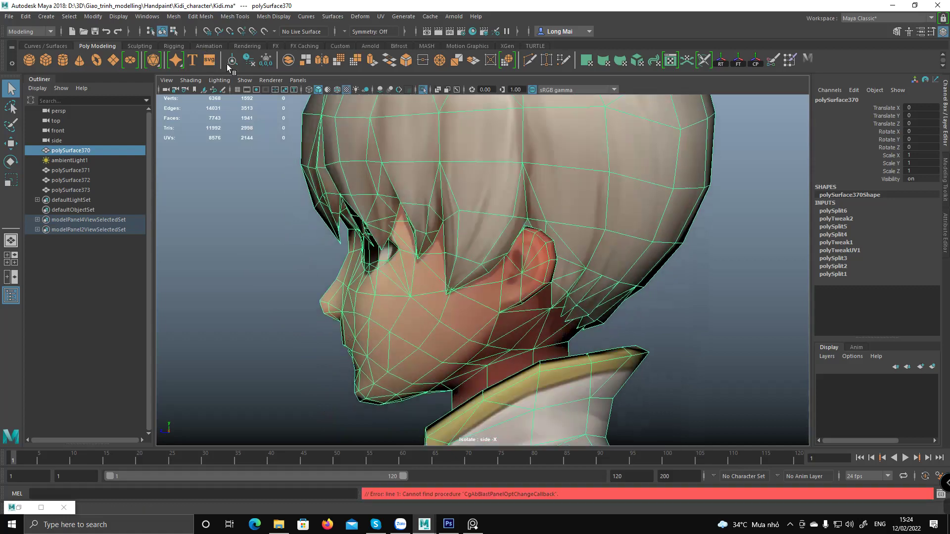
Change the viewport lighting so the textures show without shading, and deselect the character mesh with its head profile framed.
click(219, 80)
click(237, 132)
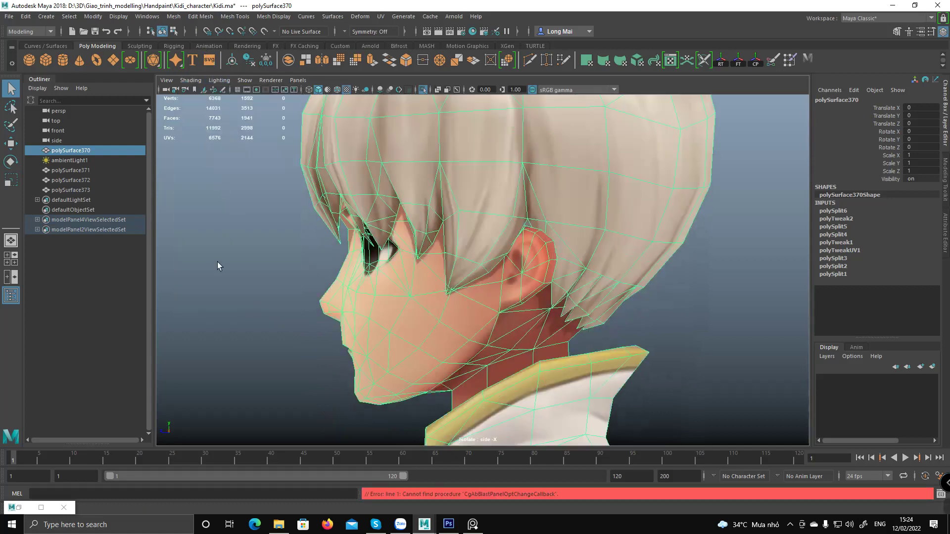
click(236, 208)
scroll(316, 301, down, 4)
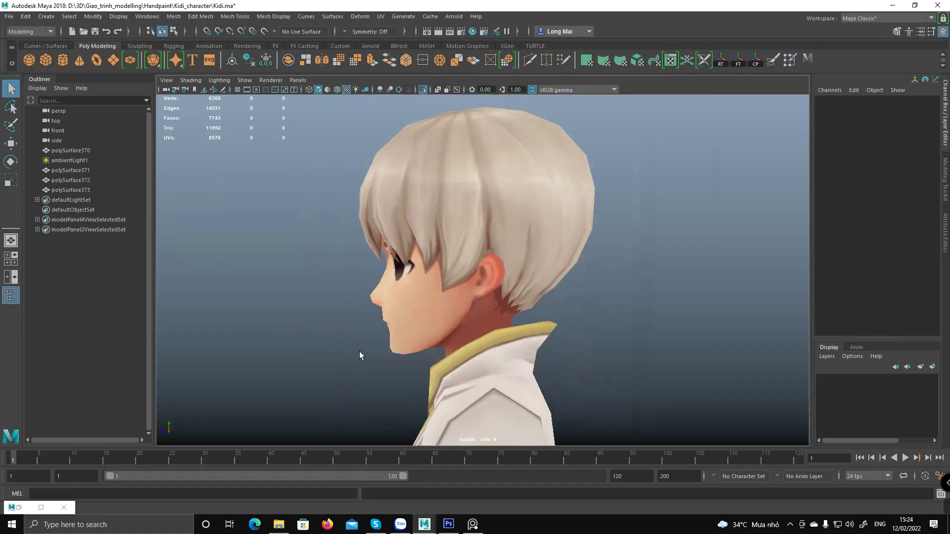
scroll(396, 391, up, 1)
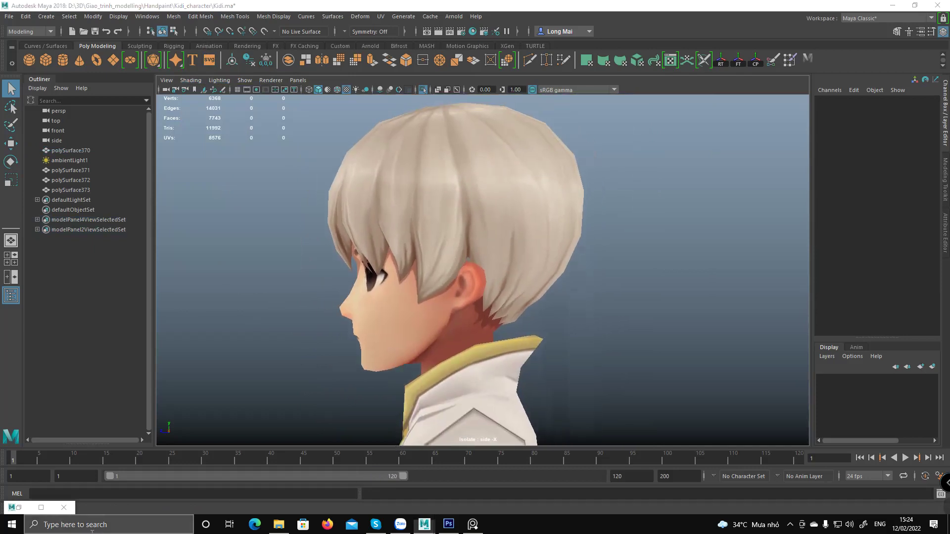
Capture the side view of the head with Snipping Tool and paste it into the Photoshop document.
click(92, 527)
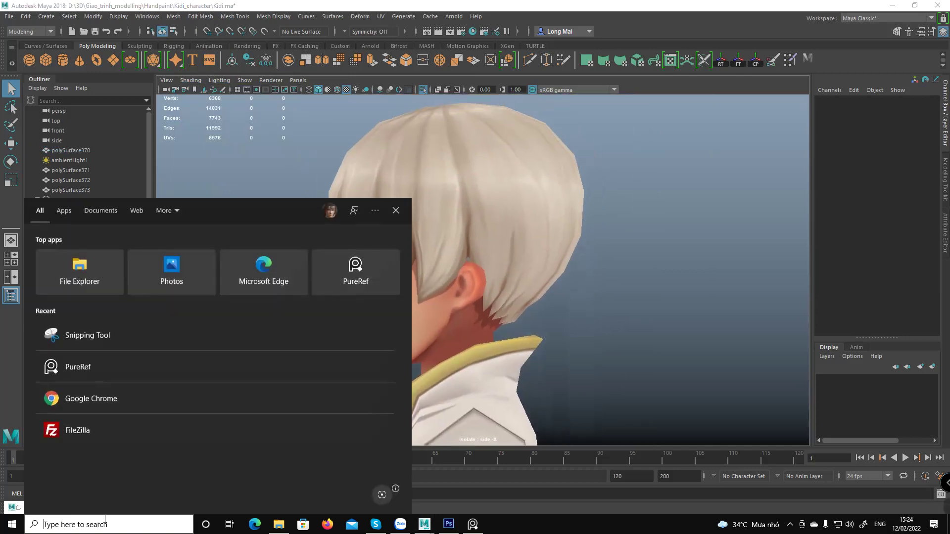
click(125, 337)
click(18, 312)
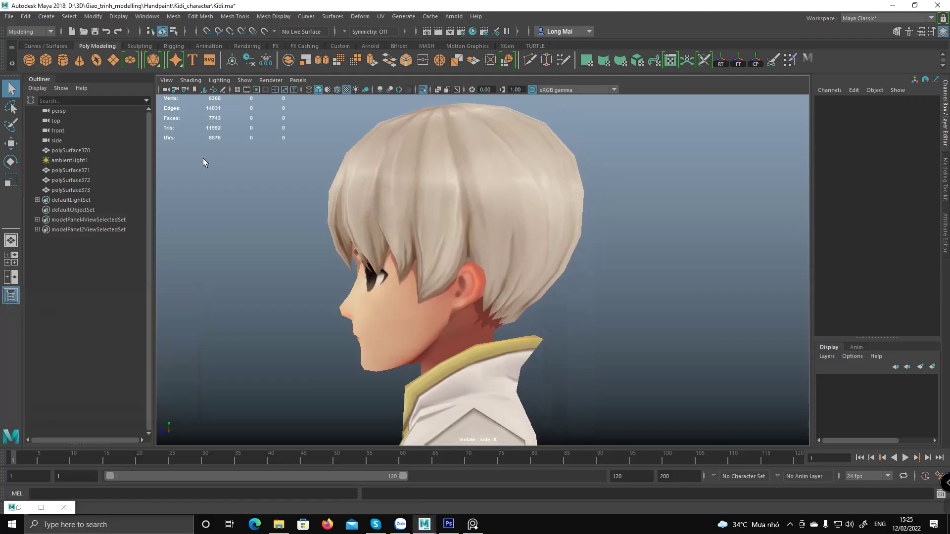
drag(159, 92, 809, 446)
click(449, 524)
key(ctrl+v)
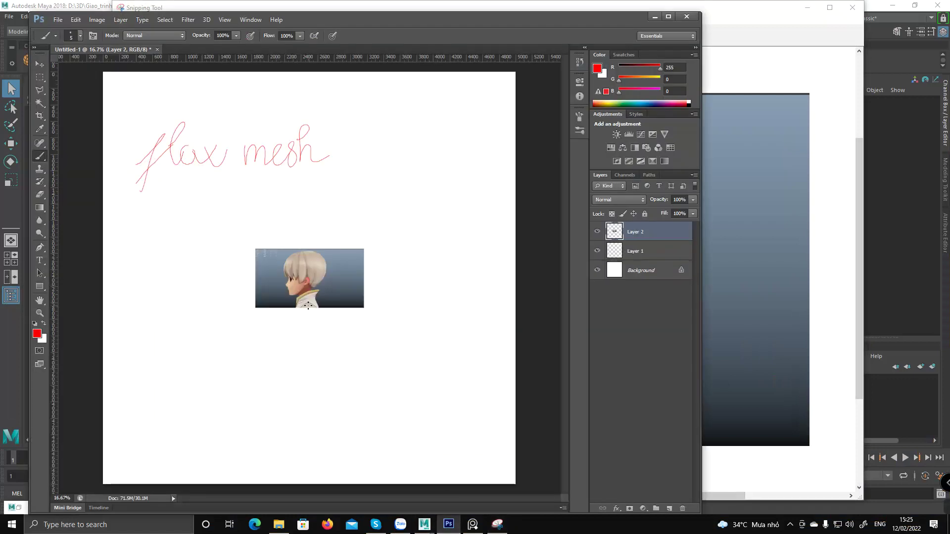
Add a new layer and draw a red two-row grid of polygons along the jawline from below the ear to the chin.
key(z)
mouse_move(317, 297)
mouse_down()
mouse_move(413, 281)
mouse_move(371, 304)
mouse_up()
key(b)
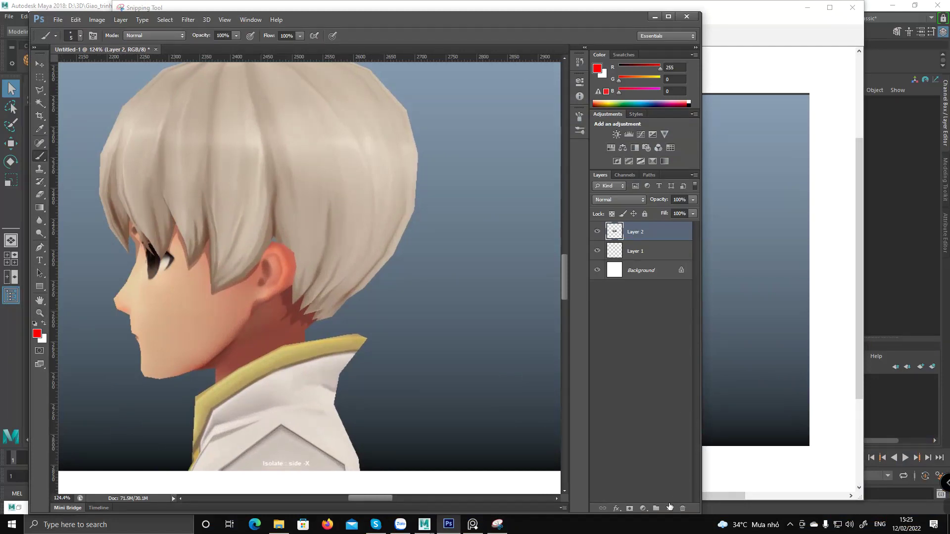
click(670, 508)
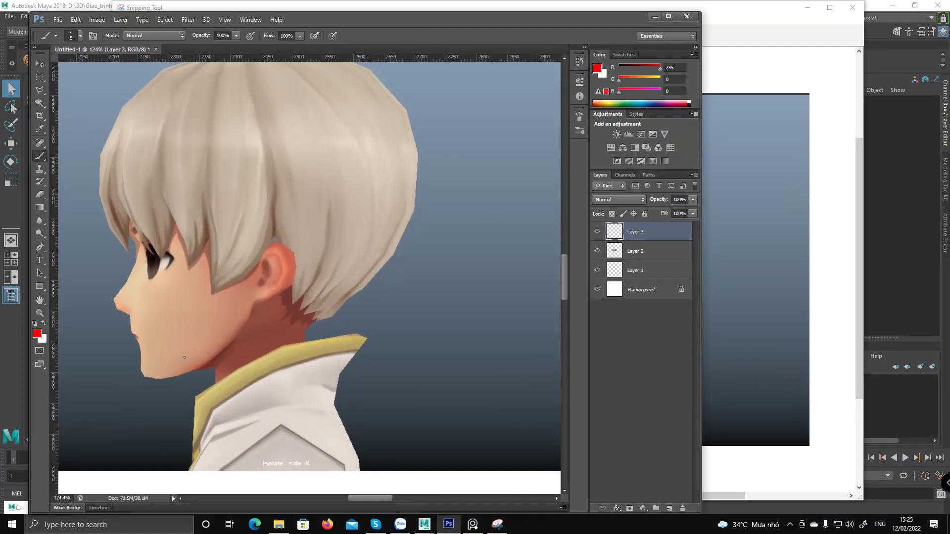
mouse_move(254, 302)
mouse_down()
mouse_move(244, 328)
mouse_move(207, 361)
mouse_move(192, 369)
mouse_move(181, 361)
mouse_up()
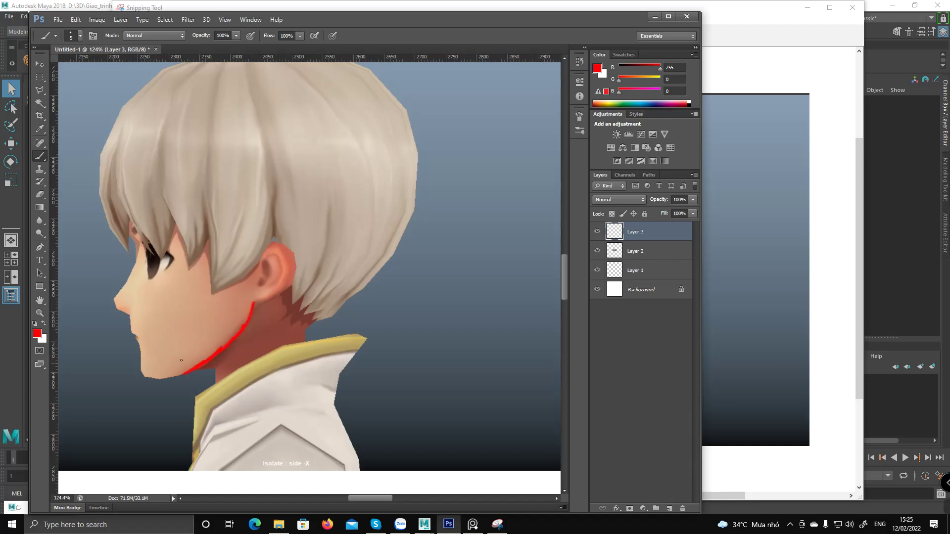
click(224, 303)
click(170, 356)
mouse_move(142, 365)
mouse_down()
mouse_move(144, 377)
mouse_move(142, 362)
mouse_move(154, 360)
mouse_move(156, 377)
mouse_move(178, 376)
mouse_move(160, 379)
mouse_move(172, 353)
mouse_move(200, 361)
mouse_move(195, 338)
mouse_move(221, 348)
mouse_up()
mouse_move(195, 341)
mouse_down()
mouse_move(223, 305)
mouse_move(213, 326)
mouse_up()
drag(253, 301, 224, 302)
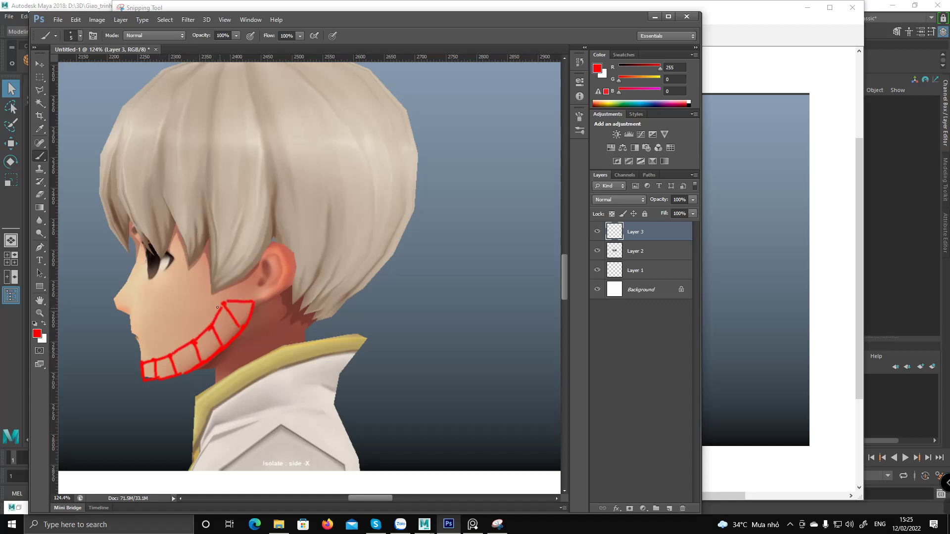
click(224, 304)
mouse_move(163, 338)
mouse_down()
mouse_move(172, 354)
mouse_move(194, 342)
mouse_move(225, 301)
mouse_move(142, 350)
mouse_move(155, 358)
mouse_up()
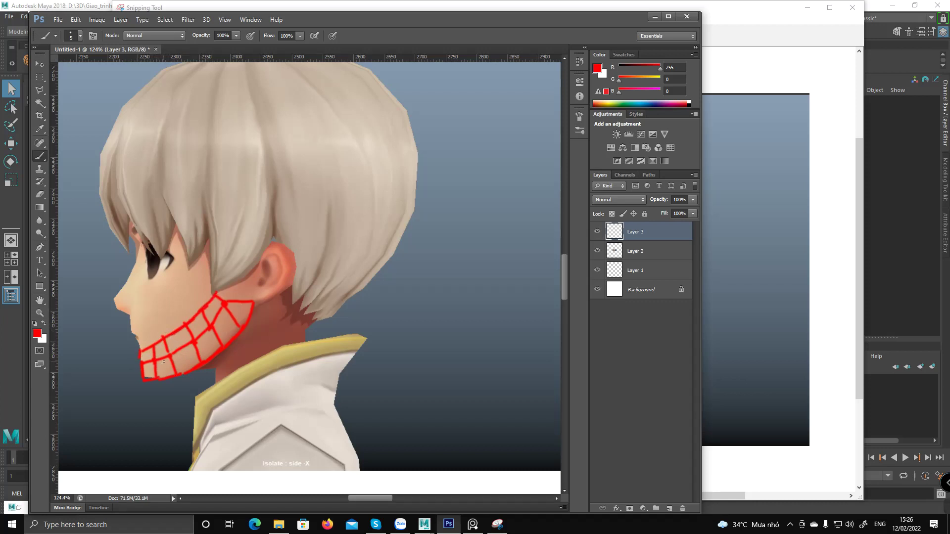
Delete the layer holding the red jawline grid.
click(683, 508)
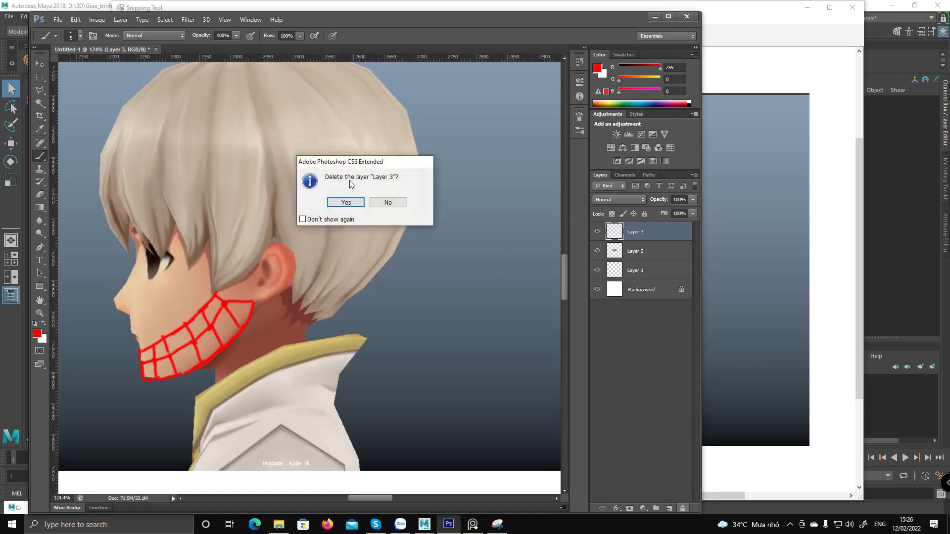
click(346, 202)
Add a new layer and draw a red polygon grid with larger, uneven cells along the jaw from the ear to the chin.
click(669, 509)
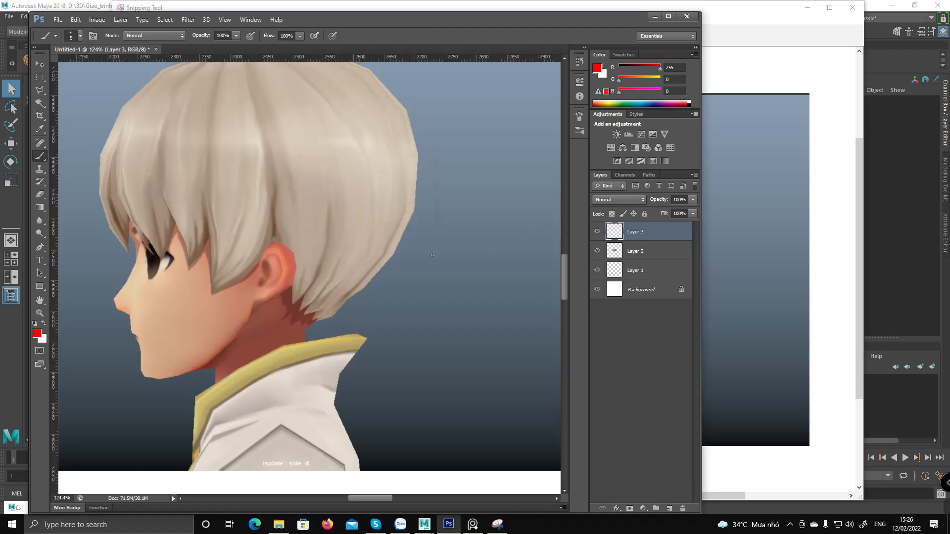
drag(246, 283, 234, 334)
mouse_move(247, 300)
mouse_down()
mouse_move(202, 312)
mouse_move(204, 337)
mouse_move(231, 329)
mouse_move(184, 370)
mouse_move(188, 355)
mouse_move(211, 352)
mouse_move(185, 372)
mouse_move(180, 343)
mouse_move(207, 336)
mouse_move(182, 348)
mouse_move(199, 316)
mouse_move(228, 313)
mouse_up()
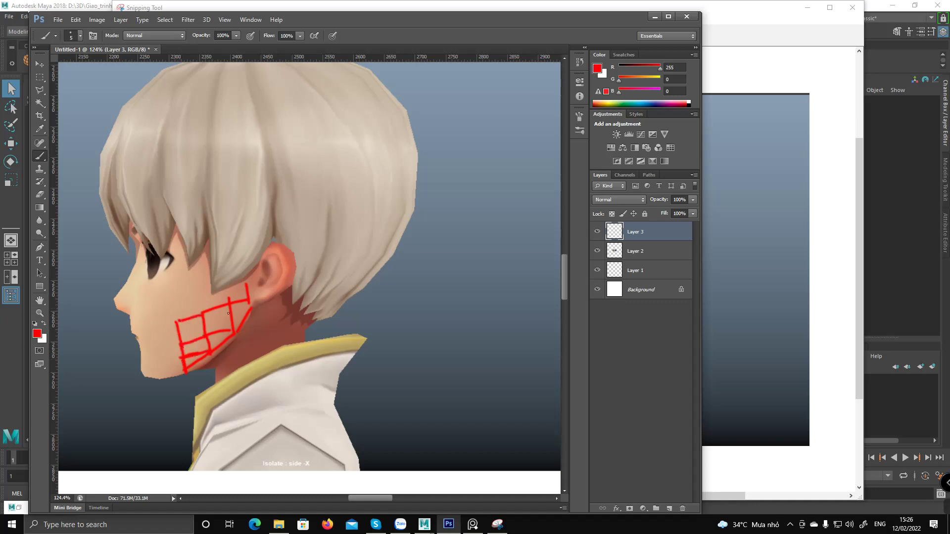
mouse_move(182, 357)
mouse_down()
mouse_move(167, 368)
mouse_move(184, 367)
mouse_move(152, 380)
mouse_move(168, 362)
mouse_move(165, 350)
mouse_move(181, 346)
mouse_move(140, 366)
mouse_move(167, 370)
mouse_up()
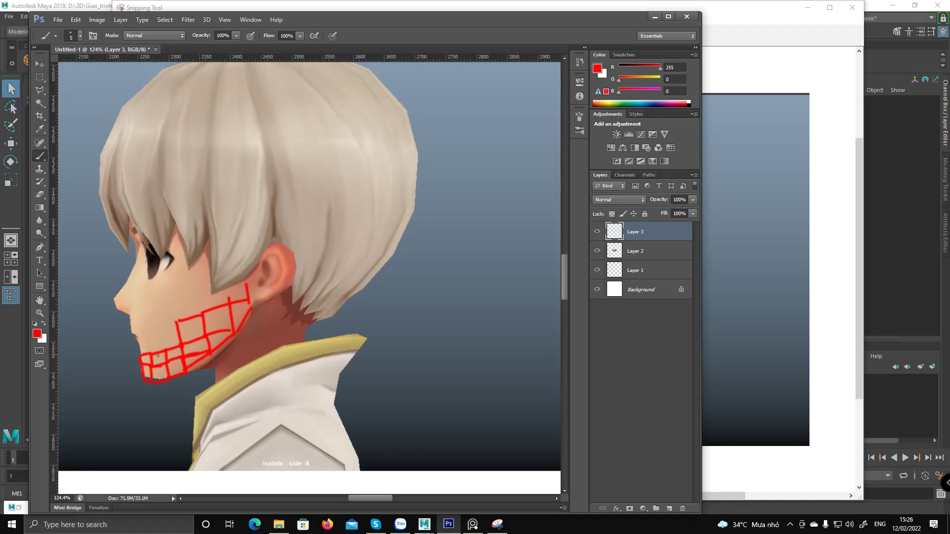
Draw extra vertical red lines across the jaw grid, subdividing its cells from the chin to the ear.
mouse_move(147, 333)
mouse_down()
mouse_move(148, 368)
mouse_move(174, 376)
mouse_up()
mouse_move(194, 300)
mouse_down()
mouse_move(200, 367)
mouse_move(222, 345)
mouse_up()
drag(236, 281, 239, 301)
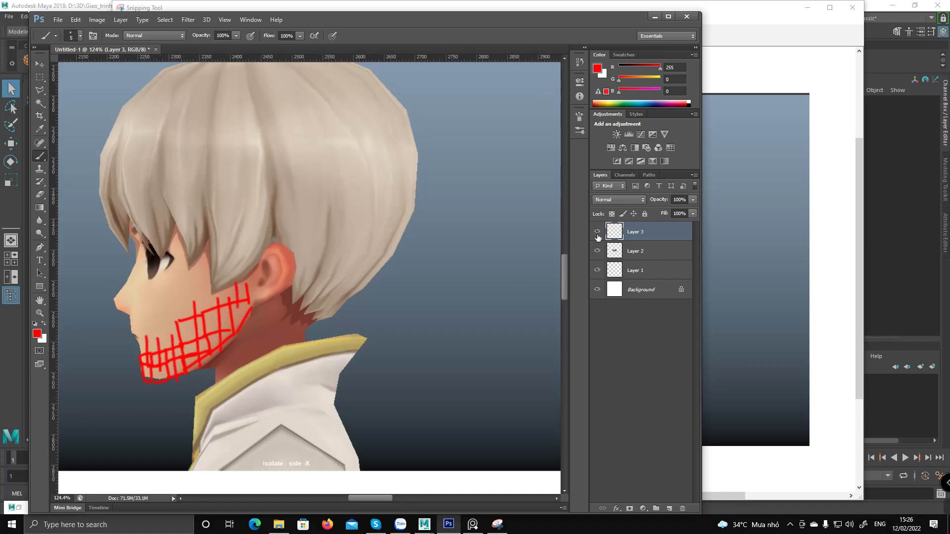
Undo the extra vertical lines and the brush strokes of the grid around the chin.
key(ctrl+alt+z)
key(ctrl+alt+z)
key(ctrl+alt+z)
key(ctrl+alt+z)
key(ctrl+alt+z)
key(ctrl+alt+z)
key(ctrl+alt+z)
key(ctrl+alt+z)
key(ctrl+alt+z)
key(ctrl+alt+z)
key(ctrl+alt+z)
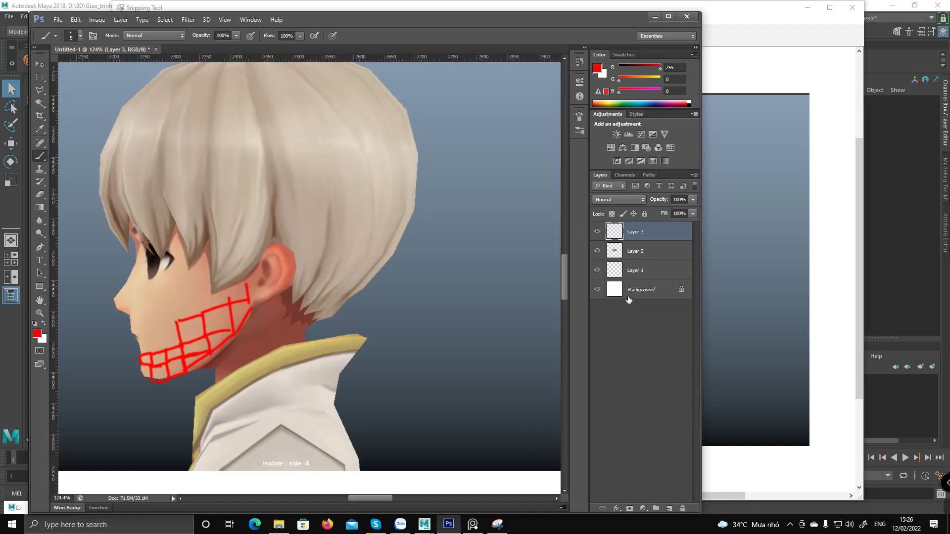
key(ctrl+alt+z)
key(ctrl+alt+z)
key(ctrl+alt+z)
key(ctrl+alt+z)
key(ctrl+alt+z)
key(ctrl+alt+z)
key(ctrl+alt+z)
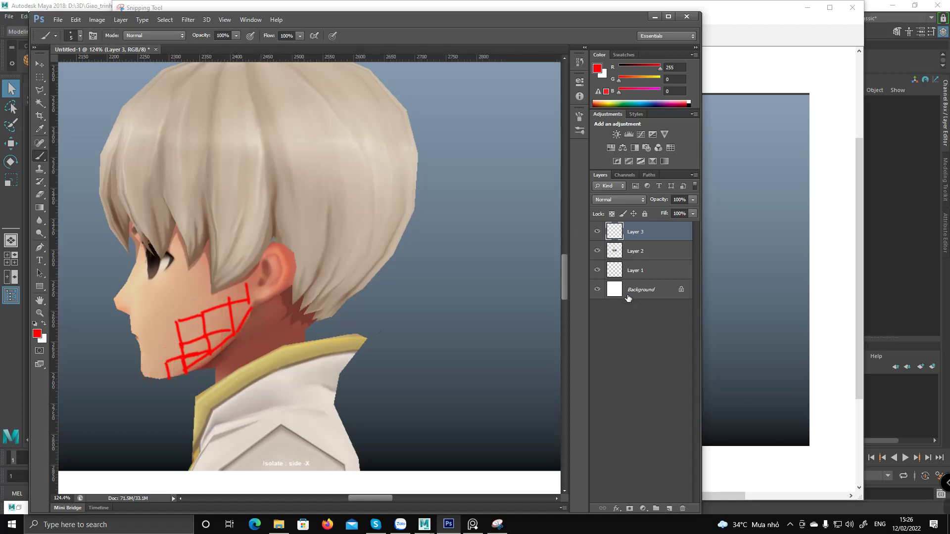
Undo the remaining brush strokes of the uneven red grid along the jaw.
key(ctrl+alt+z)
key(ctrl+alt+z)
key(ctrl+alt+z)
key(ctrl+alt+z)
key(ctrl+alt+z)
key(ctrl+alt+z)
key(ctrl+alt+z)
key(ctrl+alt+z)
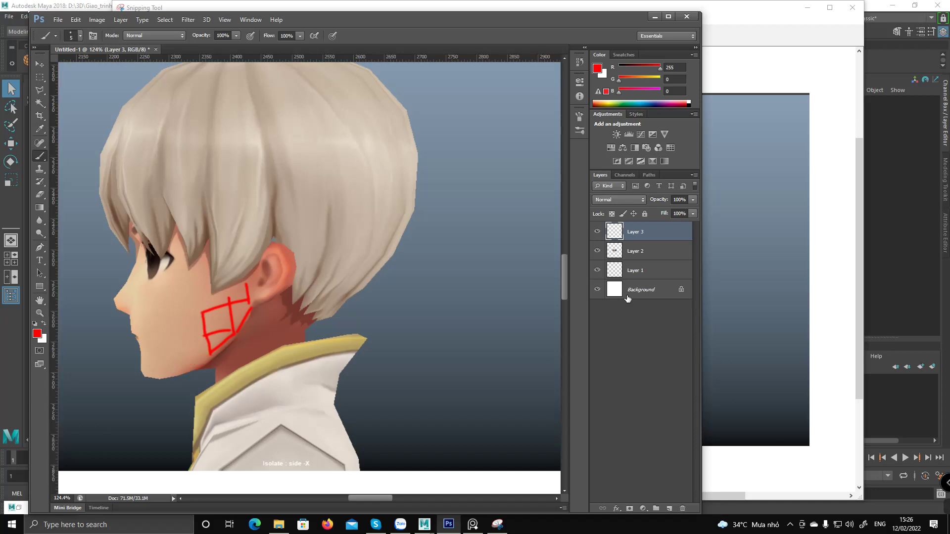
key(ctrl+alt+z)
key(ctrl+alt+z)
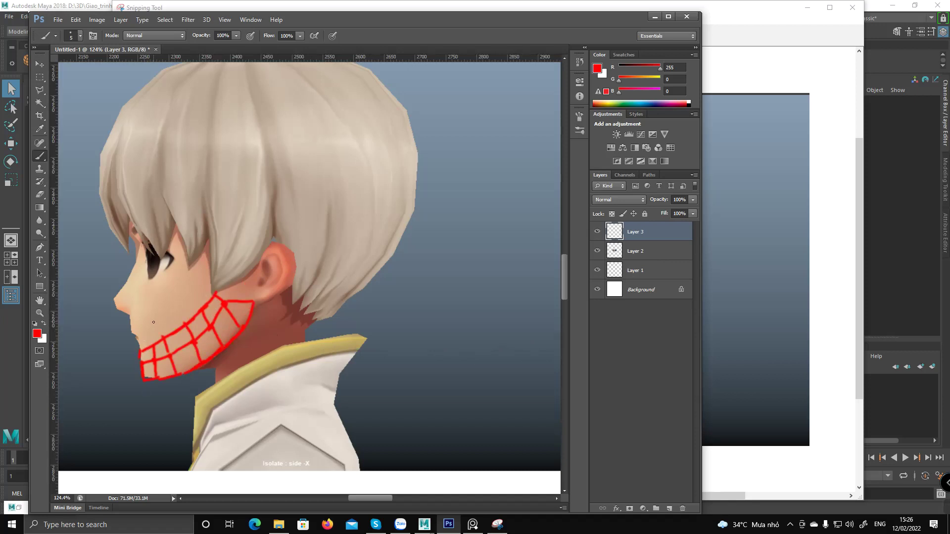
Draw extra red lines subdividing the jaw grid from the chin to the ear, and undo them.
mouse_move(154, 324)
mouse_down()
mouse_move(158, 378)
mouse_move(179, 331)
mouse_move(185, 370)
mouse_up()
drag(198, 309, 207, 354)
drag(200, 288, 205, 299)
mouse_move(218, 342)
mouse_down()
mouse_move(229, 318)
mouse_move(267, 324)
mouse_up()
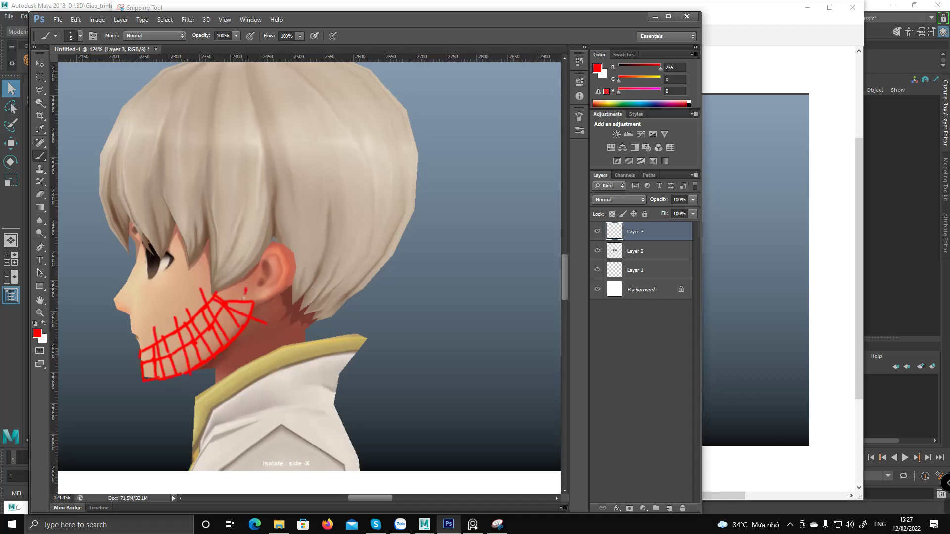
drag(242, 312, 126, 378)
key(ctrl+alt+z)
key(ctrl+alt+z)
key(ctrl+alt+z)
key(ctrl+alt+z)
key(ctrl+alt+z)
key(ctrl+alt+z)
Set the foreground colour to bright green (RGB 0, 255, 102), keeping red as the background colour.
key(x)
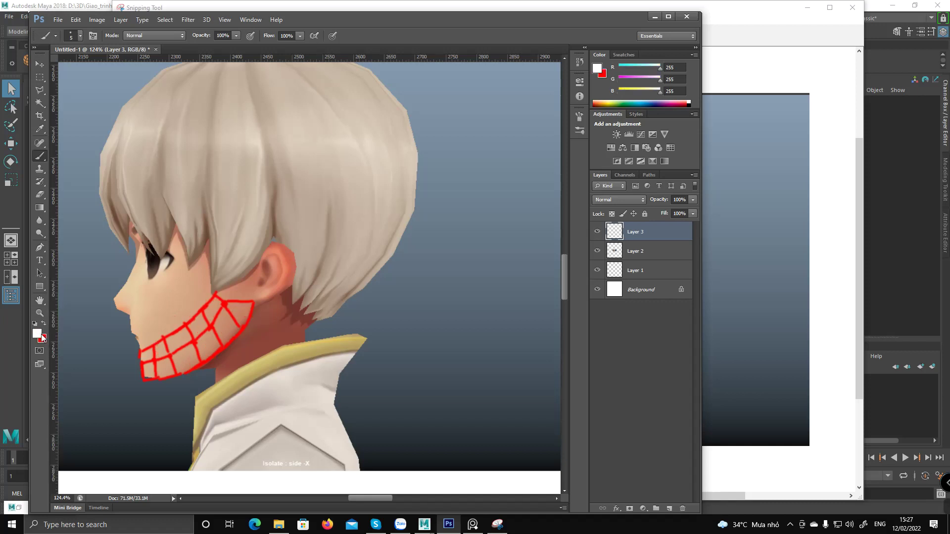
click(37, 334)
click(480, 217)
click(467, 141)
click(577, 134)
Draw green crosswise and lengthwise lines over the red jaw grid, subdividing its cells from the chin to the ear.
drag(145, 341, 147, 382)
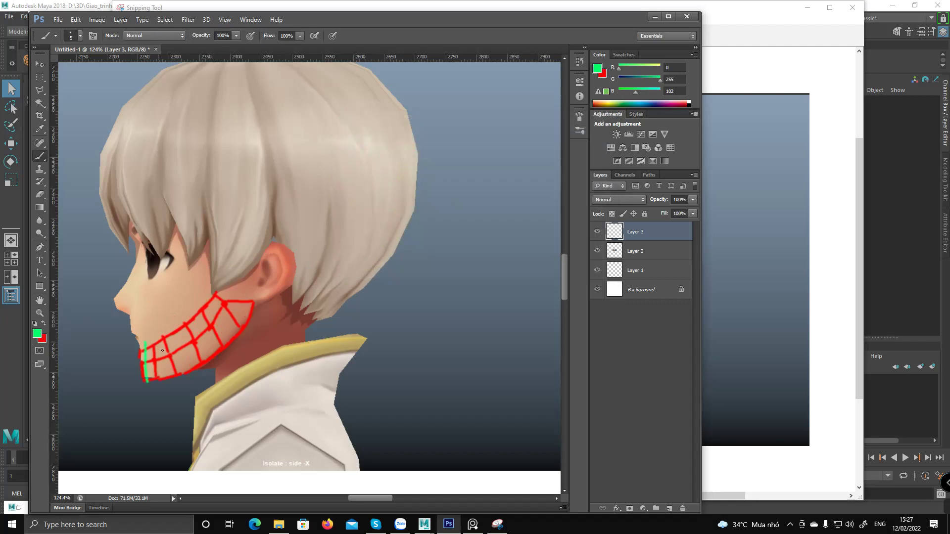
mouse_move(177, 322)
mouse_down()
mouse_move(190, 375)
mouse_move(211, 352)
mouse_up()
drag(209, 300, 235, 336)
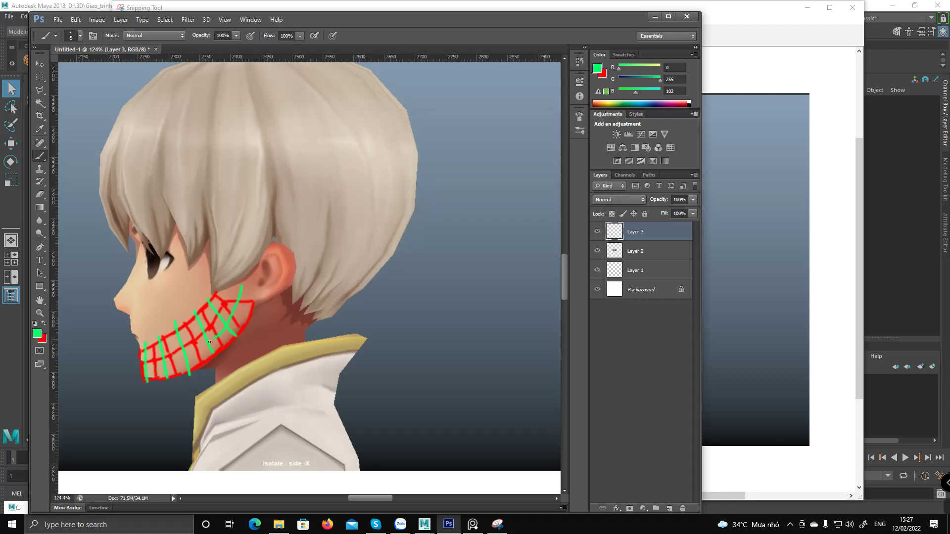
drag(226, 288, 120, 371)
Switch to Maya and select the character mesh in the side view to examine the jaw's wireframe.
mouse_move(425, 524)
click(588, 481)
click(397, 320)
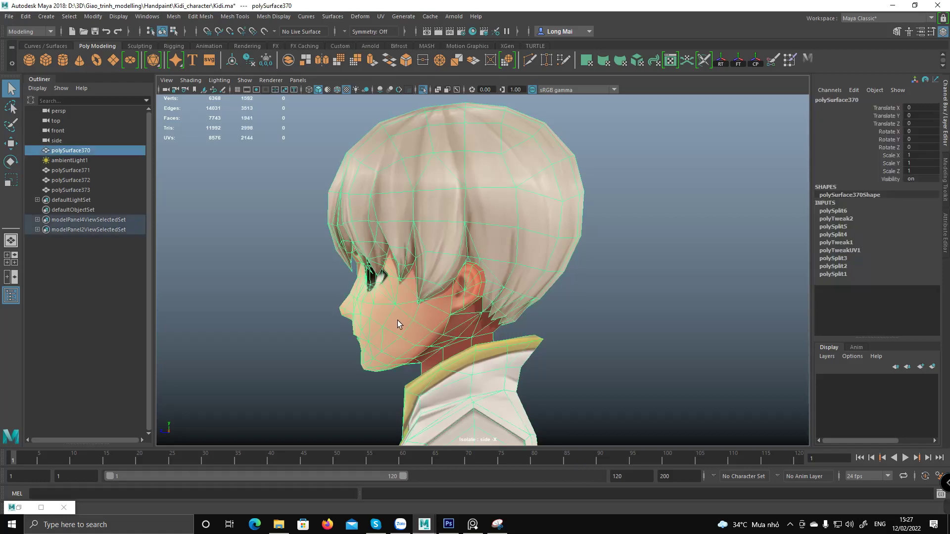
alt+middle_drag(419, 336, 415, 330)
scroll(383, 279, up, 3)
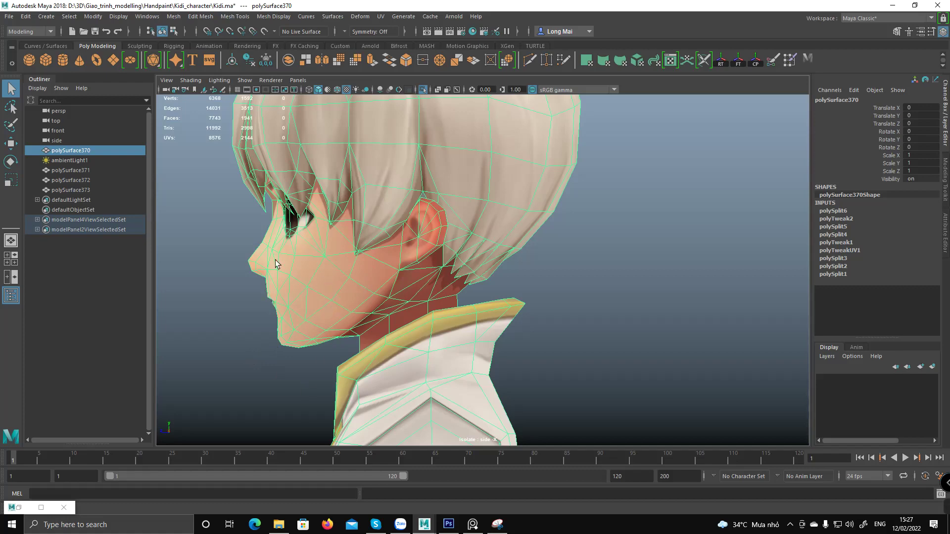
In the front view, isolate the connected faces of the character's head and body, hiding the hair, and clear the selection.
key(space)
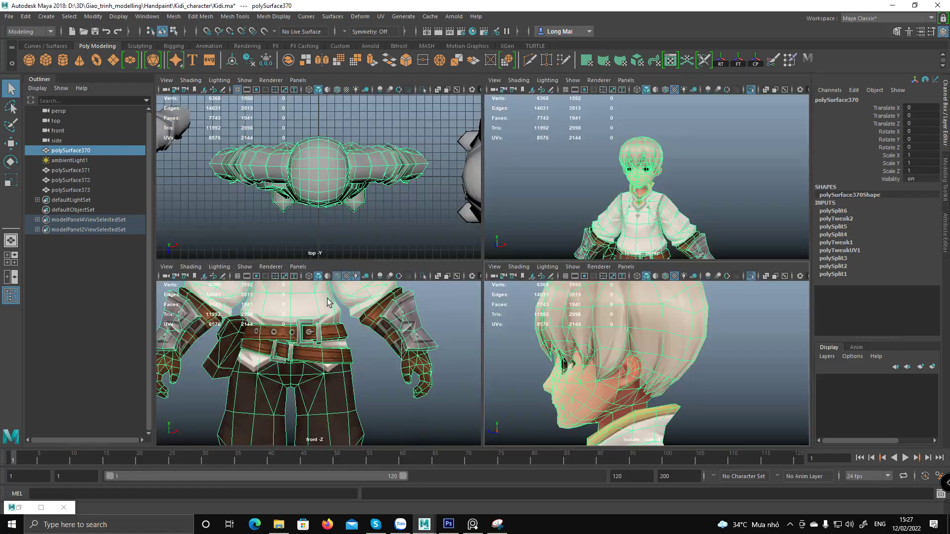
alt+middle_drag(331, 381, 331, 355)
key(space)
alt+right_drag(340, 280, 585, 245)
alt+right_drag(454, 261, 613, 243)
alt+middle_drag(522, 261, 461, 302)
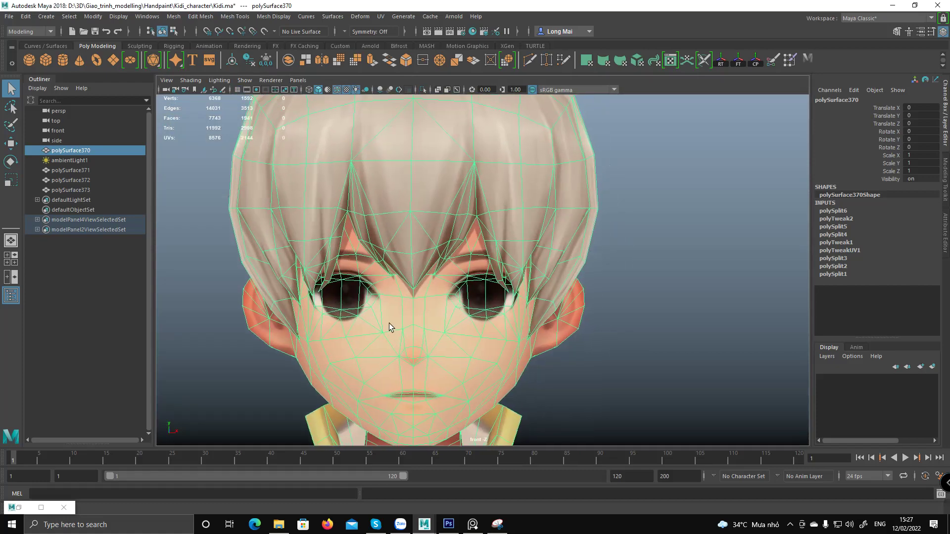
key(F11)
double_click(363, 345)
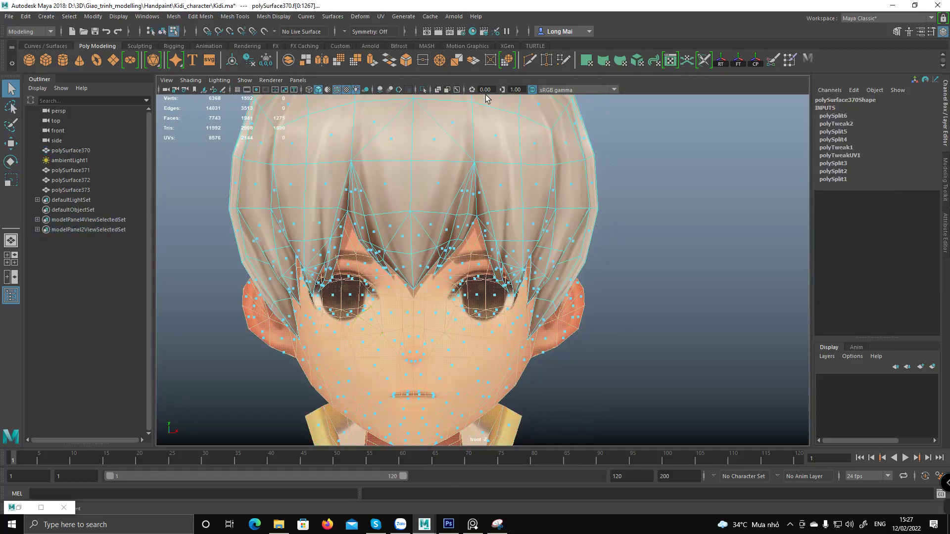
click(423, 90)
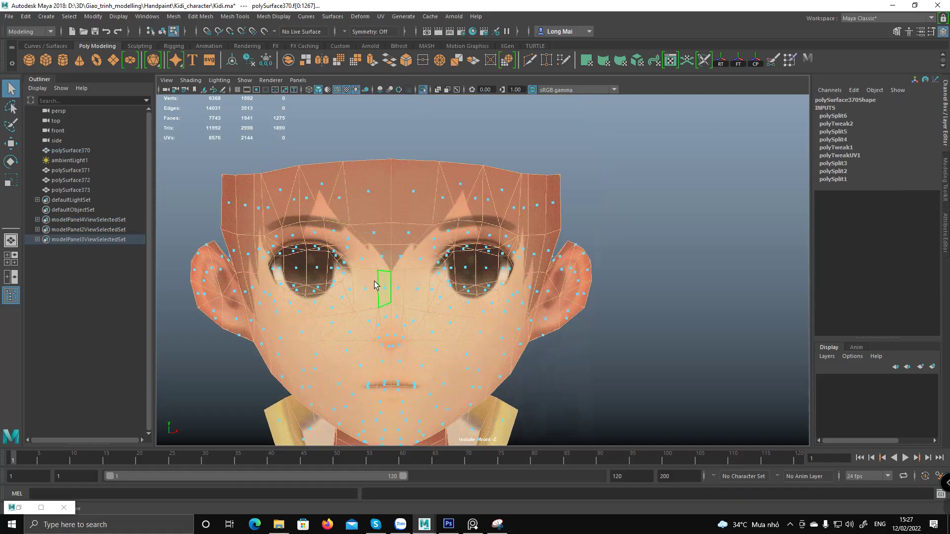
key(F8)
click(666, 267)
Capture a new Snipping Tool snip of the wireframed face around the eyes and nose in the front view.
alt+middle_drag(400, 287, 450, 292)
alt+right_drag(354, 305, 483, 396)
click(497, 524)
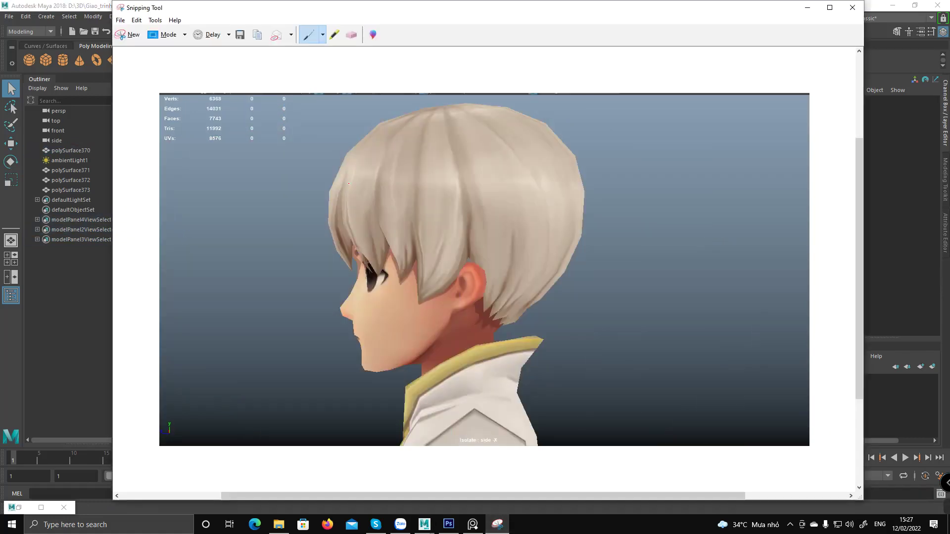
click(134, 44)
drag(181, 120, 731, 438)
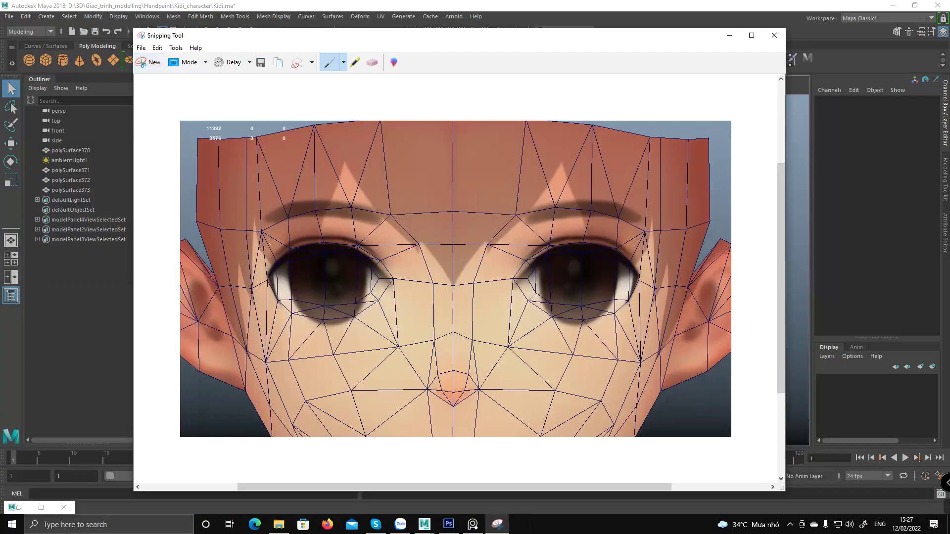
Sketch two concentric red loops around the character's right eye, with the outer loop's lower edge reaching the nose bridge.
drag(302, 230, 371, 230)
mouse_move(270, 246)
mouse_down()
mouse_move(253, 284)
mouse_move(264, 319)
mouse_move(300, 338)
mouse_move(389, 317)
mouse_move(415, 285)
mouse_up()
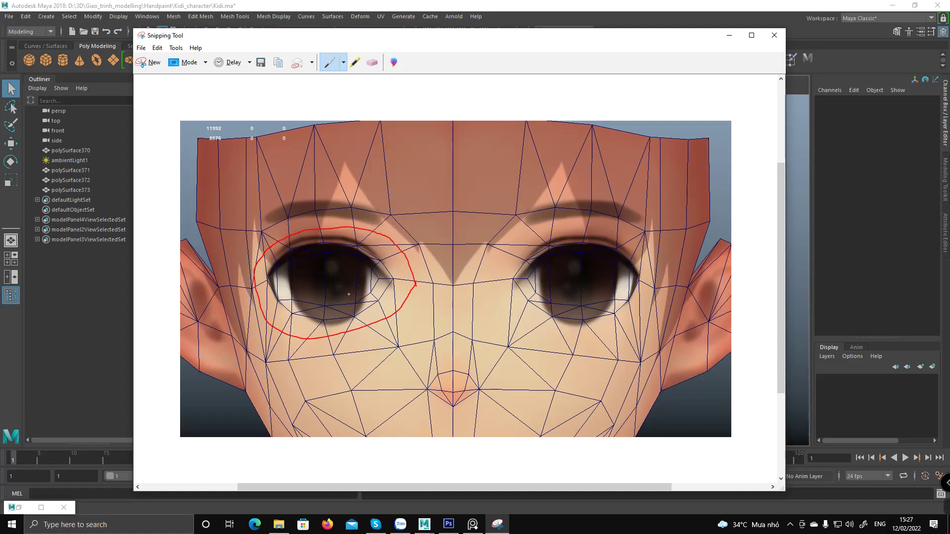
mouse_move(433, 280)
mouse_down()
mouse_move(414, 236)
mouse_move(369, 207)
mouse_up()
drag(276, 223, 249, 256)
mouse_move(248, 309)
mouse_down()
mouse_move(267, 356)
mouse_move(464, 329)
mouse_up()
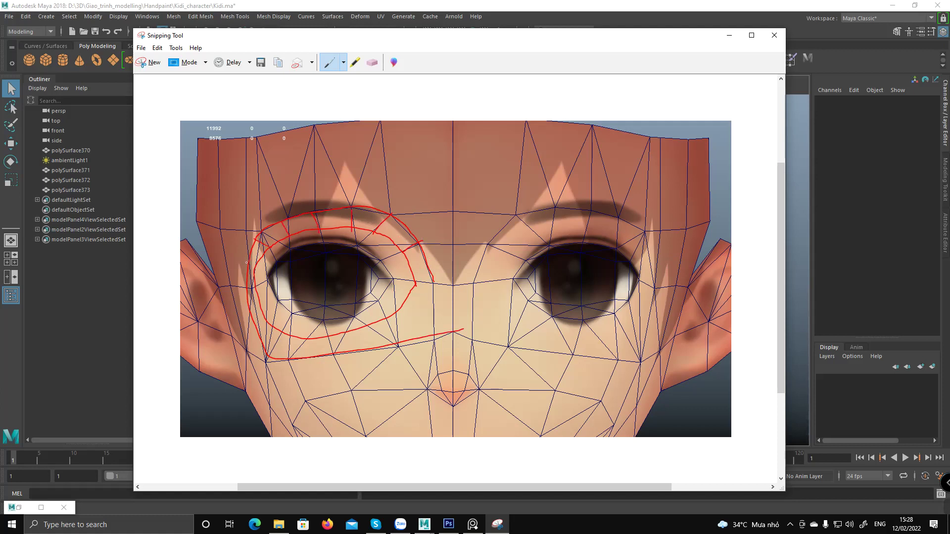
Draw short red edges joining the two eye loops and extend the grid to the face's centre line.
mouse_move(266, 318)
mouse_down()
mouse_move(255, 328)
mouse_move(272, 354)
mouse_up()
drag(353, 331, 366, 357)
drag(388, 318, 400, 345)
drag(409, 299, 448, 340)
mouse_move(413, 281)
mouse_down()
mouse_move(443, 280)
mouse_move(416, 312)
mouse_move(436, 323)
mouse_move(436, 348)
mouse_up()
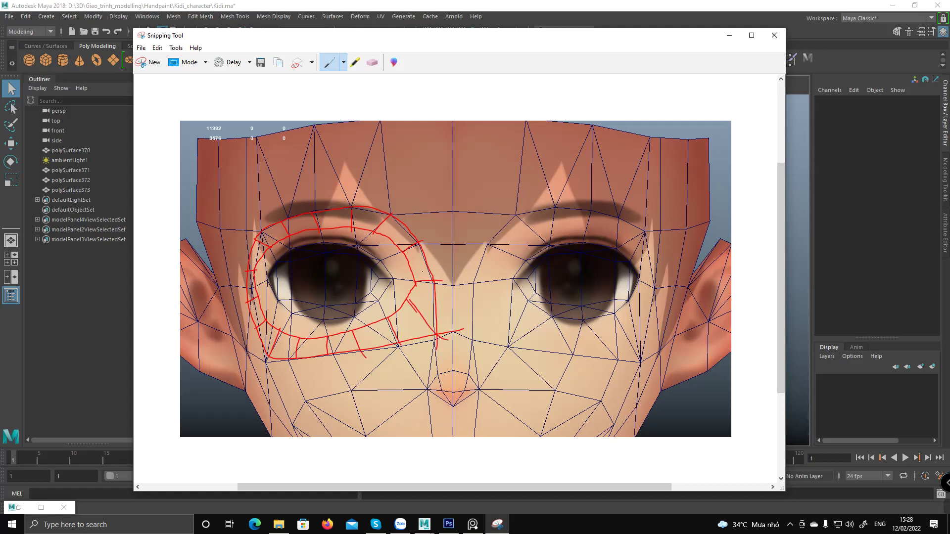
drag(437, 282, 462, 283)
mouse_move(392, 214)
mouse_down()
mouse_move(447, 212)
mouse_move(459, 336)
mouse_up()
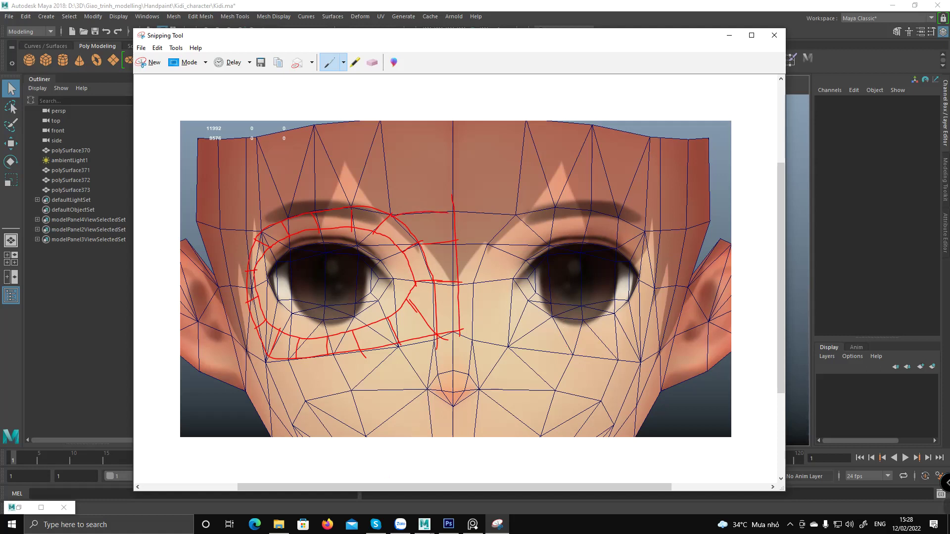
Switch to Photoshop, hide Layer 2 and Layer 3, and show only the handwritten "flax mesh" note on Layer 1.
click(729, 34)
click(448, 524)
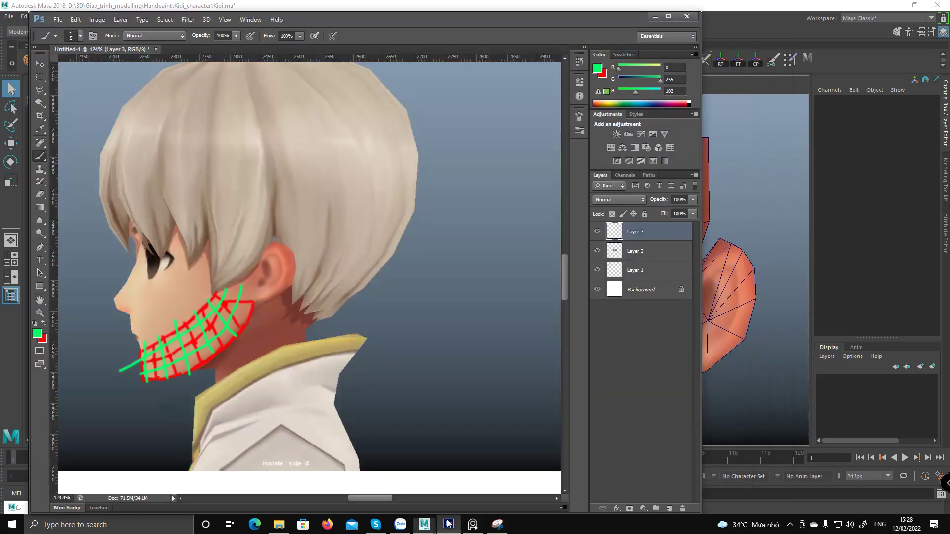
click(597, 268)
click(598, 250)
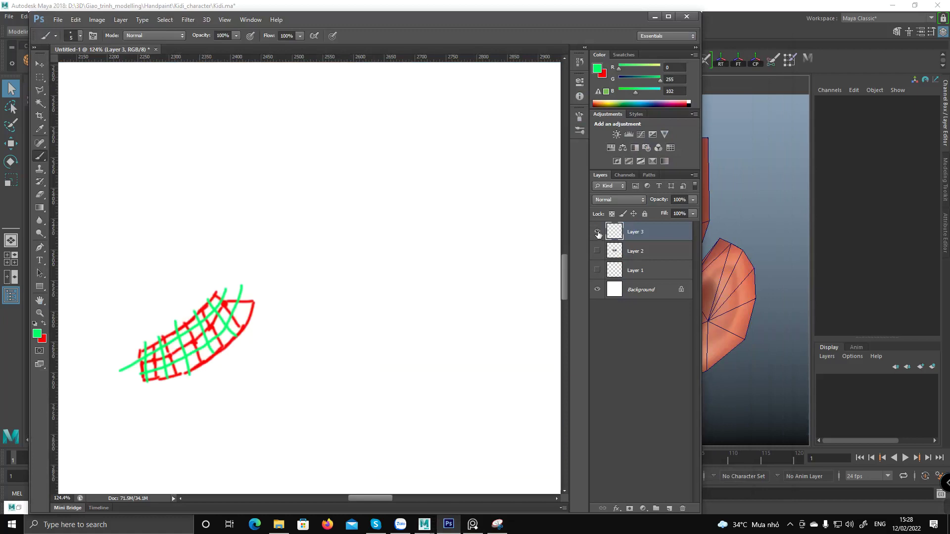
click(597, 232)
key(z)
drag(456, 328, 399, 287)
click(597, 271)
drag(283, 268, 312, 257)
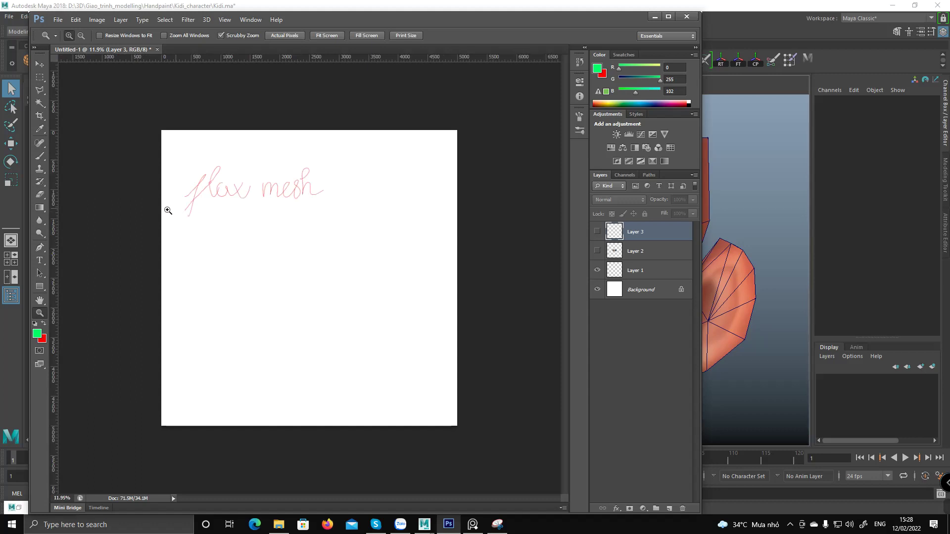
drag(168, 210, 162, 159)
Handwrite the red number "1" in front of "flax mesh" on Layer 1.
key(b)
click(621, 262)
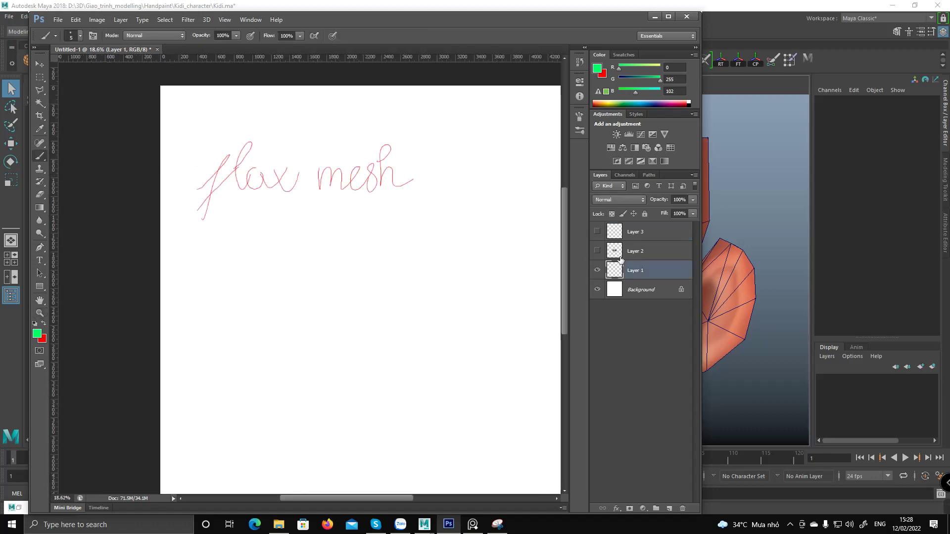
drag(181, 159, 173, 186)
key(ctrl+z)
key(x)
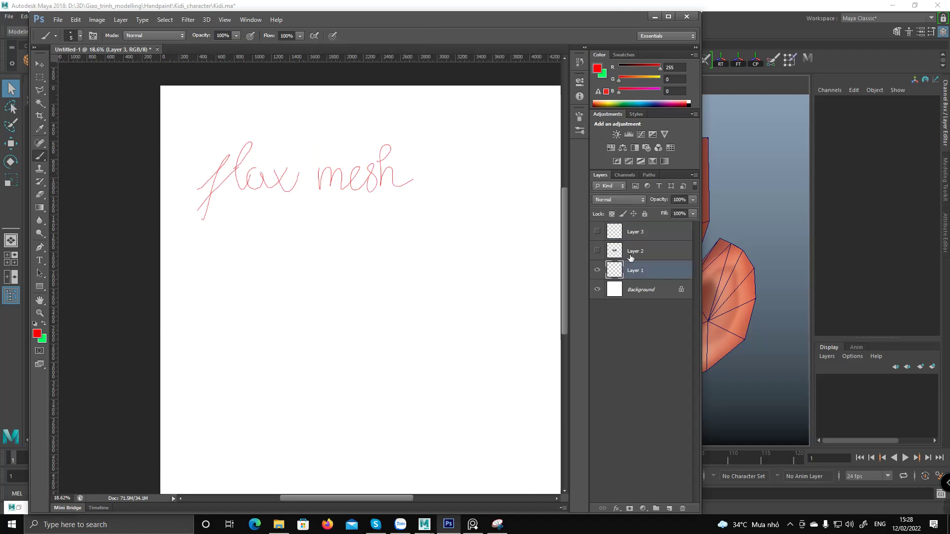
drag(178, 159, 174, 188)
drag(166, 190, 189, 186)
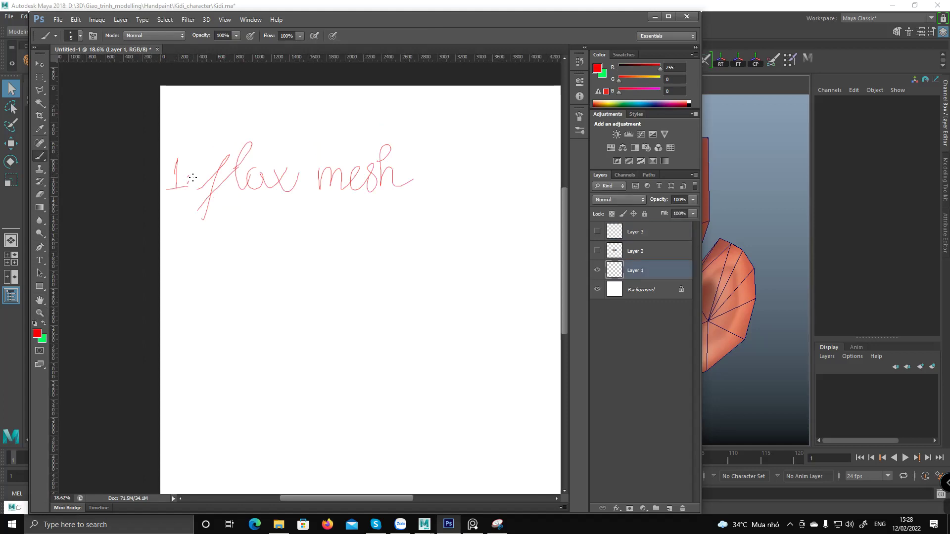
Handwrite "(đường lưới)" beside "flax mesh" and "chạy" underneath it in red.
mouse_move(470, 172)
mouse_down()
mouse_move(363, 180)
mouse_move(424, 181)
mouse_move(421, 198)
mouse_up()
mouse_move(387, 169)
mouse_down()
mouse_move(396, 154)
mouse_move(384, 167)
mouse_up()
drag(438, 190, 447, 189)
mouse_move(457, 174)
mouse_down()
mouse_move(461, 189)
mouse_move(467, 177)
mouse_move(493, 184)
mouse_up()
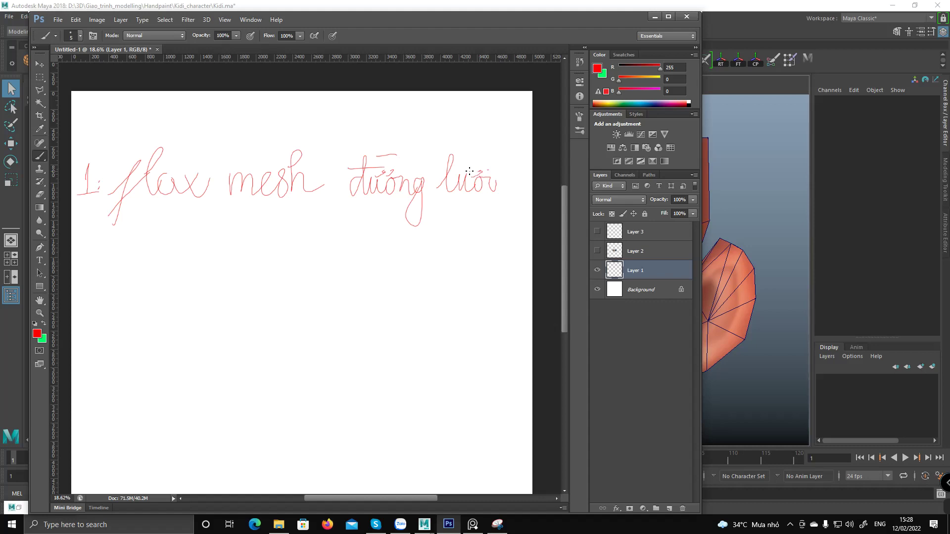
drag(352, 142, 352, 203)
drag(517, 150, 505, 207)
mouse_move(374, 223)
mouse_down()
mouse_move(382, 232)
mouse_move(412, 232)
mouse_up()
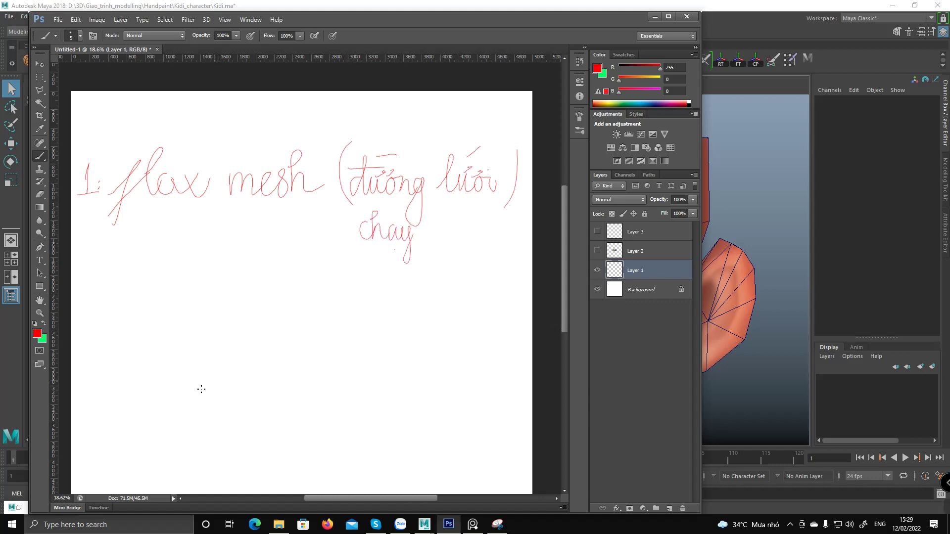
Handwrite a second item reading "2: guide mesh (đường lưới hướng dẫn vẽ texture)" below the first.
mouse_move(98, 276)
mouse_down()
mouse_move(104, 308)
mouse_move(161, 310)
mouse_move(170, 297)
mouse_move(177, 312)
mouse_move(195, 271)
mouse_move(225, 298)
mouse_move(293, 301)
mouse_move(329, 290)
mouse_up()
drag(370, 251, 364, 330)
mouse_move(359, 298)
mouse_down()
mouse_move(400, 289)
mouse_move(409, 317)
mouse_up()
mouse_move(401, 276)
mouse_down()
mouse_move(392, 279)
mouse_move(447, 269)
mouse_move(461, 287)
mouse_move(488, 286)
mouse_move(472, 272)
mouse_move(480, 247)
mouse_up()
mouse_move(370, 316)
mouse_down()
mouse_move(378, 343)
mouse_move(420, 328)
mouse_move(413, 368)
mouse_move(415, 341)
mouse_move(474, 337)
mouse_move(490, 322)
mouse_move(489, 306)
mouse_move(499, 328)
mouse_move(516, 325)
mouse_move(525, 300)
mouse_up()
mouse_move(375, 372)
mouse_down()
mouse_move(415, 397)
mouse_move(453, 393)
mouse_move(462, 381)
mouse_move(432, 433)
mouse_up()
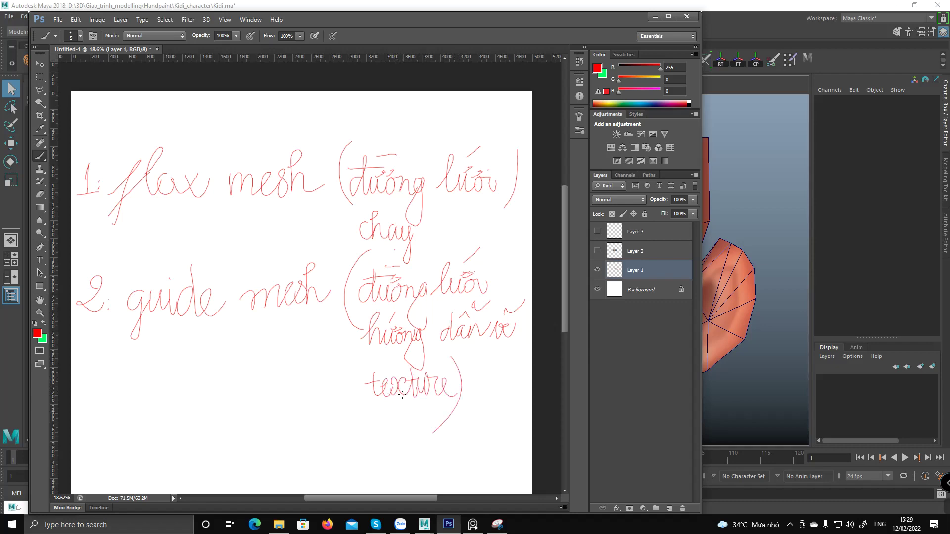
Switch to Maya and display the isolated head in plain shading without textures.
click(655, 16)
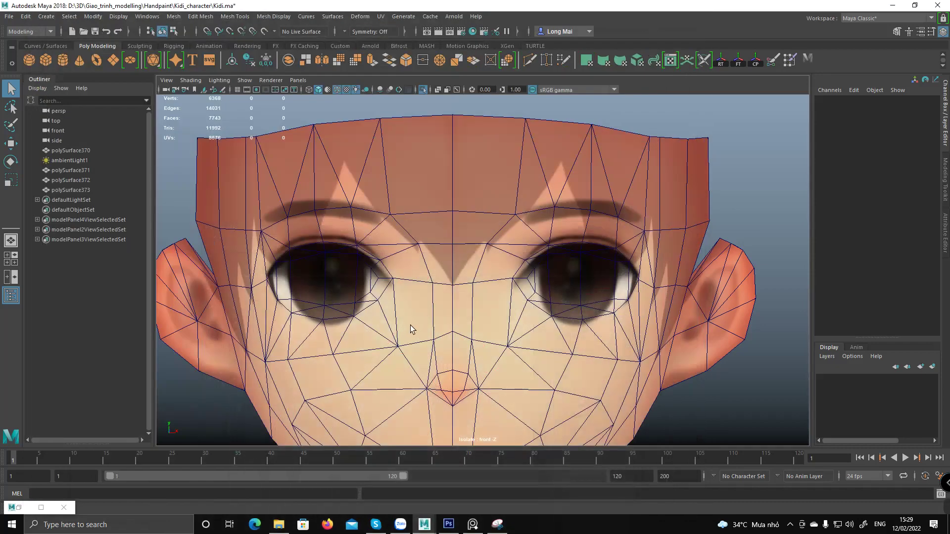
scroll(490, 272, up, 3)
scroll(490, 272, down, 8)
key(5)
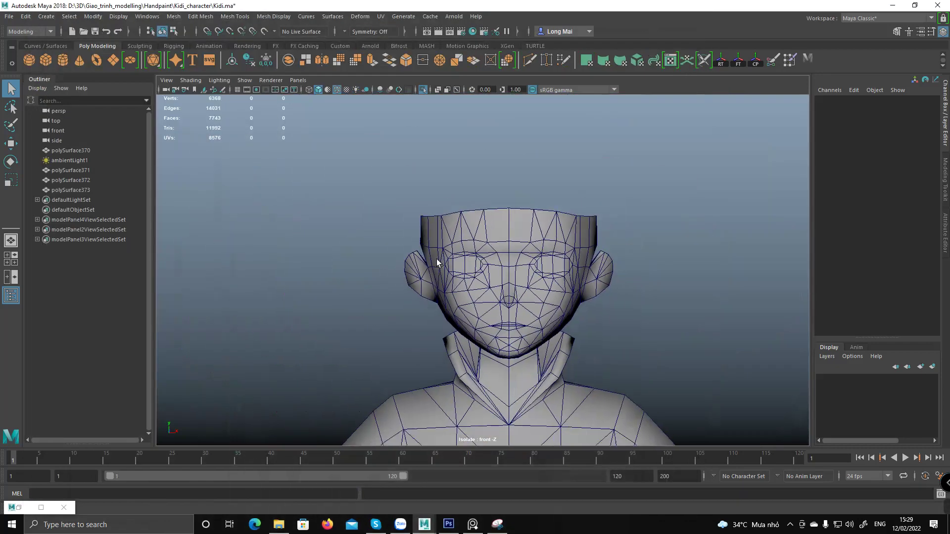
scroll(500, 262, up, 2)
Select all edges of the character mesh, soften them, and return to object mode with nothing selected.
click(564, 207)
key(F10)
drag(318, 133, 734, 402)
shift+right_click(501, 281)
shift+right_drag(502, 281, 629, 299)
key(F8)
click(659, 340)
Turn off wireframe on shaded and select the character mesh to examine the edge flow on its face.
alt+middle_drag(592, 316, 550, 321)
click(337, 89)
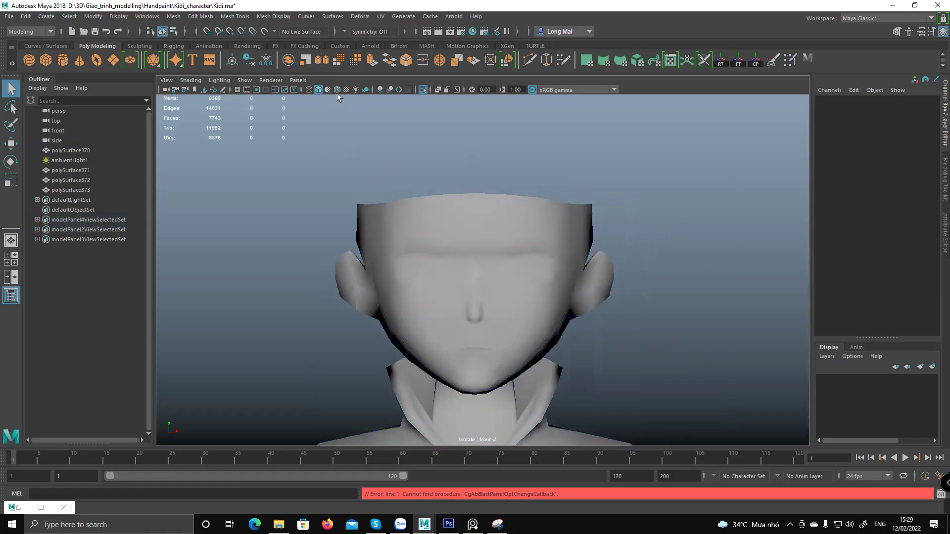
click(419, 255)
scroll(420, 277, up, 2)
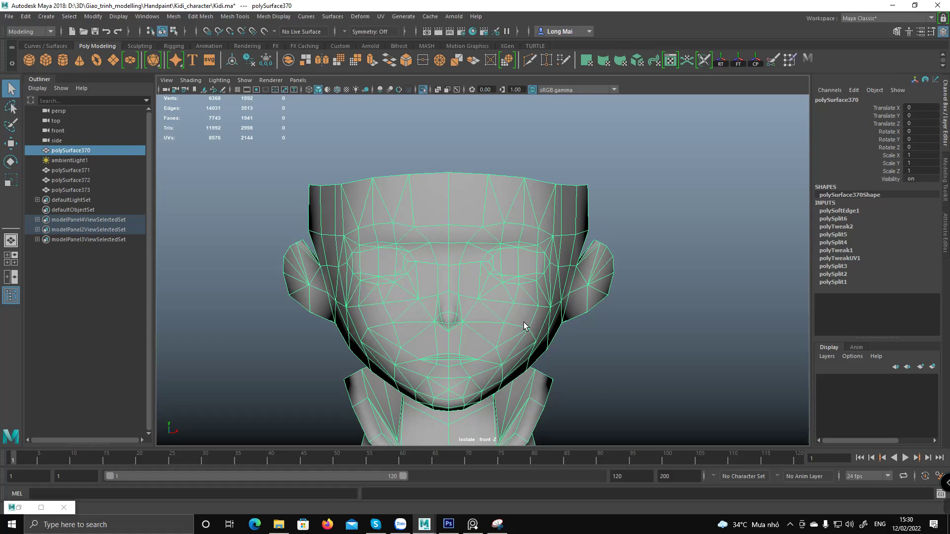
scroll(426, 291, up, 5)
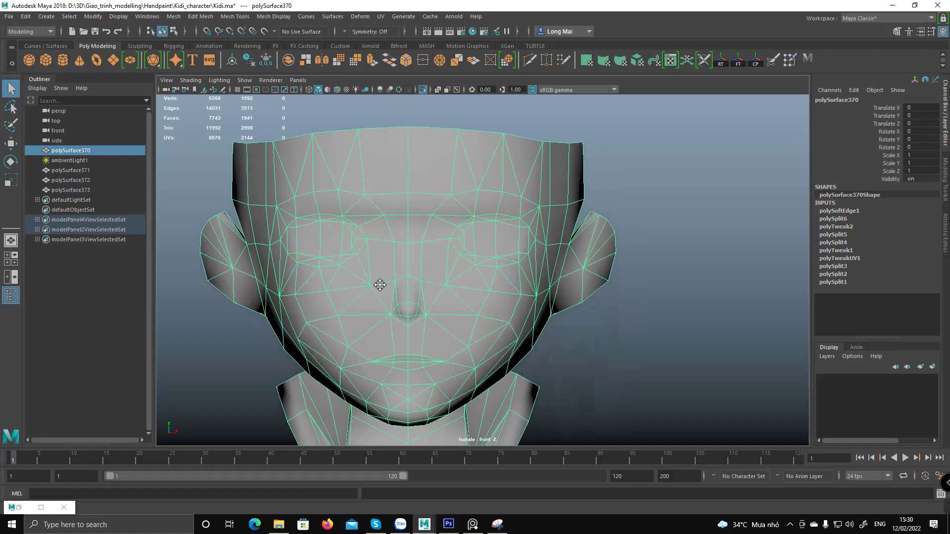
Reveal the reference board beside Maya, examine the front-view character's face up close, and bring back the Snipping Tool eye sketch.
click(915, 5)
scroll(832, 222, up, 8)
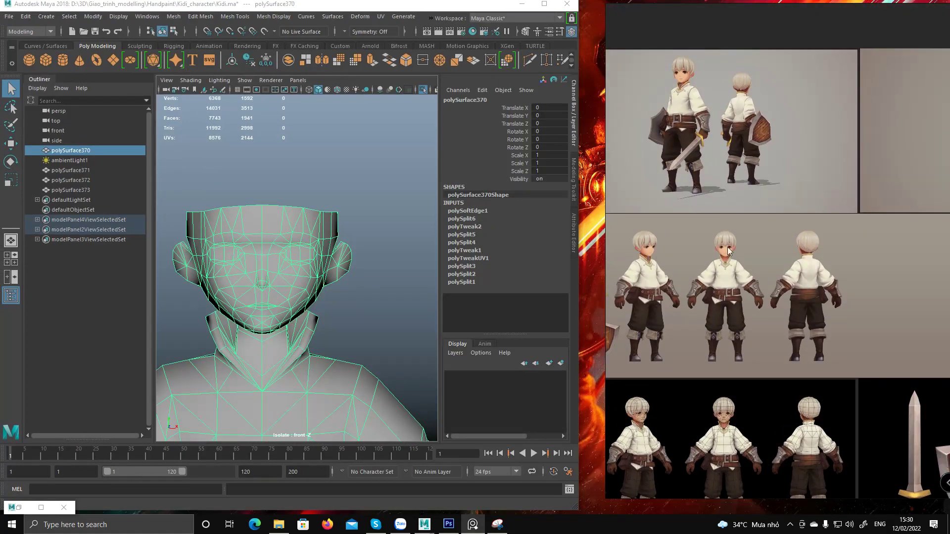
scroll(711, 286, up, 6)
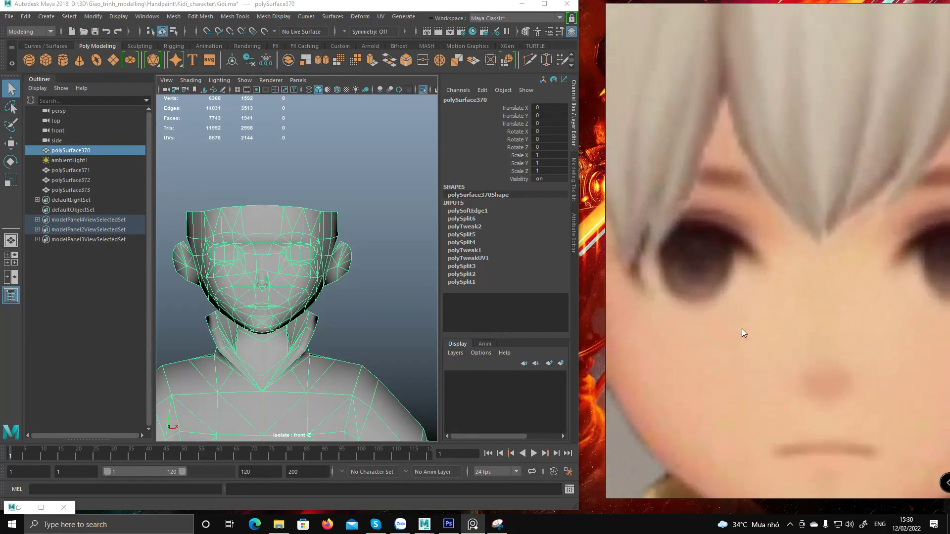
scroll(726, 341, down, 2)
click(497, 524)
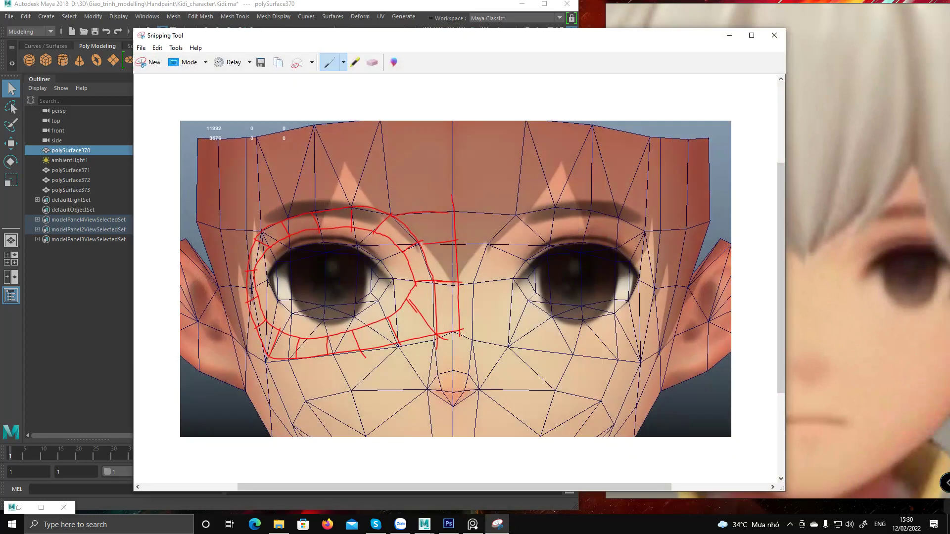
Capture a new snip covering the Maya viewport and the reference character's face.
click(150, 66)
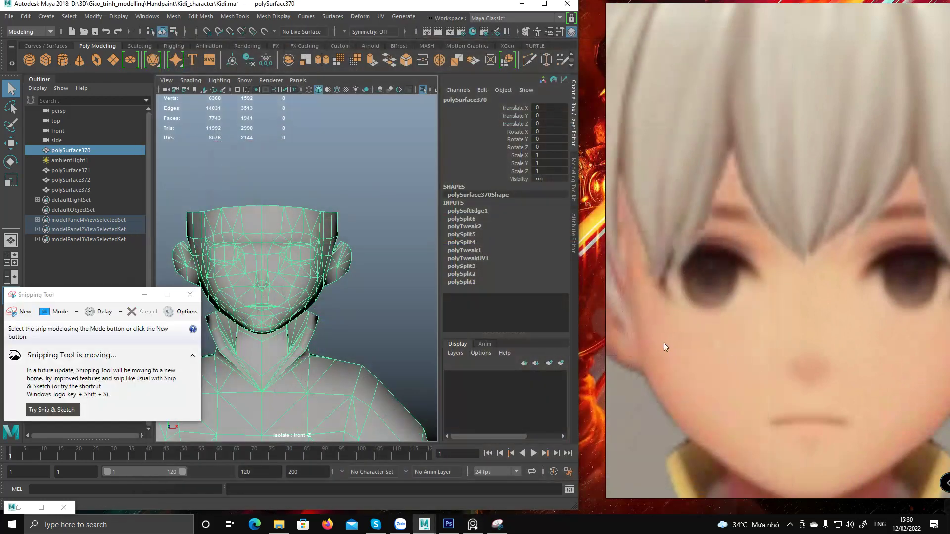
click(24, 311)
drag(47, 46, 868, 458)
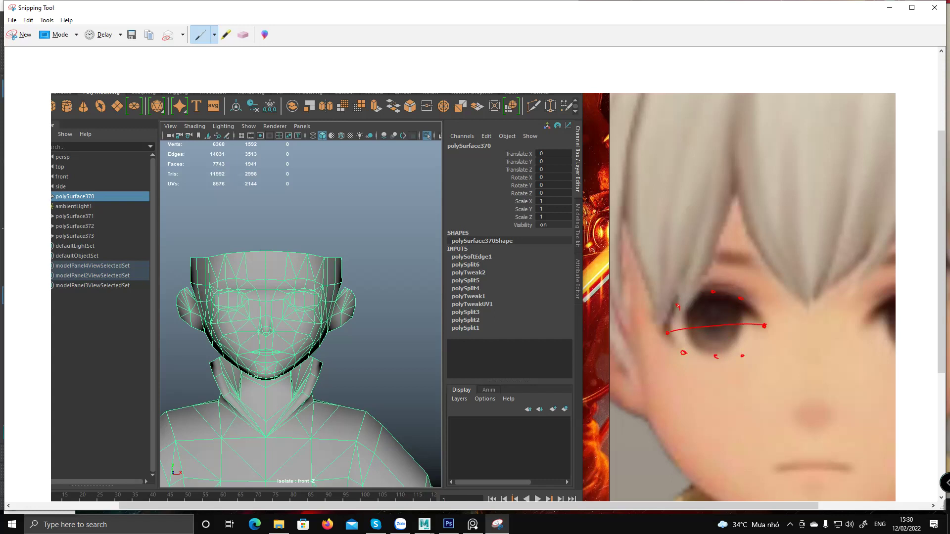
Sketch a faceted outline around the reference character's eye on the snip, joining upper and lower points with three vertical lines.
drag(678, 307, 678, 348)
mouse_move(678, 307)
mouse_down()
mouse_move(669, 333)
mouse_move(682, 357)
mouse_move(714, 292)
mouse_move(714, 322)
mouse_up()
drag(685, 353, 751, 353)
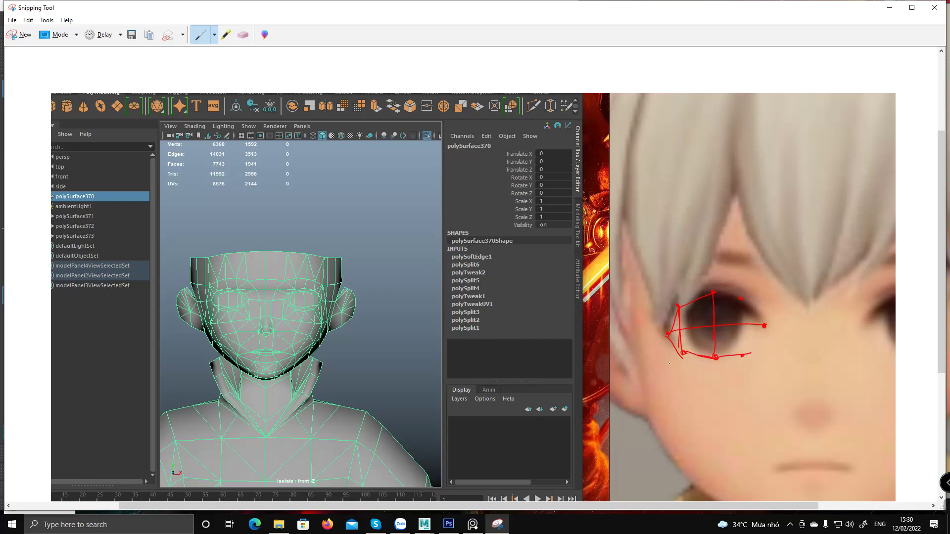
drag(716, 358, 740, 356)
drag(742, 309, 743, 361)
drag(768, 329, 746, 355)
Switch to the Kidi scene in Maya, maximize it, and open the UV Editor on the textured eye area of the face shell.
click(424, 524)
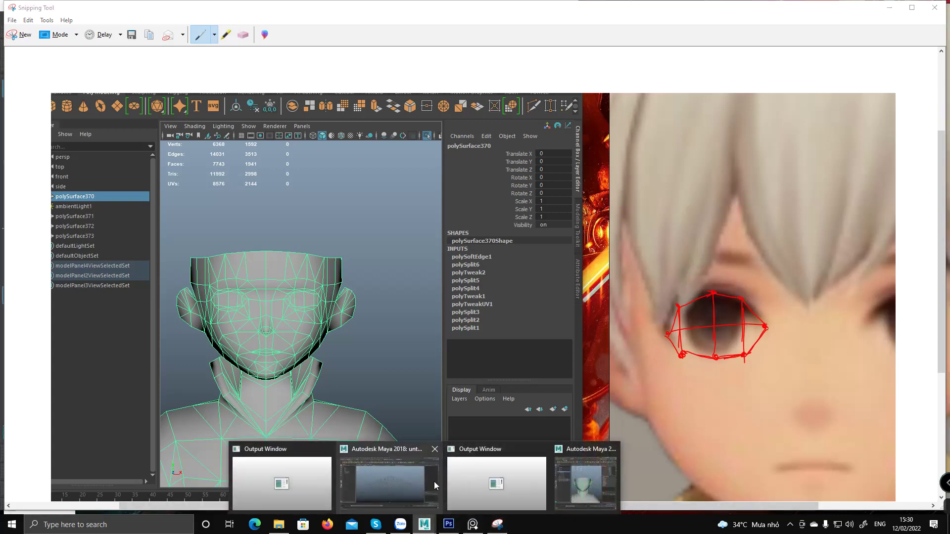
click(581, 484)
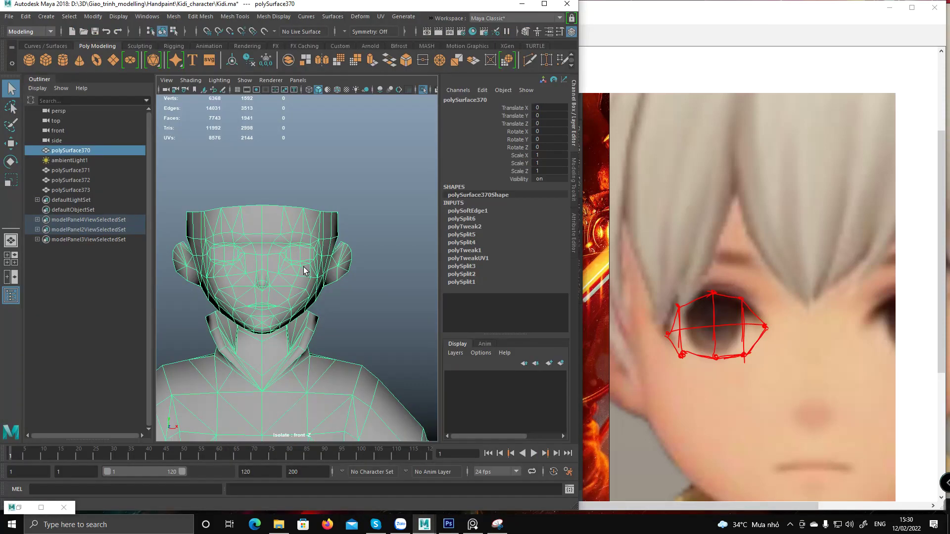
click(545, 7)
click(670, 60)
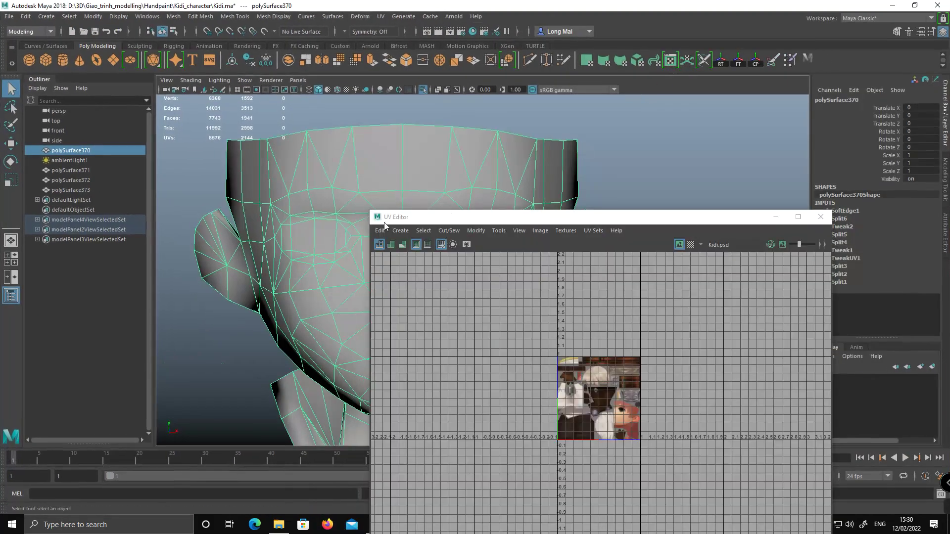
alt+middle_drag(607, 372, 574, 315)
alt+right_drag(574, 359, 863, 356)
scroll(666, 361, up, 5)
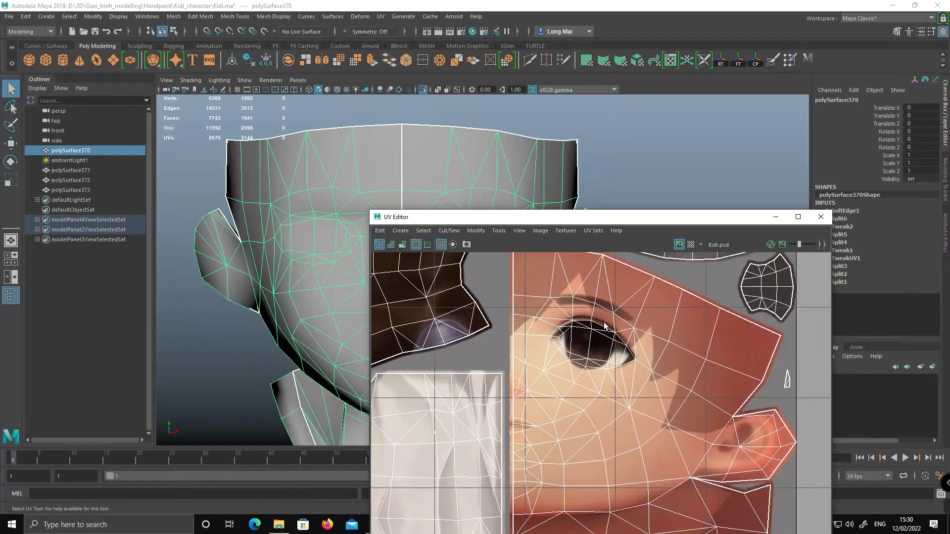
scroll(554, 332, up, 2)
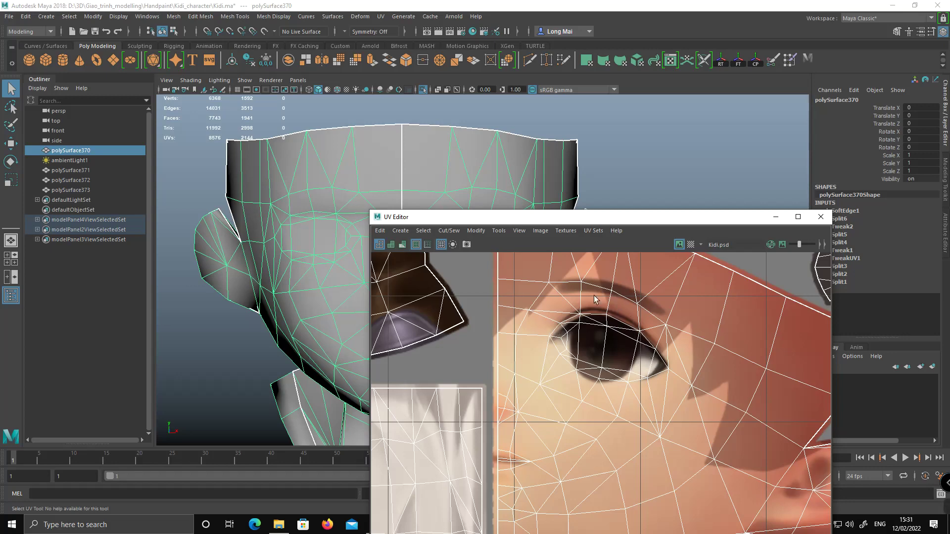
scroll(551, 319, up, 1)
Select the edges following the upper eyelid and lower eye contour on the face's UV shell.
right_drag(558, 336, 555, 304)
click(580, 320)
shift+click(646, 325)
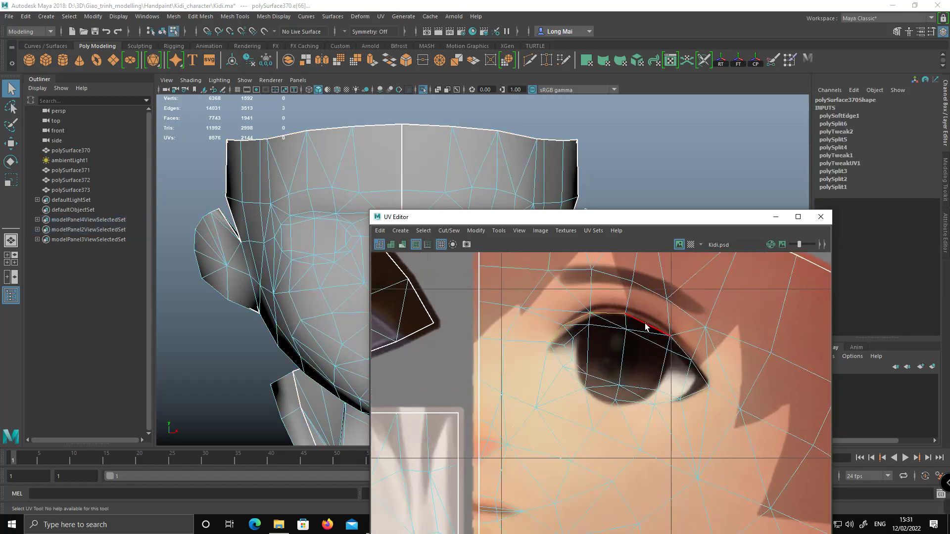
shift+click(695, 380)
shift+click(689, 400)
shift+click(667, 403)
shift+click(635, 402)
shift+click(600, 392)
Select the edges running along the eyebrow on the face's UV shell.
alt+middle_drag(596, 288, 608, 337)
right_drag(593, 326, 596, 297)
click(633, 325)
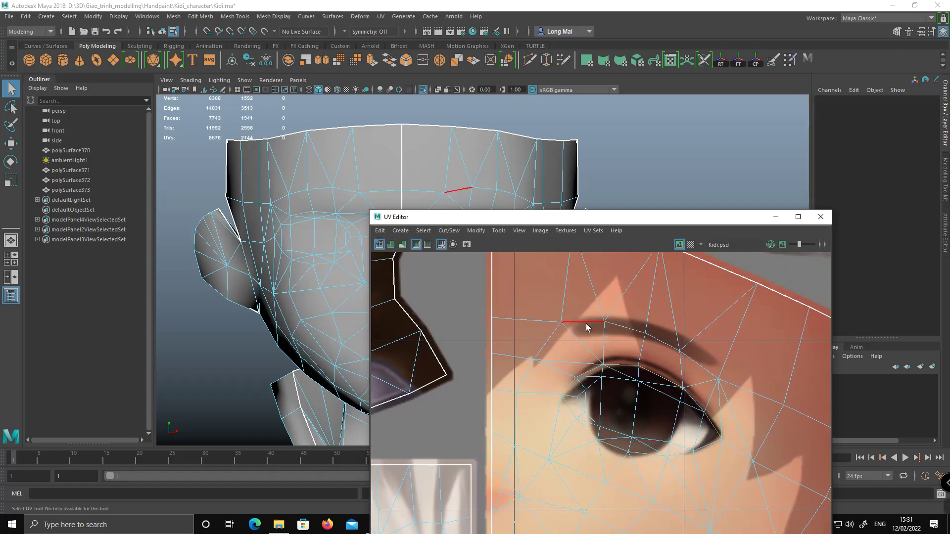
click(634, 333)
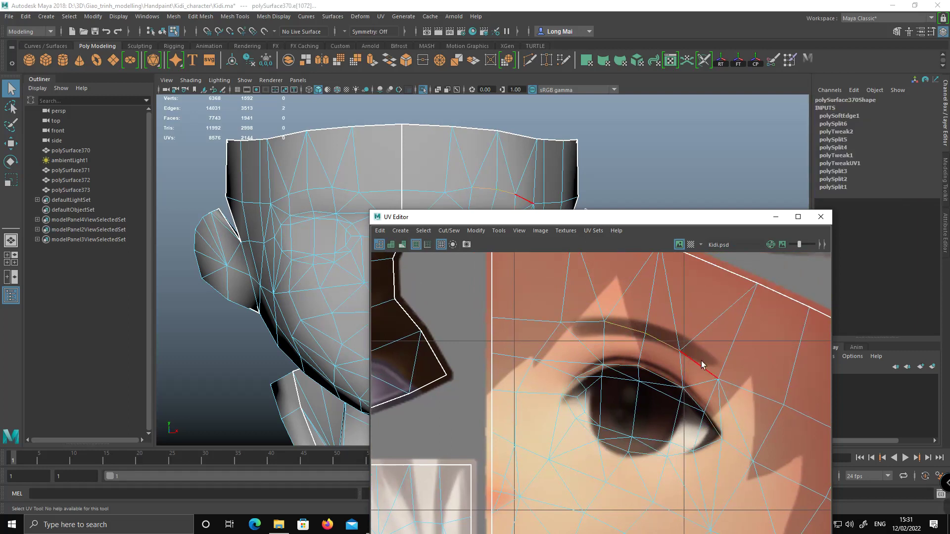
shift+click(582, 322)
Select the edges along the mouth line on the face's UV shell.
alt+middle_drag(594, 455, 710, 306)
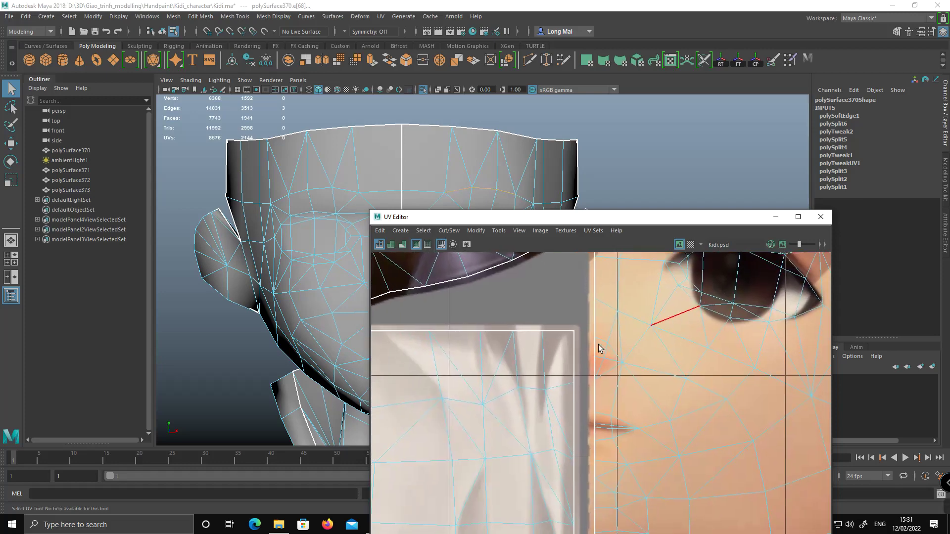
scroll(611, 353, up, 3)
alt+middle_drag(581, 389, 564, 296)
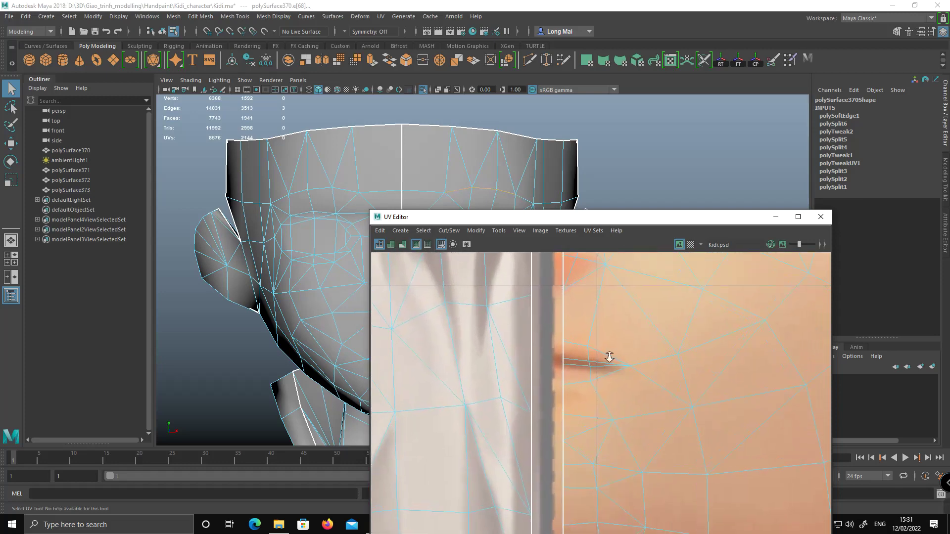
scroll(582, 359, up, 2)
shift+click(602, 372)
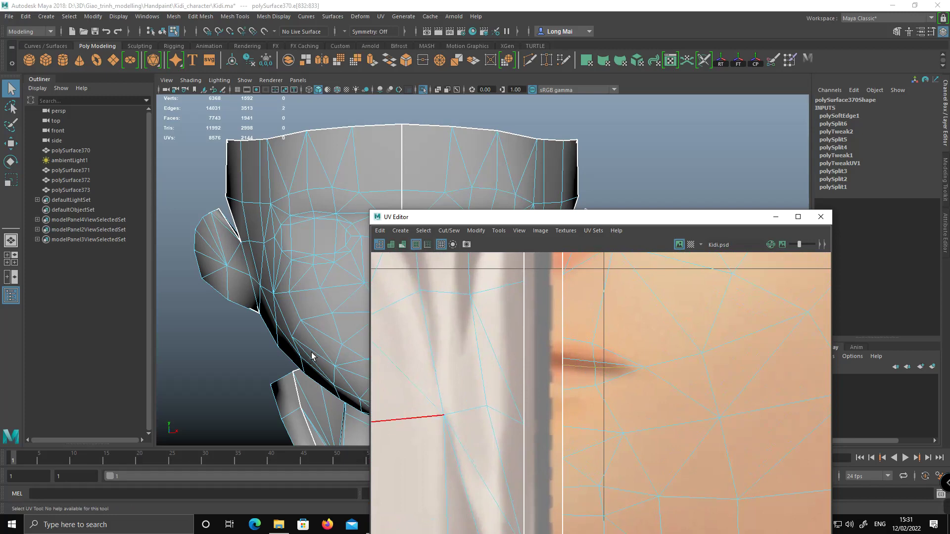
Switch to the textured perspective view and examine the mouth edges on the face in profile alongside the UV layout.
key(f)
alt+drag(352, 399, 325, 360)
alt+middle_drag(325, 361, 285, 346)
key(space)
key(space)
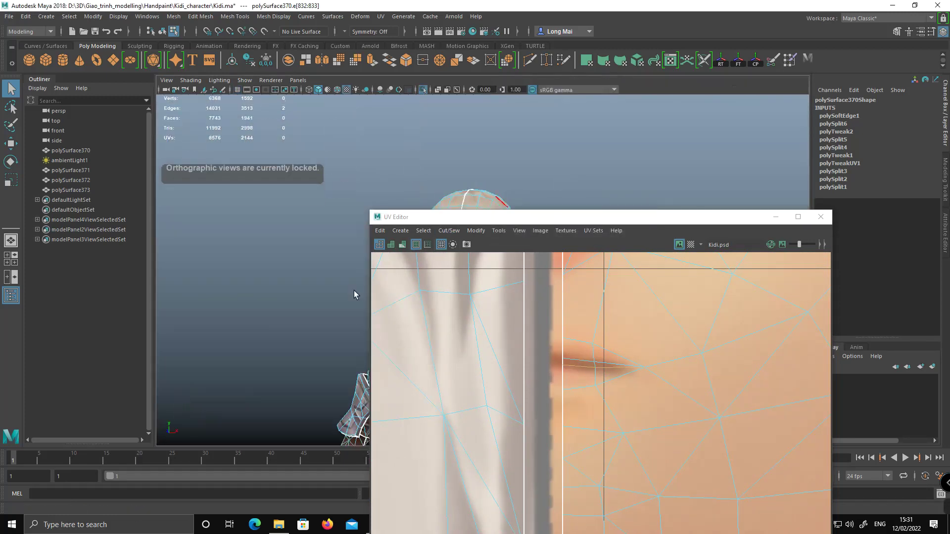
key(f)
scroll(315, 323, up, 1)
scroll(315, 325, down, 5)
alt+drag(308, 312, 310, 356)
click(603, 365)
click(698, 362)
alt+right_drag(667, 335, 540, 317)
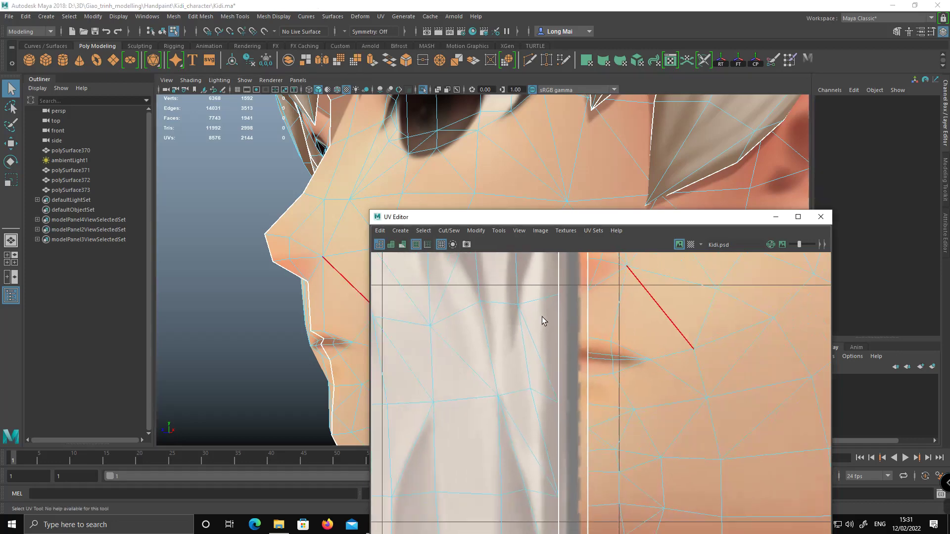
Select an edge on the upper border of the boot's metal toe cap in the UV Editor and frame it in perspective.
scroll(569, 346, down, 6)
alt+middle_drag(575, 392, 588, 465)
alt+right_drag(499, 366, 656, 420)
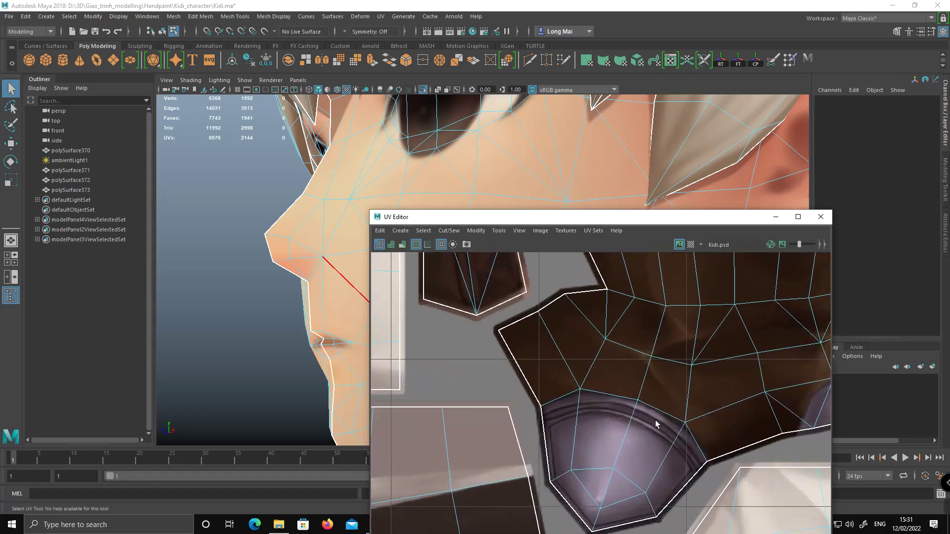
alt+middle_drag(568, 376, 498, 333)
scroll(495, 332, up, 1)
alt+drag(283, 384, 303, 350)
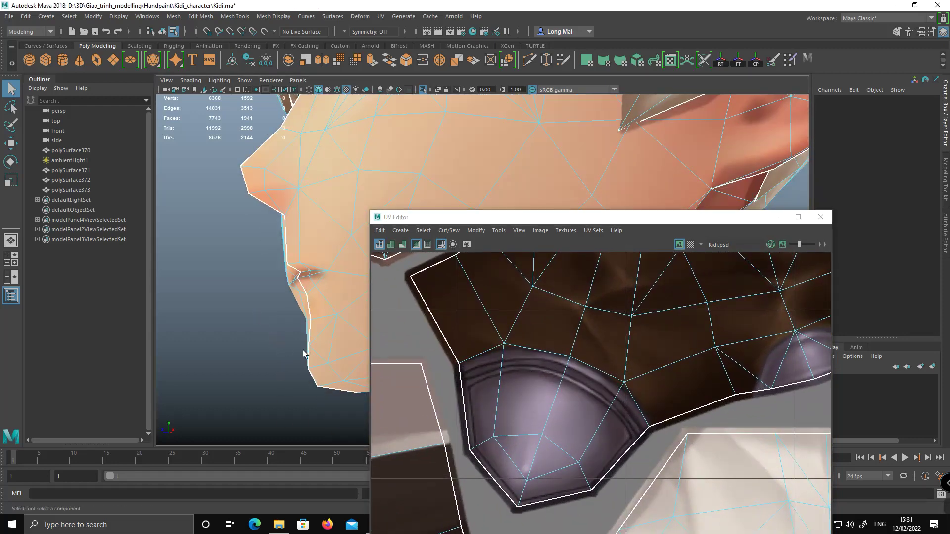
key(w)
click(537, 357)
key(f)
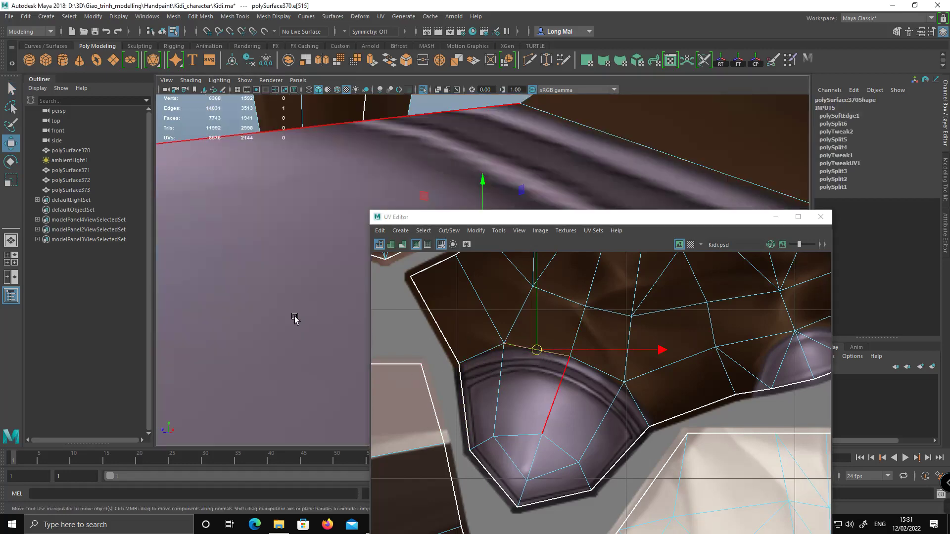
alt+drag(250, 334, 280, 307)
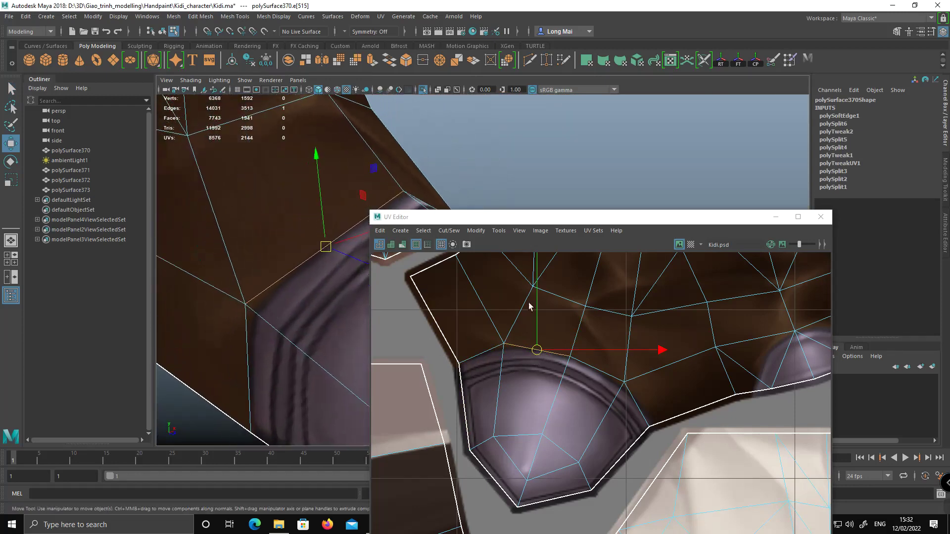
Add the neighbouring border edge of the toe cap to the selection and examine how the edges follow the painted trim.
shift+click(606, 375)
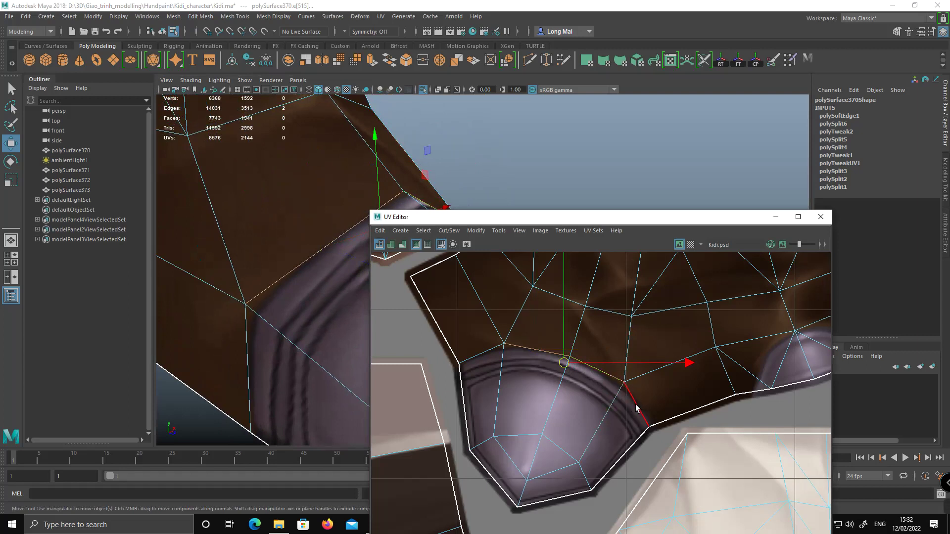
alt+right_drag(236, 299, 225, 284)
alt+middle_drag(220, 292, 187, 290)
alt+drag(187, 292, 307, 322)
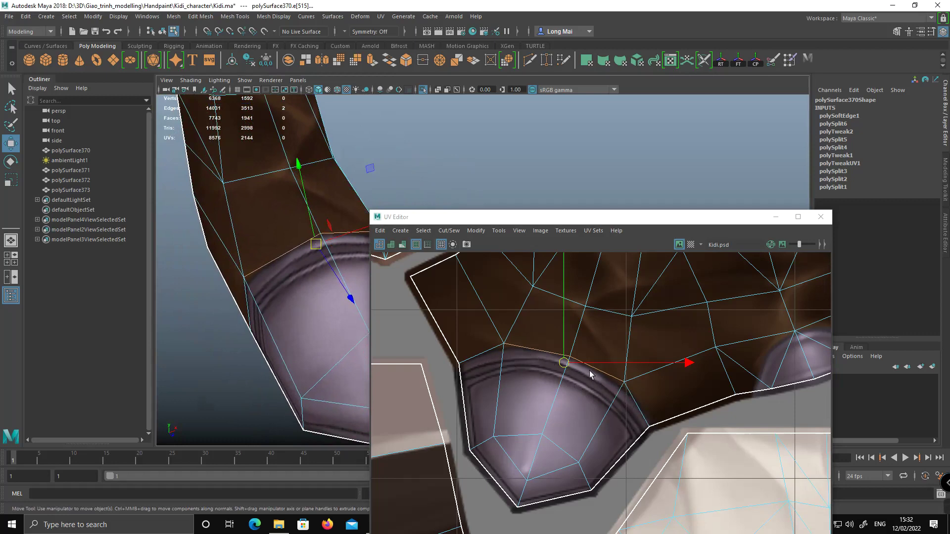
alt+drag(312, 272, 262, 292)
Return to object mode, deselect the mesh, and examine the boot's textured toe cap from several angles.
key(F8)
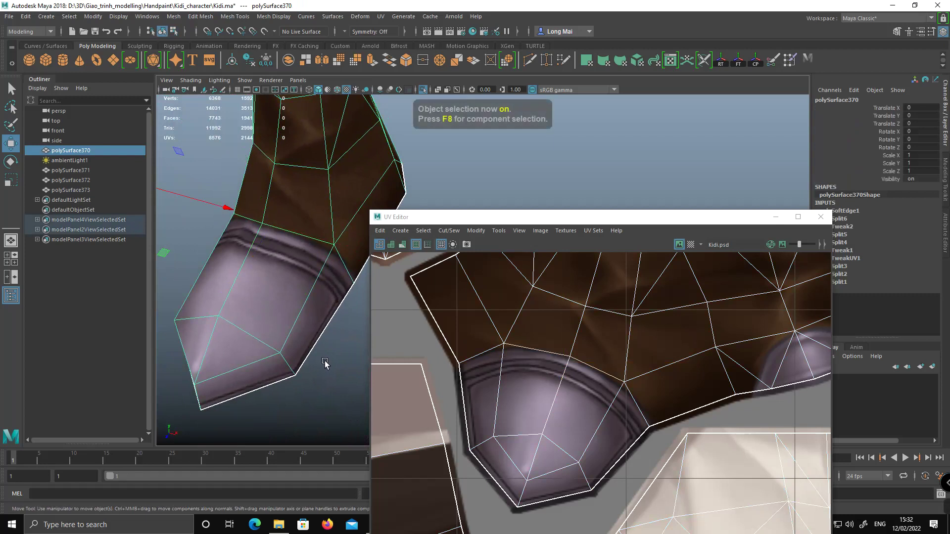
click(338, 349)
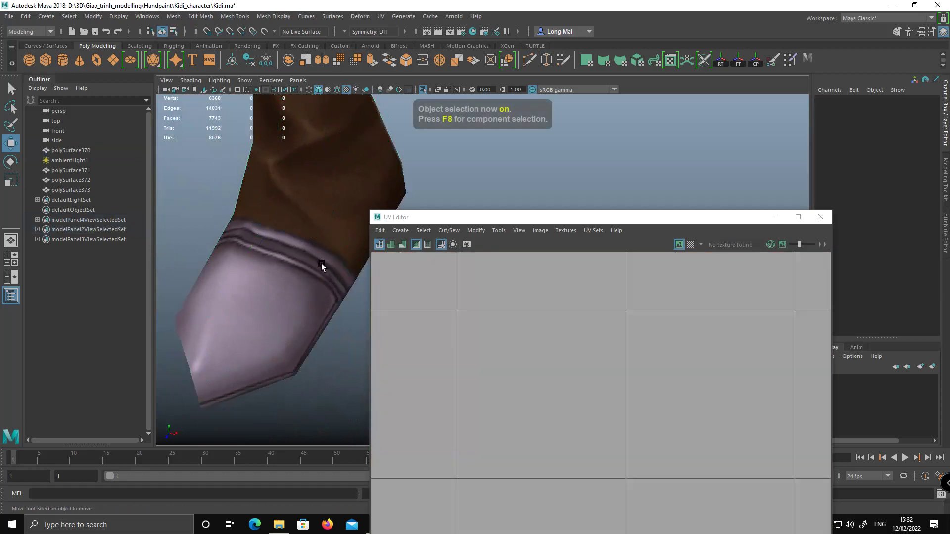
mouse_move(304, 255)
alt+mouse_down()
mouse_move(254, 205)
mouse_move(346, 221)
mouse_move(305, 260)
alt+mouse_up()
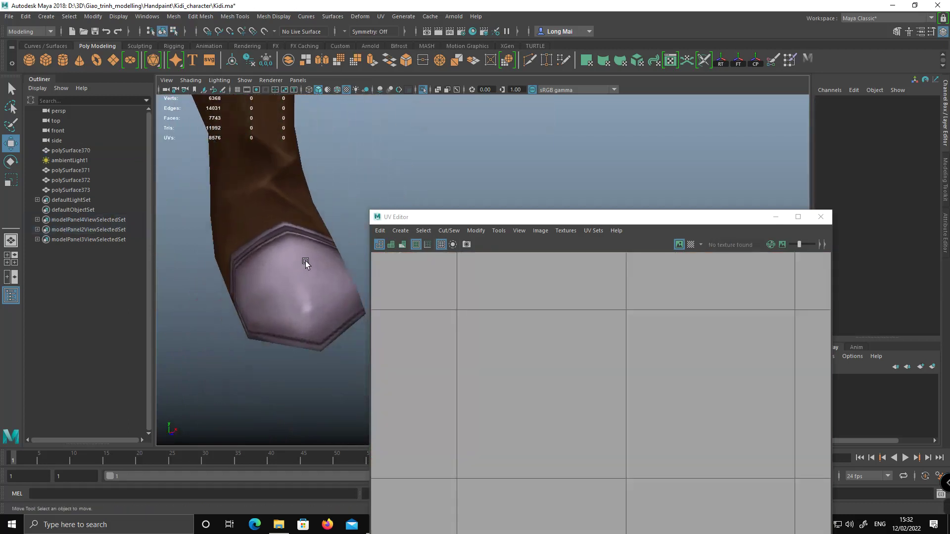
alt+drag(255, 238, 337, 326)
alt+drag(261, 314, 286, 290)
Minimize the UV Editor, select the character mesh, and compare its sleeve folds in plain and textured shading.
click(775, 217)
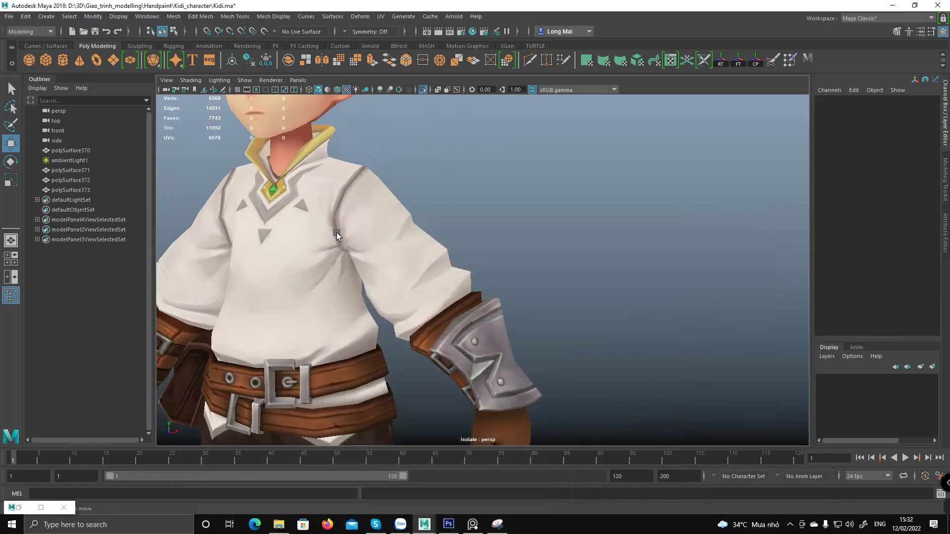
scroll(445, 294, up, 5)
alt+drag(467, 300, 416, 266)
click(376, 278)
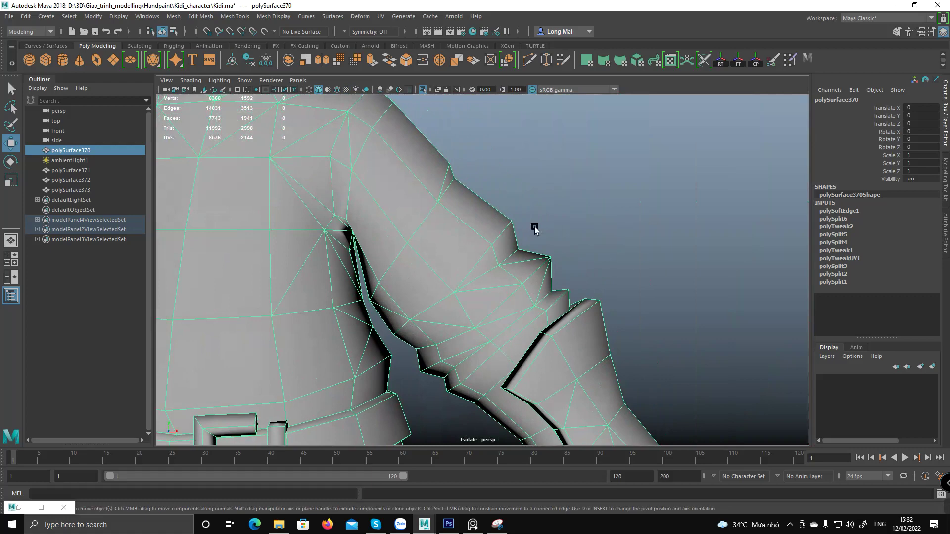
mouse_move(505, 249)
alt+mouse_down()
mouse_move(475, 248)
mouse_move(505, 307)
mouse_move(514, 238)
alt+mouse_up()
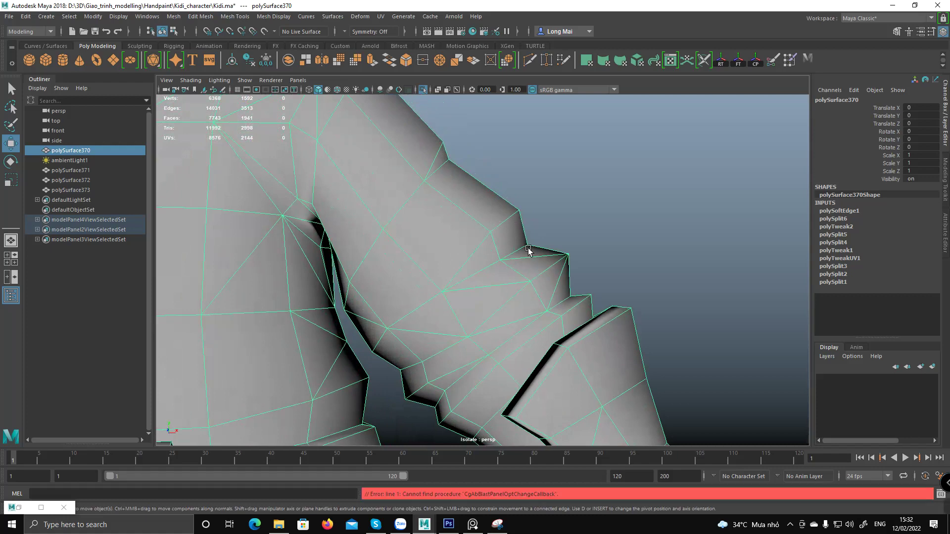
key(6)
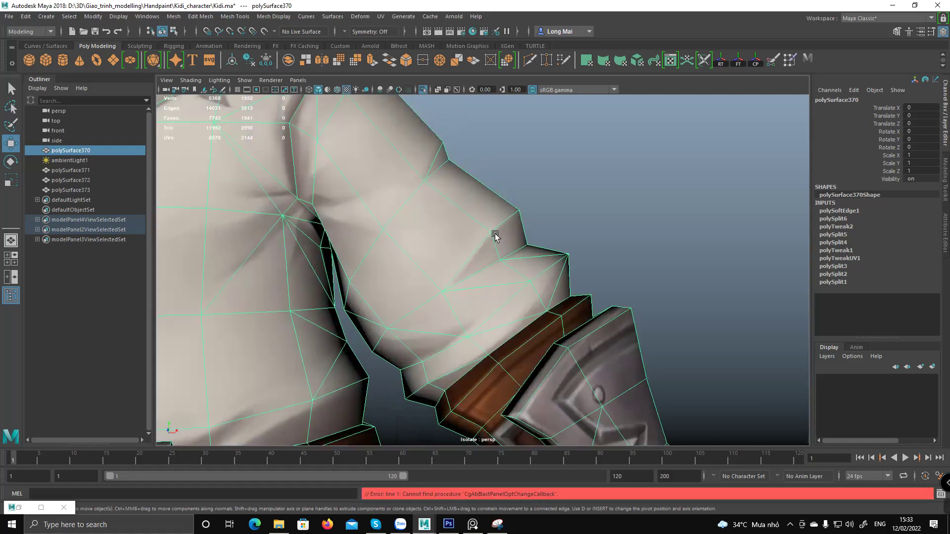
alt+drag(490, 233, 492, 229)
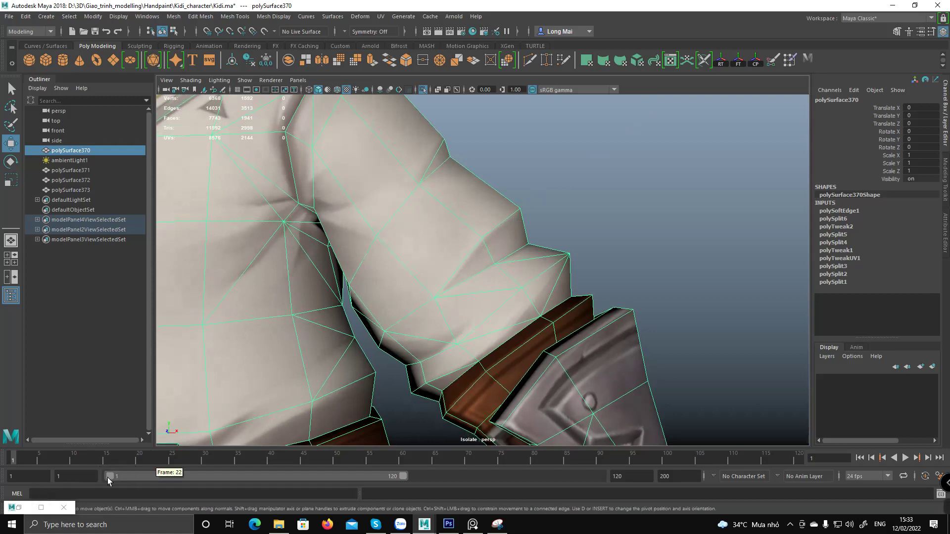
Restore the UV Editor as a floating window beside the sleeve and display the character mesh's UV shells.
click(39, 509)
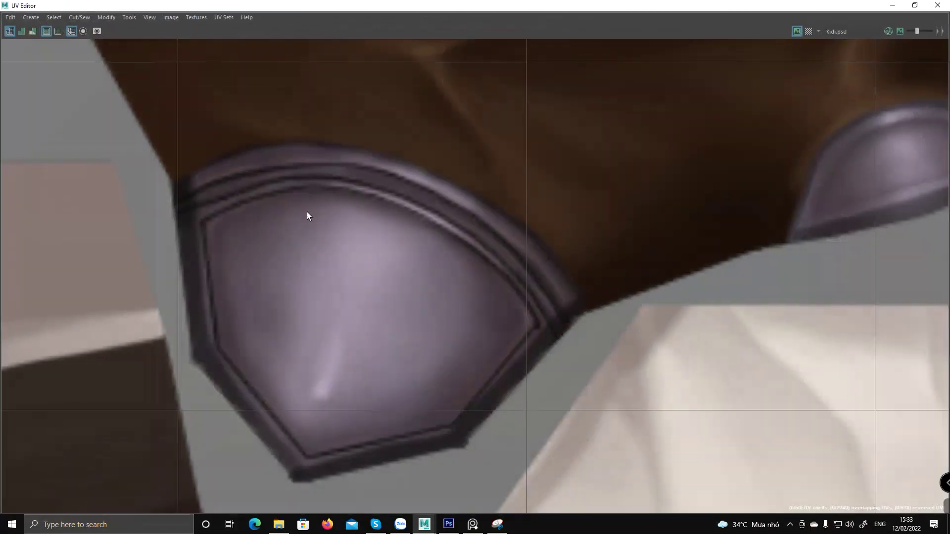
click(915, 5)
drag(503, 216, 622, 126)
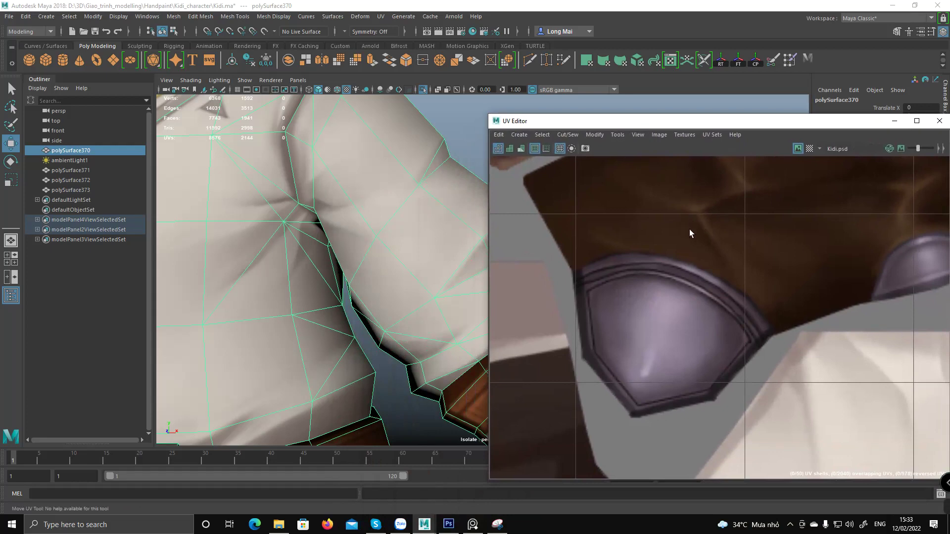
click(380, 184)
alt+middle_drag(711, 213, 639, 354)
alt+right_drag(749, 272, 574, 244)
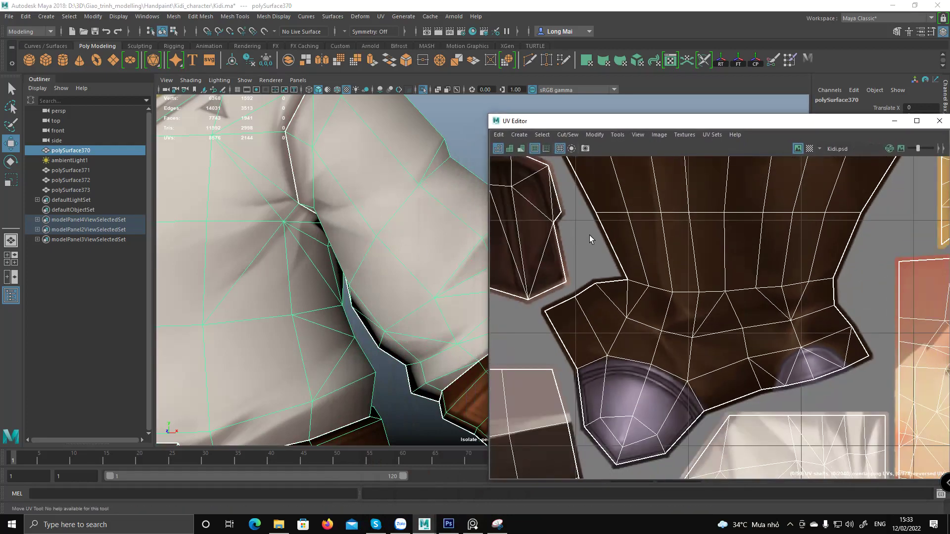
Select the fold edge on the upper sleeve in edge mode and locate it on the sleeve's UV shell.
right_drag(598, 212, 598, 166)
alt+middle_drag(438, 180, 409, 240)
click(408, 218)
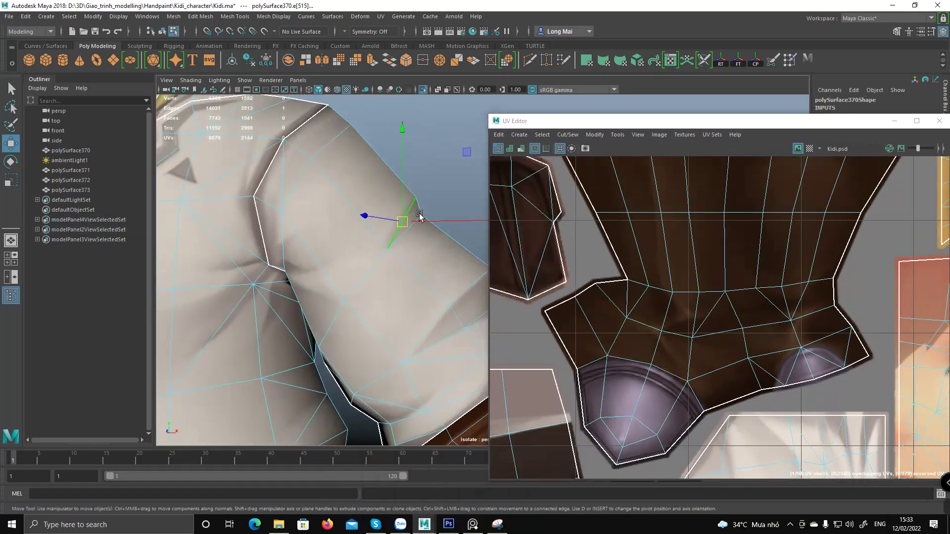
scroll(713, 263, down, 5)
alt+middle_drag(545, 302, 752, 306)
alt+middle_drag(783, 342, 529, 145)
alt+right_drag(674, 273, 845, 333)
alt+middle_drag(708, 231, 678, 271)
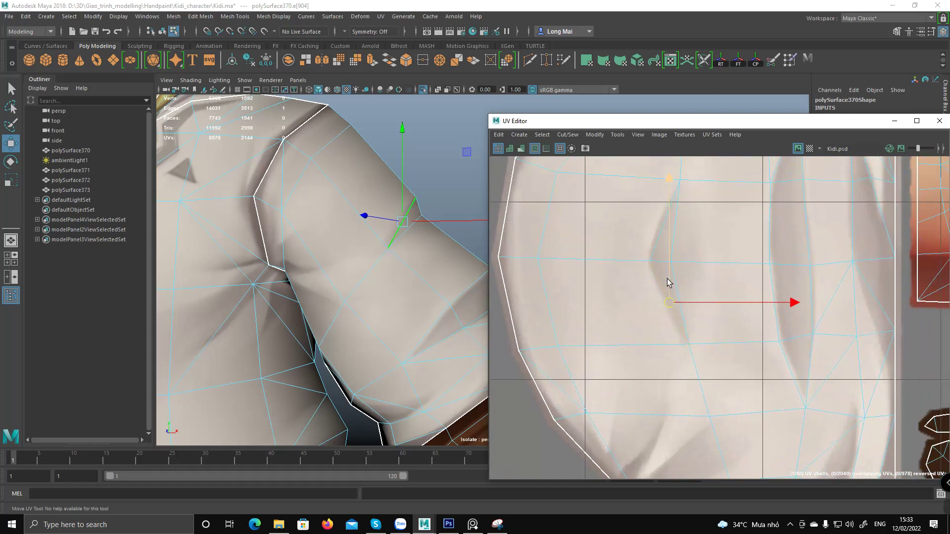
Switch the viewport to flat lighting with the upper sleeve fold in view.
alt+drag(395, 199, 322, 206)
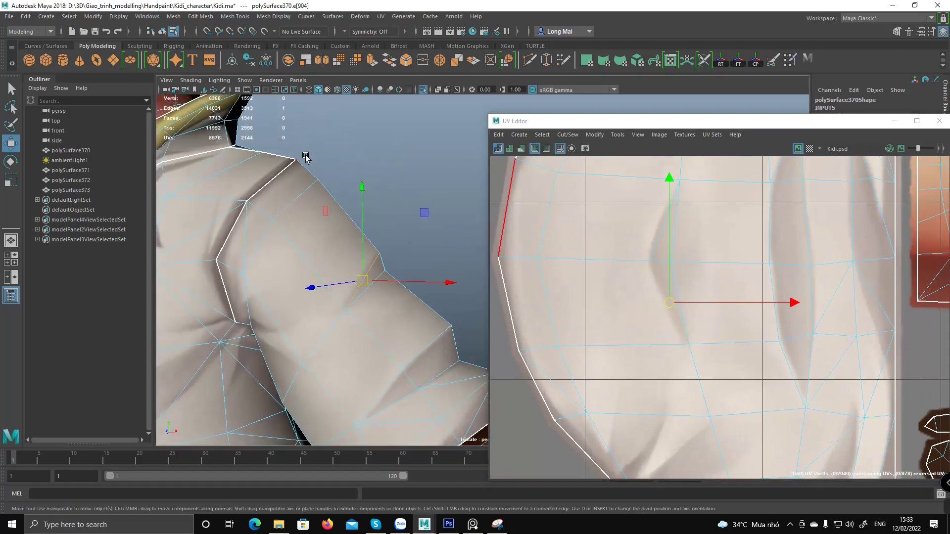
click(188, 82)
mouse_move(214, 80)
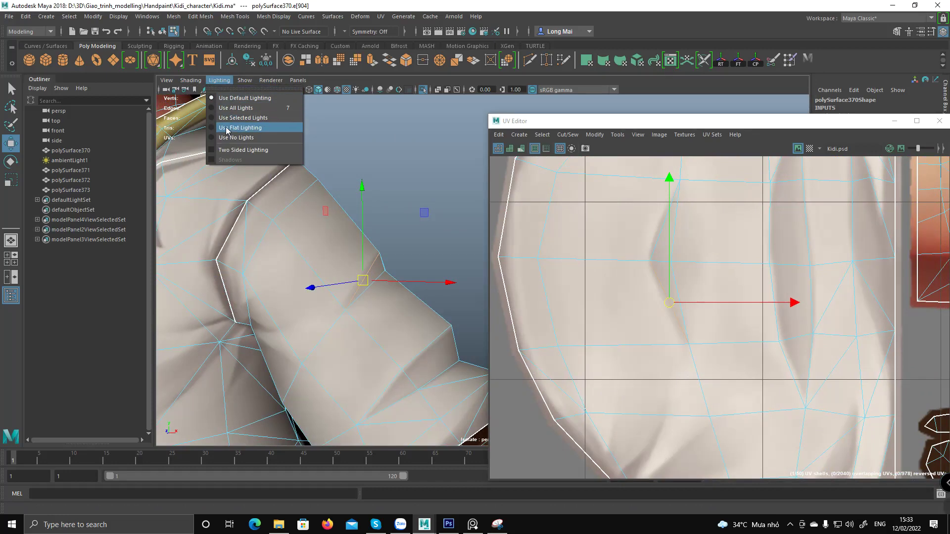
click(225, 127)
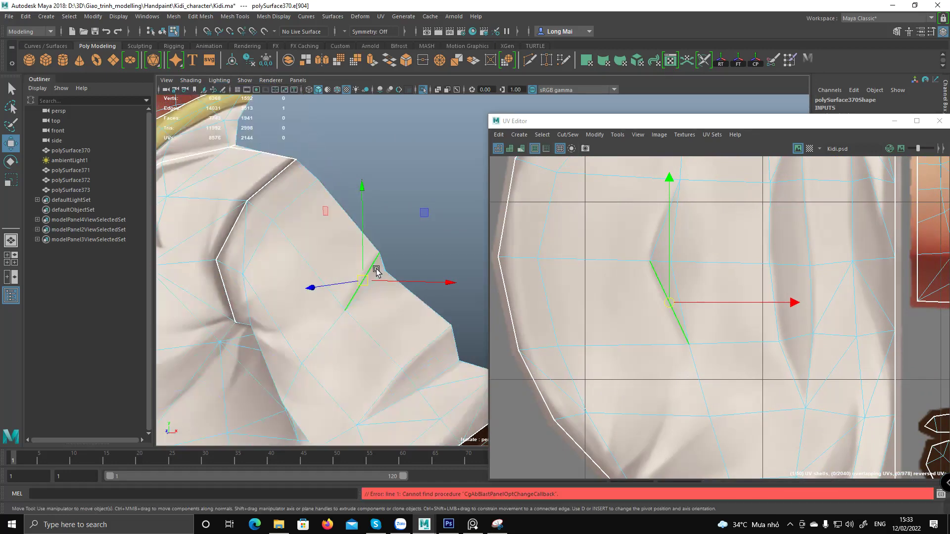
Examine the fold edge on the sleeve's UV shell, and select another edge of the same fold on the sleeve.
scroll(668, 272, up, 3)
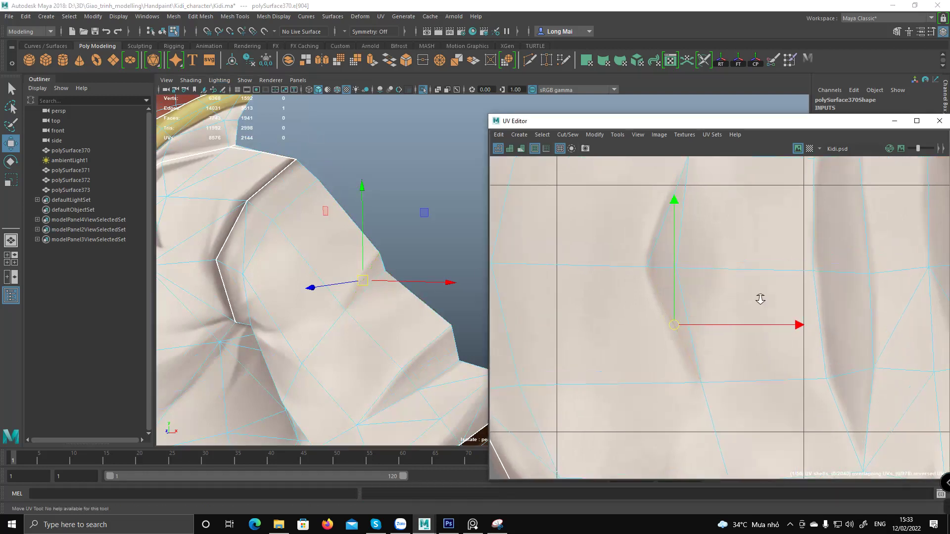
alt+middle_drag(639, 330, 585, 320)
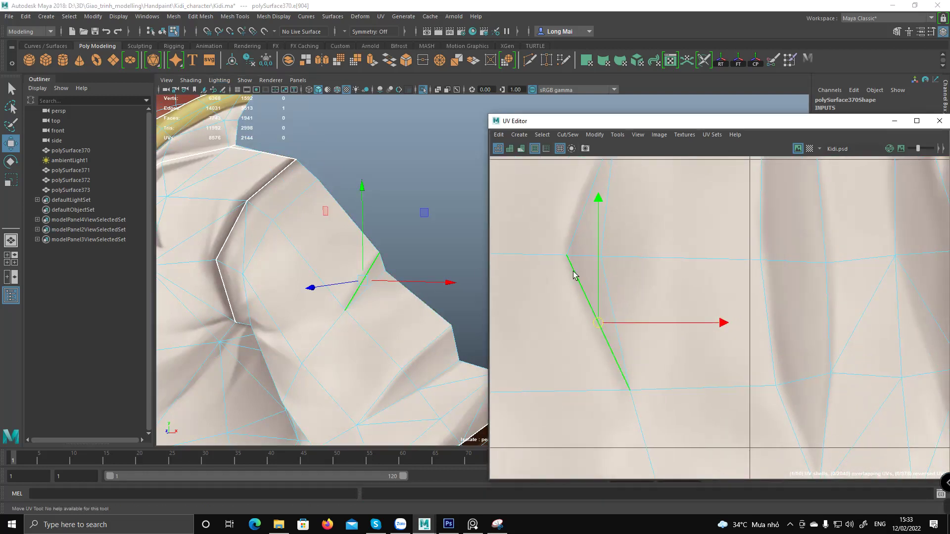
alt+drag(434, 275, 377, 279)
key(q)
click(373, 281)
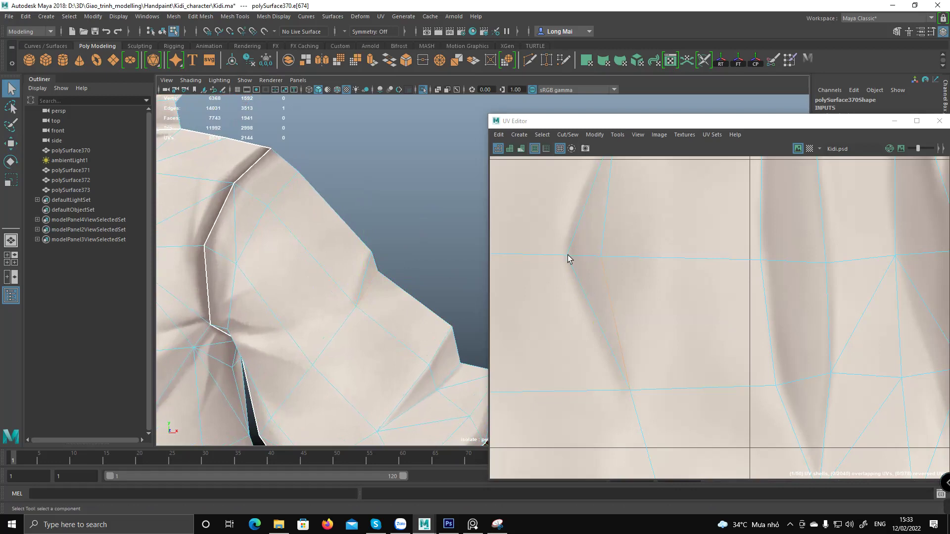
Select a further edge on the shirt and compare the fold lines around the sleeve and armpit with their UVs.
alt+middle_drag(603, 276, 521, 365)
alt+middle_drag(258, 314, 268, 222)
alt+drag(341, 319, 371, 290)
alt+middle_drag(371, 290, 369, 278)
mouse_move(369, 279)
alt+mouse_down()
mouse_move(365, 250)
mouse_move(372, 292)
alt+mouse_up()
alt+right_drag(372, 292, 283, 239)
alt+drag(282, 239, 388, 282)
click(387, 282)
alt+right_drag(374, 296, 221, 140)
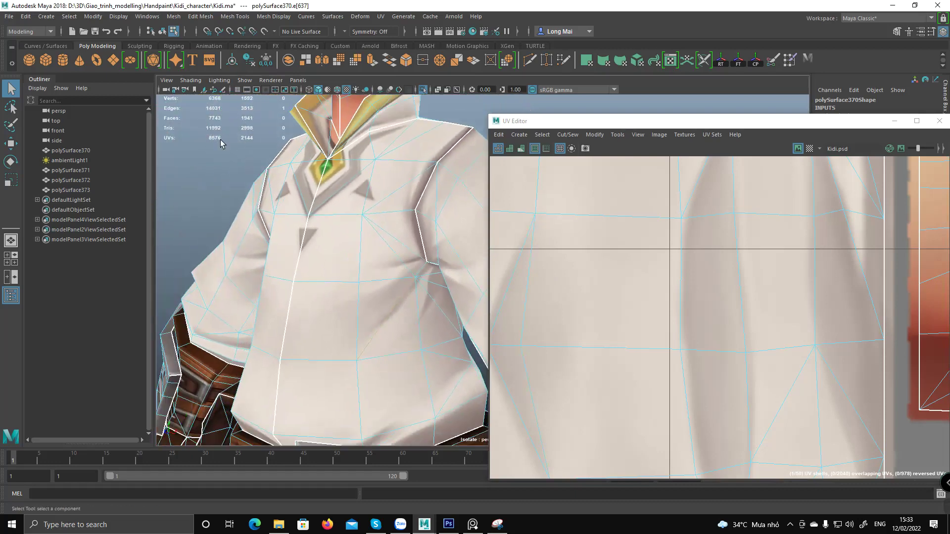
Return to object mode and examine the shirt's wireframe from the front and the side.
alt+middle_drag(421, 177, 383, 192)
key(F8)
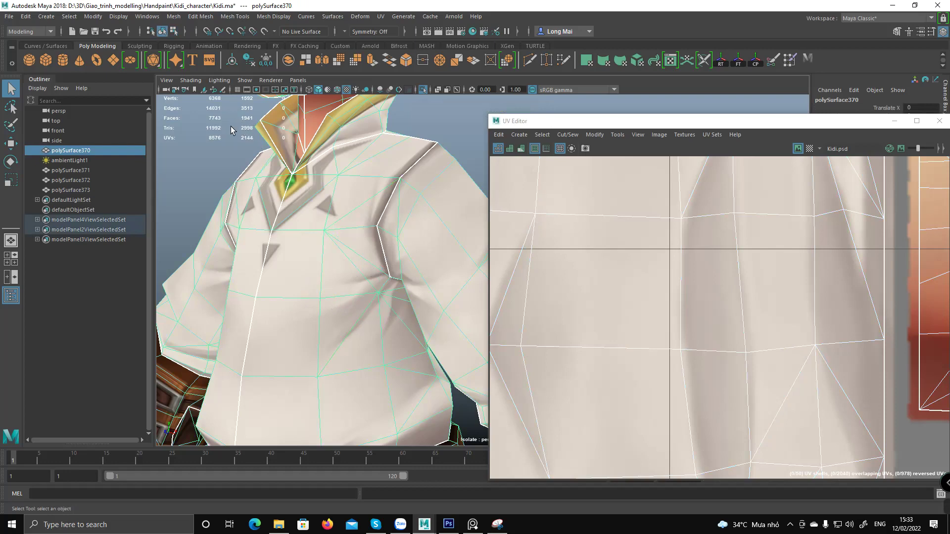
alt+drag(346, 360, 384, 352)
alt+middle_drag(384, 352, 305, 322)
alt+right_drag(421, 317, 317, 265)
alt+middle_drag(373, 271, 383, 275)
alt+drag(345, 292, 406, 283)
alt+middle_drag(435, 273, 387, 268)
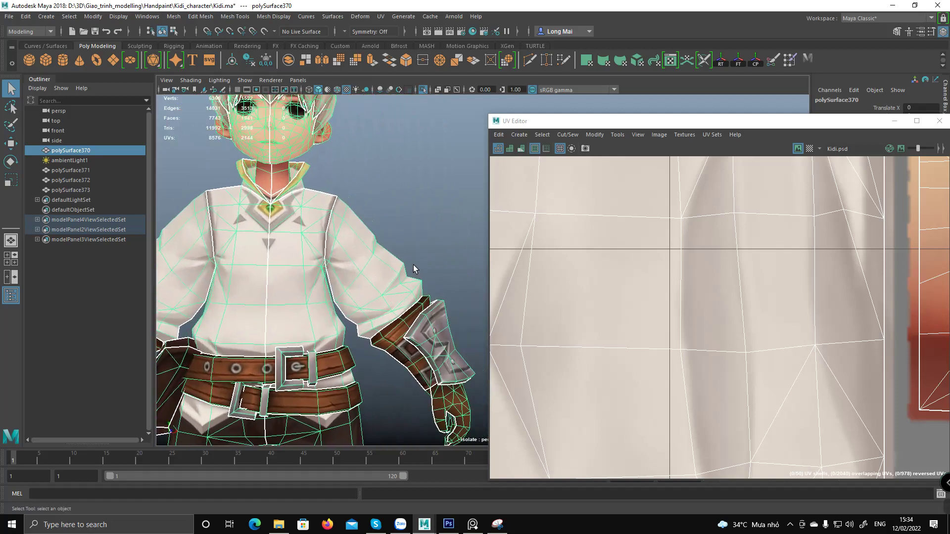
alt+drag(404, 277, 286, 277)
alt+middle_drag(403, 299, 332, 300)
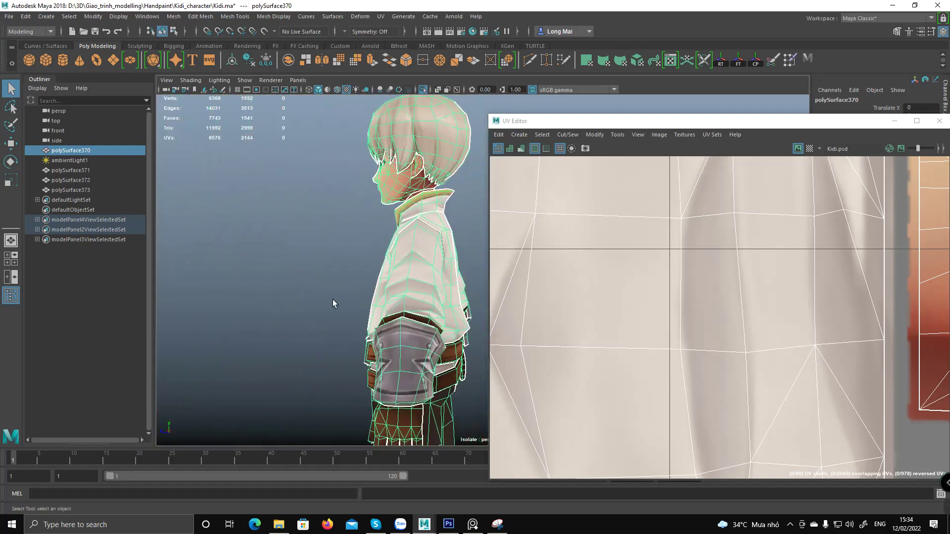
Examine the edge flow of the selected character mesh around the head, collar and sleeves from several angles.
alt+drag(339, 301, 429, 221)
alt+middle_drag(285, 357, 353, 284)
alt+drag(353, 284, 253, 292)
alt+middle_drag(299, 292, 317, 344)
alt+drag(376, 284, 346, 280)
alt+middle_drag(362, 307, 362, 385)
alt+drag(329, 318, 357, 318)
alt+drag(393, 278, 432, 271)
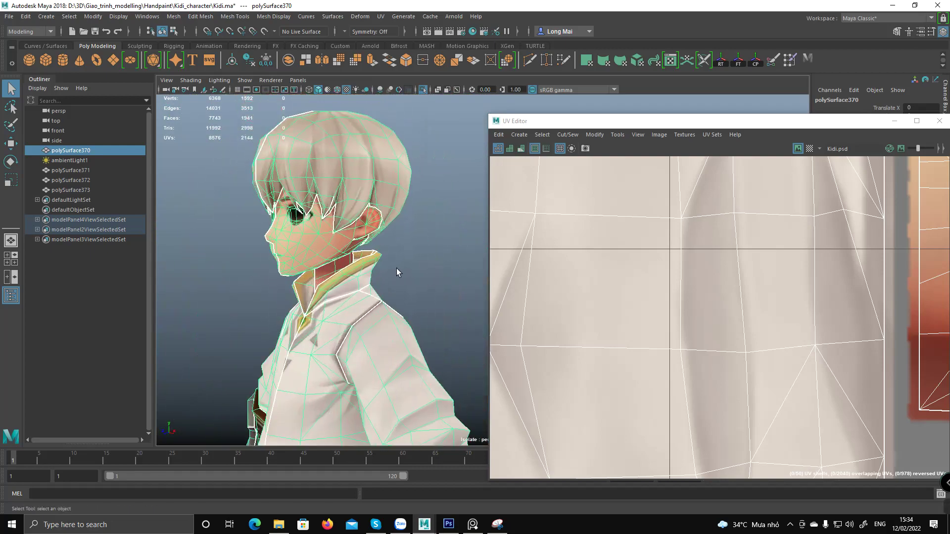
alt+right_drag(397, 268, 275, 275)
alt+drag(275, 275, 424, 332)
alt+middle_drag(424, 336, 287, 247)
alt+right_drag(364, 263, 297, 271)
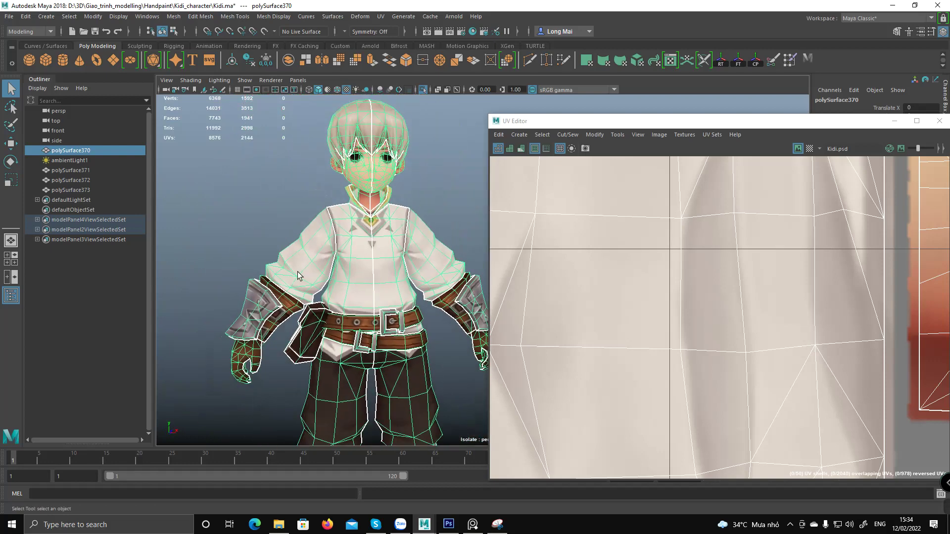
alt+middle_drag(298, 272, 283, 253)
Toggle the character mesh's selection to compare its trousers and full silhouette with and without the wireframe.
click(431, 256)
alt+middle_drag(431, 256, 373, 278)
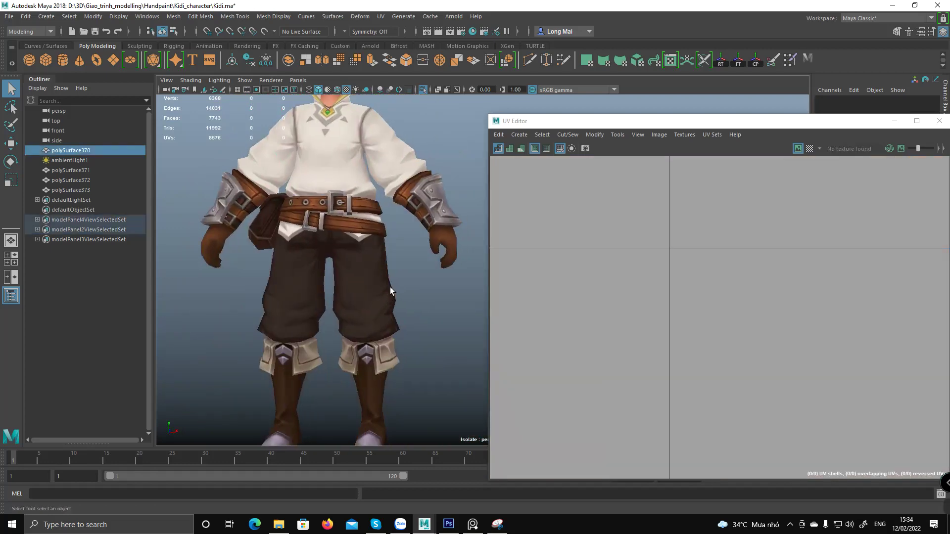
click(391, 300)
click(394, 292)
alt+right_drag(390, 287, 346, 280)
alt+middle_drag(346, 280, 336, 335)
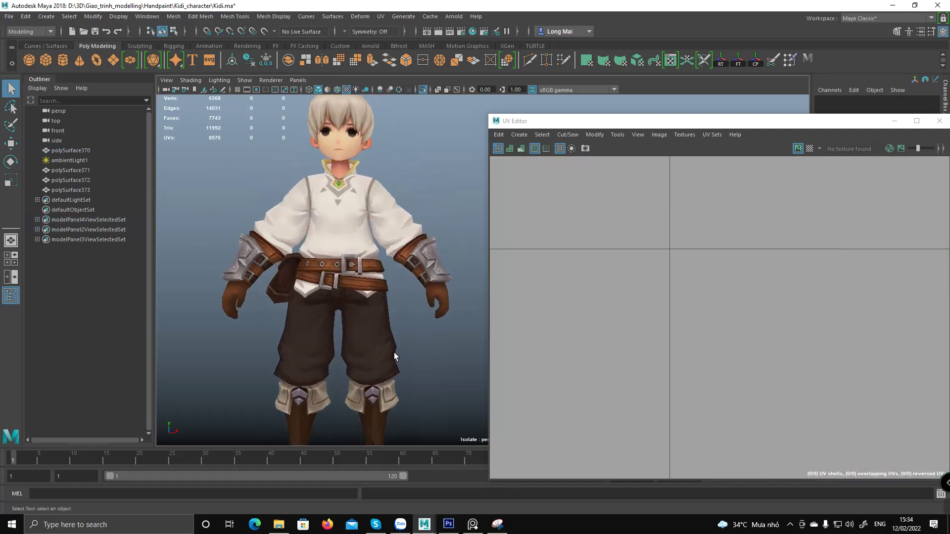
click(393, 352)
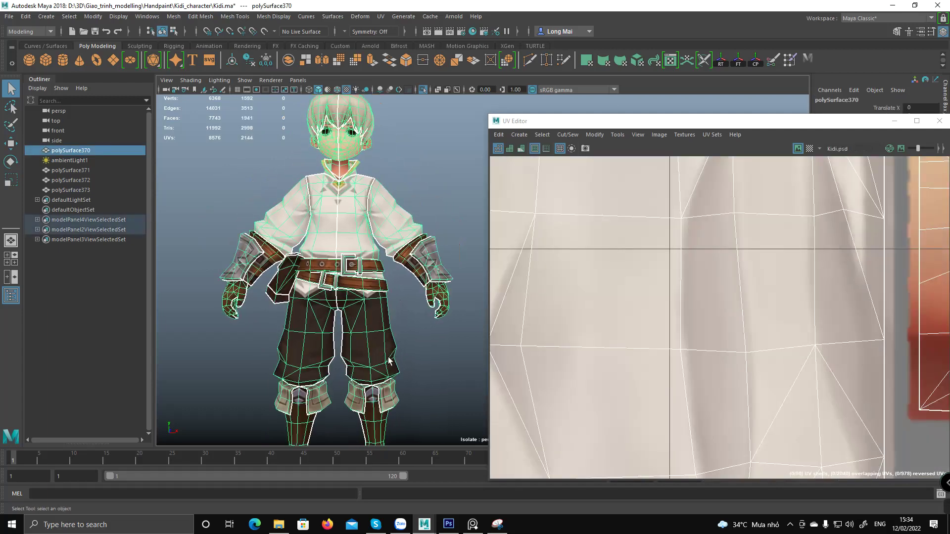
click(403, 342)
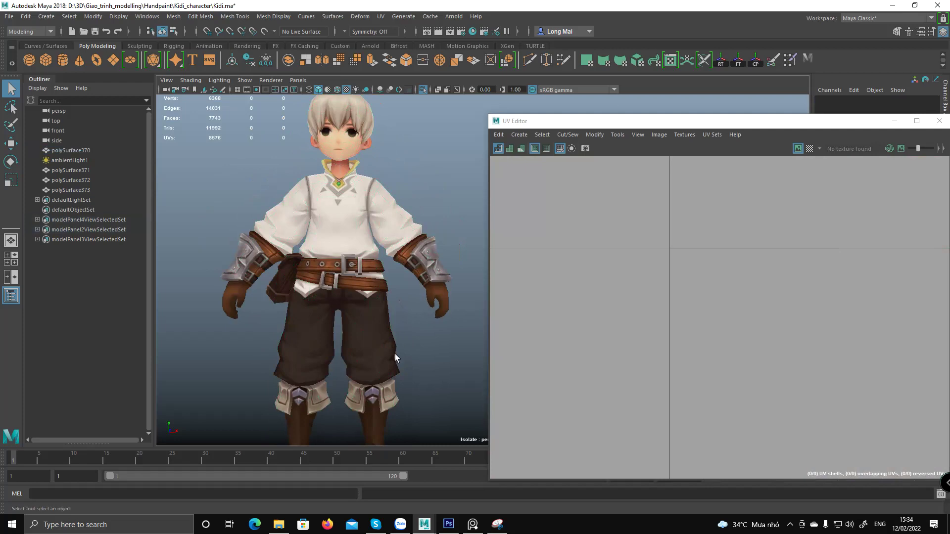
alt+right_drag(357, 236, 380, 258)
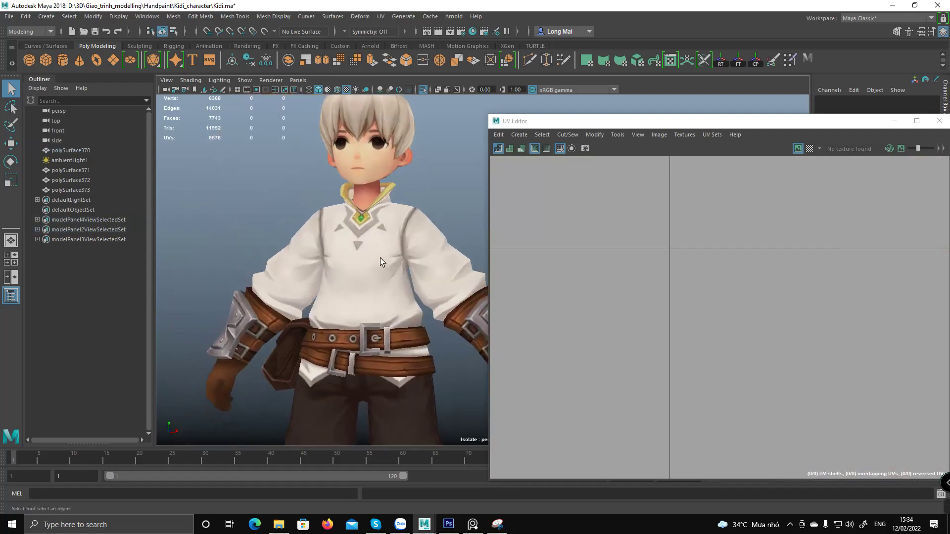
Select the character mesh and examine the edges converging on the shirt's armpit folds.
click(385, 118)
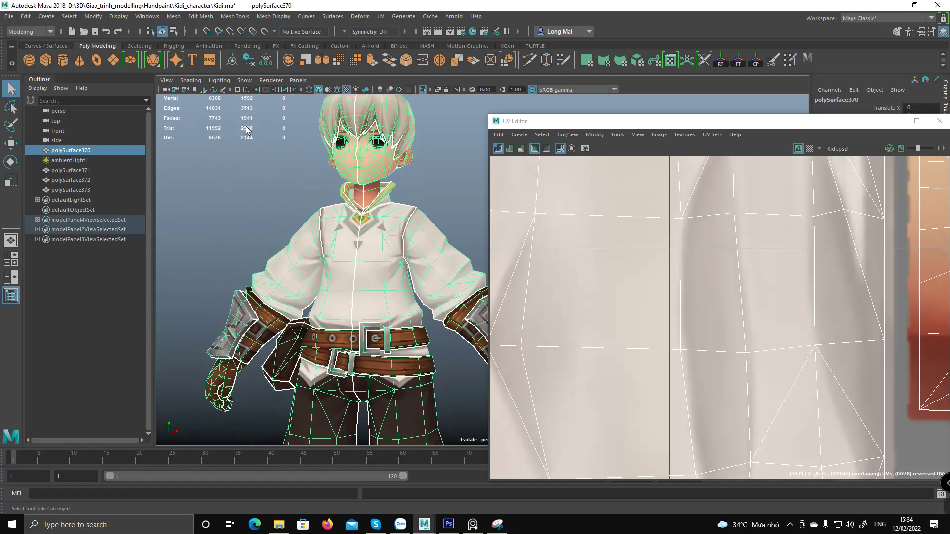
alt+right_drag(386, 219, 385, 292)
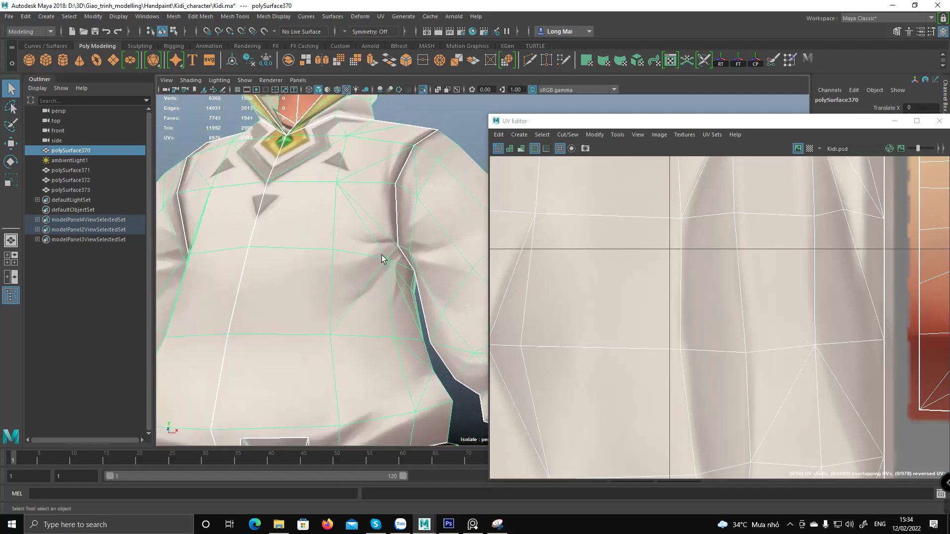
alt+right_drag(353, 273, 392, 287)
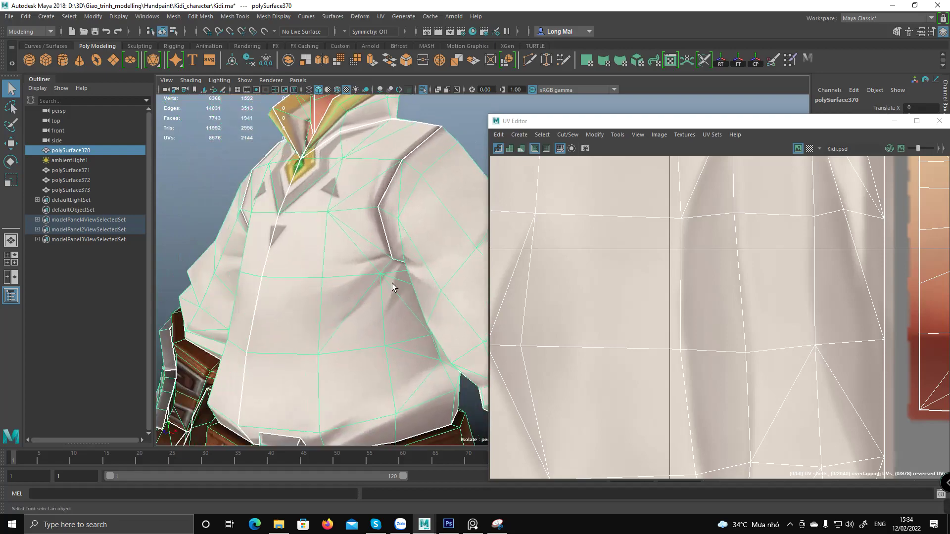
alt+right_drag(333, 299, 269, 303)
alt+drag(270, 303, 299, 282)
Deselect the mesh and examine the painted folds on the shirt front and sleeves.
click(435, 286)
alt+drag(372, 282, 344, 233)
alt+middle_drag(343, 233, 361, 363)
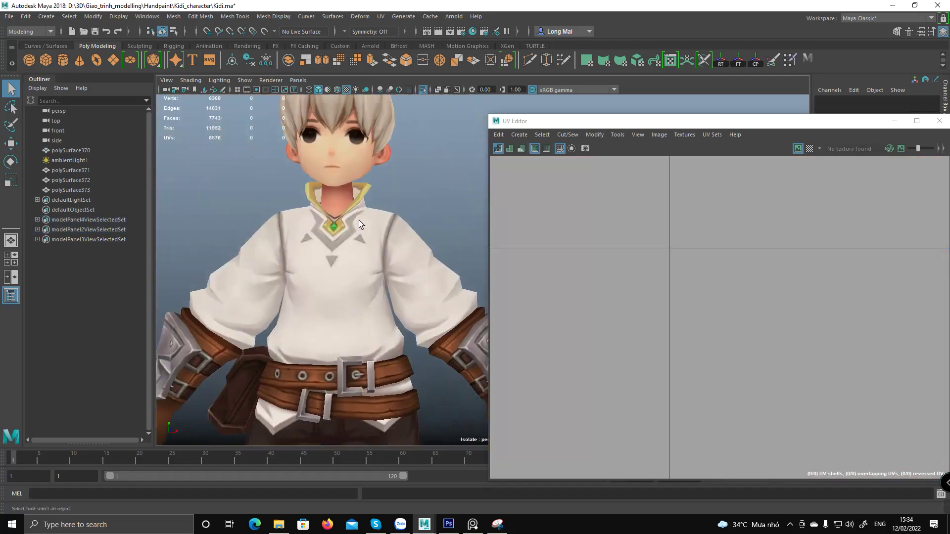
alt+drag(364, 278, 356, 284)
alt+drag(328, 251, 314, 267)
alt+drag(312, 216, 359, 242)
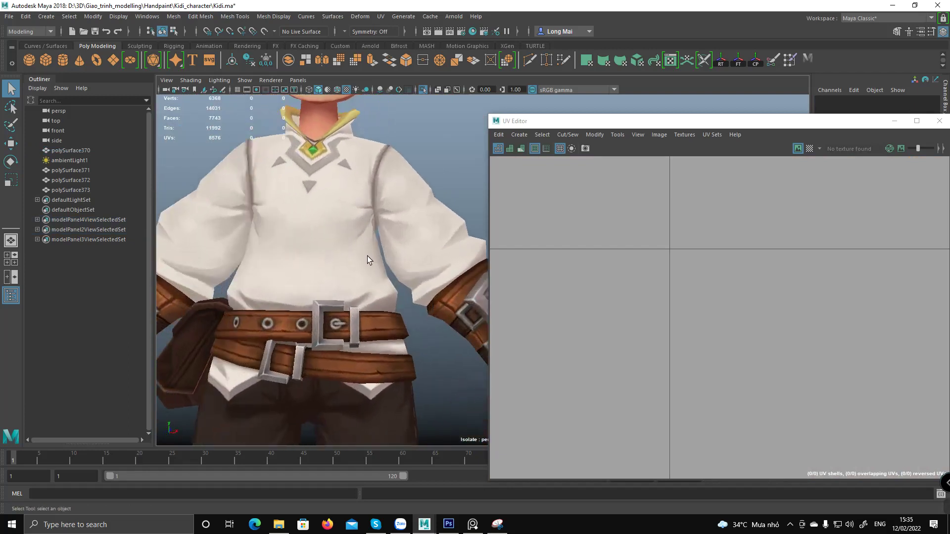
alt+drag(358, 213, 362, 235)
alt+drag(349, 267, 375, 219)
alt+drag(361, 251, 309, 254)
Select the character mesh again and inspect the wireframe over the shirt and sleeve folds.
click(364, 244)
alt+drag(304, 221, 376, 218)
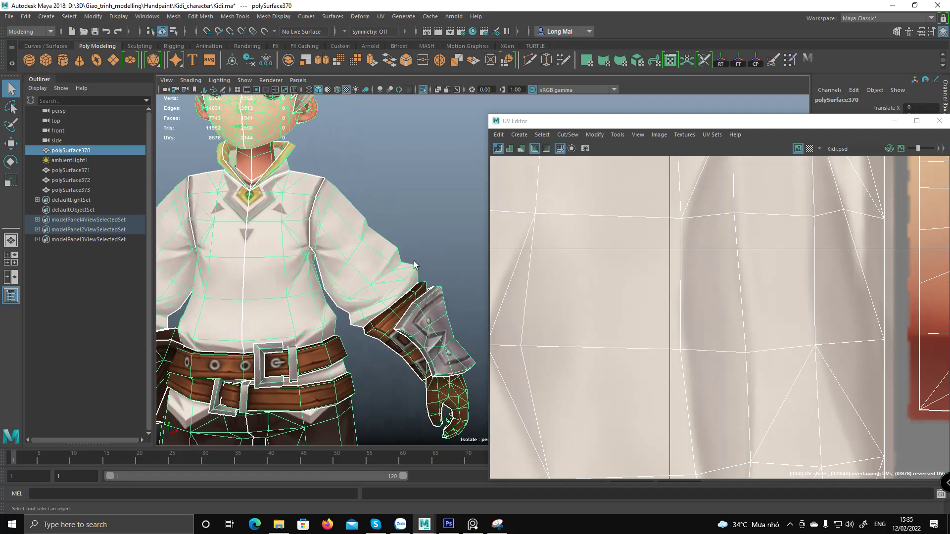
alt+drag(391, 246, 403, 247)
alt+right_drag(403, 248, 376, 268)
Deselect the mesh and inspect the textured shirt and sleeve outline from several angles.
click(413, 177)
alt+middle_drag(351, 252, 402, 224)
alt+drag(402, 227, 316, 197)
alt+right_drag(316, 197, 349, 267)
mouse_move(349, 267)
alt+mouse_down()
mouse_move(386, 302)
mouse_move(344, 266)
alt+mouse_up()
alt+right_drag(345, 266, 247, 233)
alt+drag(248, 233, 438, 216)
alt+right_drag(415, 177, 411, 203)
alt+drag(408, 200, 405, 209)
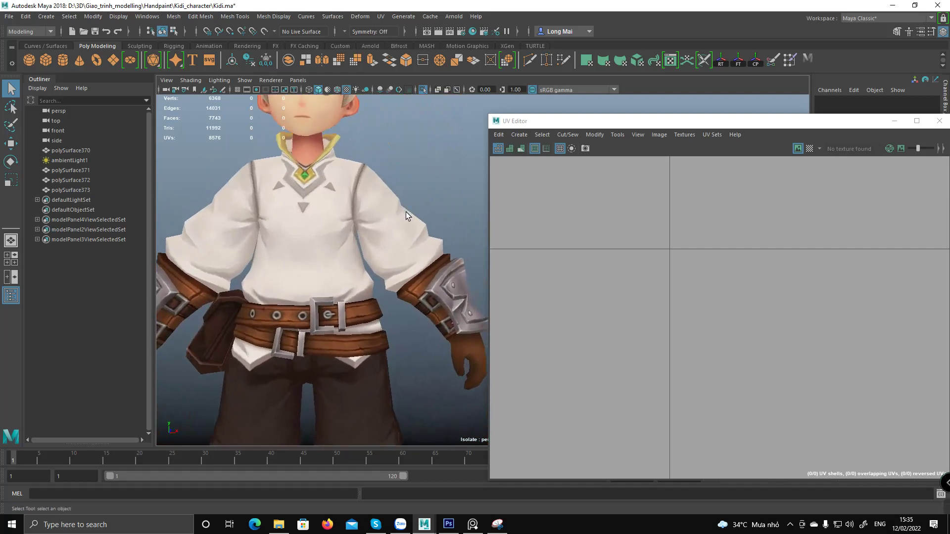
Compare the shirt in plain shaded, textured and all-lights display, and look over the viewport's lighting options.
key(6)
key(7)
key(6)
key(5)
key(6)
key(7)
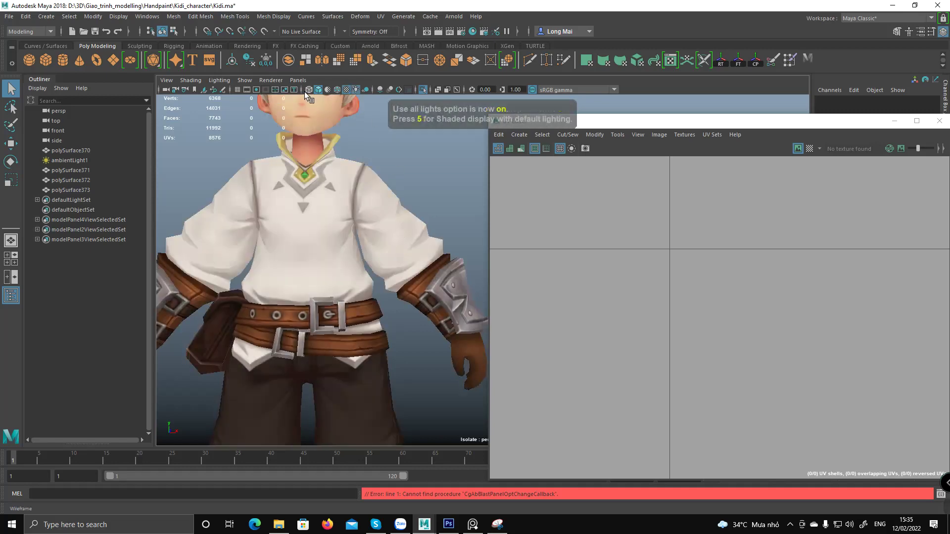
click(271, 80)
mouse_move(234, 84)
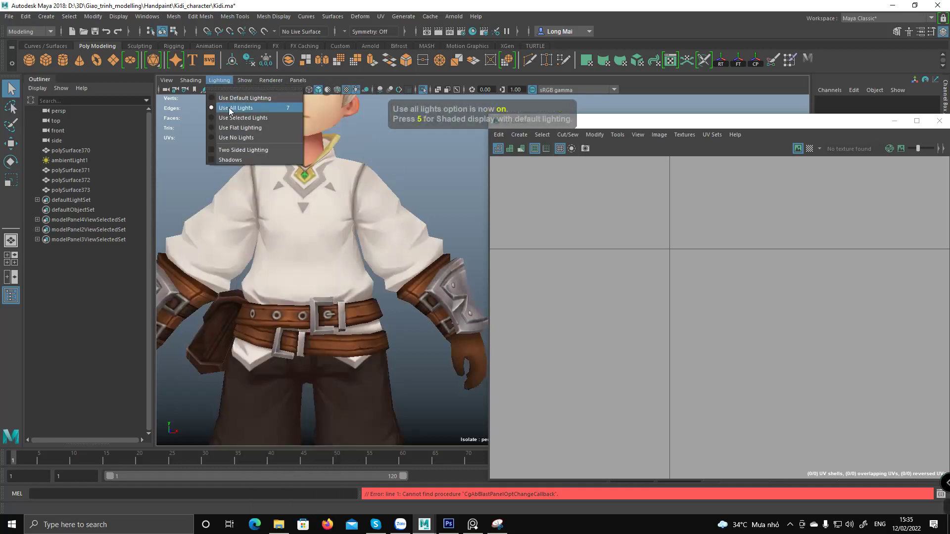
mouse_move(366, 257)
alt+middle_down()
mouse_move(361, 243)
mouse_move(370, 242)
alt+middle_up()
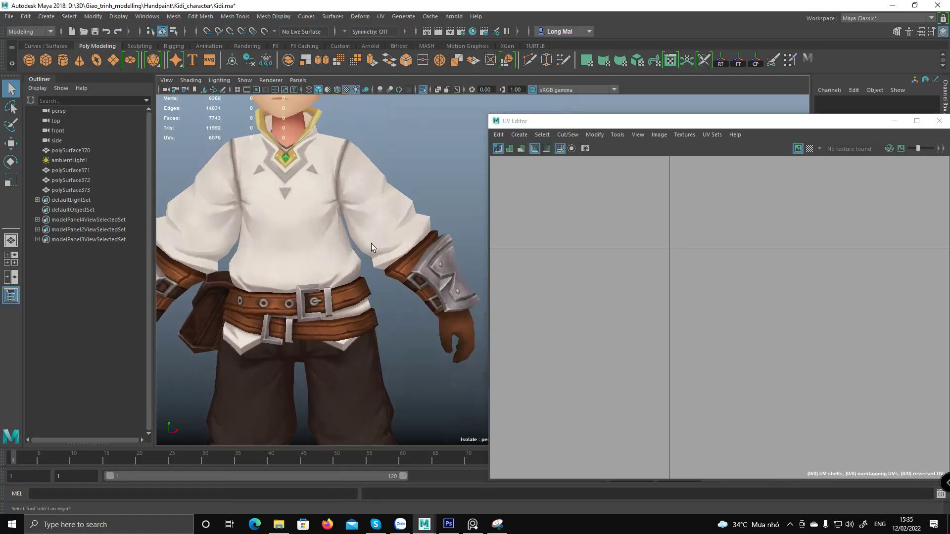
Show the character in plain shading on a black background and examine the sleeve's modelled folds and silhouette.
key(6)
key(4)
key(5)
alt+drag(375, 252, 385, 245)
key(alt+b)
alt+middle_drag(389, 244, 402, 297)
scroll(406, 248, up, 4)
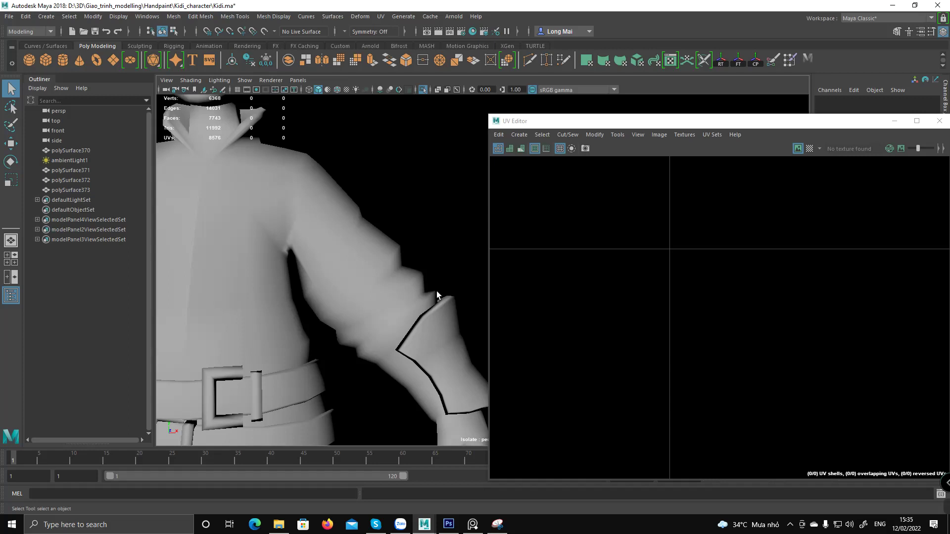
mouse_move(331, 270)
alt+mouse_down()
mouse_move(447, 260)
mouse_move(388, 279)
mouse_move(341, 248)
mouse_move(347, 263)
mouse_move(356, 255)
mouse_move(401, 269)
mouse_move(333, 260)
mouse_move(352, 254)
mouse_move(393, 255)
mouse_move(330, 279)
alt+mouse_up()
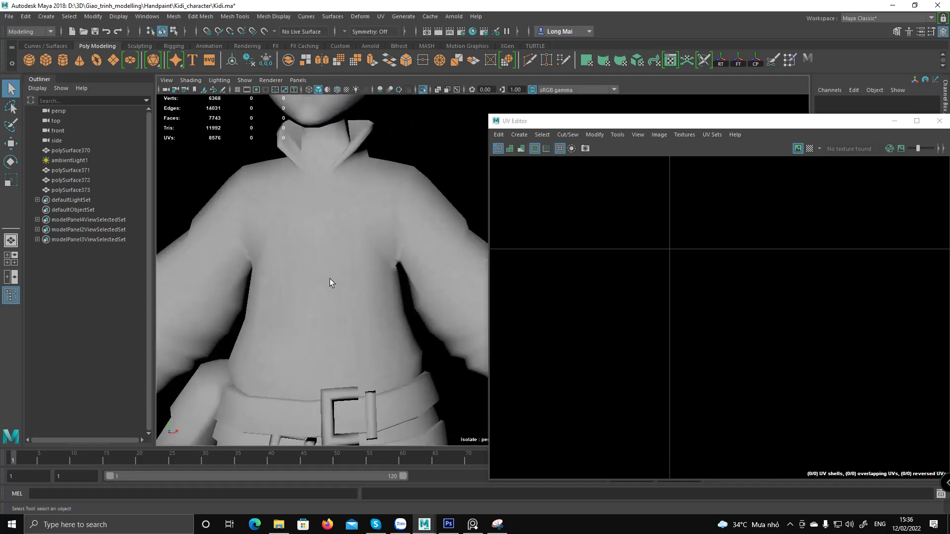
alt+drag(422, 248, 393, 241)
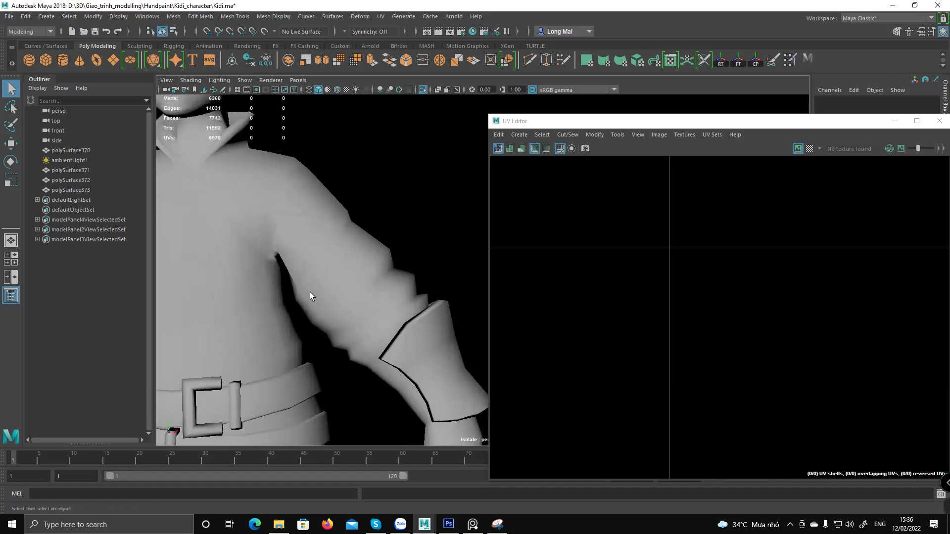
mouse_move(335, 349)
alt+mouse_down()
mouse_move(410, 322)
mouse_move(278, 316)
mouse_move(275, 297)
mouse_move(310, 274)
mouse_move(329, 285)
mouse_move(284, 281)
mouse_move(335, 316)
mouse_move(338, 248)
mouse_move(402, 239)
mouse_move(394, 224)
alt+mouse_up()
Restore textured display with flat lighting and leave the character mesh deselected.
key(6)
click(398, 227)
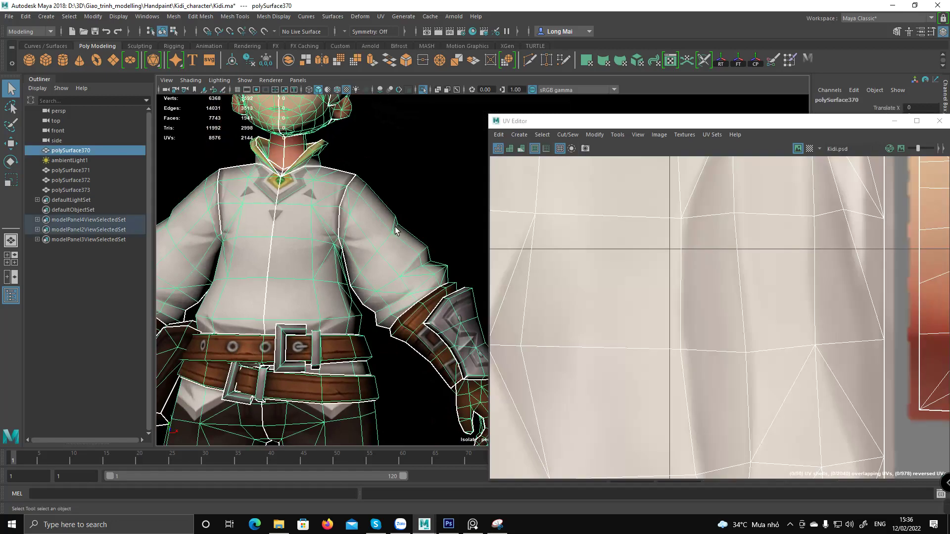
click(219, 80)
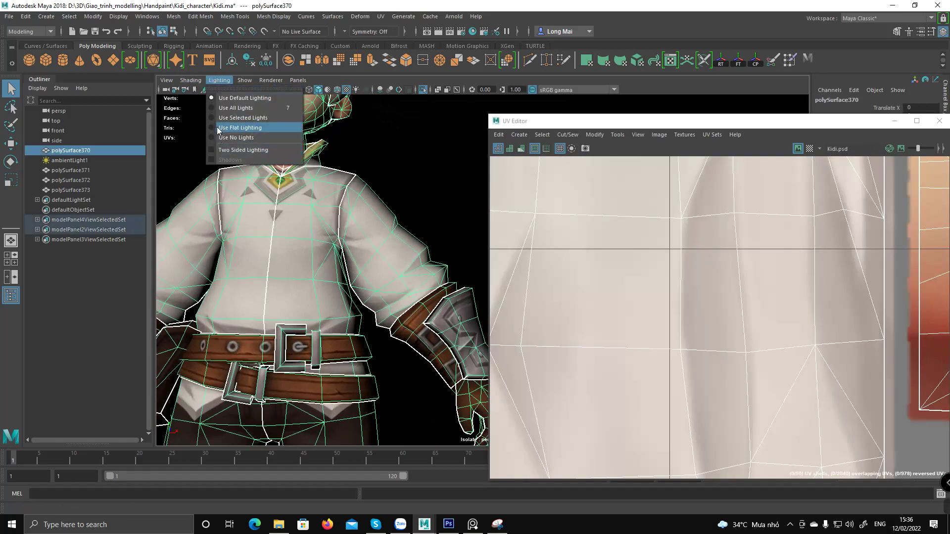
click(240, 127)
click(426, 232)
Frame the character's head and torso, and review the flow mesh and guide mesh notes in Photoshop before returning to Maya.
alt+drag(425, 232, 423, 255)
alt+middle_drag(352, 290, 374, 223)
alt+right_drag(374, 223, 266, 235)
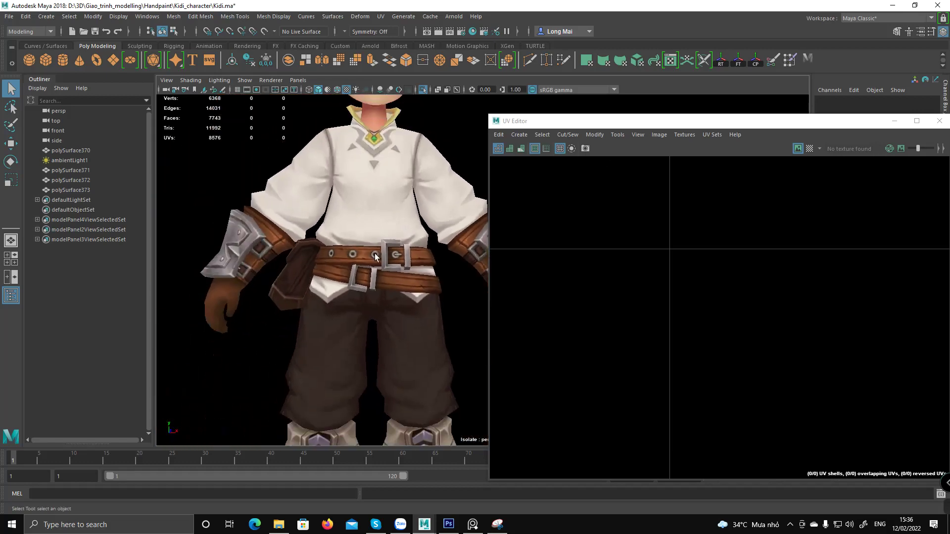
alt+middle_drag(375, 257, 376, 396)
click(448, 524)
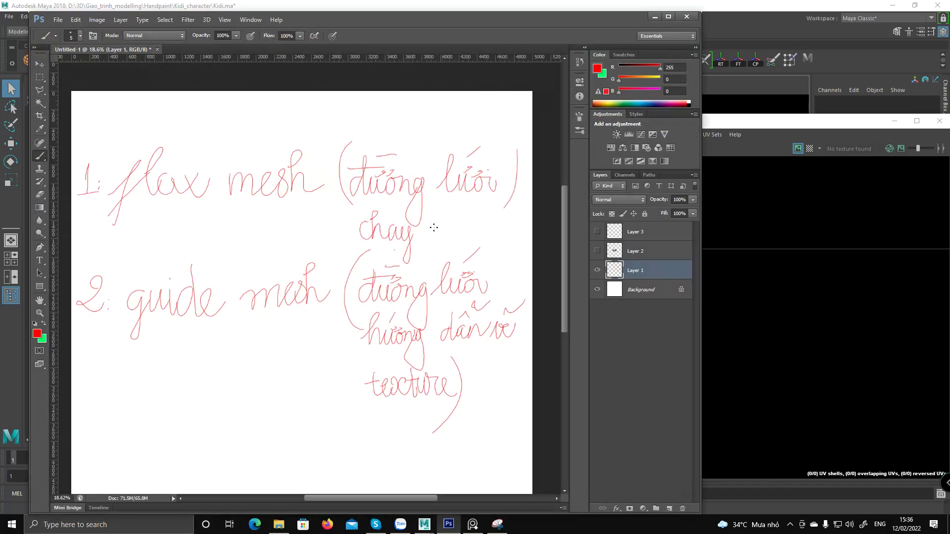
click(654, 17)
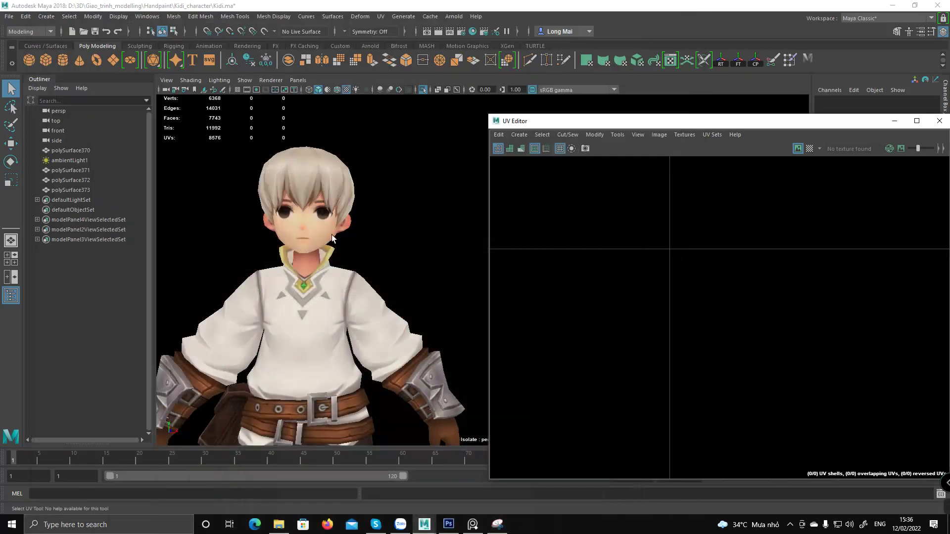
Select the character's body mesh and examine the face and hair wireframe from front, three-quarter and side views.
alt+middle_drag(317, 320, 376, 325)
alt+drag(375, 325, 338, 317)
click(338, 213)
alt+right_drag(338, 212, 366, 277)
alt+middle_drag(354, 290, 431, 364)
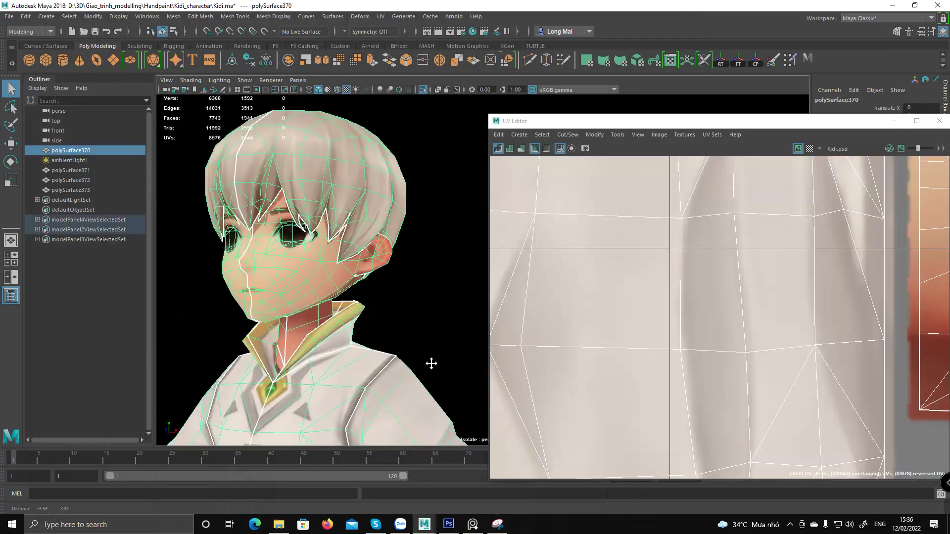
alt+drag(431, 364, 317, 257)
alt+right_drag(337, 262, 401, 250)
alt+drag(401, 251, 358, 262)
alt+middle_drag(358, 263, 364, 290)
alt+drag(364, 290, 328, 286)
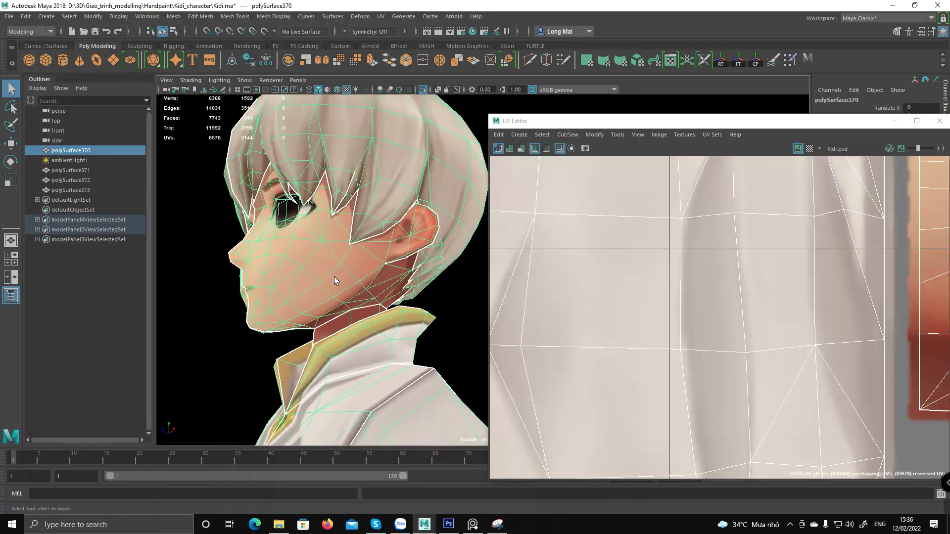
alt+drag(243, 302, 396, 399)
Review the flow mesh and guide mesh notes in Photoshop, return to the face in Maya and deselect the mesh.
click(472, 524)
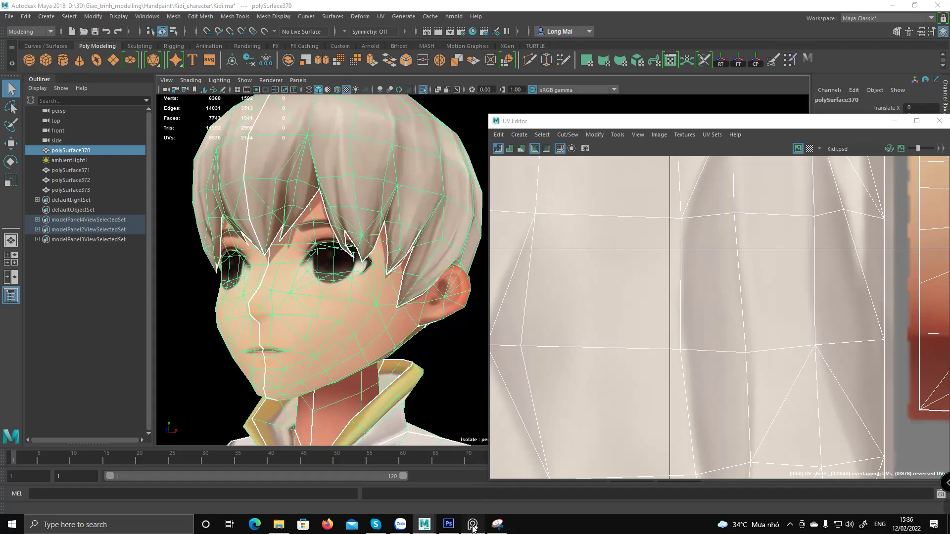
click(448, 524)
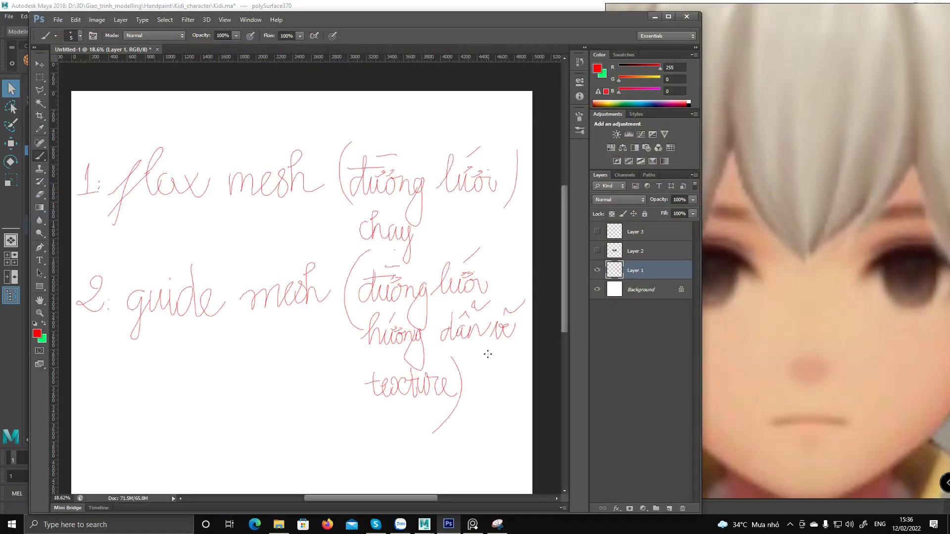
click(653, 18)
alt+drag(300, 312, 380, 248)
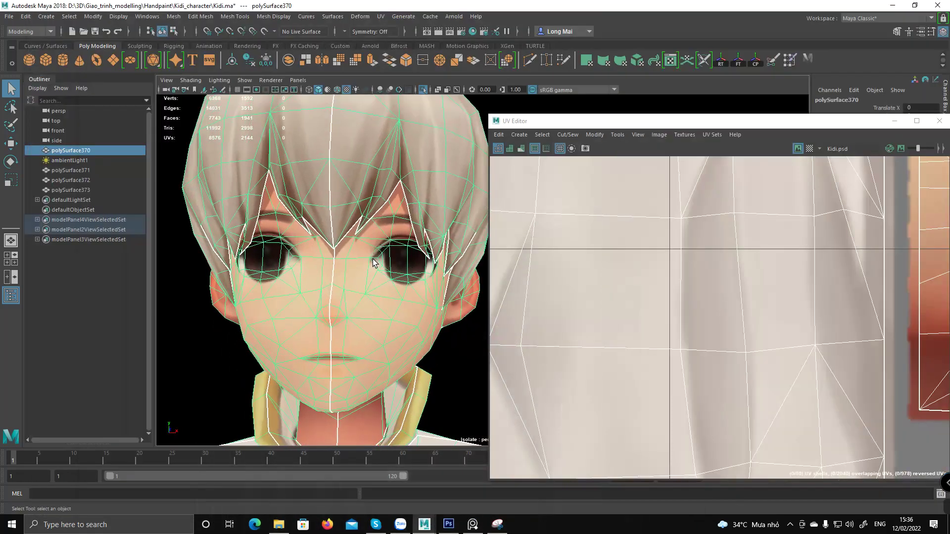
alt+drag(345, 271, 267, 299)
click(223, 354)
scroll(305, 297, down, 5)
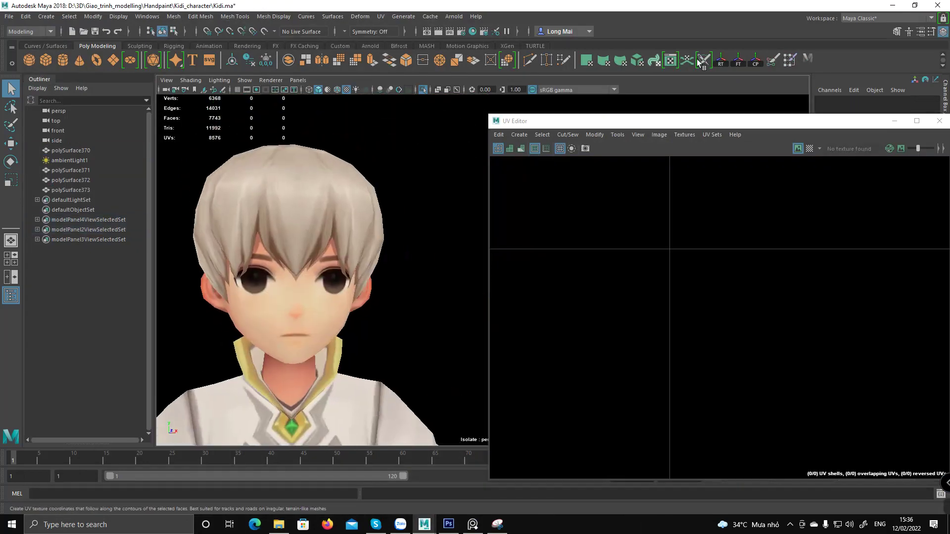
Minimize the UV Editor, the Kidi scene and the Snipping Tool, and bring up the untitled Maya scene.
click(893, 121)
click(889, 7)
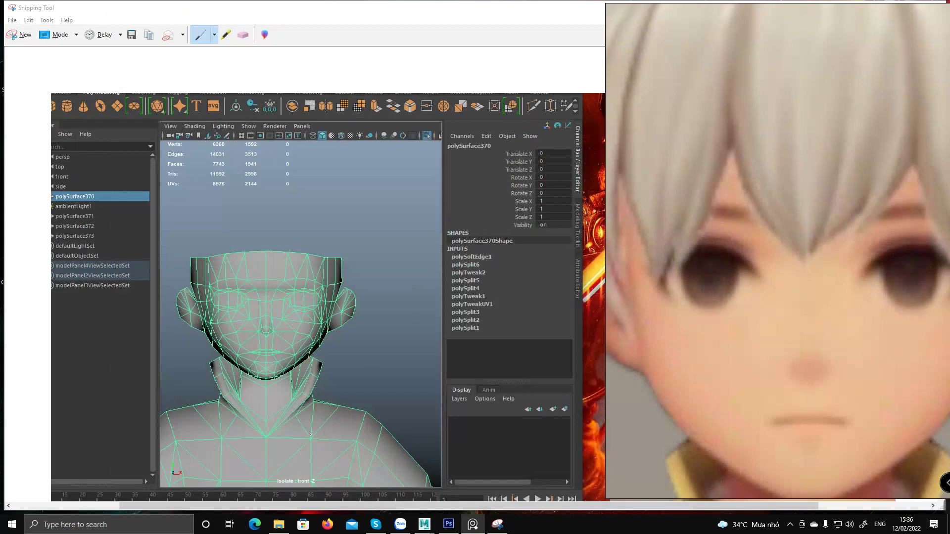
click(319, 374)
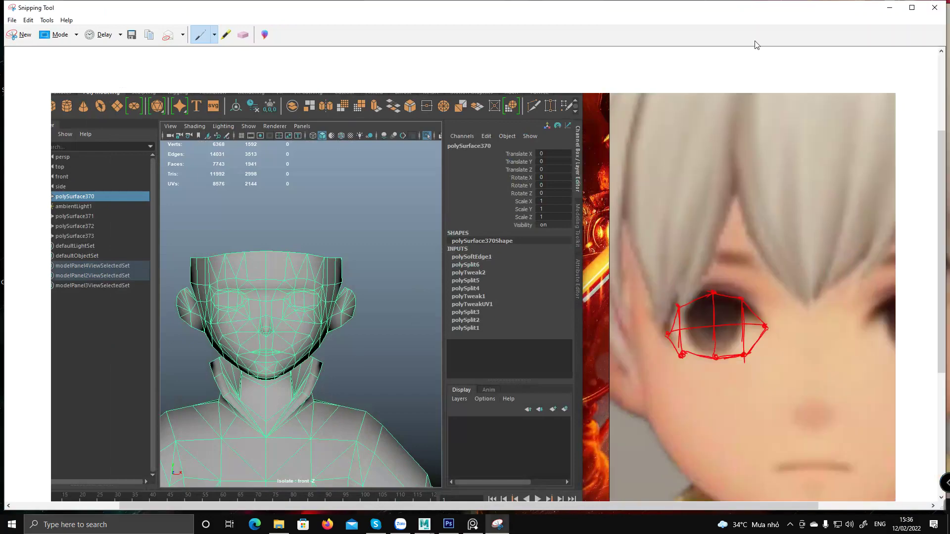
click(889, 7)
mouse_move(424, 524)
click(389, 482)
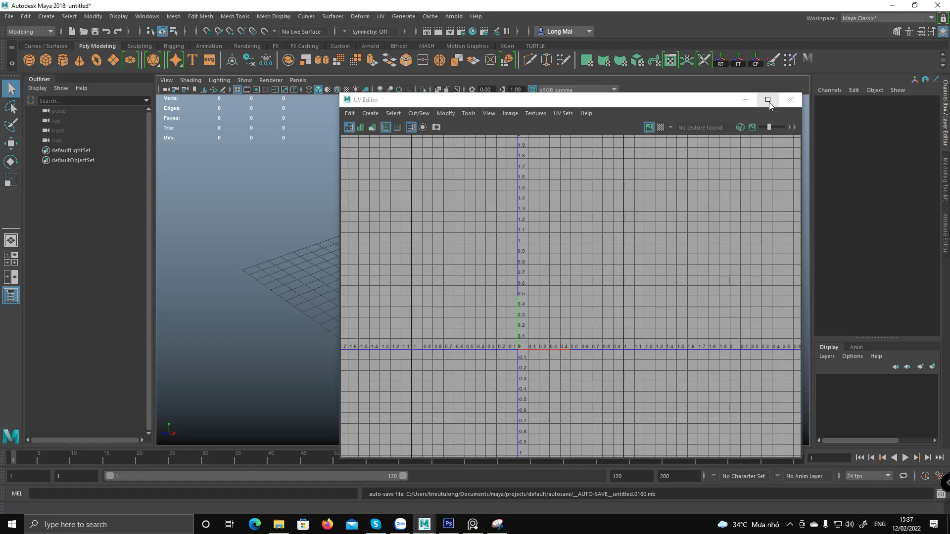
Close the empty scene's UV Editor, shrink the Maya window beside the reference images and collapse the Channel Box.
click(768, 101)
click(929, 10)
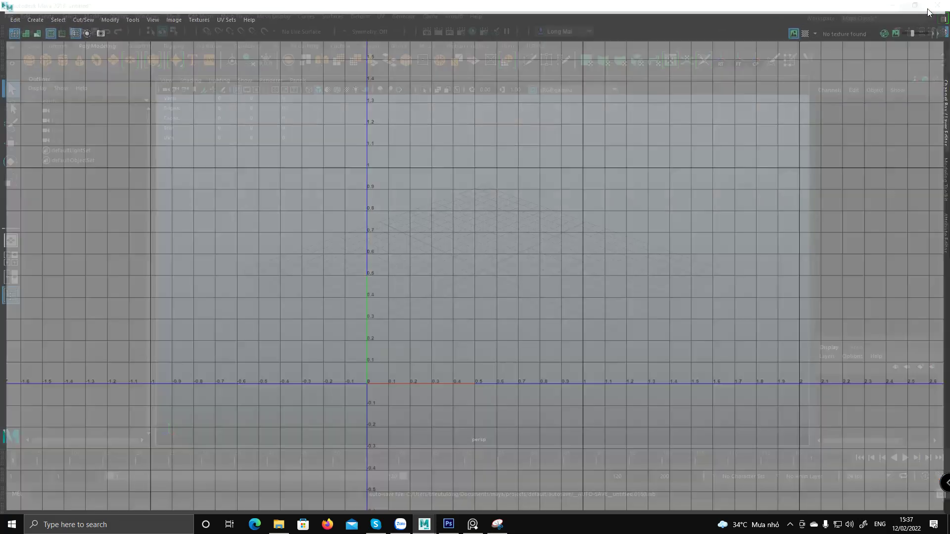
click(915, 7)
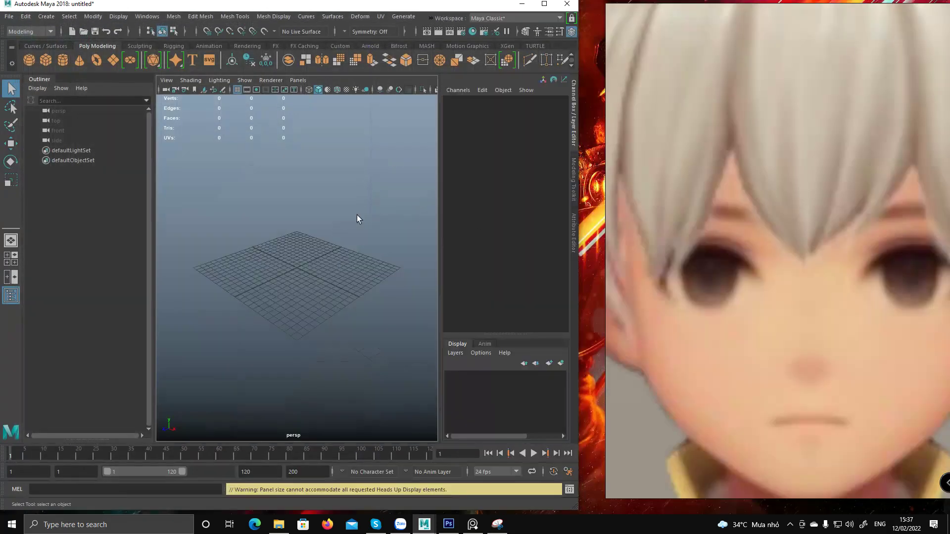
click(571, 138)
Look through the reference board's full-body turnaround, side-view and wireframe images of the character.
scroll(766, 228, down, 5)
scroll(761, 260, down, 2)
middle_drag(761, 260, 792, 249)
scroll(758, 321, down, 3)
scroll(692, 250, up, 2)
middle_drag(692, 250, 770, 179)
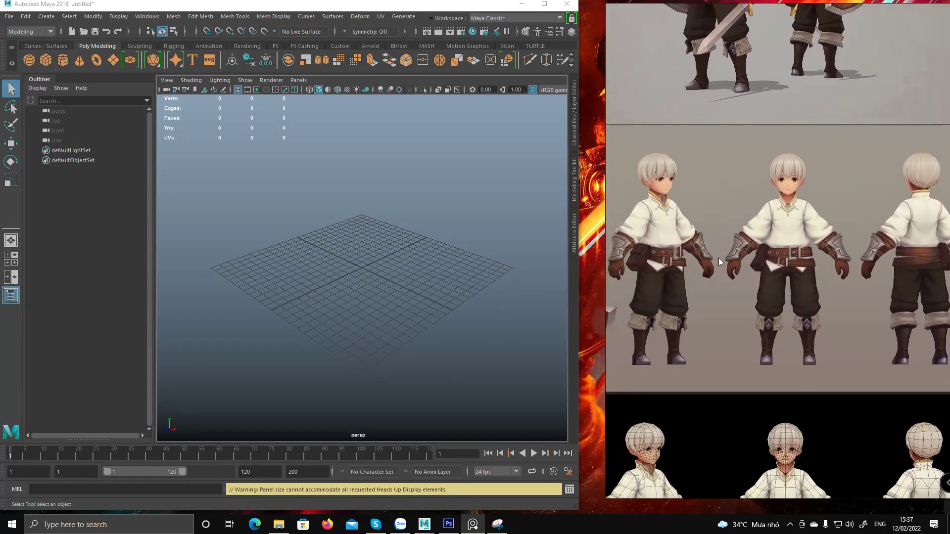
middle_drag(892, 233, 743, 270)
middle_drag(845, 259, 721, 341)
middle_drag(756, 225, 741, 305)
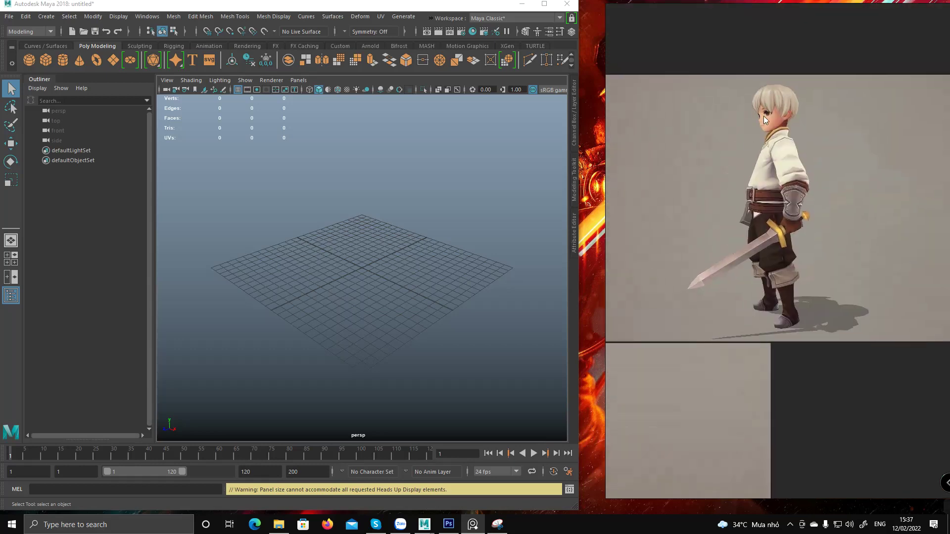
scroll(755, 143, down, 10)
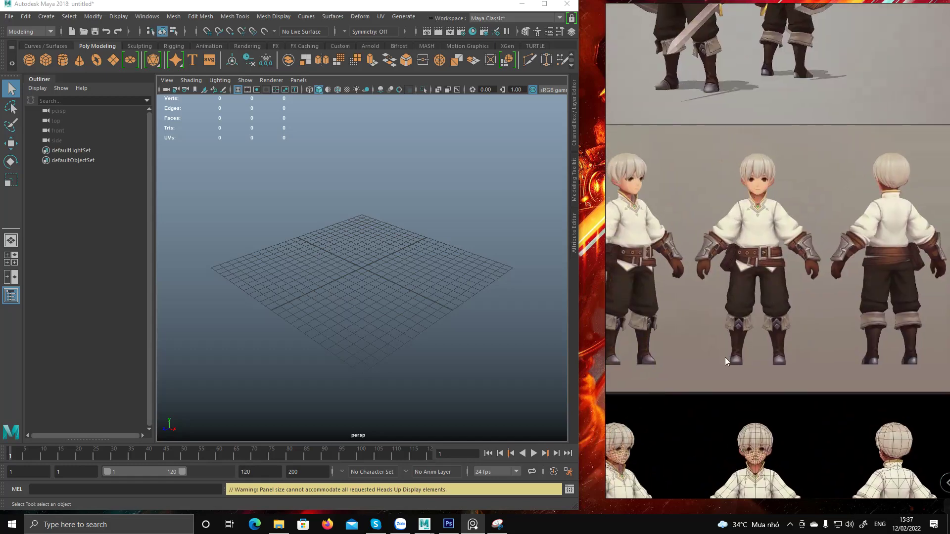
scroll(724, 352, down, 10)
scroll(710, 311, up, 10)
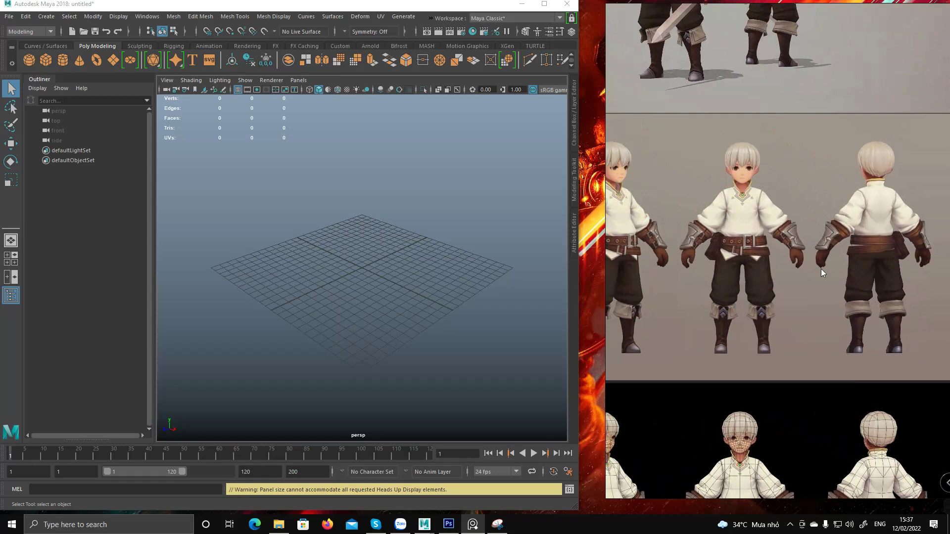
Examine the front-view reference up close, from the character's full figure to the face and collar.
middle_drag(726, 221, 769, 263)
scroll(775, 210, up, 1)
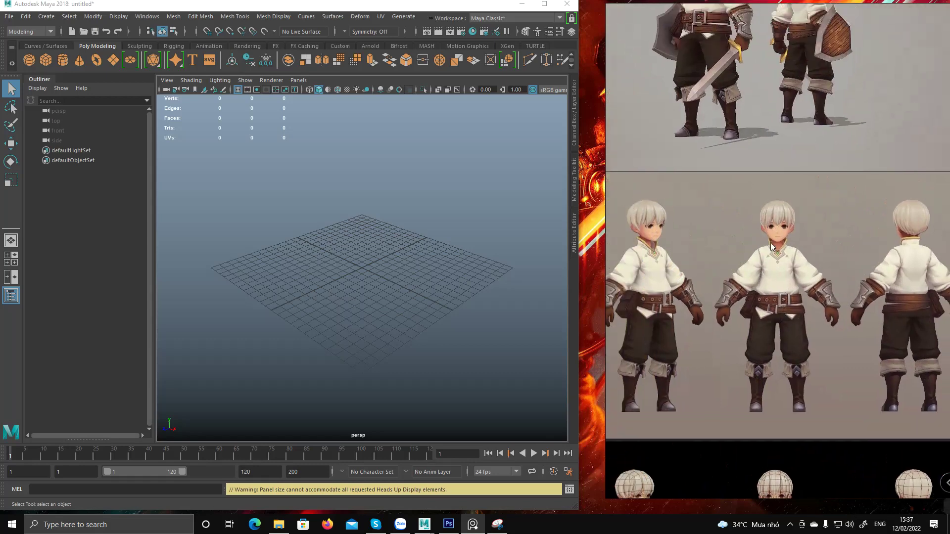
scroll(777, 246, up, 2)
ctrl+scroll(764, 258, up, 3)
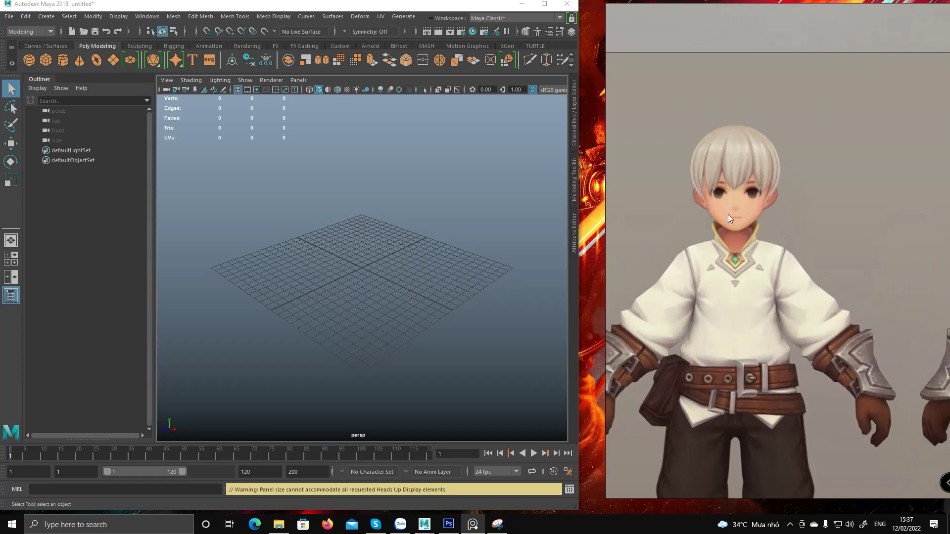
drag(722, 216, 725, 245)
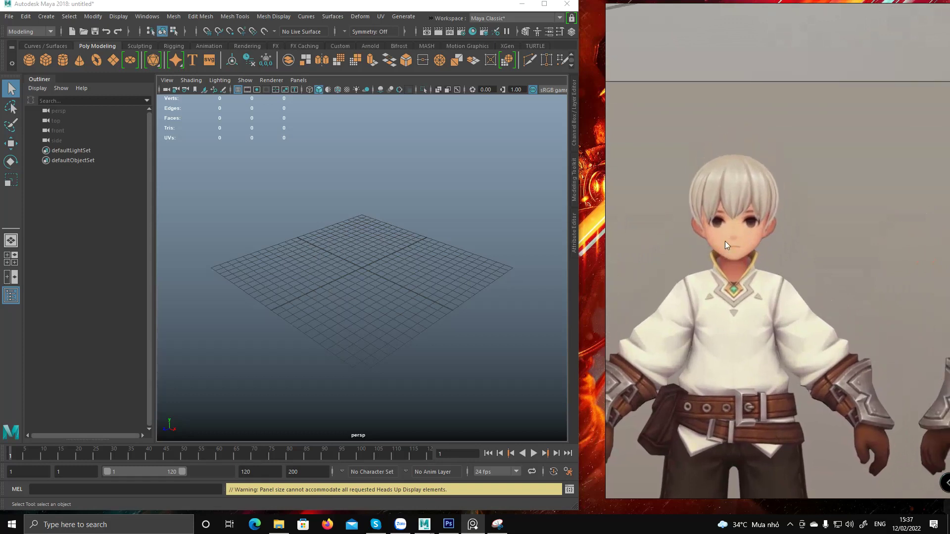
ctrl+scroll(725, 244, up, 2)
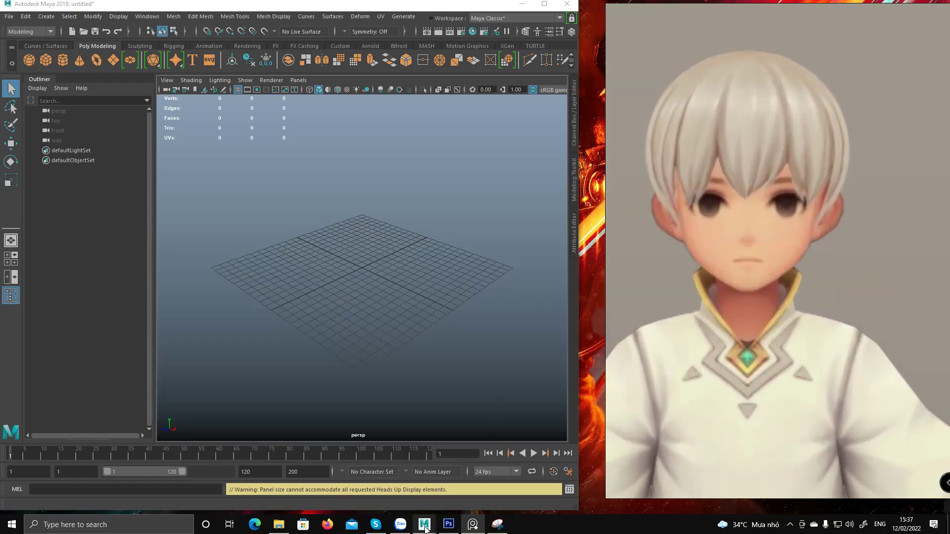
Switch to the Kidi scene, select the body mesh and examine the face in three-quarter and profile views.
mouse_move(425, 524)
click(541, 469)
mouse_move(333, 273)
alt+mouse_down()
mouse_move(378, 276)
mouse_move(333, 274)
mouse_move(322, 285)
alt+mouse_up()
alt+right_drag(322, 285, 319, 356)
alt+middle_drag(316, 287, 370, 266)
click(371, 270)
alt+drag(371, 269, 303, 256)
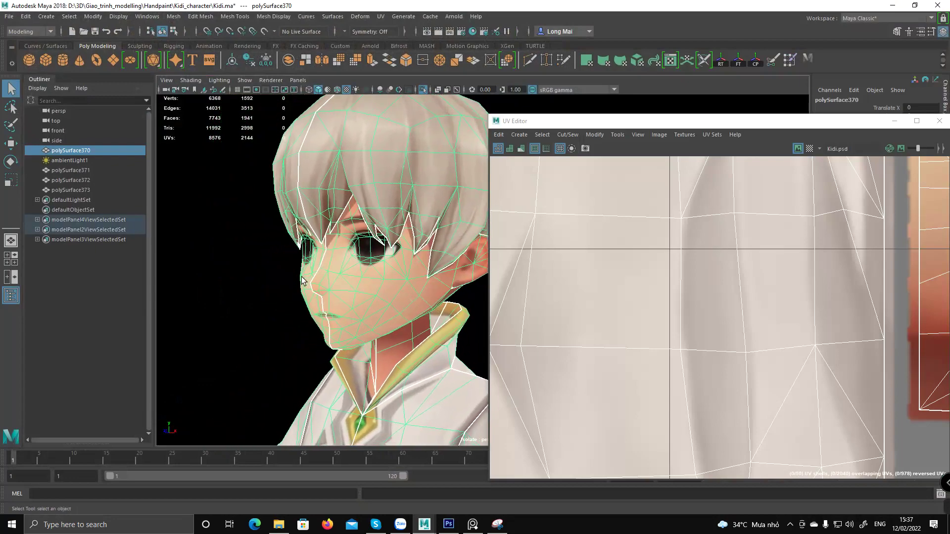
alt+drag(329, 335, 297, 338)
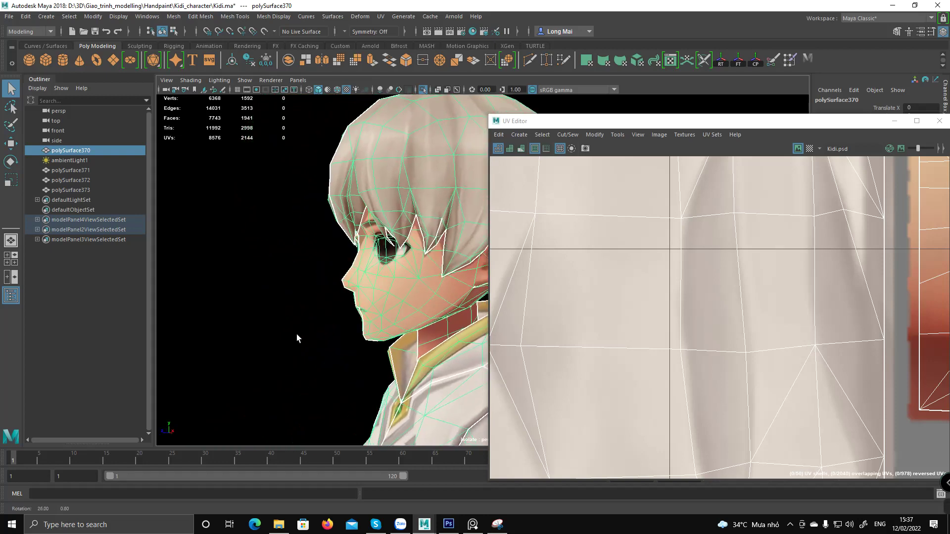
Minimize the UV Editor and the Kidi scene window to return to the untitled scene.
drag(855, 127, 618, 91)
click(658, 85)
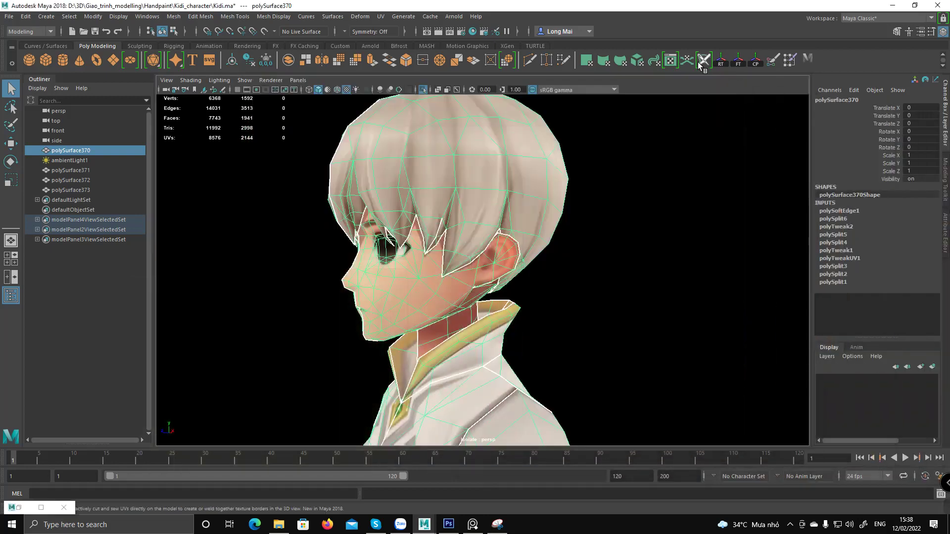
drag(841, 7, 882, 16)
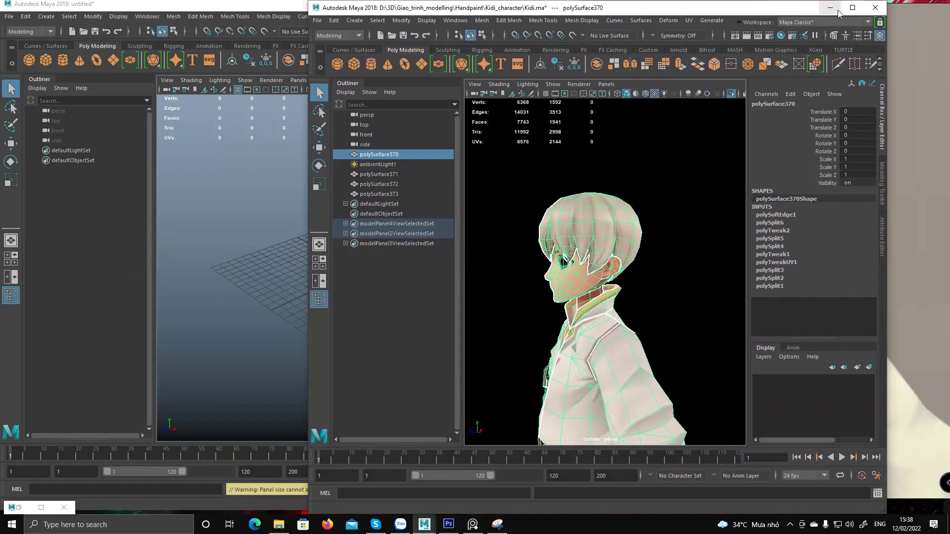
click(897, 9)
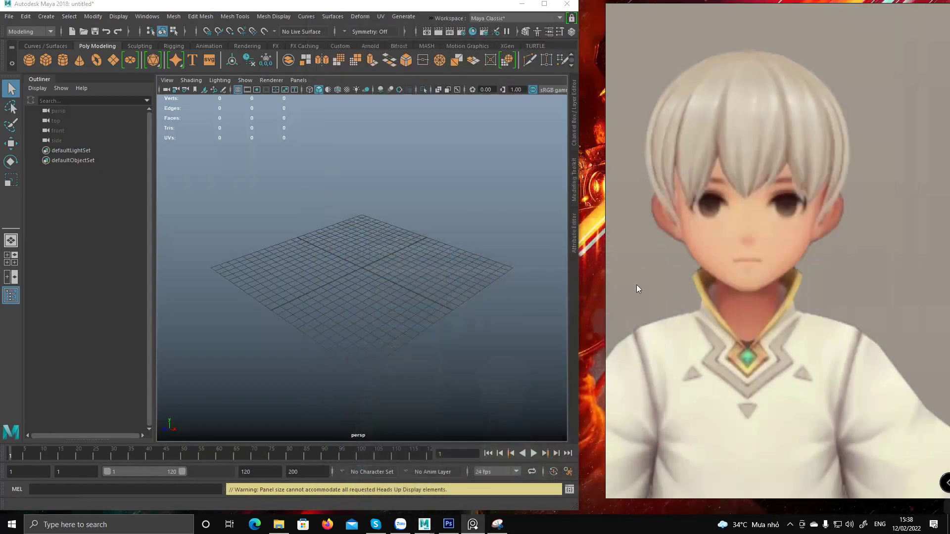
Show the full-body reference views, create a polygon cube in the empty scene and raise it above the grid.
scroll(740, 251, down, 5)
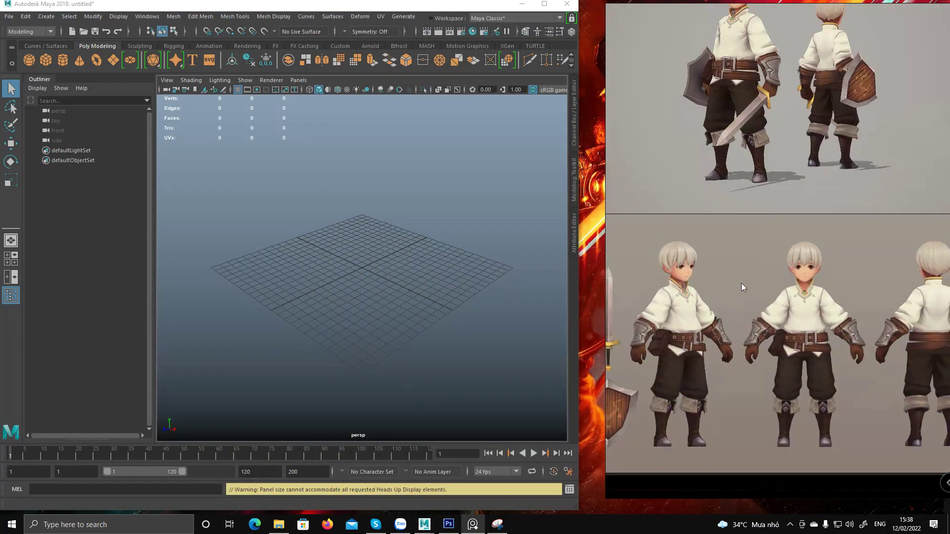
alt+drag(343, 254, 365, 244)
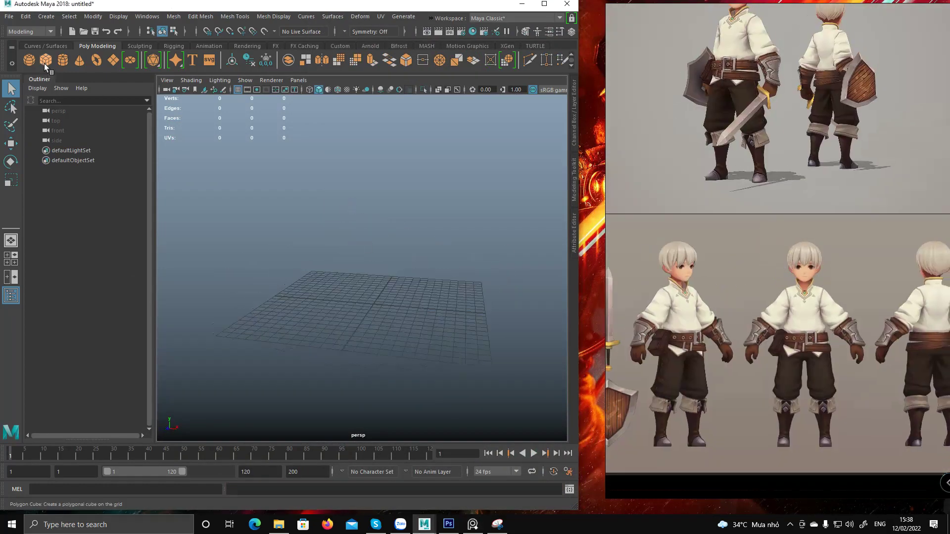
shift+right_drag(277, 196, 307, 244)
key(w)
key(f)
mouse_move(308, 244)
alt+mouse_down()
mouse_move(319, 253)
mouse_move(321, 244)
alt+mouse_up()
drag(362, 216, 401, 278)
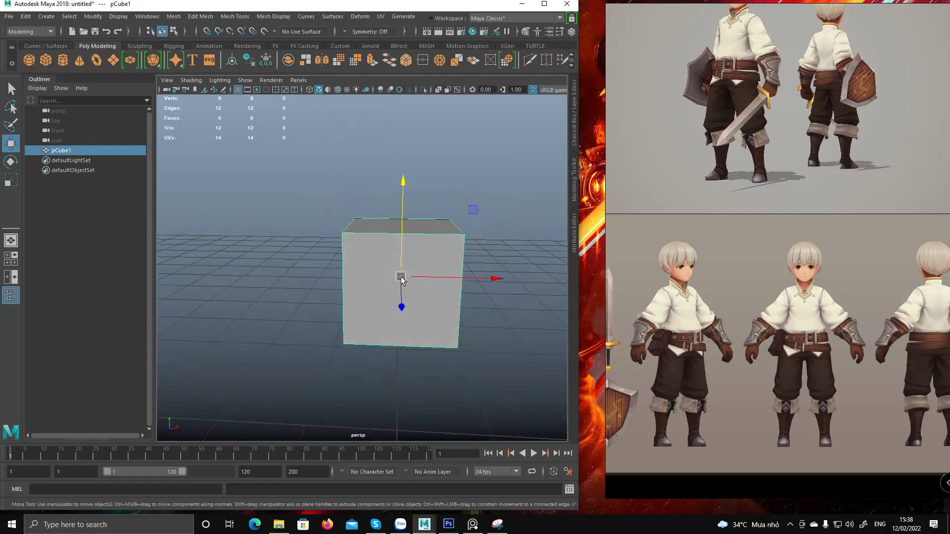
Select the cube's horizontal edges and connect them with a vertical edge loop through the middle.
key(q)
right_drag(414, 210, 403, 157)
drag(403, 159, 389, 349)
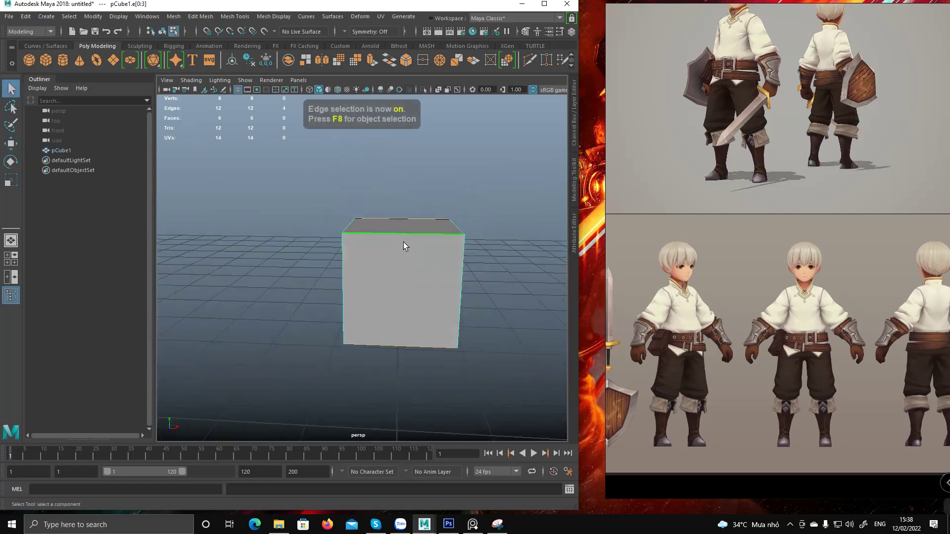
mouse_move(403, 243)
alt+mouse_down()
mouse_move(422, 235)
mouse_move(411, 236)
alt+mouse_up()
shift+right_drag(411, 236, 410, 409)
Delete the faces on one side of the cube's centre loop, leaving an open half-cube.
key(F11)
drag(314, 155, 390, 354)
mouse_move(374, 274)
alt+mouse_down()
mouse_move(387, 314)
mouse_move(384, 268)
alt+mouse_up()
key(Delete)
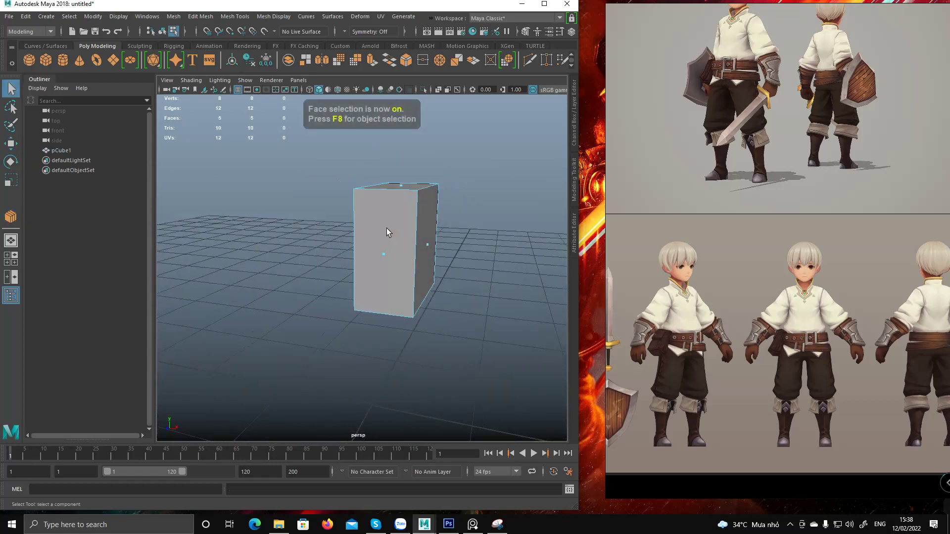
Select the half-cube's top face and examine the block from several angles and distances.
key(F8)
key(F11)
click(400, 187)
alt+drag(533, 308, 431, 344)
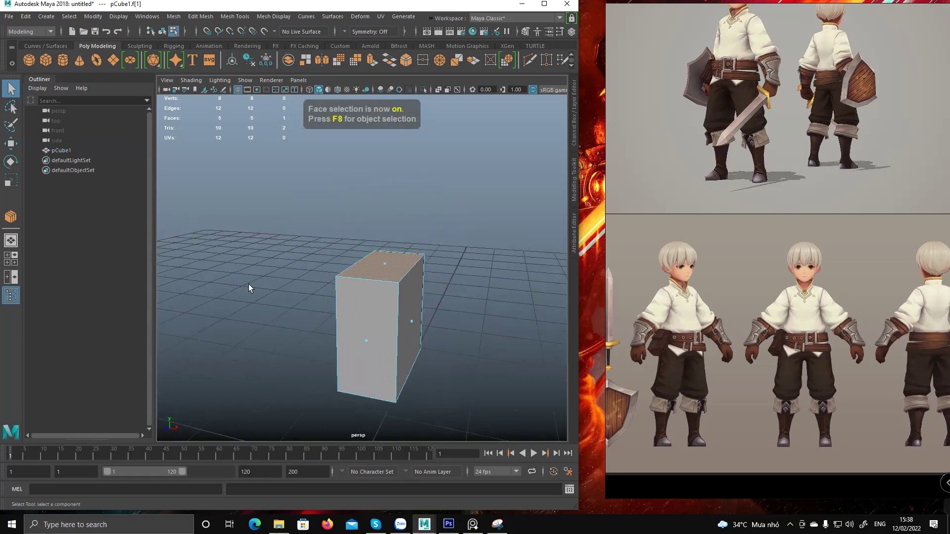
alt+right_drag(414, 288, 216, 231)
alt+drag(215, 230, 361, 230)
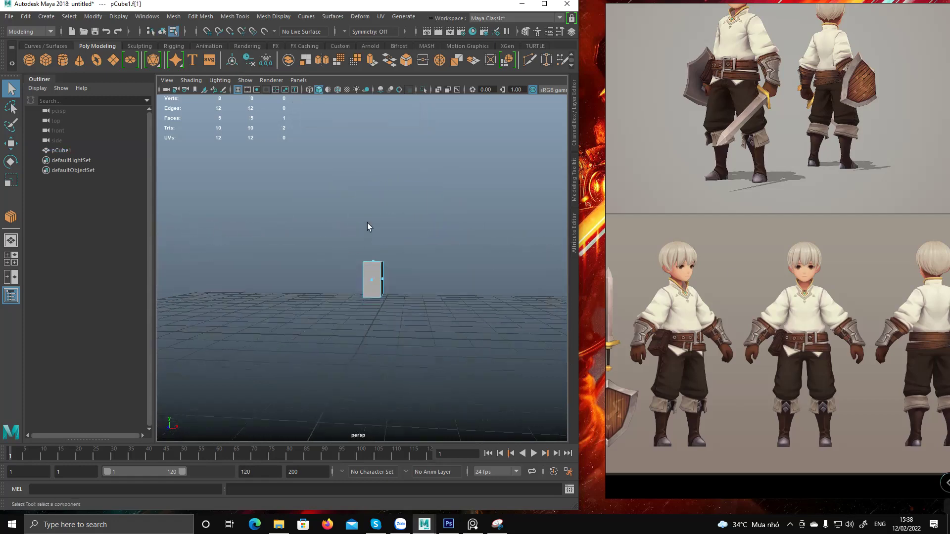
alt+drag(380, 313, 387, 251)
Activate the Move tool, switch to the front view and bring the half-cube into close view.
key(w)
key(space)
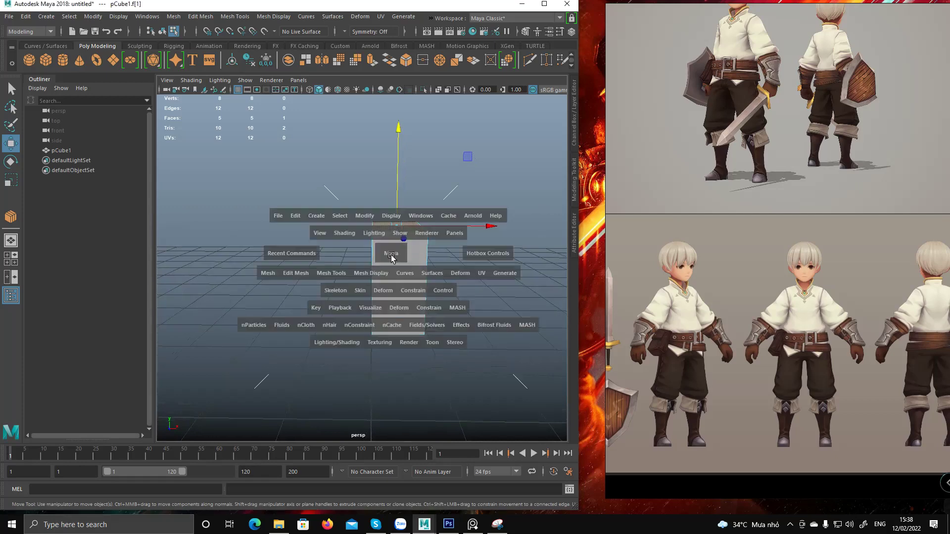
key(space)
alt+right_drag(304, 251, 497, 240)
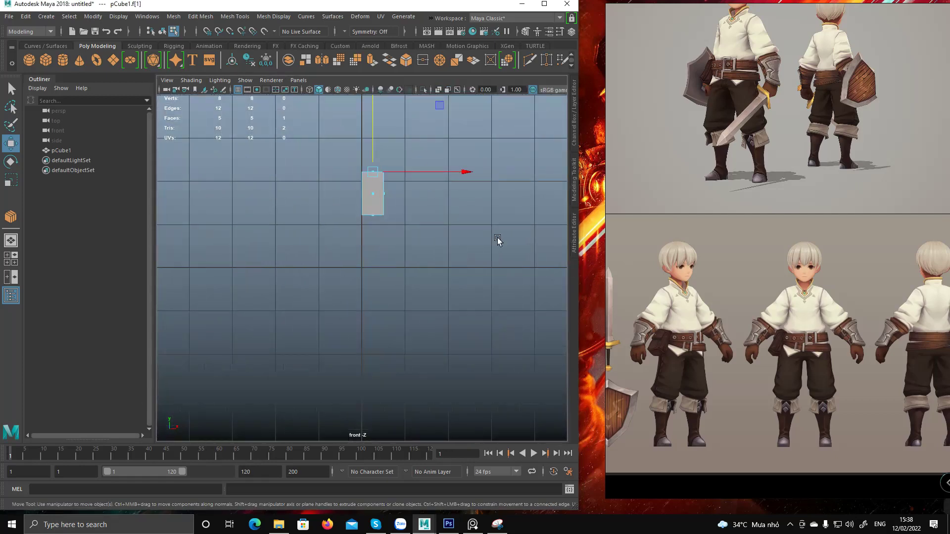
alt+middle_drag(329, 148, 308, 225)
scroll(312, 233, up, 1)
scroll(366, 321, up, 1)
Try shifting all the half-cube's faces off the centre line, undo the shift and return to object selection.
drag(300, 203, 376, 307)
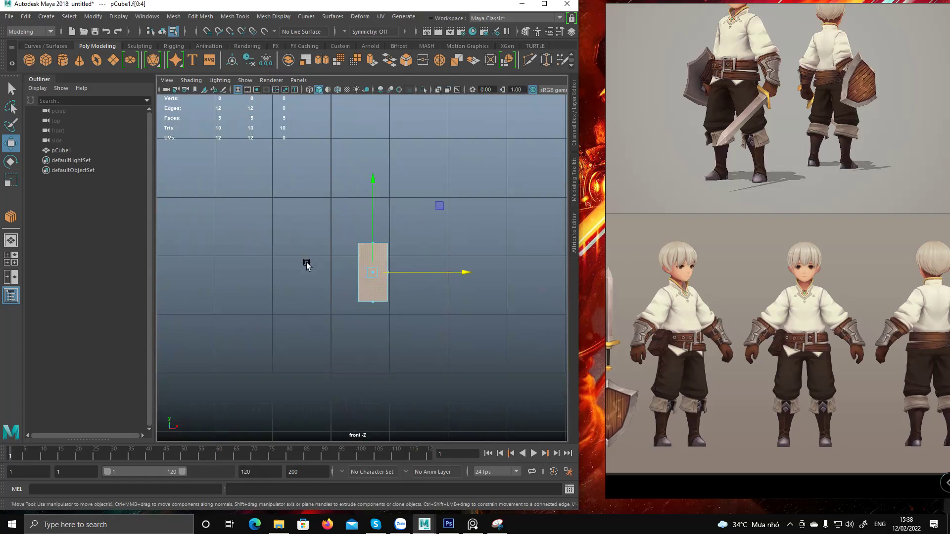
key(ctrl+z)
key(F8)
alt+middle_drag(391, 238, 386, 287)
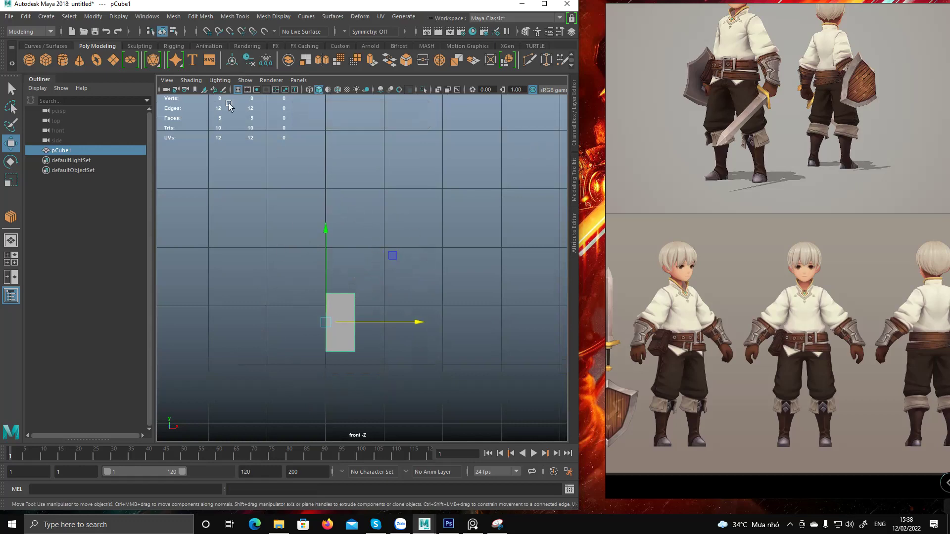
Create one instanced copy of the half-cube with Duplicate Special, using the Instance geometry type.
click(29, 17)
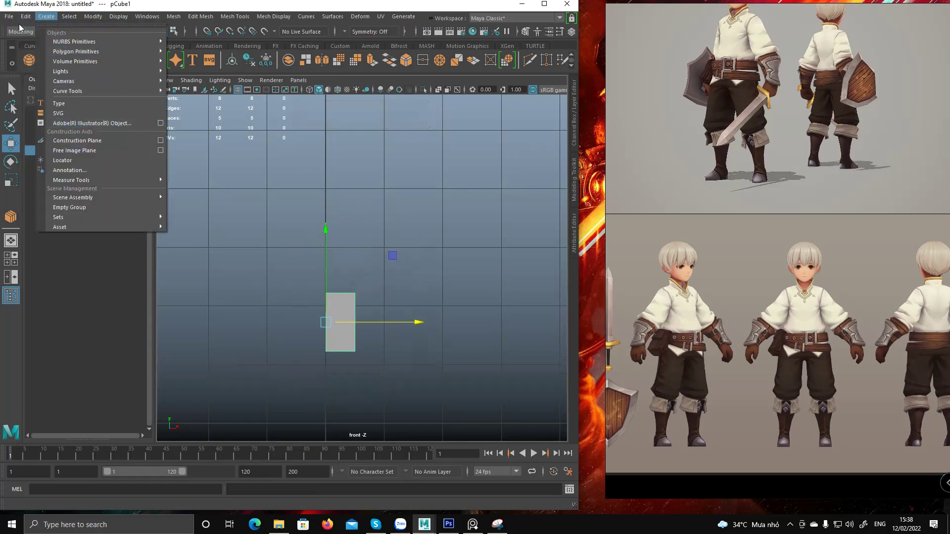
mouse_move(25, 17)
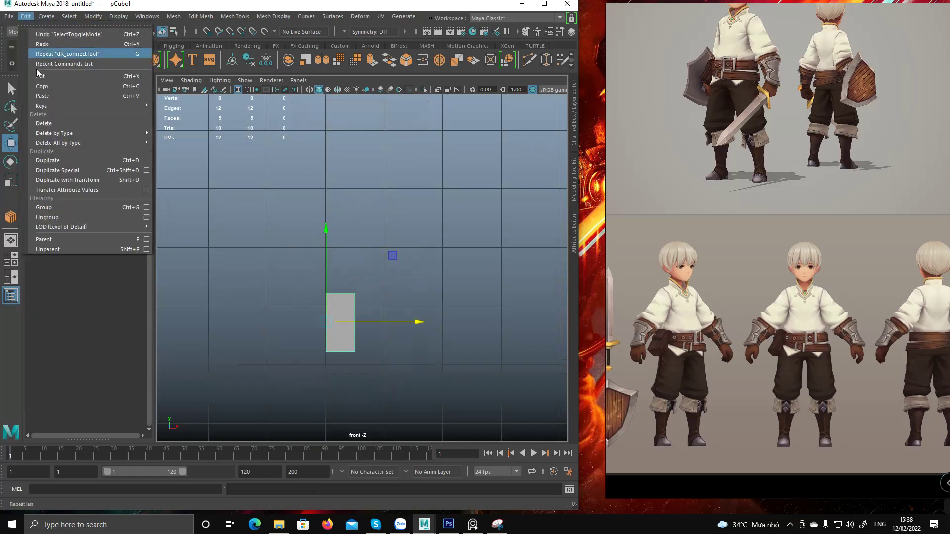
click(152, 171)
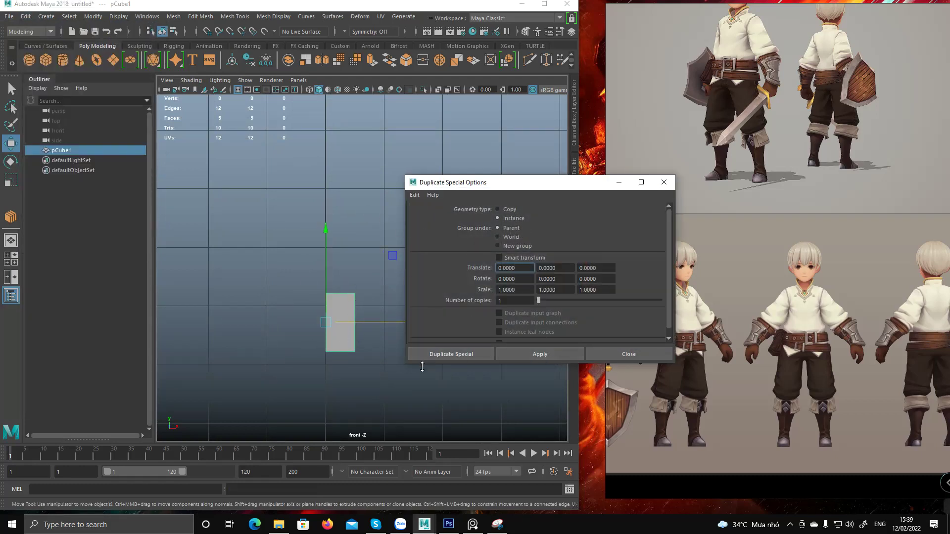
click(451, 355)
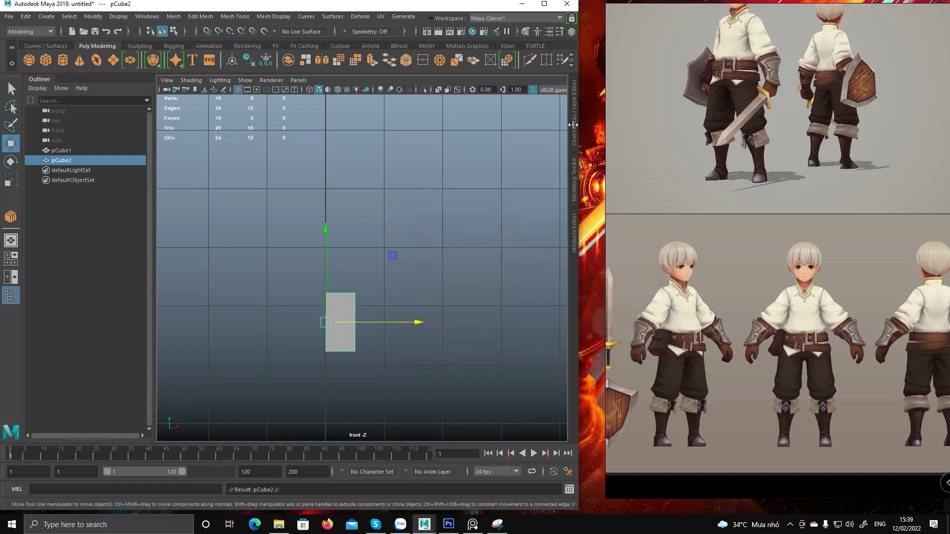
Mirror the instanced half-cube across the centre line by setting its Scale X to -1.
click(574, 141)
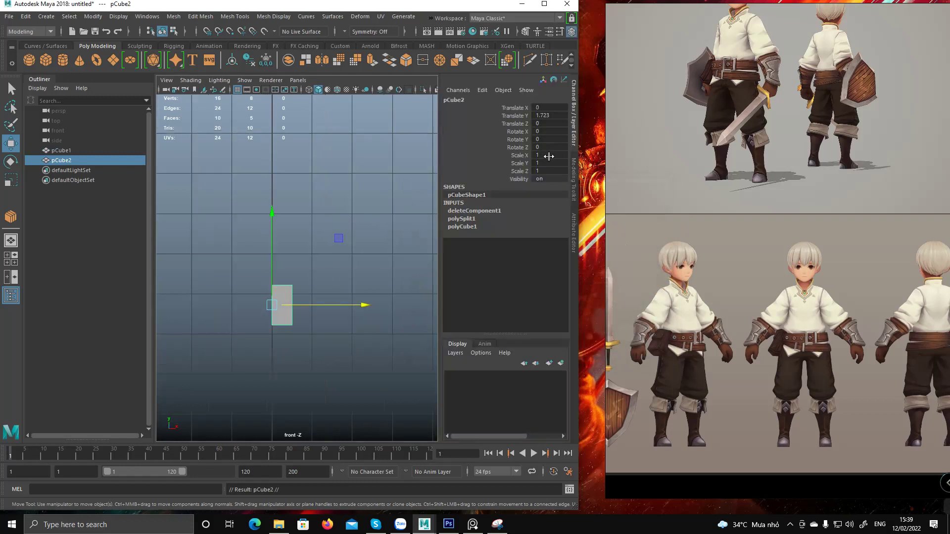
key(Return)
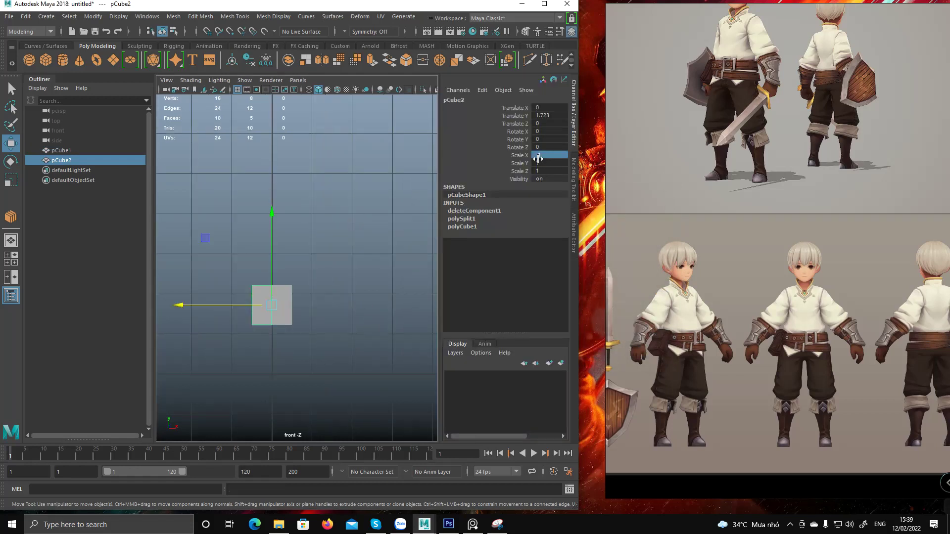
scroll(356, 271, up, 5)
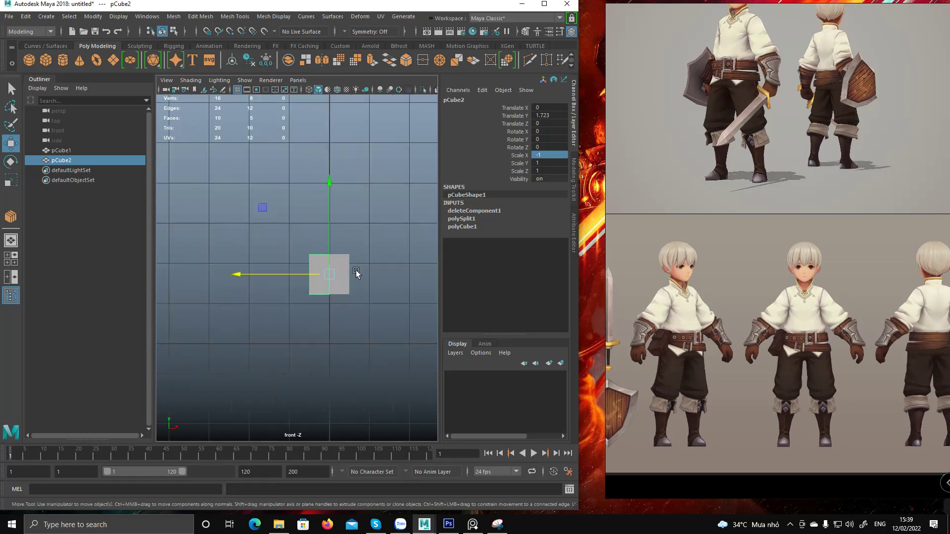
alt+middle_drag(286, 324, 257, 327)
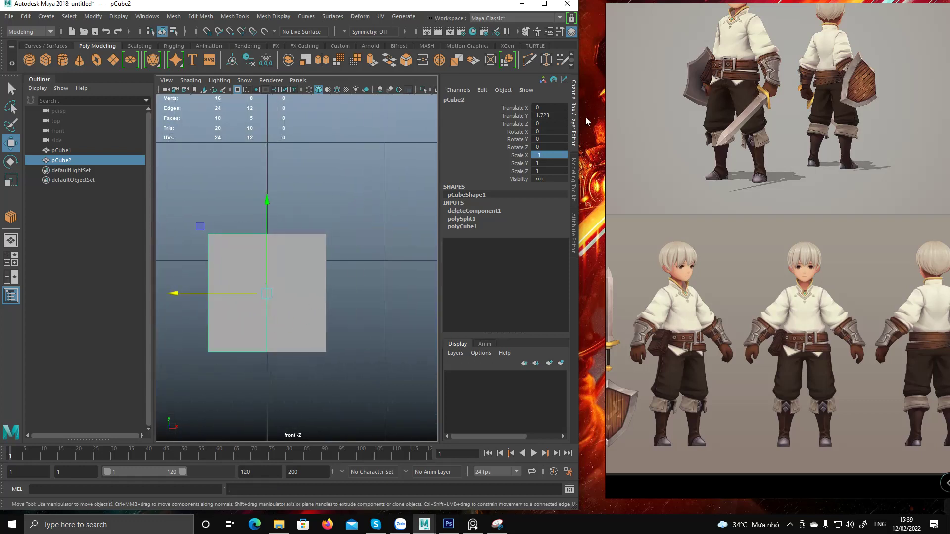
click(572, 137)
Select the original half-cube, return to the perspective view with the Select tool and inspect the mirrored block from several angles.
click(365, 271)
alt+middle_drag(376, 332, 372, 250)
key(space)
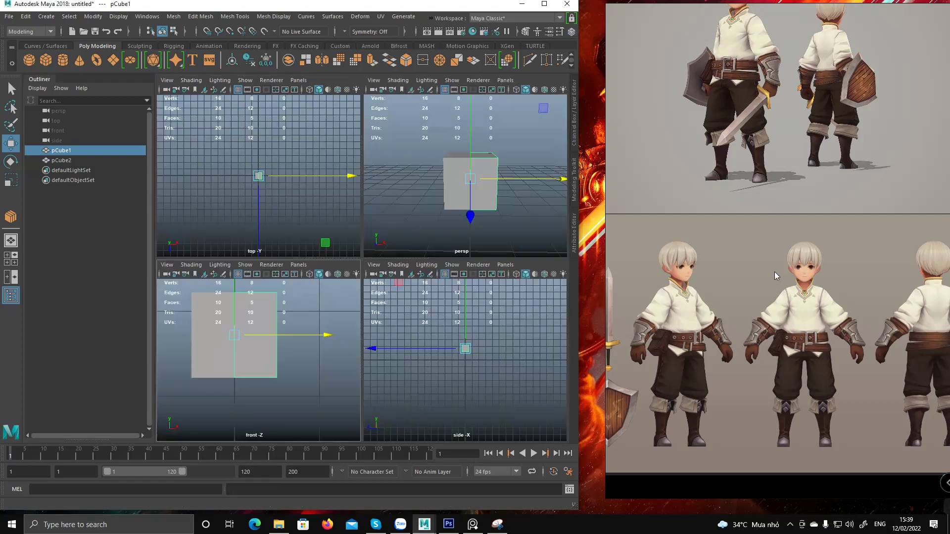
alt+middle_drag(284, 361, 291, 375)
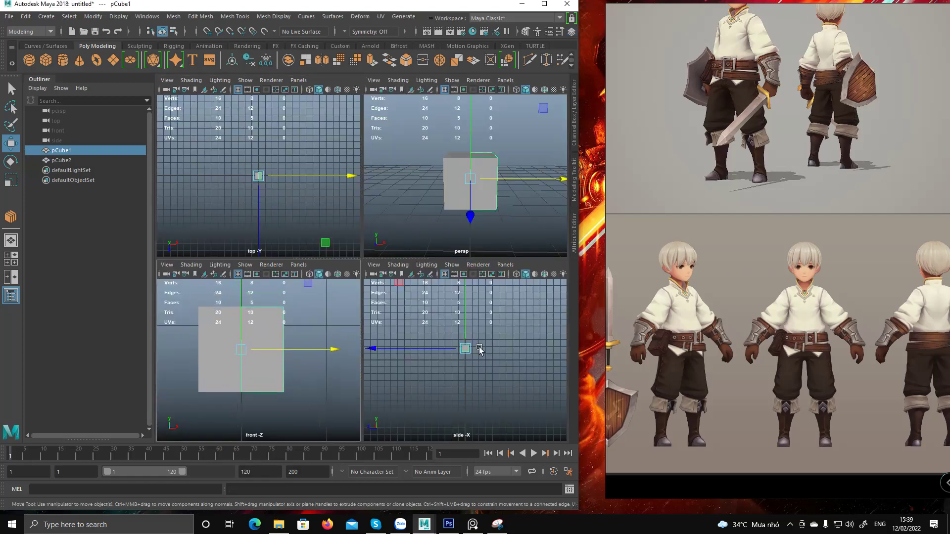
key(space)
alt+drag(454, 236, 357, 231)
alt+right_drag(357, 230, 352, 291)
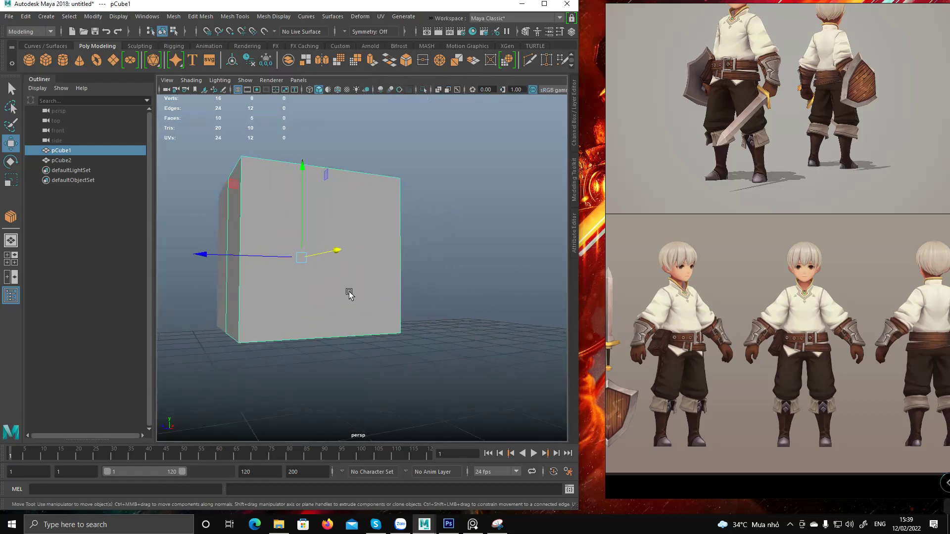
alt+middle_drag(358, 317, 378, 260)
alt+drag(378, 259, 388, 306)
key(q)
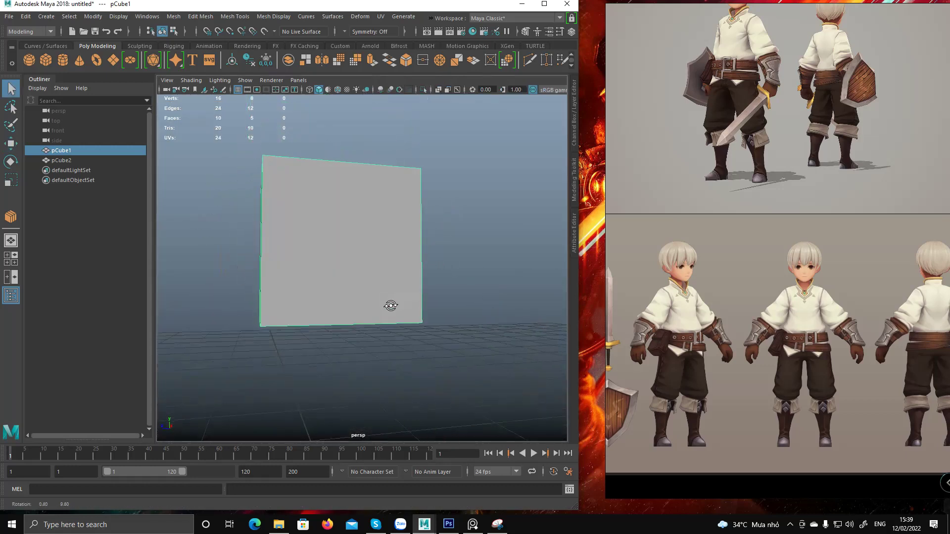
alt+middle_drag(389, 306, 398, 318)
alt+drag(398, 318, 394, 332)
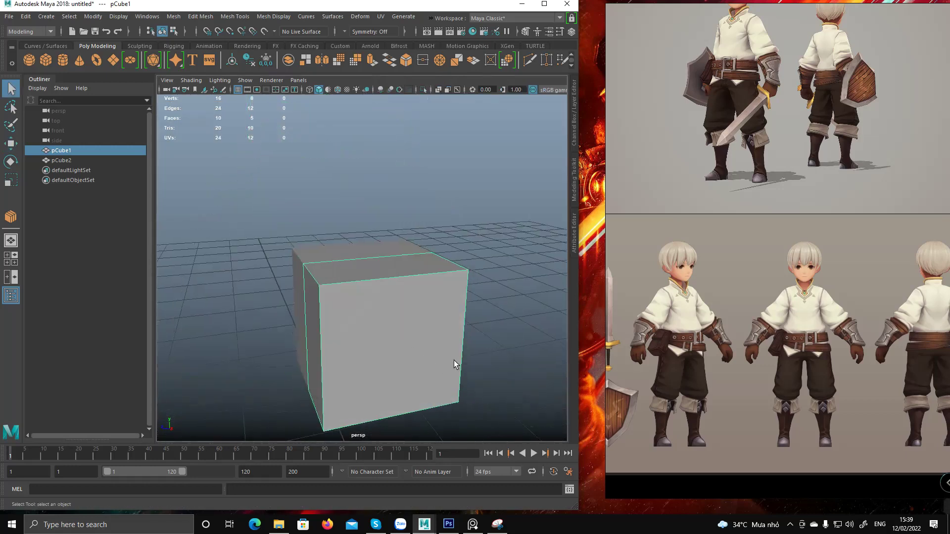
Look over the PureRef board and add Rendered.JPG from the Kidi_character folder beside the existing reference images.
mouse_move(756, 255)
middle_down()
mouse_move(743, 284)
mouse_move(717, 278)
mouse_move(770, 262)
mouse_move(746, 263)
middle_up()
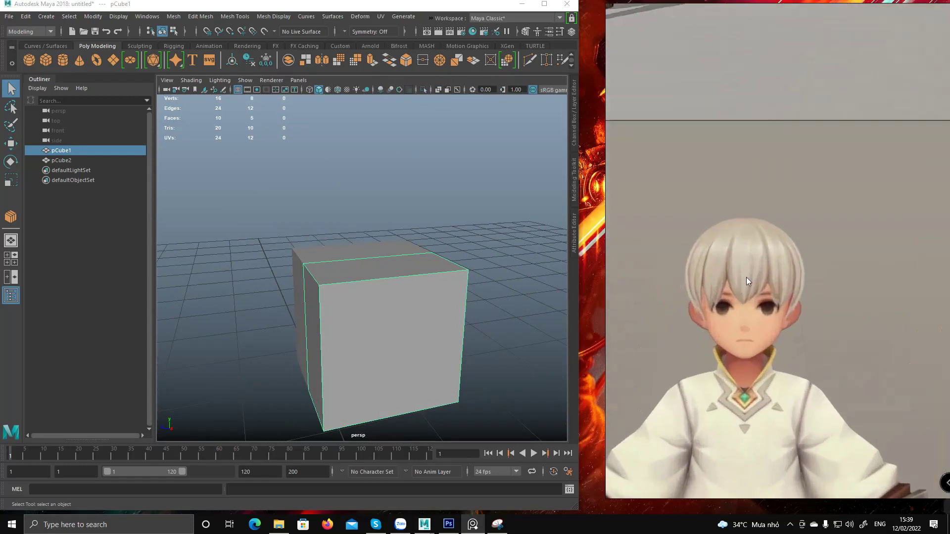
scroll(742, 329, down, 8)
middle_drag(738, 300, 762, 272)
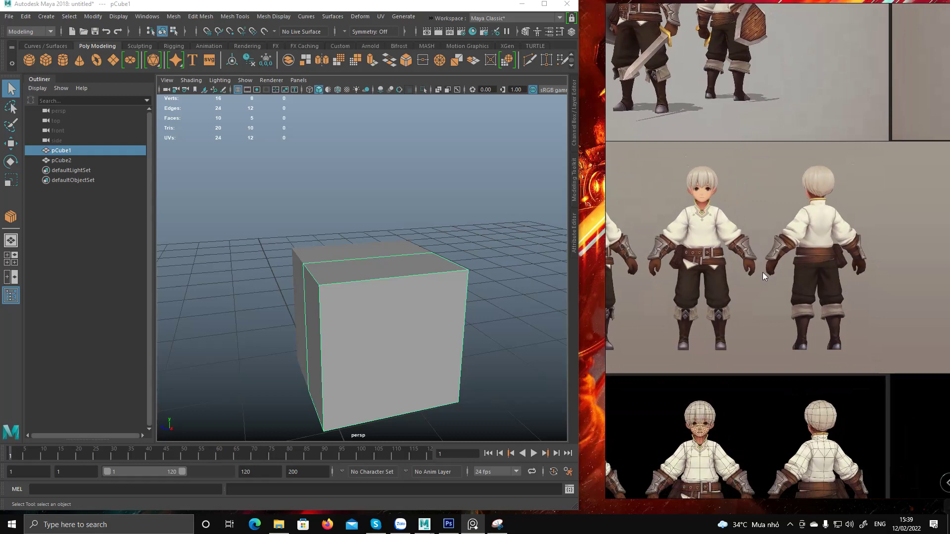
scroll(762, 272, down, 4)
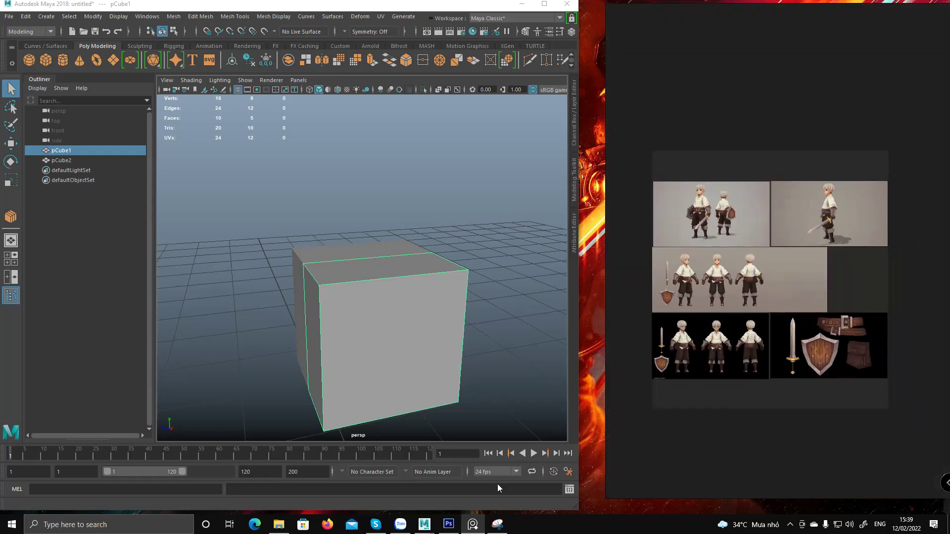
click(277, 529)
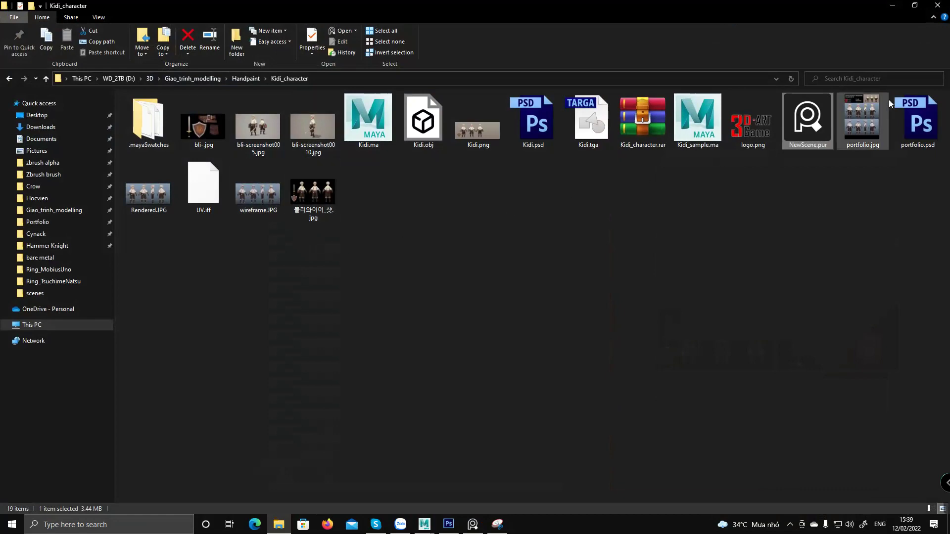
click(916, 7)
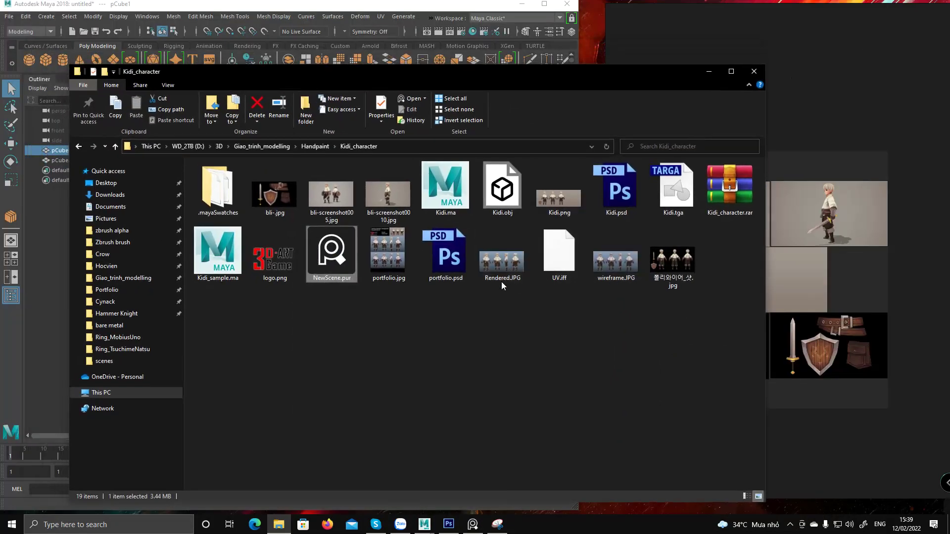
drag(512, 268, 841, 320)
middle_drag(768, 321, 657, 293)
drag(711, 281, 746, 266)
middle_drag(753, 254, 820, 229)
Compare the character's front, side and back reference views, ending close on the head's side profile in the added render.
alt+right_drag(657, 229, 771, 125)
middle_drag(740, 161, 721, 191)
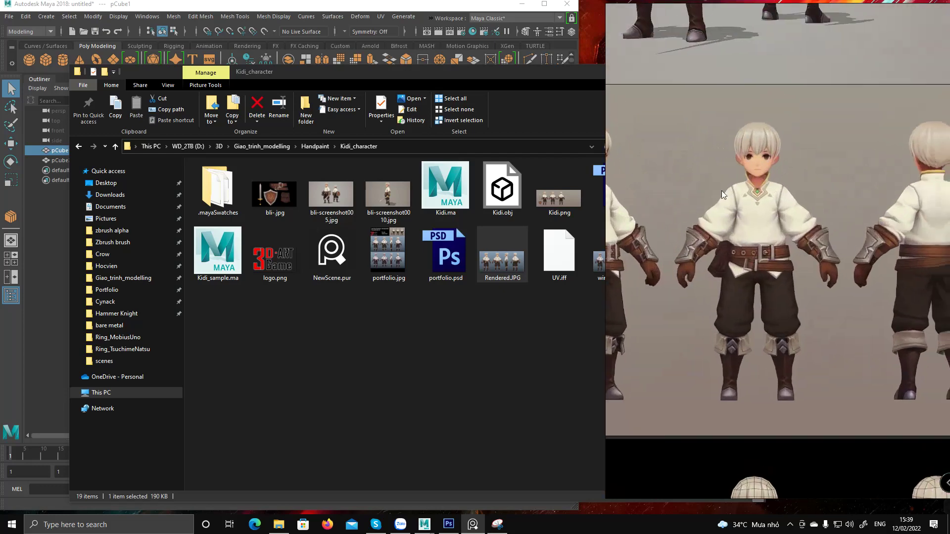
middle_drag(778, 151, 714, 194)
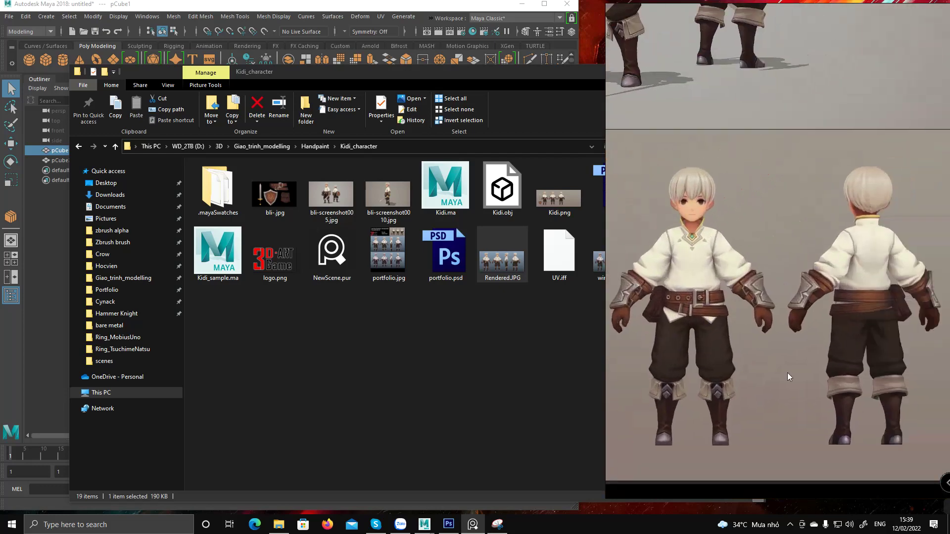
middle_drag(806, 272, 692, 275)
middle_drag(842, 246, 625, 270)
middle_drag(930, 252, 666, 230)
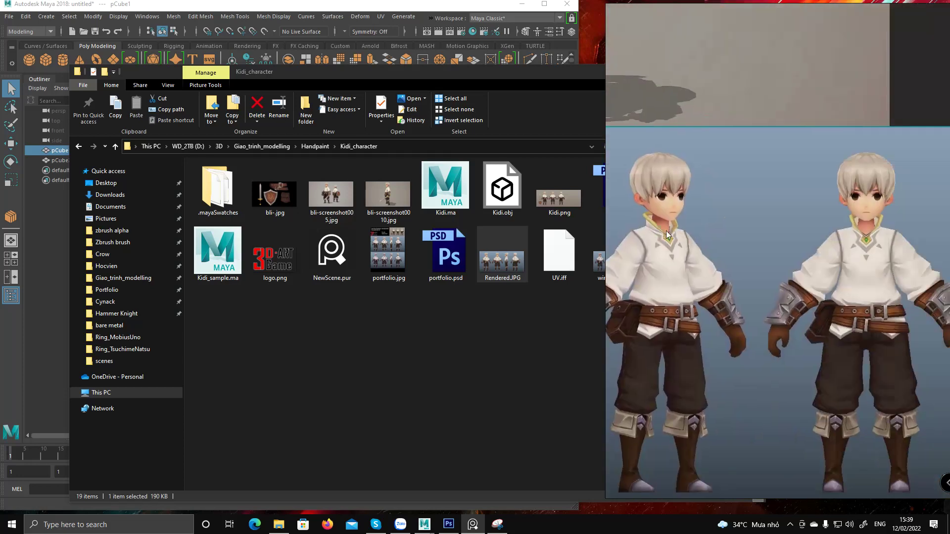
scroll(666, 231, down, 3)
scroll(784, 212, down, 1)
middle_drag(882, 192, 814, 192)
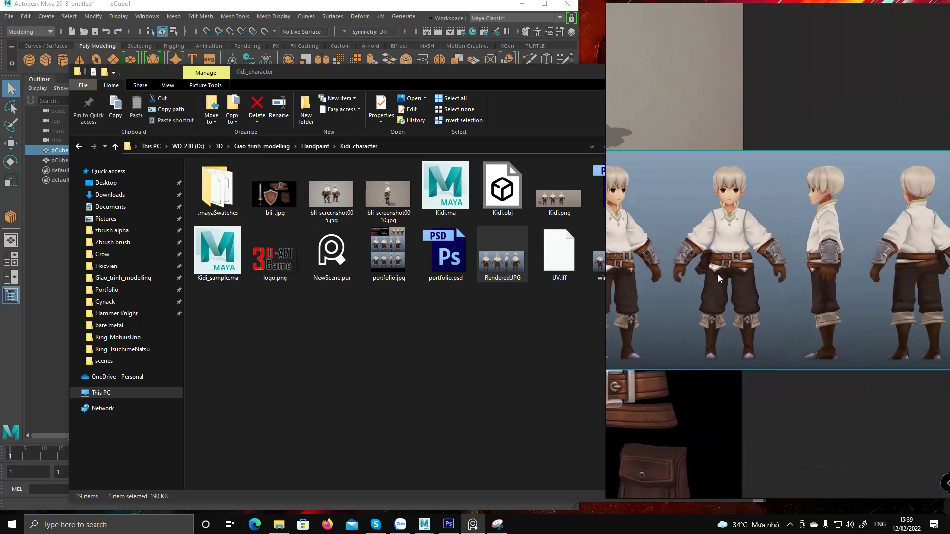
middle_drag(719, 235, 693, 243)
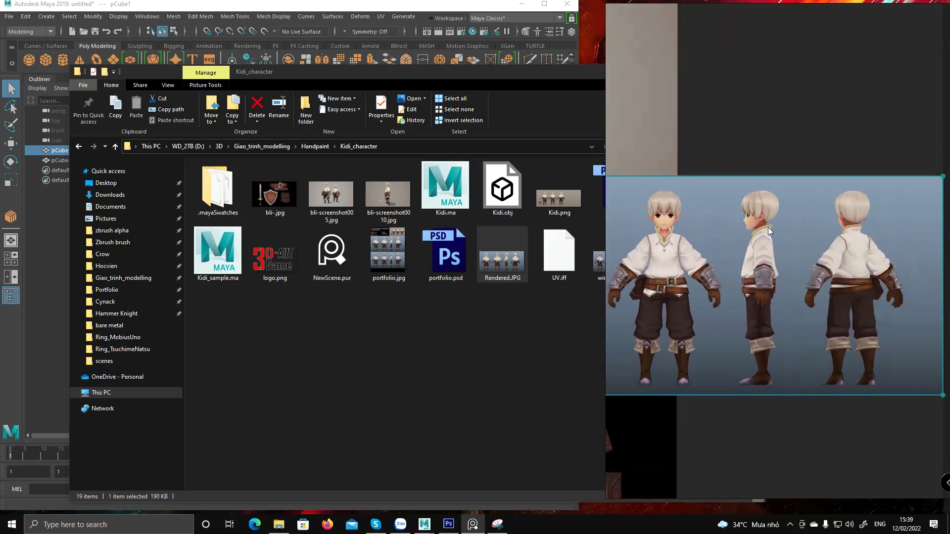
scroll(752, 220, up, 5)
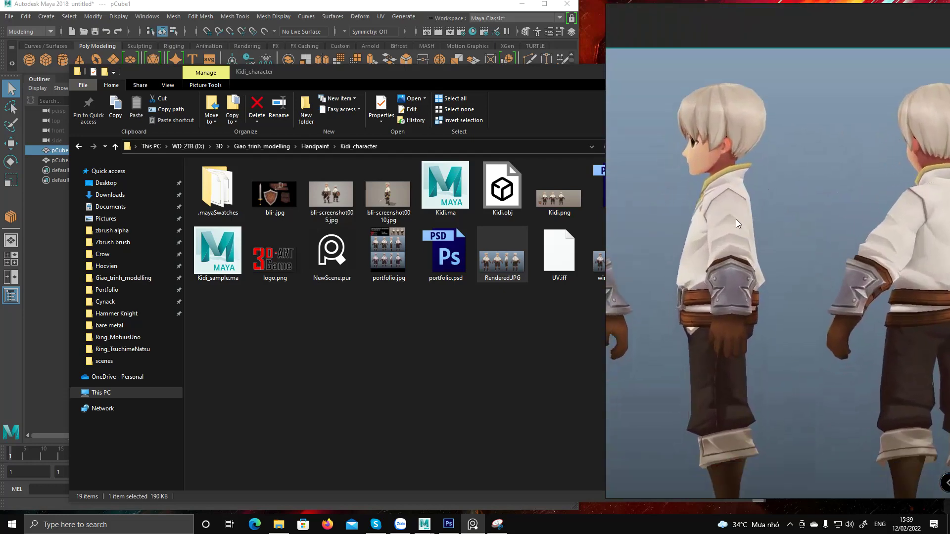
scroll(732, 246, up, 5)
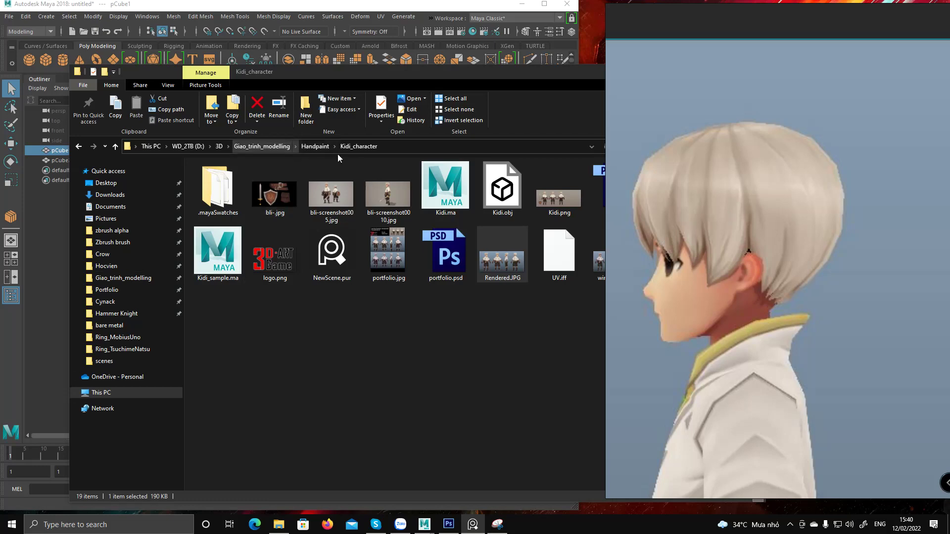
In File Explorer, browse to Portfolio > Cold-Captain > Ref and open its saved reference board.
click(268, 150)
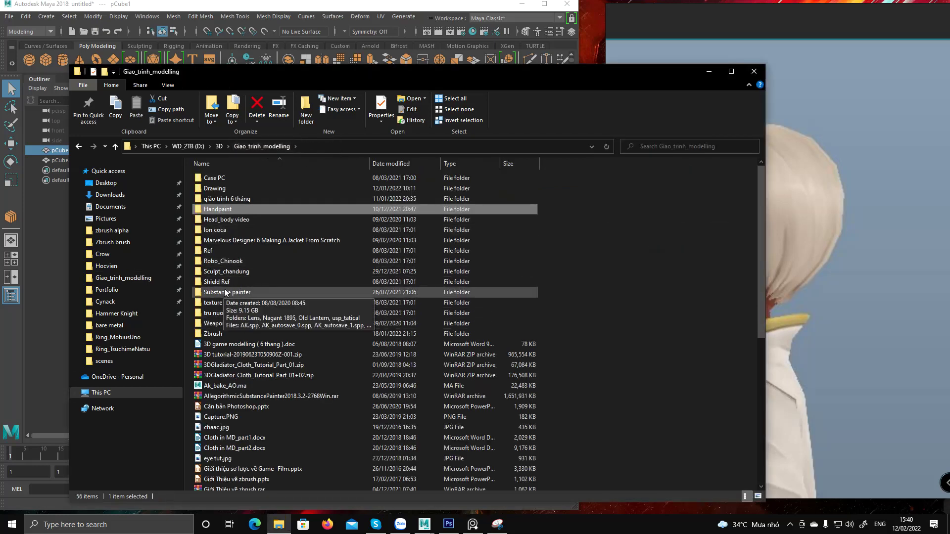
click(106, 290)
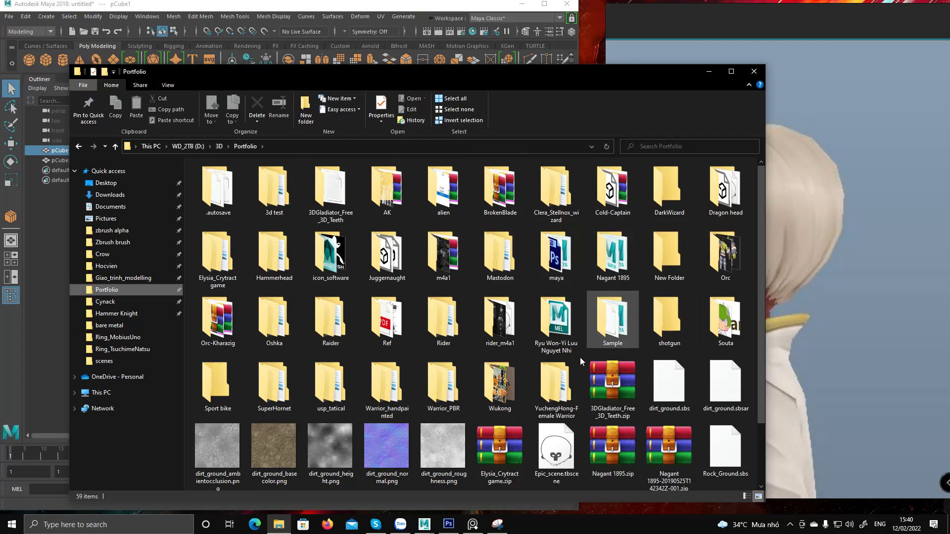
click(262, 389)
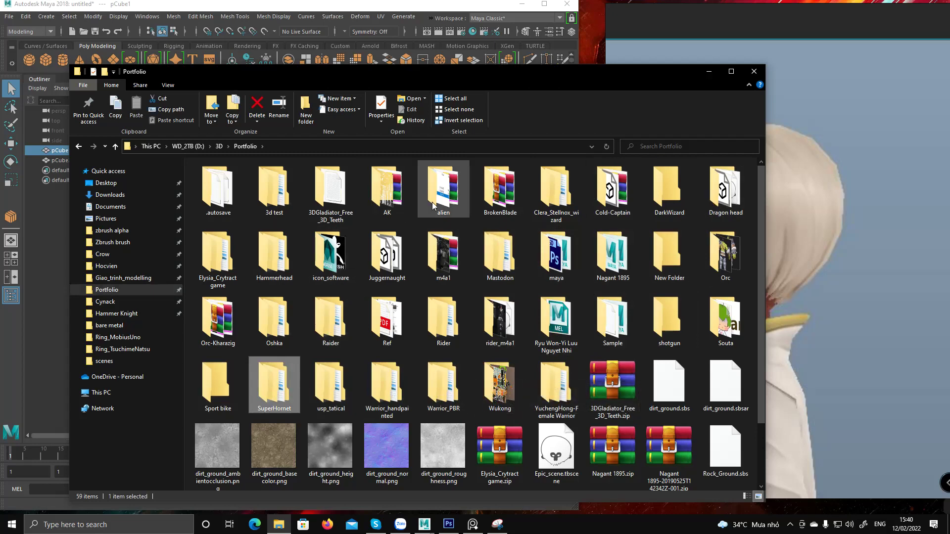
double_click(611, 195)
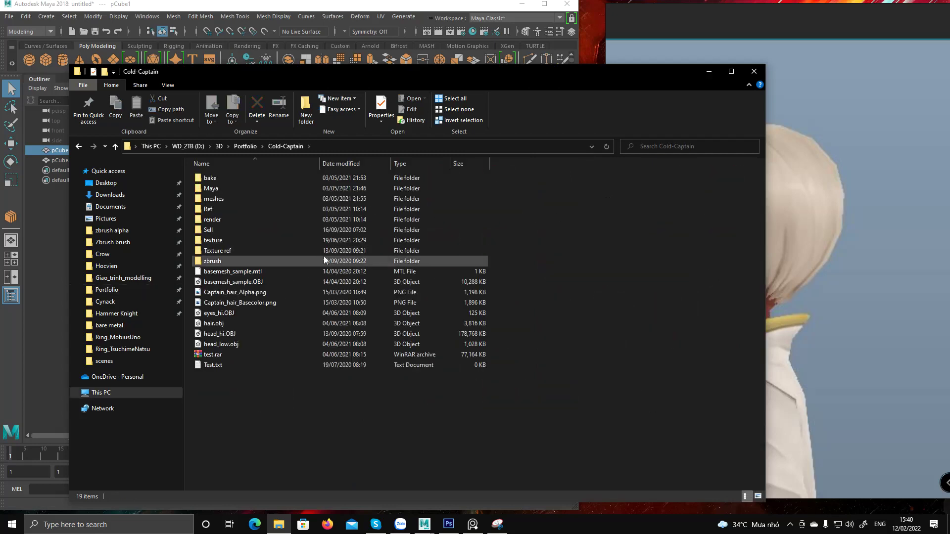
double_click(222, 209)
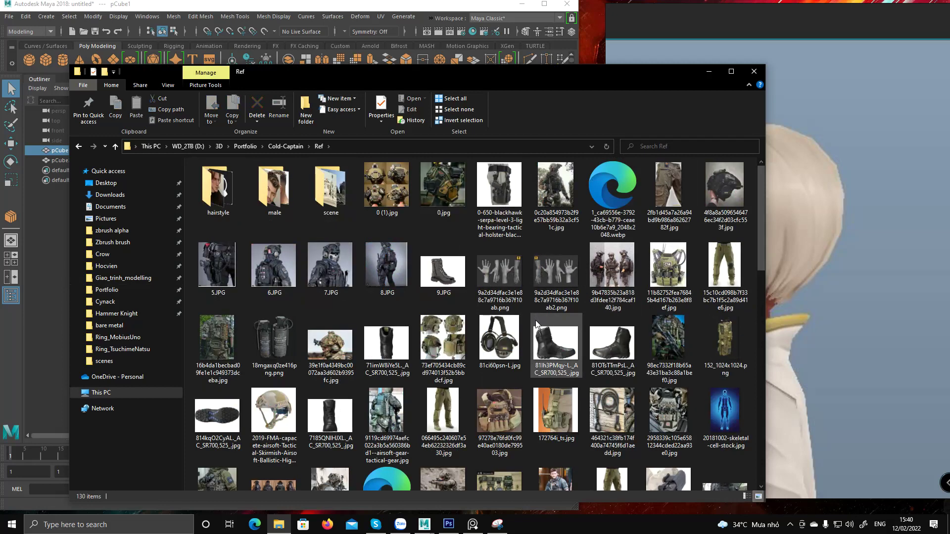
scroll(536, 320, down, 10)
double_click(729, 291)
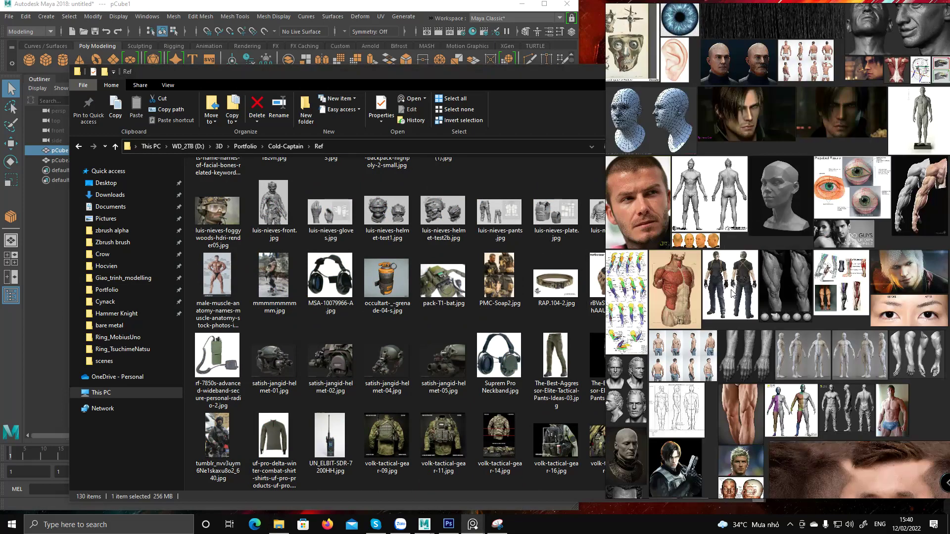
Survey the Cold-Captain reference board as a whole, including its anatomy, face and gear images, and return to a closer view.
scroll(732, 296, down, 3)
middle_drag(728, 297, 824, 292)
scroll(824, 292, down, 2)
scroll(747, 374, down, 1)
middle_drag(750, 378, 744, 252)
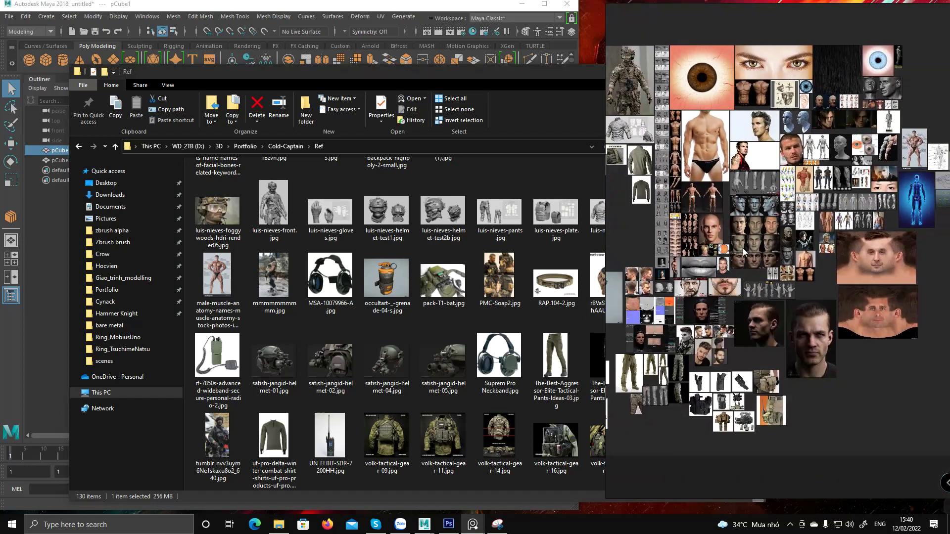
scroll(761, 277, up, 6)
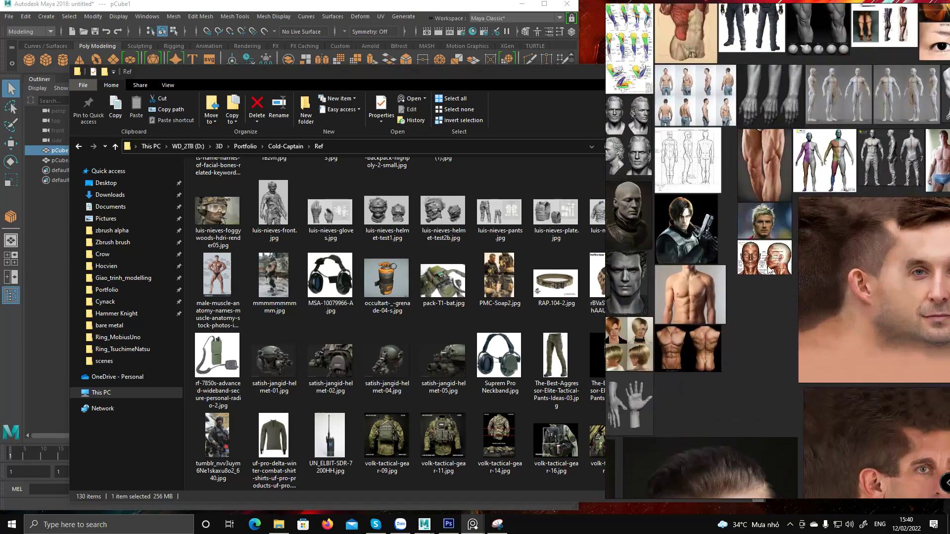
Open the head render screenshot002.jpg from the Cold-Captain render folder and clear File Explorer away so the reference board is accessible beside it.
click(280, 147)
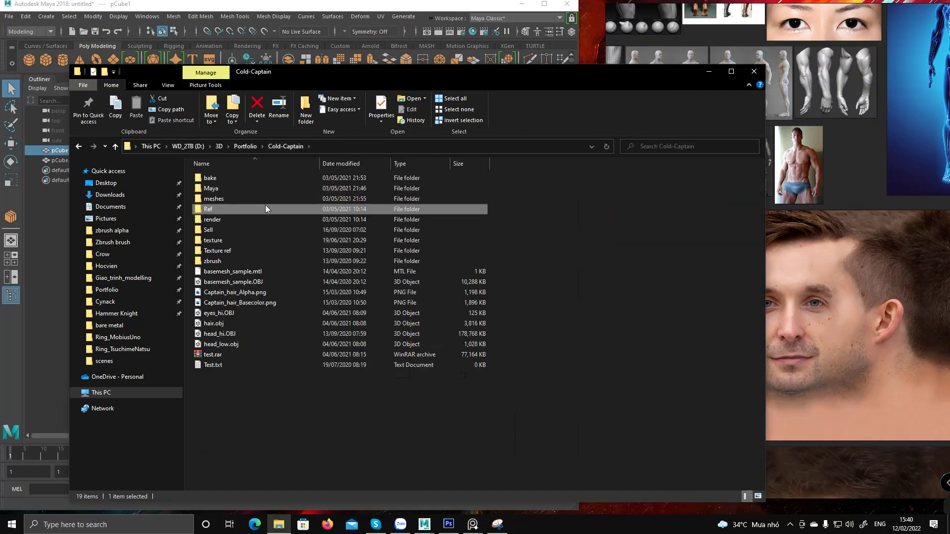
double_click(233, 217)
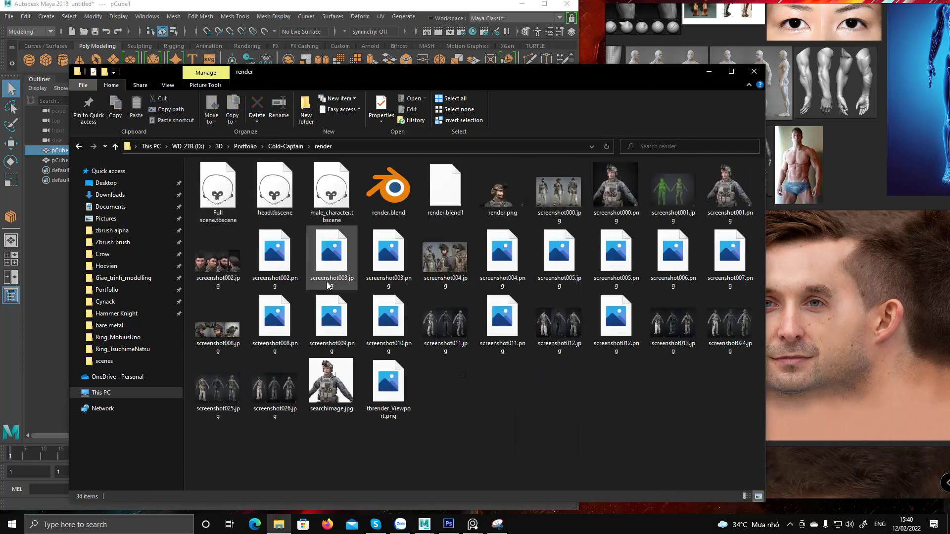
double_click(214, 268)
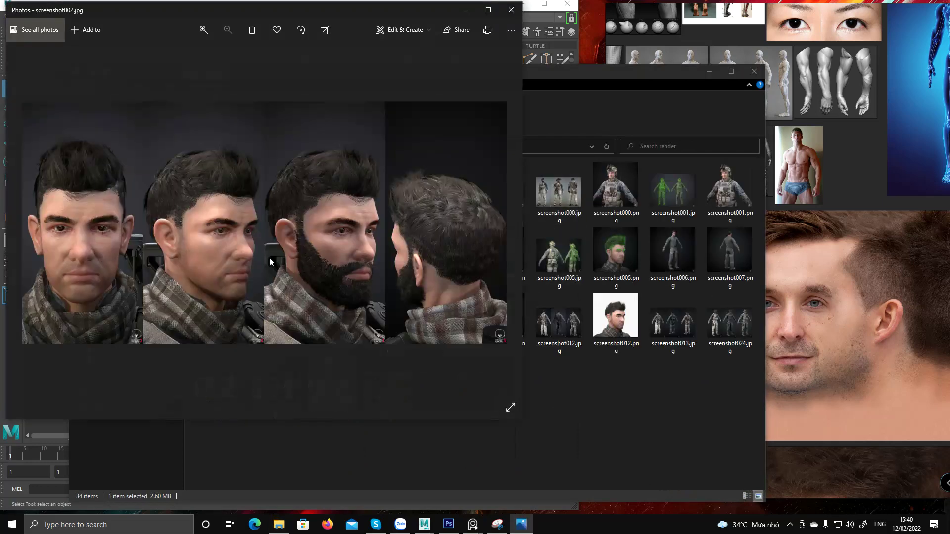
click(711, 72)
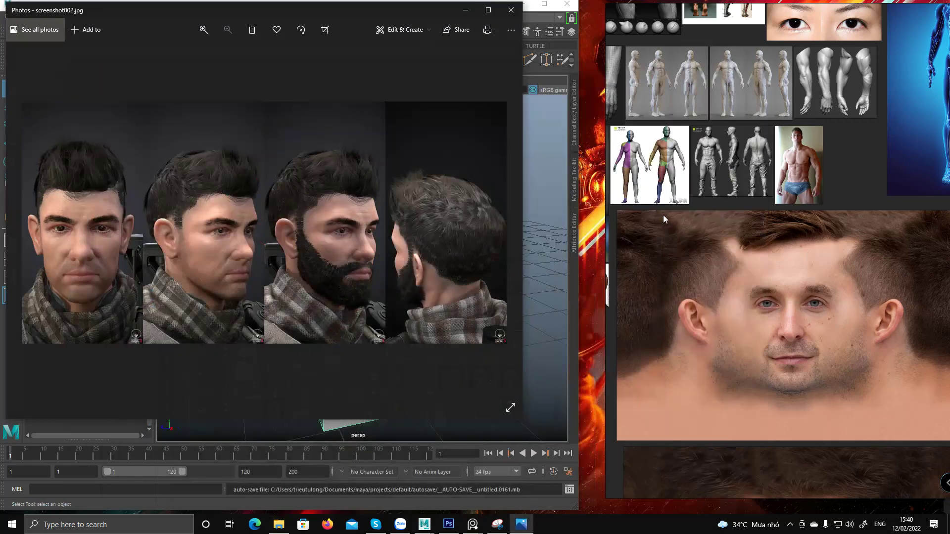
Examine the board's face references beside the head render, including the Uncharted 4 heads and the dark-haired game character's close-up.
scroll(700, 267, down, 5)
middle_drag(705, 280, 891, 299)
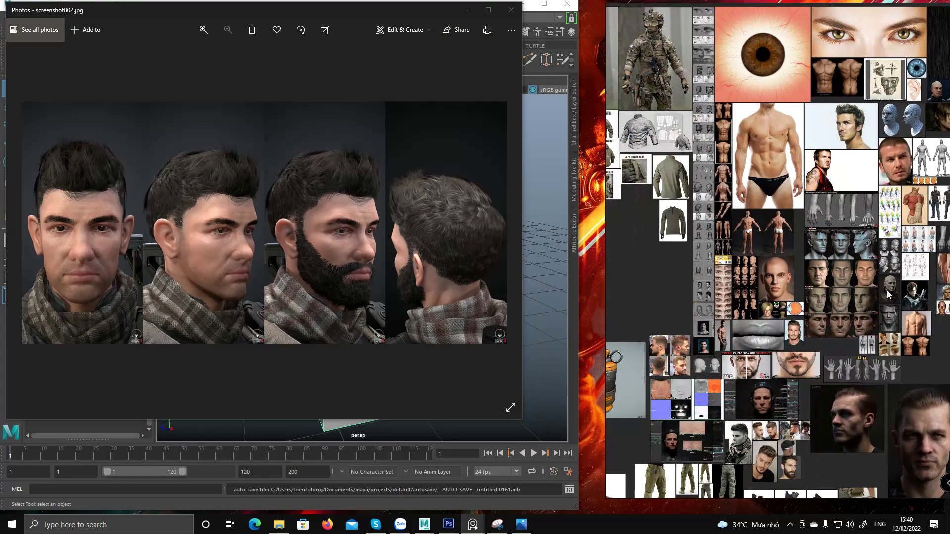
scroll(838, 277, up, 8)
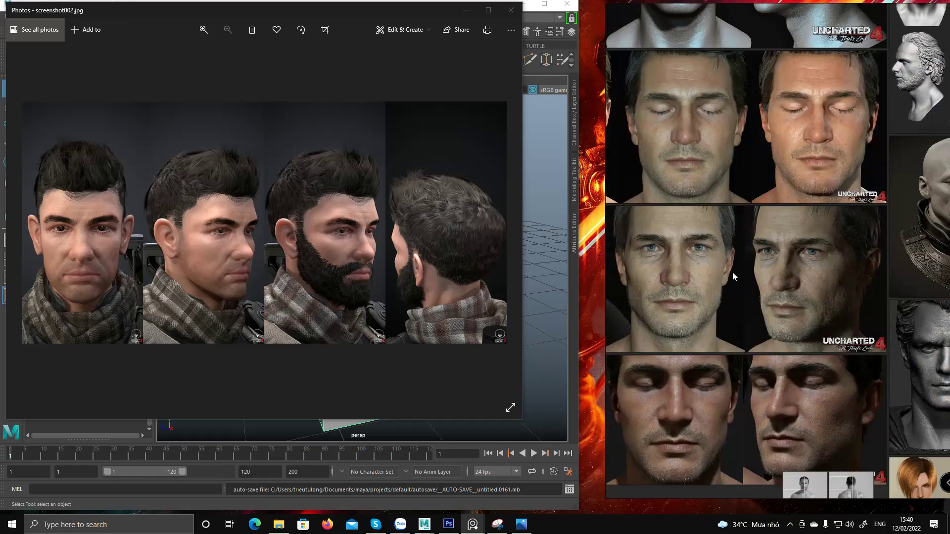
scroll(686, 280, down, 8)
middle_drag(690, 279, 700, 321)
scroll(752, 181, up, 3)
scroll(763, 179, up, 4)
scroll(694, 251, down, 3)
scroll(837, 144, up, 3)
middle_drag(837, 143, 603, 298)
scroll(807, 262, up, 3)
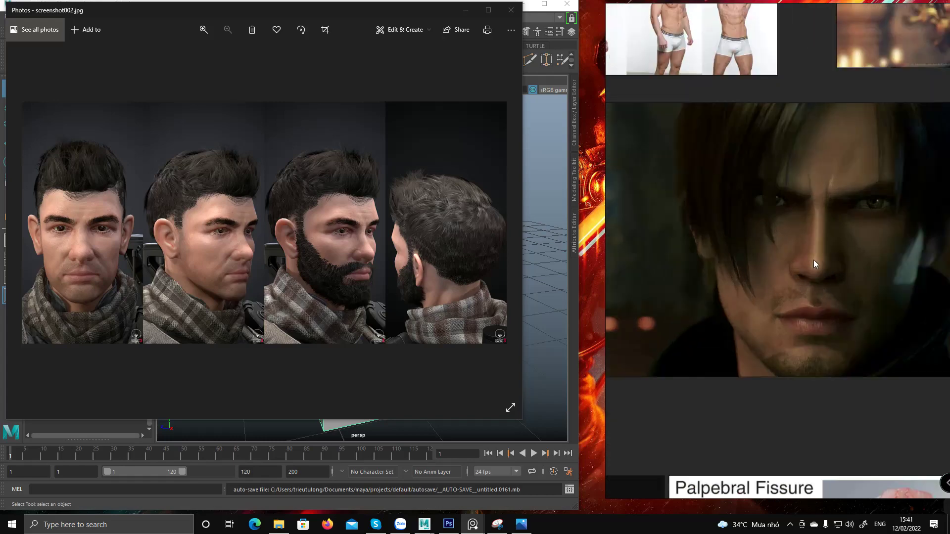
scroll(811, 259, down, 3)
middle_drag(810, 258, 825, 262)
scroll(873, 251, down, 4)
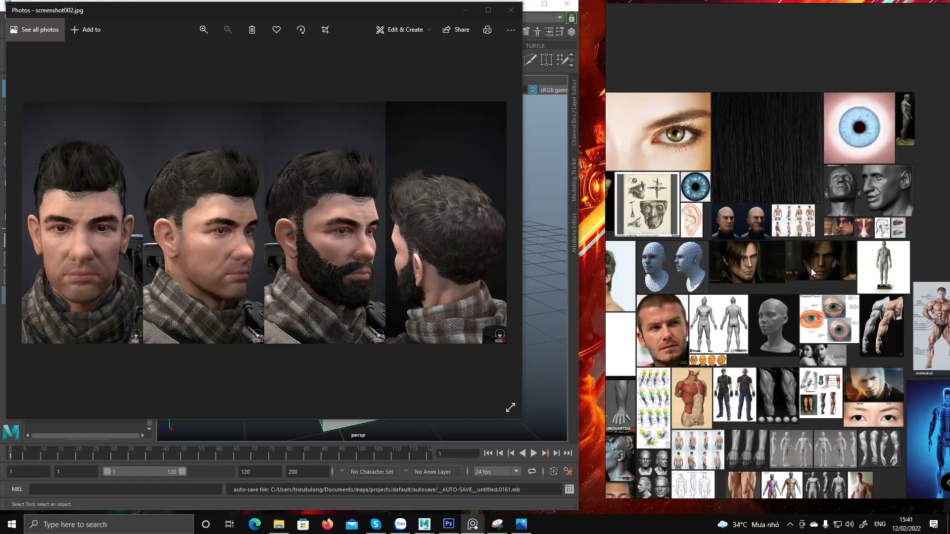
Compare the head render with the board's portrait photos, bald male head, hand sculpts and bearded faces for likeness and facial detail.
scroll(856, 278, up, 2)
middle_drag(712, 362, 769, 206)
scroll(729, 126, up, 4)
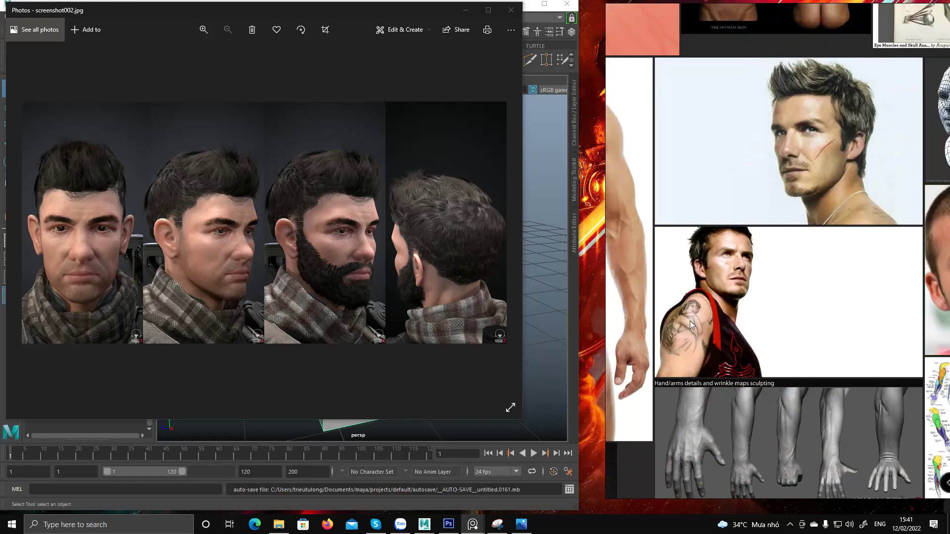
middle_drag(690, 321, 940, 9)
scroll(752, 366, down, 2)
scroll(776, 368, up, 2)
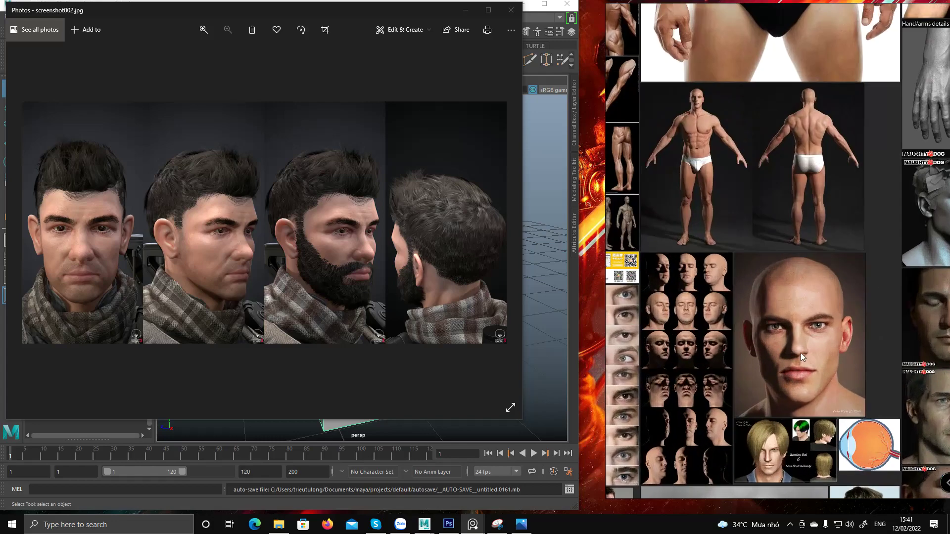
middle_drag(827, 339, 664, 303)
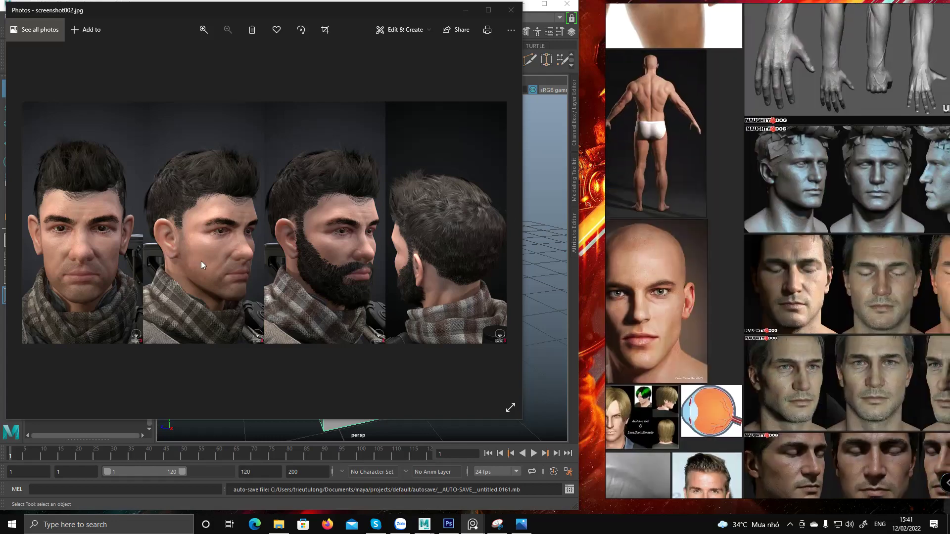
middle_drag(823, 292, 799, 252)
middle_drag(814, 460, 737, 367)
middle_drag(608, 349, 755, 292)
scroll(755, 292, up, 2)
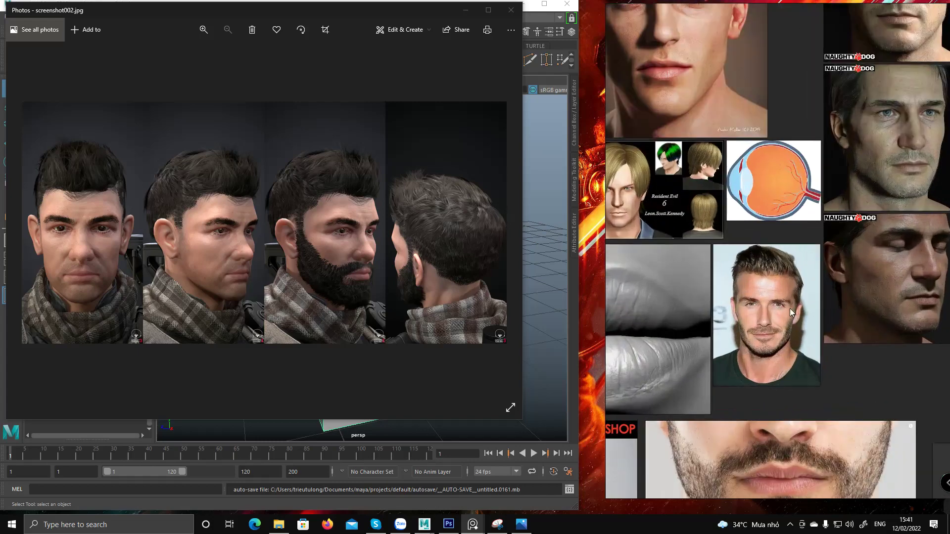
scroll(767, 329, down, 5)
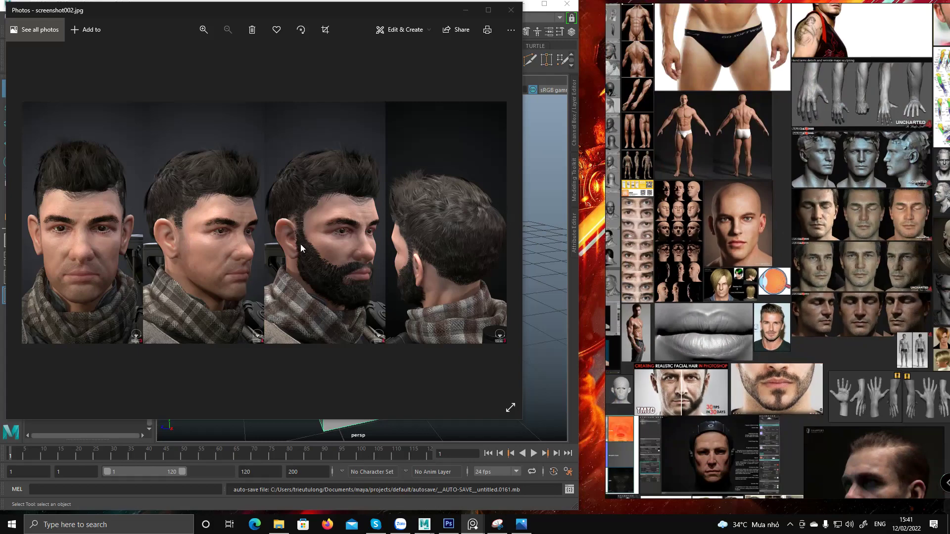
Survey the board's military gear references, including helmets, headsets, tactical vests, soldiers in uniform, radios and boots.
scroll(693, 344, down, 6)
scroll(698, 394, up, 3)
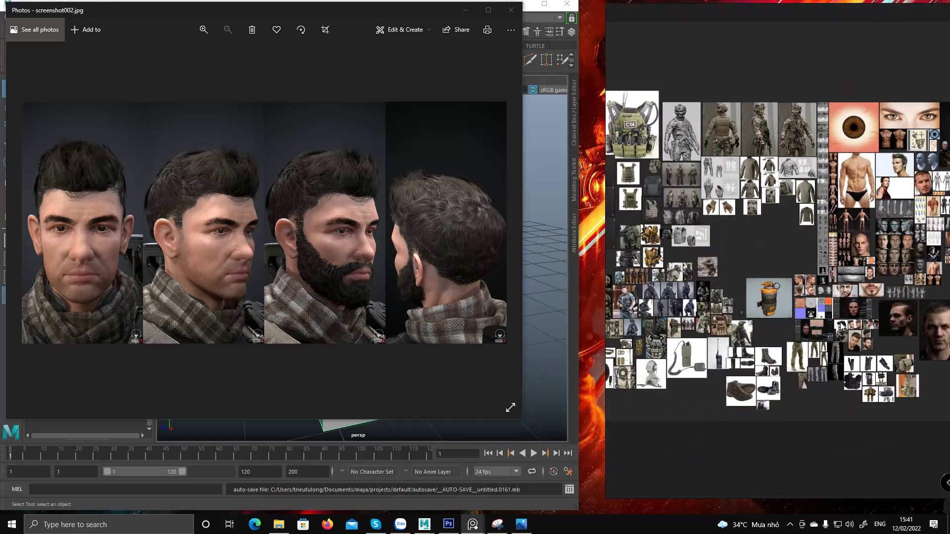
scroll(825, 327, up, 2)
scroll(811, 317, up, 4)
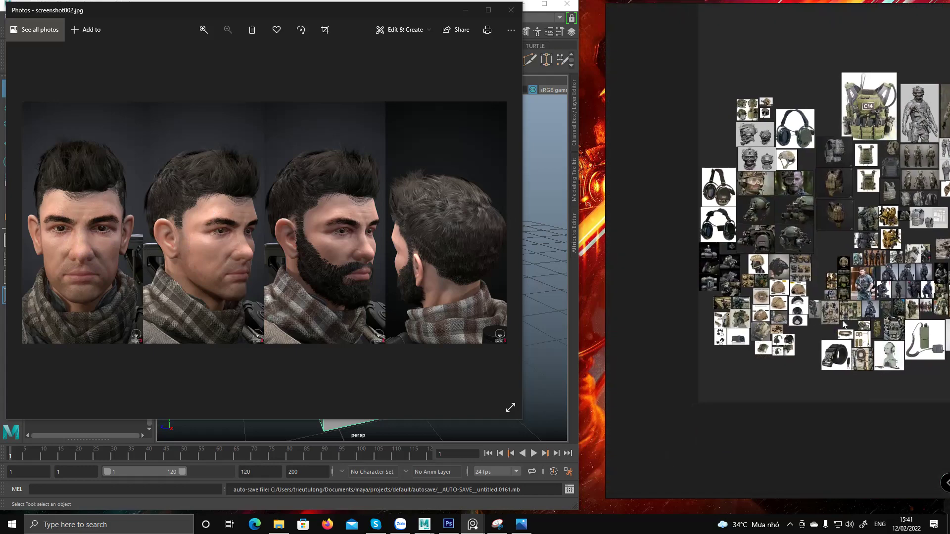
middle_drag(810, 313, 700, 341)
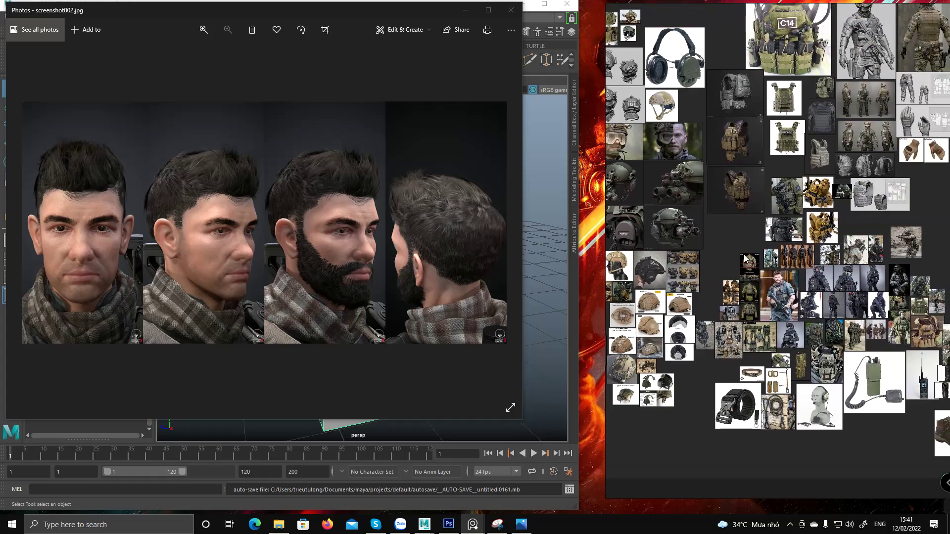
middle_drag(734, 240, 741, 292)
scroll(741, 292, up, 3)
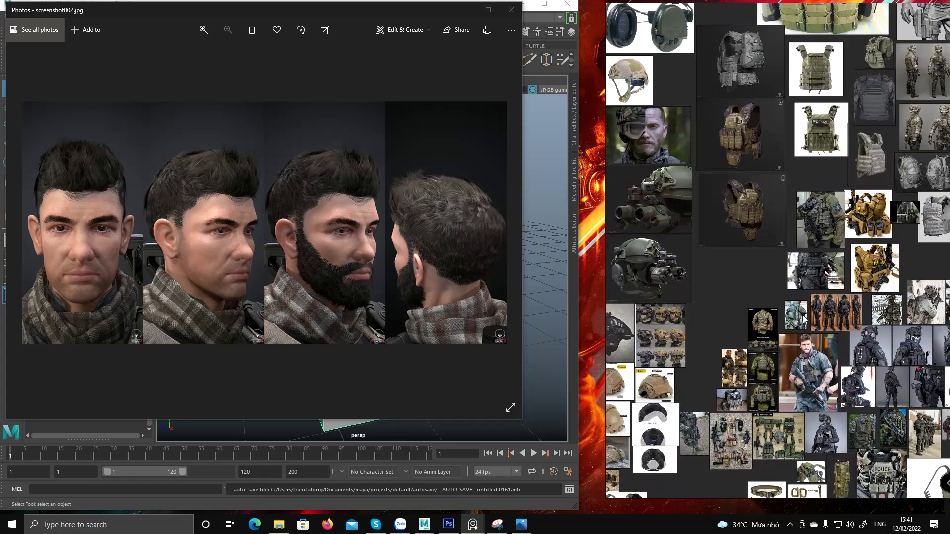
middle_drag(921, 386, 772, 328)
scroll(754, 361, up, 6)
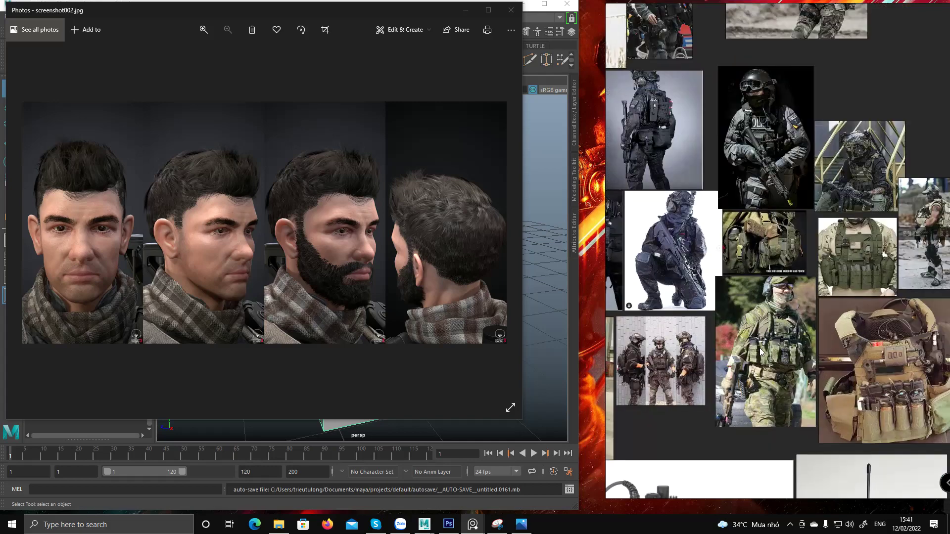
scroll(754, 311, down, 8)
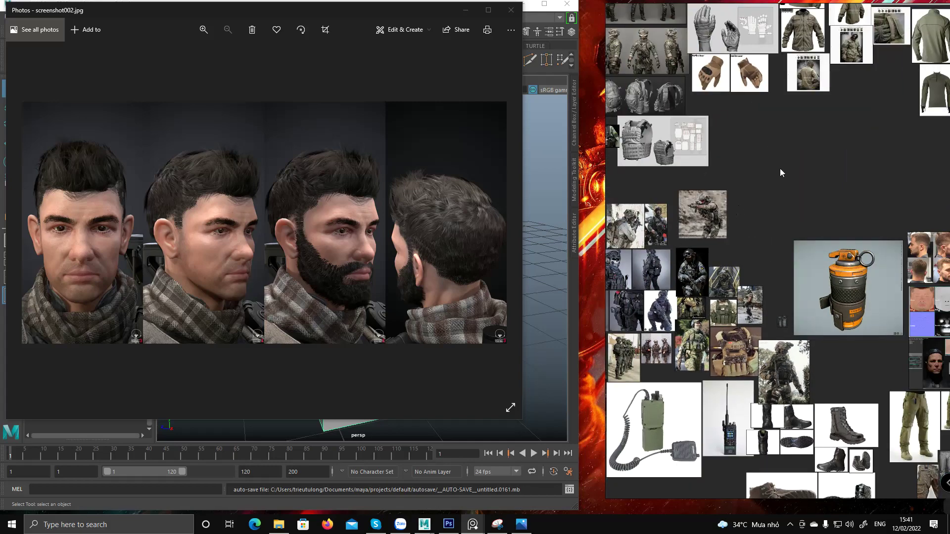
In File Explorer, browse to Portfolio > Elysia_Crytract game > ref and preview the brown-haired girl's head image, closing it again.
click(278, 524)
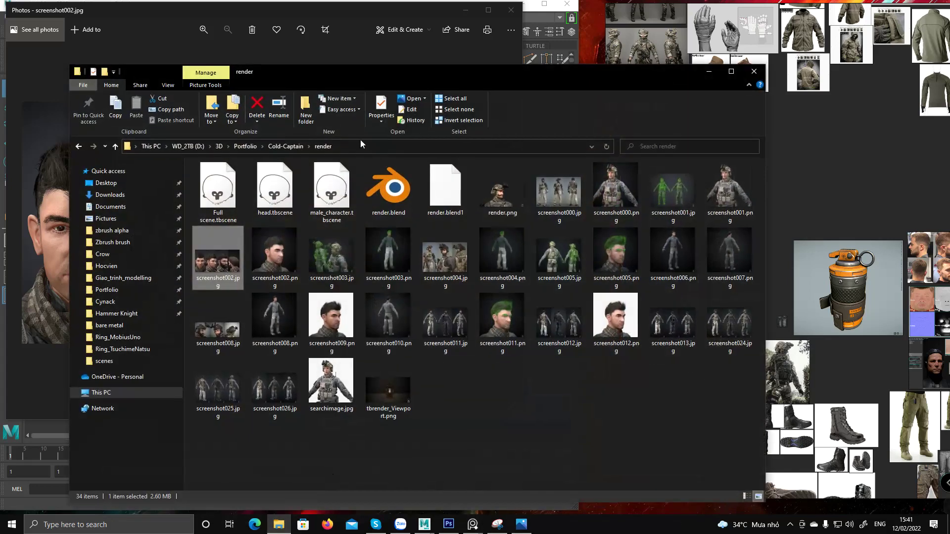
click(287, 148)
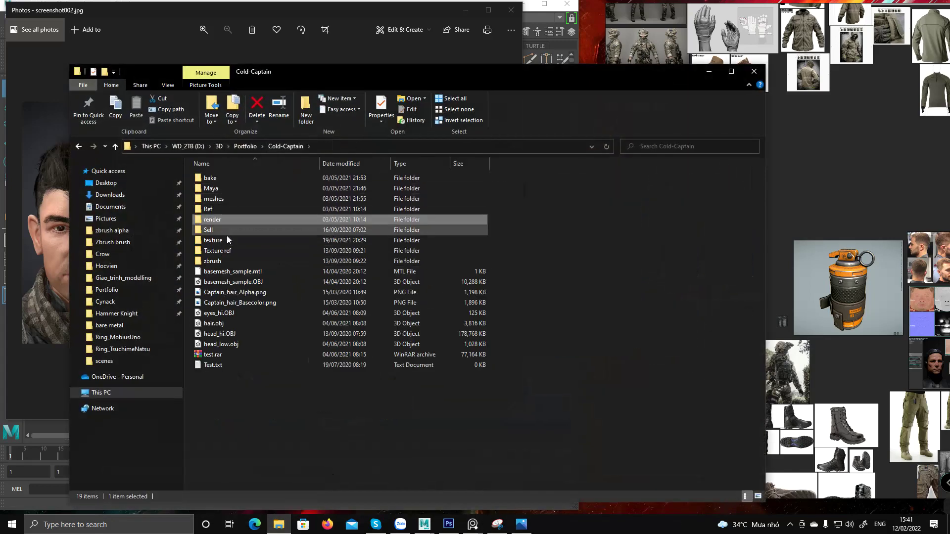
click(245, 146)
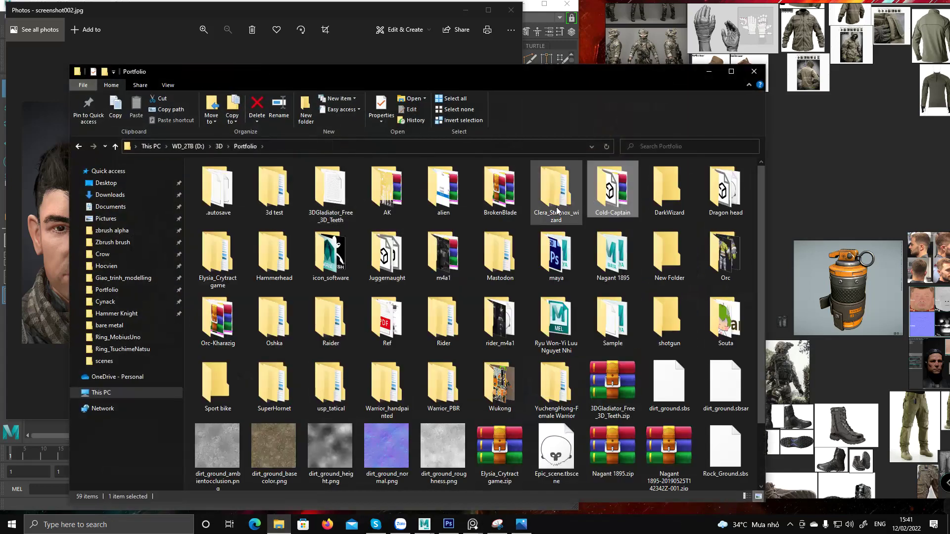
scroll(273, 269, down, 1)
double_click(220, 188)
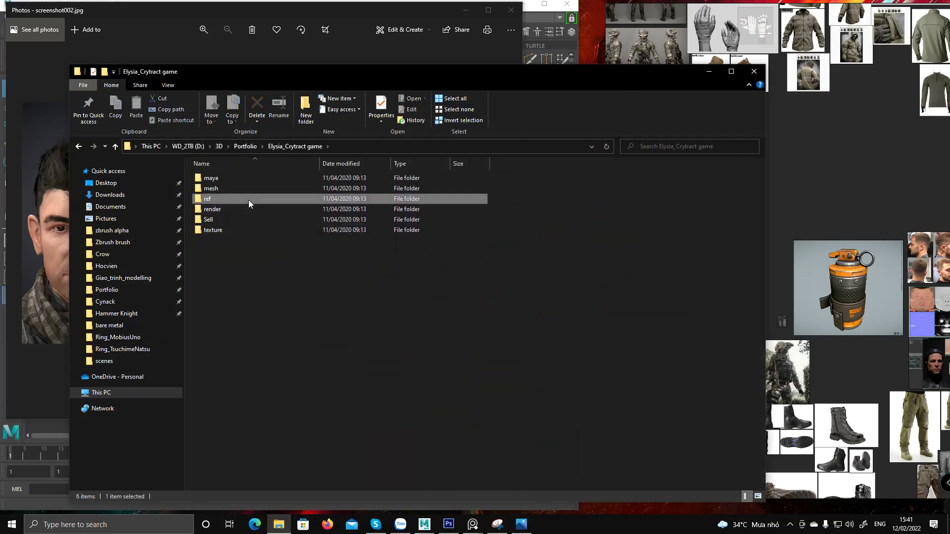
double_click(248, 200)
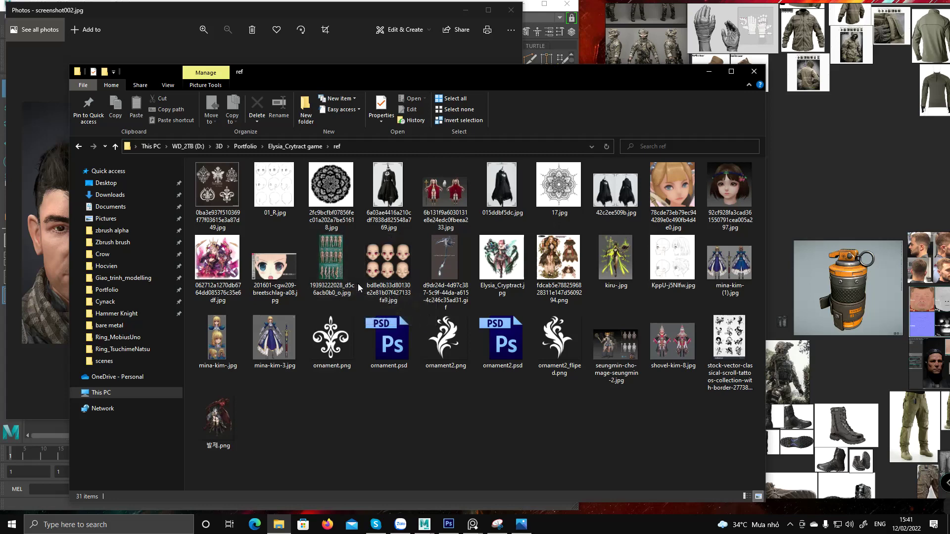
double_click(730, 191)
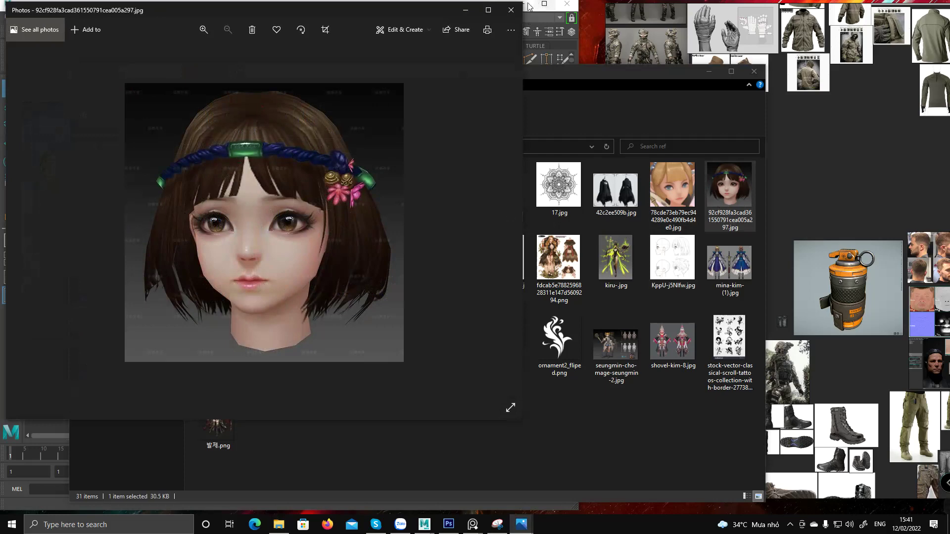
click(510, 9)
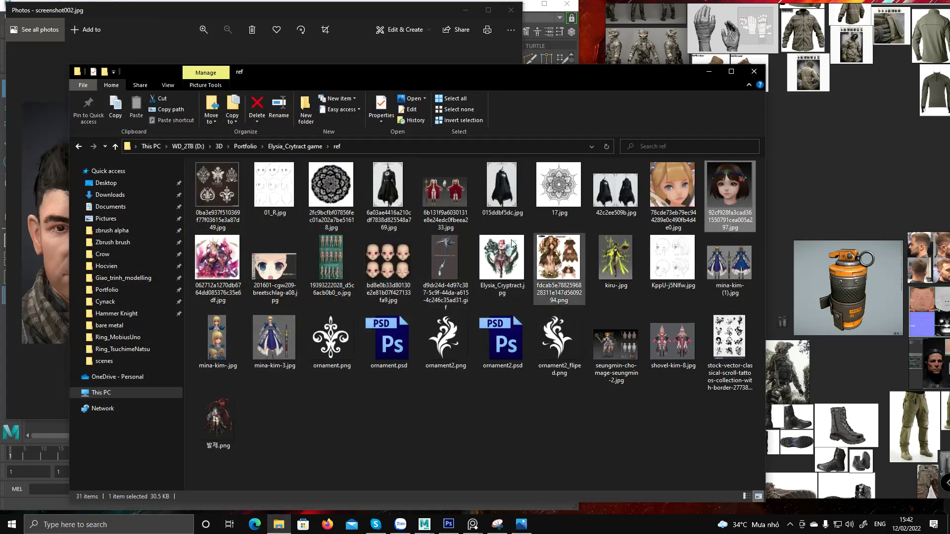
Open the blonde knight image with the sword and examine the skirt plates, waist and engraved breastplate up close.
double_click(274, 339)
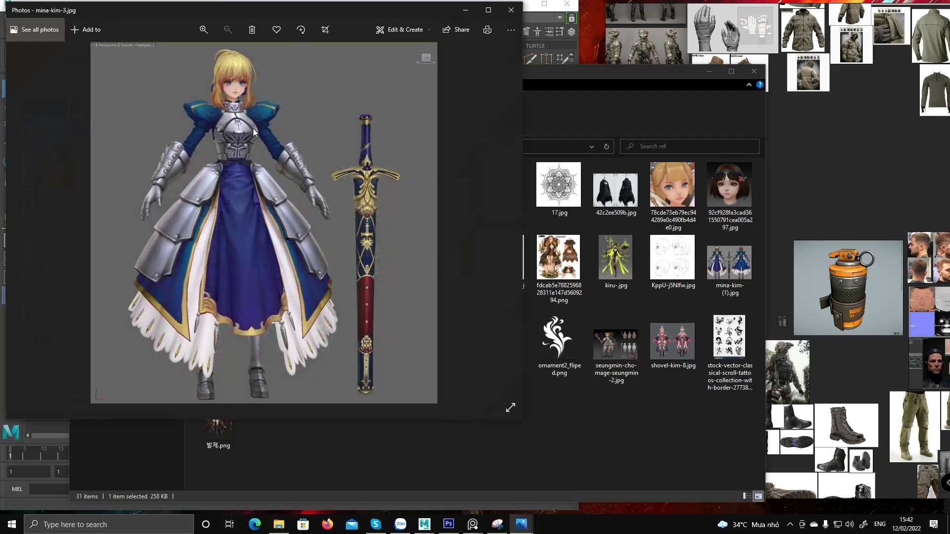
scroll(254, 129, up, 5)
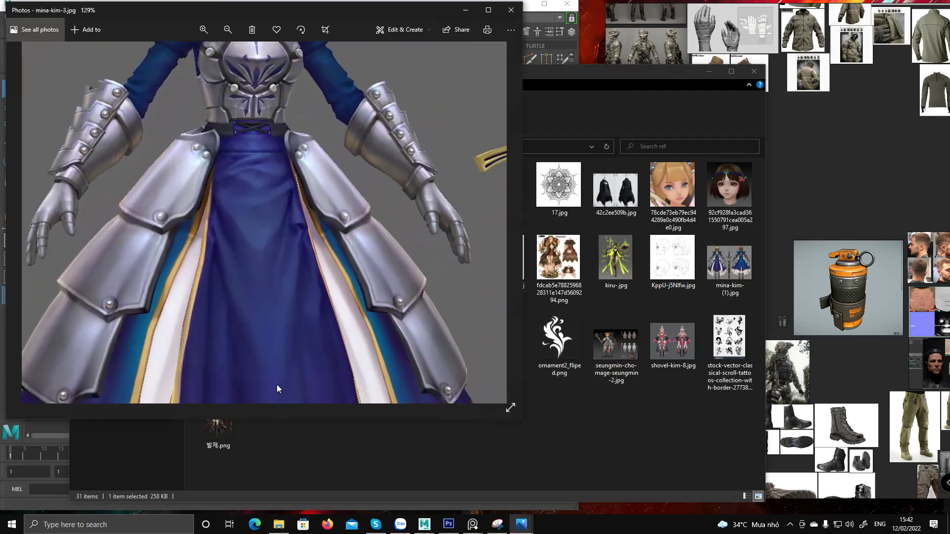
drag(277, 387, 276, 279)
scroll(278, 194, up, 3)
drag(292, 173, 238, 219)
scroll(248, 285, up, 1)
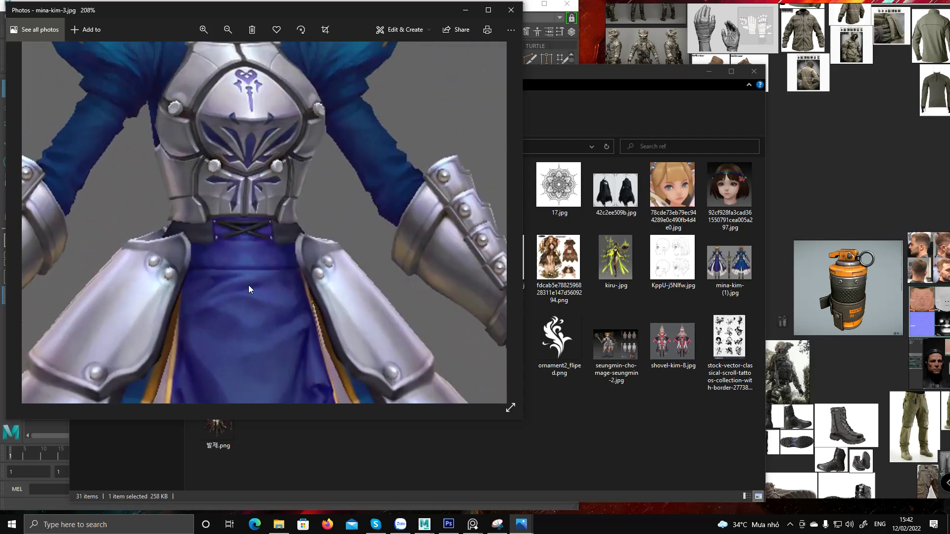
drag(243, 126, 233, 218)
scroll(203, 233, up, 3)
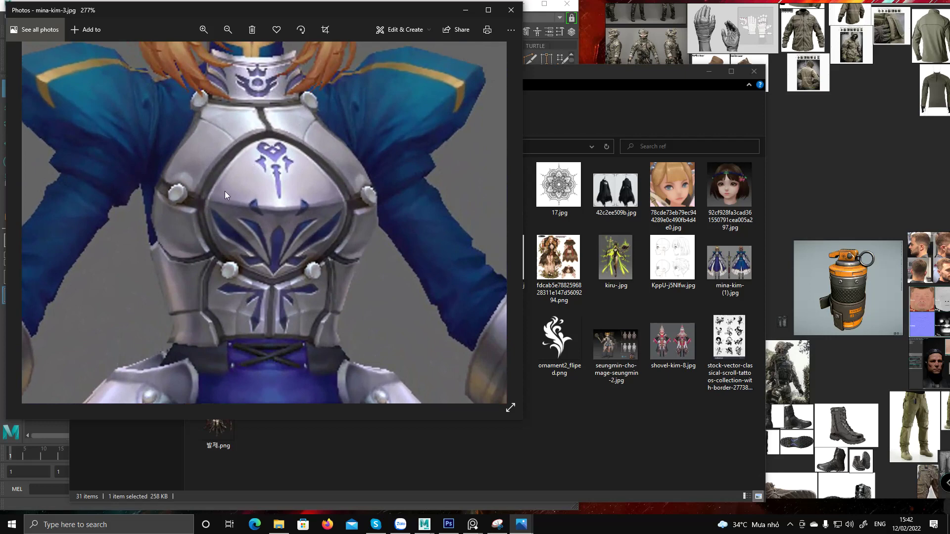
Inspect the blonde knight's face, hair and collar, then her gauntlet and hip armour in the same image.
scroll(254, 206, down, 3)
drag(261, 79, 263, 257)
scroll(267, 165, up, 2)
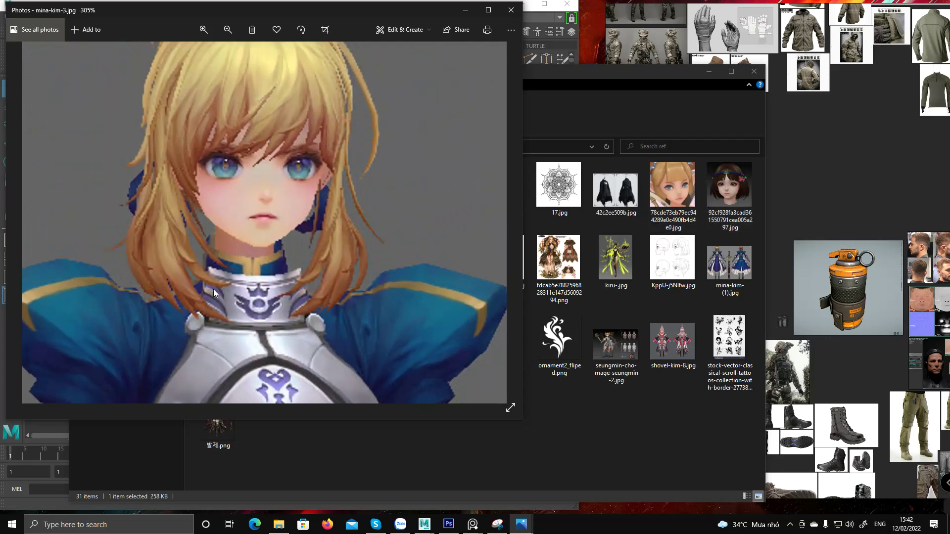
drag(213, 289, 230, 234)
scroll(248, 254, down, 1)
drag(292, 317, 301, 213)
drag(190, 317, 349, 212)
drag(261, 230, 188, 218)
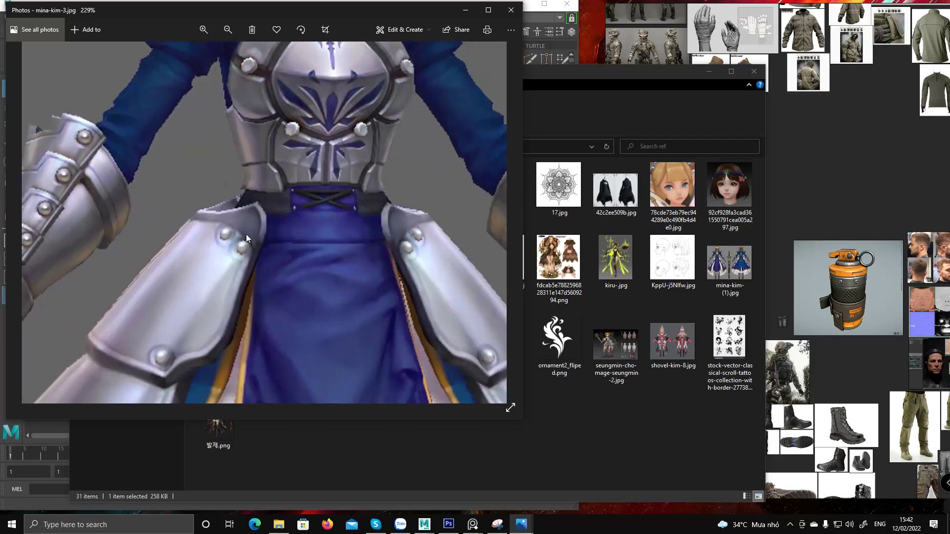
Open the elf mage reference from the ref folder and examine her ruffled outfit, belt, collar and face up close.
click(616, 358)
double_click(613, 358)
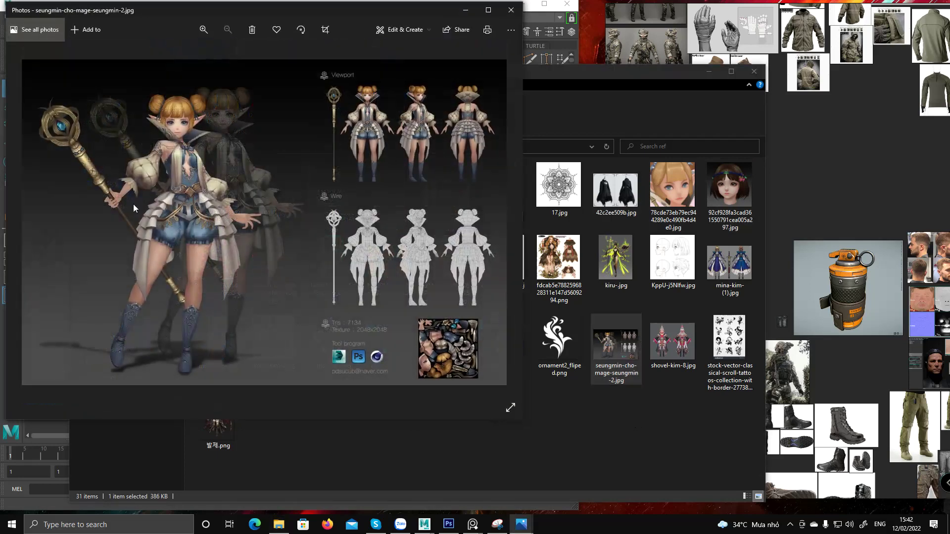
scroll(186, 253, up, 4)
scroll(244, 242, up, 1)
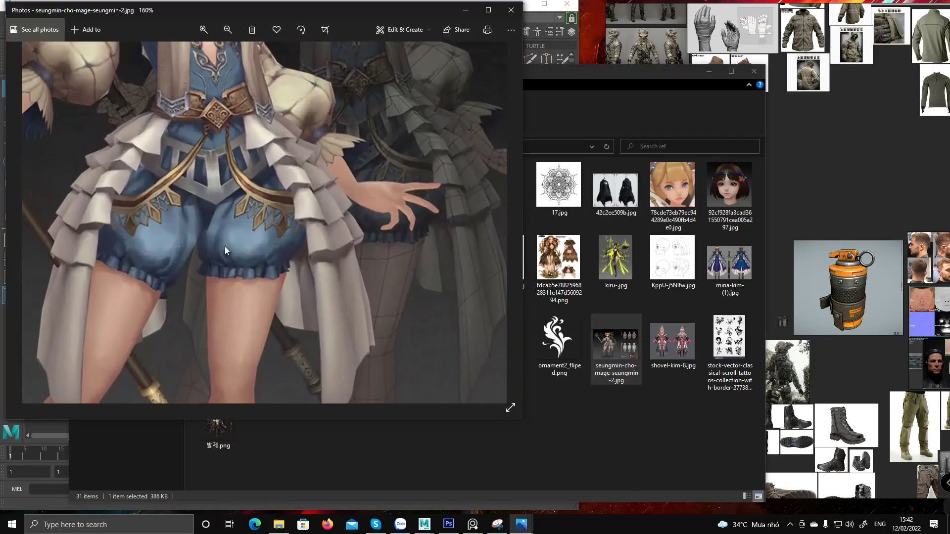
scroll(278, 179, up, 1)
drag(279, 179, 289, 283)
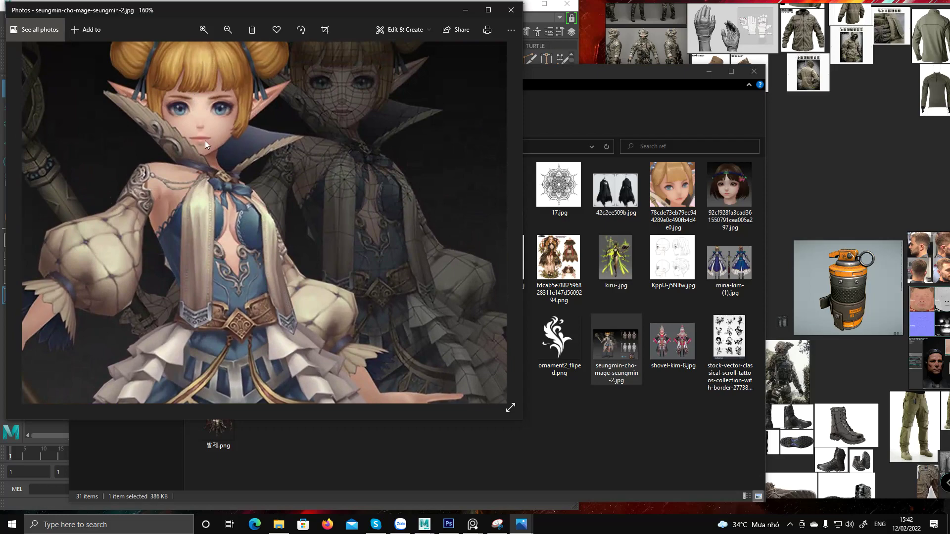
Examine the elf mage's viewport and wireframe turnarounds, then her front-view outfit up close, and minimise the image.
scroll(350, 206, down, 2)
drag(350, 207, 160, 117)
scroll(352, 199, down, 3)
drag(255, 138, 271, 284)
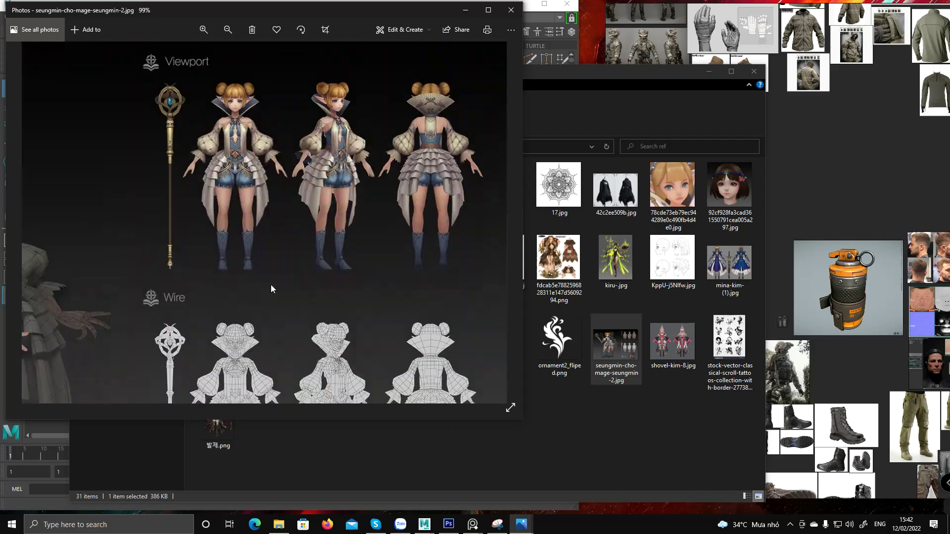
scroll(176, 147, up, 8)
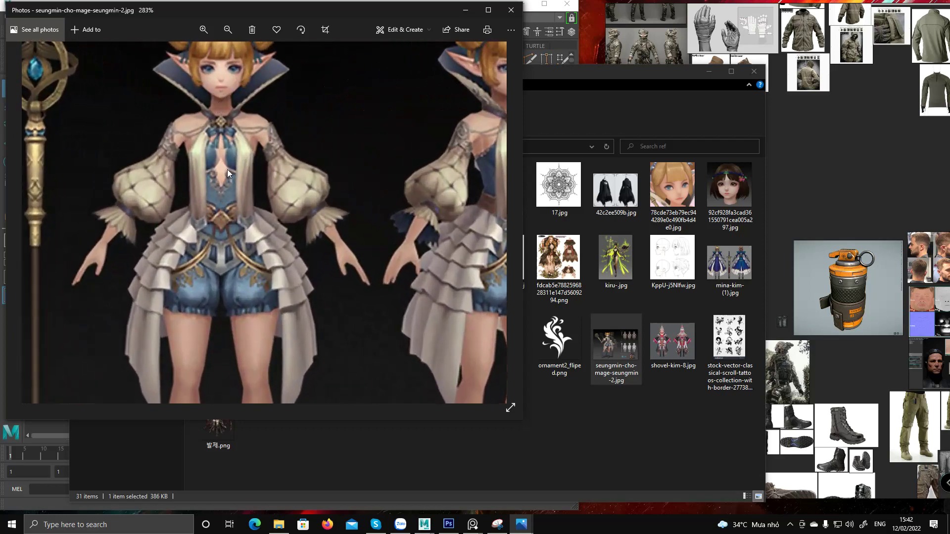
click(465, 10)
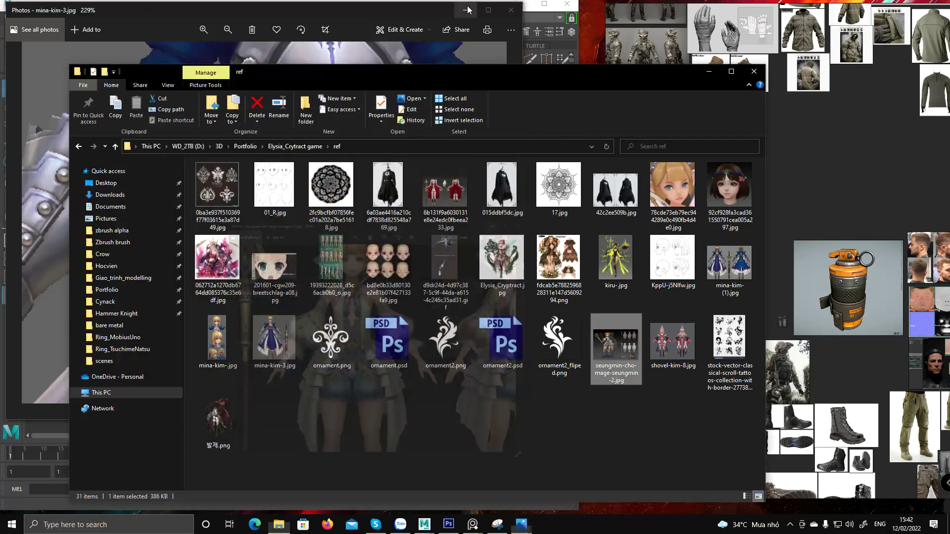
Close the blonde knight image and switch the reference board to the white-haired boy's character sheet, with File Explorer out of the way.
click(405, 12)
click(510, 10)
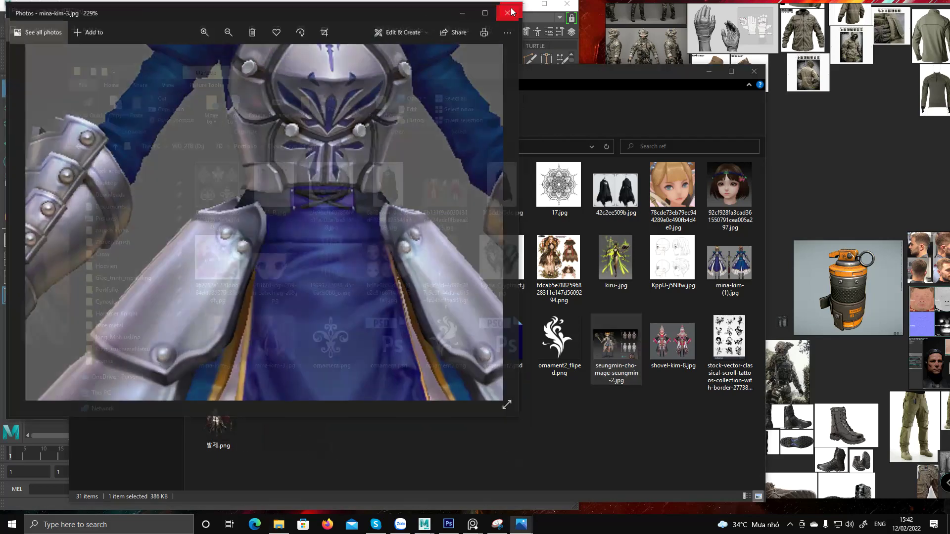
right_click(827, 127)
click(839, 331)
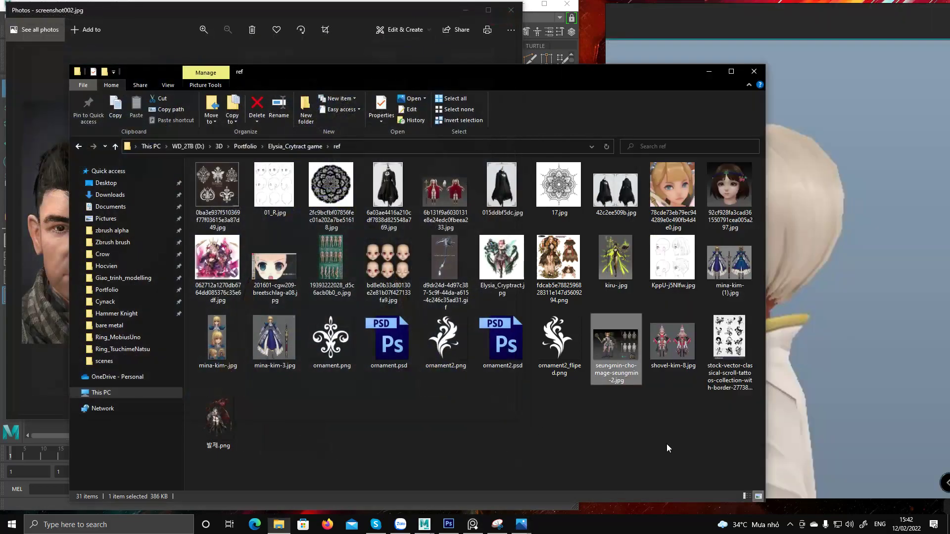
click(708, 71)
Examine the white-haired boy's side-view head around the ear, hair and face, and close the dark-haired man's head image.
scroll(686, 292, down, 3)
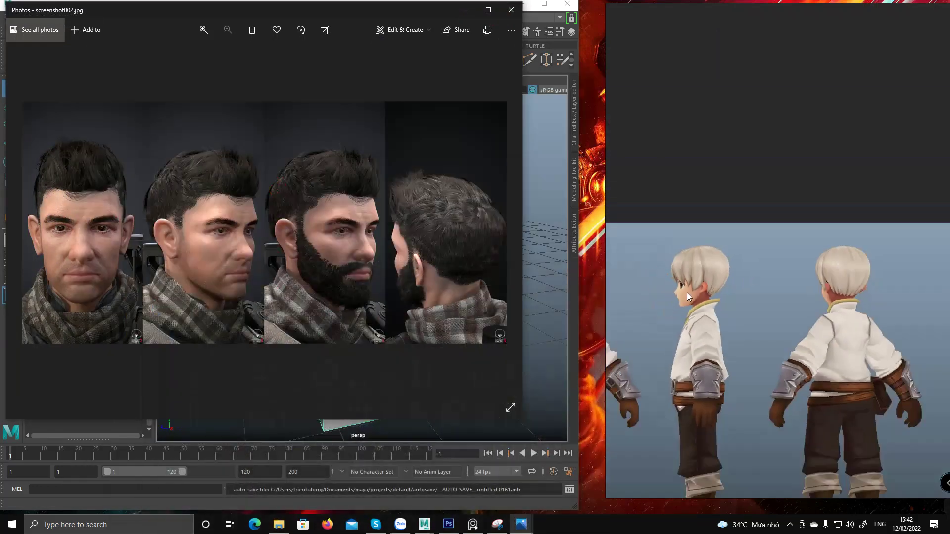
scroll(720, 274, up, 3)
scroll(720, 271, up, 4)
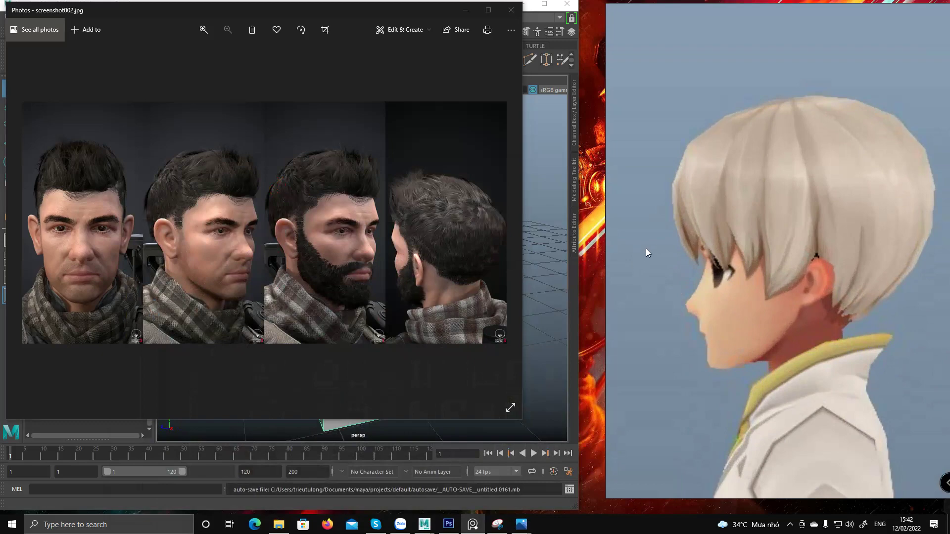
middle_drag(763, 244, 713, 248)
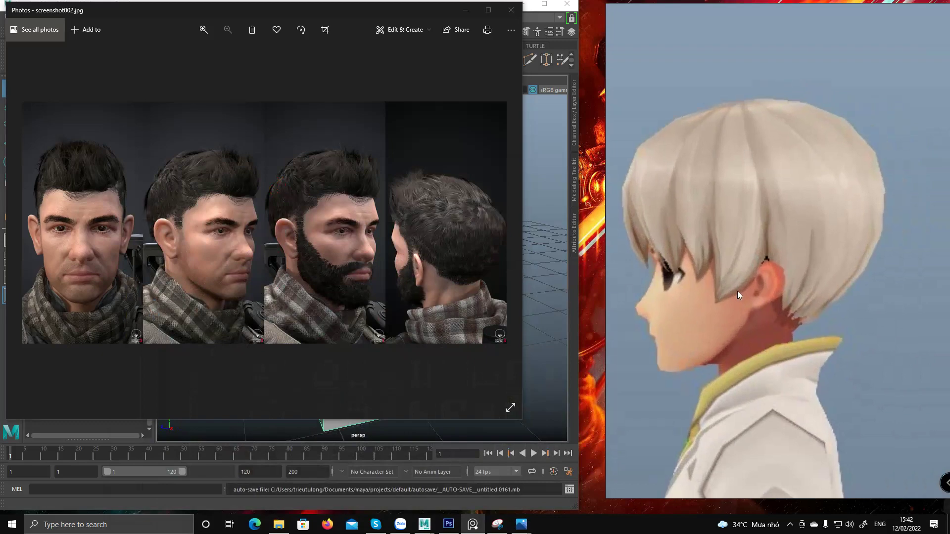
scroll(764, 304, down, 1)
scroll(764, 303, up, 3)
scroll(762, 280, down, 5)
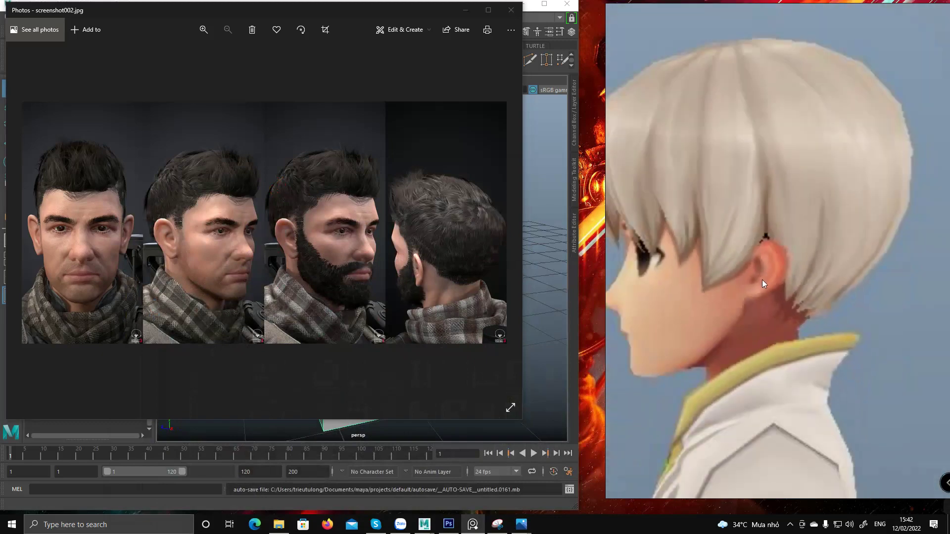
scroll(728, 291, down, 5)
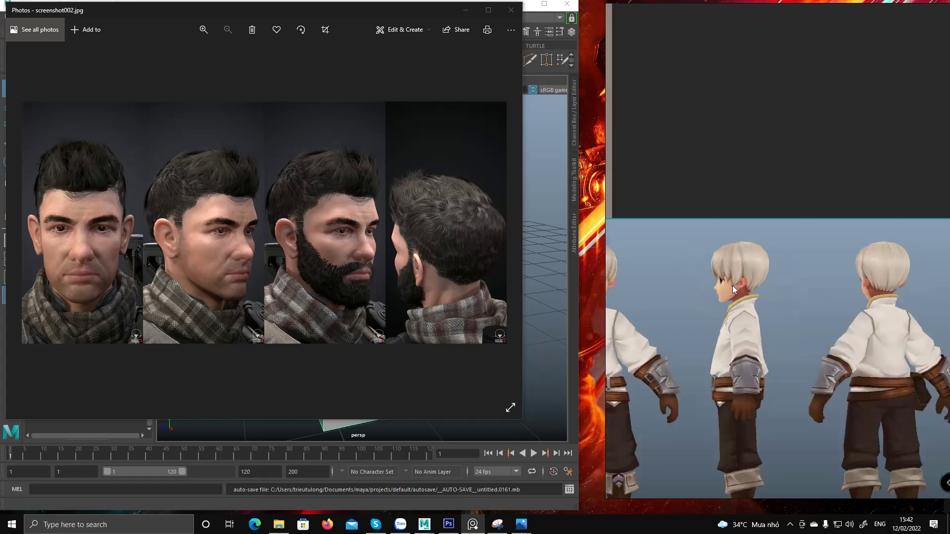
scroll(732, 286, up, 6)
scroll(735, 284, up, 2)
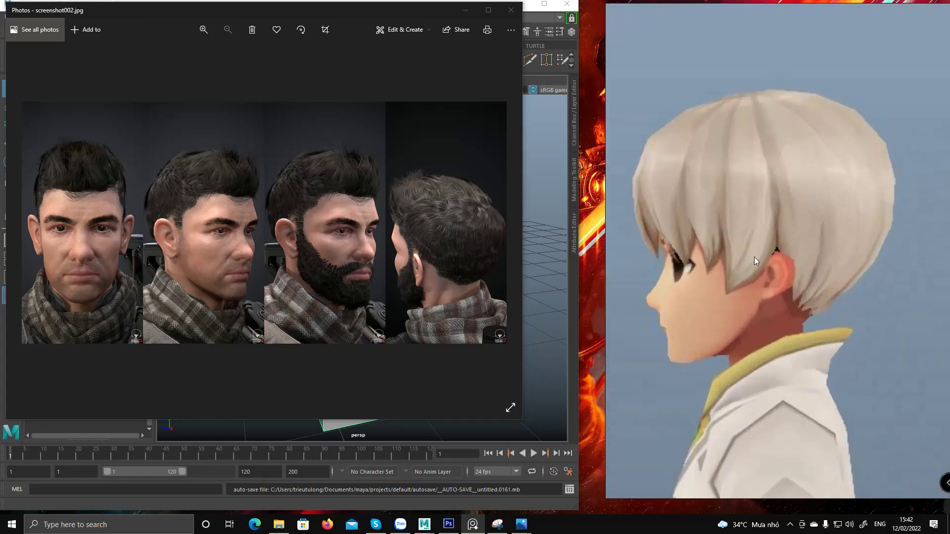
click(511, 10)
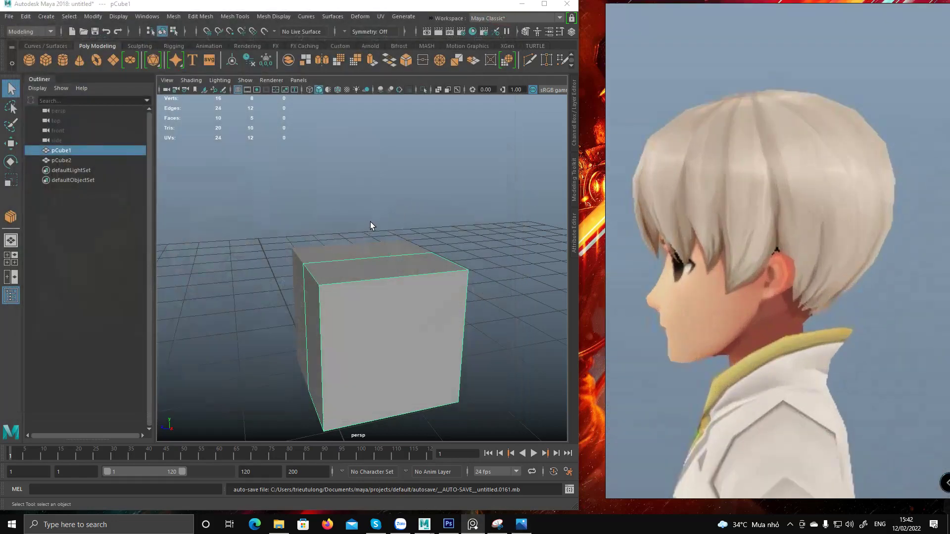
Switch to Snipping Tool and capture a new snip of the boy's side-view head from the reference board.
click(497, 524)
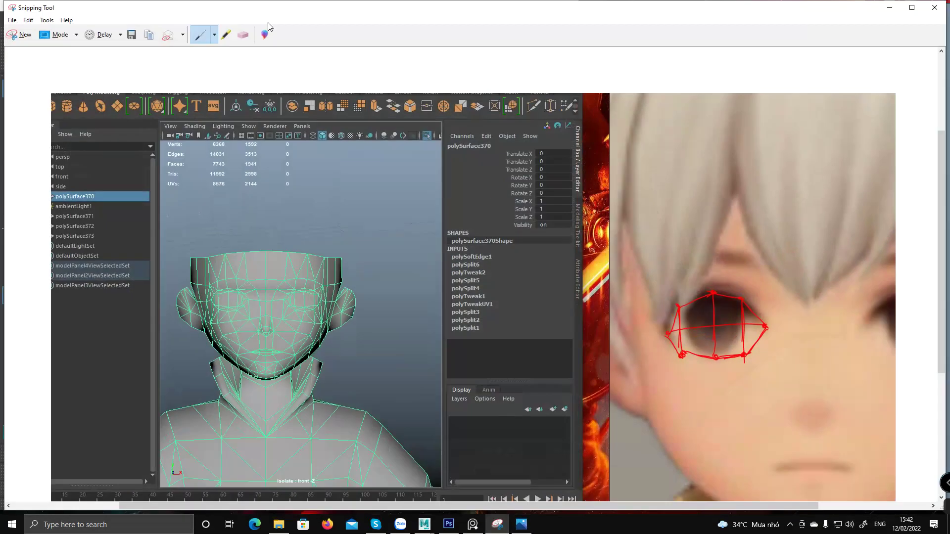
click(24, 34)
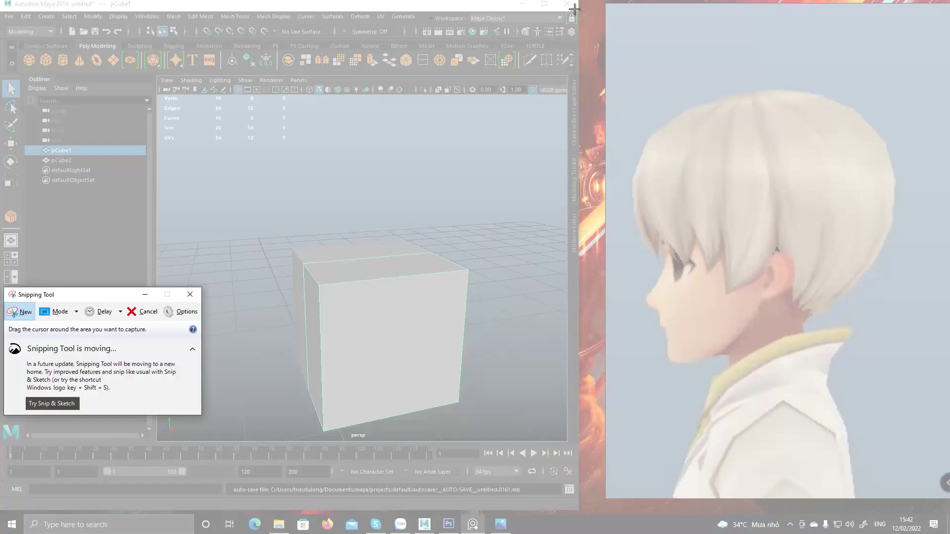
drag(575, 8, 940, 497)
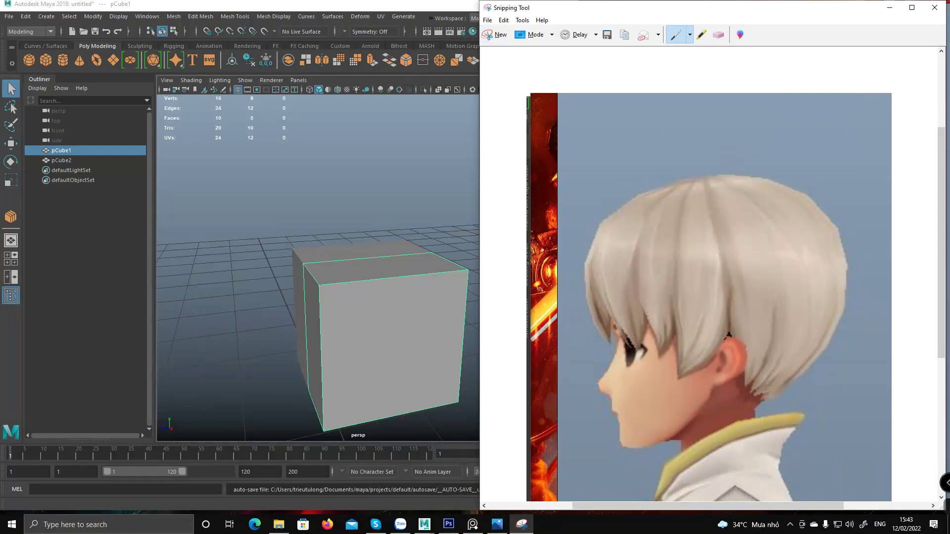
Draw three red vertical lines over the side view at the face, ear and back of the head, and mark them with circled numbers 1 to 3.
drag(712, 233, 715, 286)
drag(723, 392, 726, 447)
drag(595, 232, 611, 463)
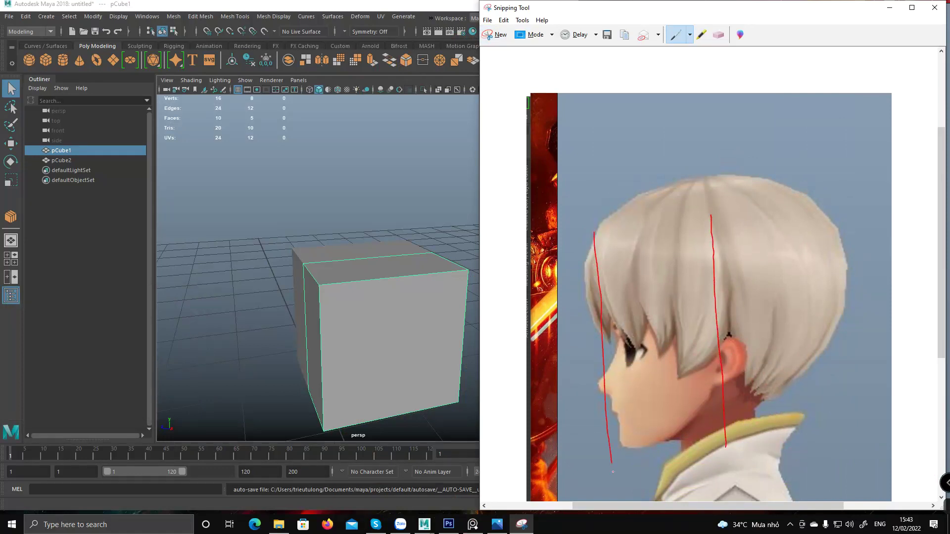
drag(835, 190, 831, 391)
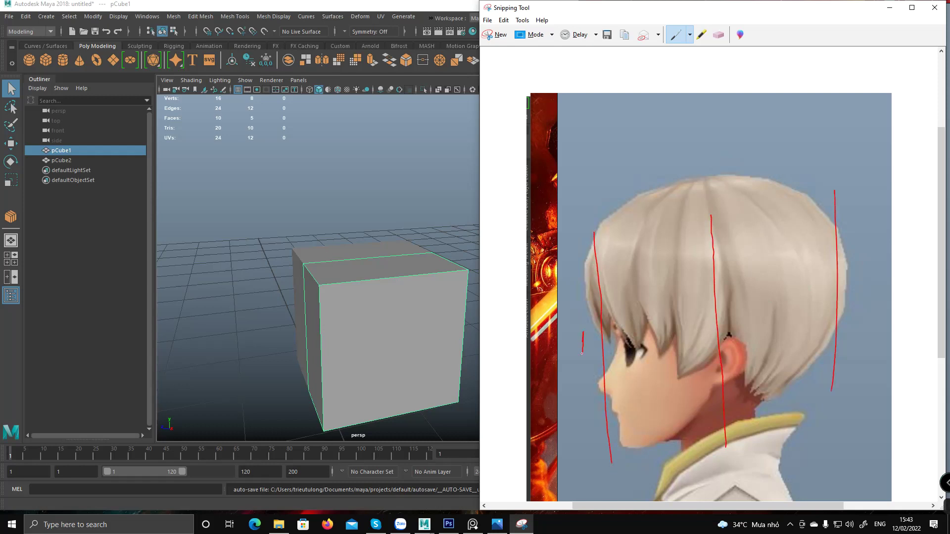
drag(583, 326, 598, 331)
mouse_move(694, 316)
mouse_down()
mouse_move(706, 335)
mouse_move(705, 304)
mouse_move(710, 334)
mouse_up()
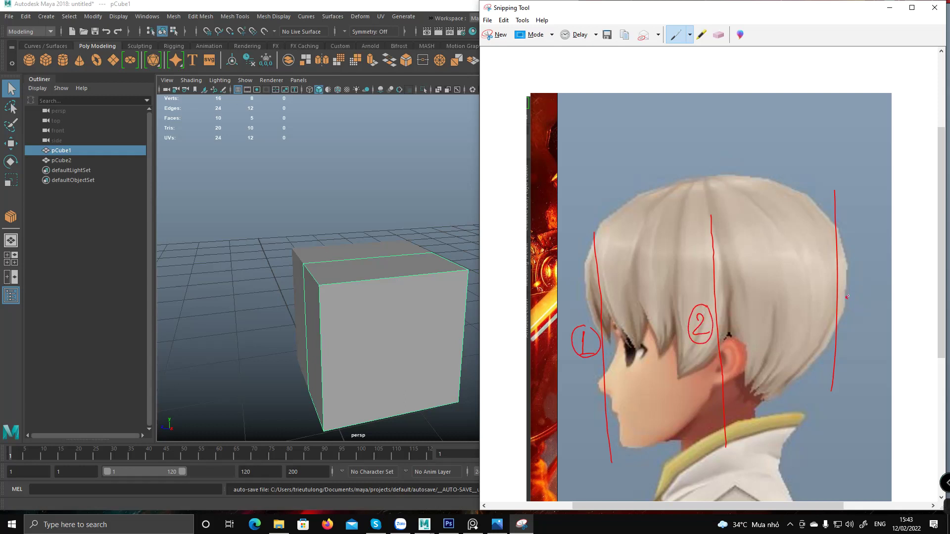
drag(858, 296, 855, 292)
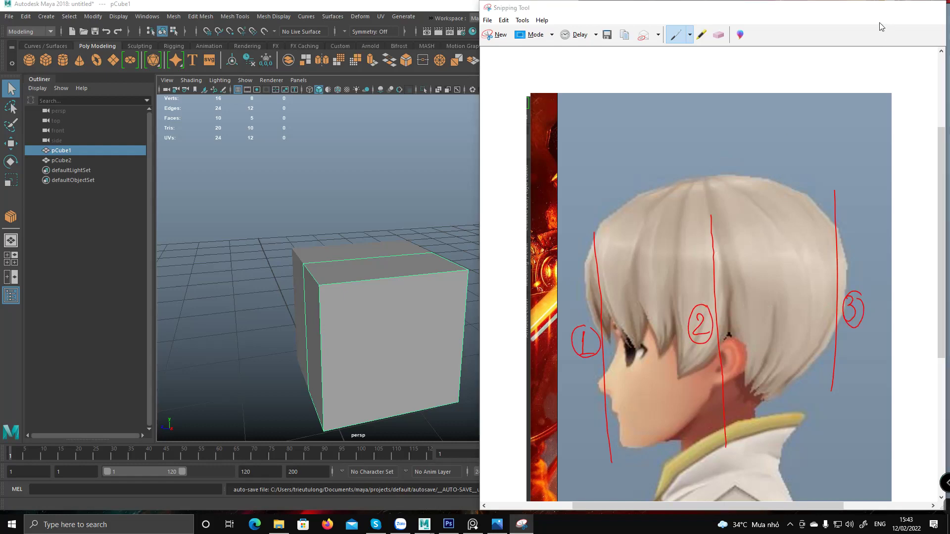
Bring the boy's front view into view on the reference board and capture his head and shoulders with Snipping Tool.
click(886, 9)
middle_drag(741, 319, 802, 316)
scroll(803, 316, down, 5)
scroll(727, 304, up, 5)
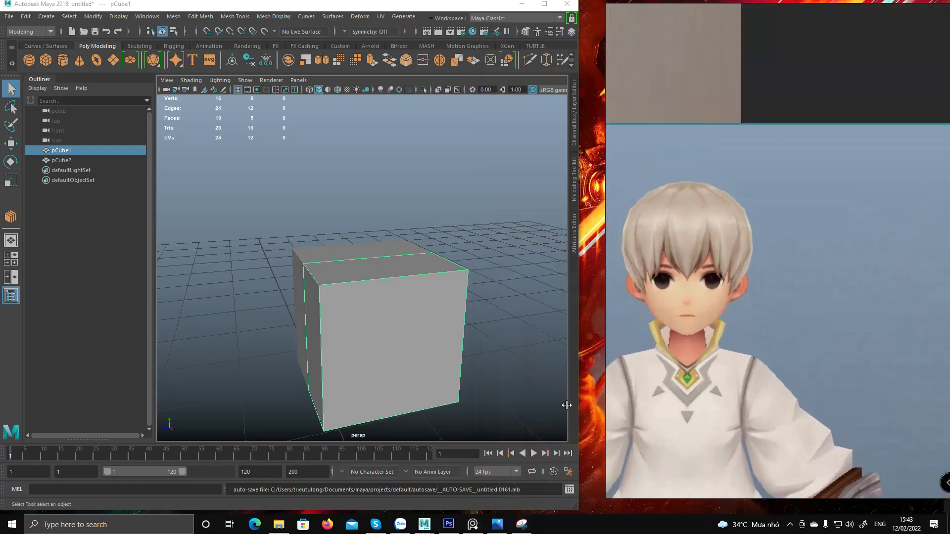
click(521, 524)
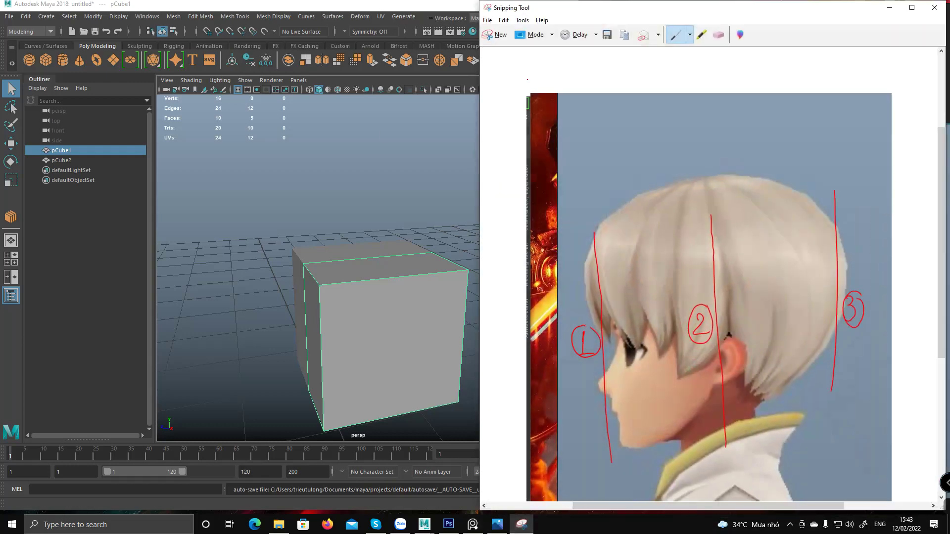
click(497, 35)
drag(606, 124, 842, 395)
Draw a red centre line and a side line on the front-view head, circling 1 and 3 at the centre and 2 at the side.
drag(684, 174, 682, 365)
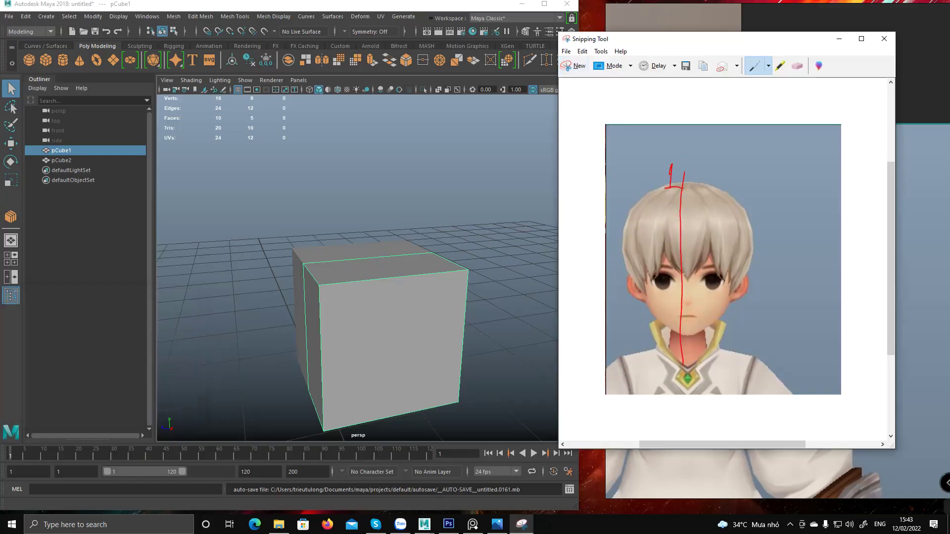
drag(664, 189, 672, 199)
drag(687, 136, 692, 145)
drag(749, 203, 746, 319)
mouse_move(767, 186)
mouse_down()
mouse_move(785, 203)
mouse_move(782, 177)
mouse_up()
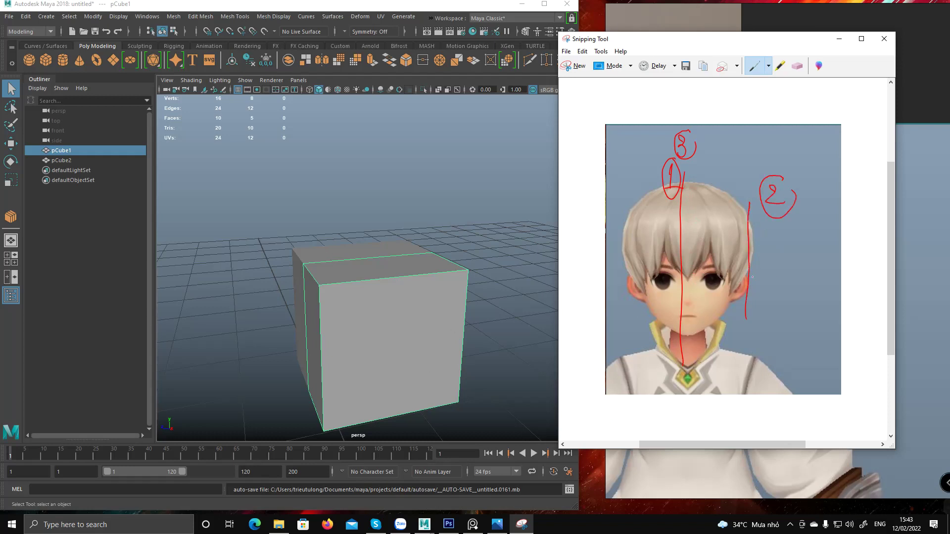
In Maya, collapse the mirrored half-cube's outer side into a single vertical edge, turning each half into a triangular prism.
alt+drag(359, 334, 390, 236)
key(F10)
click(399, 231)
shift+click(399, 336)
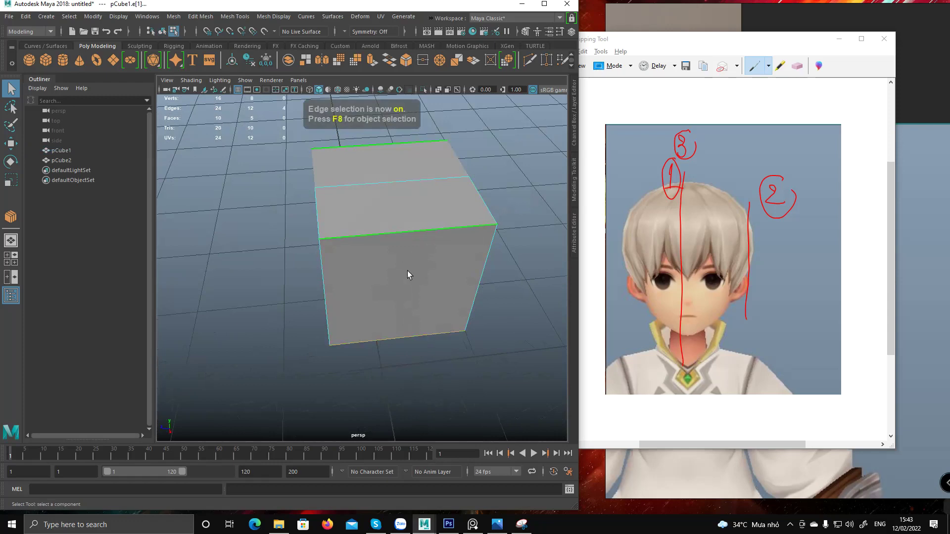
alt+drag(408, 271, 417, 259)
shift+right_drag(418, 259, 420, 218)
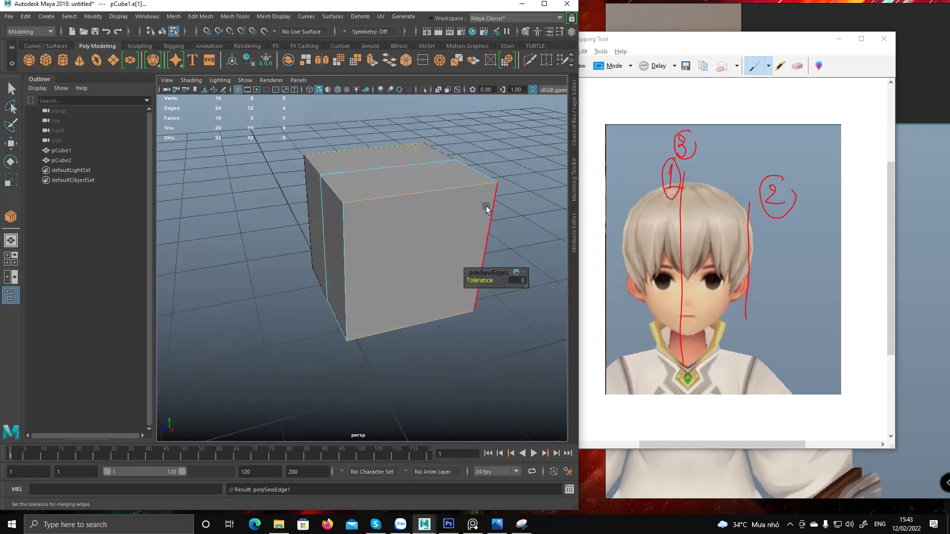
key(ctrl+z)
shift+right_drag(416, 257, 470, 221)
click(446, 227)
alt+drag(471, 237, 420, 292)
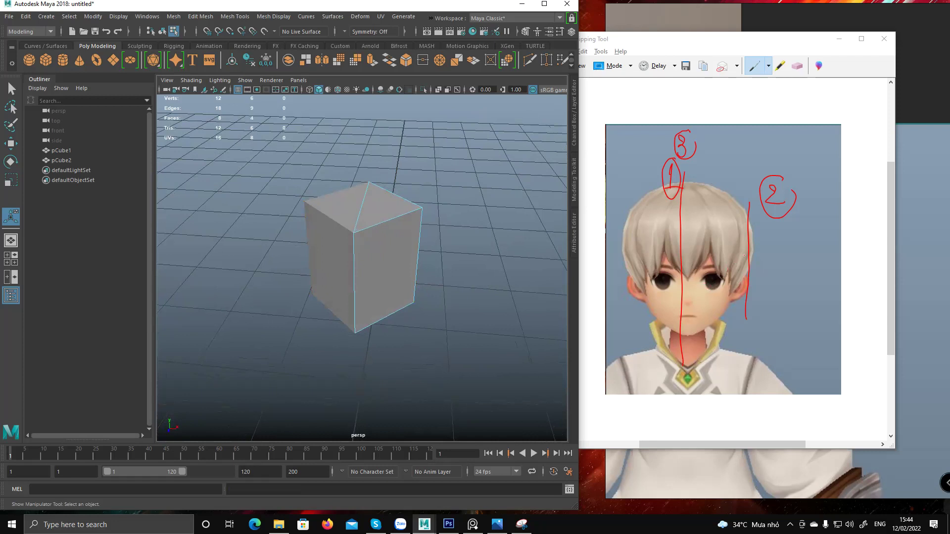
alt+drag(419, 250, 468, 278)
Bring the boy's side view back into frame and capture his side-view head in a fresh snip.
click(836, 35)
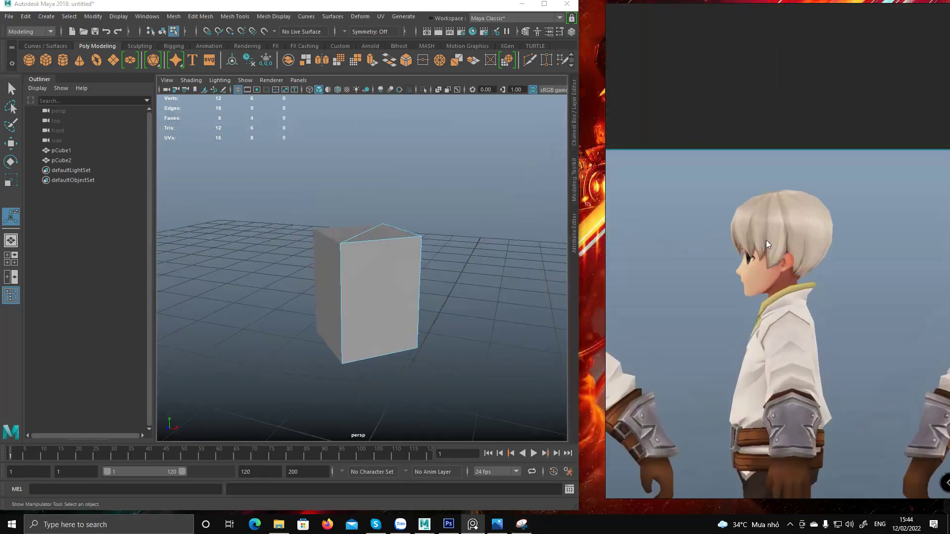
click(521, 524)
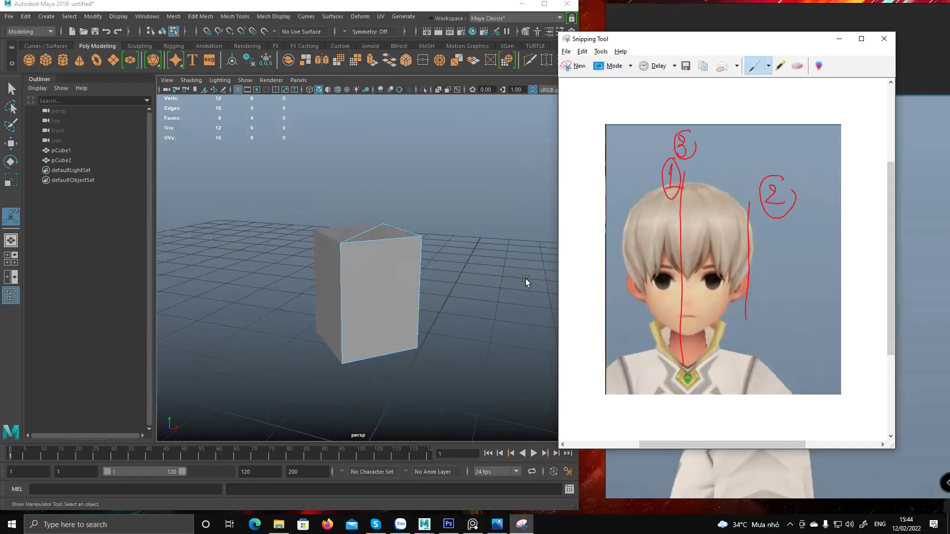
click(567, 69)
drag(646, 144, 919, 469)
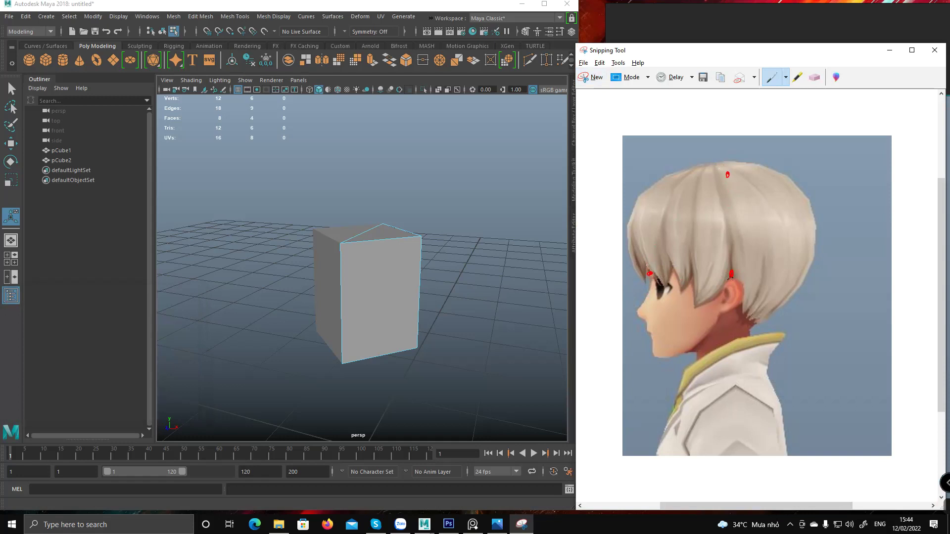
Sketch the skull outline in red over the side-view head, adding a vertical line from crown to ear and a horizontal line from forehead to back.
drag(652, 244, 660, 214)
drag(657, 216, 711, 179)
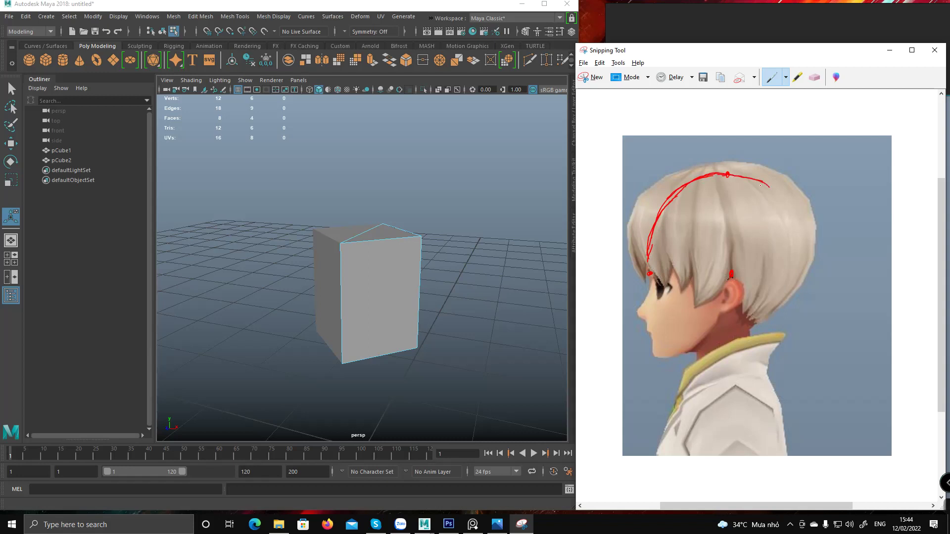
drag(729, 173, 775, 186)
mouse_move(774, 186)
mouse_down()
mouse_move(800, 232)
mouse_move(798, 263)
mouse_move(768, 313)
mouse_up()
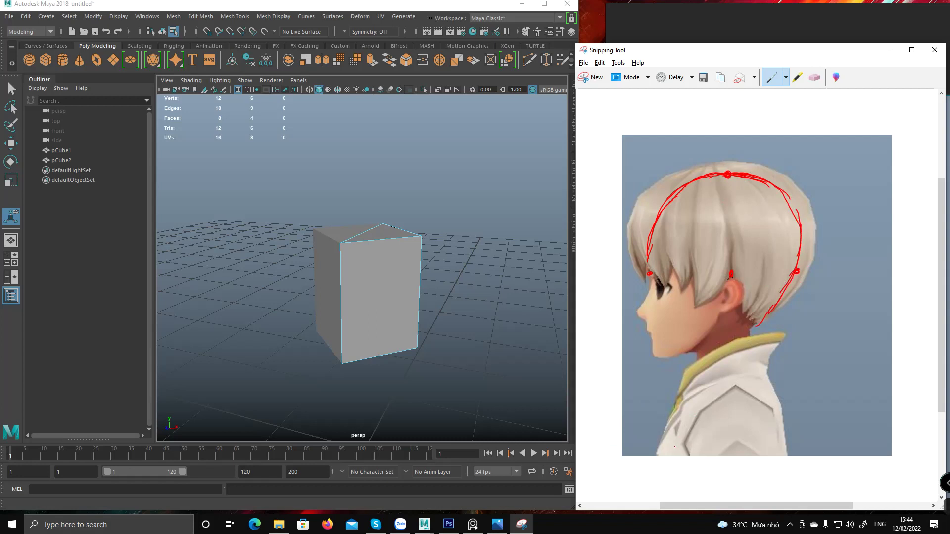
drag(728, 176, 733, 264)
drag(733, 273, 775, 272)
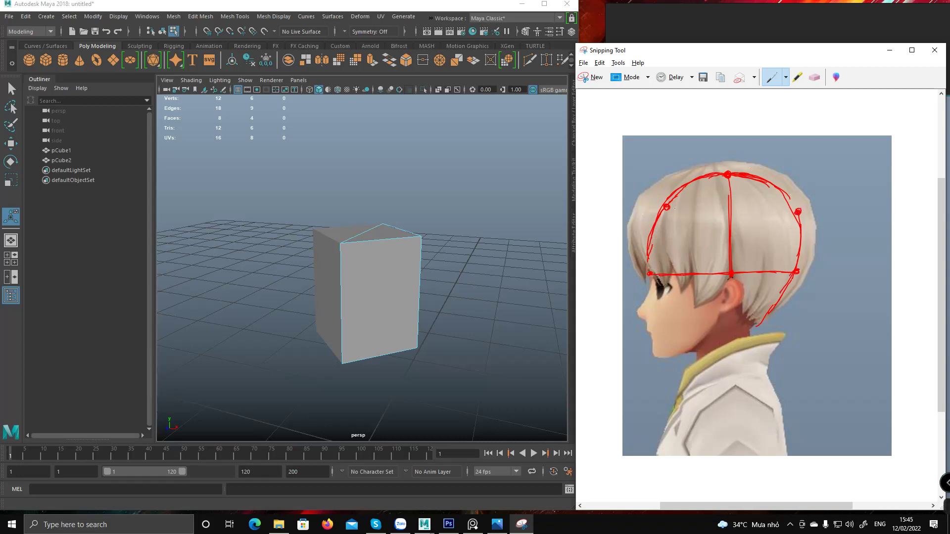
Trace straight segments between the marked points of the skull outline and number the points 1 to 5 from forehead to back.
drag(664, 210, 648, 248)
drag(675, 199, 727, 174)
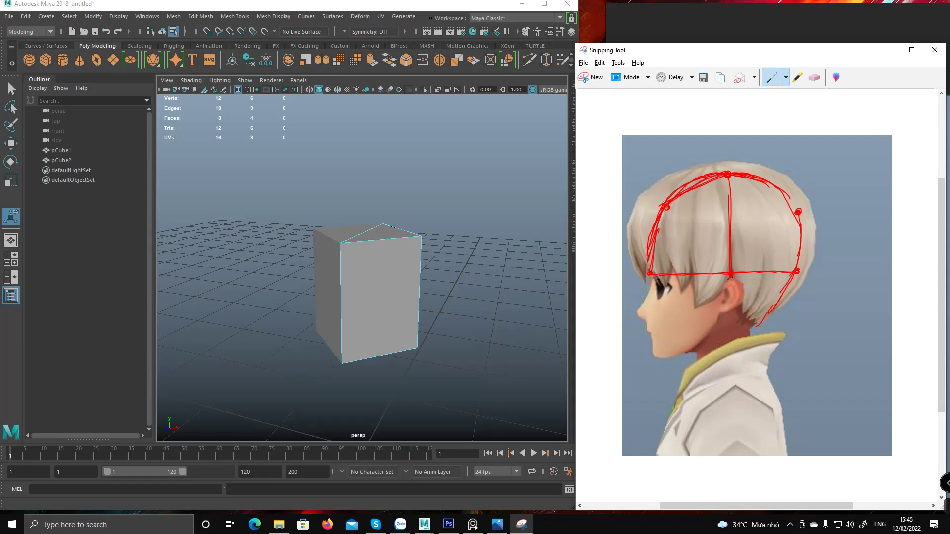
drag(648, 180, 659, 186)
drag(739, 175, 790, 205)
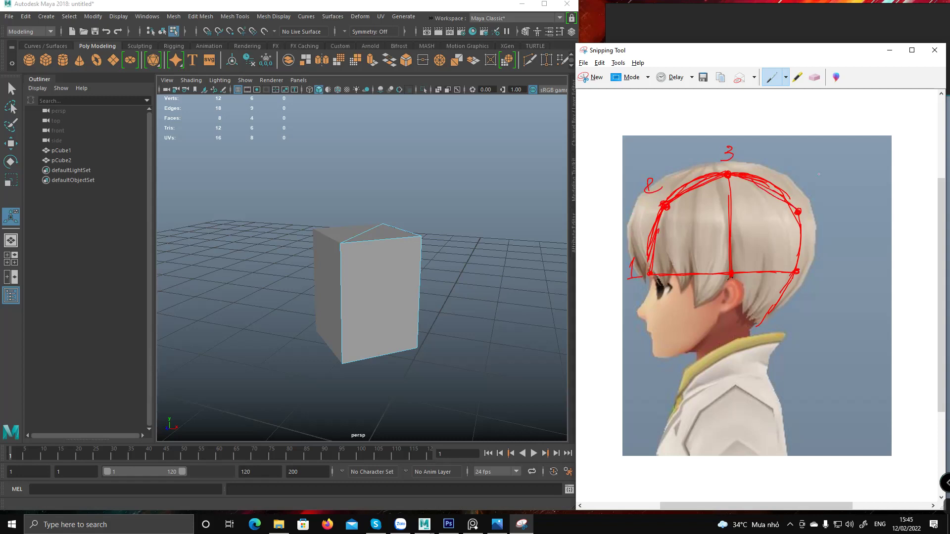
drag(823, 175, 823, 192)
drag(830, 155, 833, 180)
alt+drag(396, 282, 248, 299)
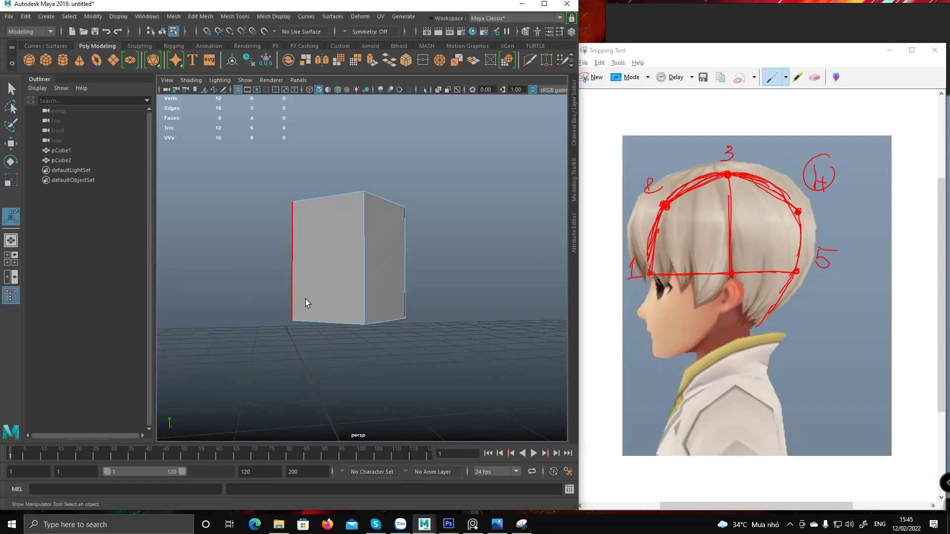
Raise the top vertex of the prism's outer vertical edge above the front and back corners.
key(F9)
key(w)
drag(360, 258, 415, 268)
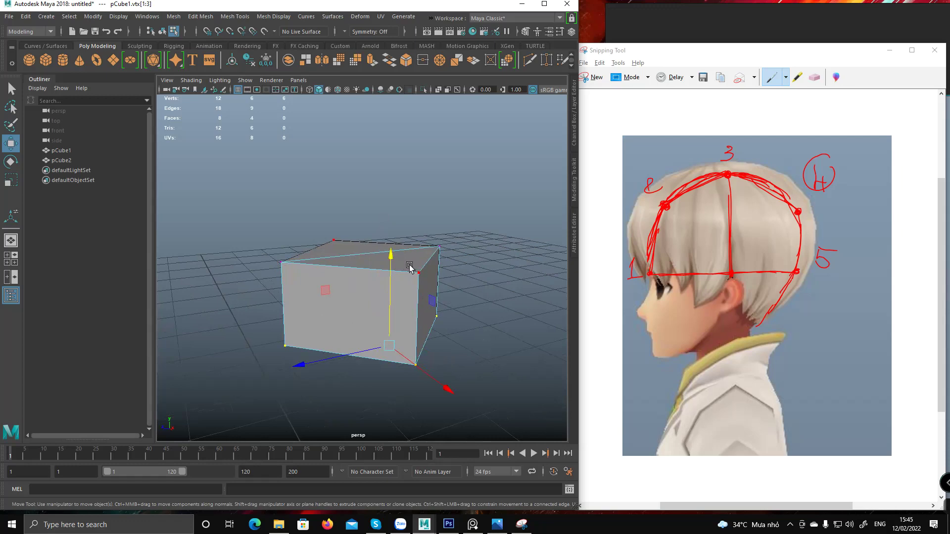
alt+drag(432, 270, 439, 292)
click(424, 303)
drag(457, 328, 404, 275)
alt+drag(404, 275, 380, 250)
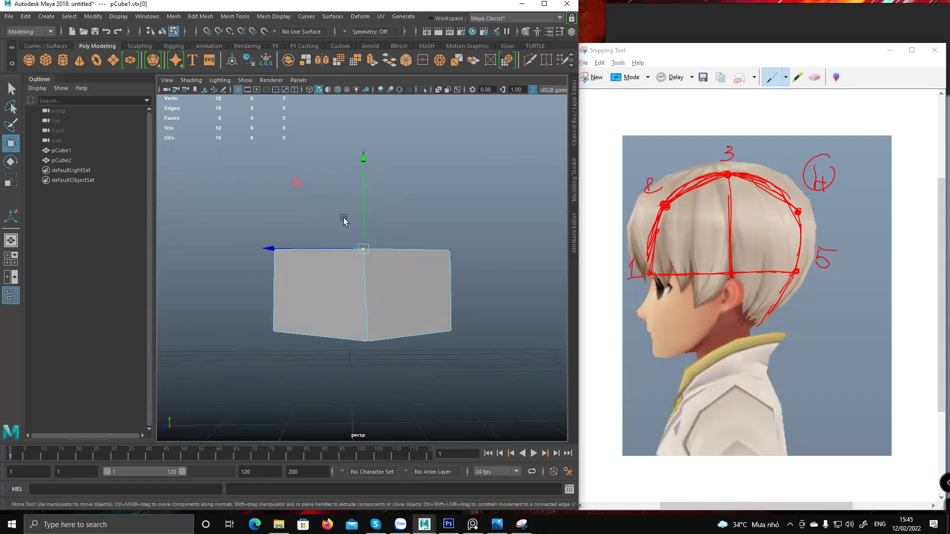
drag(364, 217, 365, 199)
Pull the front and back top corner vertices down and slightly inward to follow points 2 and 4 of the skull sketch.
drag(256, 243, 280, 263)
drag(210, 187, 234, 202)
drag(438, 233, 470, 278)
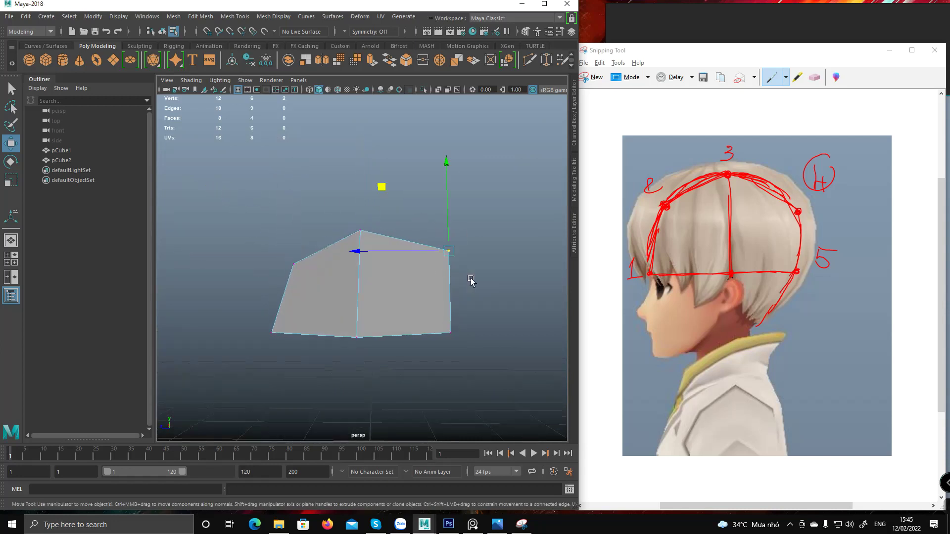
drag(387, 186, 383, 206)
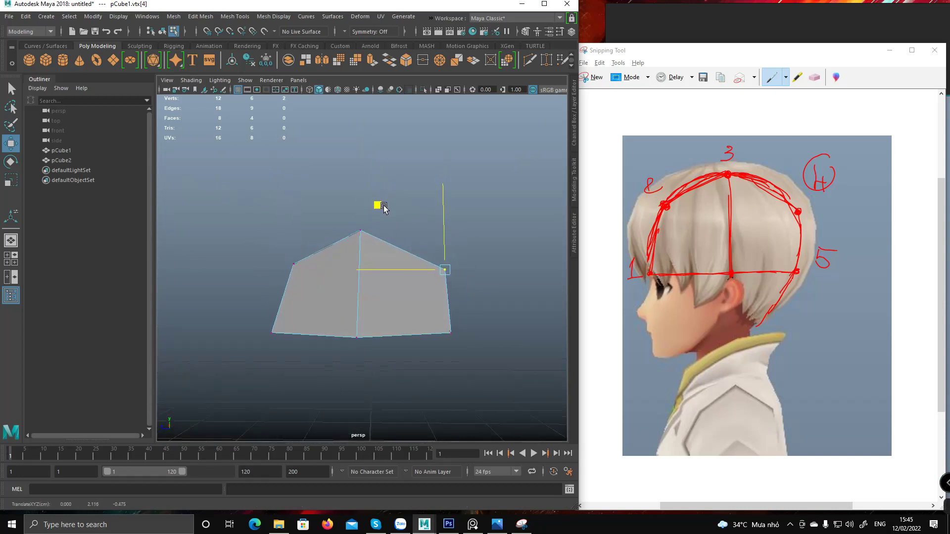
Delete the triangular top face of the half-block, and mark a point partway down the crown-to-ear line on the side snip.
alt+drag(323, 303, 411, 357)
drag(318, 248, 387, 214)
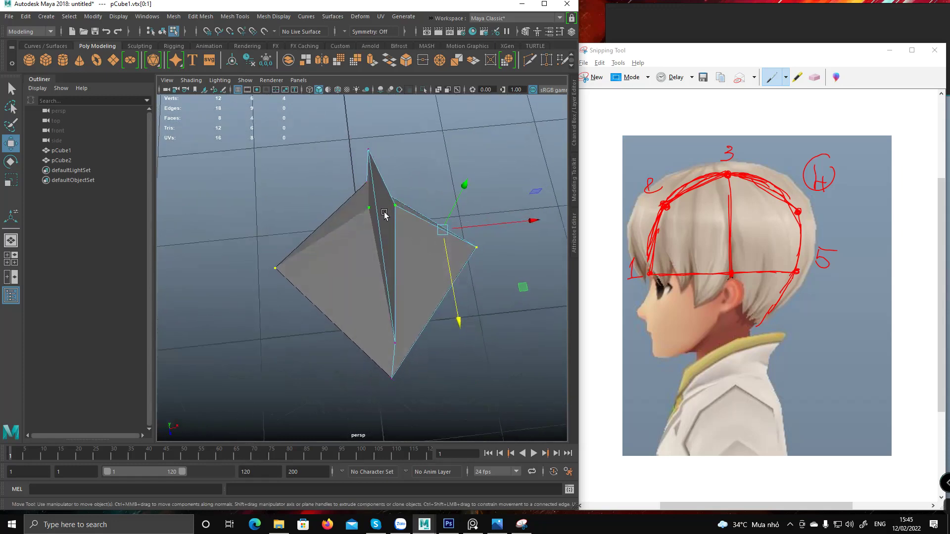
key(F11)
click(388, 229)
alt+drag(422, 237, 402, 225)
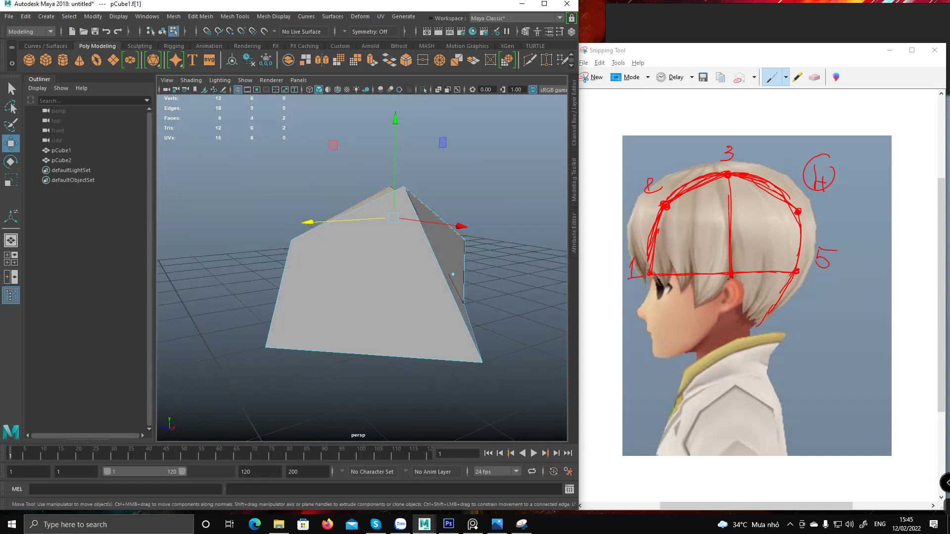
click(729, 212)
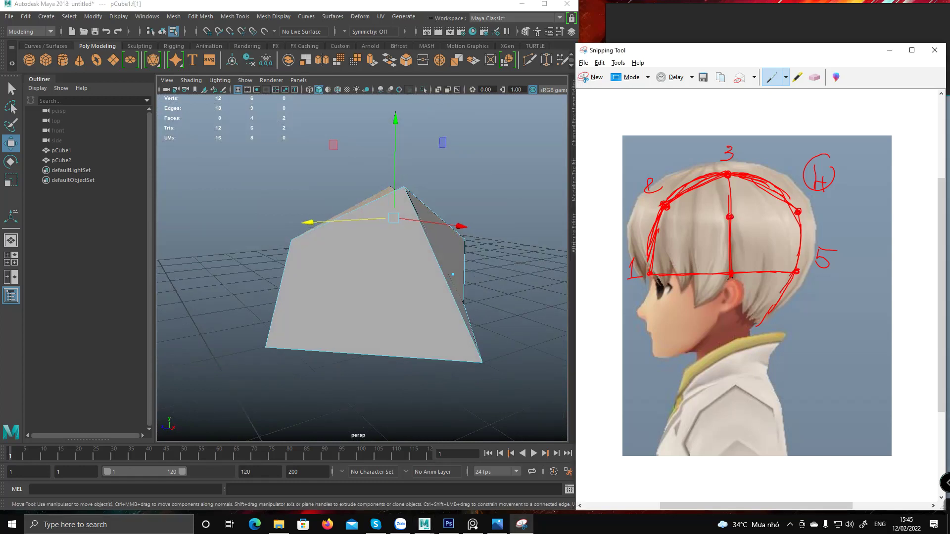
alt+drag(426, 263, 417, 271)
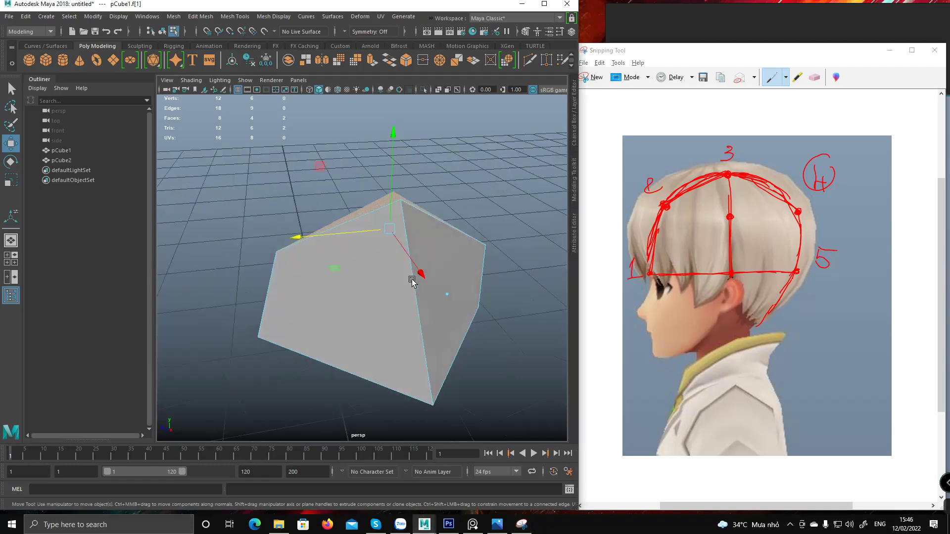
alt+drag(376, 234, 421, 248)
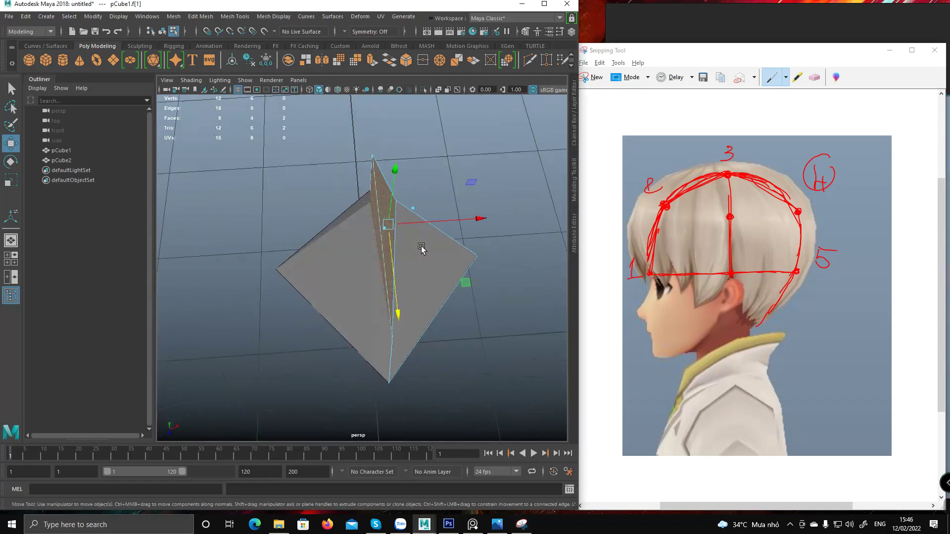
key(Delete)
Snap the raised outer vertex onto the mirror's centre line so it forms the crown point.
key(F9)
drag(400, 208, 478, 281)
key(x)
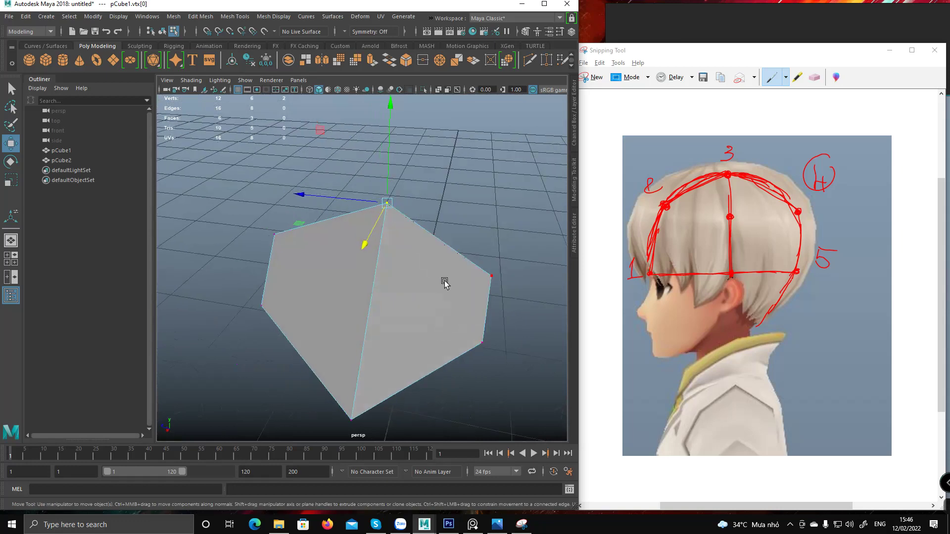
Multi-Cut a new edge from the front upper corner, across the middle vertical edge, to the back upper corner.
alt+drag(467, 328, 375, 271)
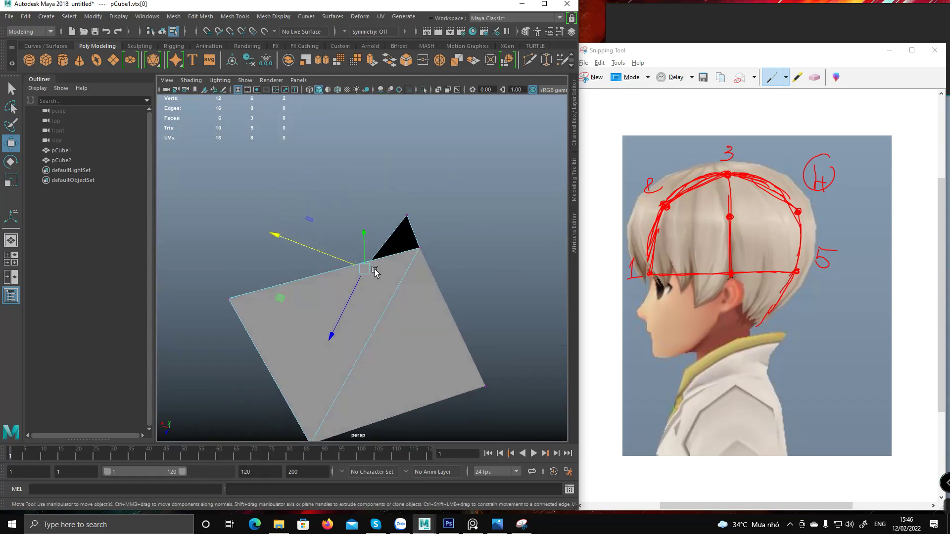
alt+drag(391, 216, 431, 290)
alt+drag(421, 248, 360, 313)
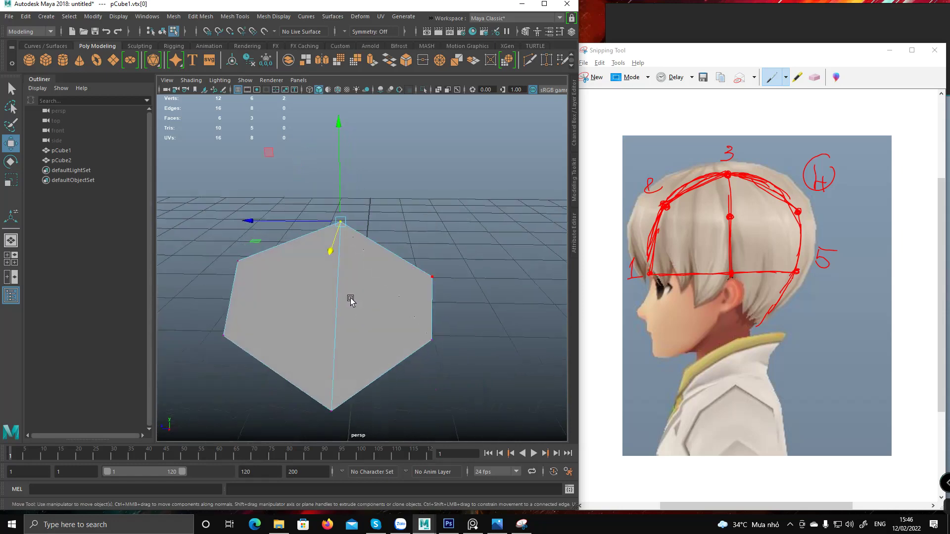
shift+right_drag(316, 271, 250, 272)
click(238, 261)
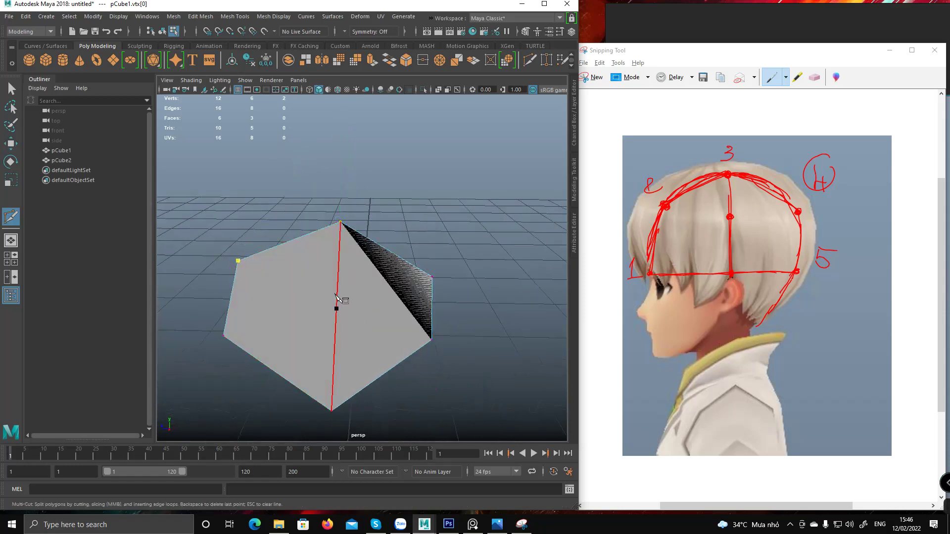
click(337, 292)
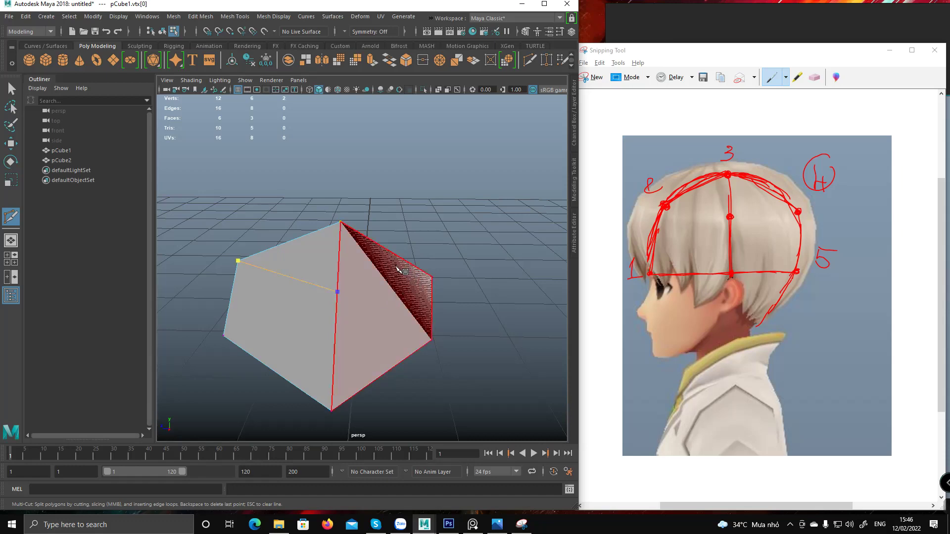
click(432, 277)
key(Return)
Move the new vertex on the middle vertical edge sideways, outward from the centre line, to widen the upper head.
alt+drag(458, 221, 484, 278)
key(w)
click(333, 276)
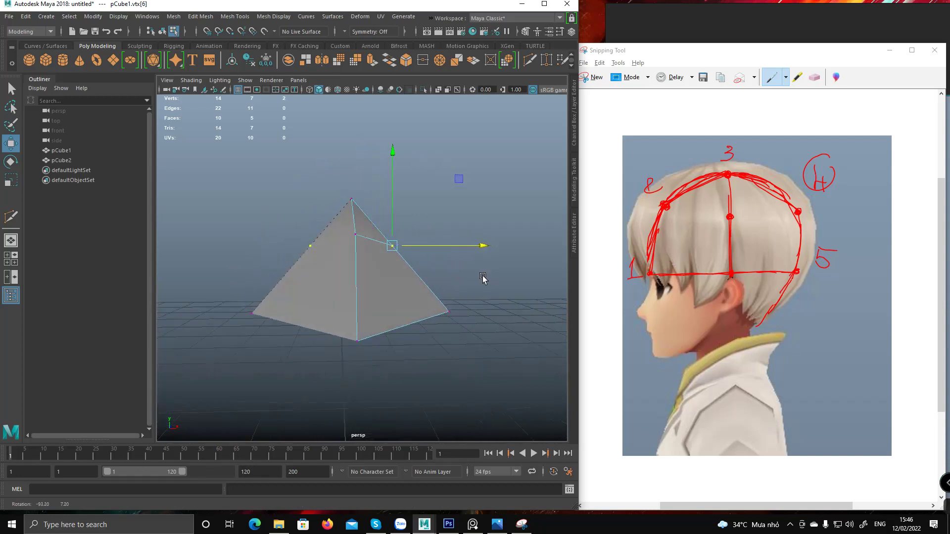
drag(465, 247, 358, 268)
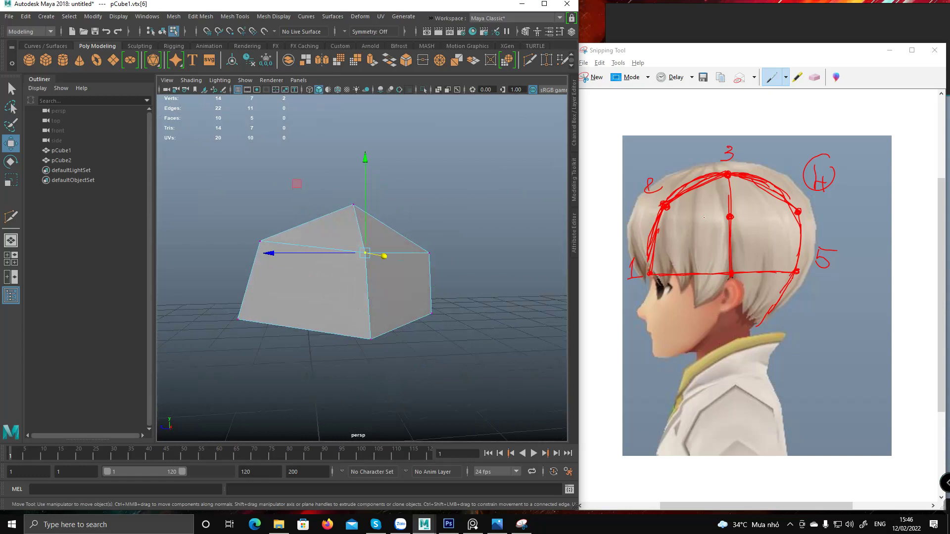
Draw red lines on the side snip connecting point 2 through the new middle point to point 4.
click(666, 206)
drag(700, 212, 797, 212)
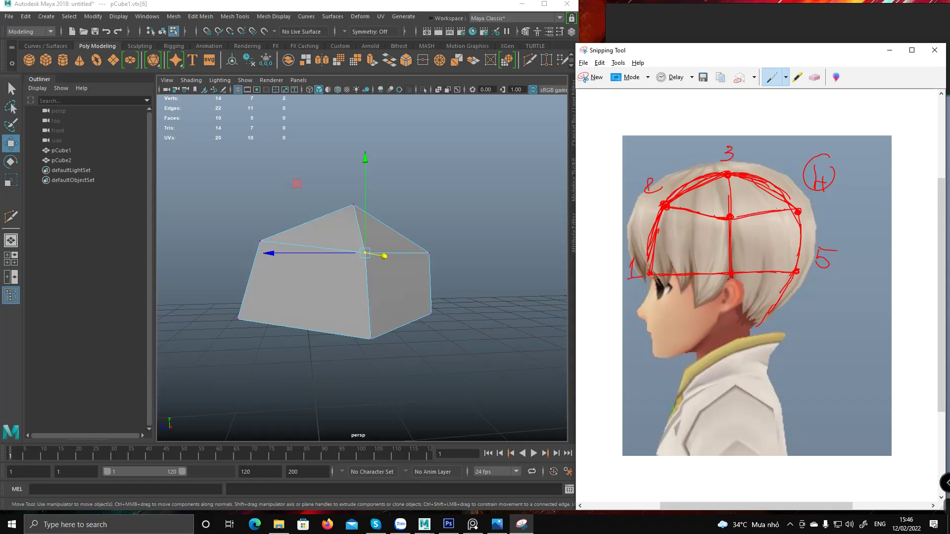
mouse_move(381, 272)
alt+mouse_down()
mouse_move(490, 288)
mouse_move(477, 246)
mouse_move(399, 272)
mouse_move(403, 299)
mouse_move(410, 237)
alt+mouse_up()
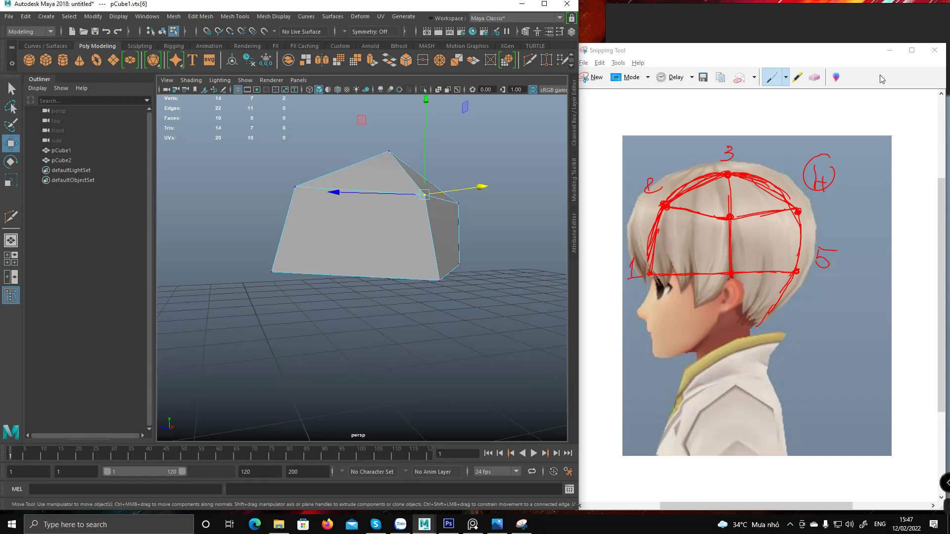
Put the snip away, bring the boy's front view into the widened reference window, and compare the head block with it.
click(889, 50)
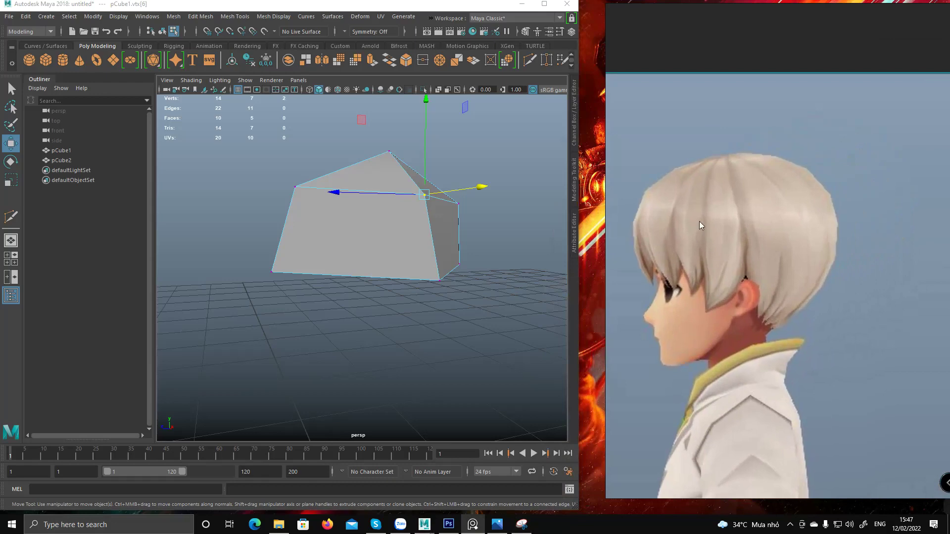
click(522, 525)
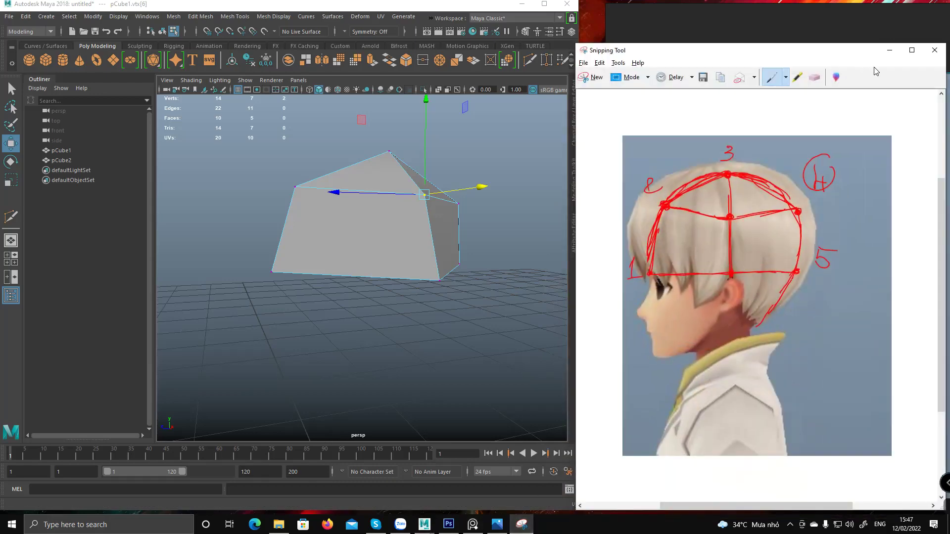
click(889, 50)
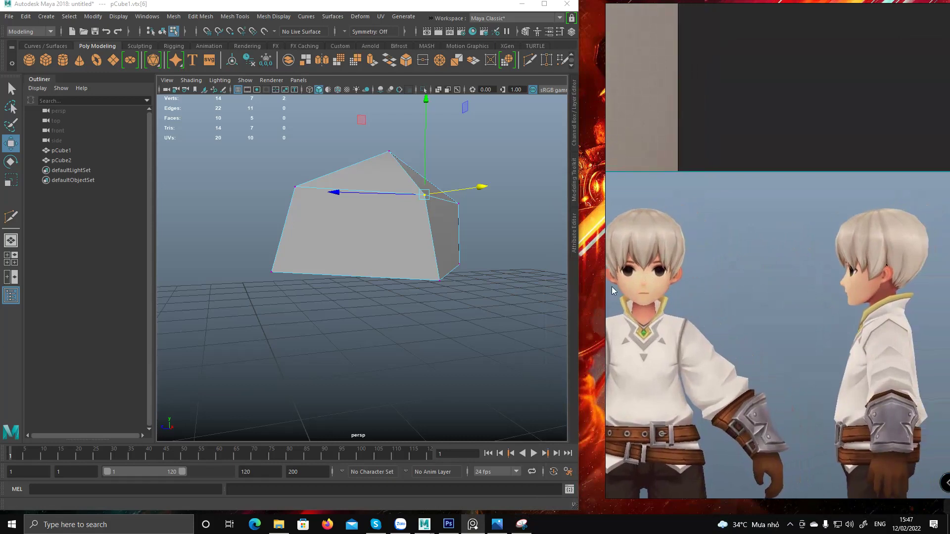
drag(606, 292, 581, 293)
alt+drag(418, 272, 465, 315)
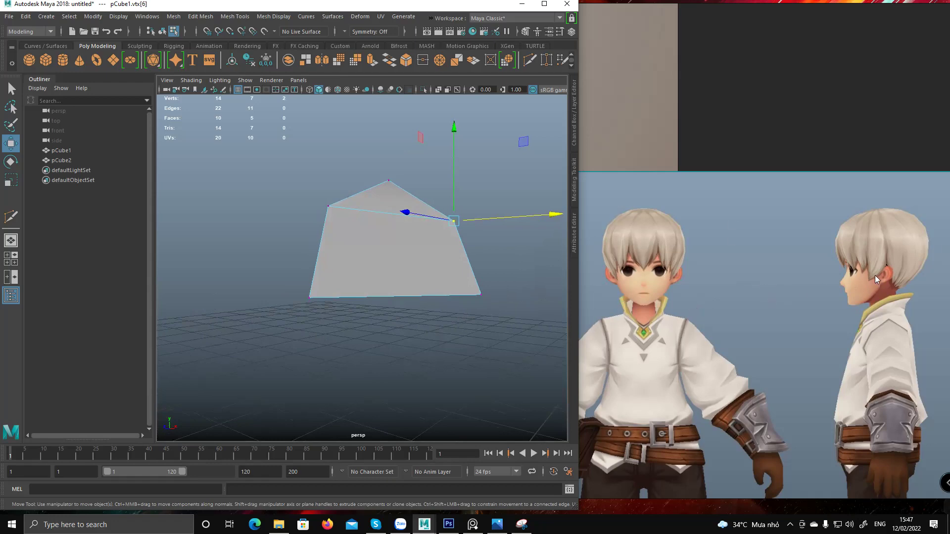
alt+drag(435, 269, 515, 411)
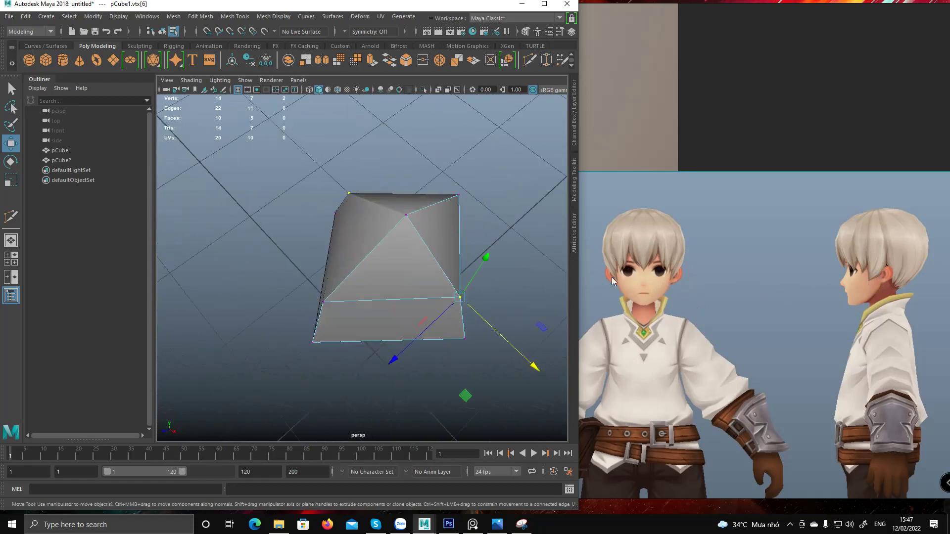
alt+drag(439, 373, 497, 292)
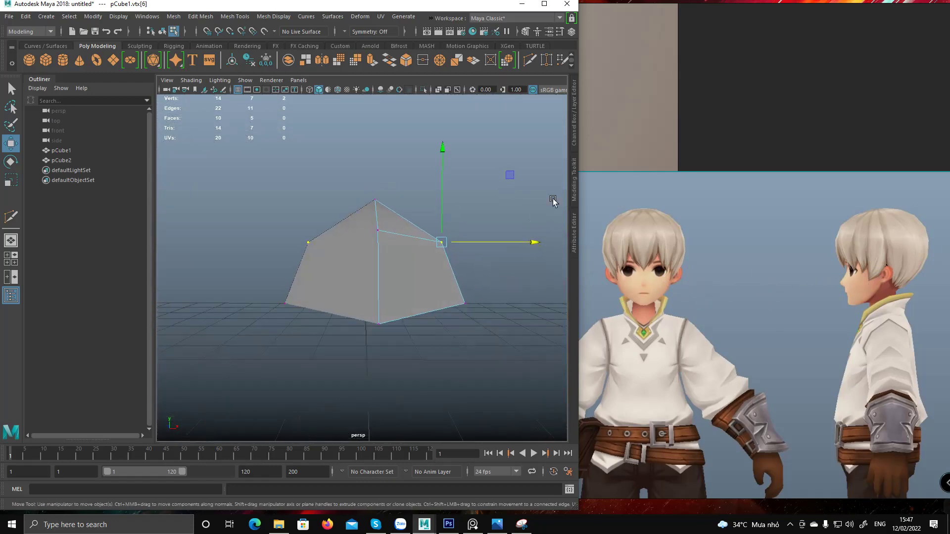
mouse_move(458, 244)
alt+mouse_down()
mouse_move(465, 261)
mouse_move(466, 242)
alt+mouse_up()
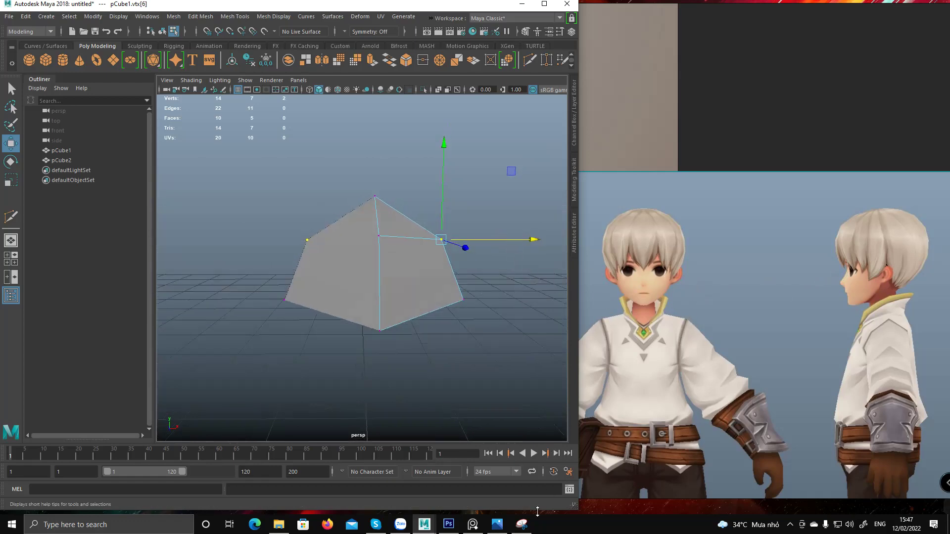
Capture the boy's small front-view head and shoulders in a new snip.
click(521, 524)
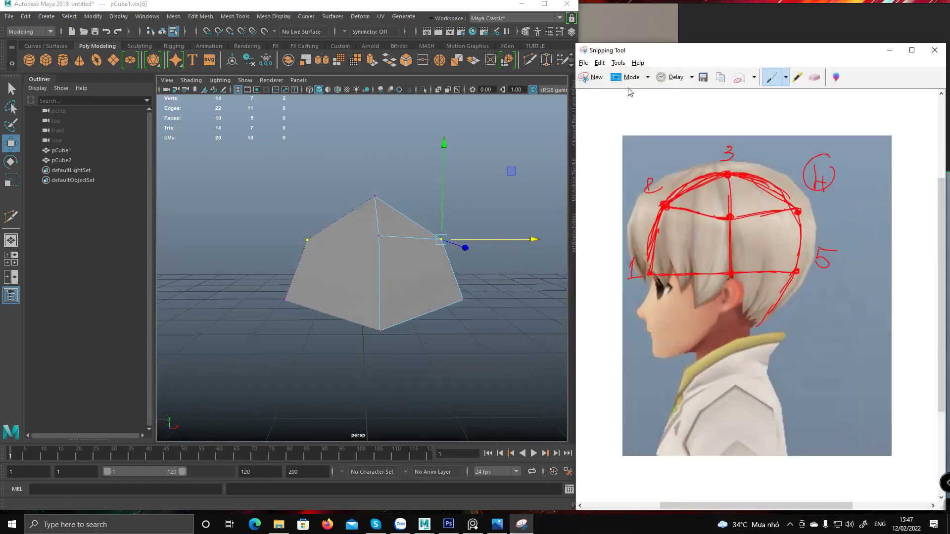
click(592, 78)
drag(587, 187, 731, 352)
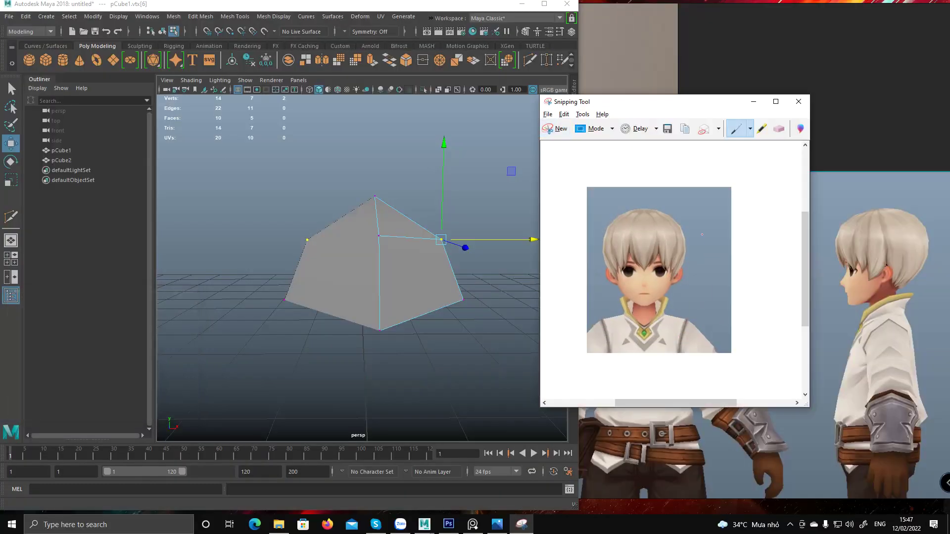
Enlarge the boy's front-view head in the reference and capture it with the shoulders in a fresh snip.
click(754, 101)
scroll(664, 263, up, 5)
scroll(708, 272, down, 2)
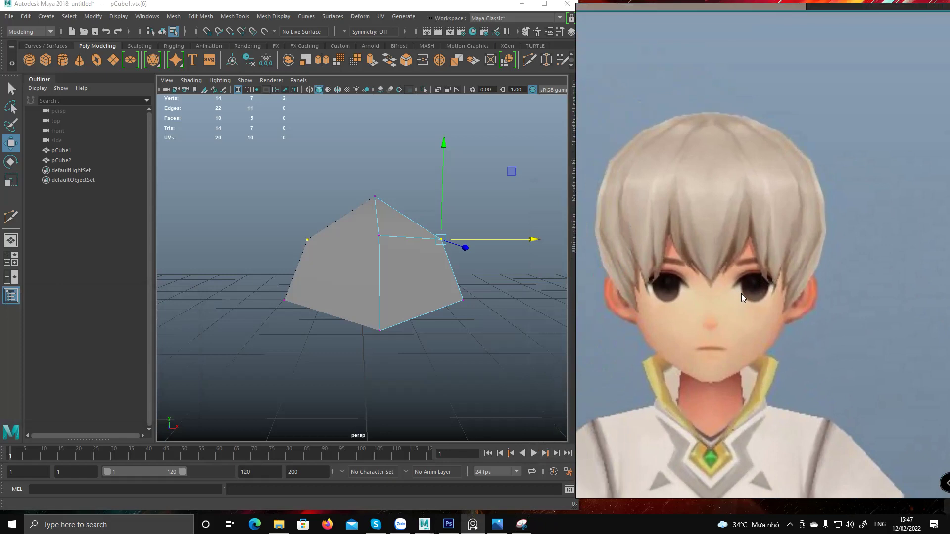
click(516, 524)
click(552, 130)
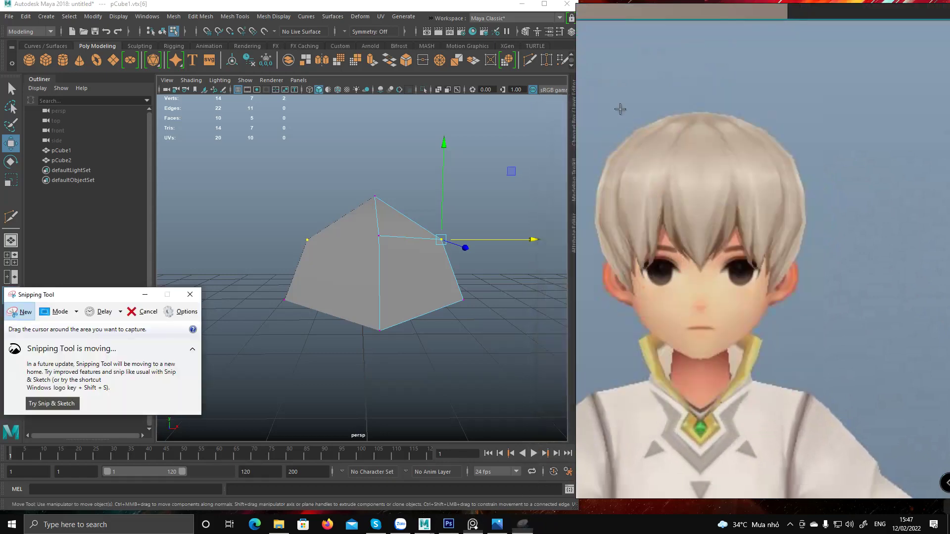
drag(586, 92, 900, 448)
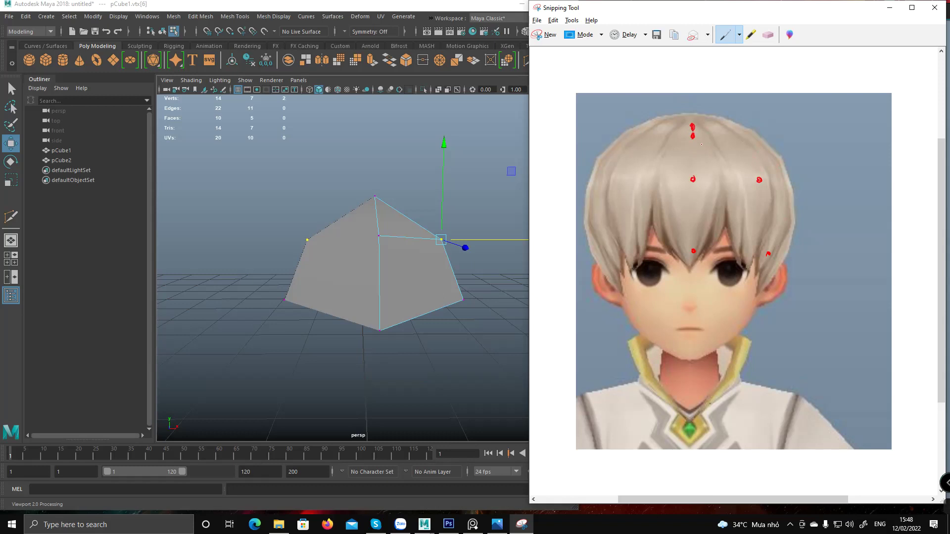
Connect the marked points on the front snip in red, outlining half the skull from crown to brow with two horizontal lines.
drag(719, 145, 756, 164)
mouse_move(693, 133)
mouse_down()
mouse_move(766, 182)
mouse_move(775, 240)
mouse_up()
drag(771, 201, 769, 260)
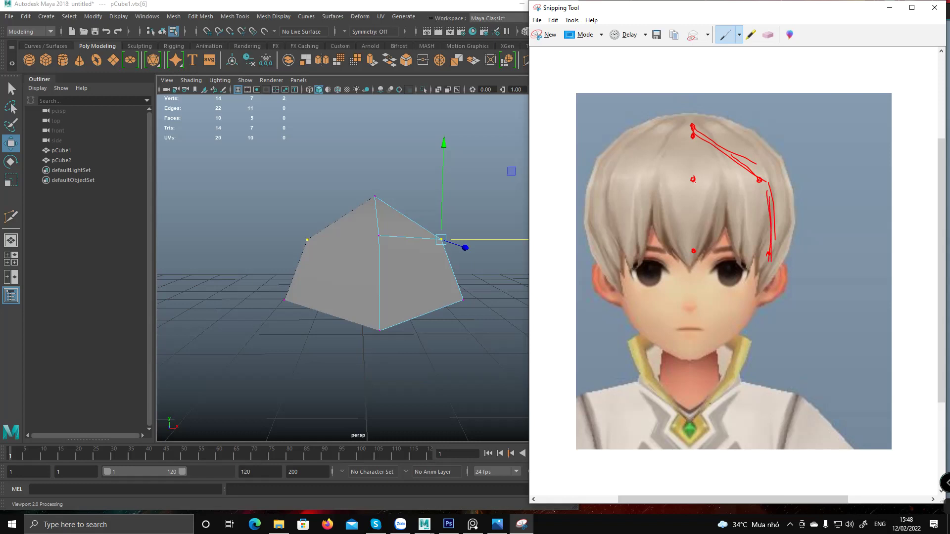
drag(741, 182, 770, 178)
mouse_move(693, 138)
mouse_down()
mouse_move(692, 239)
mouse_move(757, 254)
mouse_up()
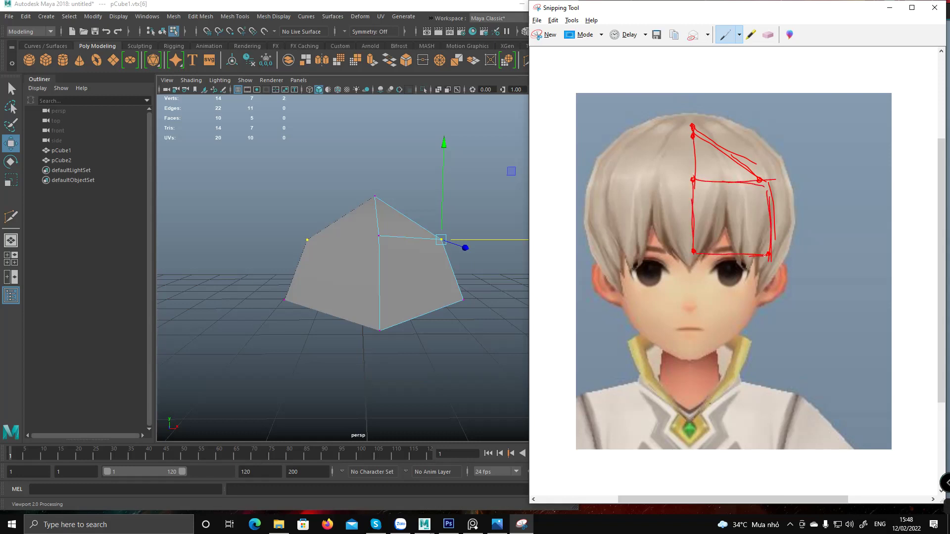
Mark nose-level points on the front snip and extend the half-face outline in red down the cheek and jaw to the chin.
alt+drag(397, 314, 446, 254)
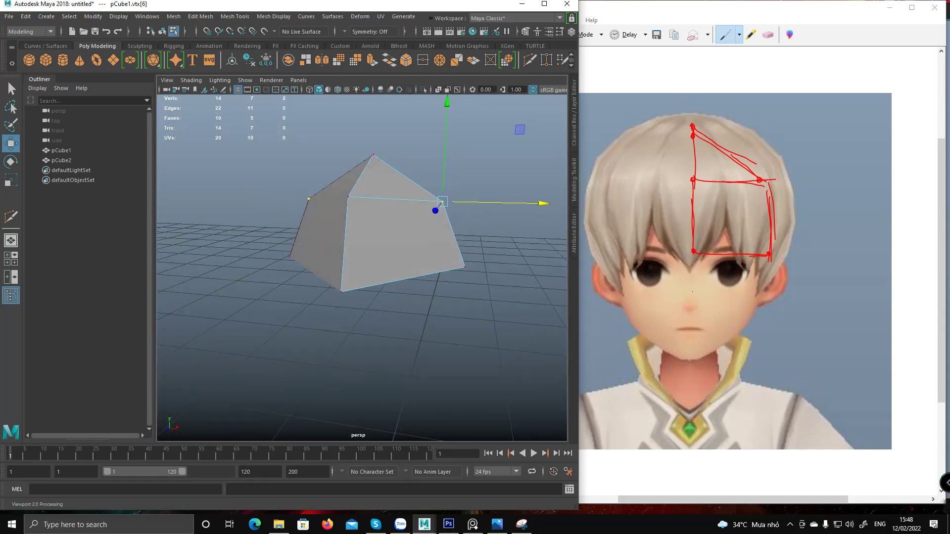
click(691, 296)
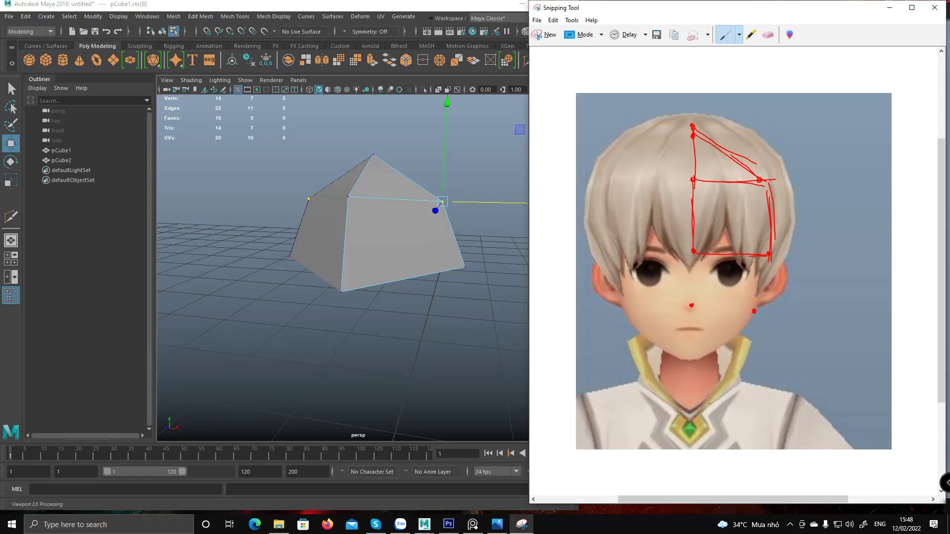
drag(769, 263, 760, 301)
drag(693, 252, 693, 363)
mouse_move(692, 306)
mouse_down()
mouse_move(746, 306)
mouse_move(735, 336)
mouse_up()
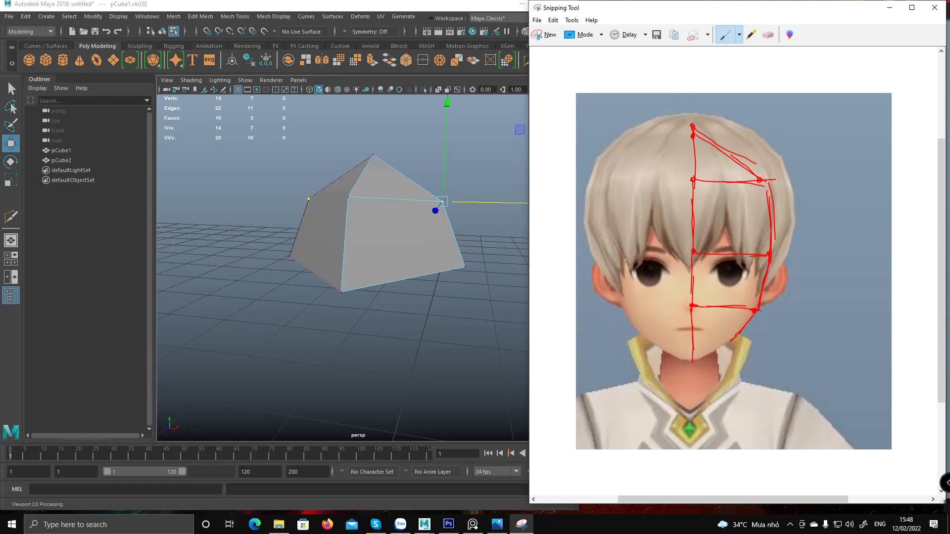
drag(693, 307, 725, 334)
In Maya, extrude the bottom face of the head block downward to start the lower face section.
alt+drag(414, 299, 446, 293)
key(F11)
click(410, 280)
alt+drag(478, 238, 445, 254)
key(ctrl+e)
In the front view, adjust the position of the crown vertices and nudge the upper side vertex slightly outward.
key(space)
key(space)
alt+middle_drag(346, 308, 339, 344)
key(F9)
drag(290, 146, 403, 232)
alt+middle_drag(352, 161, 358, 176)
drag(358, 176, 361, 186)
click(390, 249)
drag(432, 247, 437, 247)
alt+middle_drag(426, 282, 429, 255)
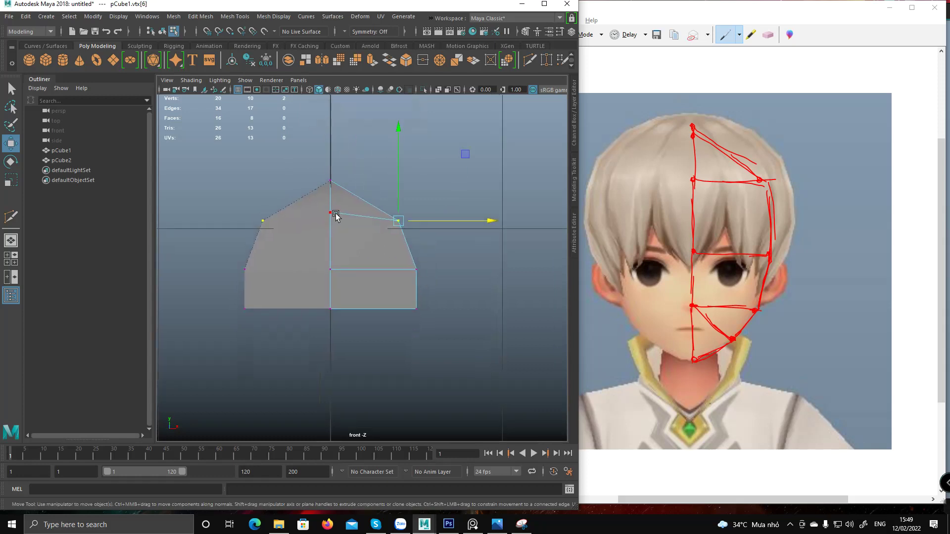
Extrude the bottom faces of the head mesh downward to add a lower section in the front view.
alt+middle_drag(381, 317, 382, 296)
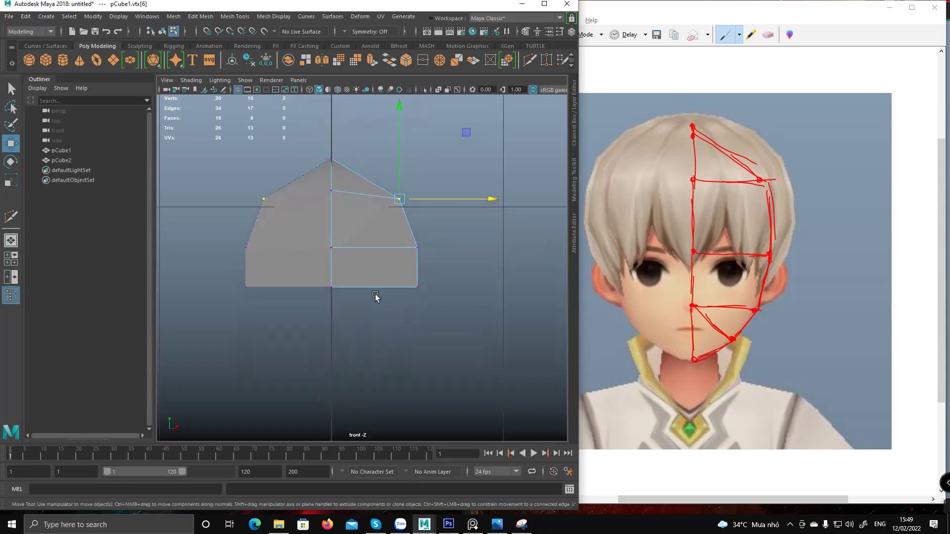
drag(365, 265, 457, 290)
key(F11)
shift+drag(370, 244, 446, 366)
Move the lower side vertices inward and pull the bottom centre vertices down to form a pointed chin.
key(F9)
middle_drag(477, 265, 456, 259)
drag(456, 257, 452, 257)
drag(319, 319, 345, 350)
drag(331, 292, 332, 305)
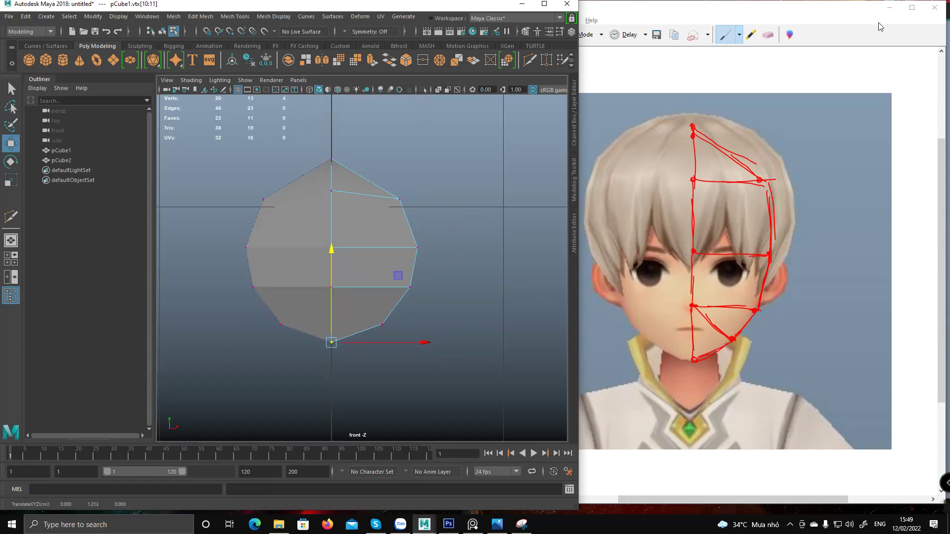
Minimise the annotated front-view snip and pan the reference image to the character's side profile.
click(889, 7)
middle_drag(820, 254, 601, 242)
middle_drag(891, 260, 593, 260)
Delete the triangular faces closing the underside of the head mesh, working in the perspective view.
alt+middle_drag(427, 272, 396, 327)
key(space)
key(space)
key(space)
alt+drag(497, 194, 315, 284)
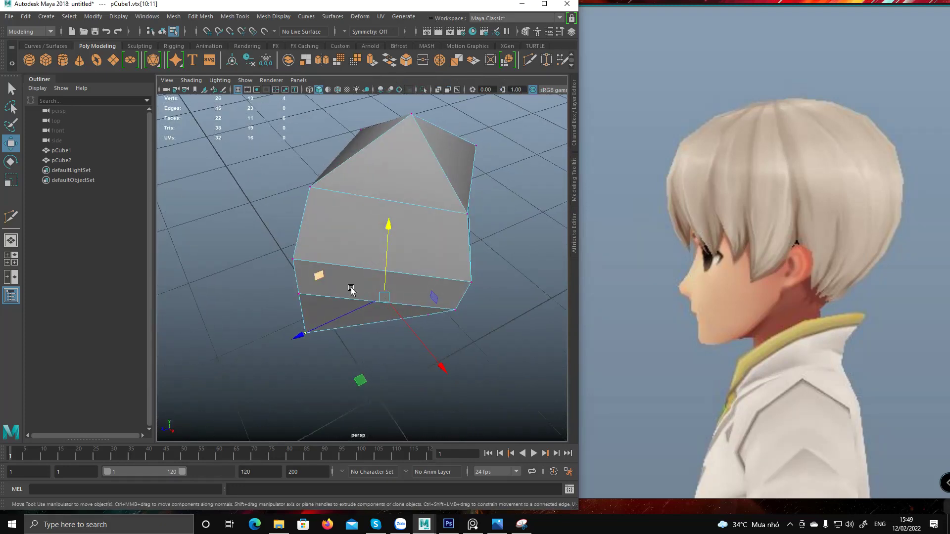
alt+drag(416, 322, 414, 255)
key(q)
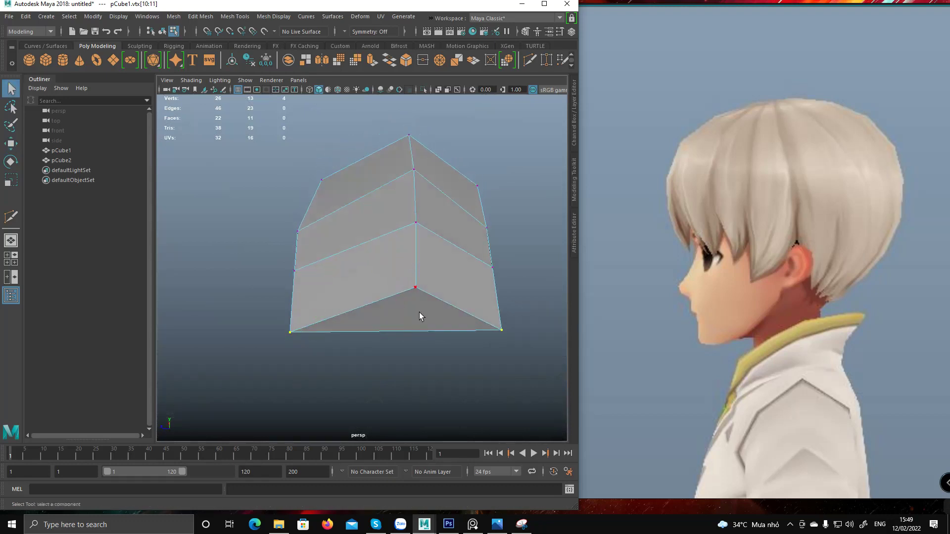
key(F11)
click(406, 319)
alt+drag(420, 358, 471, 364)
mouse_move(460, 261)
alt+mouse_down()
mouse_move(419, 322)
mouse_move(395, 334)
alt+mouse_up()
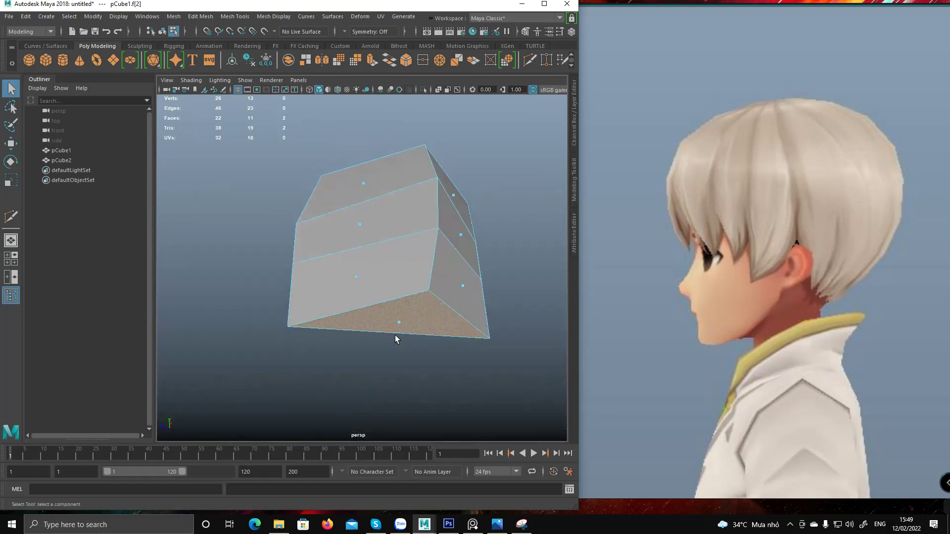
alt+drag(402, 299, 490, 300)
alt+drag(420, 287, 391, 356)
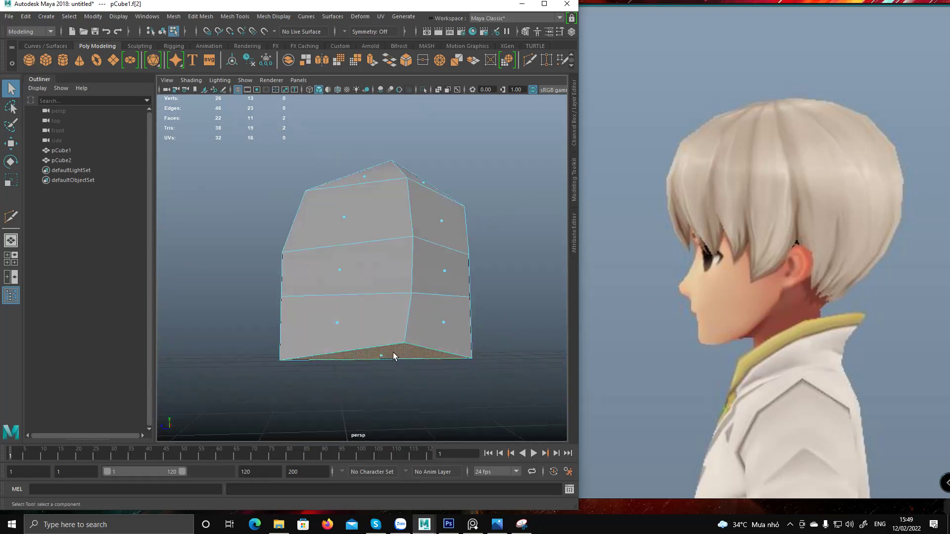
key(Delete)
Delete the interior faces along the centre plane of the head so both halves are hollow.
alt+drag(399, 365, 397, 289)
double_click(397, 289)
key(Delete)
alt+drag(423, 335, 495, 322)
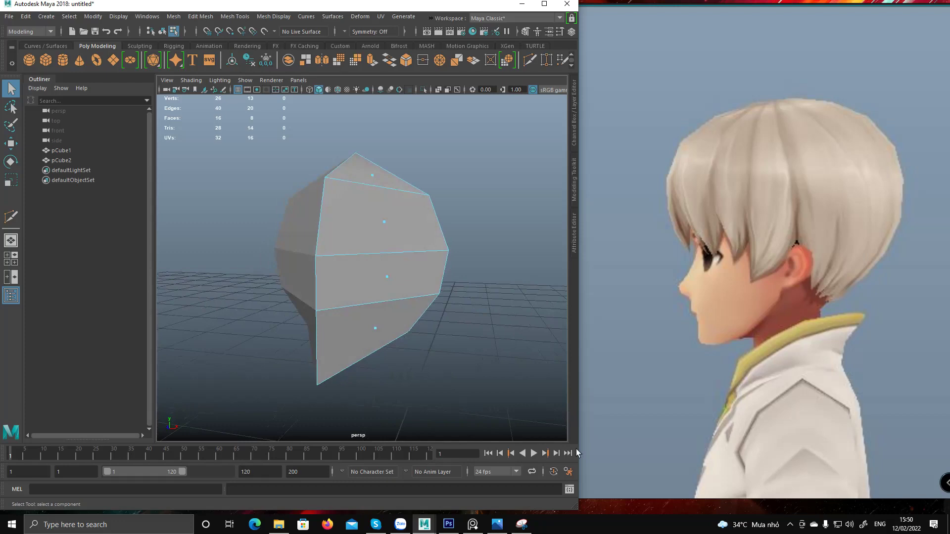
Capture the side-view reference in Snipping Tool and draw the jawline from chin to ear in red.
click(524, 527)
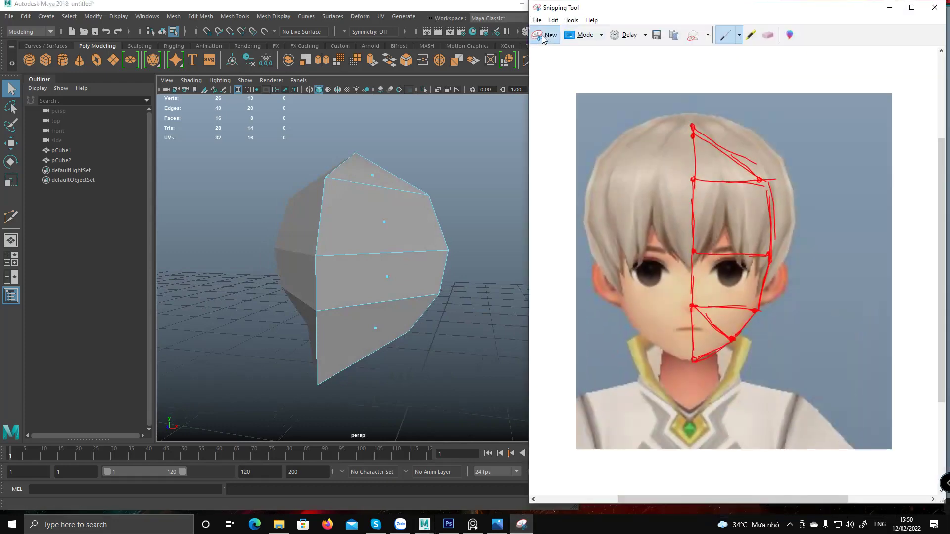
click(546, 35)
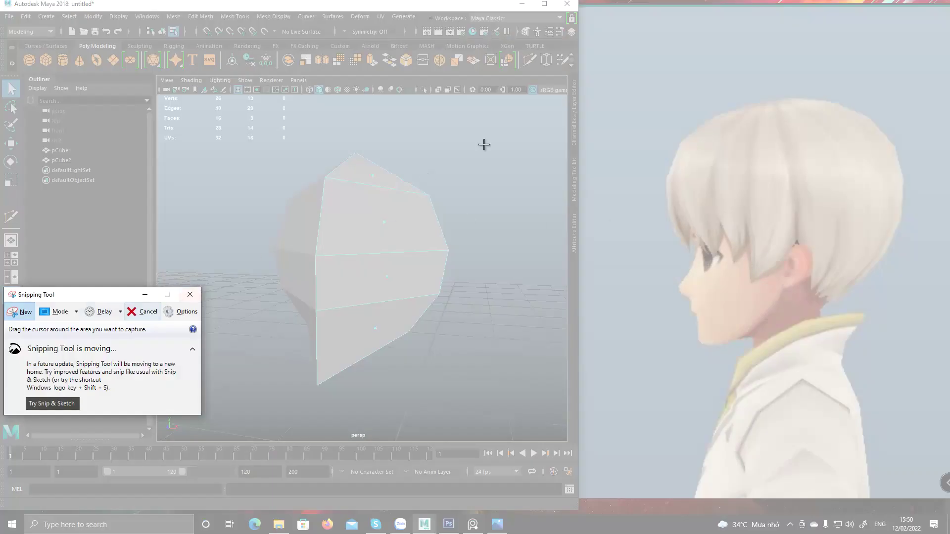
drag(494, 69, 894, 497)
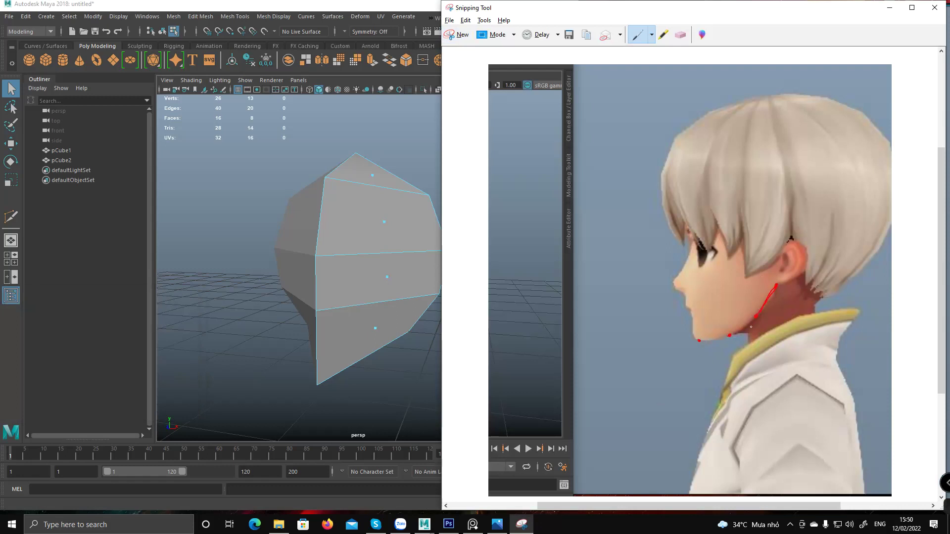
drag(731, 335, 749, 321)
Draw the nape line and the skull outline in red on the side-view snip.
click(366, 294)
alt+drag(360, 292, 255, 289)
alt+drag(339, 306, 405, 292)
alt+drag(379, 338, 391, 335)
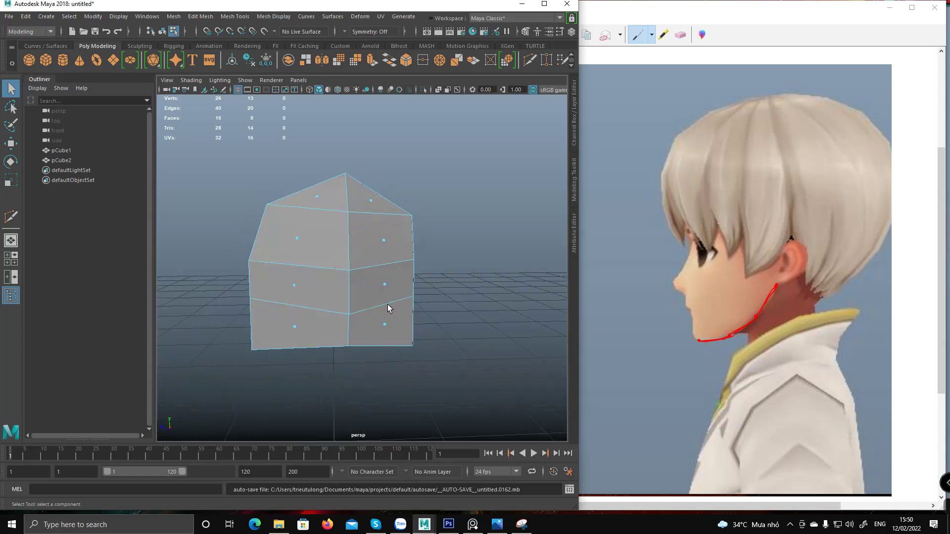
click(784, 278)
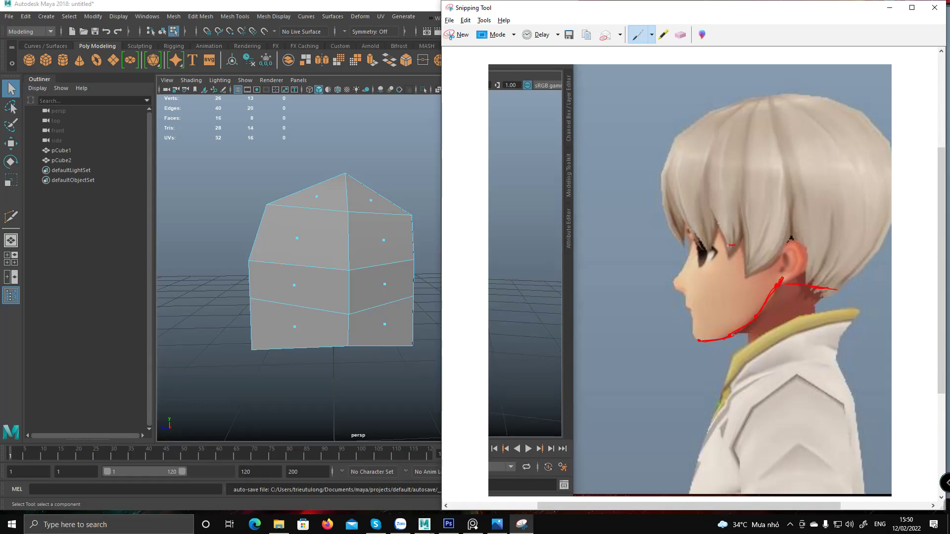
mouse_move(690, 189)
mouse_down()
mouse_move(724, 139)
mouse_move(819, 125)
mouse_move(871, 157)
mouse_up()
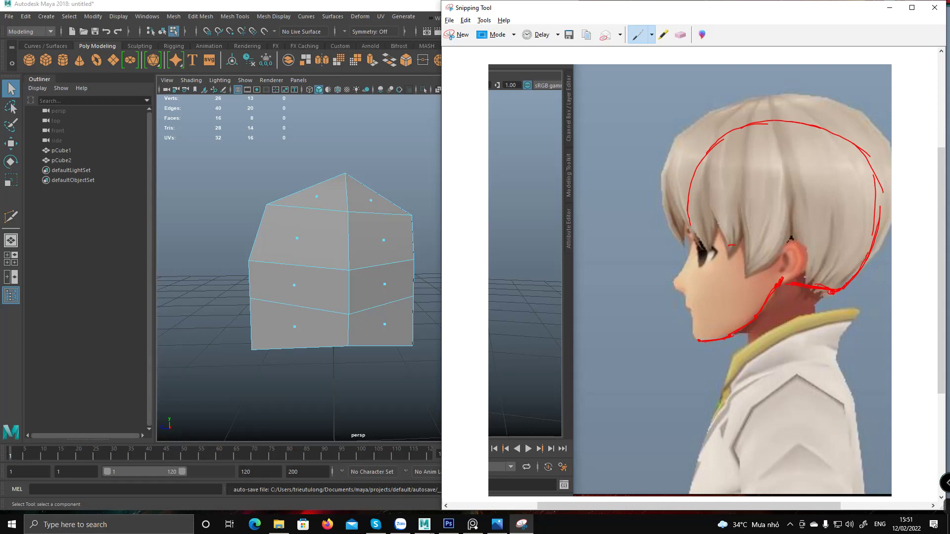
Delete the lowest faces at the back of the head mesh in Maya to open the neck area.
alt+drag(335, 318, 465, 344)
alt+drag(499, 385, 497, 379)
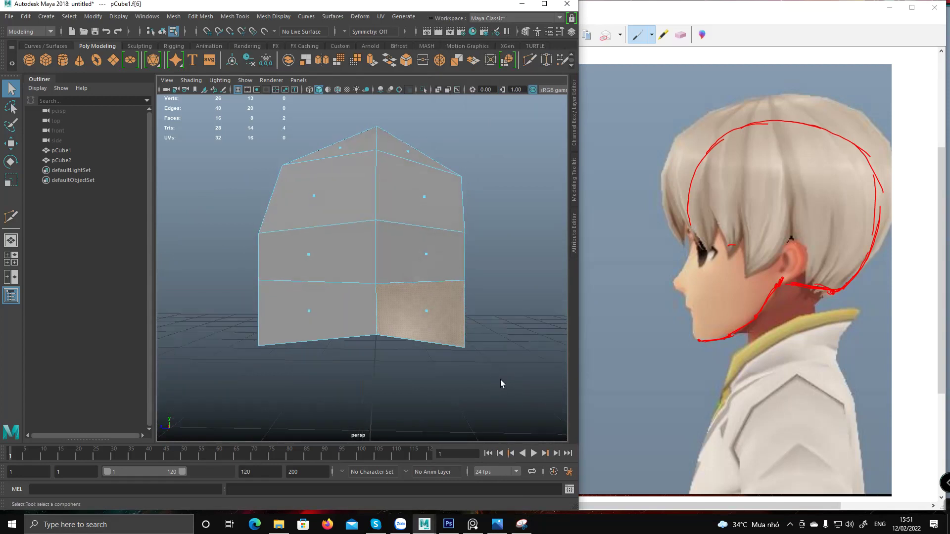
key(Delete)
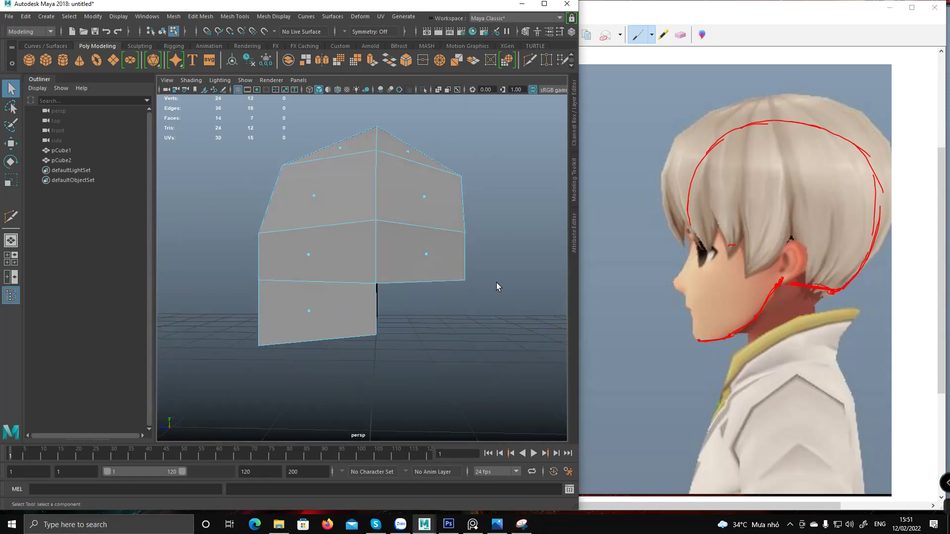
Move the rear jaw vertices forward and slightly up in the side view to slope the jaw toward the ear.
key(F9)
drag(349, 311, 431, 352)
key(w)
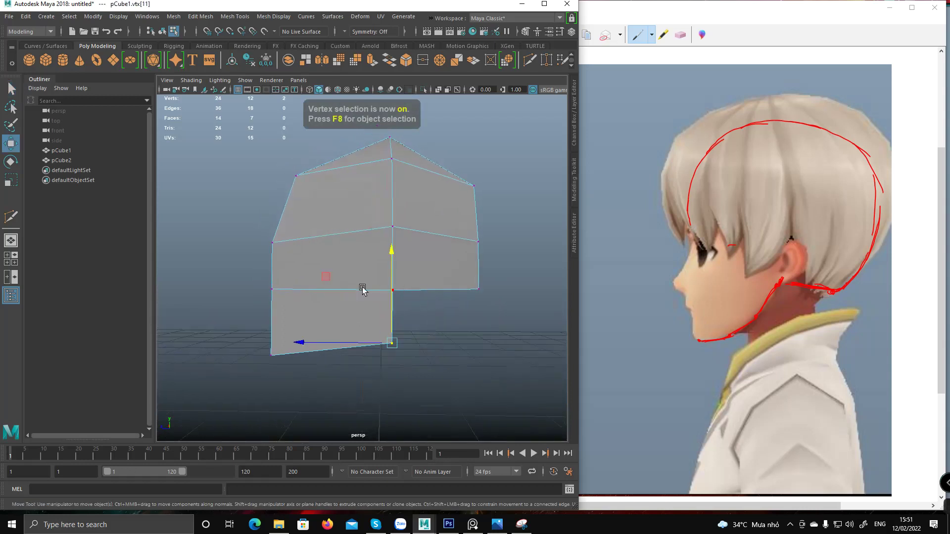
middle_drag(324, 275, 318, 278)
drag(318, 276, 289, 274)
alt+middle_drag(335, 281, 295, 285)
alt+drag(295, 287, 409, 316)
key(space)
key(space)
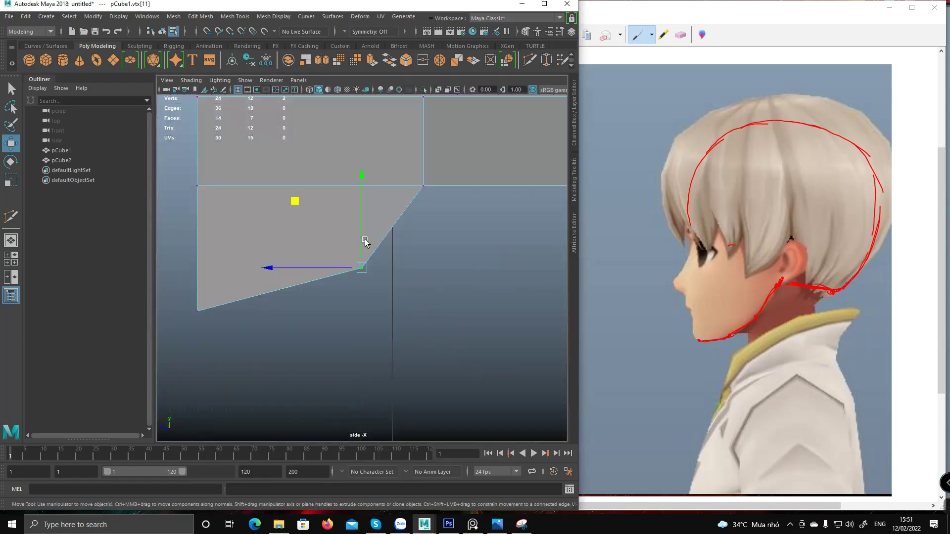
scroll(356, 239, down, 3)
scroll(339, 268, up, 6)
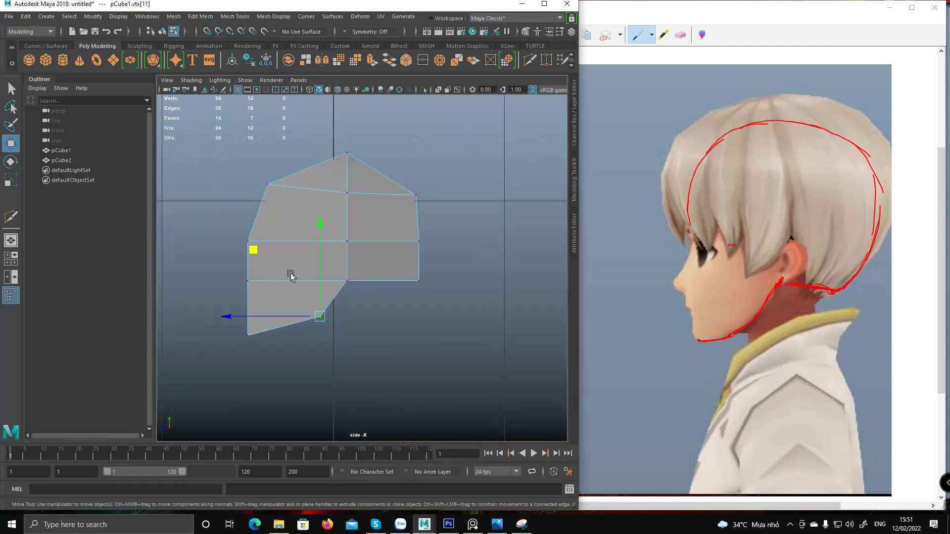
drag(258, 249, 259, 247)
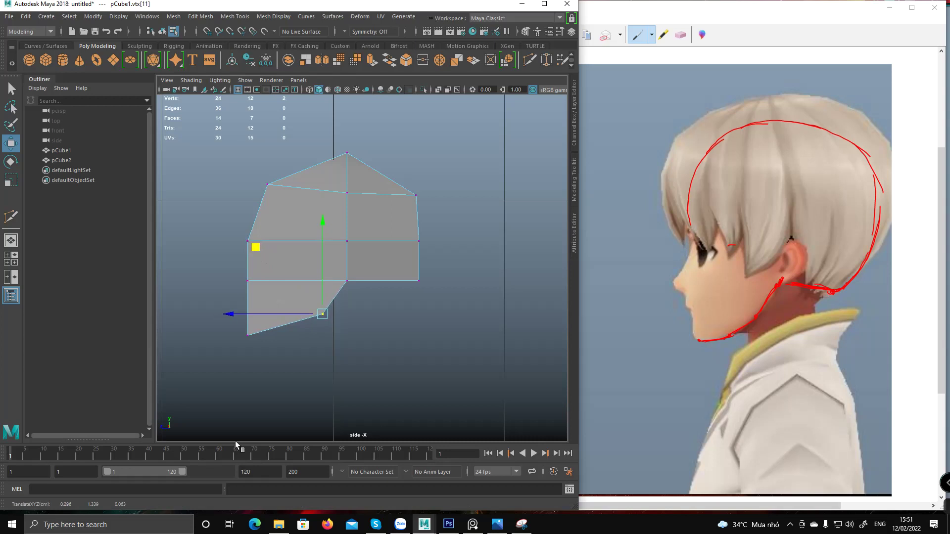
Round the back of the head by moving its lower vertex inward and its middle and upper vertices outward.
drag(395, 265, 465, 315)
drag(379, 284, 369, 283)
drag(393, 227, 429, 250)
drag(360, 244, 373, 244)
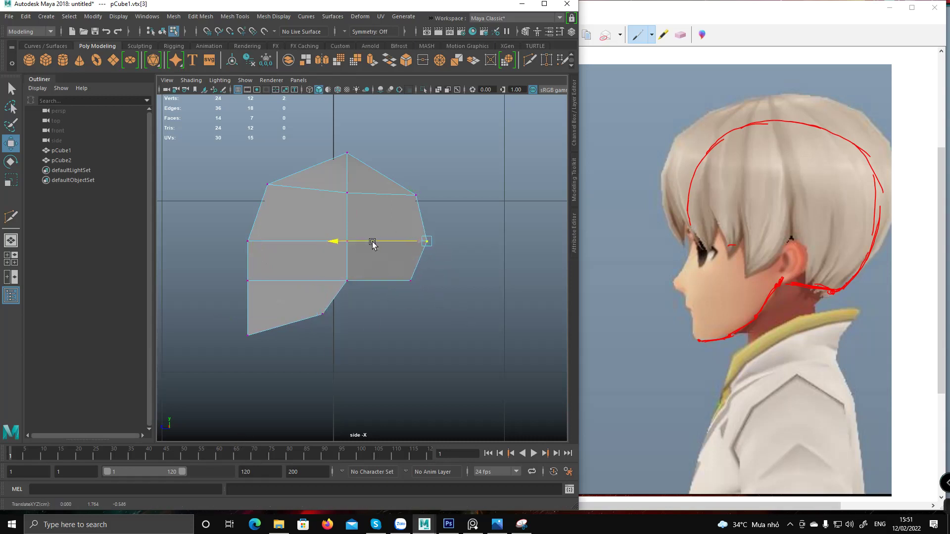
drag(402, 181, 428, 205)
drag(369, 197, 375, 197)
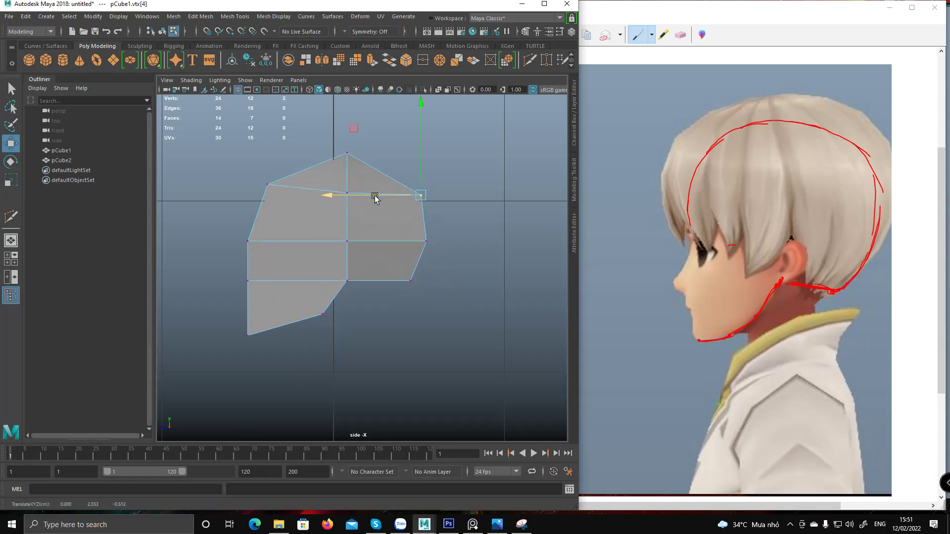
Move the lowest vertex at the back of the head farther forward and slightly down.
drag(256, 166, 290, 201)
alt+middle_drag(356, 316, 354, 329)
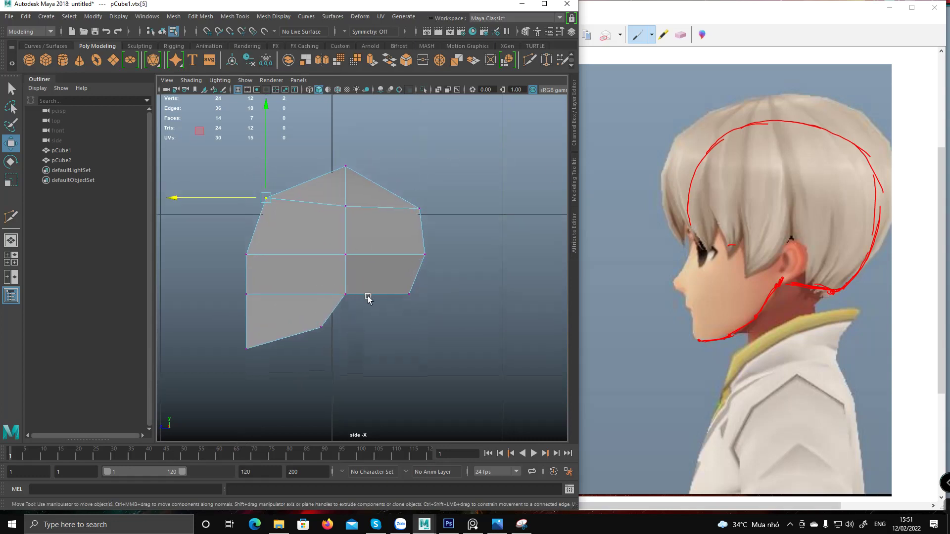
click(407, 295)
drag(363, 296, 350, 296)
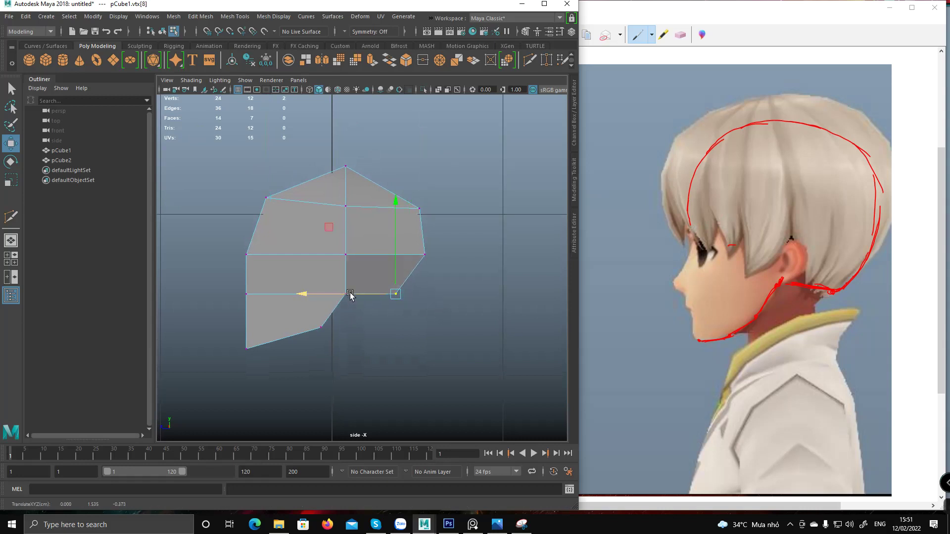
alt+middle_drag(399, 270, 382, 317)
drag(317, 276, 312, 283)
Move the middle vertex at the back of the head forward and slightly down.
alt+middle_drag(327, 415, 334, 333)
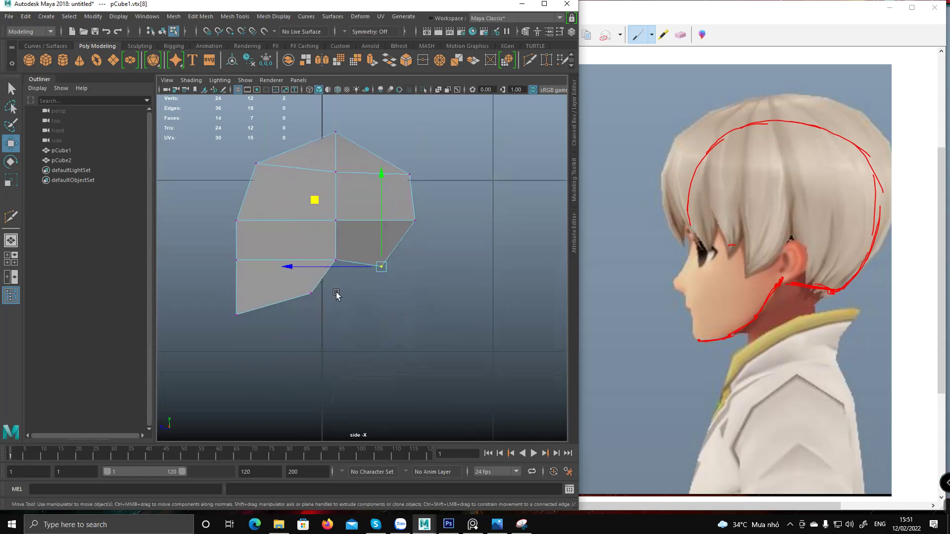
click(410, 220)
drag(381, 221, 366, 224)
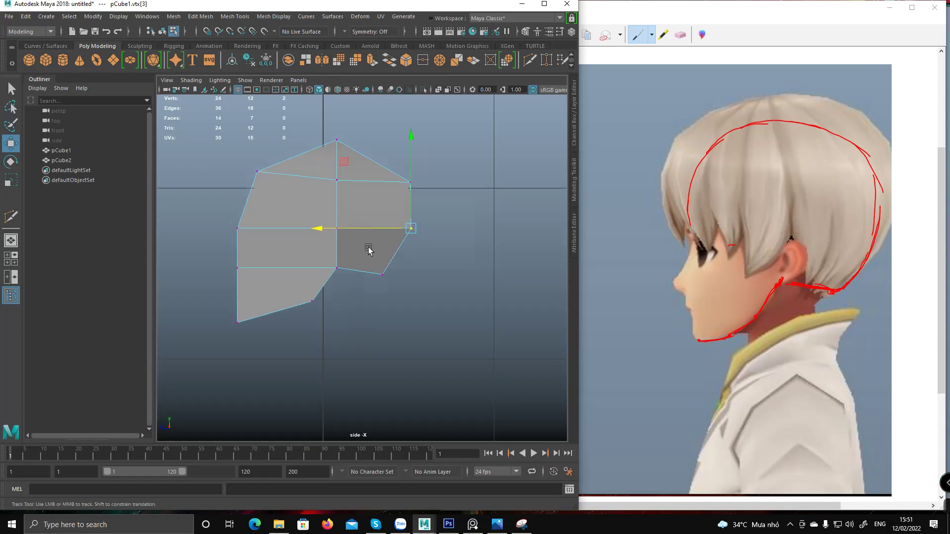
alt+middle_drag(387, 202, 365, 288)
drag(321, 239, 320, 246)
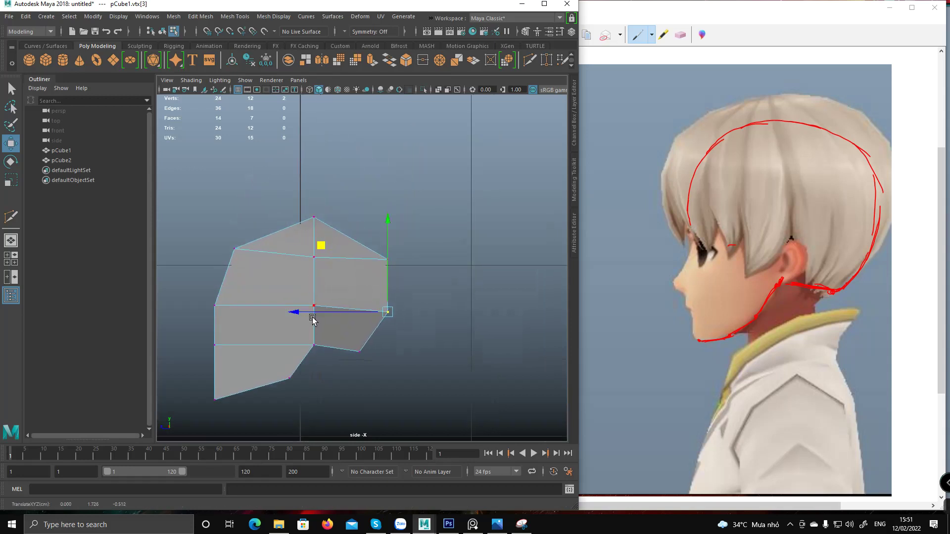
Nudge the rear jaw vertices slightly forward and down to follow the sketched jawline.
alt+middle_drag(305, 349, 330, 292)
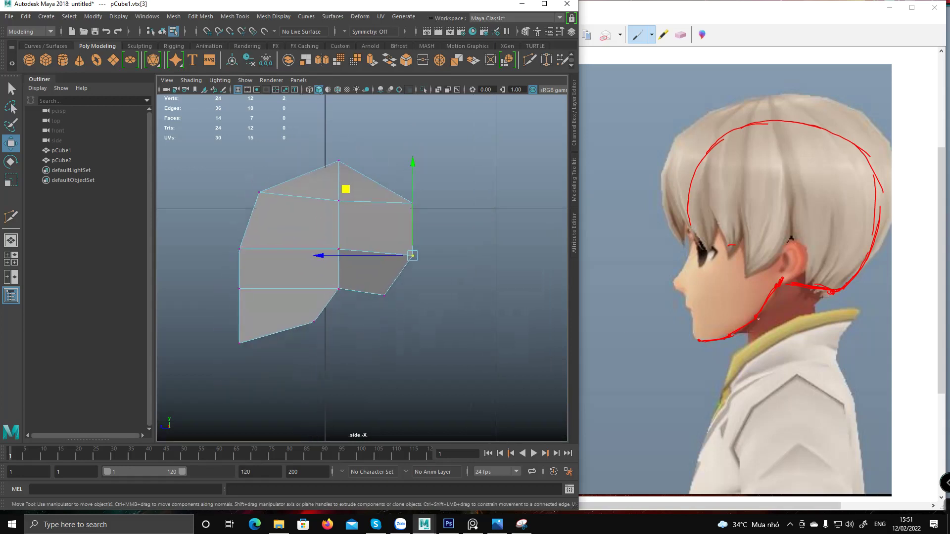
alt+middle_drag(429, 297, 433, 298)
click(317, 324)
drag(250, 259, 248, 264)
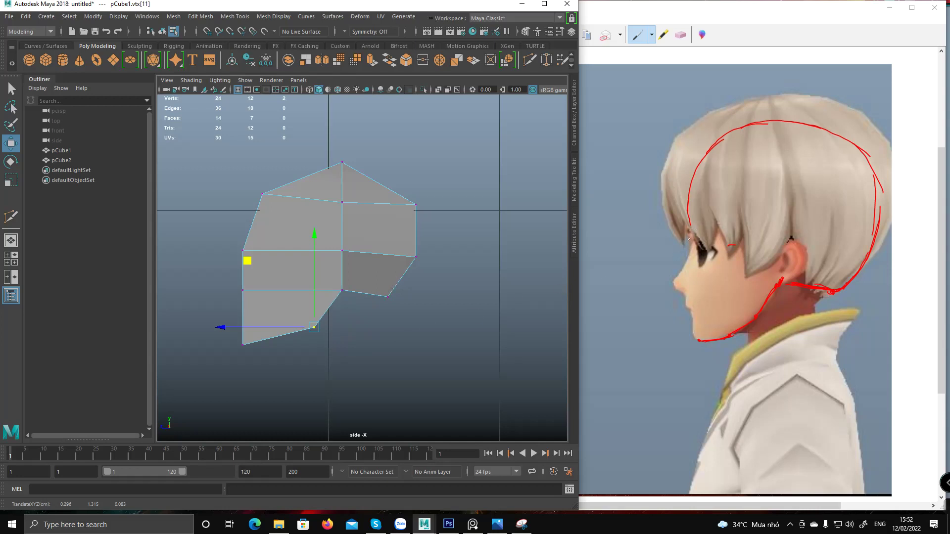
Sketch the face profile, the brow and cheek lines and the ear edge with vertex dots on the side-view snip.
click(691, 230)
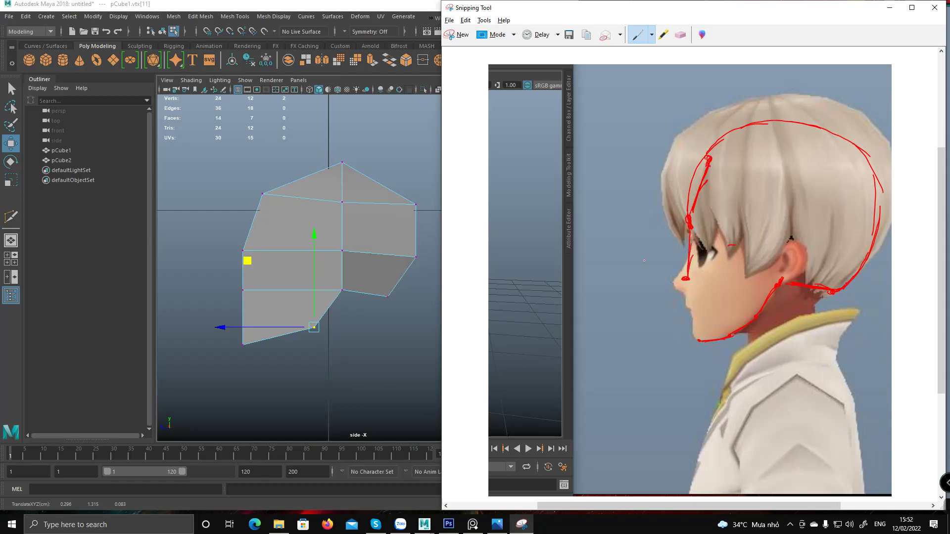
drag(694, 222, 783, 223)
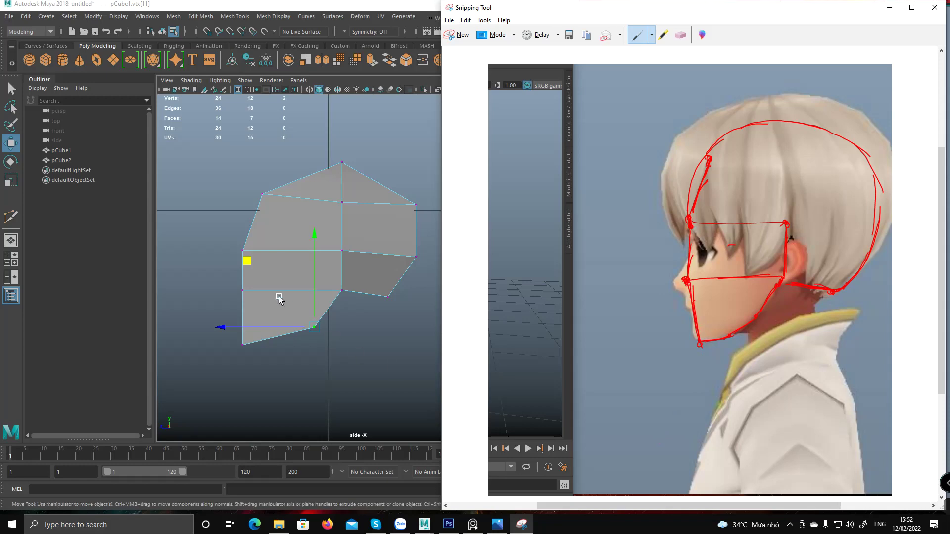
Examine the front of the head mesh from several angles in the perspective view.
alt+middle_drag(303, 292, 299, 320)
alt+drag(299, 320, 302, 240)
key(space)
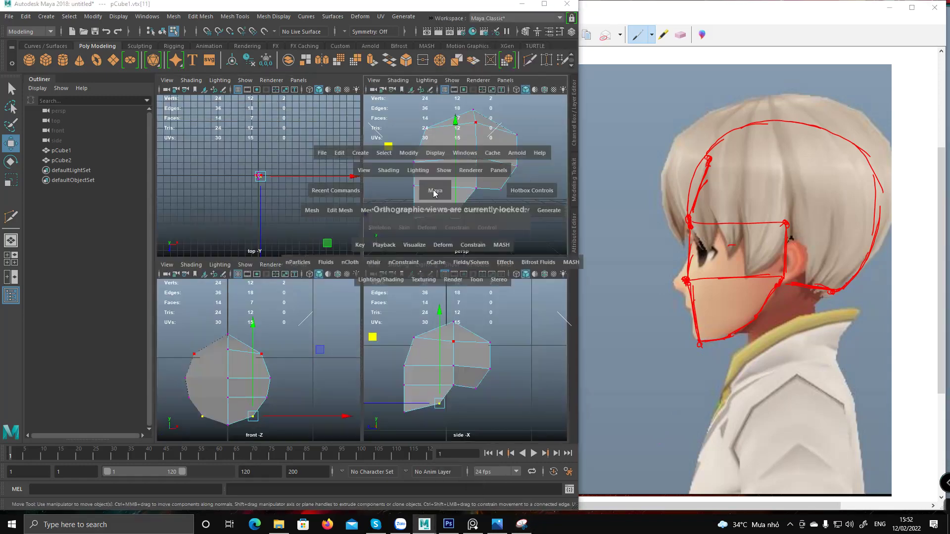
key(space)
alt+drag(407, 223, 407, 281)
alt+middle_drag(407, 281, 413, 303)
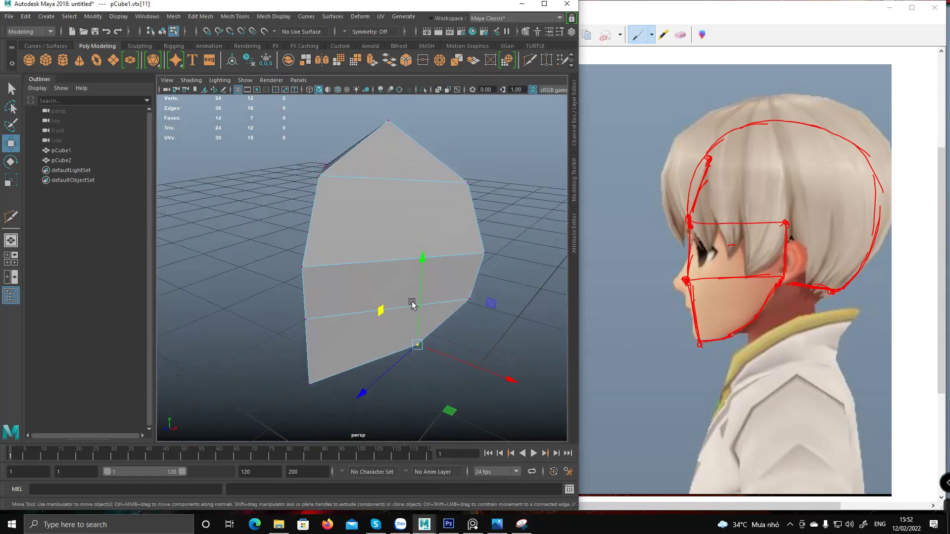
alt+middle_drag(371, 347, 366, 322)
alt+drag(366, 322, 339, 363)
alt+middle_drag(339, 363, 349, 316)
alt+right_drag(349, 318, 325, 329)
alt+drag(325, 329, 356, 270)
alt+drag(371, 163, 379, 195)
Multi-Cut the front half of the face from the jaw vertex through the three horizontal edges to the crown.
key(q)
shift+right_drag(379, 195, 329, 193)
click(303, 172)
alt+drag(357, 160, 364, 206)
alt+drag(356, 136, 348, 153)
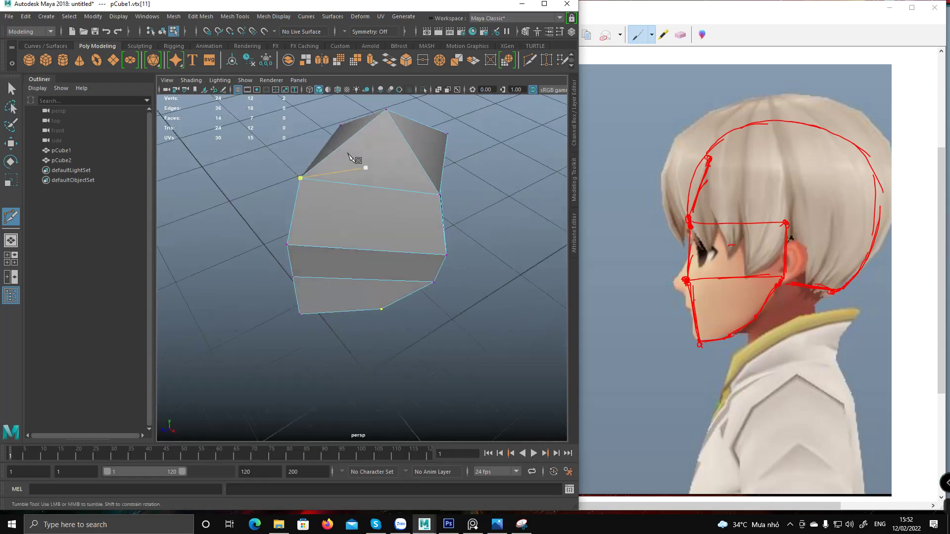
alt+drag(345, 258, 383, 312)
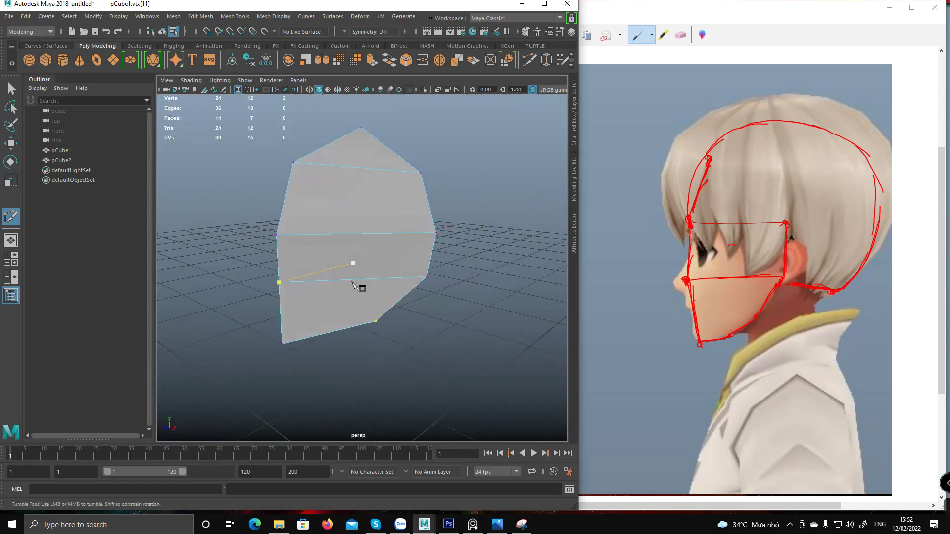
click(355, 263)
click(357, 233)
click(358, 167)
click(361, 128)
right_click(358, 151)
Move the upper vertex of the new cut to round out the forehead.
alt+drag(358, 168, 465, 292)
key(q)
click(354, 176)
key(w)
drag(503, 330, 475, 281)
Move the middle and lower vertices of the new cut outward to round the face at the brow and cheek.
click(419, 221)
alt+drag(506, 218, 485, 259)
drag(517, 286, 540, 301)
alt+drag(526, 297, 445, 329)
click(382, 287)
click(460, 298)
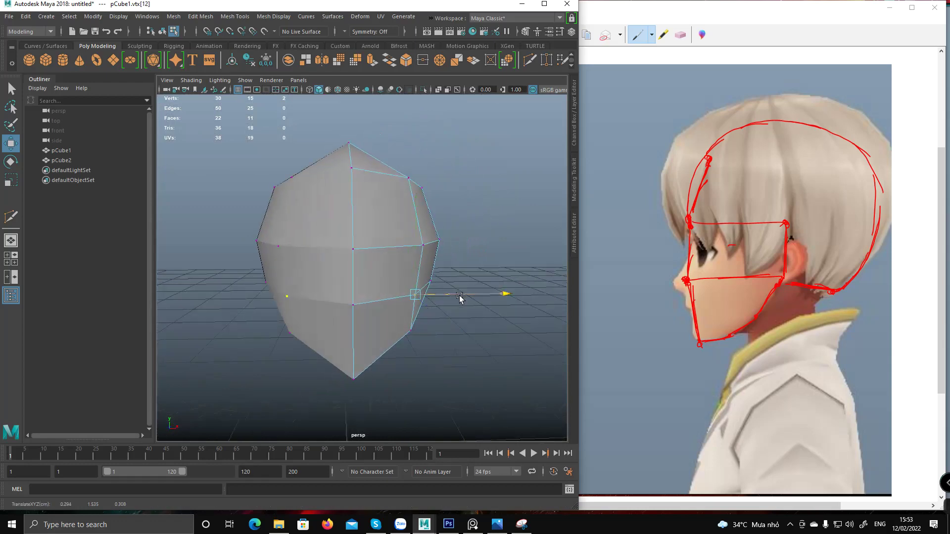
Move the jaw corner vertex along the depth axis to shape the underside of the face.
alt+drag(444, 287, 372, 358)
click(397, 314)
drag(432, 382, 407, 345)
drag(355, 327, 457, 281)
alt+right_drag(457, 280, 396, 282)
alt+drag(396, 282, 365, 320)
alt+middle_drag(364, 320, 361, 302)
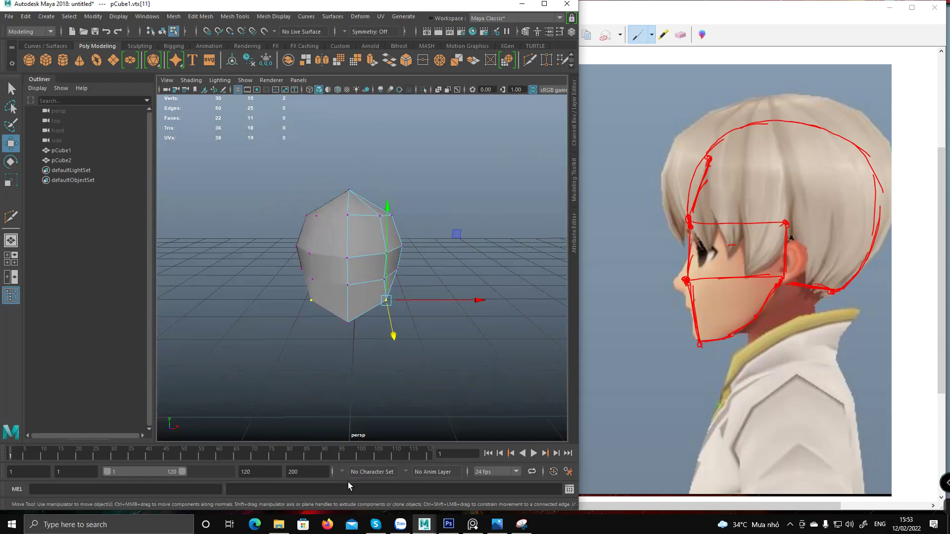
alt+drag(363, 351, 354, 296)
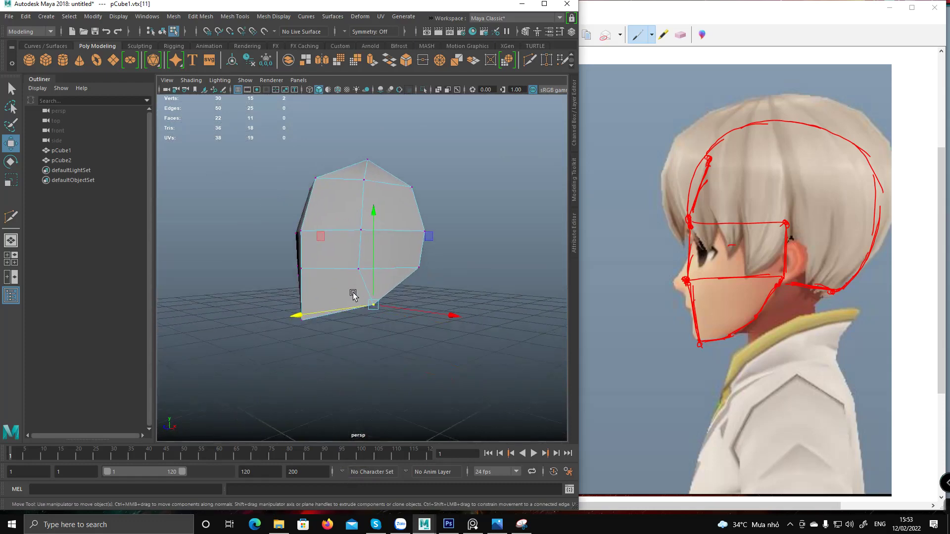
Mark points along the jaw curve on the side reference snip and Multi-Cut from the cheek vertex to the lower jaw edge.
click(752, 305)
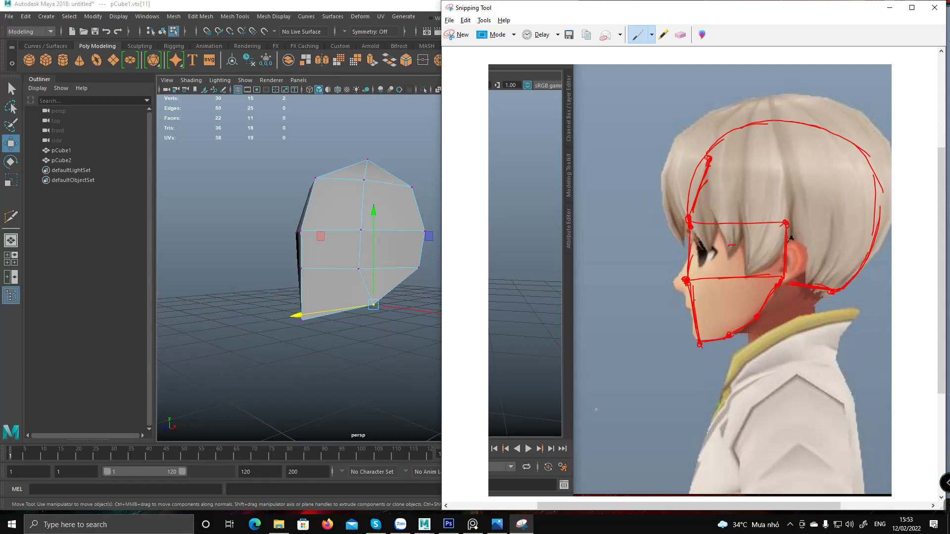
alt+right_drag(314, 299, 328, 297)
mouse_move(329, 297)
alt+mouse_down()
mouse_move(352, 314)
mouse_move(334, 304)
alt+mouse_up()
key(q)
shift+right_drag(349, 296, 280, 297)
alt+drag(345, 292, 322, 300)
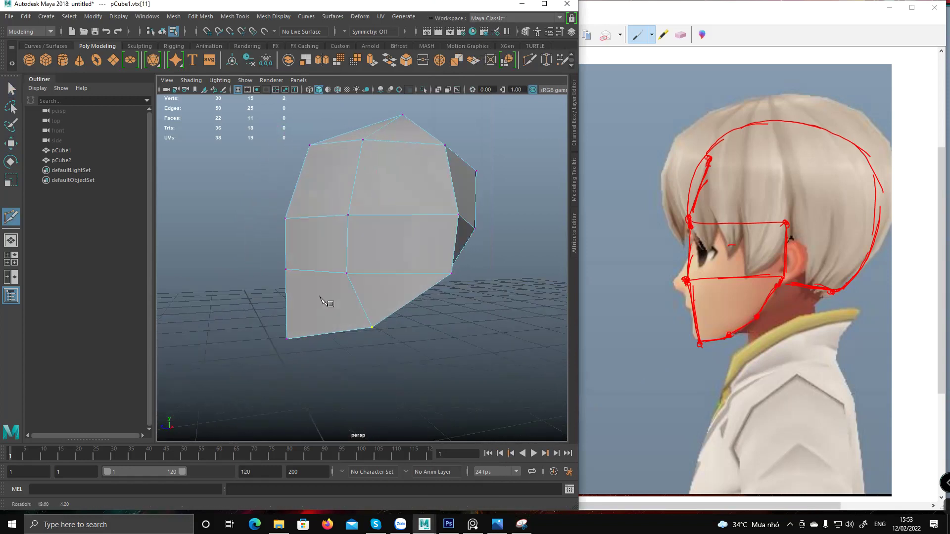
click(346, 275)
click(325, 335)
key(q)
Move the jaw corner vertex and the new lower jaw vertex to round the jawline between chin and cheek.
click(373, 329)
alt+drag(424, 298, 380, 275)
key(w)
drag(299, 267, 320, 259)
click(327, 335)
alt+drag(364, 316, 465, 279)
drag(434, 334, 422, 318)
click(414, 301)
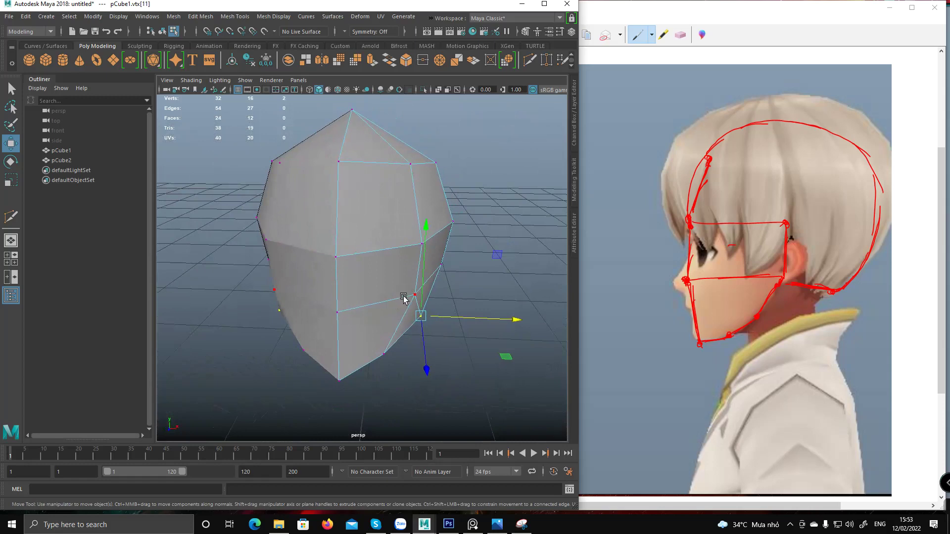
Examine the character's front and side references and compare the face shape with the head mesh.
click(889, 8)
mouse_move(351, 276)
alt+mouse_down()
mouse_move(387, 285)
mouse_move(286, 291)
mouse_move(363, 244)
alt+mouse_up()
scroll(731, 283, down, 5)
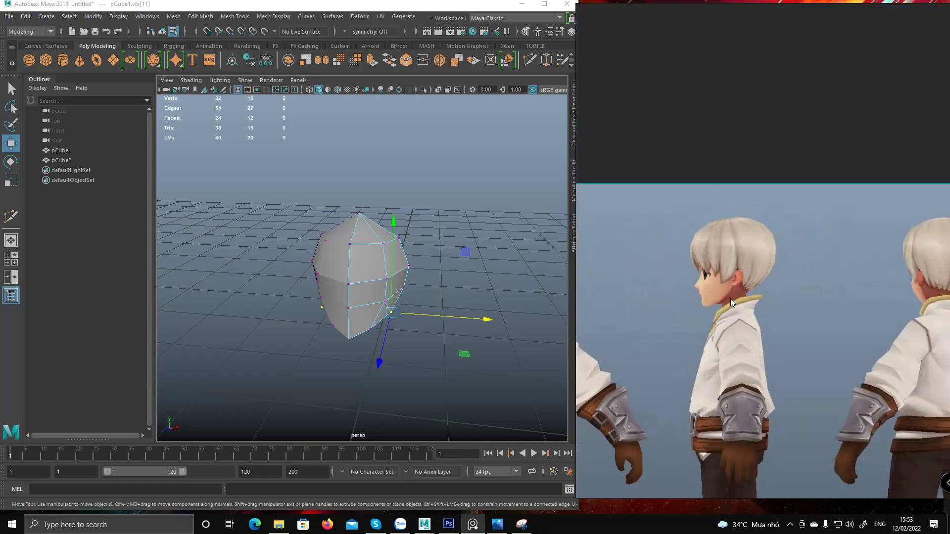
middle_drag(690, 310, 770, 303)
middle_drag(640, 270, 708, 268)
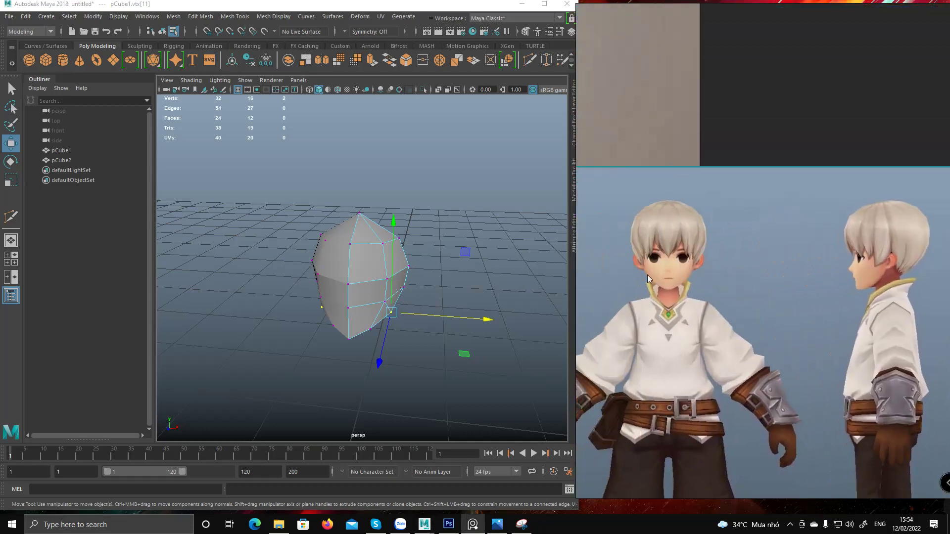
middle_drag(650, 275, 652, 198)
mouse_move(627, 318)
middle_down()
mouse_move(673, 239)
mouse_move(708, 322)
middle_up()
middle_drag(717, 286, 708, 333)
middle_drag(705, 264, 701, 280)
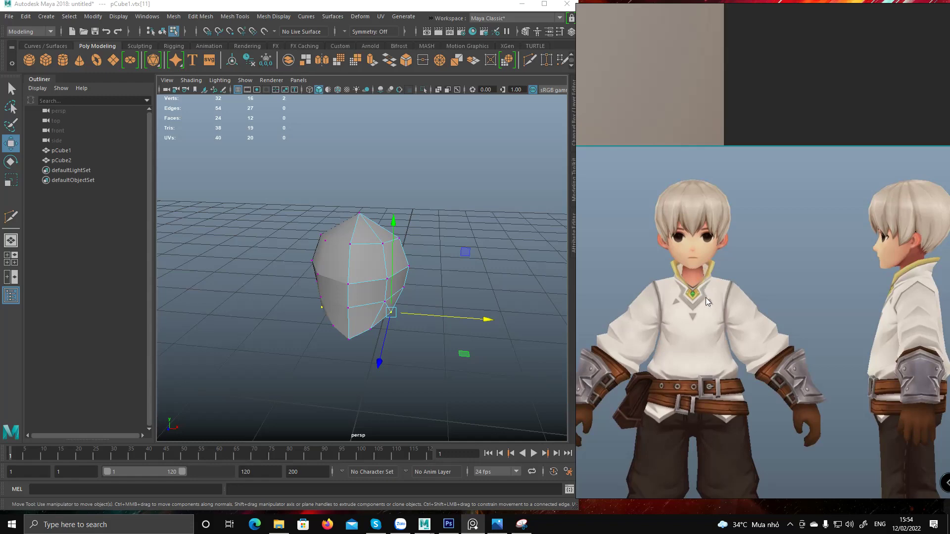
alt+drag(393, 308, 421, 370)
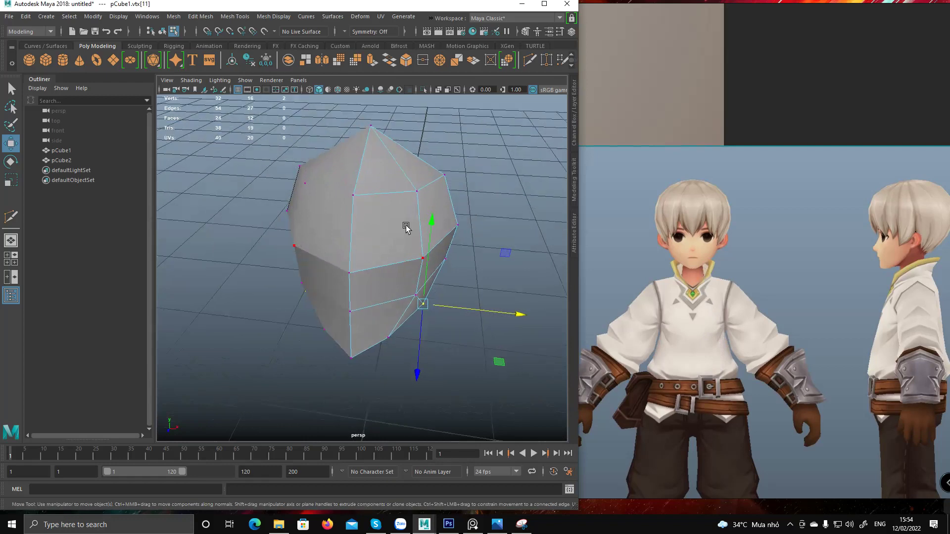
alt+middle_drag(380, 273, 396, 269)
alt+drag(396, 269, 452, 306)
Capture a new snip of the front-view face reference with the Snipping Tool.
click(740, 278)
middle_drag(711, 255, 702, 276)
alt+right_drag(703, 276, 741, 259)
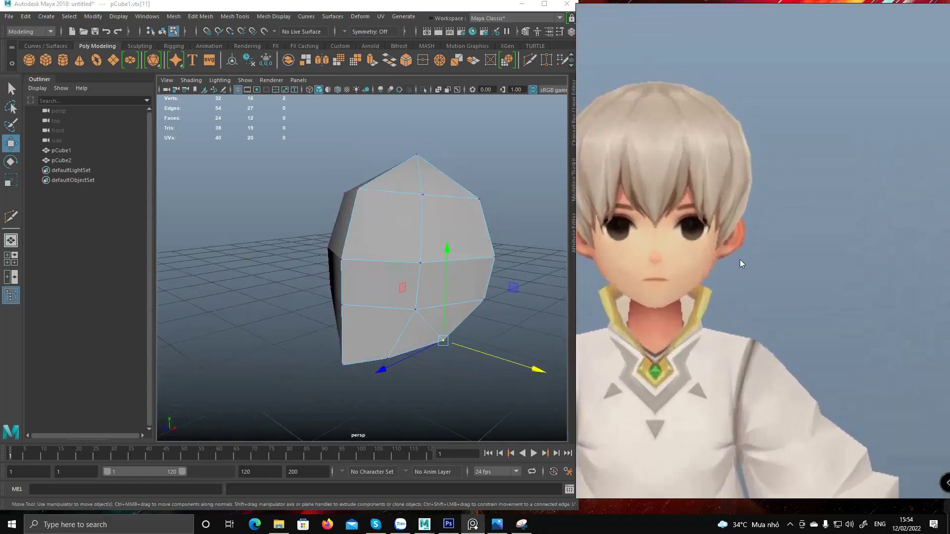
middle_drag(708, 313, 699, 331)
click(521, 524)
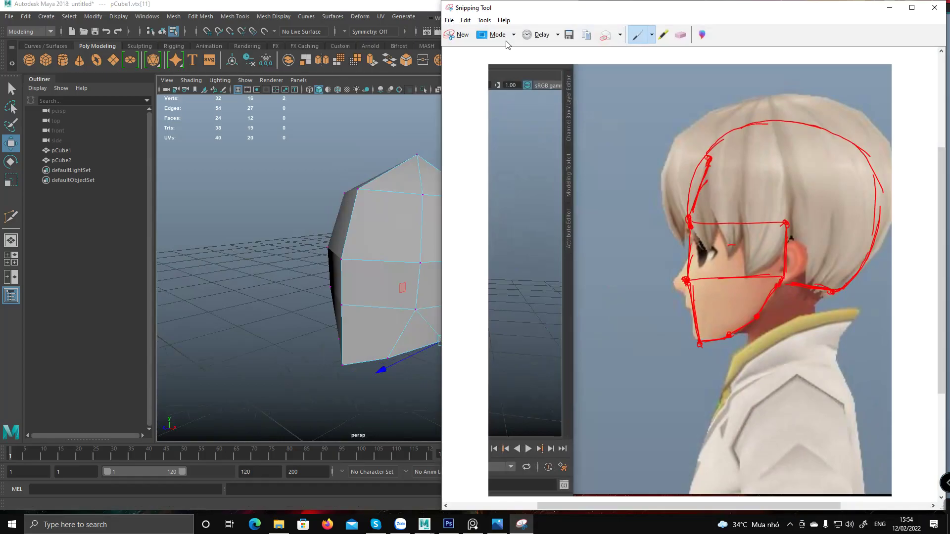
click(464, 38)
drag(582, 74, 853, 436)
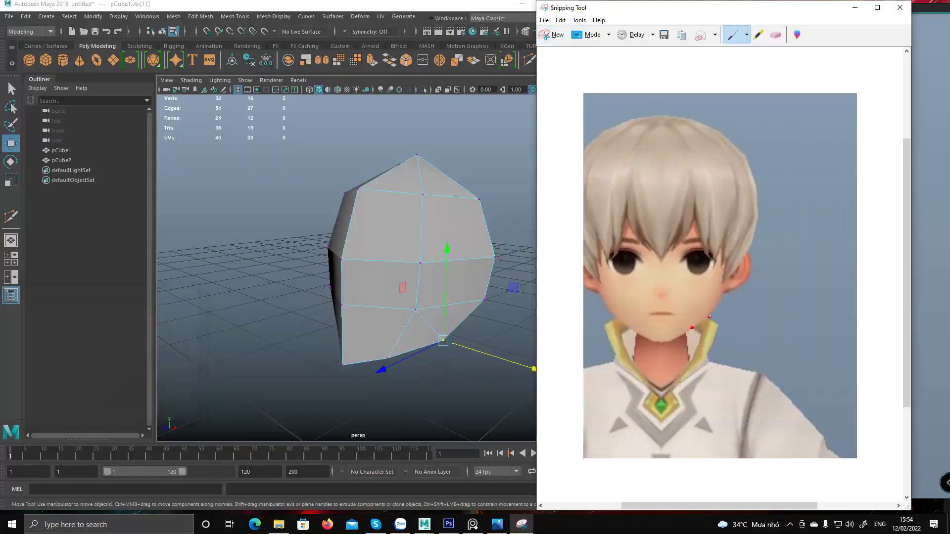
Draw the lower-face edge layout in red on the front snip, joining points from the nose and cheek to the chin and jaw.
alt+drag(392, 317, 435, 328)
click(662, 296)
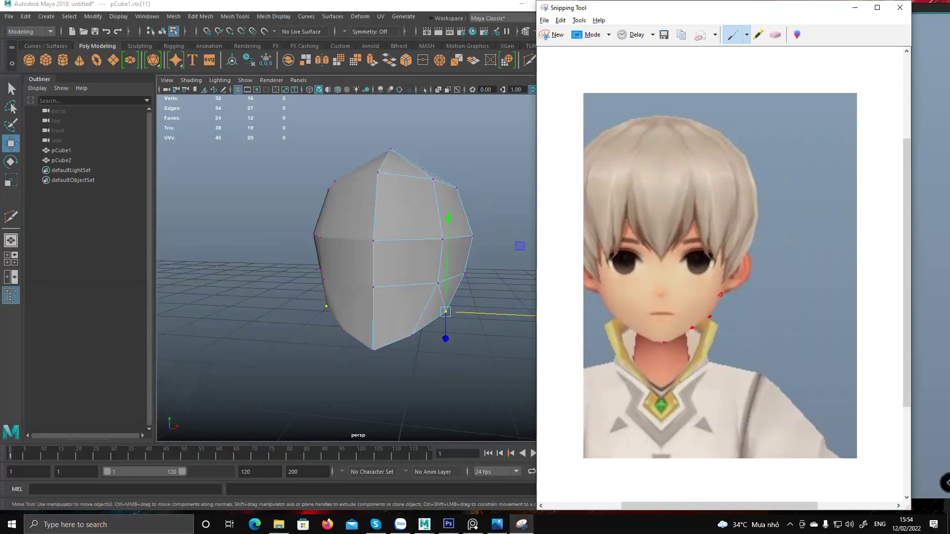
drag(694, 297, 712, 317)
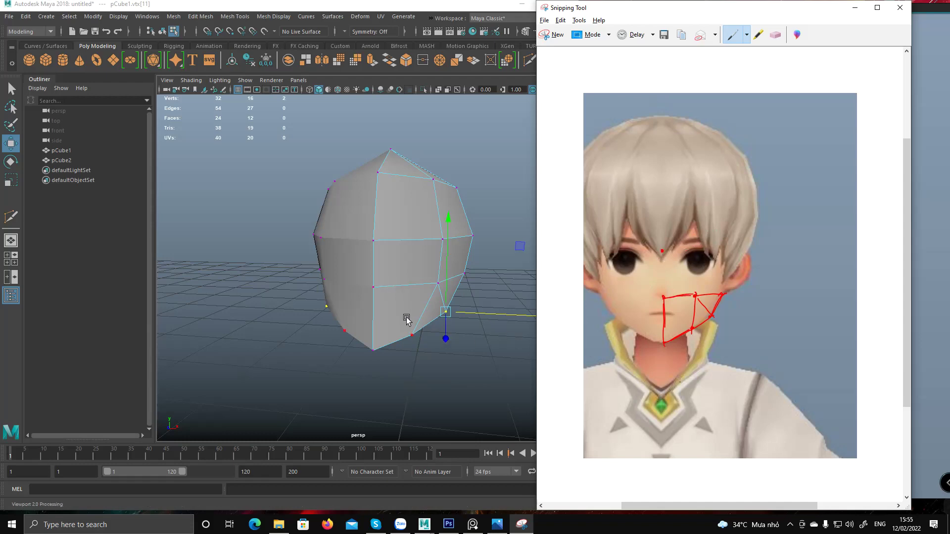
Try to move the centre-line vertex at nose height along the depth axis.
alt+drag(426, 274, 354, 309)
alt+middle_drag(354, 309, 373, 320)
alt+drag(373, 321, 372, 275)
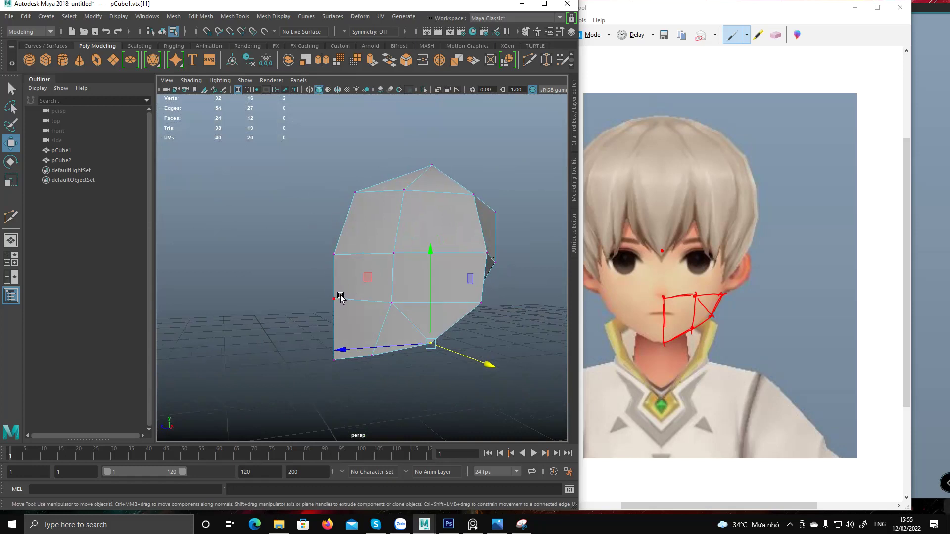
alt+drag(349, 298, 293, 288)
click(341, 287)
key(ctrl+z)
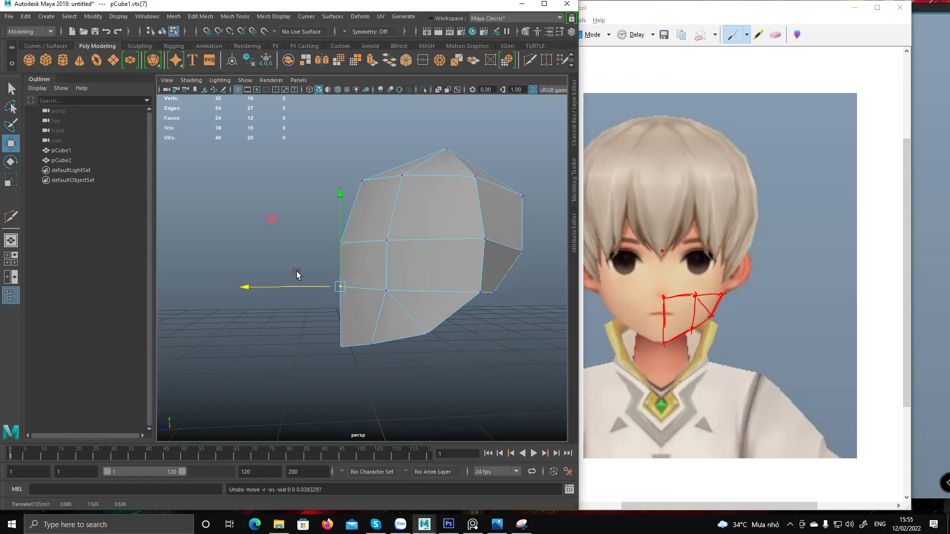
alt+drag(434, 318, 494, 335)
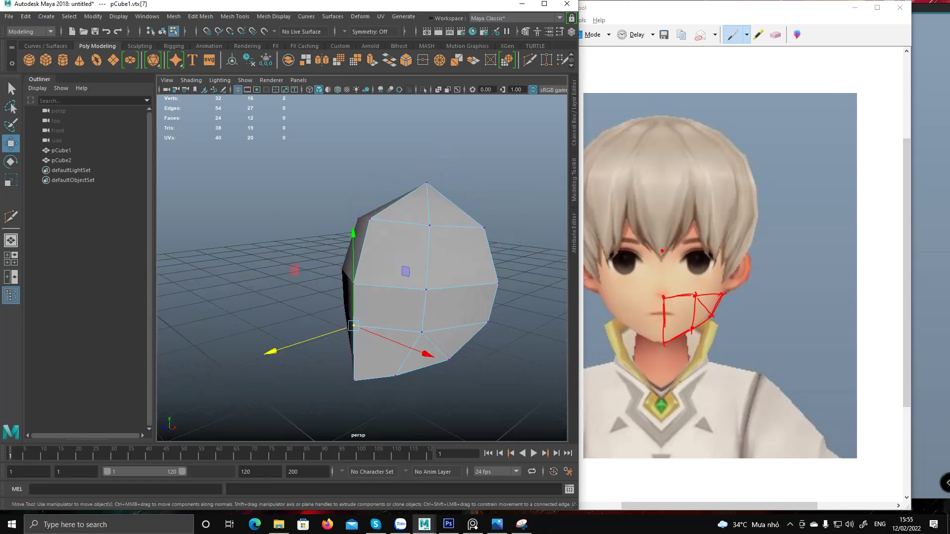
Compare the nose area of the side reference with the centre-line vertex of the head mesh.
click(854, 8)
middle_drag(765, 200, 663, 275)
middle_drag(935, 270, 676, 268)
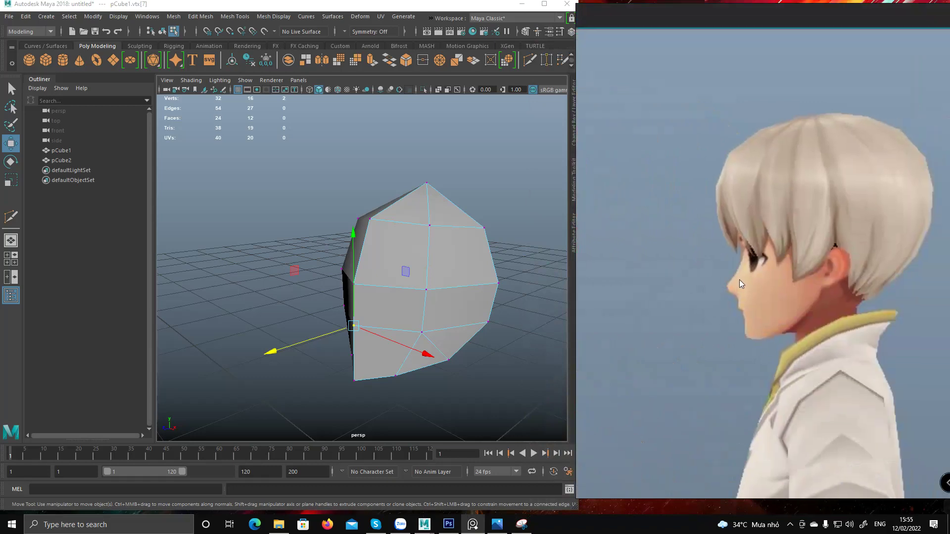
alt+middle_drag(373, 356, 376, 330)
alt+drag(376, 330, 322, 313)
alt+right_drag(321, 313, 360, 337)
alt+middle_drag(361, 337, 354, 297)
click(741, 260)
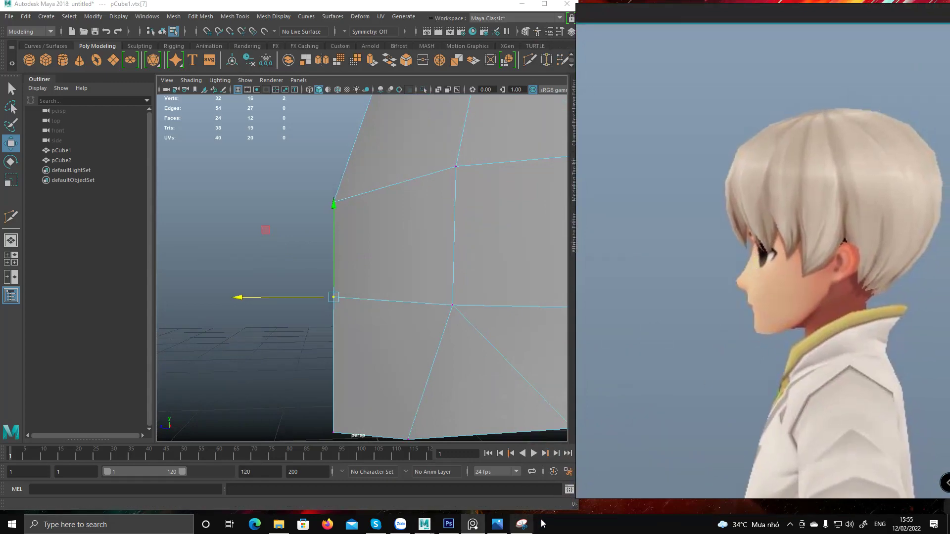
Switch to the Maya window with Kidi.ma, close its UV Editor and show the character in the side view.
mouse_move(424, 524)
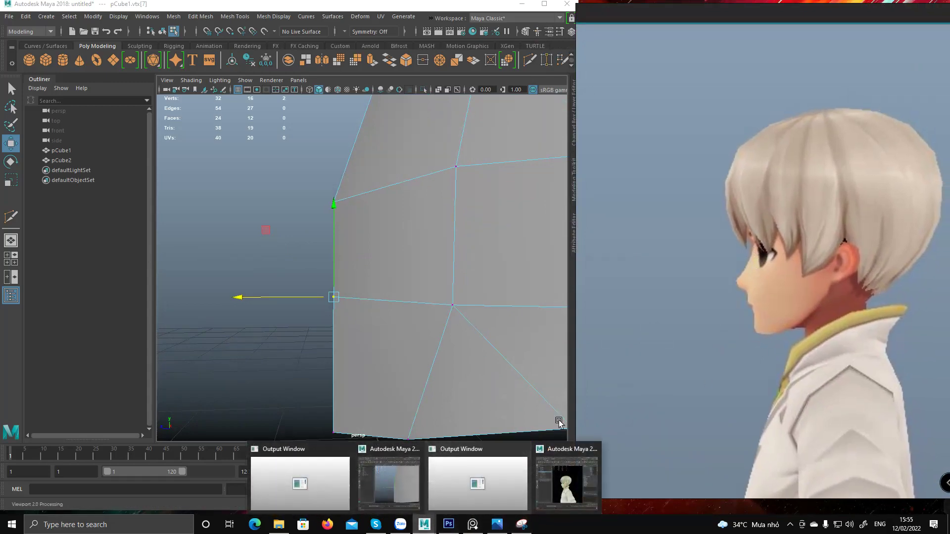
click(567, 483)
scroll(563, 325, down, 3)
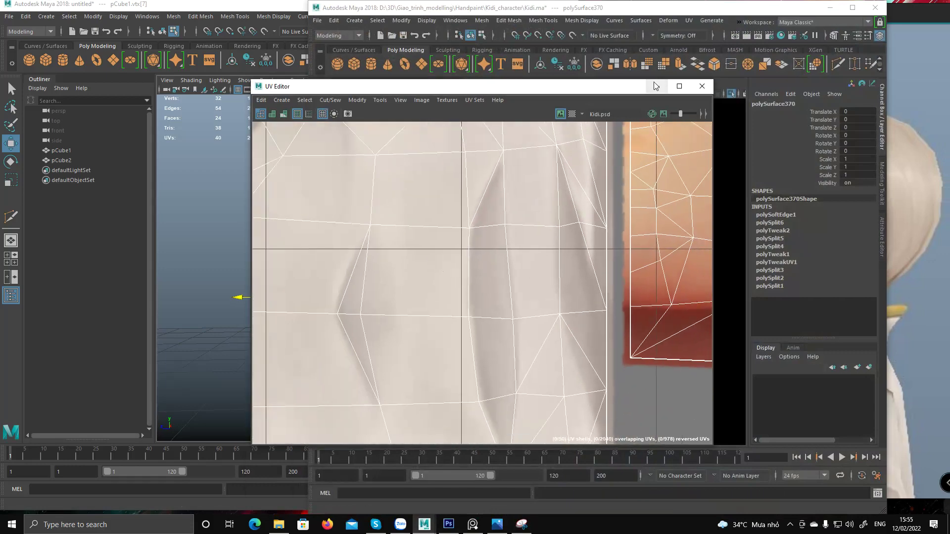
click(701, 88)
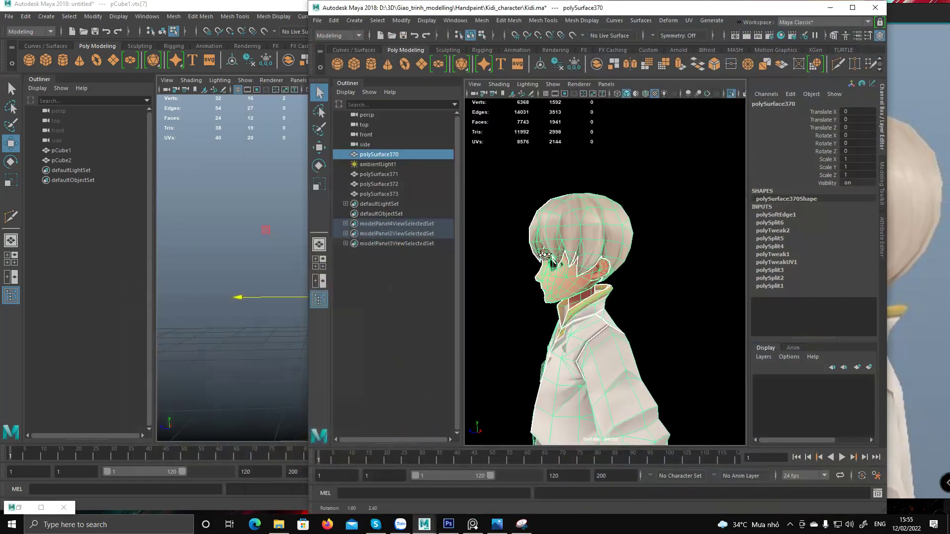
key(space)
key(space)
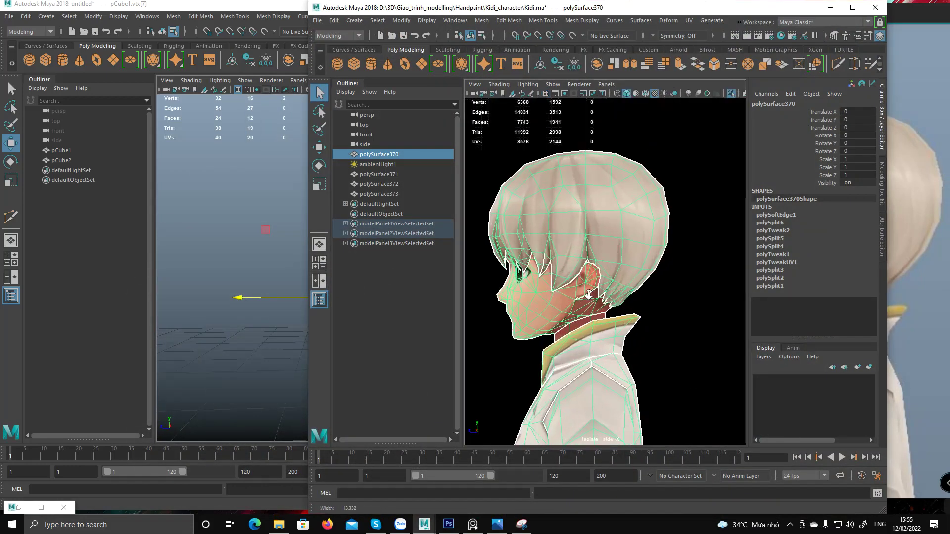
Deselect the finished character and examine its nose, mouth and brow profile in the side view.
scroll(546, 293, up, 5)
scroll(545, 294, down, 5)
scroll(686, 255, up, 4)
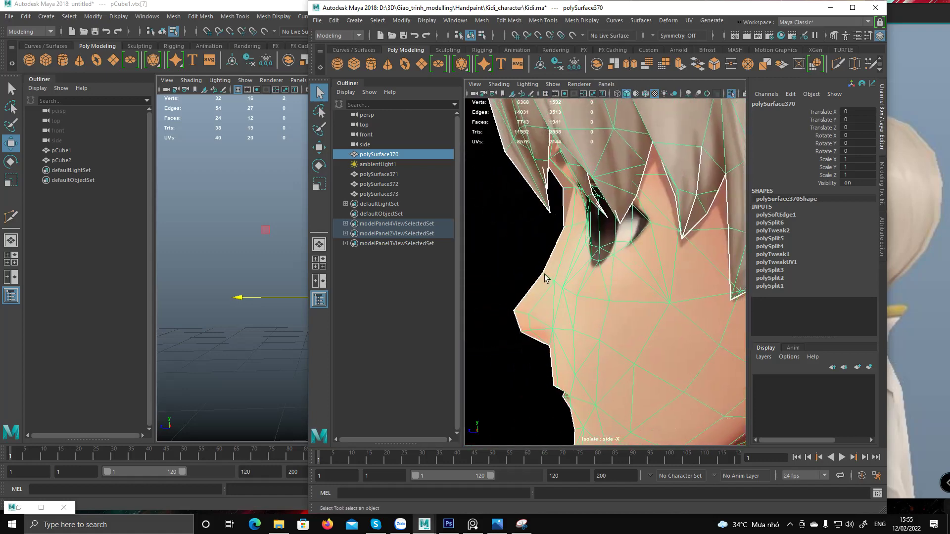
click(519, 297)
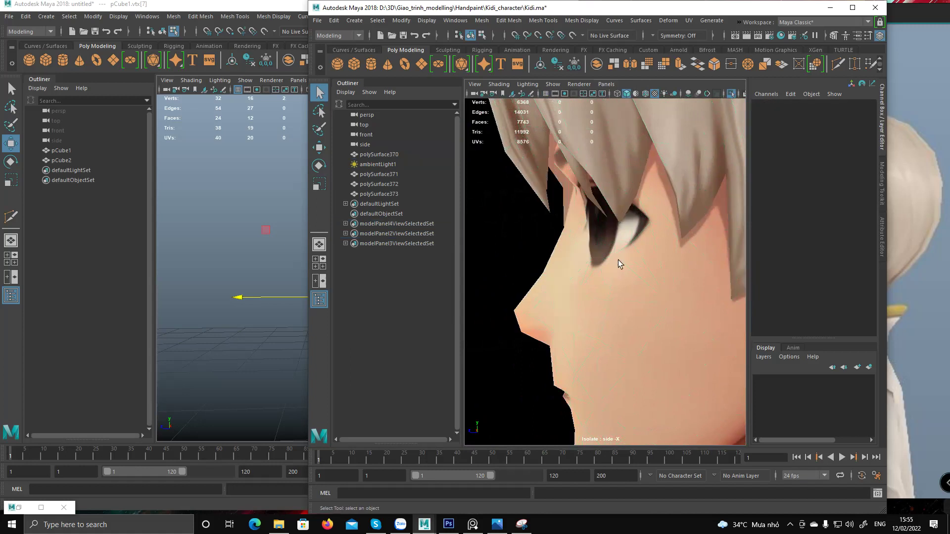
scroll(572, 252, down, 5)
scroll(572, 251, down, 6)
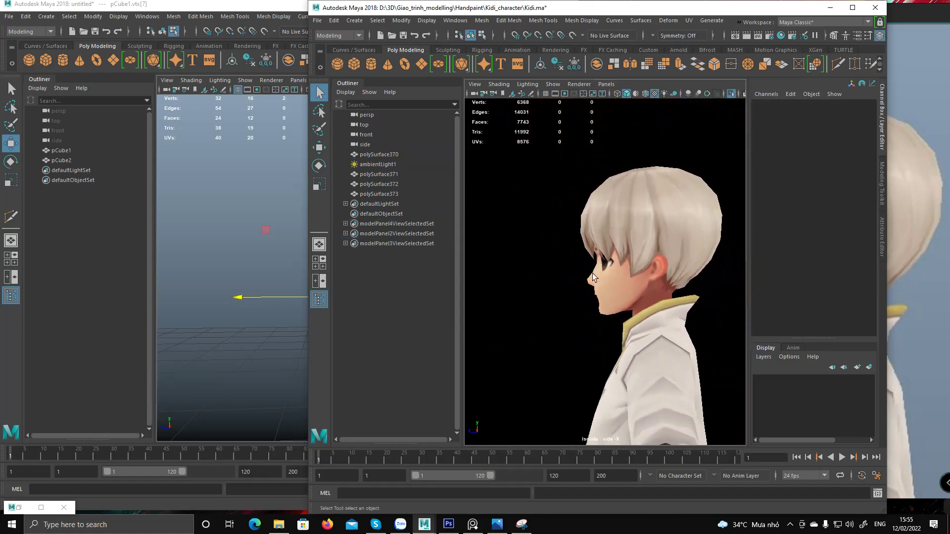
scroll(612, 273, up, 5)
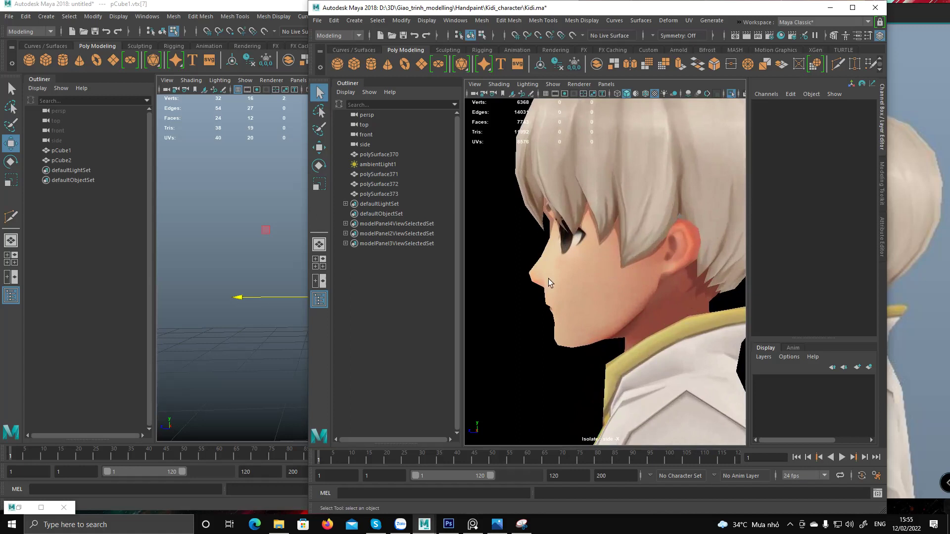
alt+middle_drag(549, 279, 551, 290)
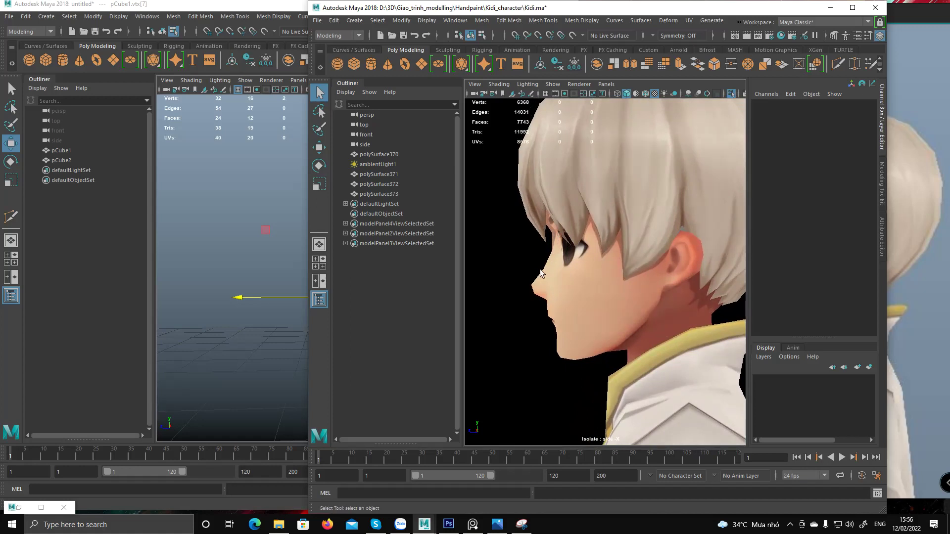
scroll(547, 268, down, 6)
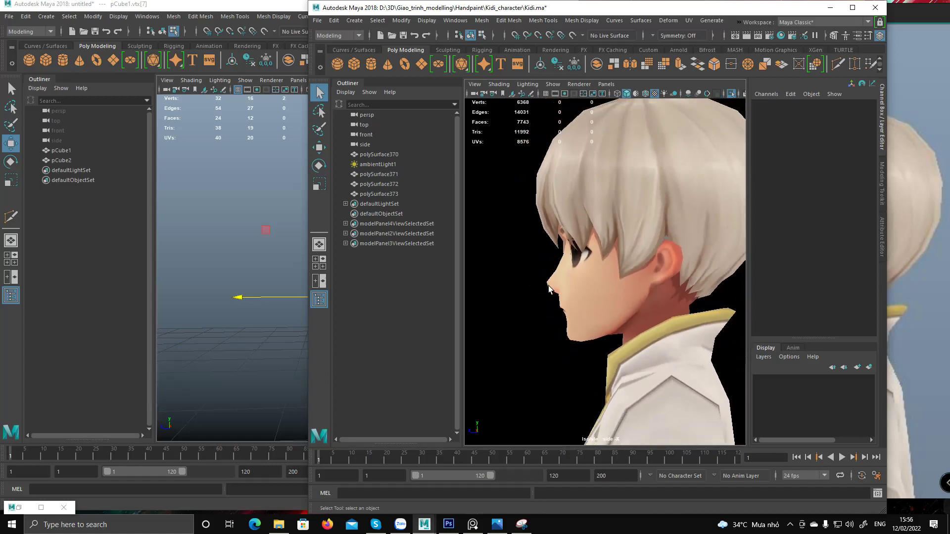
scroll(552, 268, down, 4)
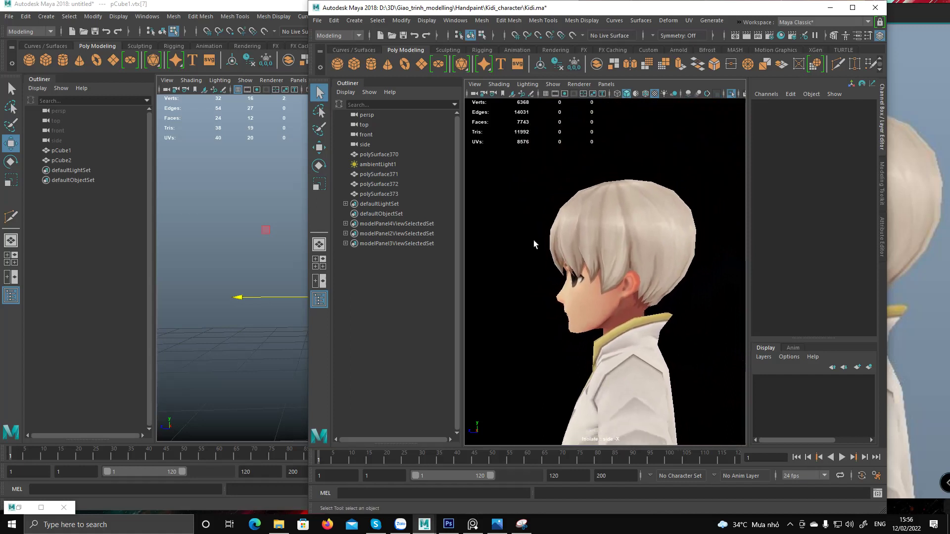
Compare the side reference image with the finished character's face profile, from the nose to the whole head.
click(894, 281)
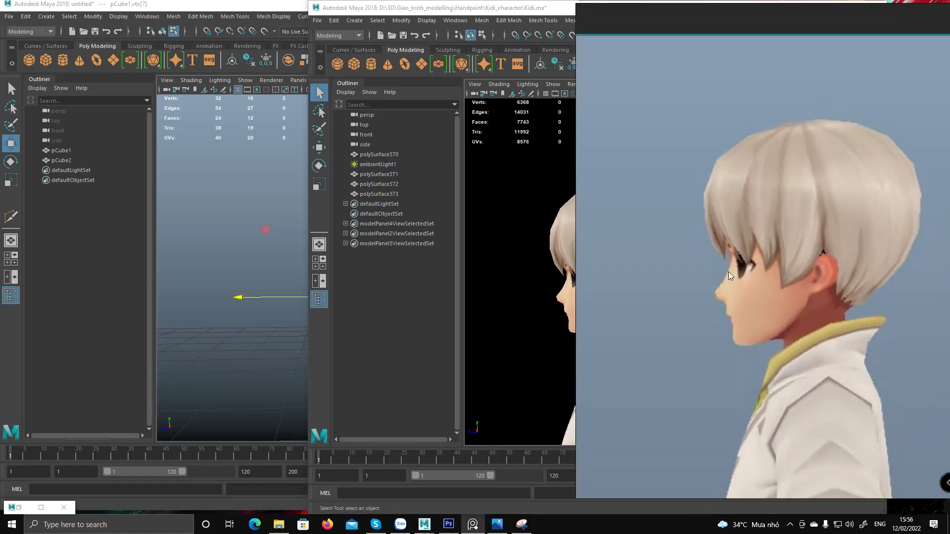
click(512, 326)
alt+middle_drag(579, 300, 548, 270)
scroll(580, 292, up, 5)
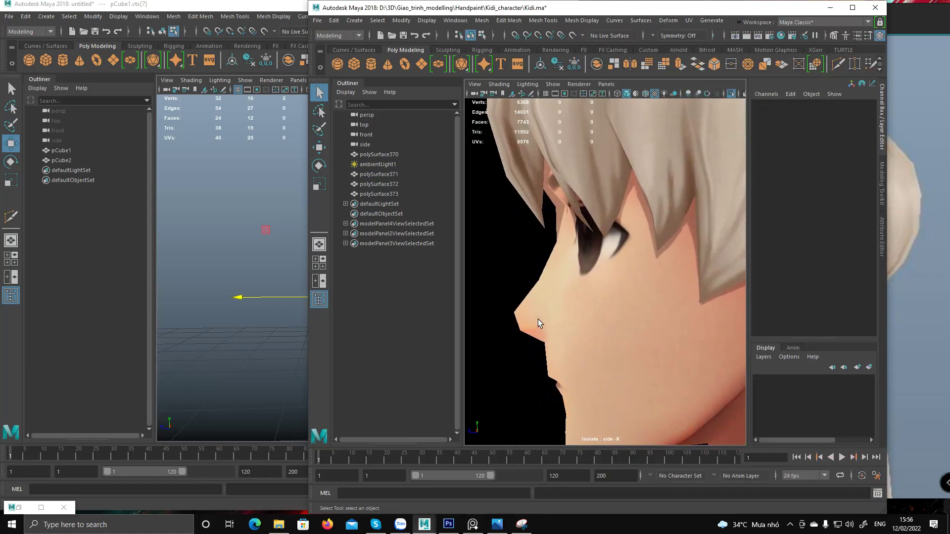
scroll(539, 319, down, 6)
scroll(539, 262, down, 2)
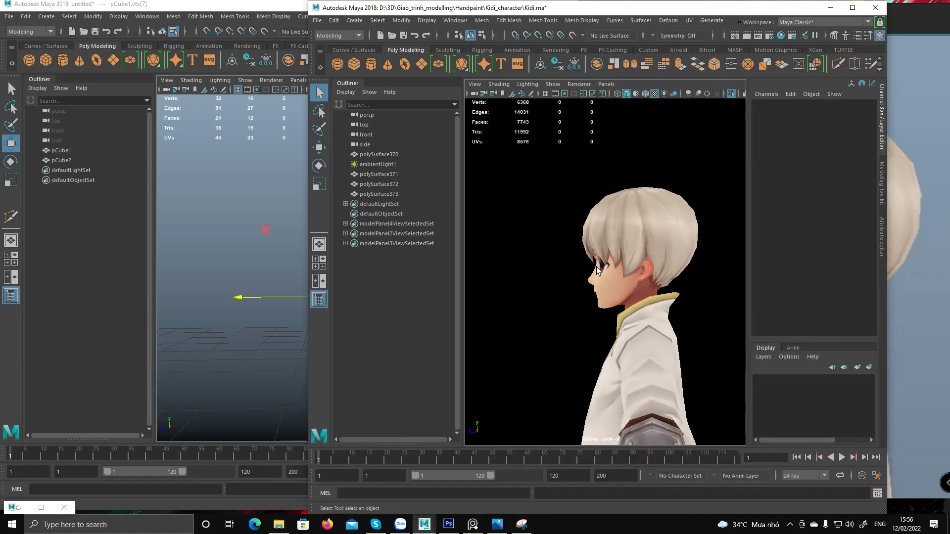
scroll(599, 275, up, 3)
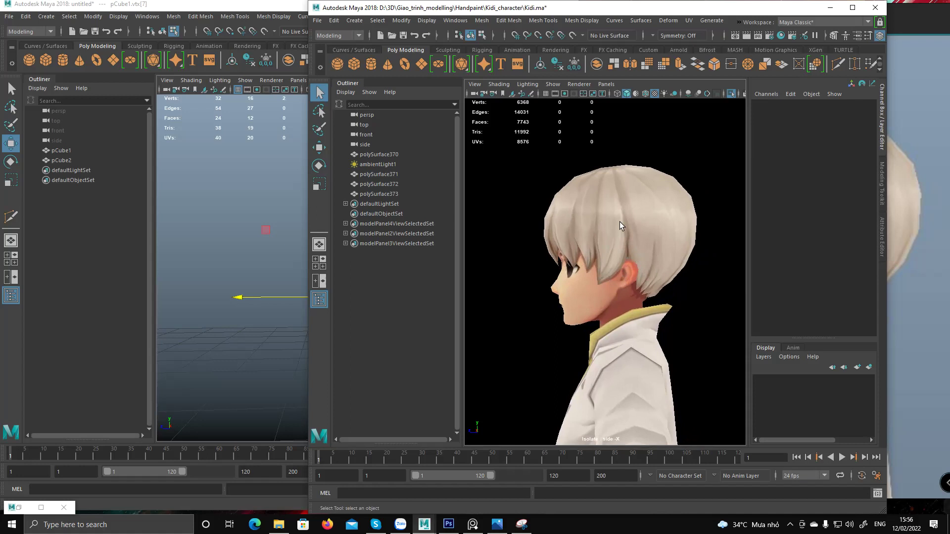
scroll(550, 295, down, 2)
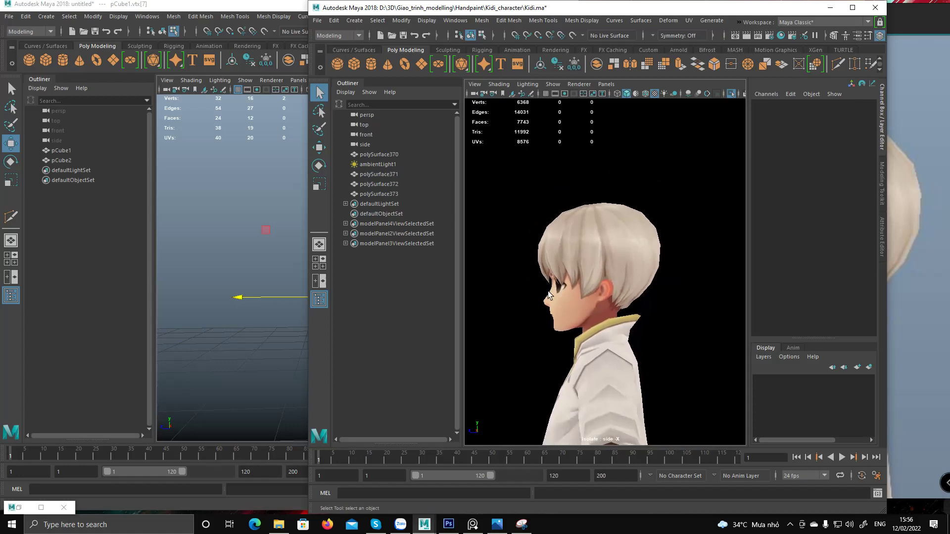
Examine the finished character's brow and nose profile, then return to the untitled scene and compare the head mesh with the side reference.
scroll(561, 282, down, 2)
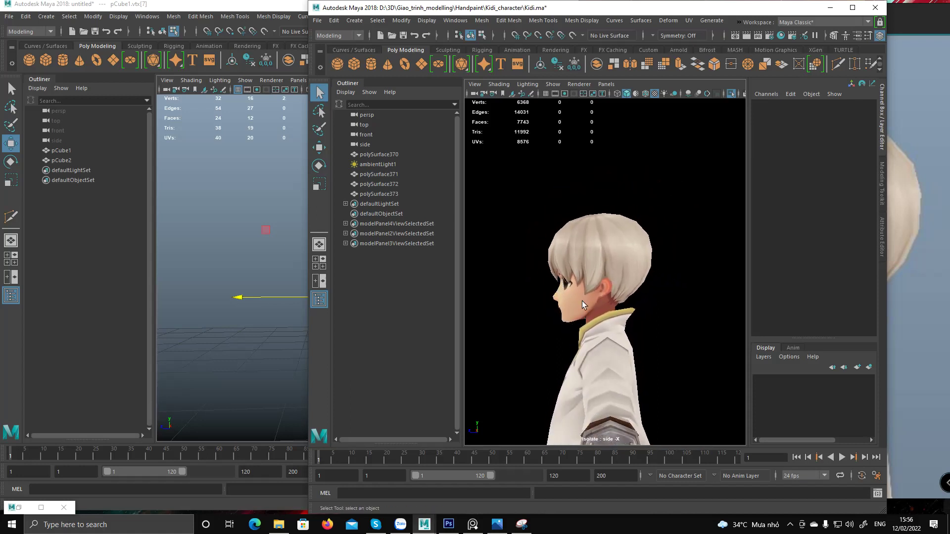
scroll(583, 304, up, 6)
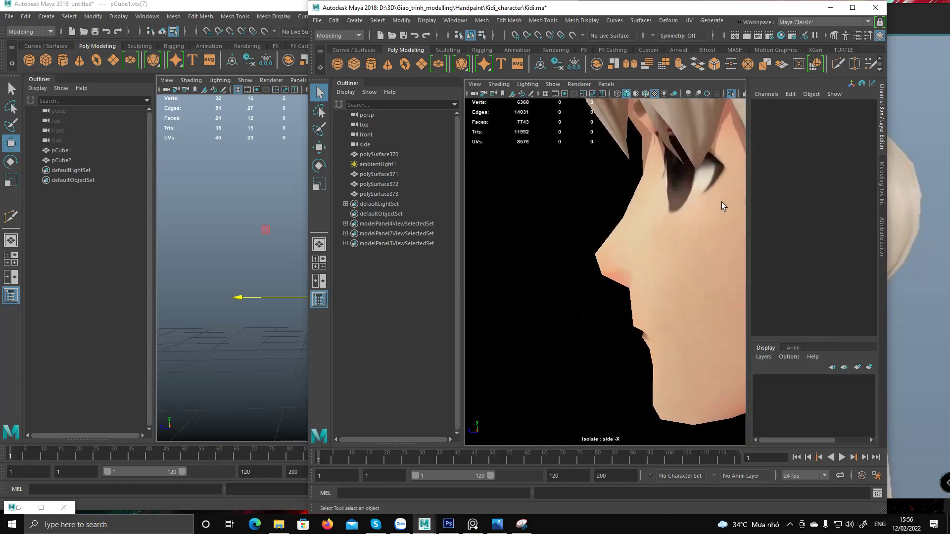
scroll(616, 240, up, 2)
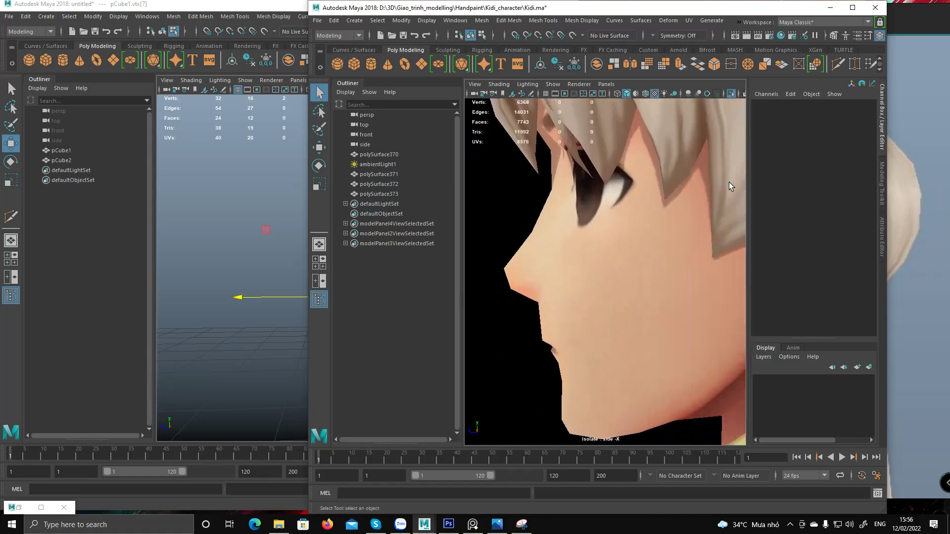
click(831, 8)
alt+middle_drag(354, 296, 328, 288)
alt+middle_drag(385, 274, 350, 322)
alt+right_drag(350, 322, 280, 248)
mouse_move(337, 281)
alt+middle_down()
mouse_move(335, 270)
mouse_move(366, 308)
alt+middle_up()
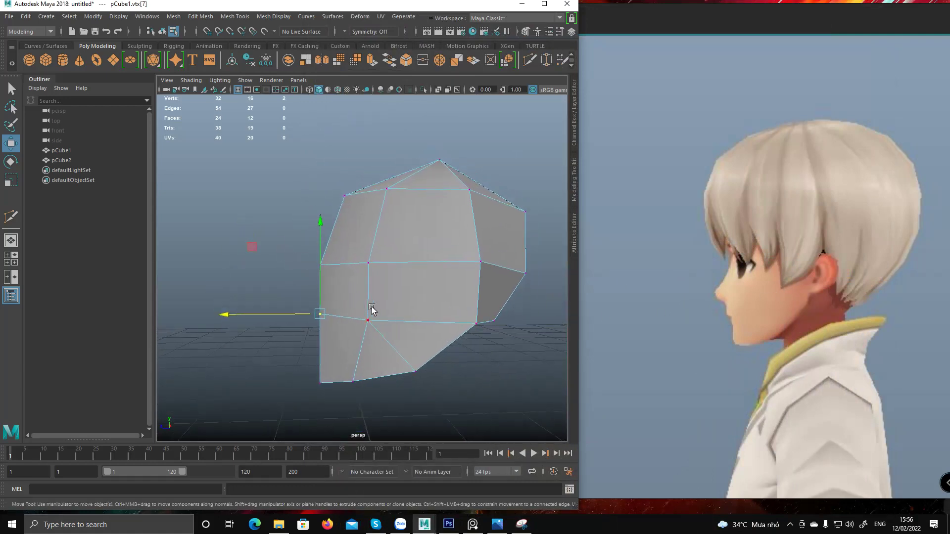
alt+middle_drag(329, 290, 315, 225)
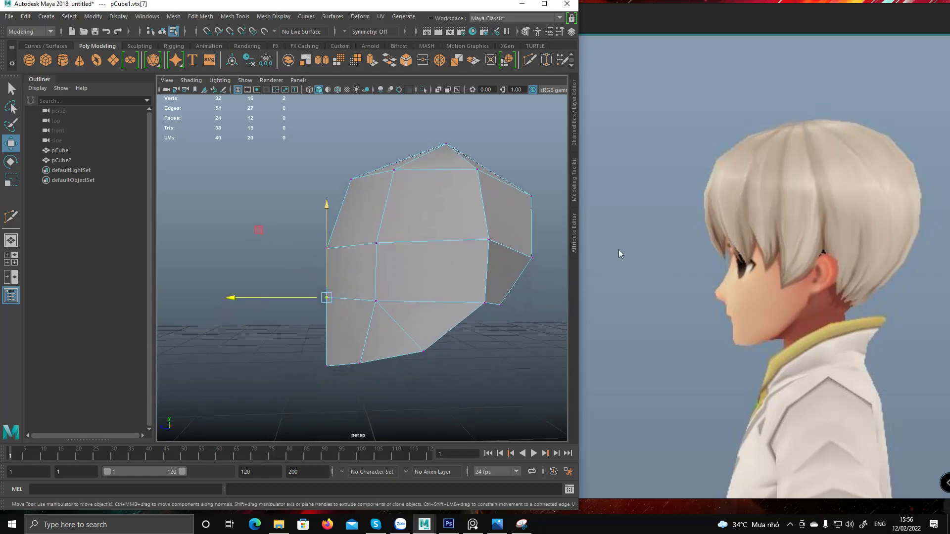
alt+middle_drag(332, 278, 339, 284)
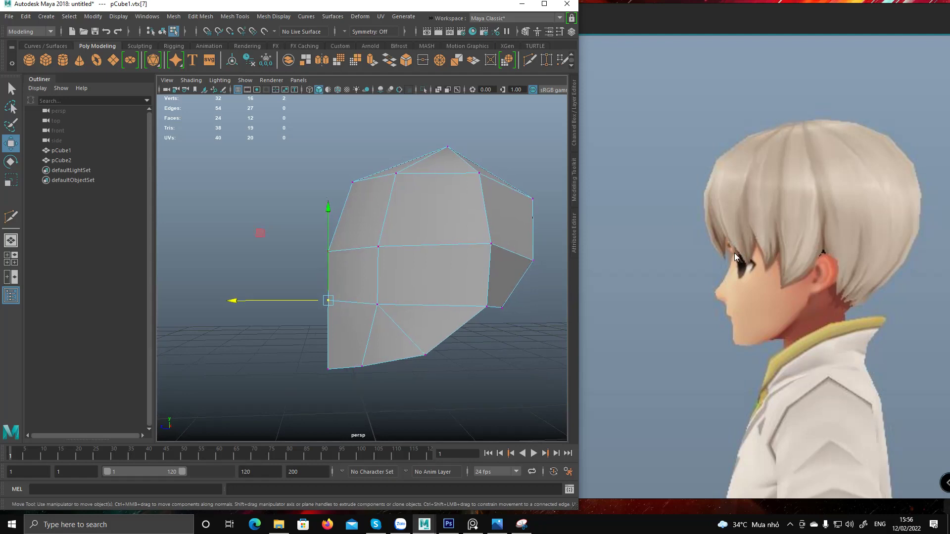
Raise the centre-line vertex at brow level on the front of the head mesh.
mouse_move(359, 250)
alt+mouse_down()
mouse_move(361, 240)
mouse_move(362, 255)
alt+mouse_up()
click(363, 255)
alt+middle_drag(337, 250, 333, 252)
click(327, 255)
drag(266, 195, 263, 180)
Multi-Cut an edge from the eye-level side vertex to the centre line just below the brow vertex.
click(358, 257)
shift+right_drag(347, 246, 312, 246)
click(358, 257)
click(328, 262)
right_click(336, 259)
key(w)
Push the new centre-line vertex below the brow slightly back to indent the nose bridge.
alt+drag(329, 262, 322, 263)
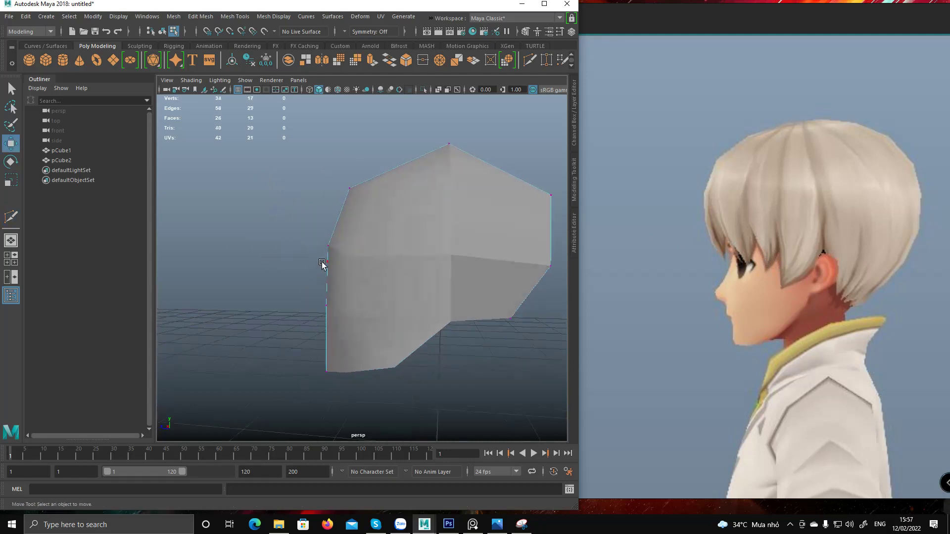
click(323, 261)
drag(281, 265, 286, 266)
alt+middle_drag(314, 296, 313, 274)
scroll(314, 273, up, 2)
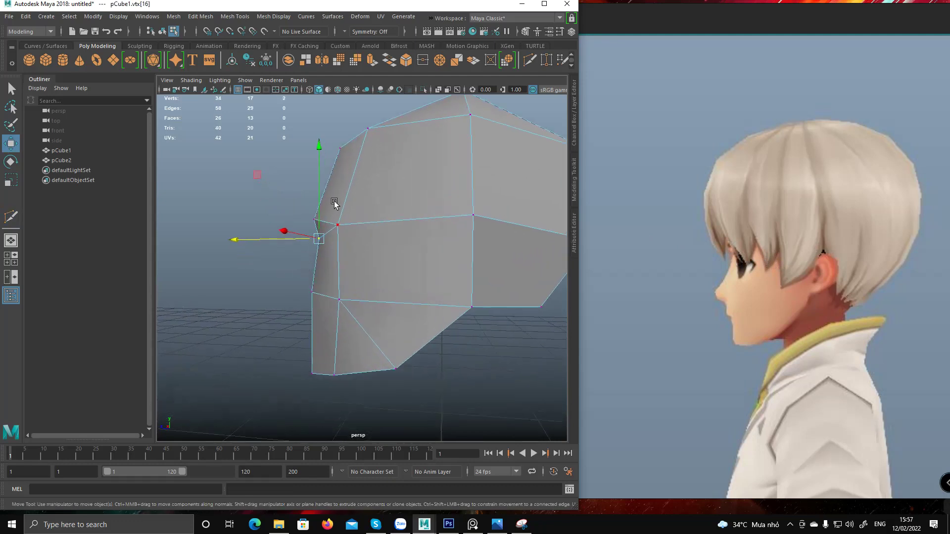
Move the eye-level side vertex beside the nose bridge back and slightly up.
alt+middle_drag(332, 204, 332, 230)
click(314, 239)
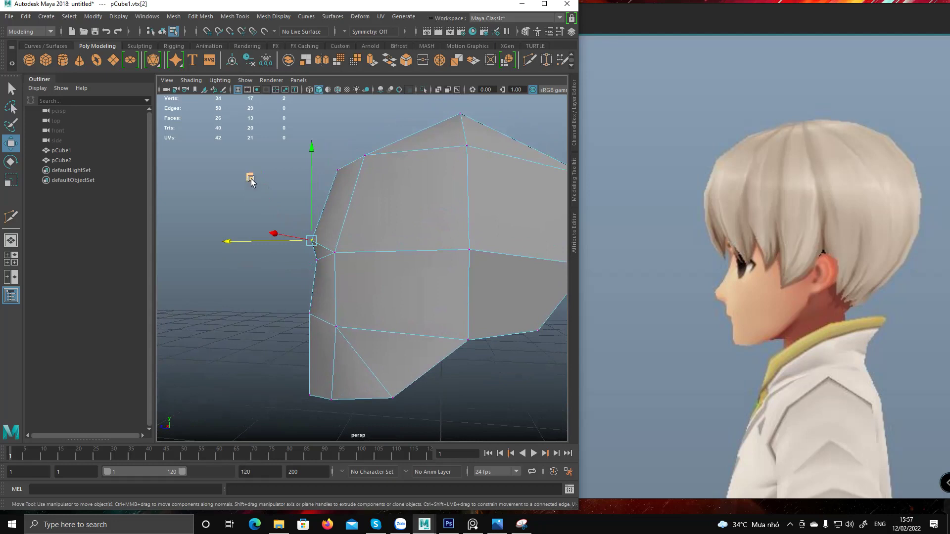
click(336, 252)
middle_drag(271, 188, 303, 166)
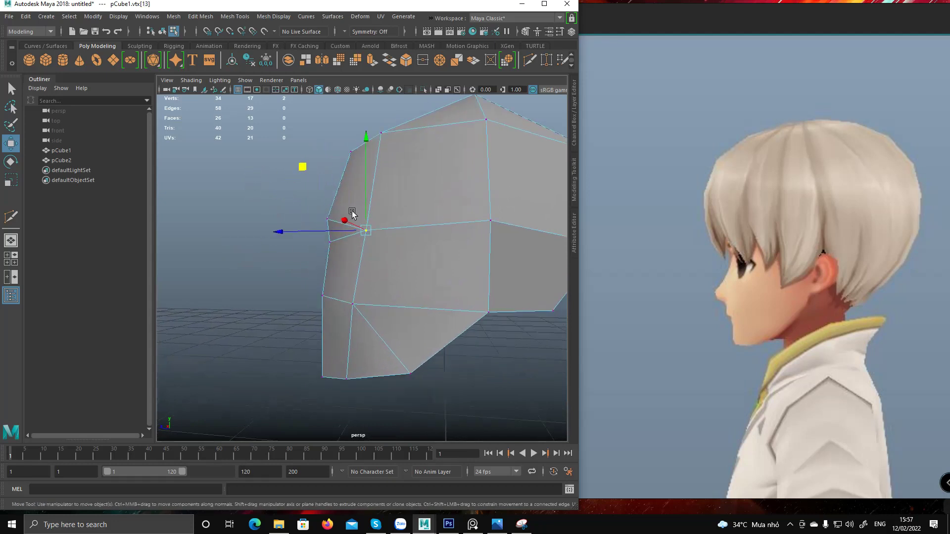
Start a Multi-Cut at the eye-level side vertex and bring the character's front view reference into view.
alt+middle_drag(366, 291, 347, 283)
shift+right_drag(342, 286, 279, 291)
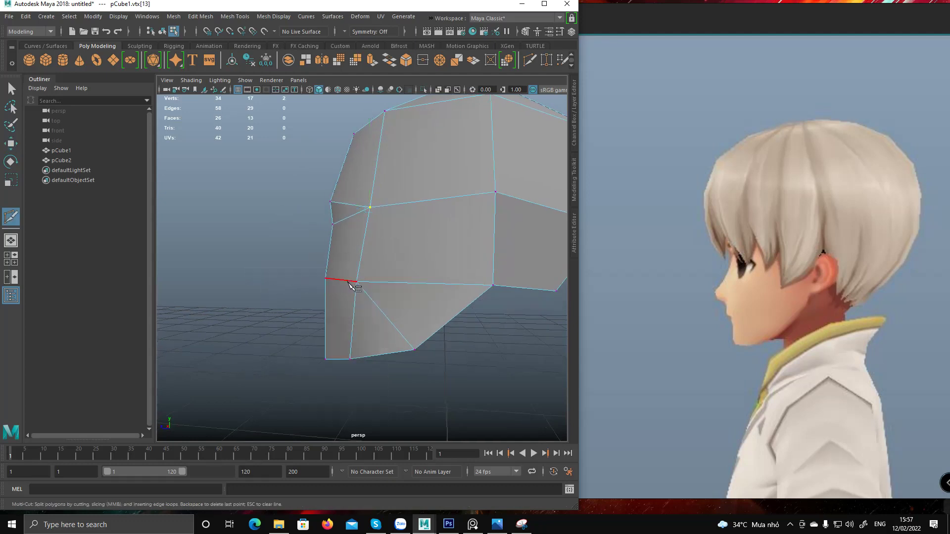
alt+drag(388, 309, 458, 250)
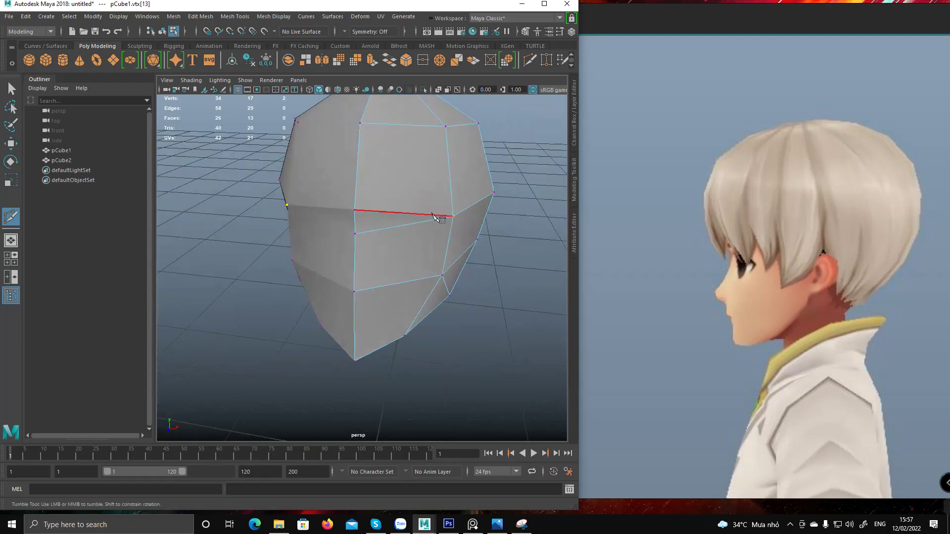
alt+drag(445, 220, 425, 222)
click(454, 217)
middle_drag(759, 284, 817, 262)
middle_drag(679, 290, 868, 272)
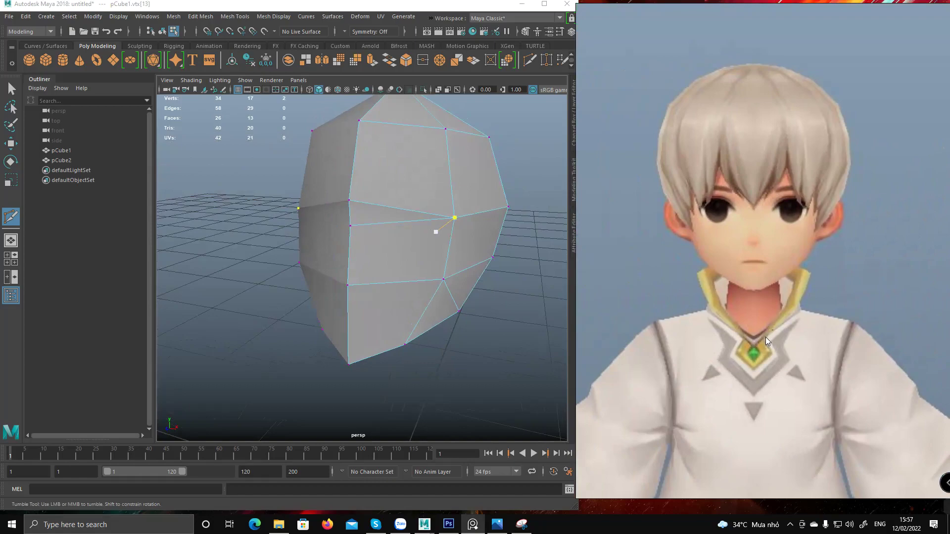
Capture the front reference in Snipping Tool and outline the nose-bridge triangle, replacing the red strokes with a smaller green custom-pen triangle.
click(522, 525)
click(544, 34)
drag(601, 69, 906, 430)
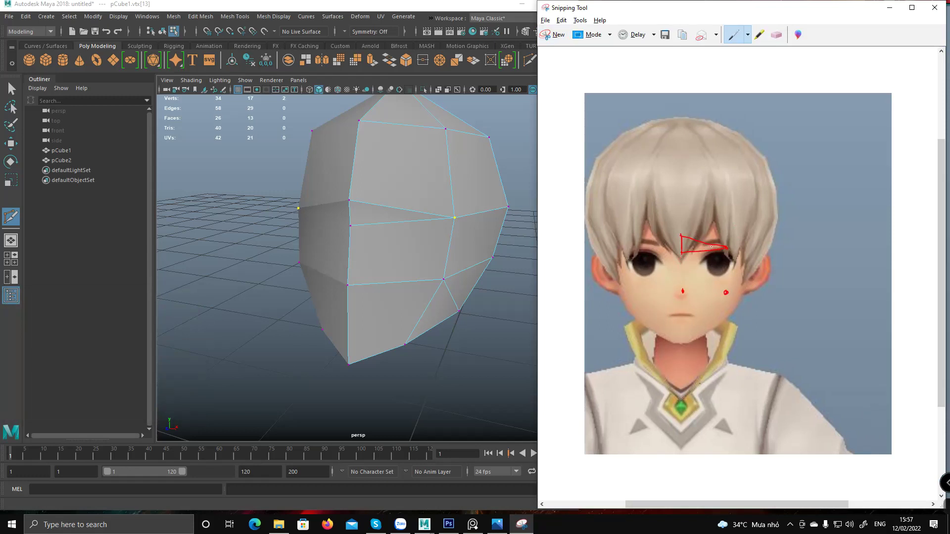
click(776, 36)
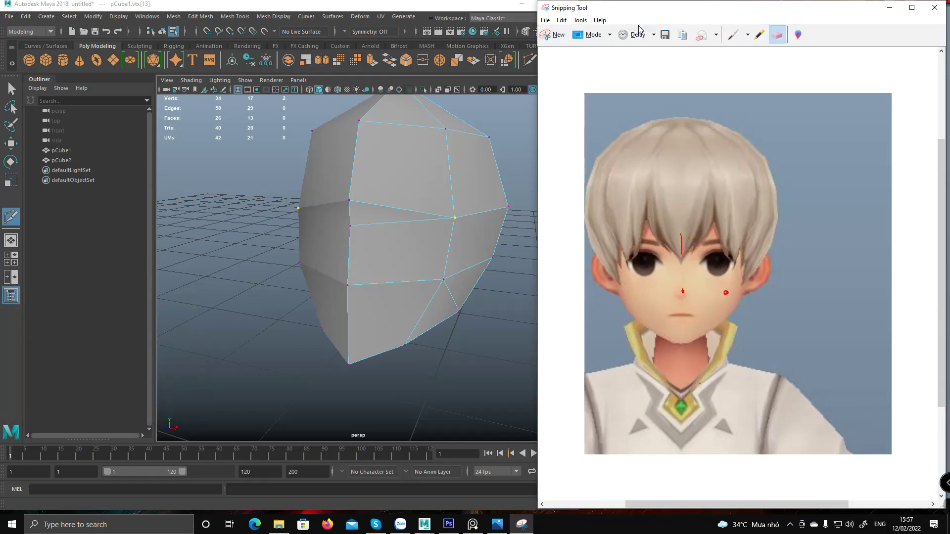
click(748, 35)
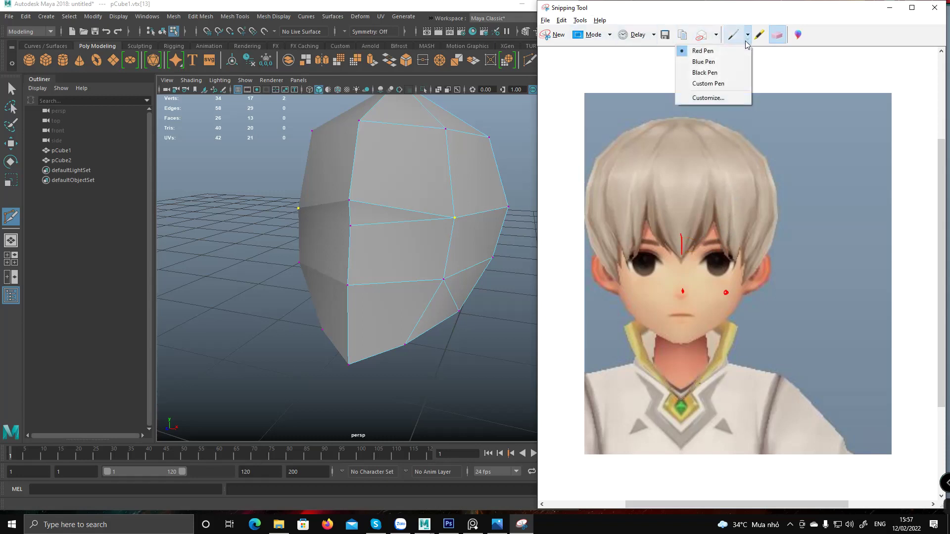
click(719, 83)
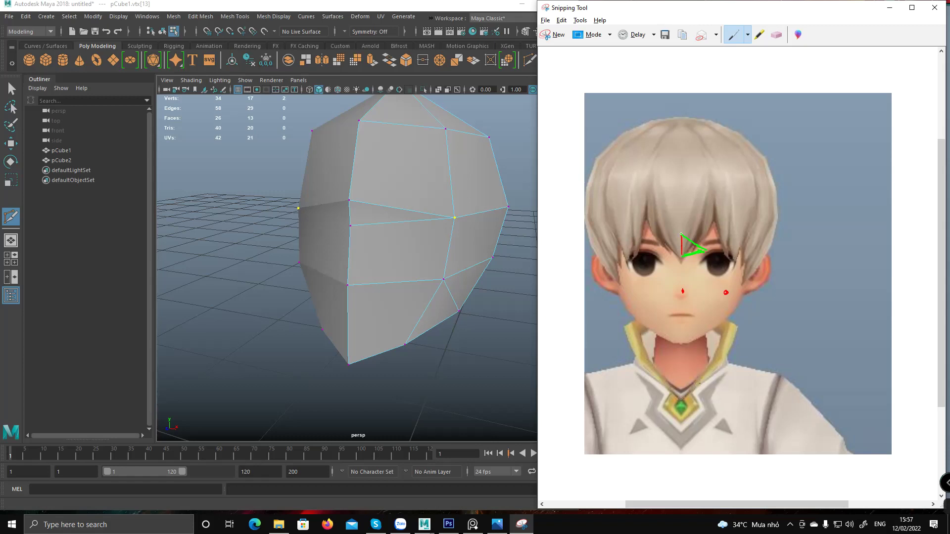
Back in Maya, Multi-Cut from a point partway along the lower eye-level edge to the centre-line brow vertex.
click(454, 218)
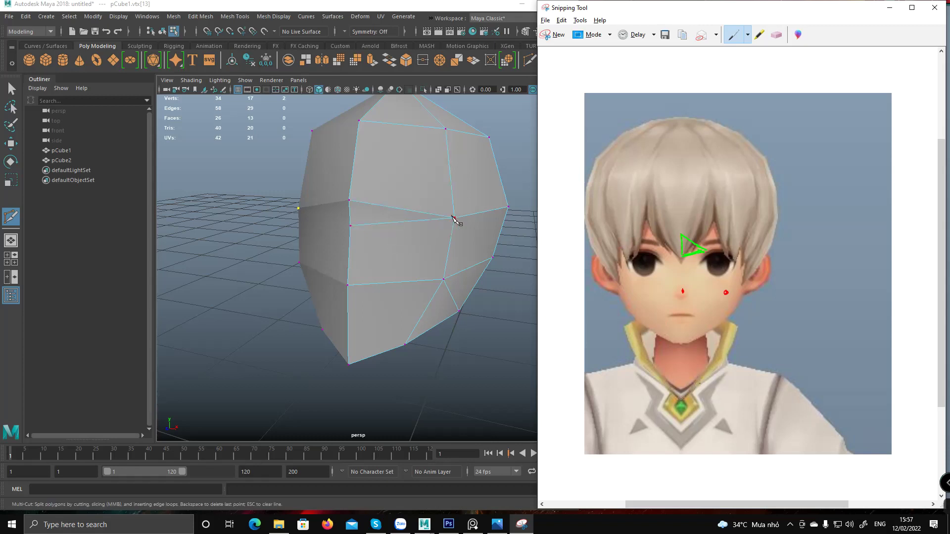
key(Return)
click(453, 219)
click(389, 223)
click(349, 200)
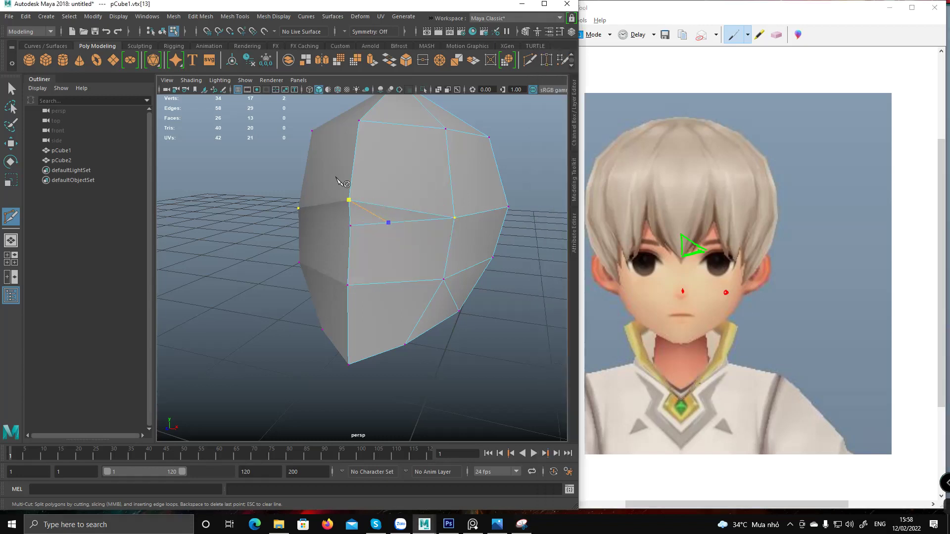
key(q)
Delete the long edge joining the centre-line brow vertex to the outer eye-level vertex and return to vertex selection.
alt+drag(410, 186, 361, 206)
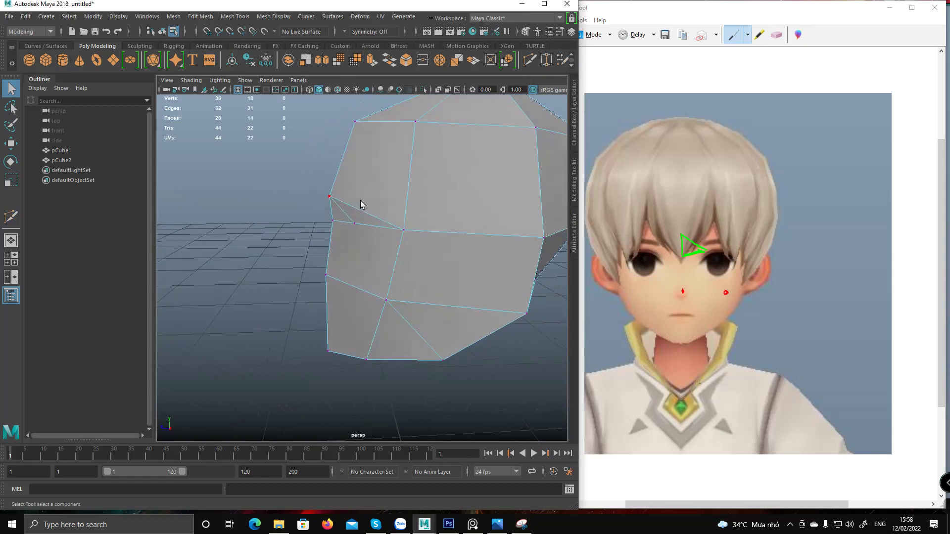
key(F10)
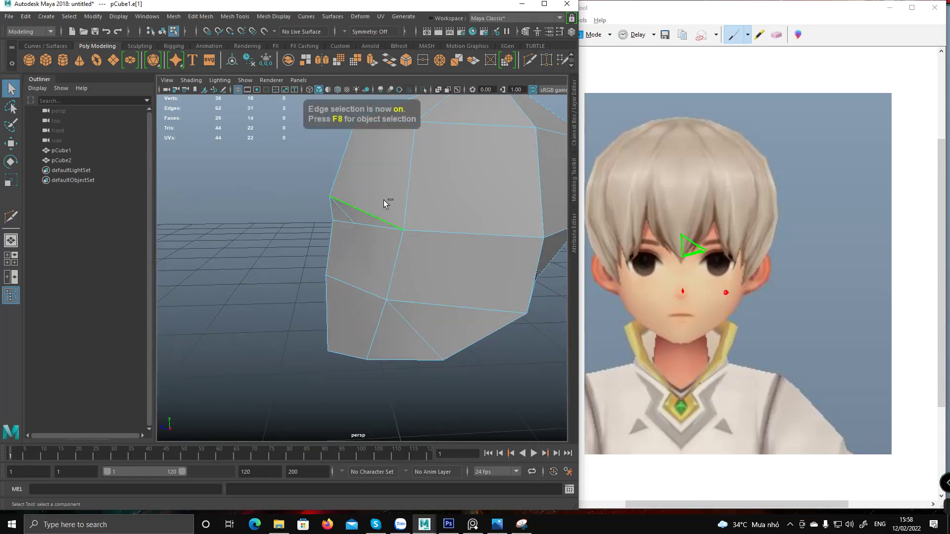
key(Delete)
key(F9)
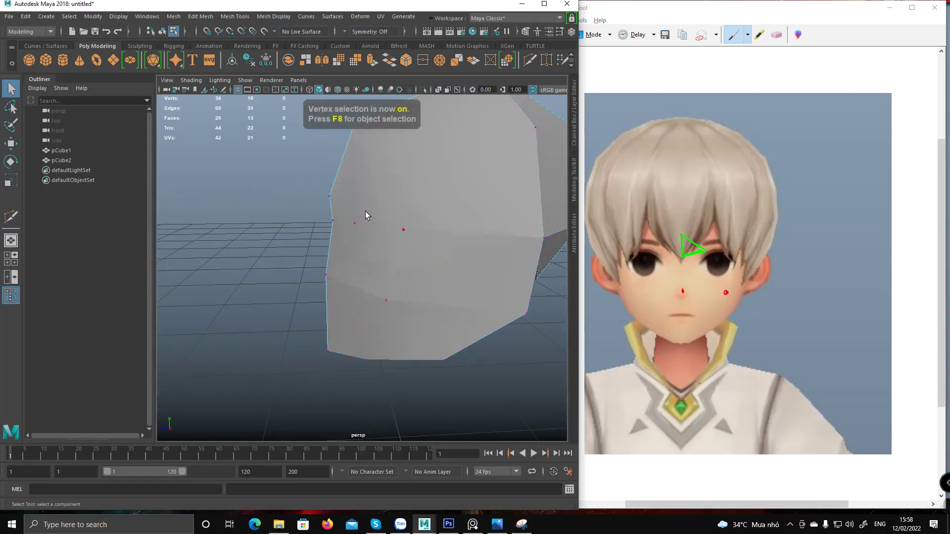
Adjust the vertices around the nose-bridge triangle, shifting the centre-line brow vertex to shape the profile.
alt+drag(355, 224, 382, 210)
click(378, 211)
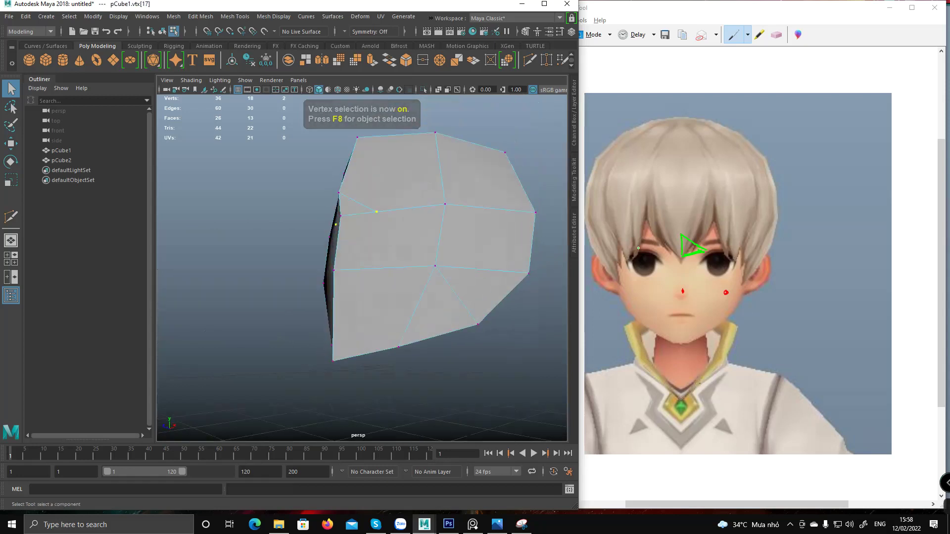
alt+drag(376, 238, 335, 219)
key(w)
scroll(377, 237, up, 2)
click(368, 229)
drag(265, 146, 268, 162)
middle_drag(268, 163, 261, 160)
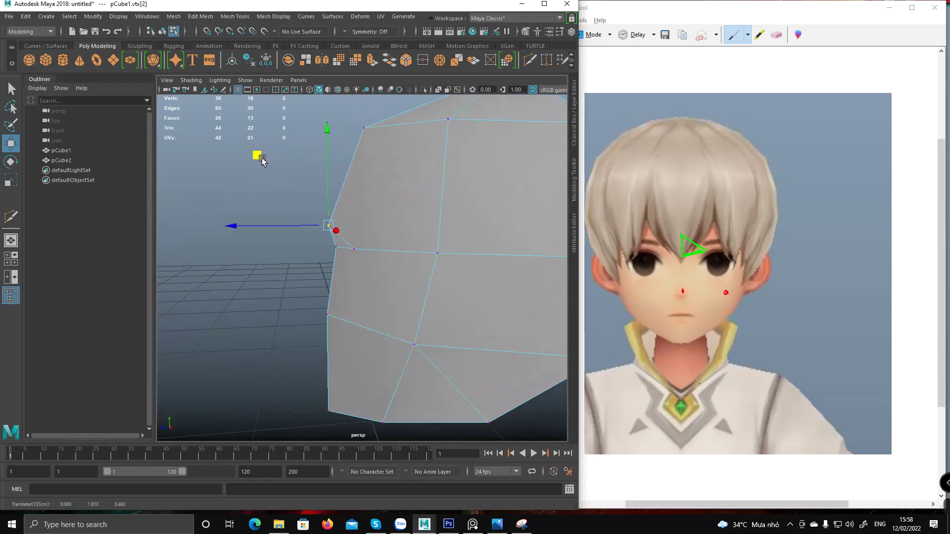
Reposition the vertex at the outer tip of the small nose-bridge triangle.
click(353, 246)
alt+drag(352, 221, 334, 215)
drag(278, 180, 467, 207)
alt+drag(454, 280, 407, 292)
scroll(423, 259, up, 3)
scroll(398, 254, up, 2)
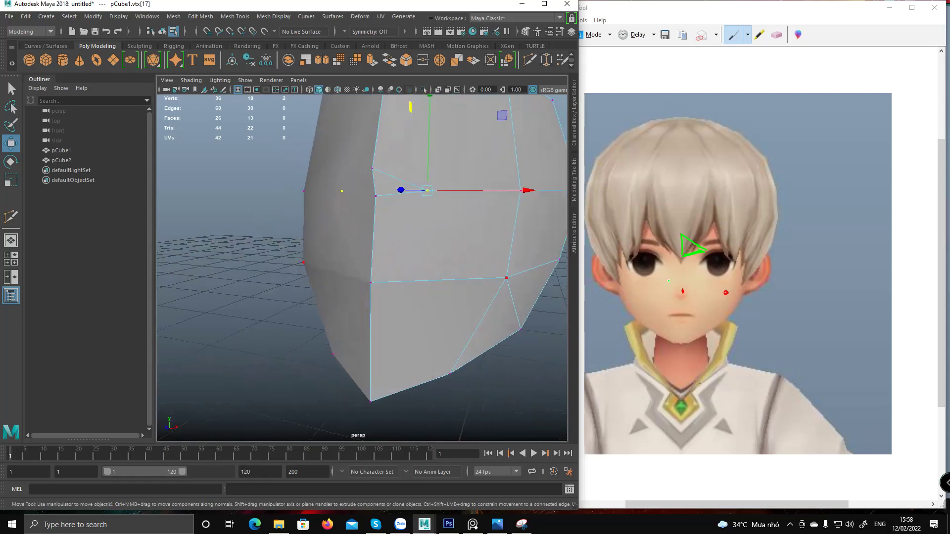
Minimize the Snipping Tool and bring the character's side view reference back into view.
click(780, 223)
click(890, 7)
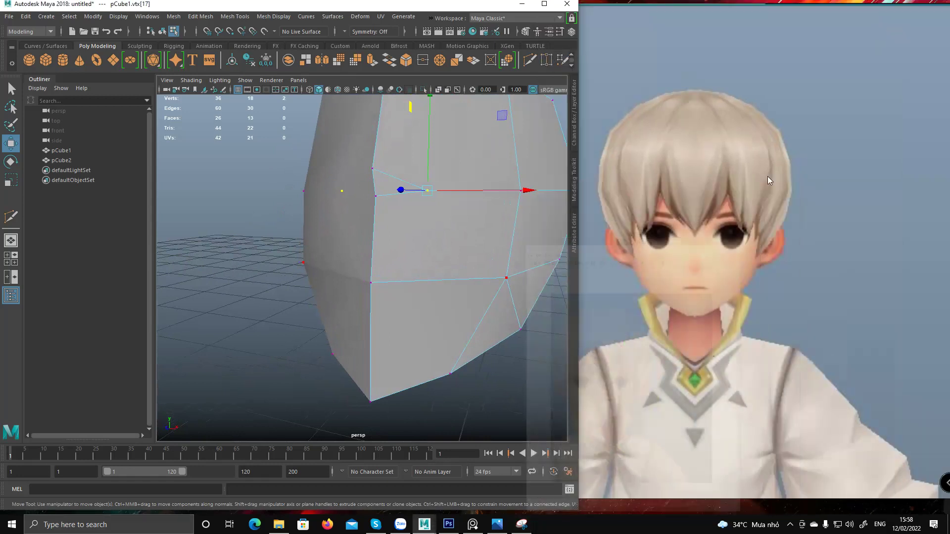
click(702, 254)
scroll(645, 288, up, 5)
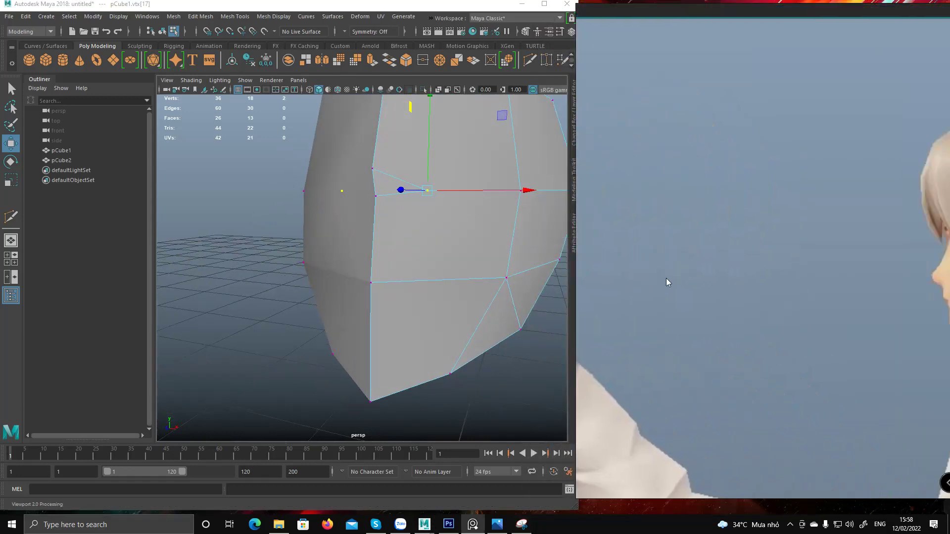
middle_drag(910, 259, 741, 256)
Multi-Cut a vertical edge from the nose-bridge triangle's outer vertex down to the horizontal nose-level edge.
alt+drag(379, 293, 342, 272)
scroll(342, 272, up, 1)
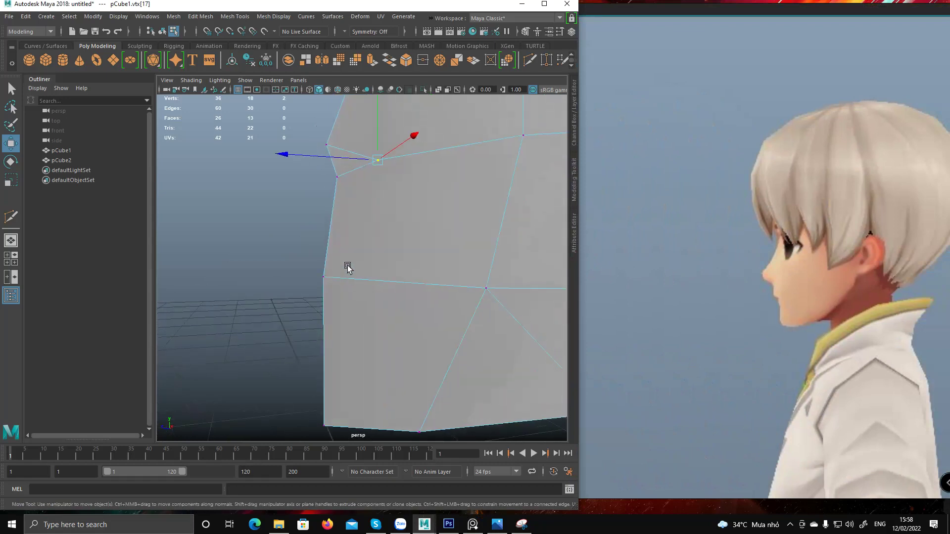
shift+right_drag(330, 260, 388, 246)
click(324, 276)
key(Escape)
alt+drag(431, 289, 515, 291)
click(522, 272)
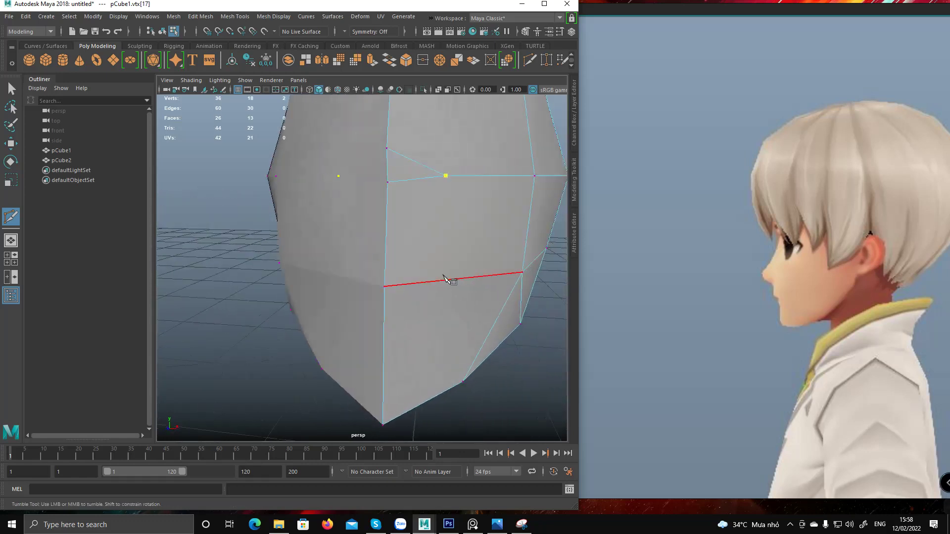
click(446, 278)
alt+drag(445, 278, 396, 318)
key(Return)
key(q)
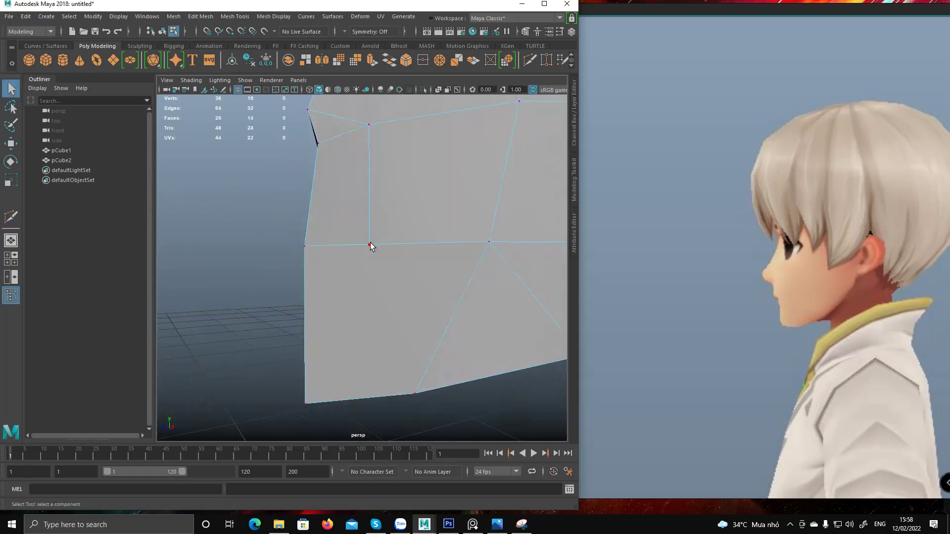
Move the new nose-level vertex forward beside the centre line, checking it against the nose in the side reference.
alt+drag(368, 238, 414, 221)
key(w)
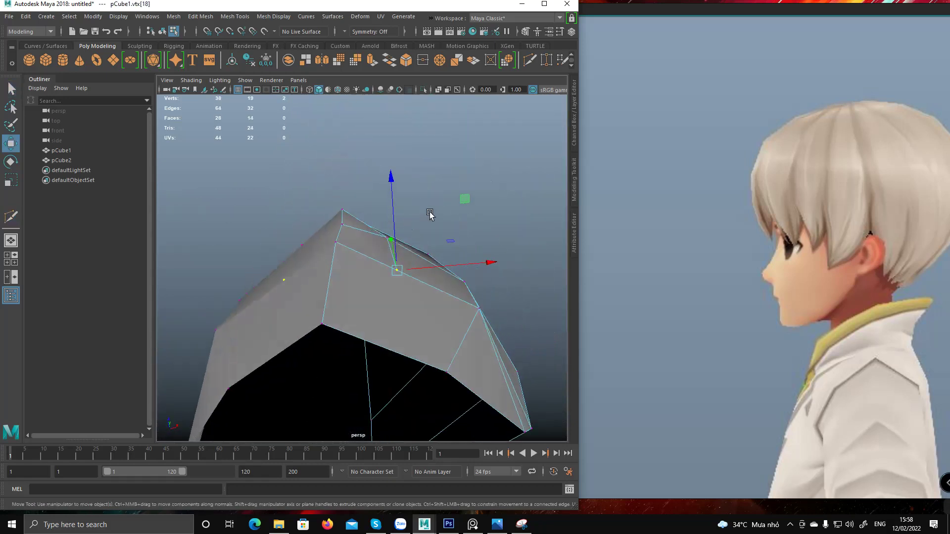
drag(450, 193, 369, 246)
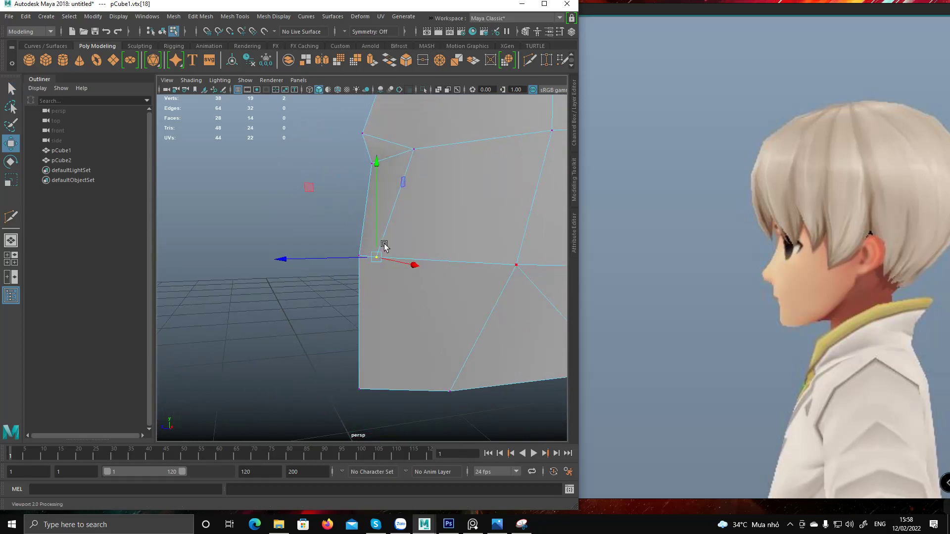
alt+drag(384, 246, 384, 265)
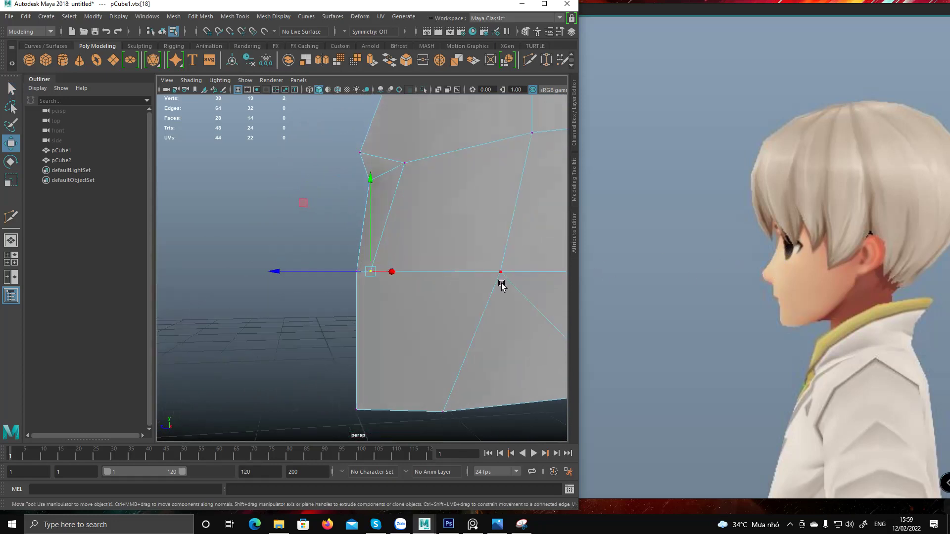
alt+drag(344, 267, 426, 266)
scroll(797, 275, up, 5)
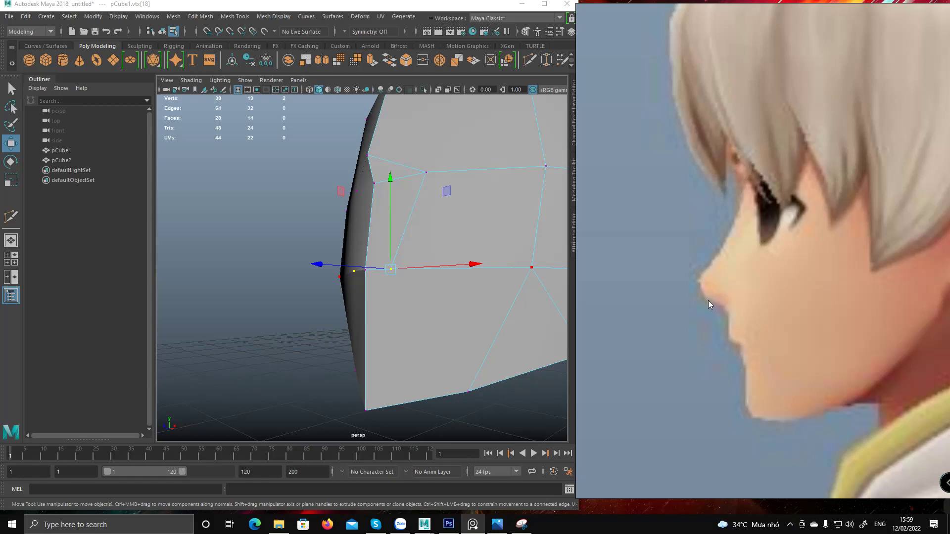
mouse_move(367, 258)
alt+mouse_down()
mouse_move(381, 269)
mouse_move(377, 253)
alt+mouse_up()
Multi-Cut from the nose-level side vertex down to a new mouth-level vertex, linking it to the centre line and the jaw vertex.
key(q)
shift+right_drag(328, 247, 321, 244)
alt+drag(392, 263, 392, 282)
alt+middle_drag(397, 287, 391, 279)
alt+drag(385, 268, 411, 249)
key(ctrl+z)
click(410, 251)
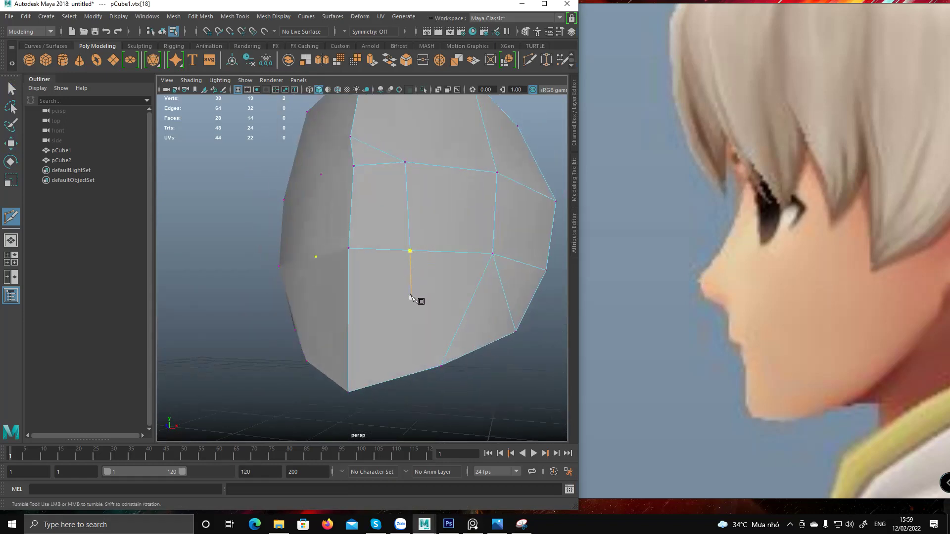
click(410, 312)
right_click(434, 284)
alt+drag(434, 284, 414, 281)
click(409, 314)
click(446, 371)
right_click(480, 286)
Multi-Cut an edge connecting the new mouth-level vertex to the nose-level cheek vertex.
alt+drag(480, 286, 420, 271)
alt+right_drag(420, 271, 340, 320)
click(306, 271)
alt+drag(340, 320, 334, 303)
click(325, 299)
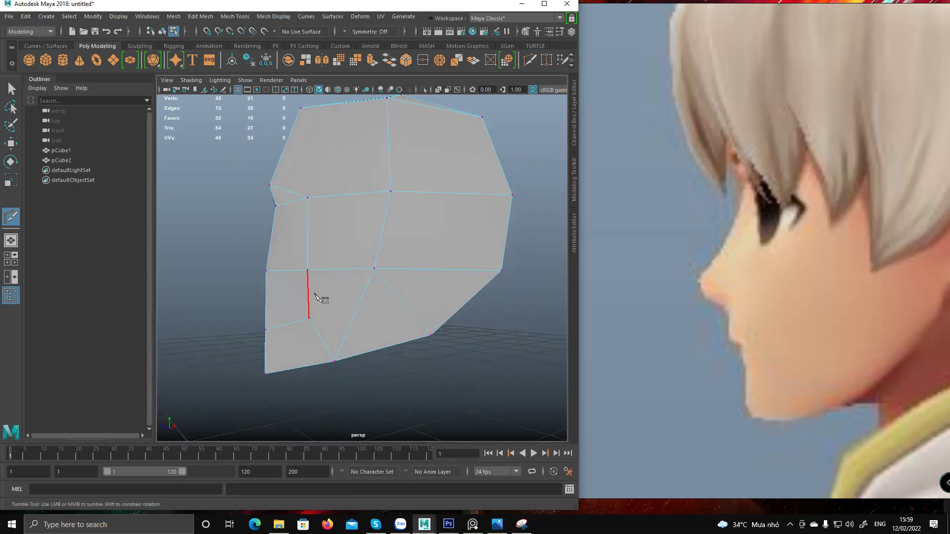
click(309, 317)
click(375, 269)
right_click(407, 269)
Move the nose-level cheek vertex backward, away from the face front.
alt+right_drag(439, 284, 398, 282)
alt+drag(398, 283, 333, 202)
key(w)
click(372, 271)
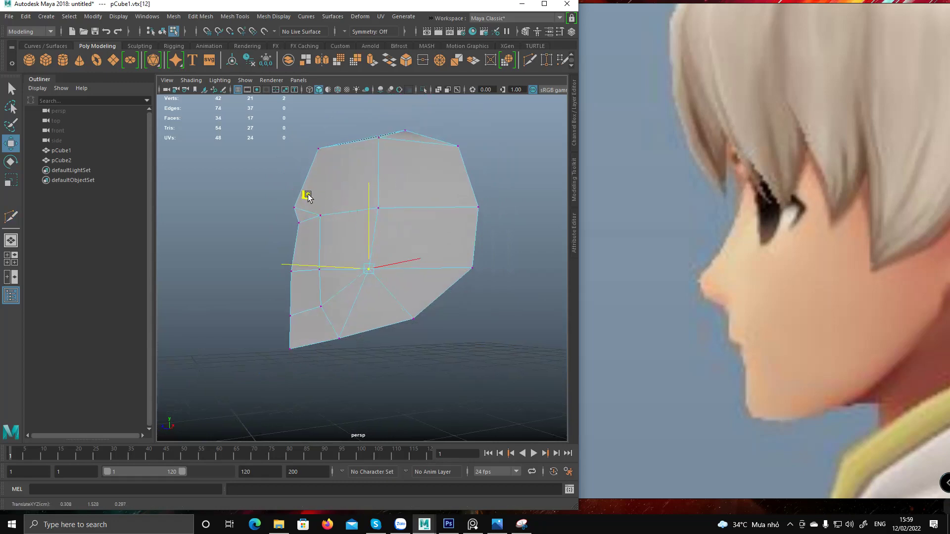
middle_drag(314, 199, 321, 203)
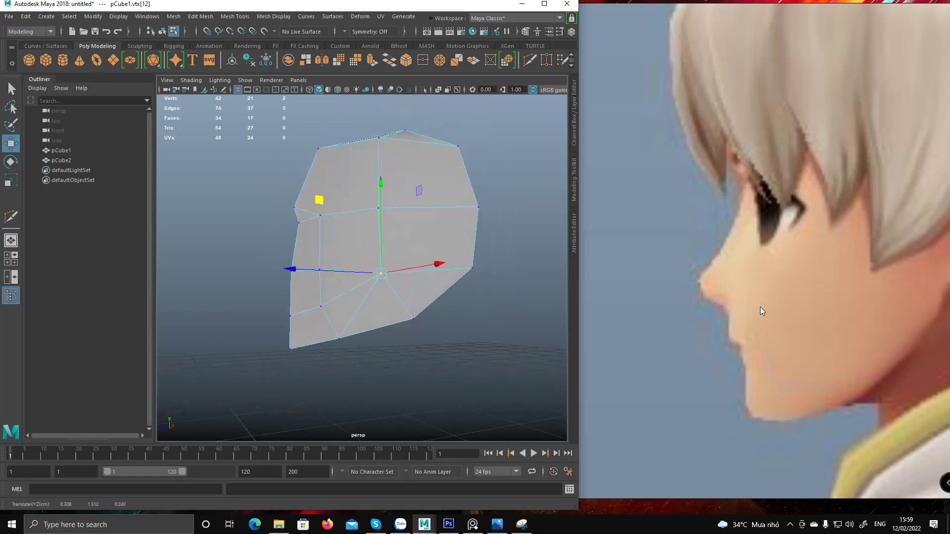
Capture the side reference and the head mesh in turn with Snipping Tool, sketching the cheek-to-chin curve on each, and minimize the tool.
click(521, 524)
click(548, 37)
drag(585, 35, 910, 435)
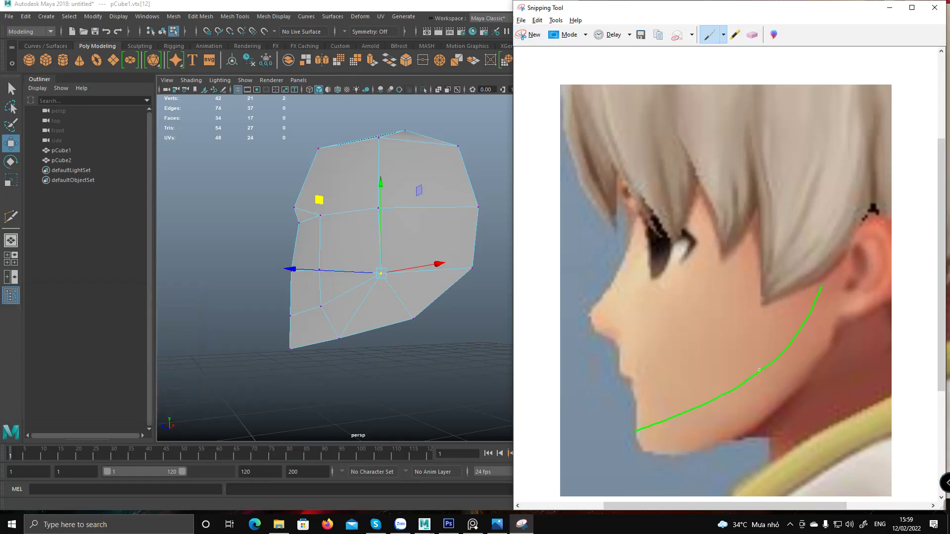
click(396, 267)
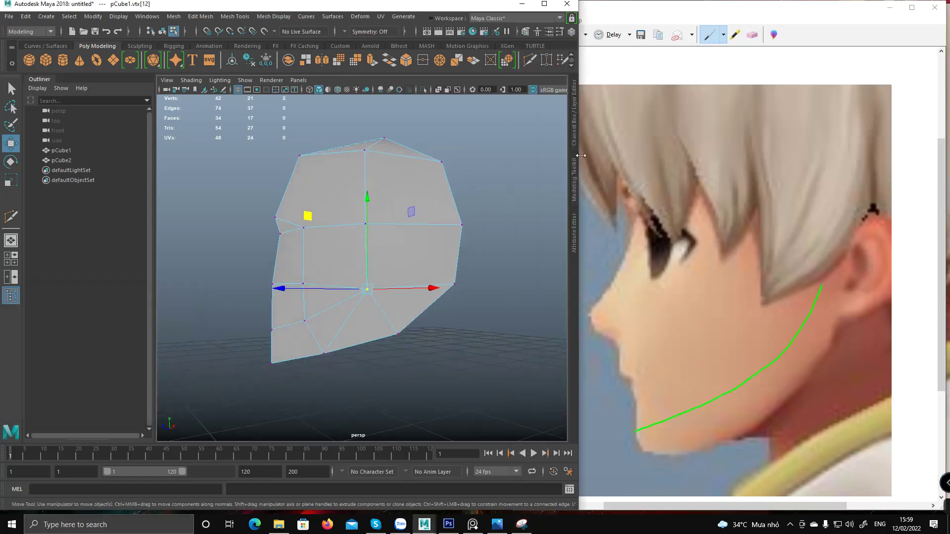
click(645, 23)
click(529, 38)
drag(229, 114, 577, 425)
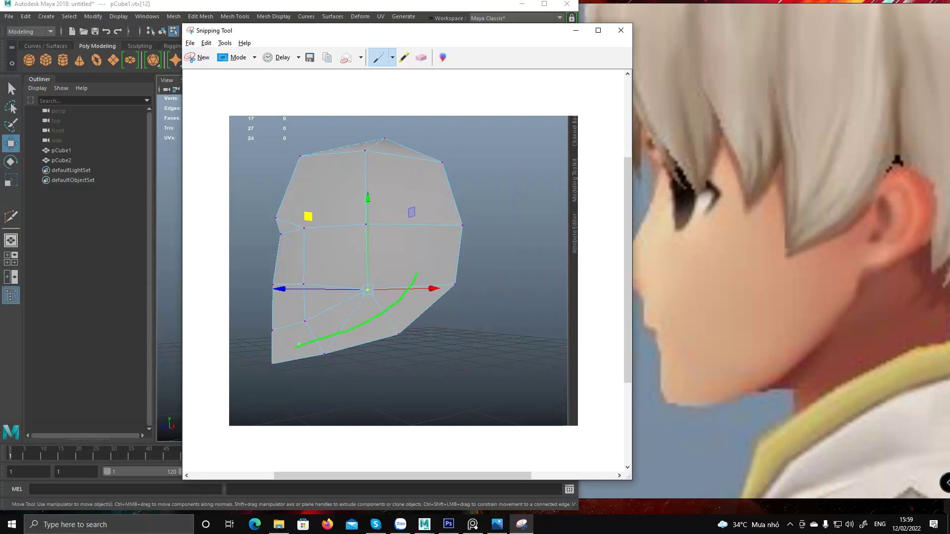
click(575, 30)
Reposition the mouth-level centre-line vertex and the chin vertex to shape the lower face profile.
alt+drag(282, 334, 268, 334)
alt+middle_drag(277, 336, 305, 305)
click(301, 340)
alt+drag(305, 305, 300, 296)
click(304, 298)
drag(242, 231, 239, 243)
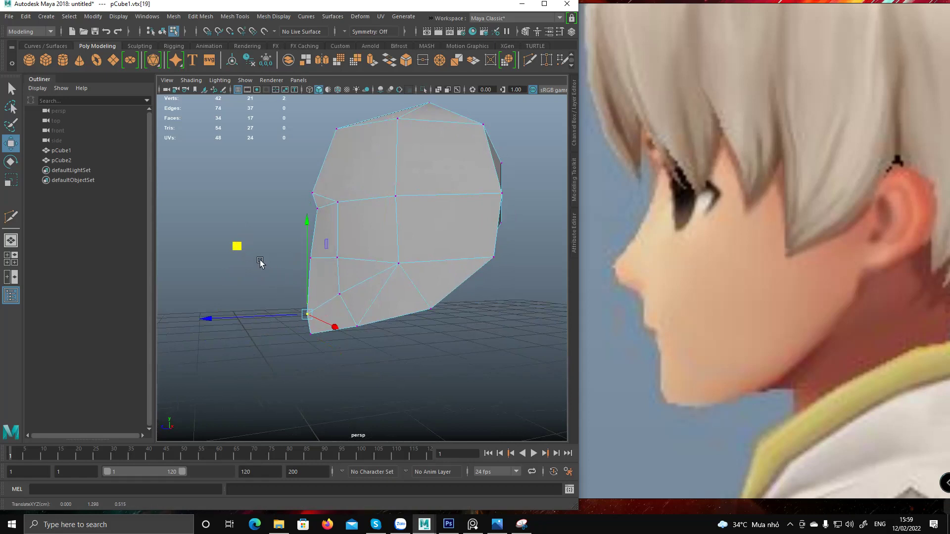
click(310, 334)
alt+drag(310, 334, 303, 330)
middle_drag(247, 267, 298, 273)
Move the mouth-level vertex beside the centre line outward to widen the mouth area.
alt+drag(324, 281, 395, 280)
click(365, 294)
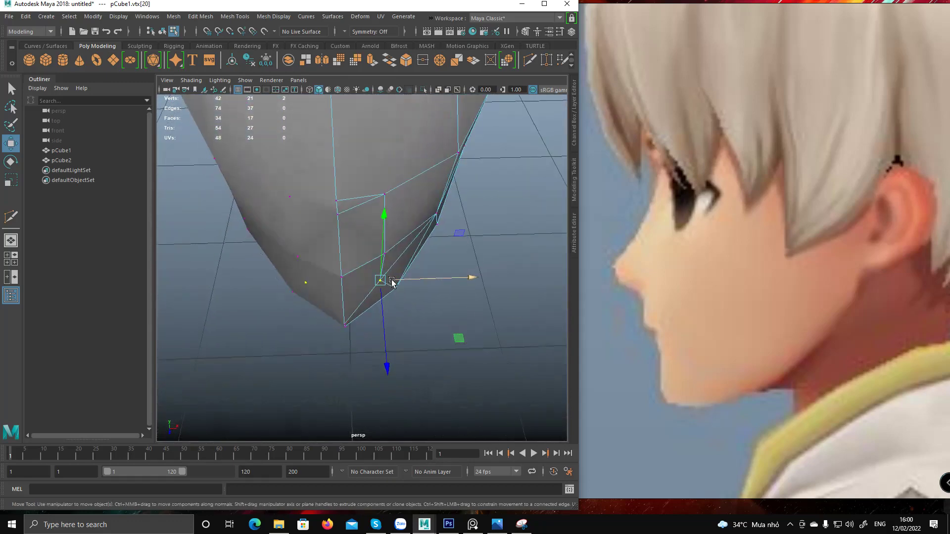
mouse_move(394, 281)
alt+mouse_down()
mouse_move(388, 254)
mouse_move(403, 195)
mouse_move(395, 231)
mouse_move(413, 259)
mouse_move(426, 318)
mouse_move(365, 250)
mouse_move(353, 291)
mouse_move(378, 305)
mouse_move(460, 303)
mouse_move(386, 297)
mouse_move(416, 327)
mouse_move(389, 296)
mouse_move(403, 259)
mouse_move(378, 265)
mouse_move(391, 268)
alt+mouse_up()
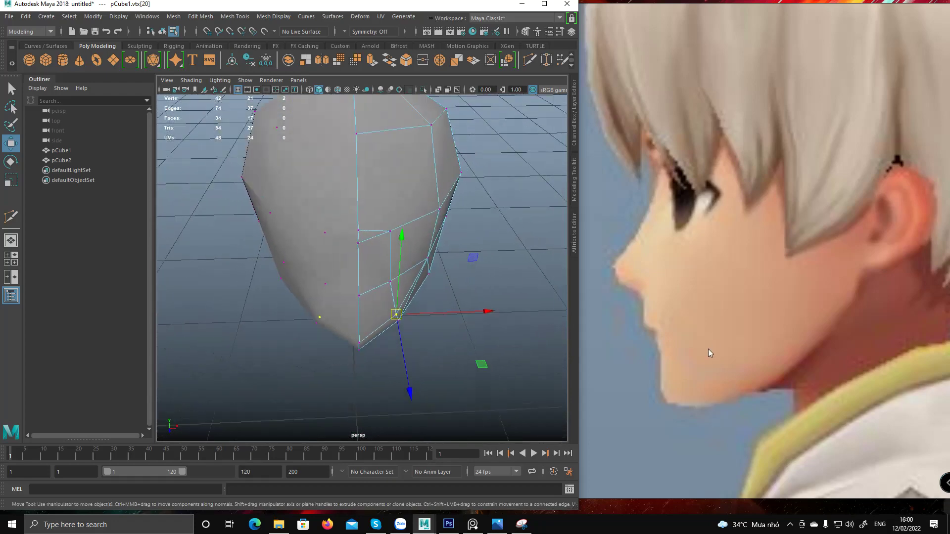
alt+drag(354, 319, 487, 351)
alt+drag(483, 344, 468, 248)
Switch to the side view and reposition the nose-level cheek vertex.
click(432, 261)
click(436, 258)
drag(468, 248, 393, 223)
click(387, 224)
alt+middle_drag(428, 235, 408, 263)
alt+drag(407, 263, 401, 259)
key(space)
key(space)
alt+middle_drag(322, 246, 313, 230)
alt+right_drag(314, 230, 335, 277)
alt+middle_drag(335, 277, 397, 271)
drag(322, 309, 334, 316)
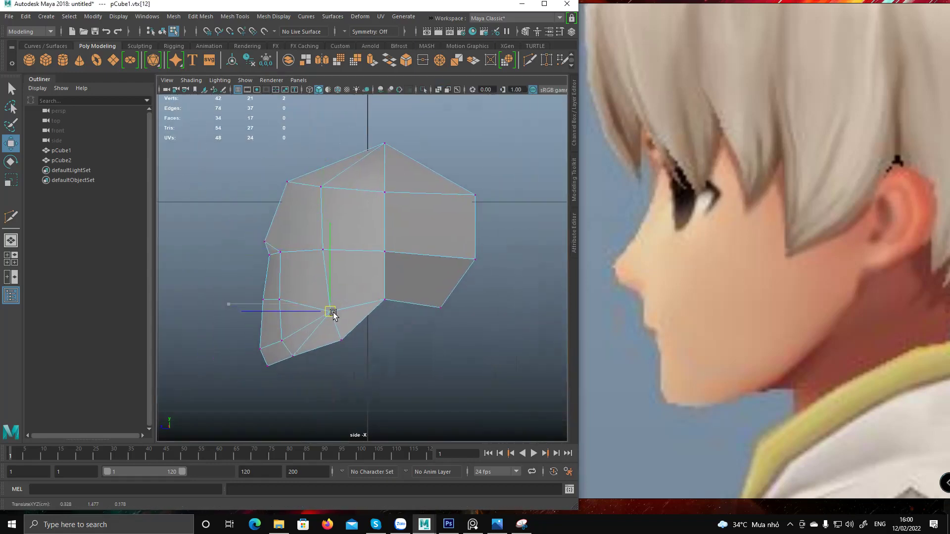
click(323, 250)
alt+middle_drag(297, 312, 313, 304)
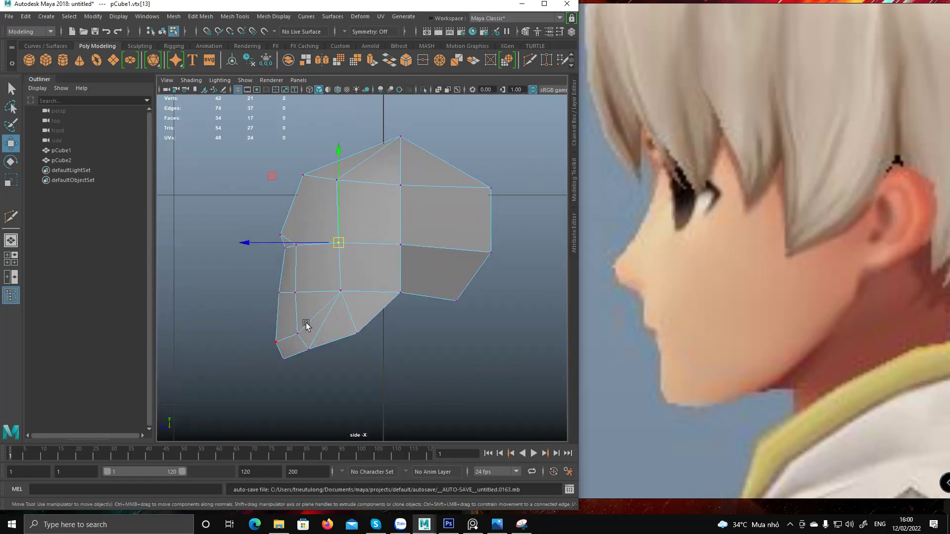
Show more of the side reference and move all the chin and mouth-level vertices backward together.
scroll(741, 295, down, 5)
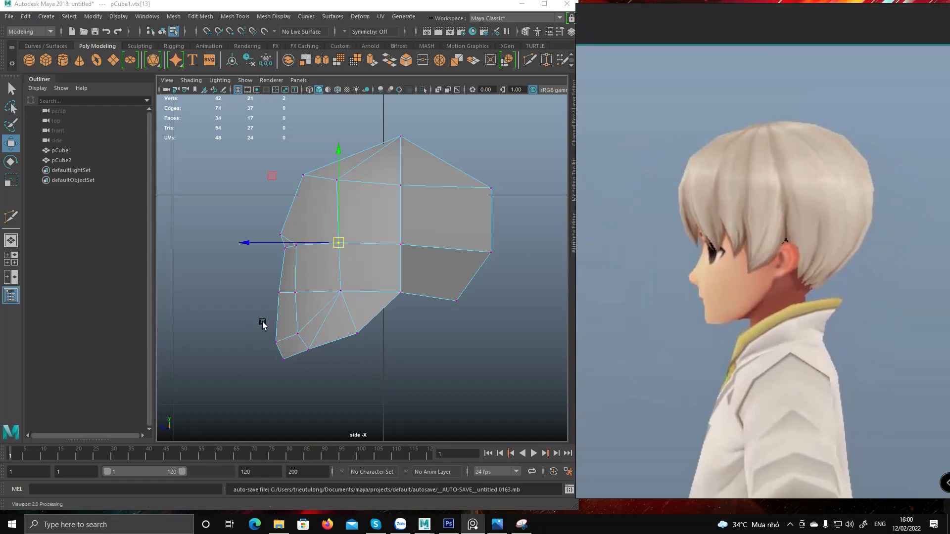
drag(266, 327, 324, 373)
drag(244, 346, 252, 346)
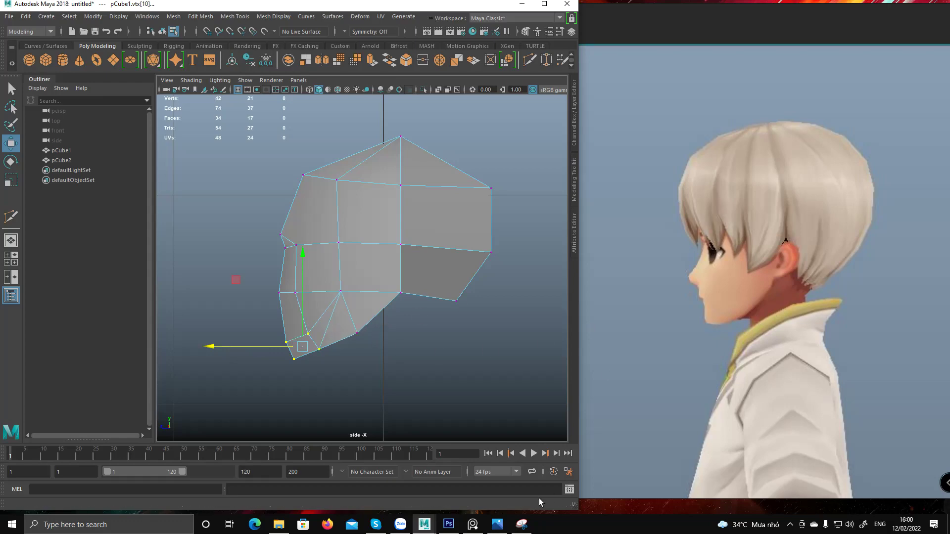
Snip the mesh side view together with the reference, mark the matching jawline vertices on both, and minimize Snipping Tool.
click(521, 525)
click(200, 68)
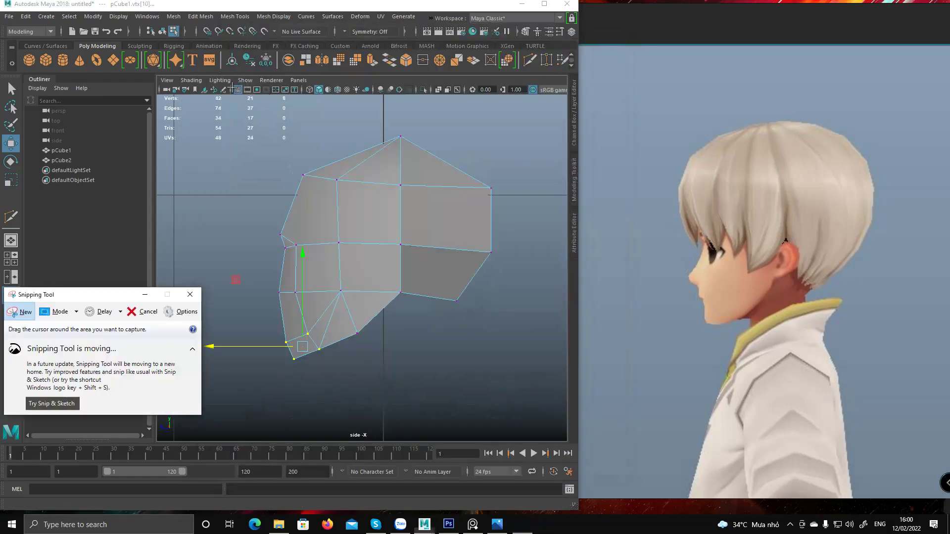
drag(231, 84, 880, 463)
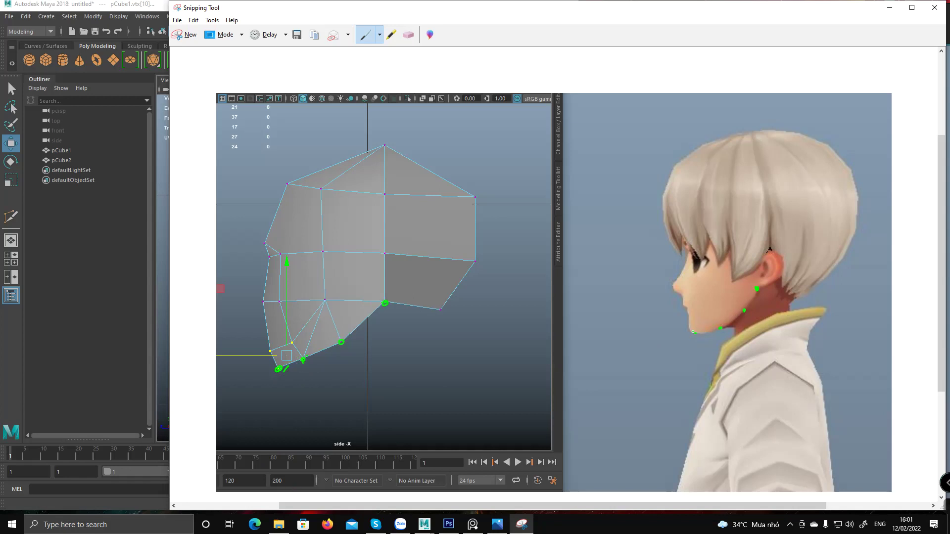
click(889, 8)
Move the two jawline vertices between the chin and the ear backward to follow the reference jaw.
click(335, 319)
alt+middle_drag(340, 286, 311, 300)
drag(245, 269, 258, 264)
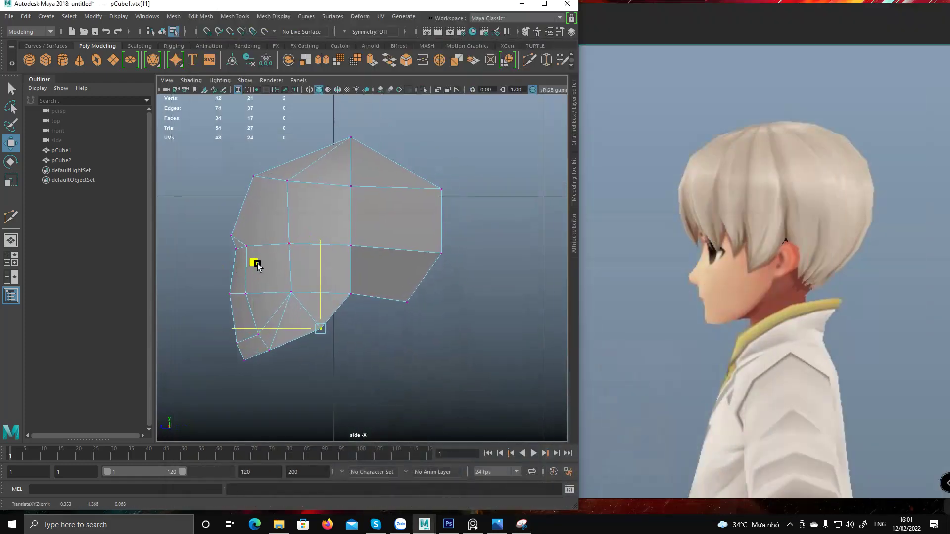
click(267, 348)
drag(205, 286, 221, 286)
alt+middle_drag(302, 331, 350, 319)
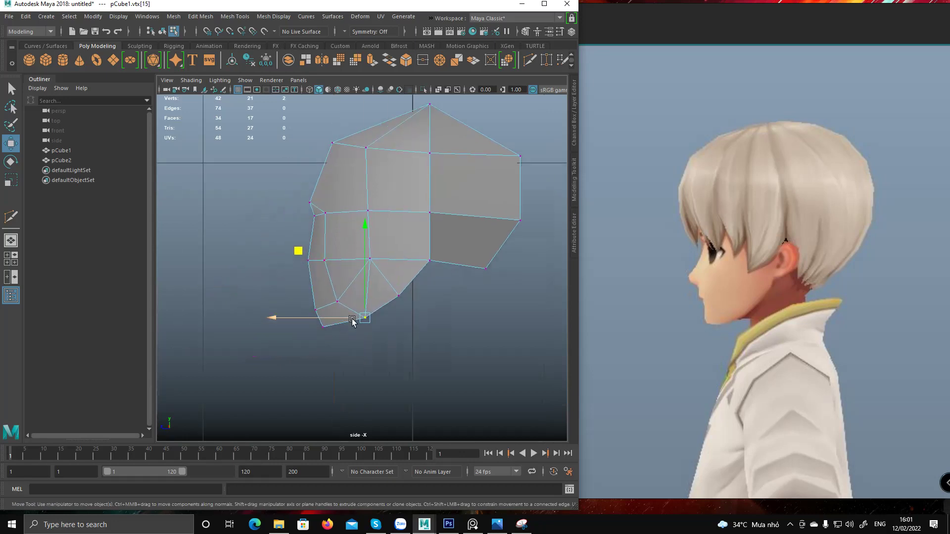
Move the chin tip vertex backward, then shift the neighbouring chin and mouth vertices back as well.
click(323, 326)
drag(257, 261, 266, 263)
alt+middle_drag(345, 299, 350, 328)
drag(303, 279, 349, 340)
drag(269, 278, 276, 280)
click(347, 338)
alt+middle_drag(329, 290, 336, 287)
scroll(336, 287, up, 4)
Multi-Cut an edge from the nose-level side vertex to the centre line above the nose, and pull the profile forward there.
shift+right_drag(323, 303, 319, 312)
click(304, 304)
key(Return)
key(w)
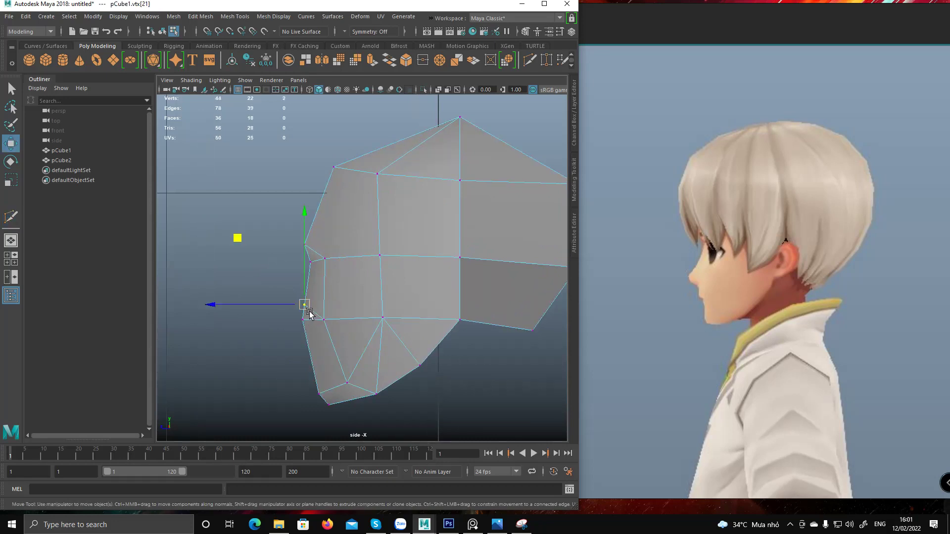
mouse_move(250, 305)
mouse_down()
mouse_move(308, 326)
mouse_move(244, 320)
mouse_up()
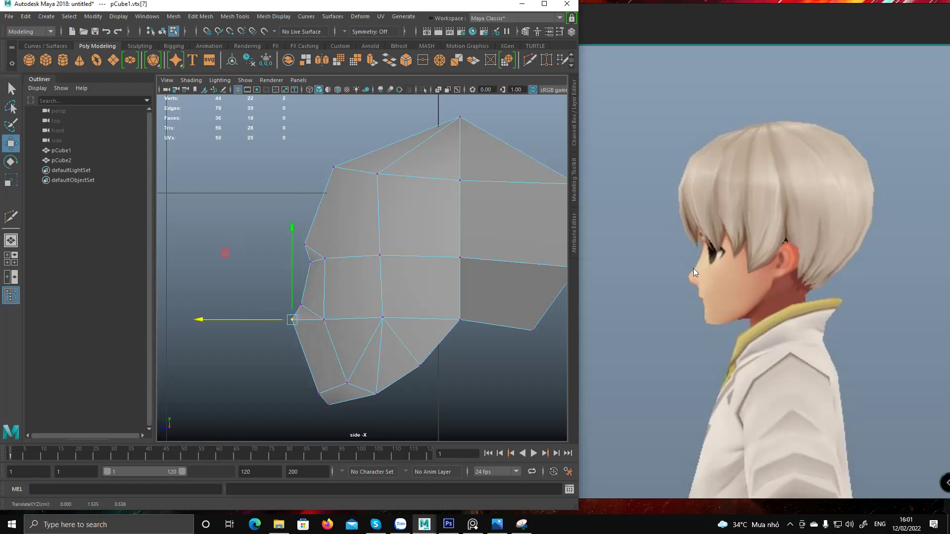
Mark the nose outline on the reference snip, then reposition the nose base, tip and side vertices to match it.
click(522, 525)
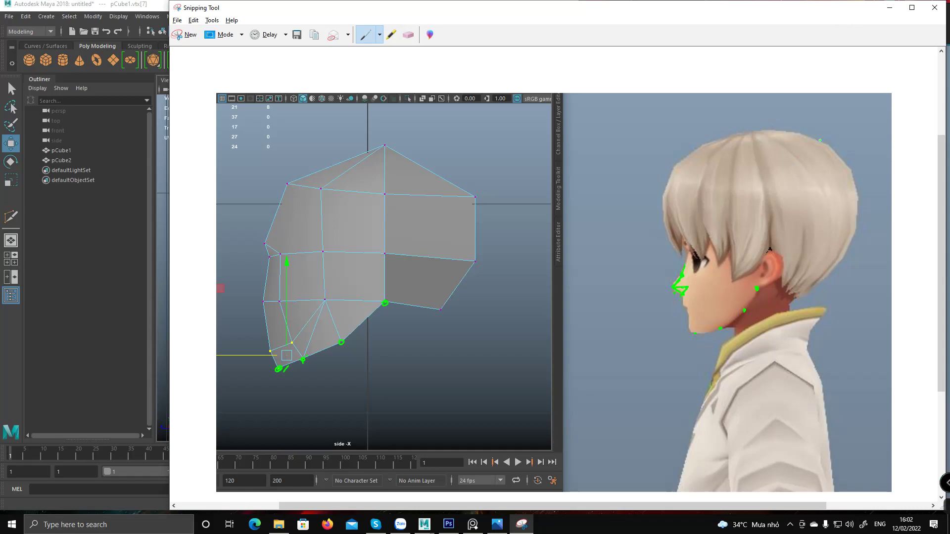
click(888, 8)
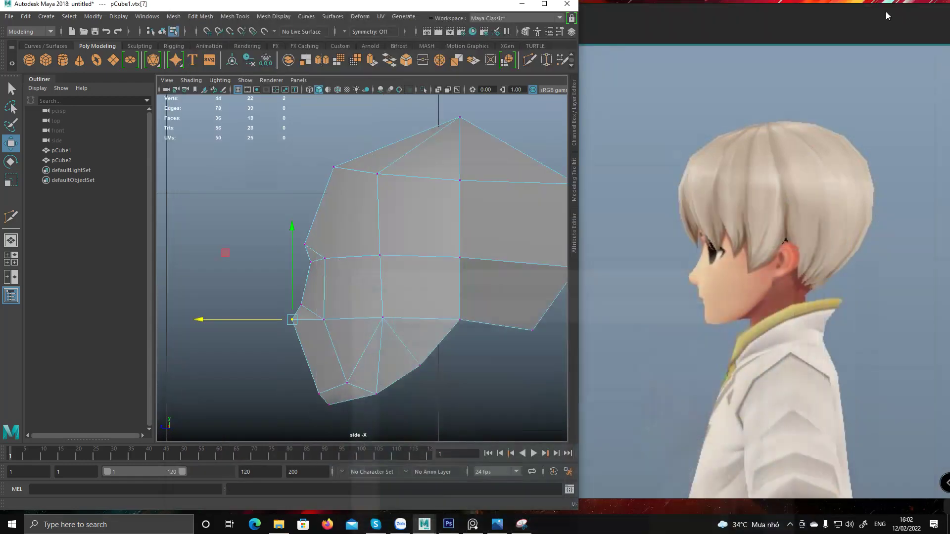
click(325, 320)
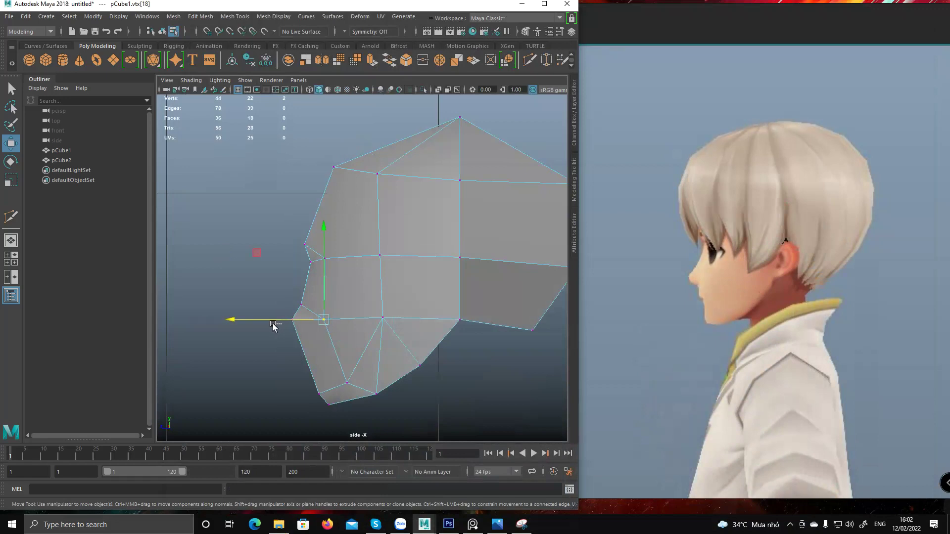
click(292, 319)
mouse_move(226, 254)
middle_down()
mouse_move(232, 268)
mouse_move(219, 247)
middle_up()
click(299, 303)
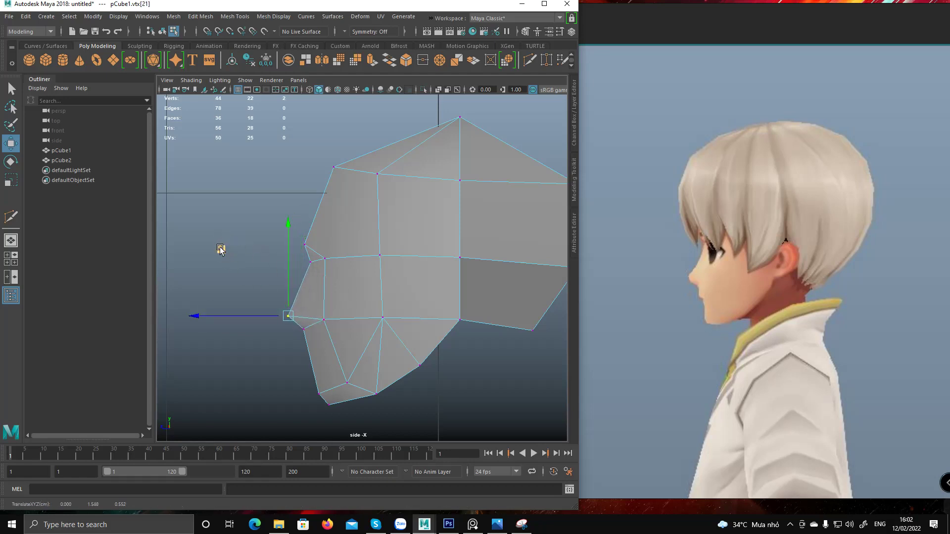
click(317, 319)
Multi-Cut an edge from the nose side vertex to the centre line above the nose tip, and adjust the new vertex.
key(q)
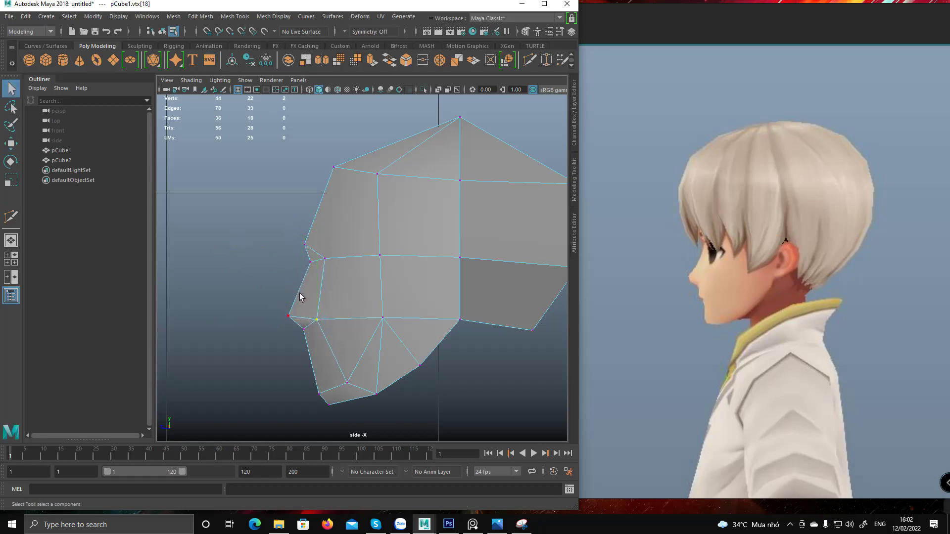
shift+right_drag(307, 296, 317, 321)
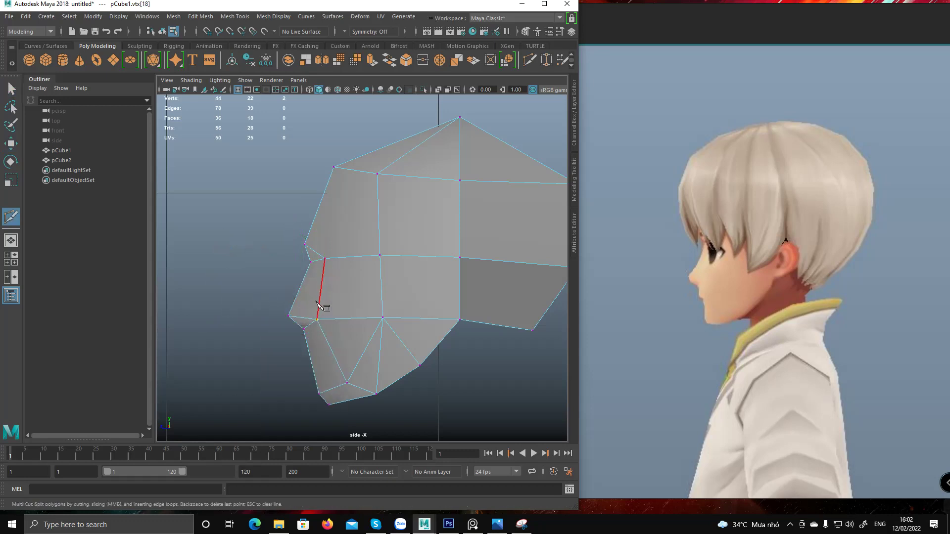
click(311, 319)
click(296, 300)
key(Return)
key(q)
key(w)
drag(299, 304, 300, 305)
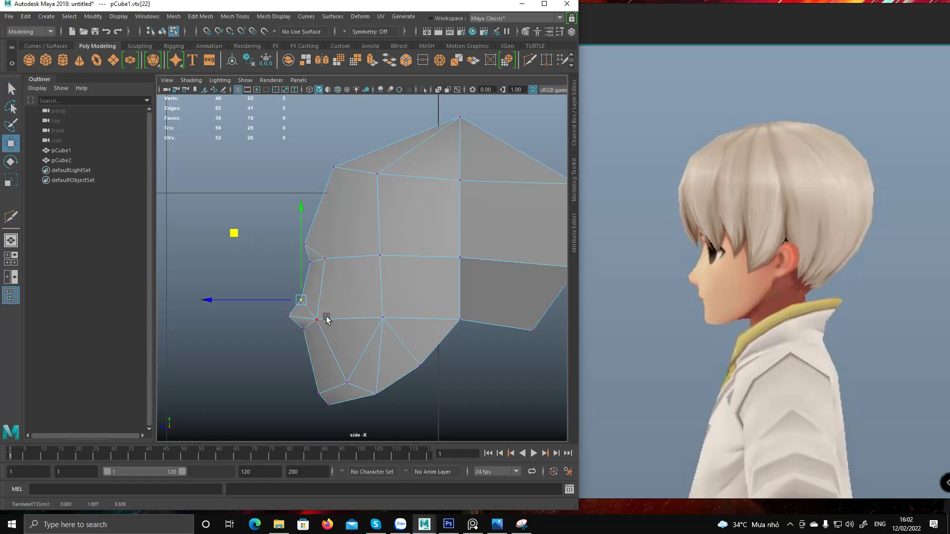
Multi-Cut another edge from the nose side vertex to the centre line below the nose tip, and push its vertex forward.
key(g)
scroll(296, 302, up, 3)
click(290, 349)
click(262, 350)
key(w)
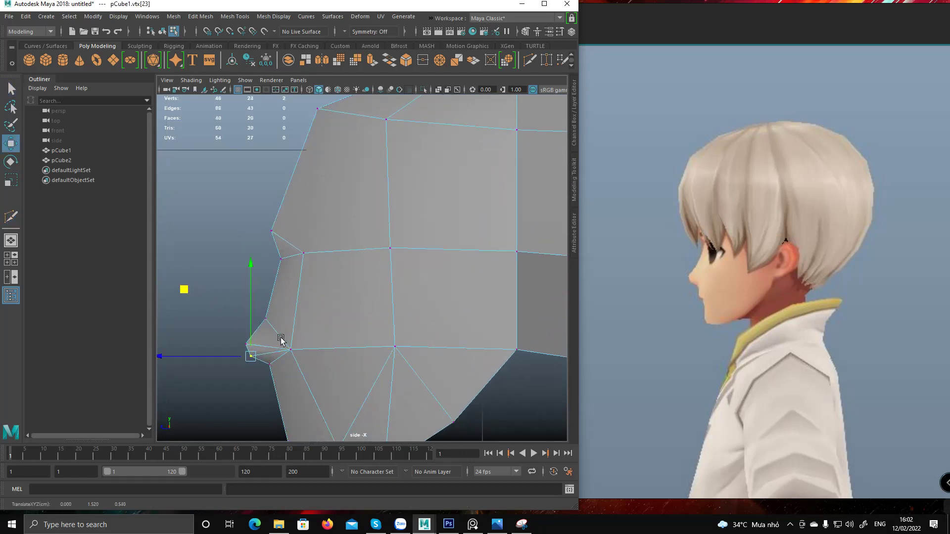
Move the nose base vertex slightly backward to match the side reference.
alt+middle_drag(277, 340, 284, 303)
click(264, 303)
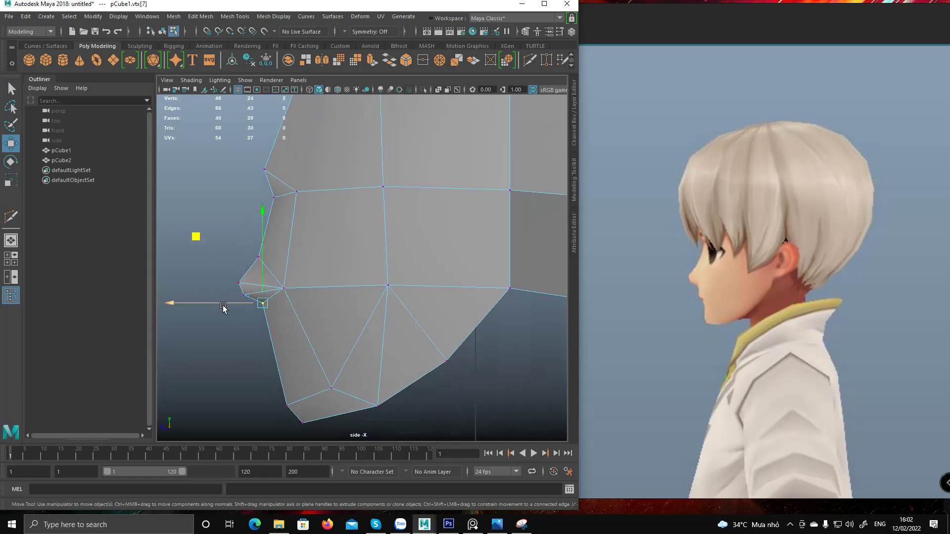
drag(212, 304, 217, 303)
alt+right_drag(333, 351, 286, 349)
scroll(407, 272, up, 10)
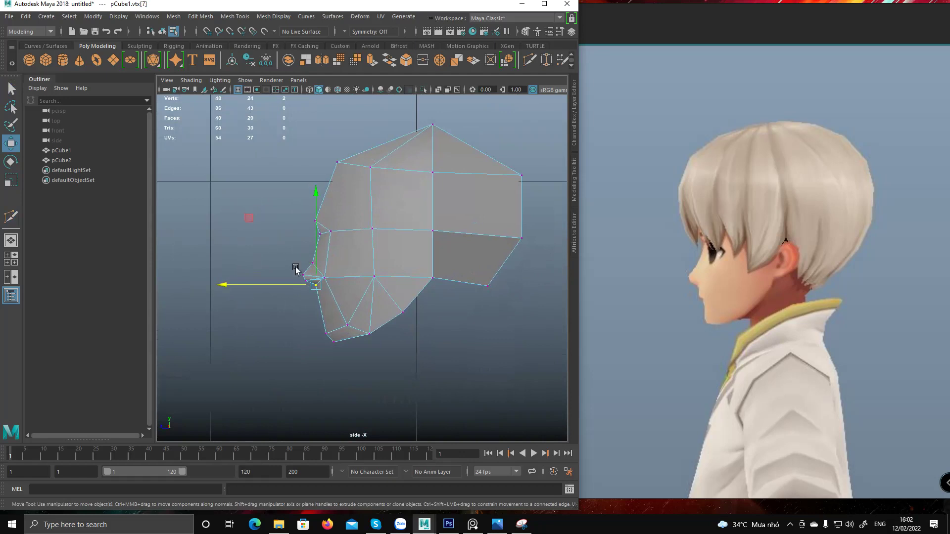
scroll(296, 270, up, 3)
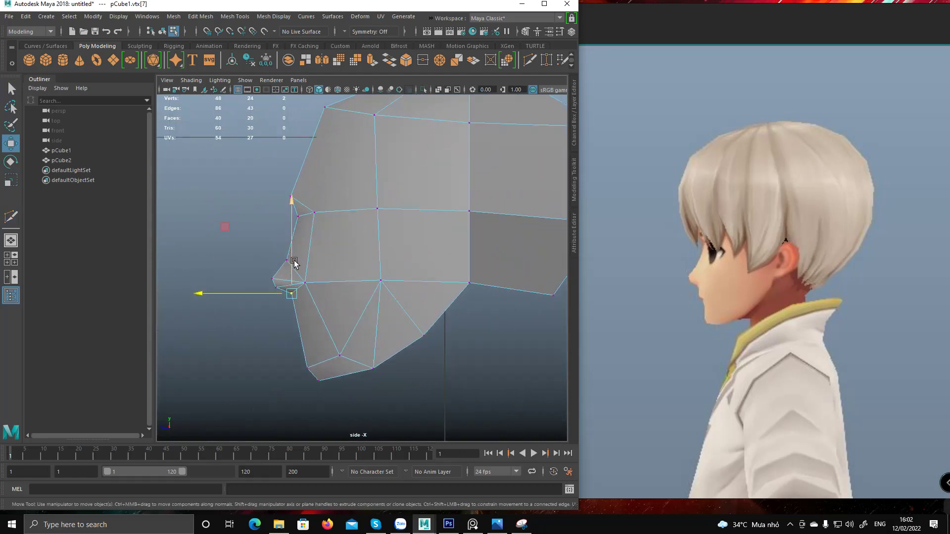
alt+middle_drag(304, 235, 298, 254)
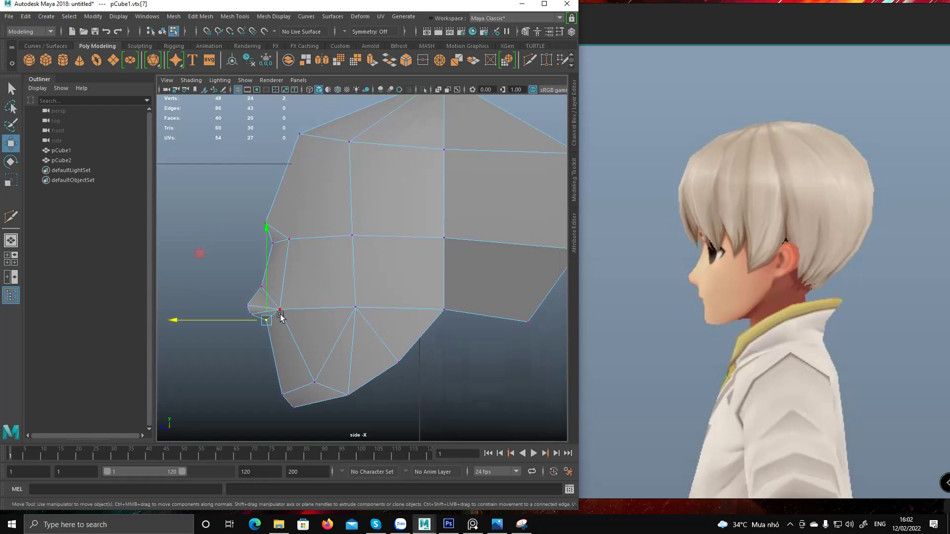
Delete the extra edge between the nose tip and the nose base.
key(ctrl+z)
key(F10)
click(261, 315)
key(Delete)
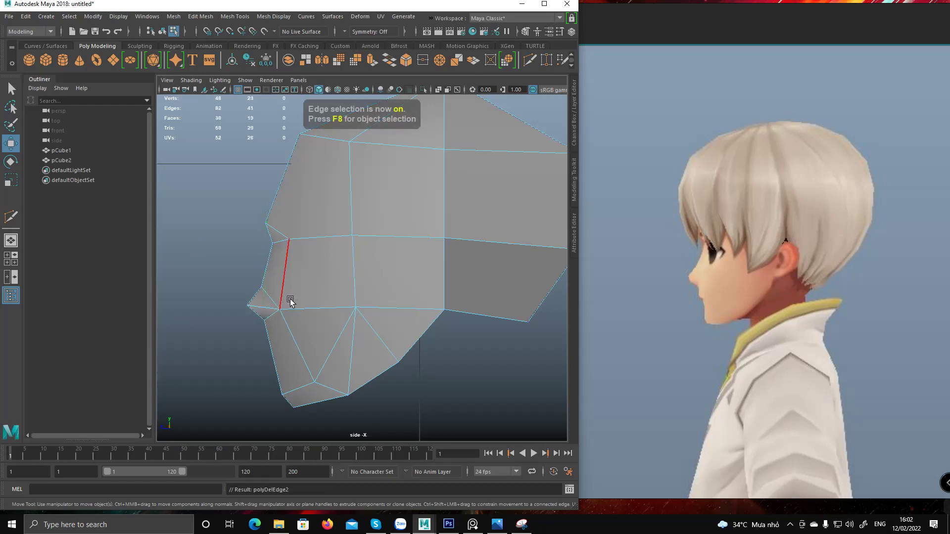
Adjust the centre-line vertex above the nose tip, and move the three nose-bridge triangle vertices slightly up and back.
key(F9)
drag(253, 311, 201, 224)
click(262, 286)
alt+middle_drag(242, 242, 233, 245)
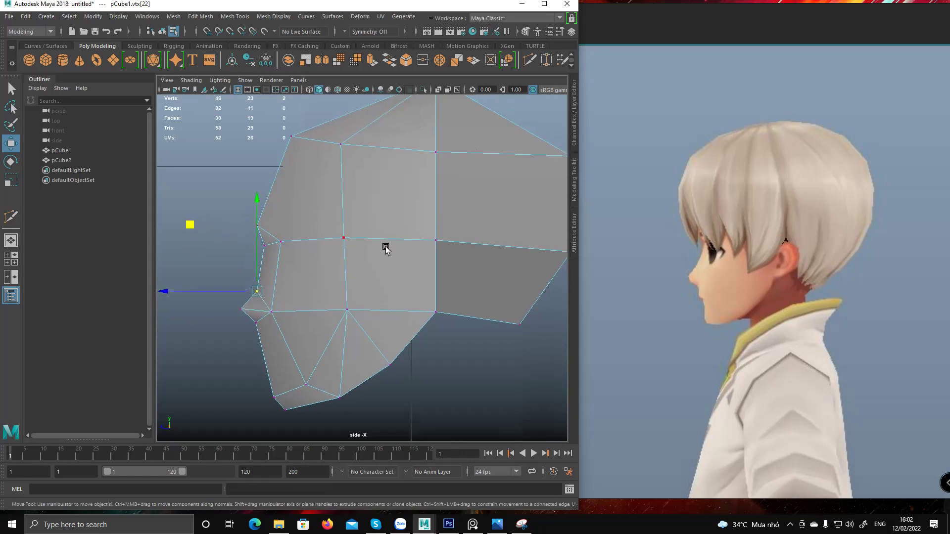
drag(233, 212, 315, 253)
drag(202, 169, 209, 164)
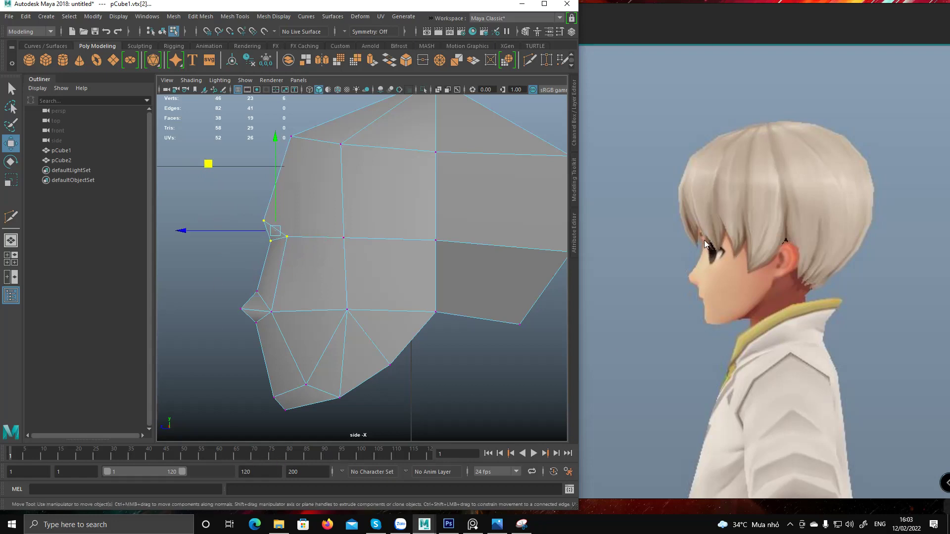
Move the three nose-bridge triangle vertices slightly down, and shift the brow vertex above them slightly up and forward.
drag(208, 163, 209, 168)
drag(250, 210, 269, 230)
drag(198, 159, 196, 156)
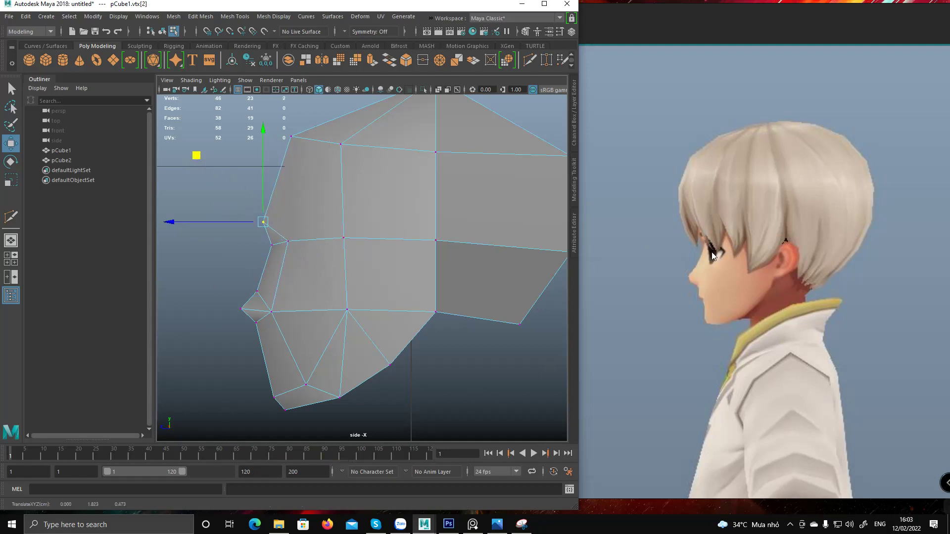
Switch to Snipping Tool, capture the model beside the side reference, and mark a dashed vertical line from nose bridge to chin on both.
click(521, 524)
click(521, 525)
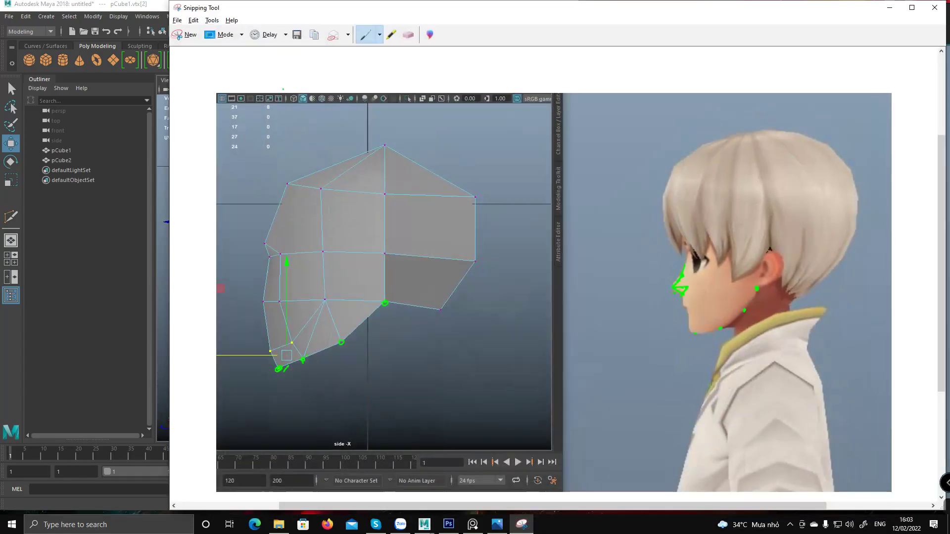
click(189, 39)
drag(181, 84, 868, 463)
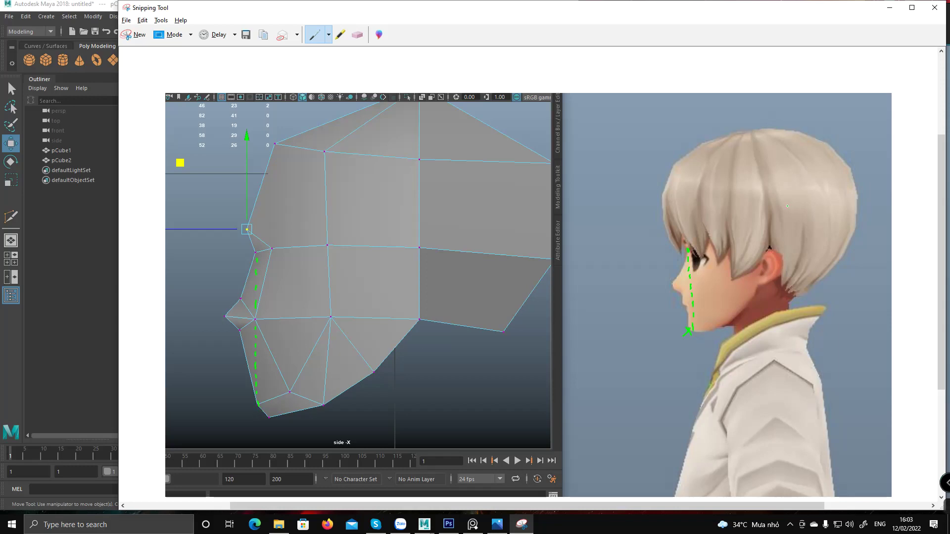
click(890, 7)
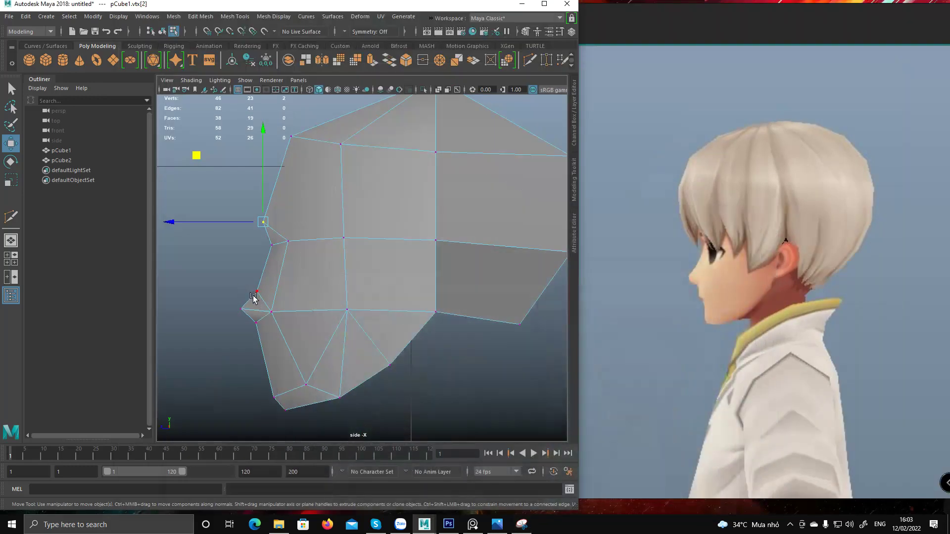
Move the nose vertices slightly backward, and shift the two nose-bridge vertices back as well in the side view.
alt+middle_drag(244, 303, 252, 297)
drag(232, 281, 281, 316)
drag(219, 302, 222, 303)
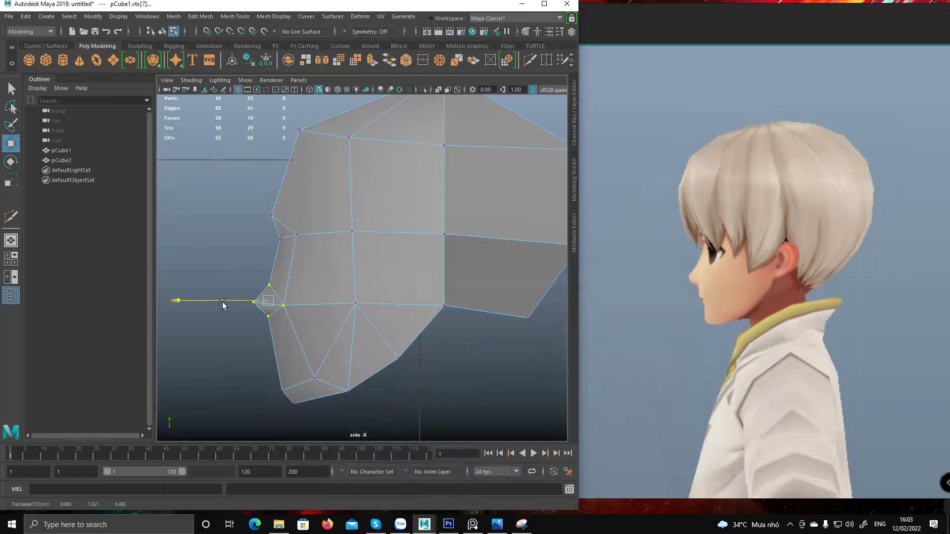
alt+middle_drag(287, 230, 285, 239)
drag(303, 234, 254, 247)
alt+middle_drag(282, 375, 278, 329)
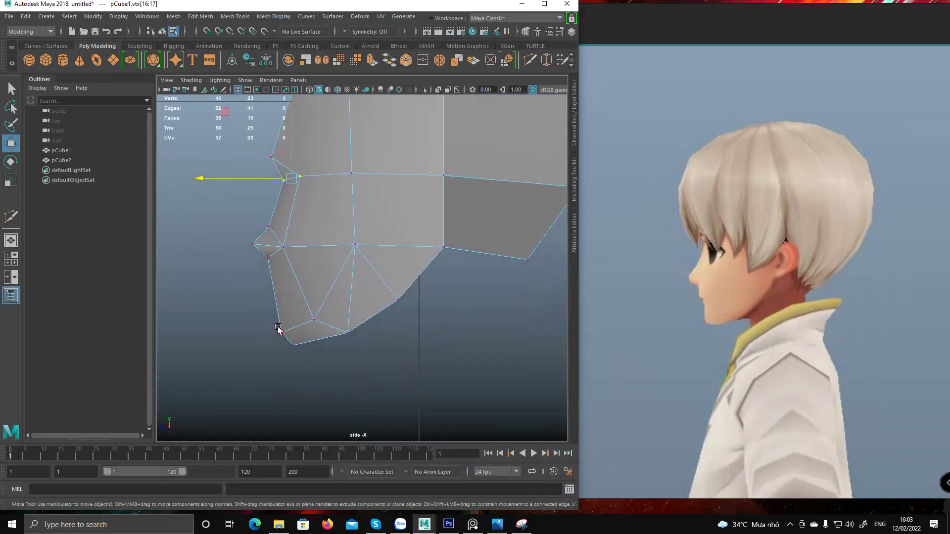
Move the front chin vertices slightly forward so they line up vertically with the nose bridge.
drag(263, 309, 306, 358)
drag(239, 340, 234, 340)
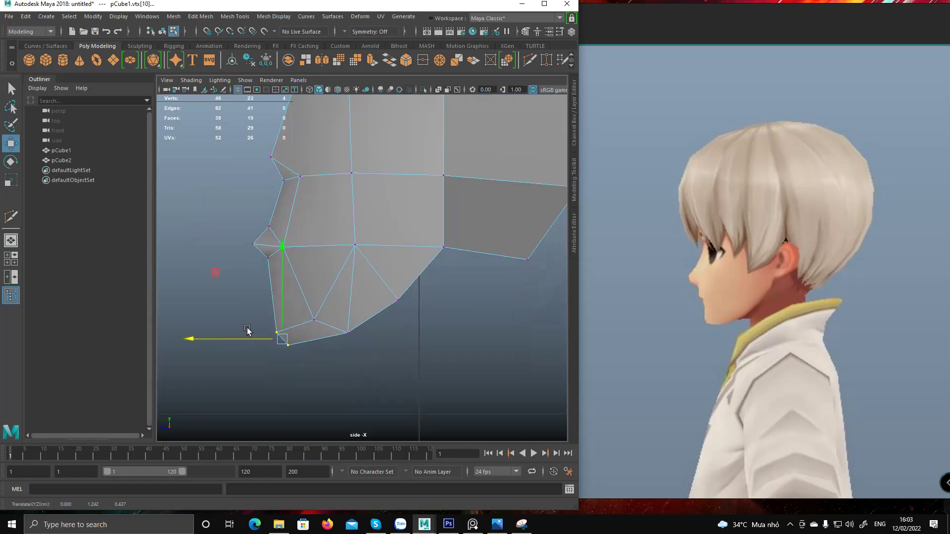
alt+middle_drag(270, 311, 263, 339)
Mark the jaw corner on the snip and a dashed line from the nose tip to the earlobe on the reference.
click(306, 348)
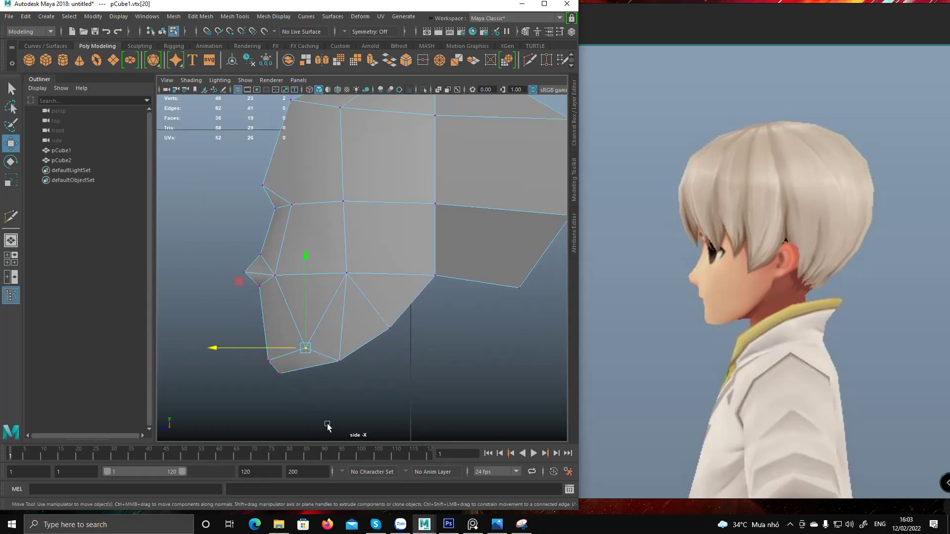
click(521, 525)
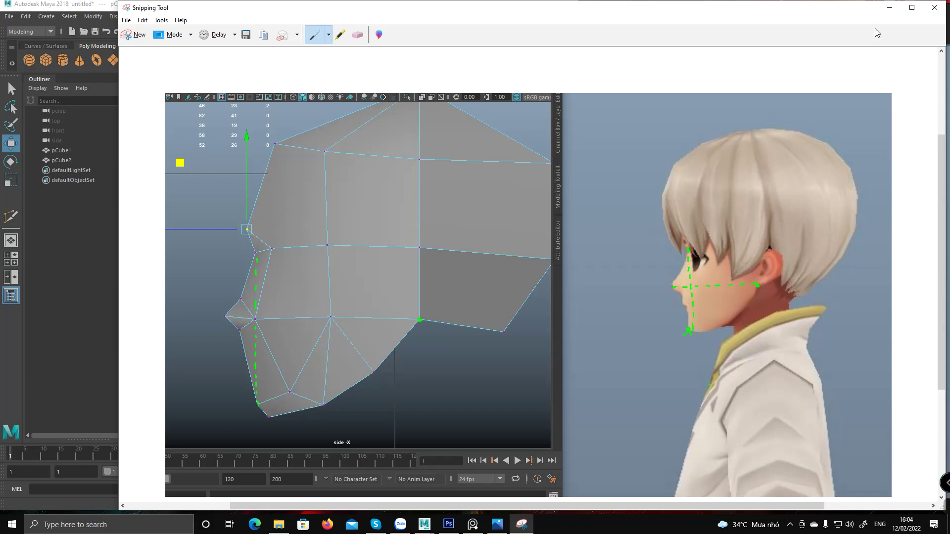
click(889, 8)
Lower the nose tip vertex slightly, and nudge the vertex just above it down and back.
click(244, 272)
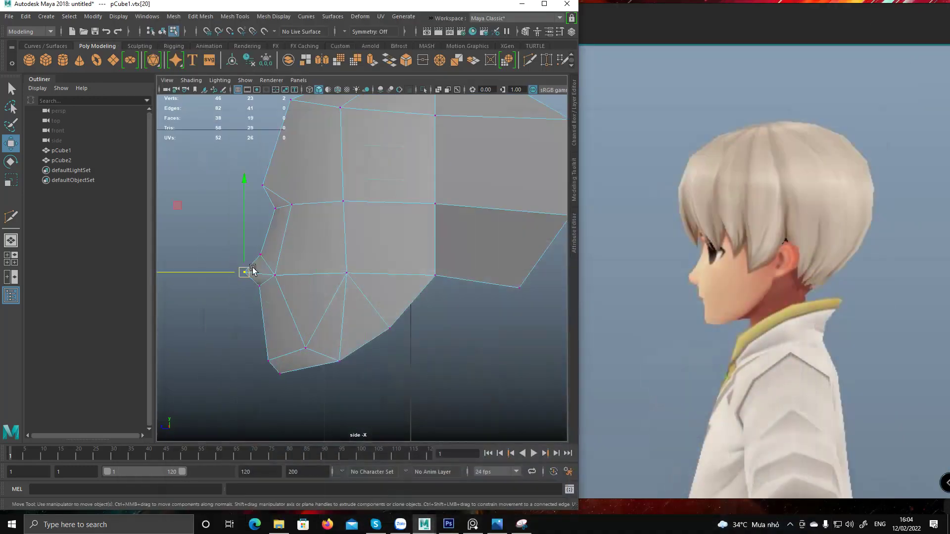
drag(243, 221, 241, 228)
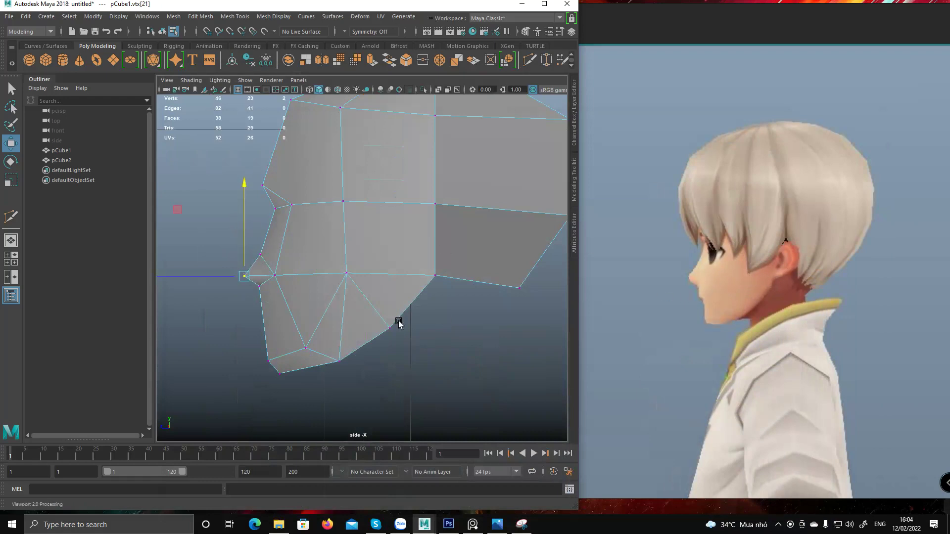
click(260, 255)
middle_drag(195, 190, 197, 193)
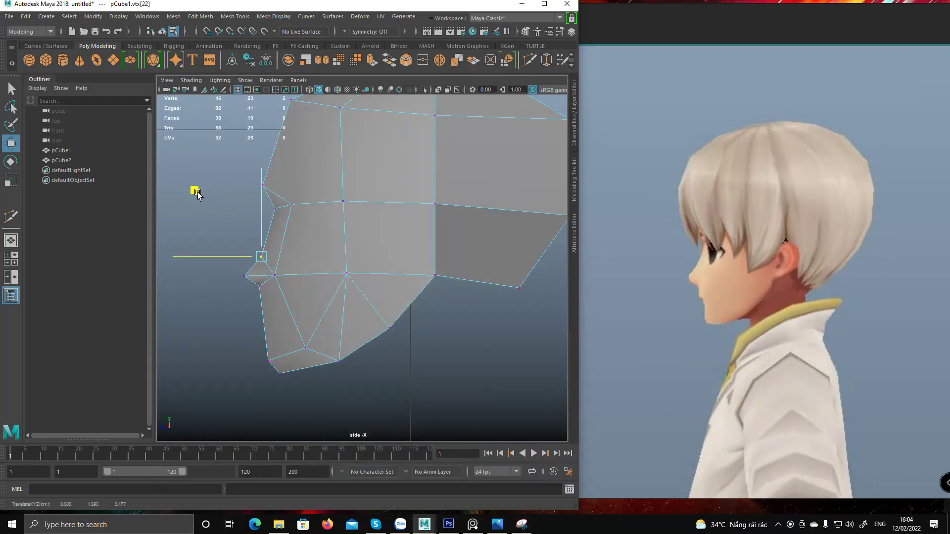
Level the jaw corner and cheek vertices with the nose tip, and move the vertex above the jaw corner down and back.
click(434, 275)
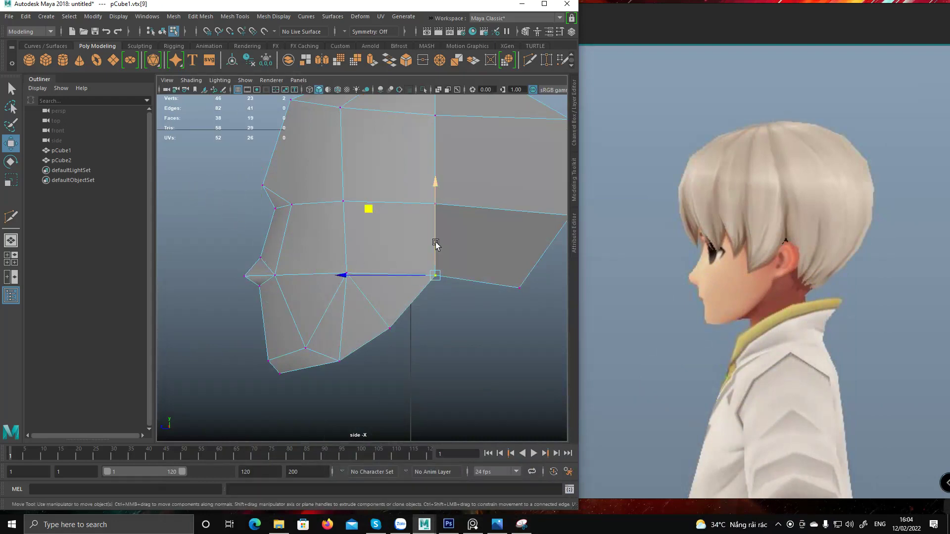
click(347, 274)
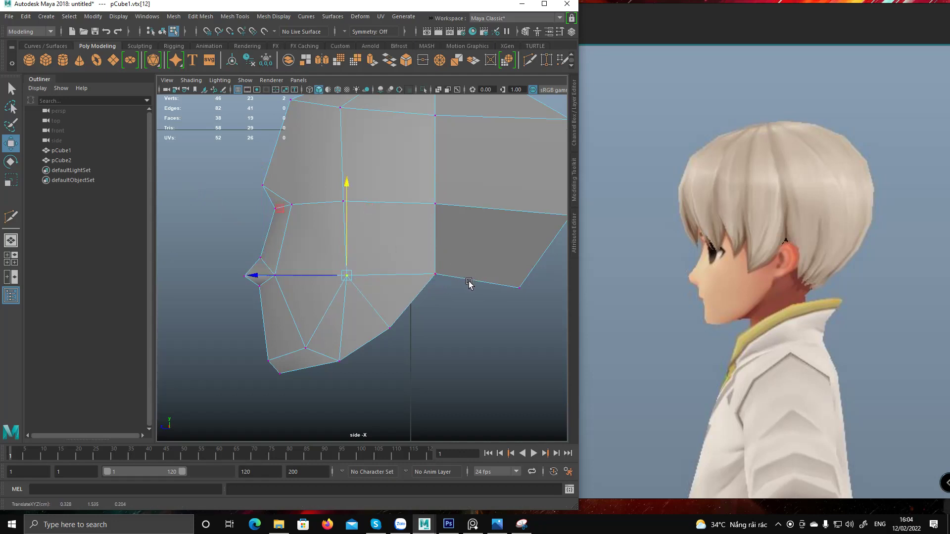
click(435, 203)
drag(368, 138, 380, 151)
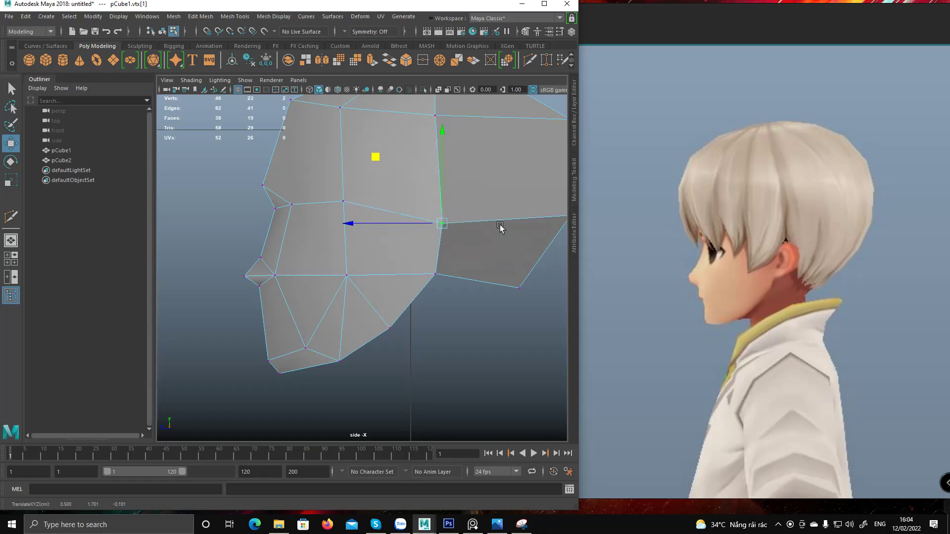
Capture a new snip of the head model and sketch the ear curve between the ear vertex and the jaw corner.
mouse_move(522, 525)
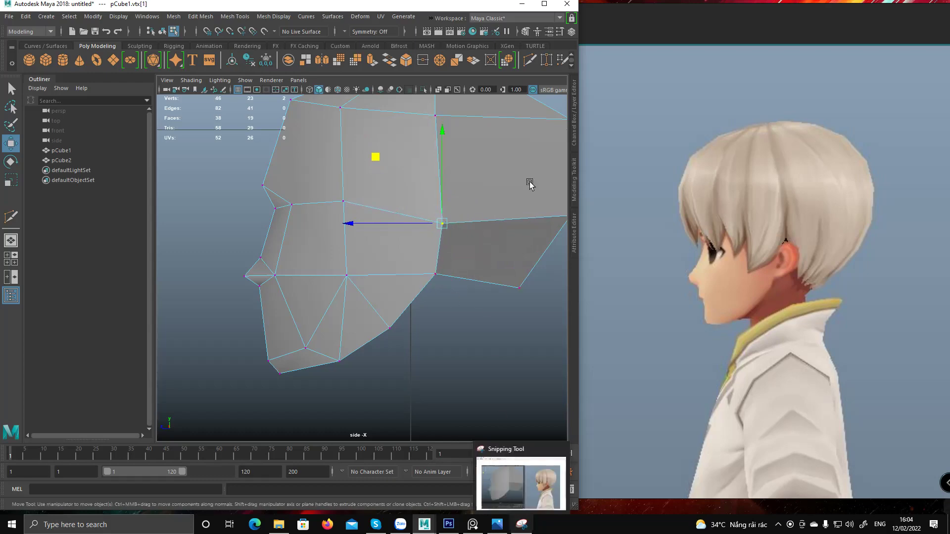
click(538, 457)
click(133, 37)
drag(197, 98, 250, 144)
drag(295, 178, 688, 469)
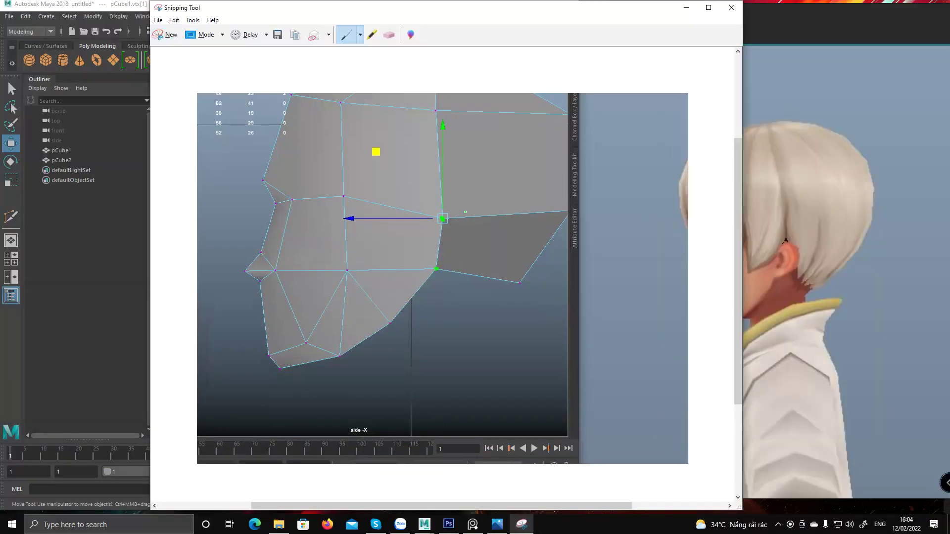
mouse_move(483, 218)
mouse_down()
mouse_move(464, 258)
mouse_move(446, 270)
mouse_up()
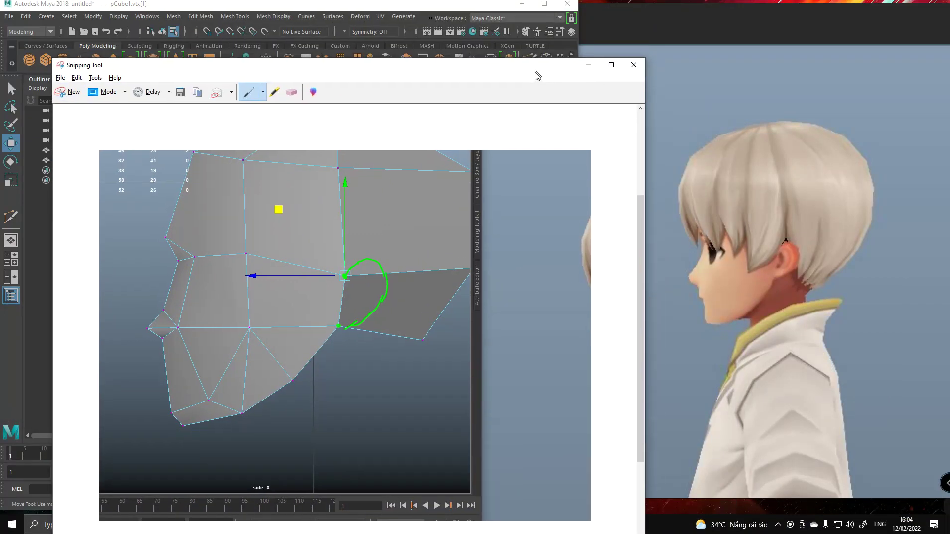
Trace the jawline, nose, mouth and chin profile over the snip of the head model.
drag(639, 14, 537, 75)
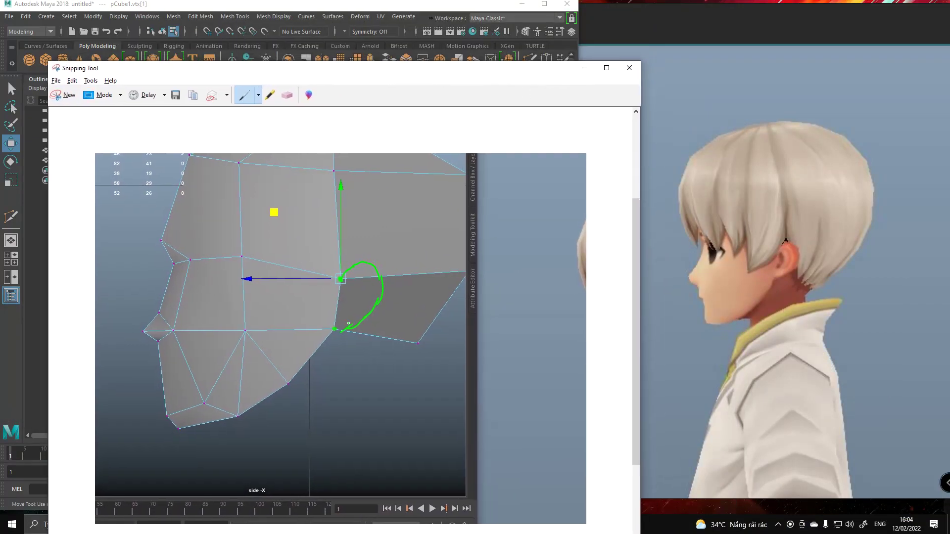
drag(332, 332, 297, 376)
mouse_move(328, 340)
mouse_down()
mouse_move(301, 376)
mouse_move(225, 420)
mouse_up()
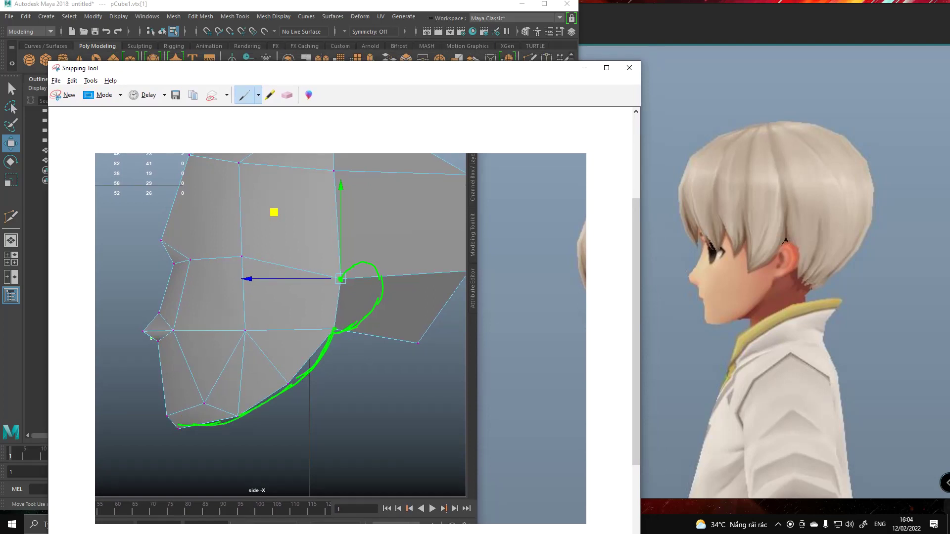
drag(175, 262, 165, 304)
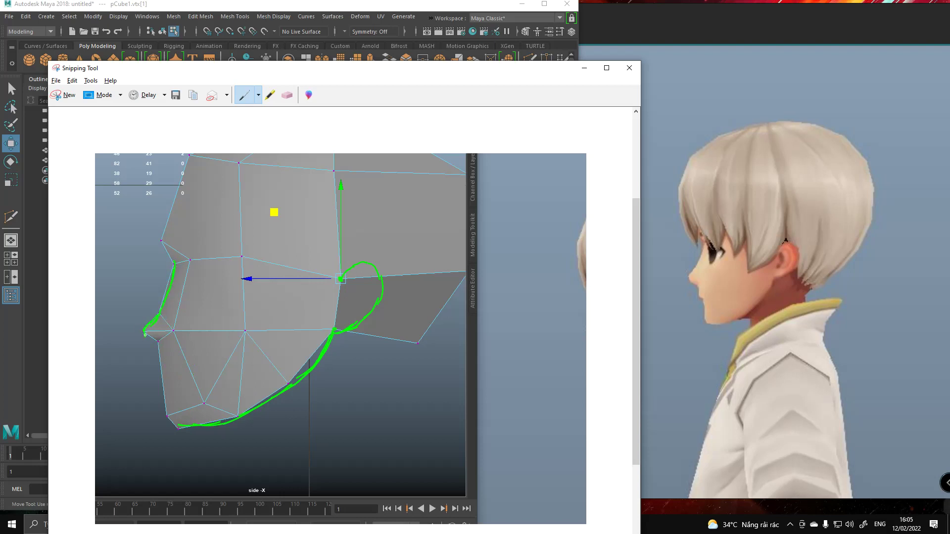
drag(161, 351, 163, 363)
drag(168, 384, 169, 388)
mouse_move(171, 395)
mouse_down()
mouse_move(175, 429)
mouse_move(264, 404)
mouse_move(304, 376)
mouse_up()
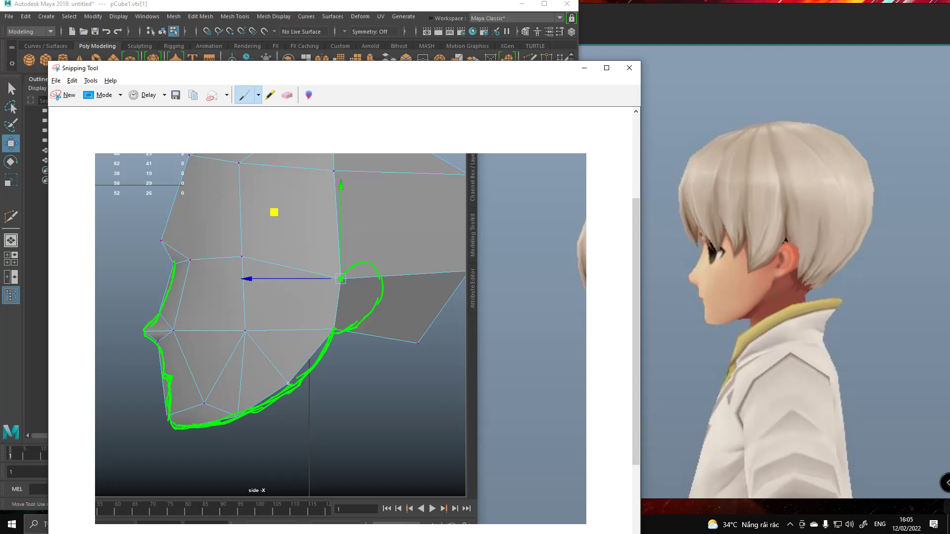
Move the middle jawline vertex slightly down and back to round the jaw curve.
click(585, 68)
click(389, 326)
drag(327, 263, 330, 265)
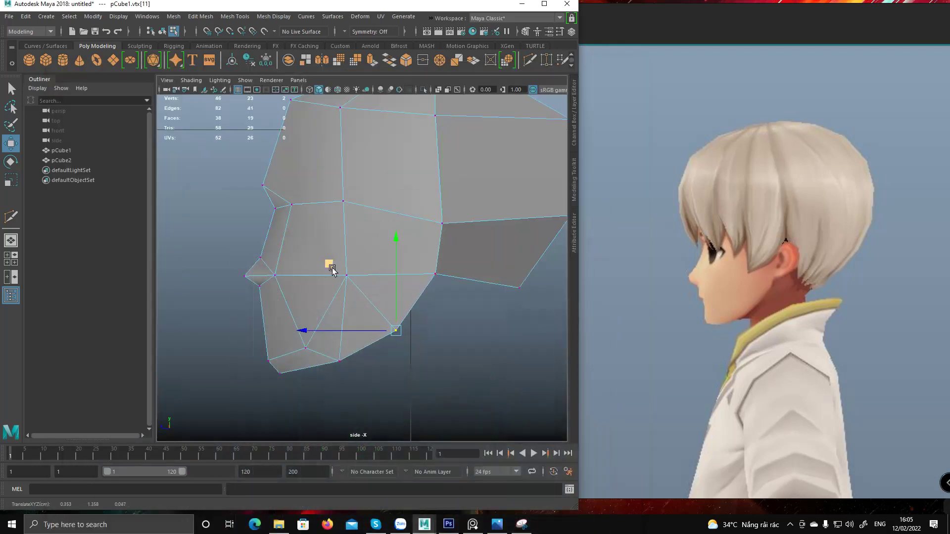
Capture a new snip of the model beside the side reference and mark the front of the ear on the reference.
click(522, 525)
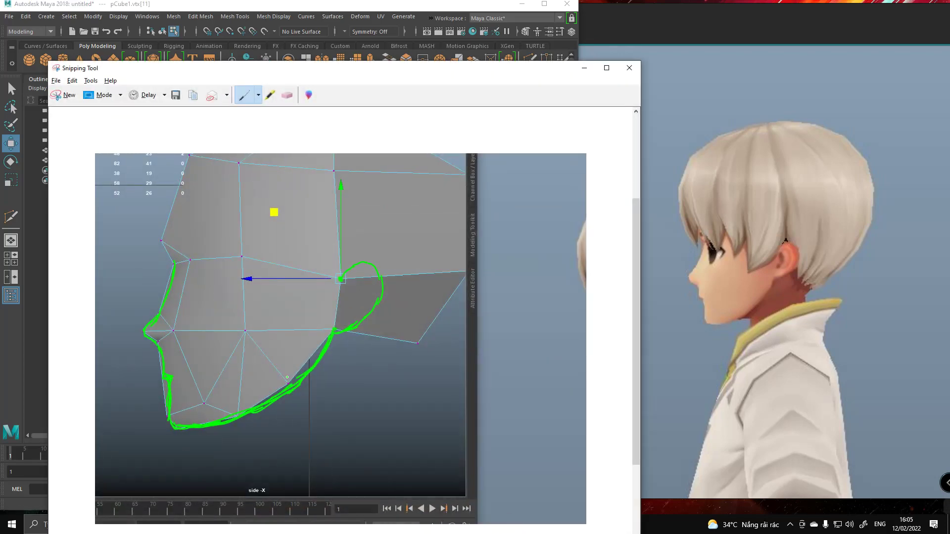
click(776, 252)
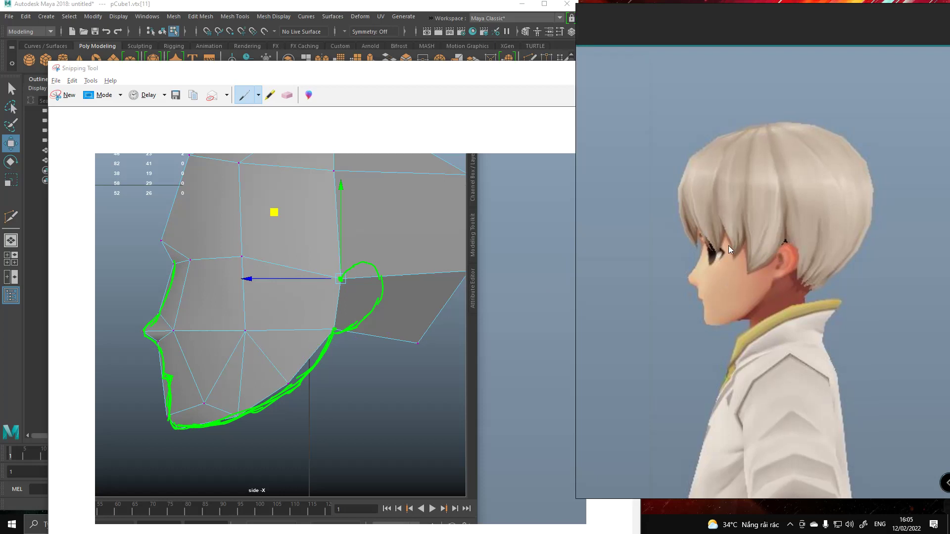
click(64, 94)
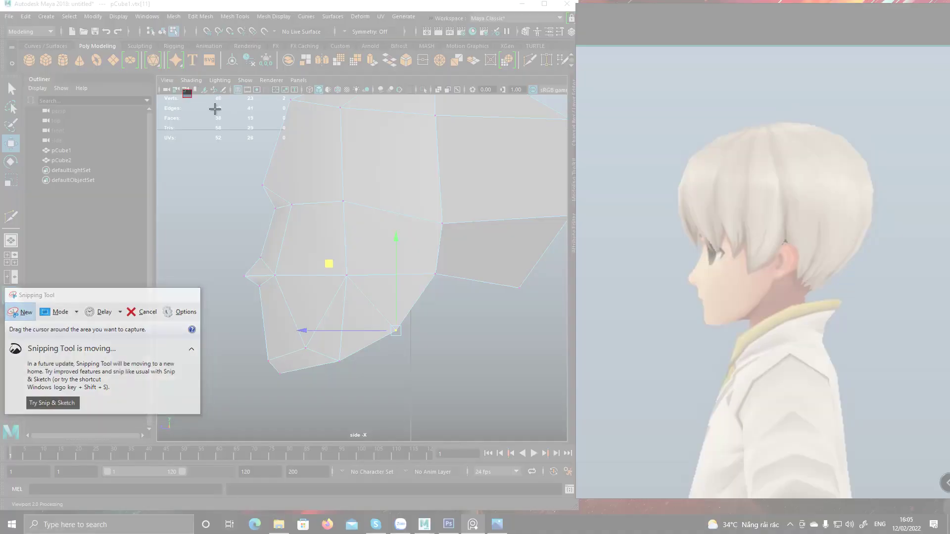
drag(182, 90, 912, 484)
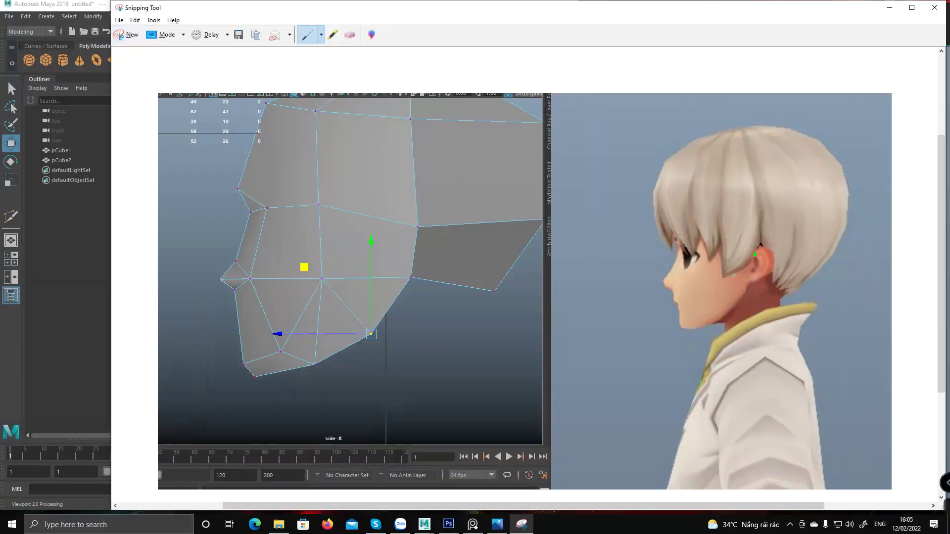
Switch to the Maya window with Kidi.ma and isolate the head mesh faces in the side view to hide the hair.
mouse_move(424, 524)
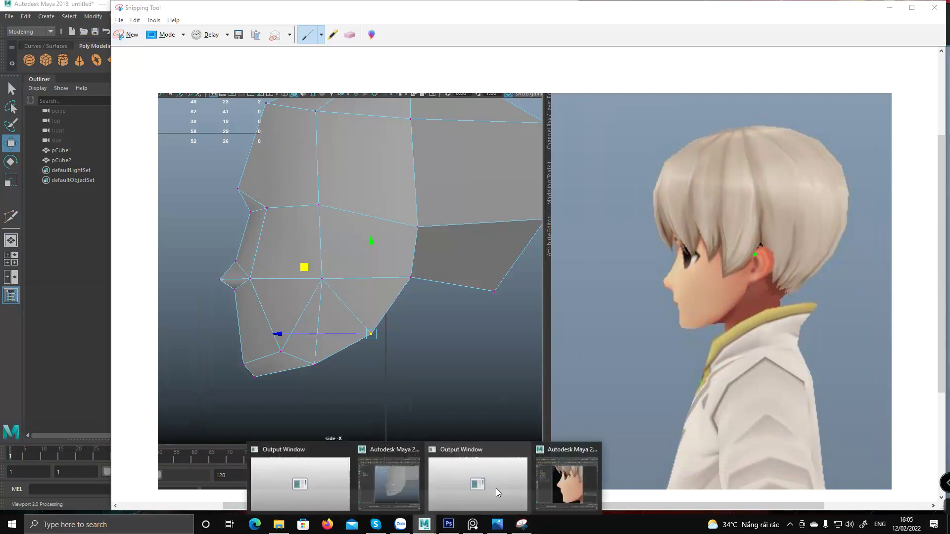
click(552, 483)
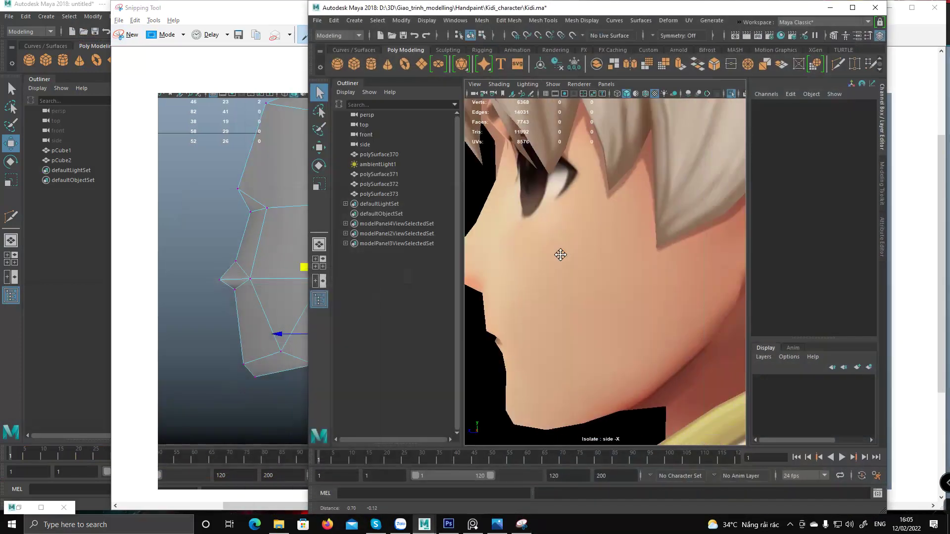
scroll(589, 275, up, 5)
click(588, 275)
key(F11)
double_click(588, 271)
click(732, 93)
click(731, 95)
scroll(658, 213, down, 2)
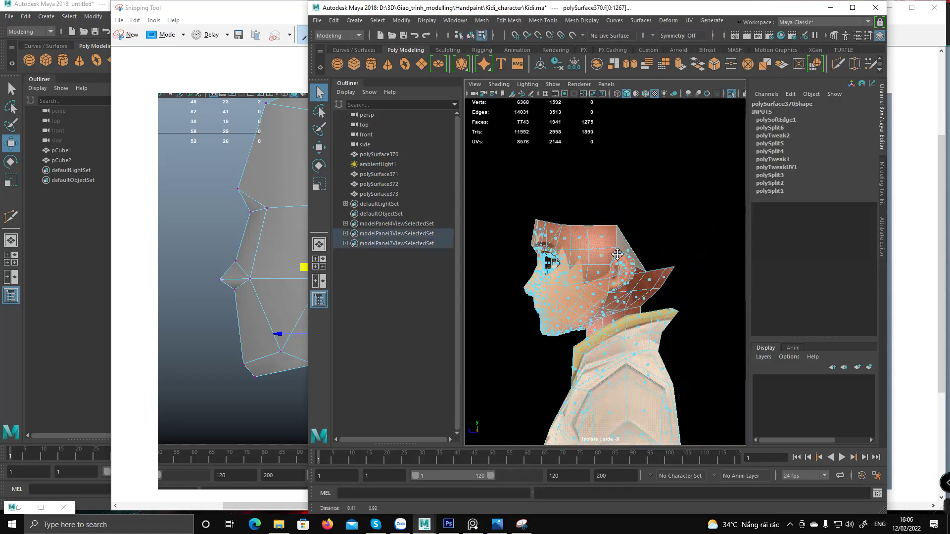
Return the reference head to object selection, clear the selection, and frame its side profile with the ear exposed.
click(656, 231)
key(F8)
click(661, 226)
click(634, 245)
alt+drag(643, 255, 612, 343)
alt+middle_drag(584, 299, 585, 280)
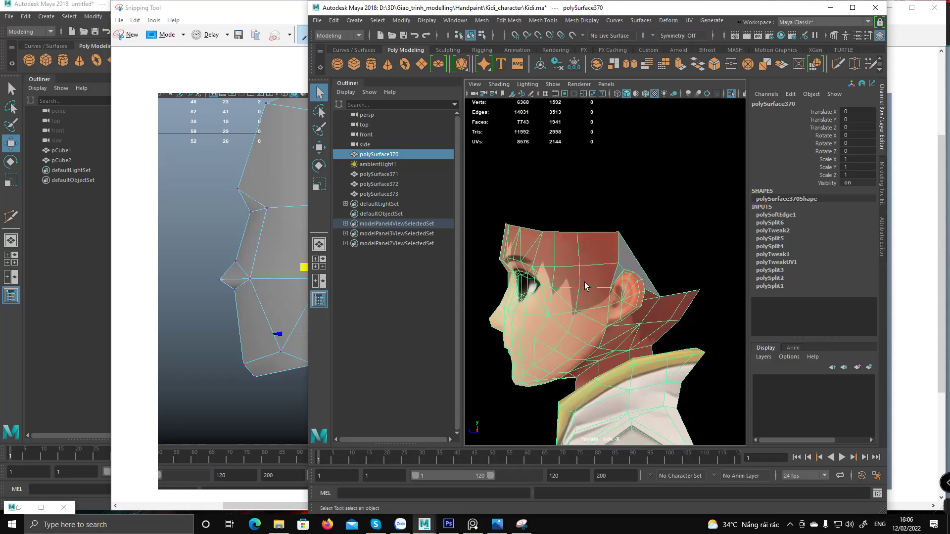
alt+middle_drag(557, 377, 579, 310)
click(678, 181)
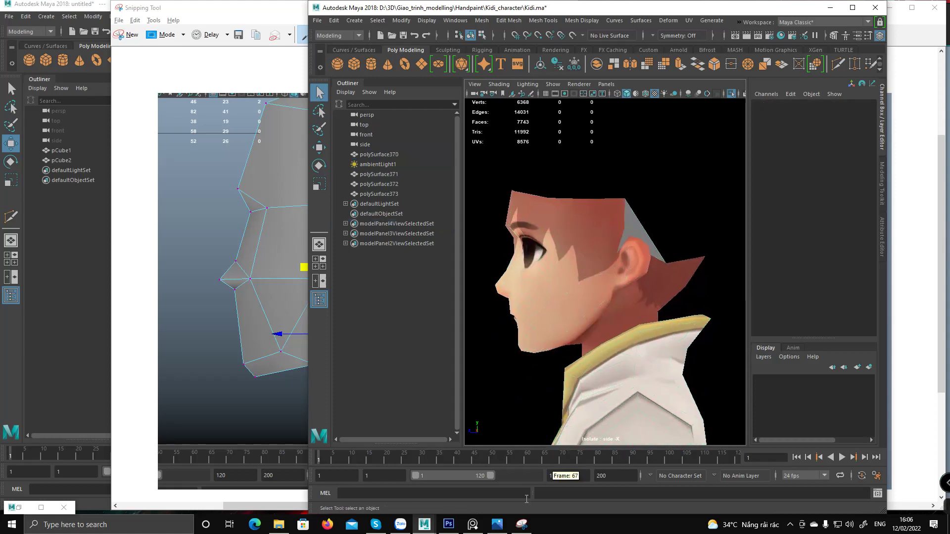
Snip the exposed reference head profile and mark a dashed line from the outer eye corner to the front of the ear.
click(522, 525)
click(128, 34)
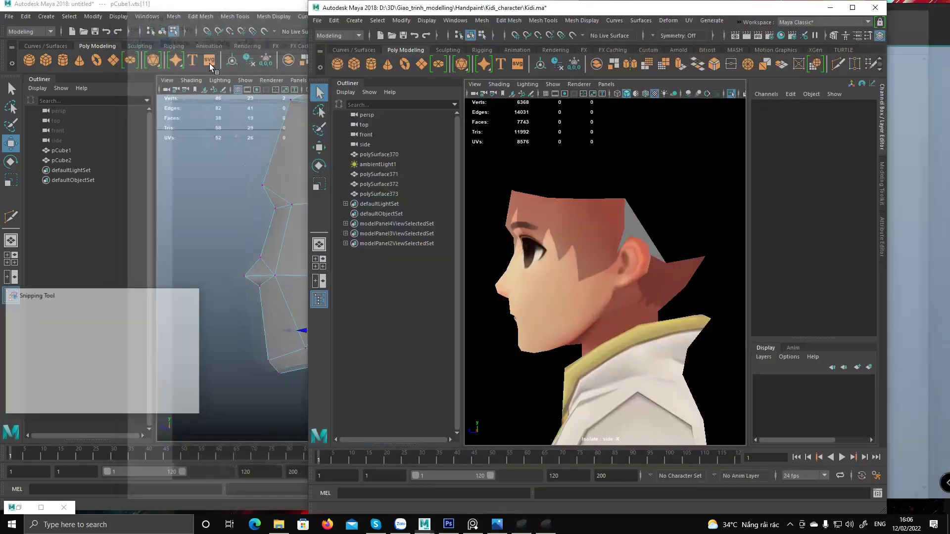
drag(477, 146, 740, 422)
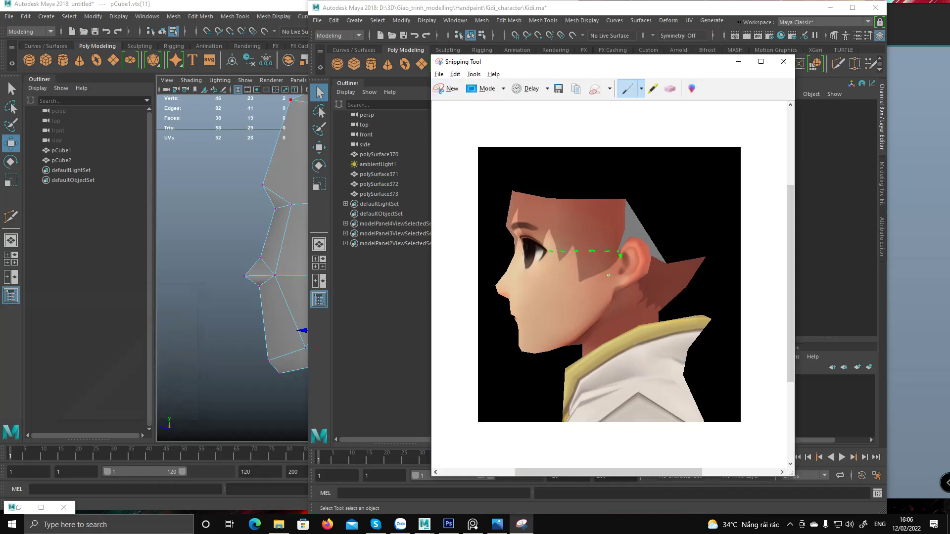
Lower the side vertex between the eye and ear and shift it slightly back to follow the reference's eye-to-ear line.
alt+middle_drag(267, 262, 211, 280)
click(286, 219)
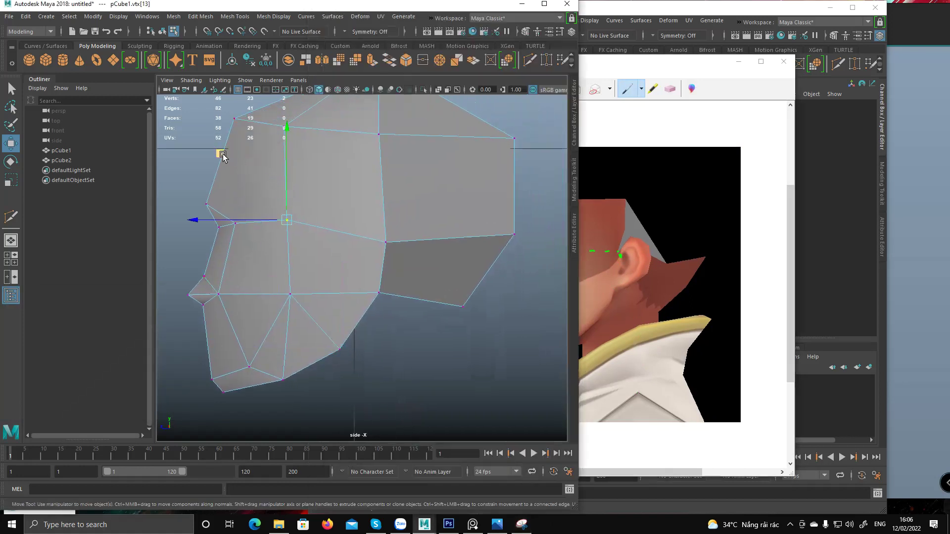
drag(224, 154, 225, 157)
middle_drag(226, 158, 229, 173)
drag(229, 173, 229, 175)
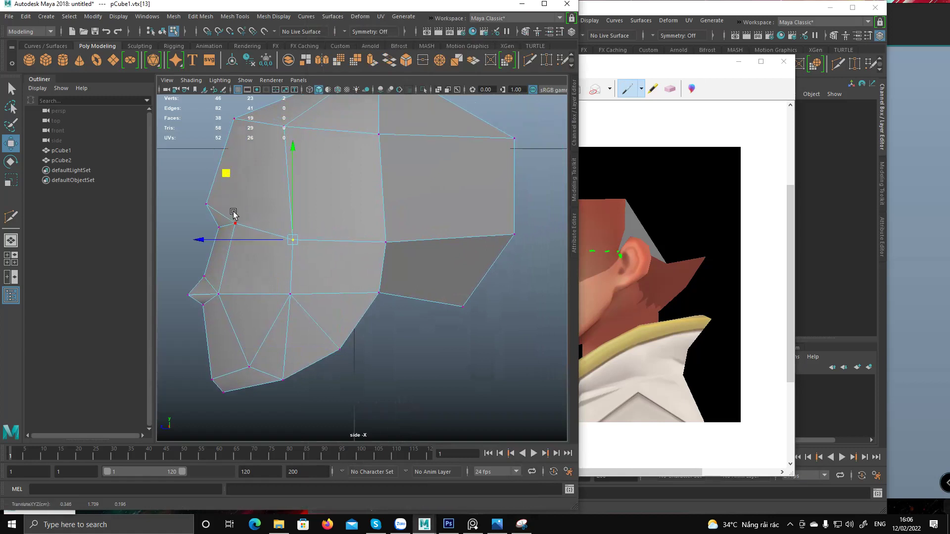
Compare with the reference and lower the eye-corner vertex near the nose bridge toward the level of the eye-to-ear line.
click(689, 270)
click(236, 224)
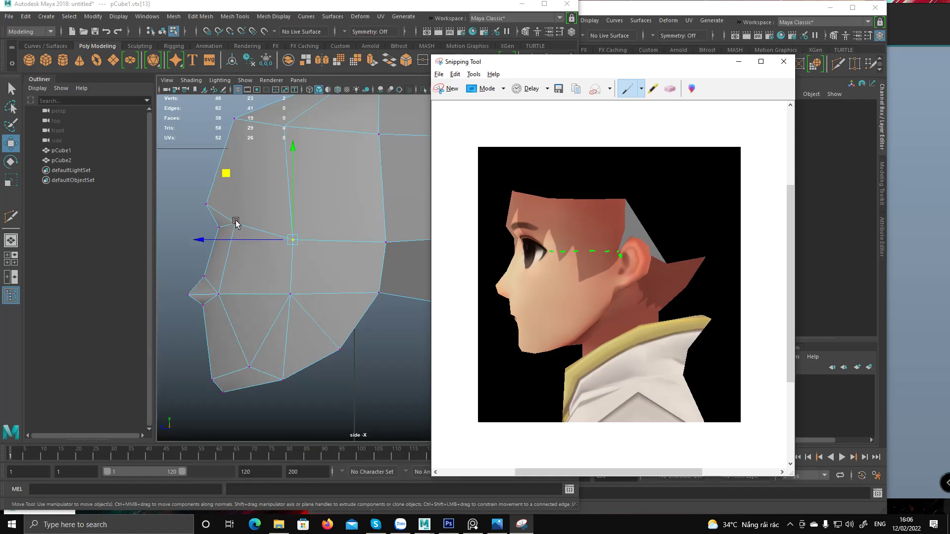
middle_drag(170, 156, 169, 174)
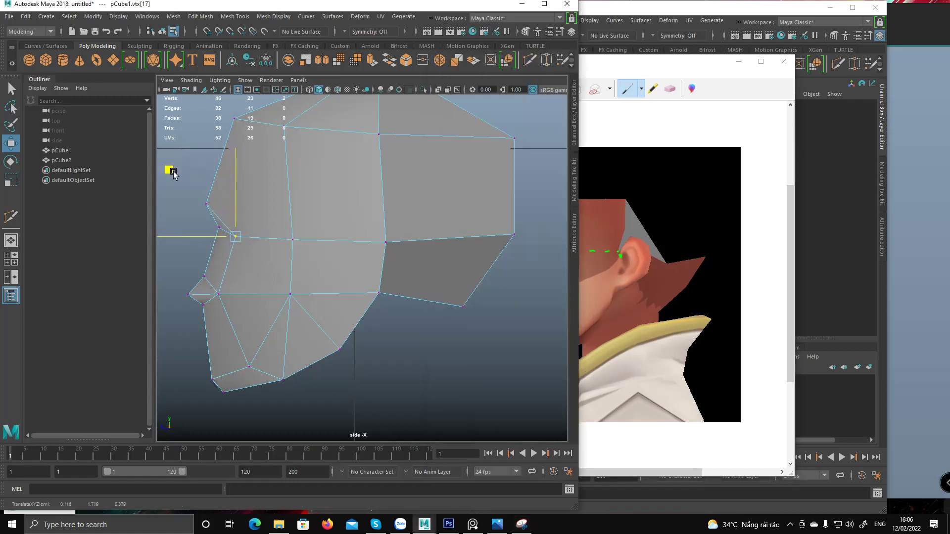
key(alt+Tab)
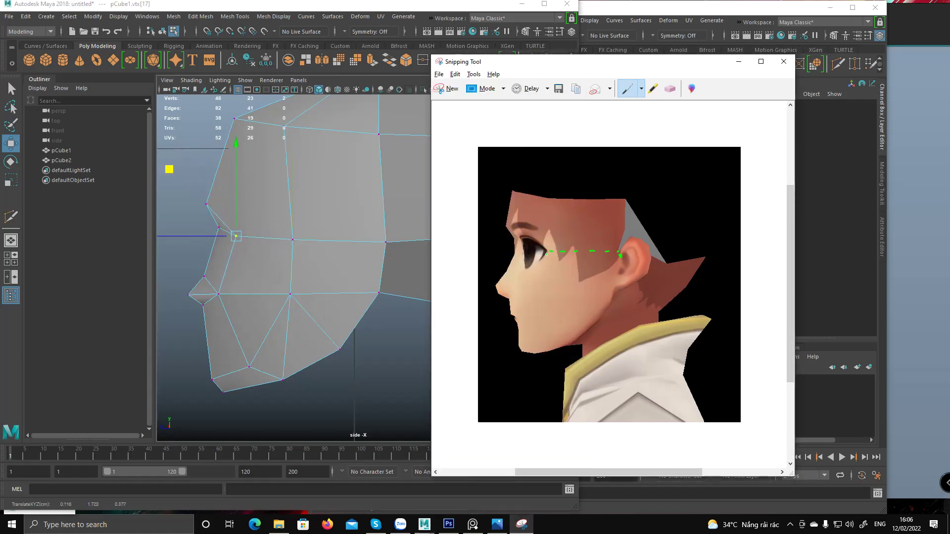
drag(171, 173, 173, 172)
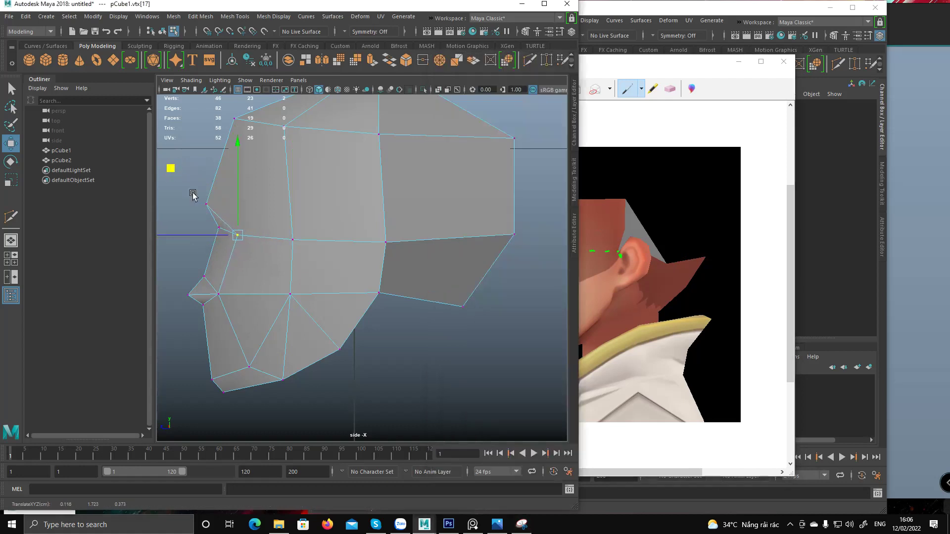
Shift the side vertex between the eye and ear slightly further back, checking it against the reference, and select the cheek vertex beneath it.
click(297, 239)
click(256, 240)
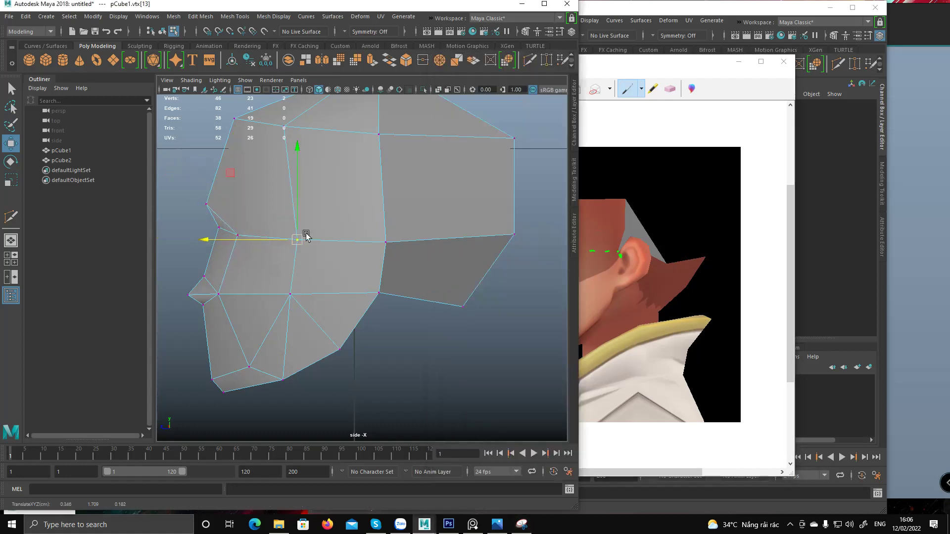
key(alt+Tab)
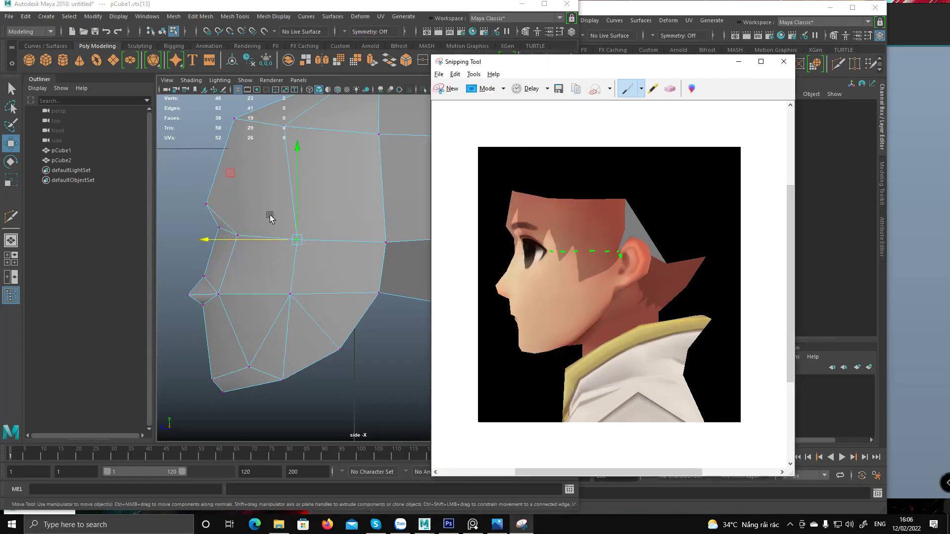
alt+middle_drag(271, 214, 260, 236)
key(alt+Tab)
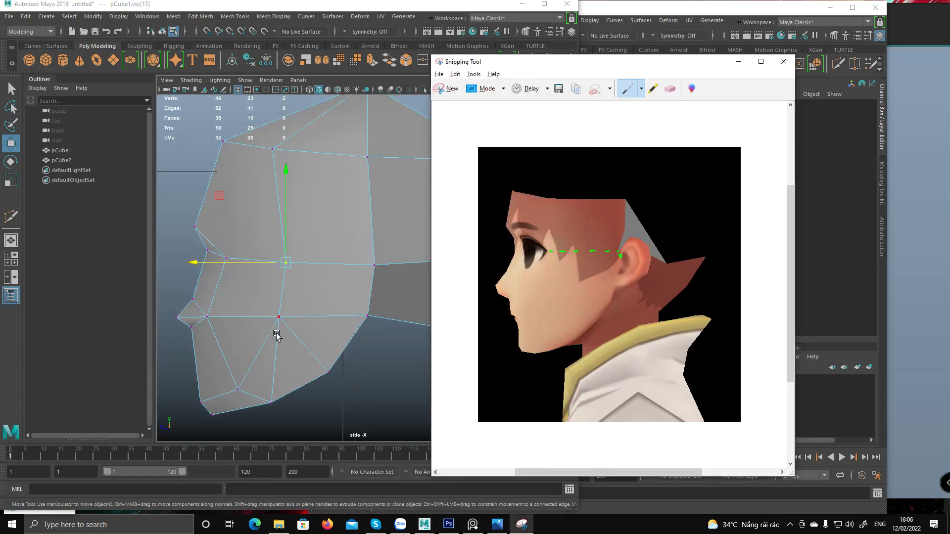
key(alt+Tab)
click(279, 317)
alt+middle_drag(444, 296, 439, 340)
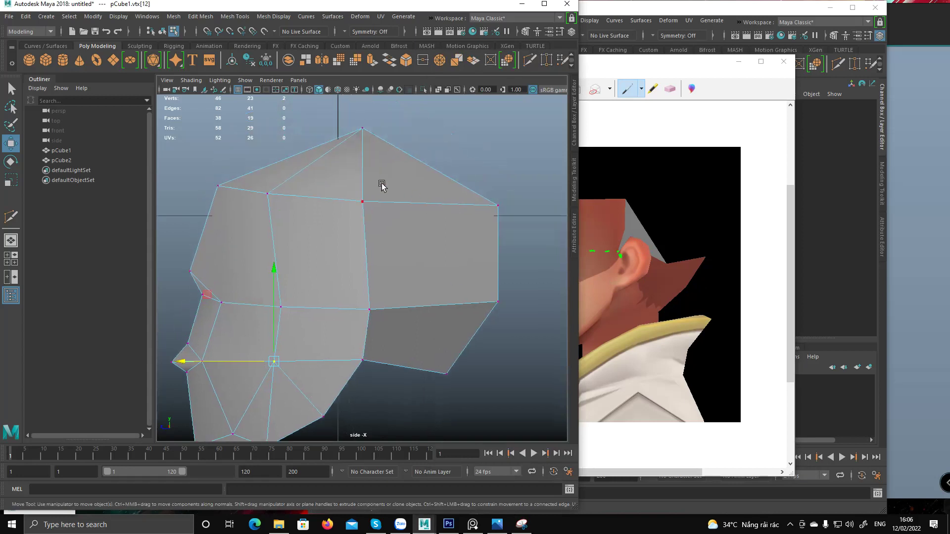
Move the temple vertex and the vertex above the ear backward on the upper side of the head.
click(268, 194)
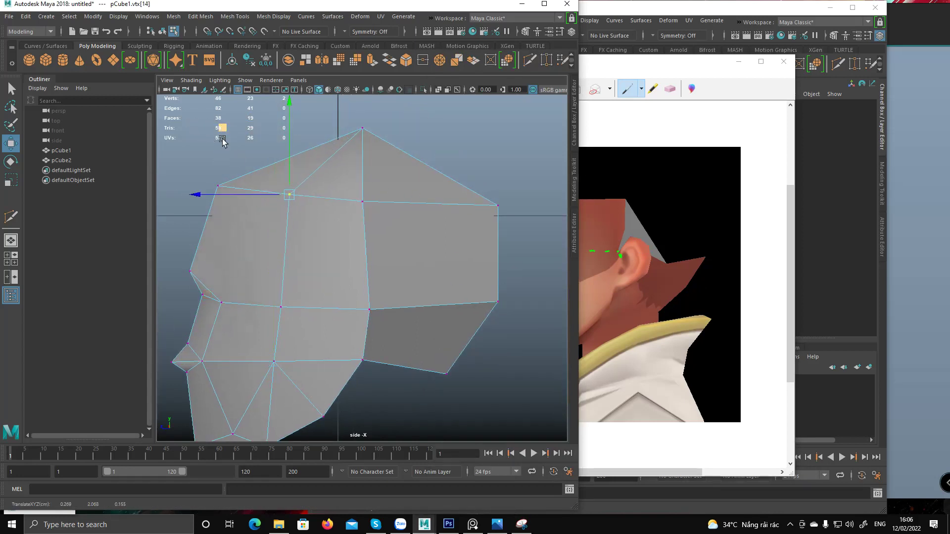
alt+middle_drag(366, 273, 364, 259)
click(362, 189)
drag(296, 122, 305, 127)
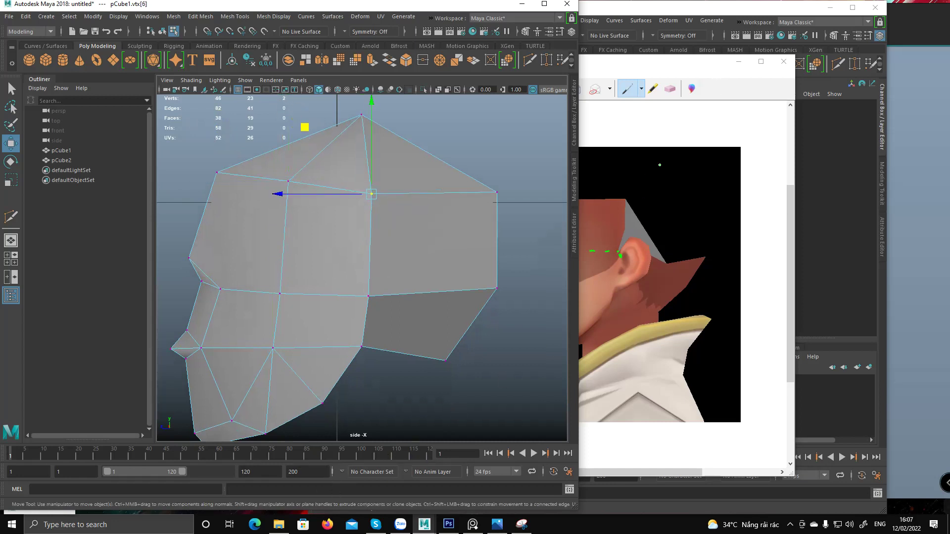
Sketch the rounded skull outline over the reference snip, with an inner arc and cross lines dividing it into segments.
click(716, 127)
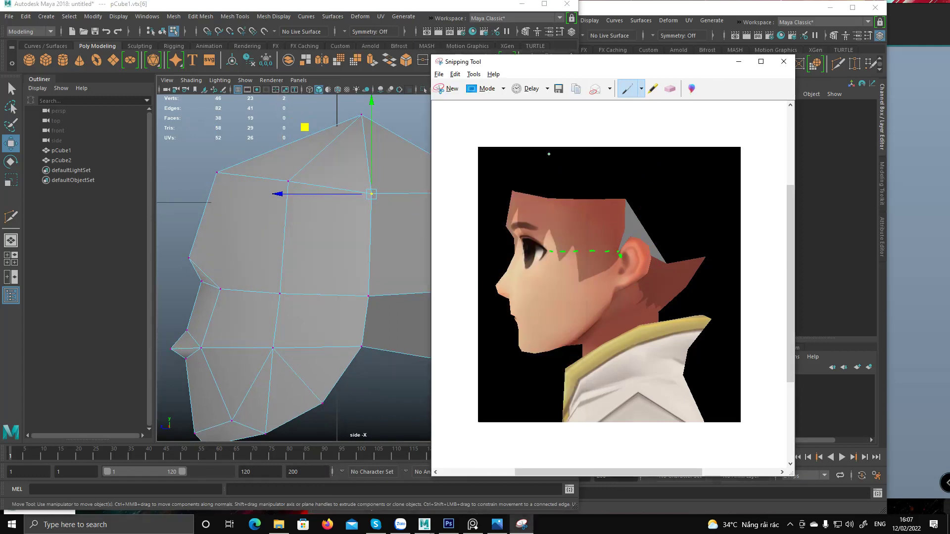
mouse_move(532, 146)
mouse_down()
mouse_move(517, 166)
mouse_move(579, 108)
mouse_move(625, 103)
mouse_move(697, 122)
mouse_up()
mouse_move(625, 104)
mouse_down()
mouse_move(682, 117)
mouse_move(706, 166)
mouse_up()
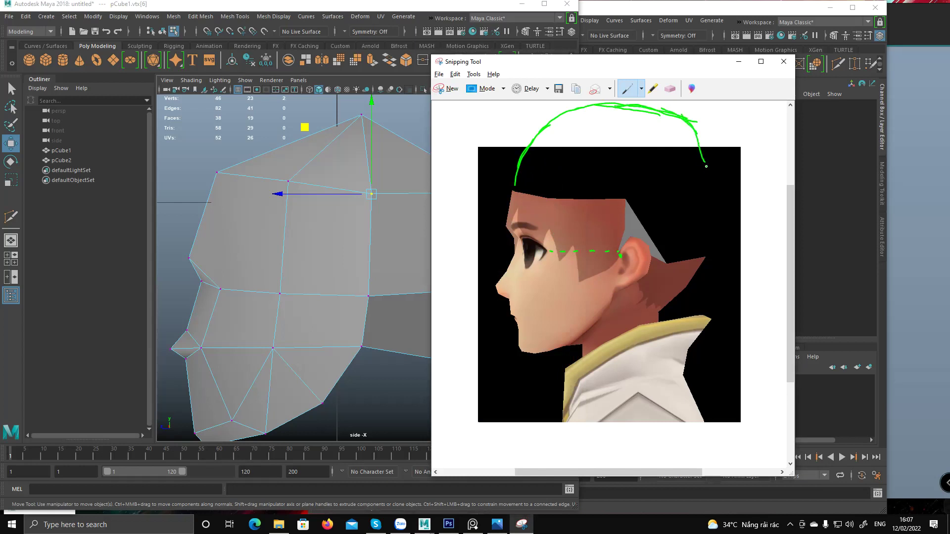
mouse_move(698, 121)
mouse_down()
mouse_move(714, 187)
mouse_move(710, 243)
mouse_move(659, 322)
mouse_up()
mouse_move(651, 270)
mouse_down()
mouse_move(677, 275)
mouse_move(665, 274)
mouse_up()
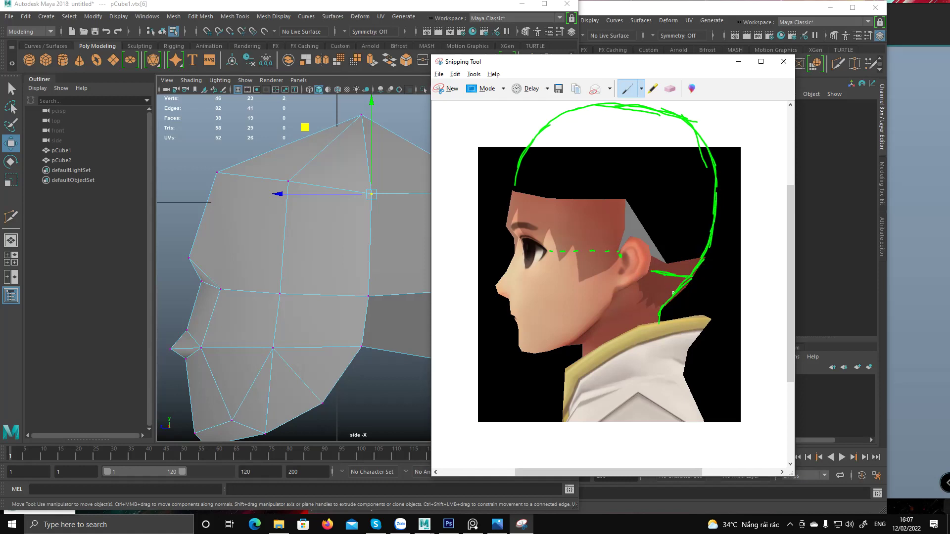
drag(513, 187, 529, 146)
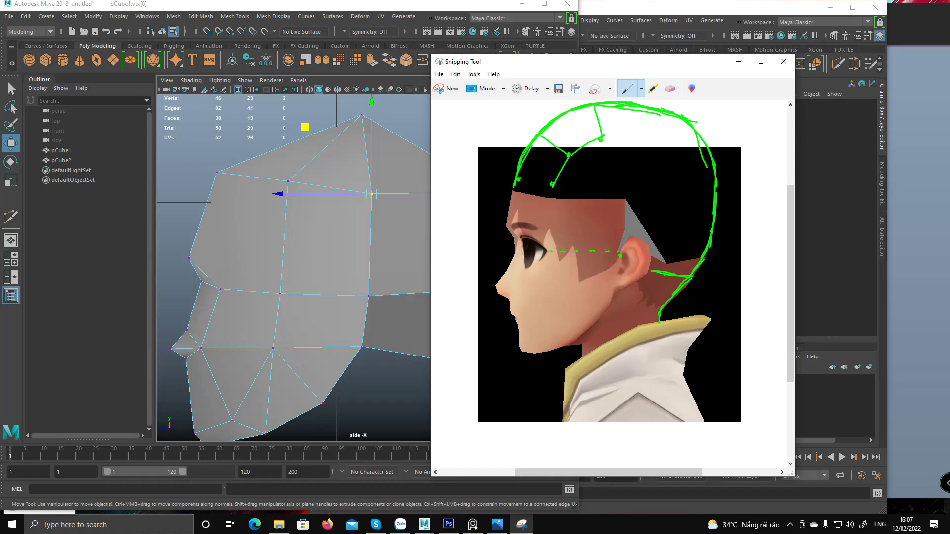
drag(654, 110, 648, 138)
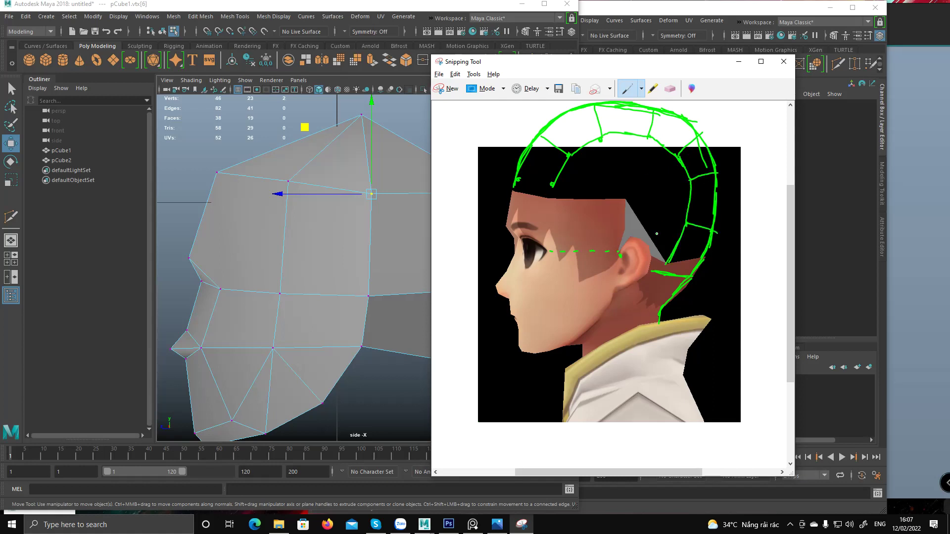
Place the snip beside the model view and sketch a dashed vertical guide from the front of the ear to the crown.
mouse_move(295, 216)
alt+middle_down()
mouse_move(278, 237)
mouse_move(307, 226)
alt+middle_up()
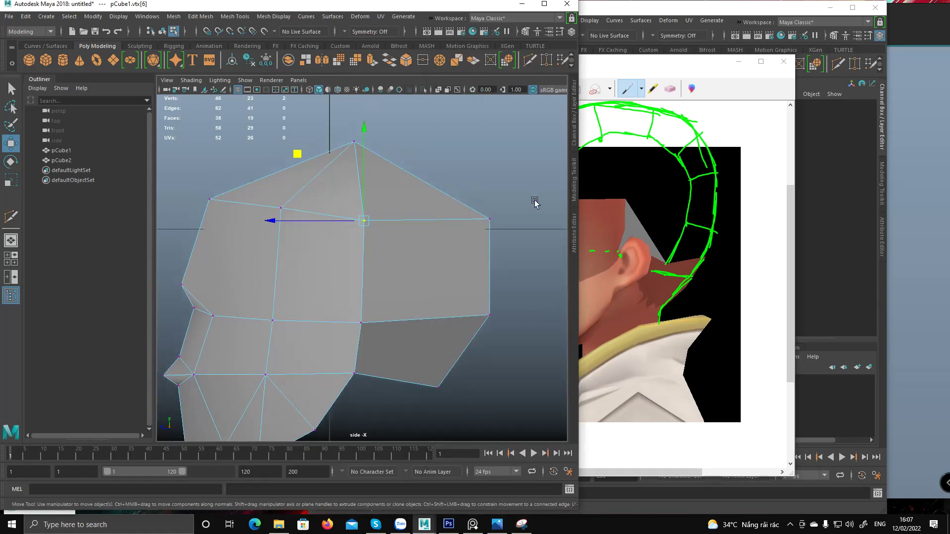
drag(713, 57, 858, 51)
click(360, 323)
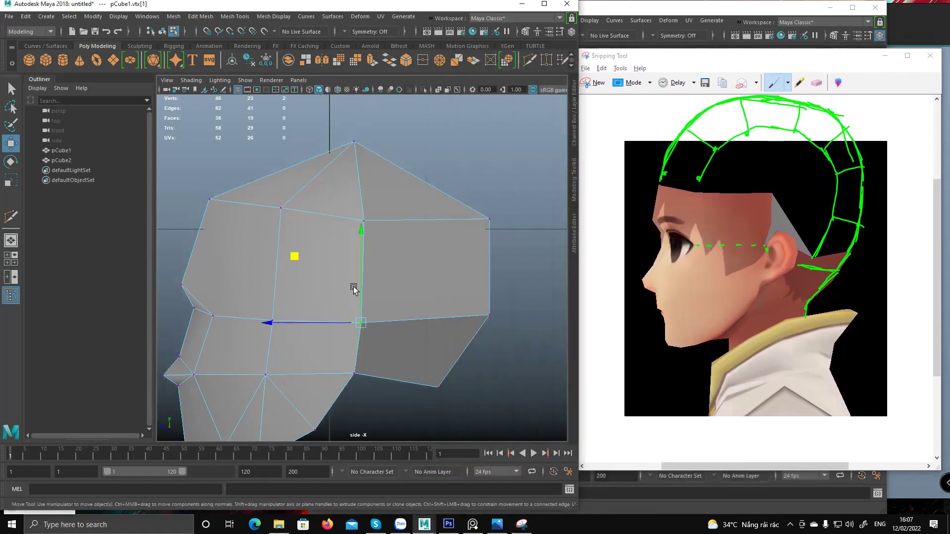
click(770, 243)
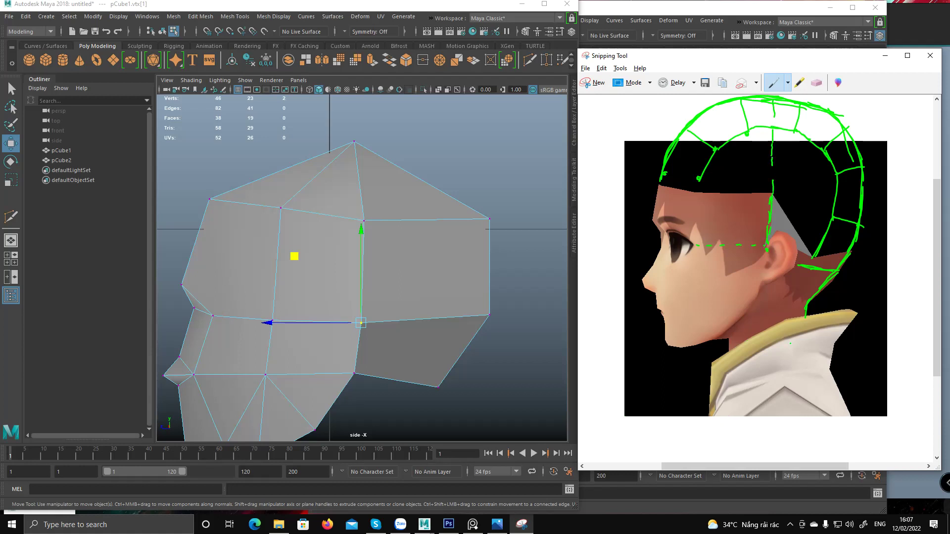
Move the crown's top vertex back so it sits above the front-of-ear edge line.
alt+middle_drag(334, 203, 327, 221)
drag(324, 139, 390, 189)
alt+middle_drag(390, 190, 368, 209)
drag(258, 113, 271, 112)
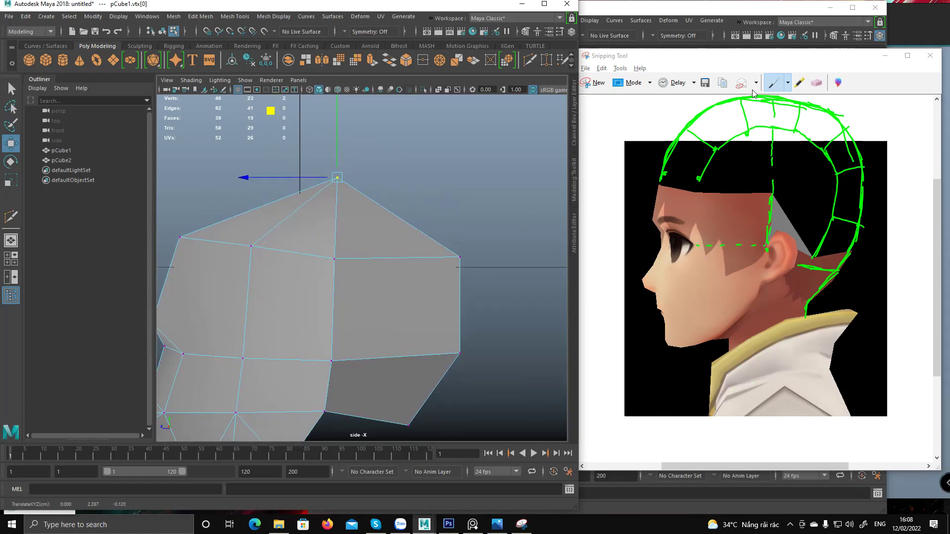
Erase the front and top part of the sketched skull outline and redraw it with the peak above the ear guide.
click(816, 83)
mouse_move(753, 99)
mouse_down()
mouse_move(743, 102)
mouse_move(764, 103)
mouse_move(688, 126)
mouse_up()
click(772, 85)
drag(687, 134, 702, 128)
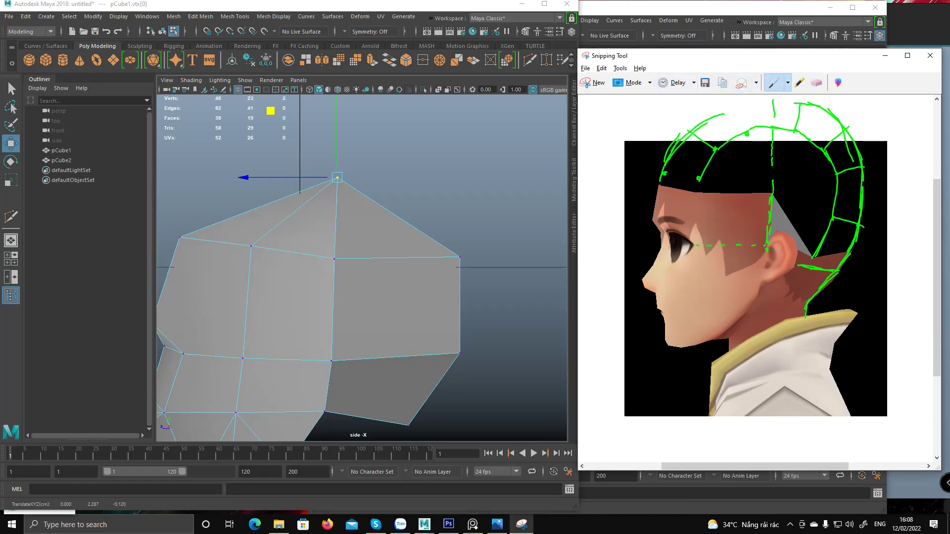
drag(761, 102, 797, 103)
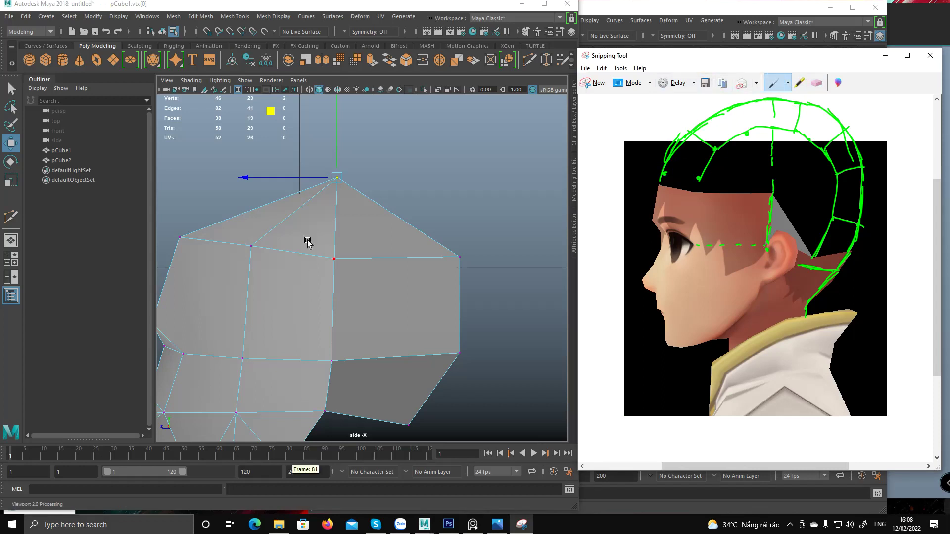
Cut an edge from the temple vertex to the front crown edge and pull the new vertex outward to round the forehead.
alt+middle_drag(335, 248, 337, 222)
shift+right_drag(297, 218, 295, 228)
click(285, 214)
key(q)
click(286, 212)
key(w)
middle_drag(218, 150, 212, 132)
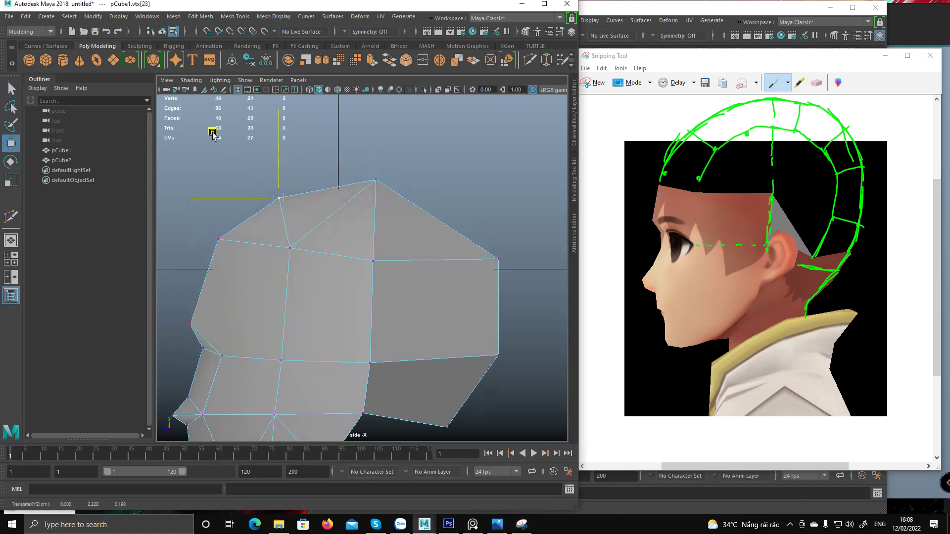
Cut an edge from the above-ear vertex to the rear crown edge and pull the new vertex up and back.
shift+right_drag(396, 227, 396, 259)
click(444, 218)
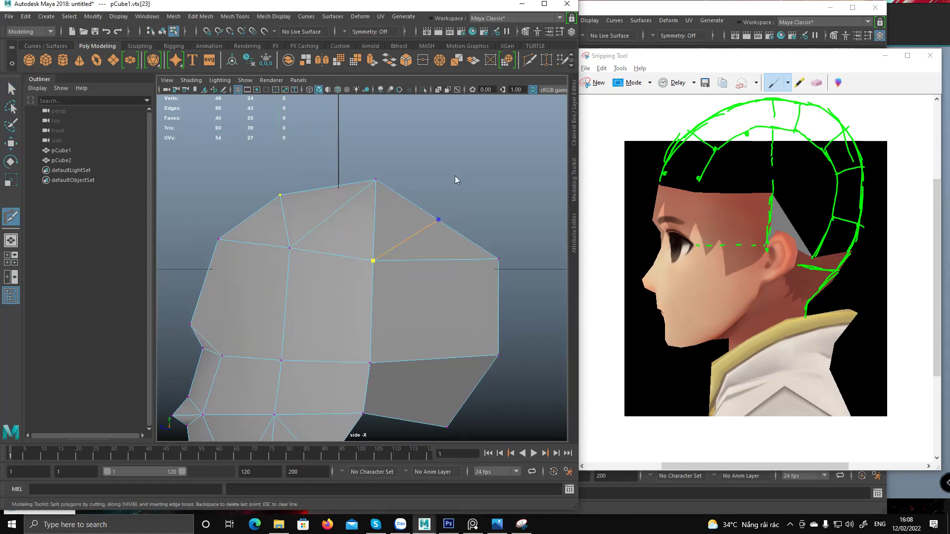
key(q)
key(w)
click(444, 218)
drag(383, 148, 401, 140)
alt+middle_drag(438, 335, 447, 293)
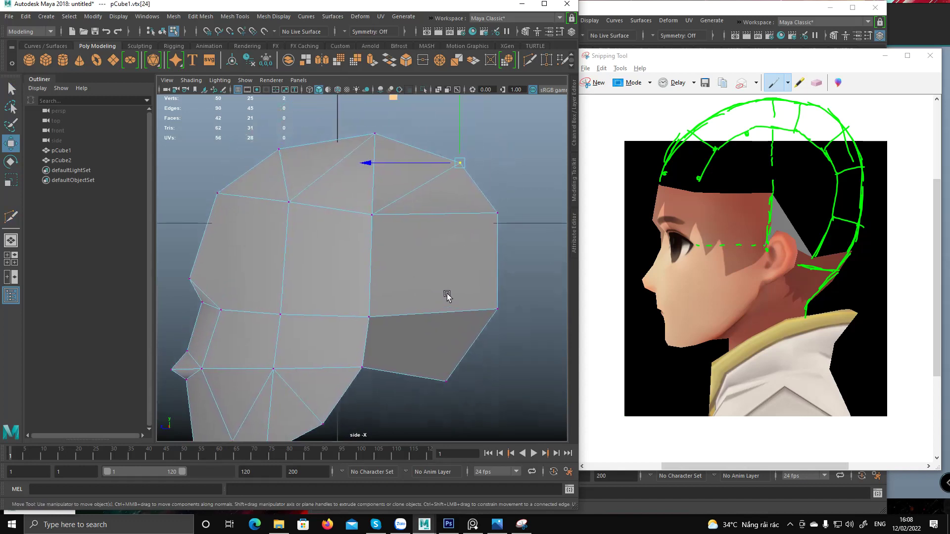
Nudge the nape vertex at the lower back of the head.
drag(433, 365, 460, 403)
middle_drag(378, 315, 381, 317)
alt+middle_drag(285, 283, 300, 279)
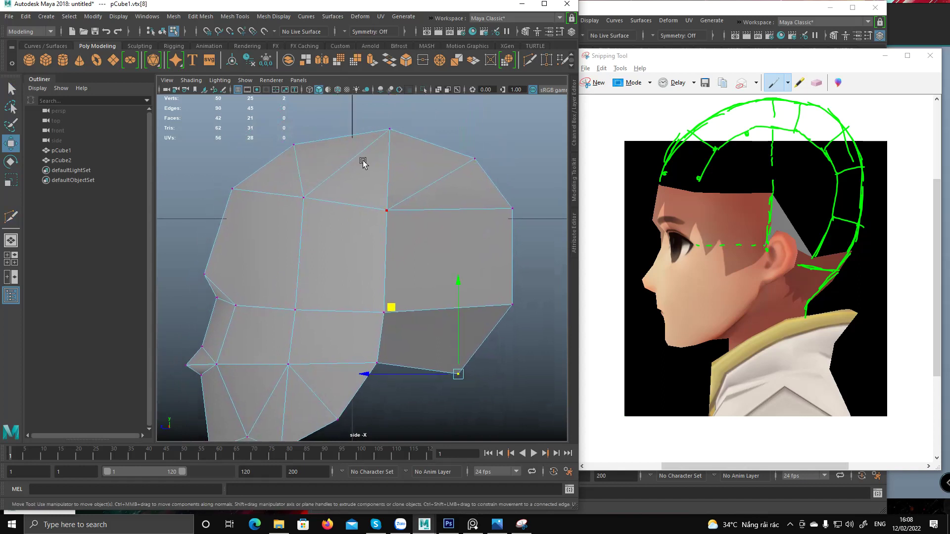
Lower the temple vertex to about the level of the vertex above the ear.
key(q)
click(304, 198)
key(w)
drag(304, 148, 304, 159)
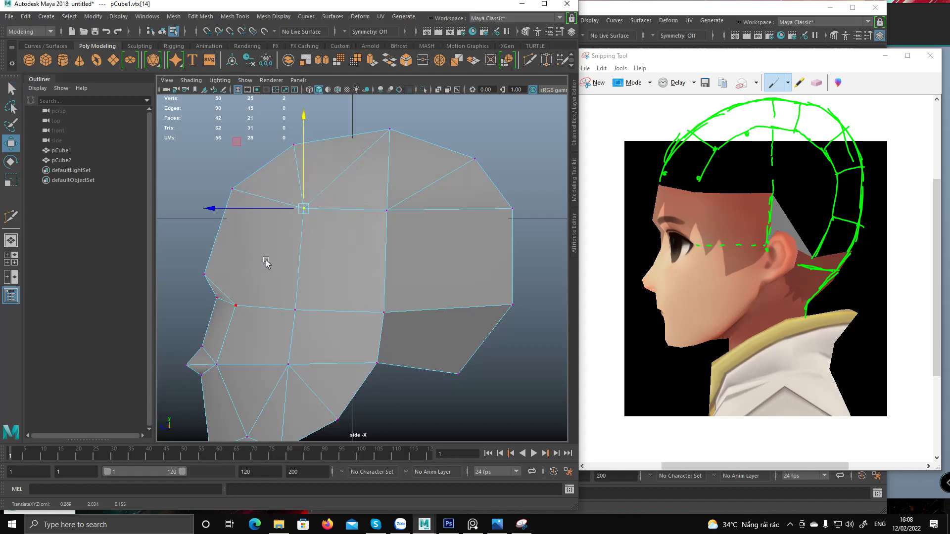
Lower the upper back-of-head vertex and adjust the one beneath it to round the rear profile.
alt+middle_drag(373, 325, 375, 309)
click(512, 195)
drag(514, 143, 517, 166)
drag(498, 272, 515, 297)
click(473, 288)
Frame the whole head in the side view and handwrite the note "block = shape = form" on the reference snip.
alt+right_drag(456, 295, 549, 270)
scroll(456, 266, up, 2)
scroll(383, 310, up, 2)
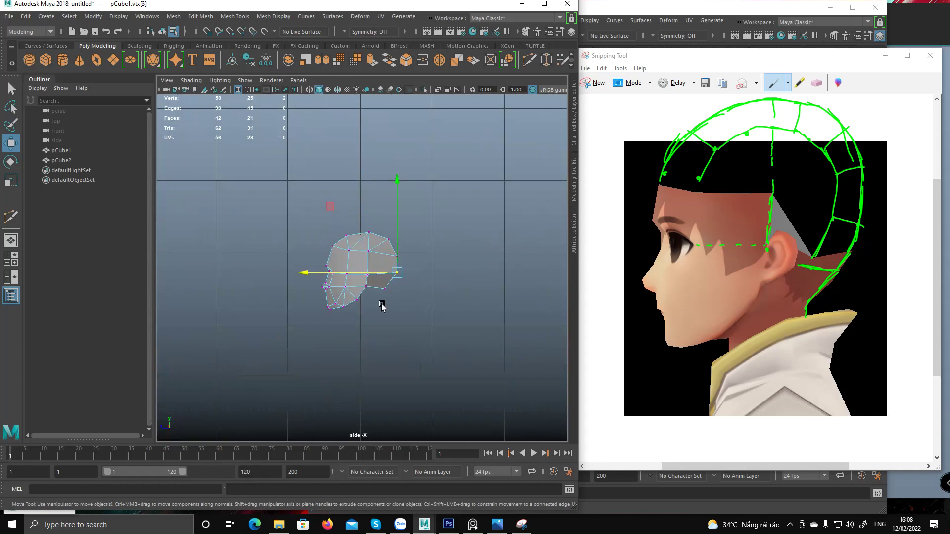
scroll(456, 333, up, 2)
scroll(456, 333, up, 1)
click(522, 524)
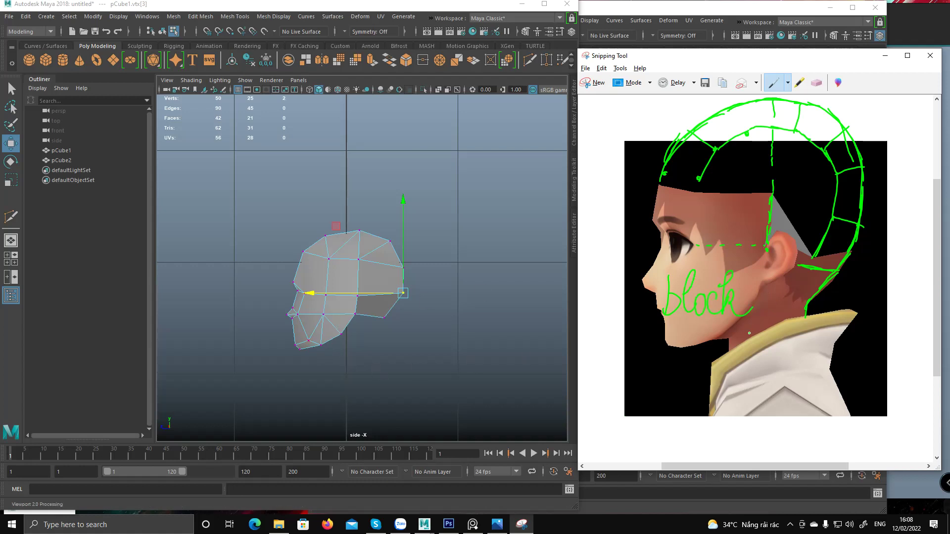
alt+middle_drag(373, 312, 387, 302)
scroll(388, 303, up, 1)
drag(639, 341, 660, 339)
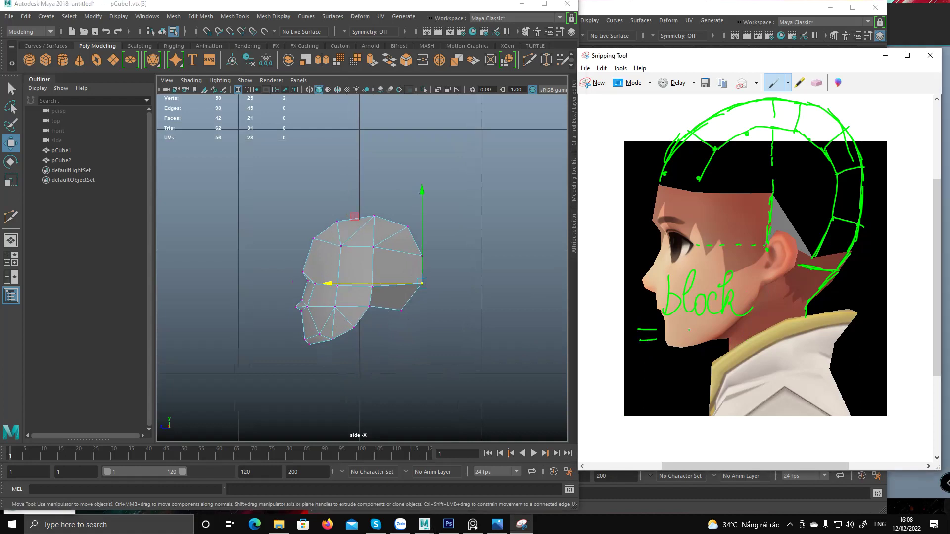
drag(712, 341, 717, 342)
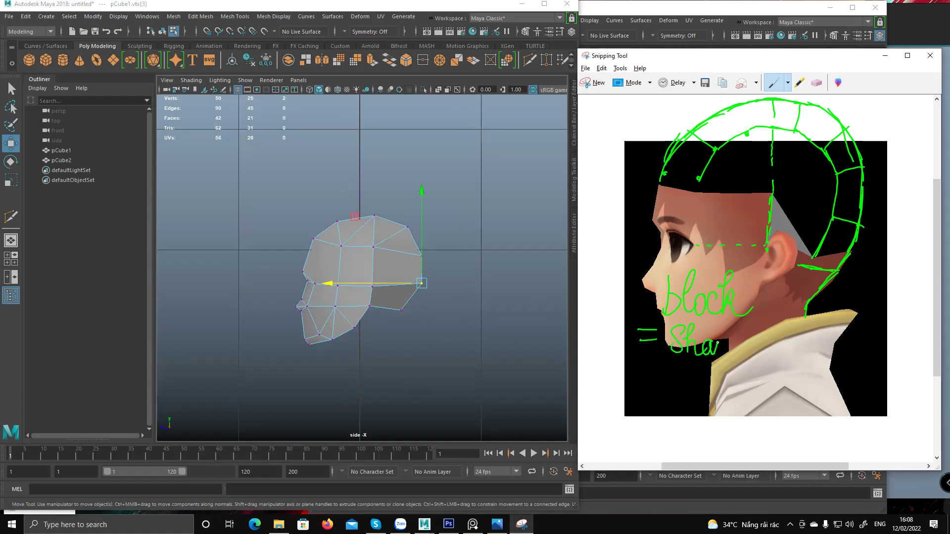
drag(670, 391, 676, 401)
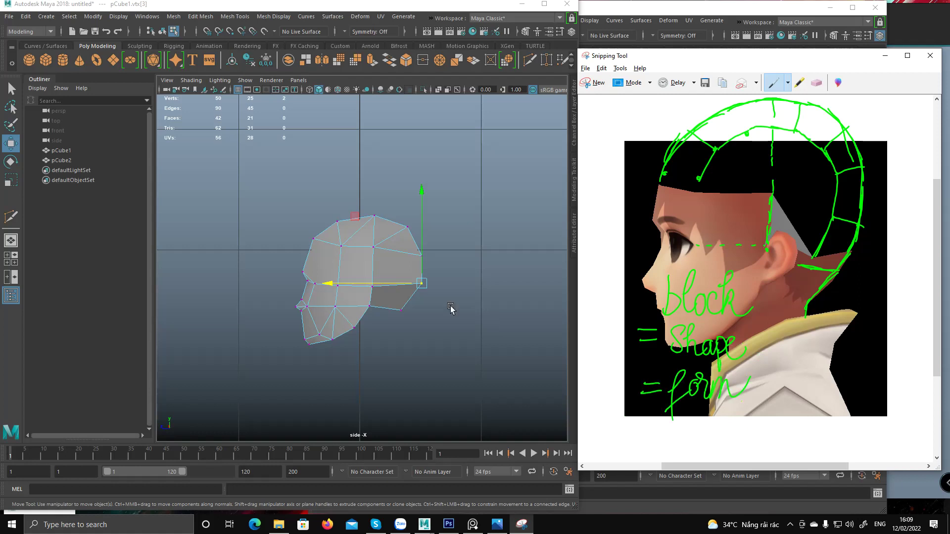
alt+middle_drag(353, 212, 352, 227)
scroll(355, 229, up, 1)
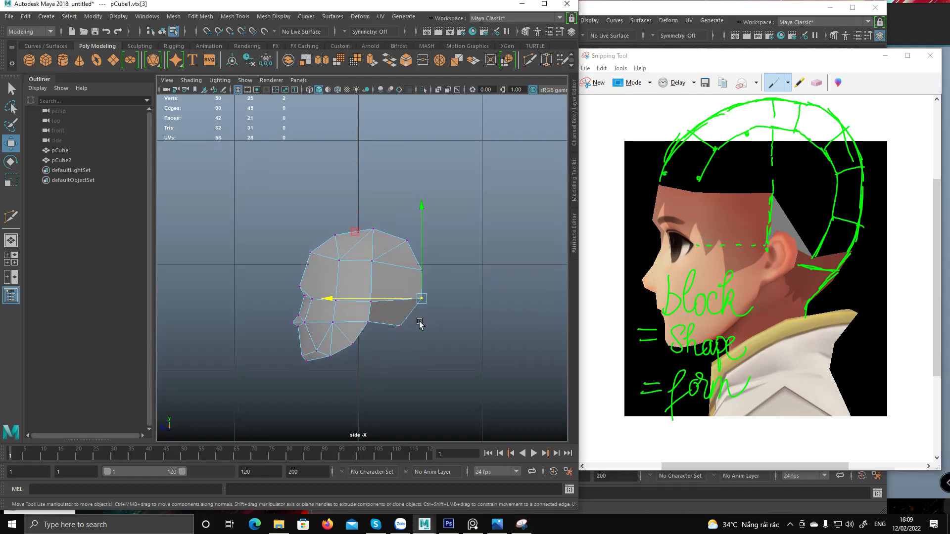
alt+middle_drag(404, 281, 382, 304)
scroll(380, 300, up, 1)
alt+middle_drag(377, 423, 375, 378)
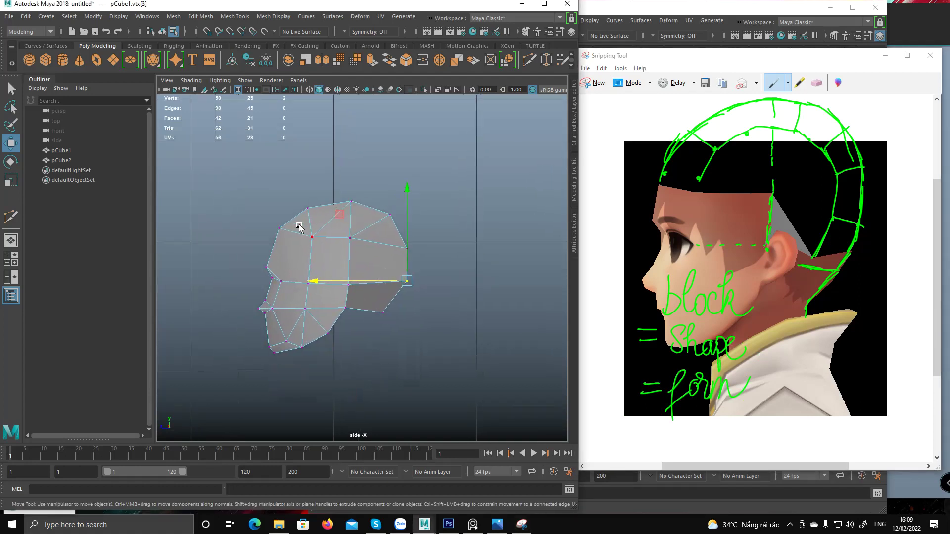
Select the upper temple vertices on both sides and examine the head's width from the front in perspective.
click(311, 236)
key(space)
key(space)
alt+drag(420, 186, 465, 213)
drag(458, 165, 389, 216)
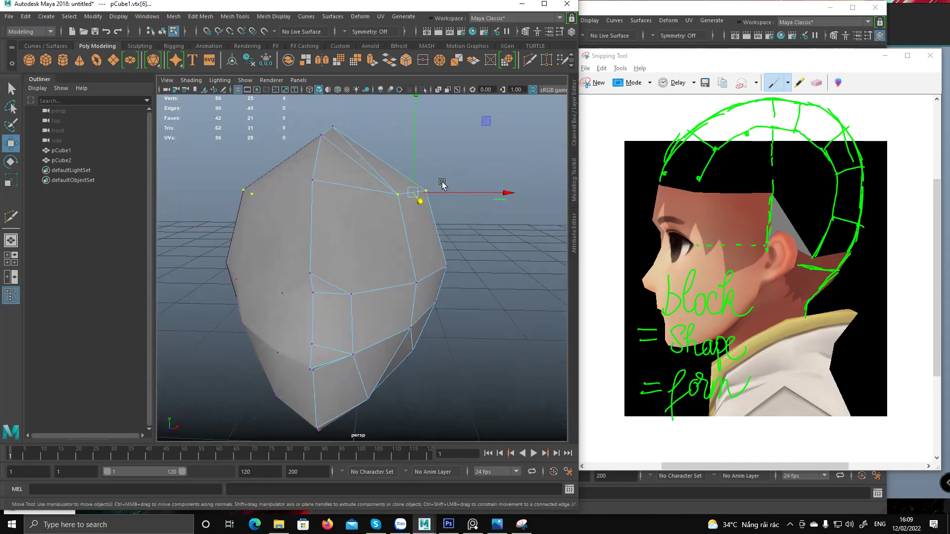
alt+drag(456, 196, 416, 218)
key(q)
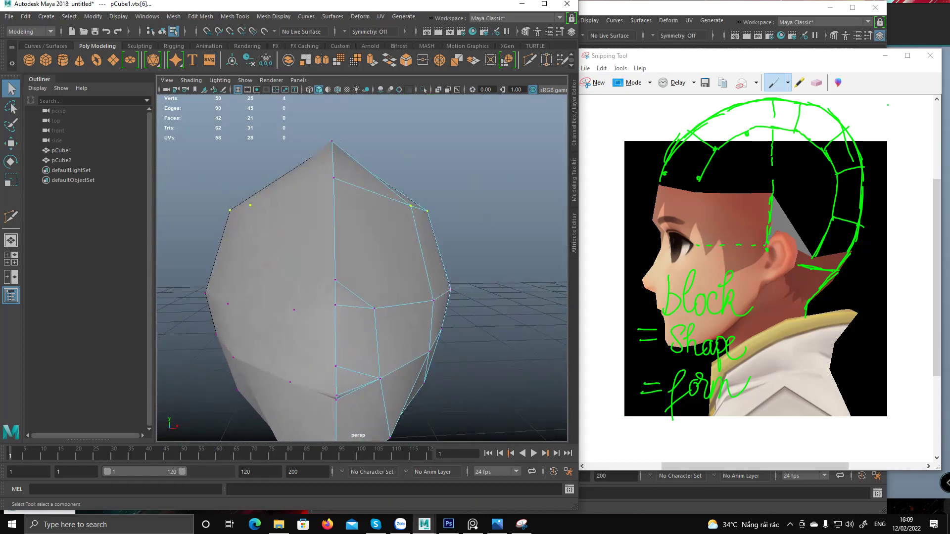
Put away the side-profile snip, bring up the front reference image and capture a snip of the character from the front.
click(885, 56)
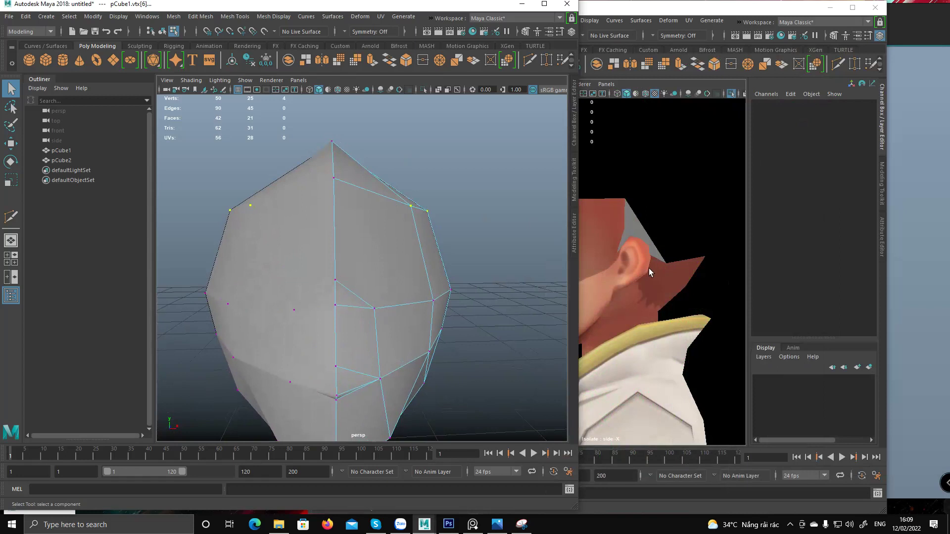
click(893, 298)
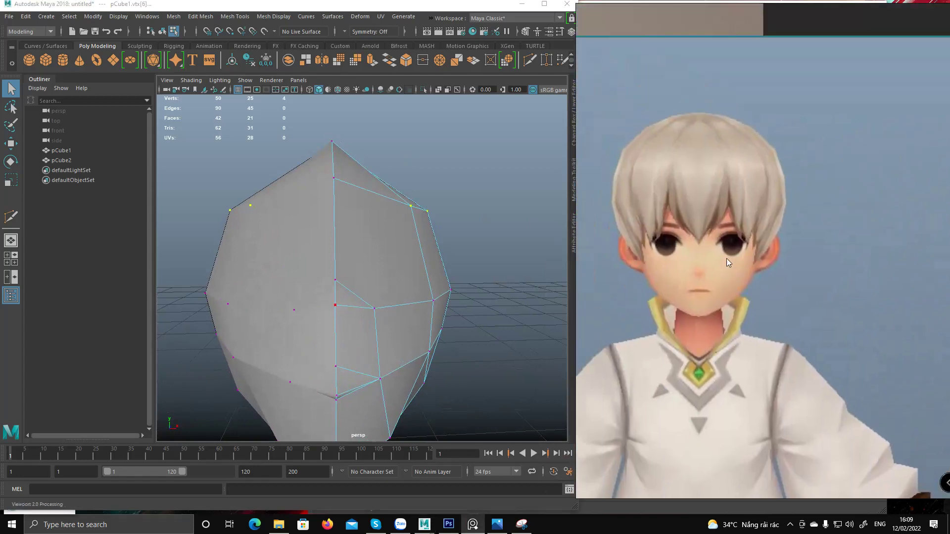
click(521, 525)
click(593, 84)
drag(592, 80, 904, 440)
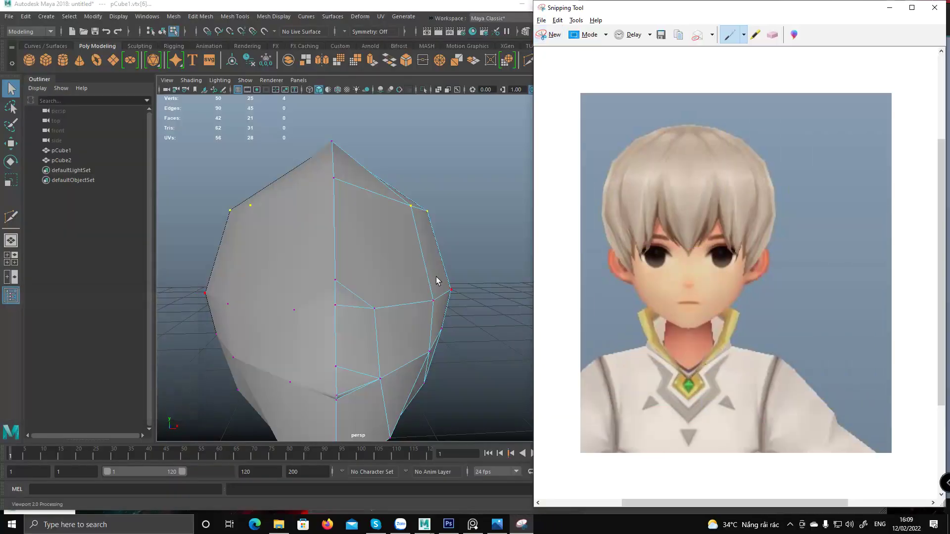
Examine the head's outline in the front orthographic view against the front reference.
click(349, 297)
alt+middle_drag(366, 321, 371, 263)
key(space)
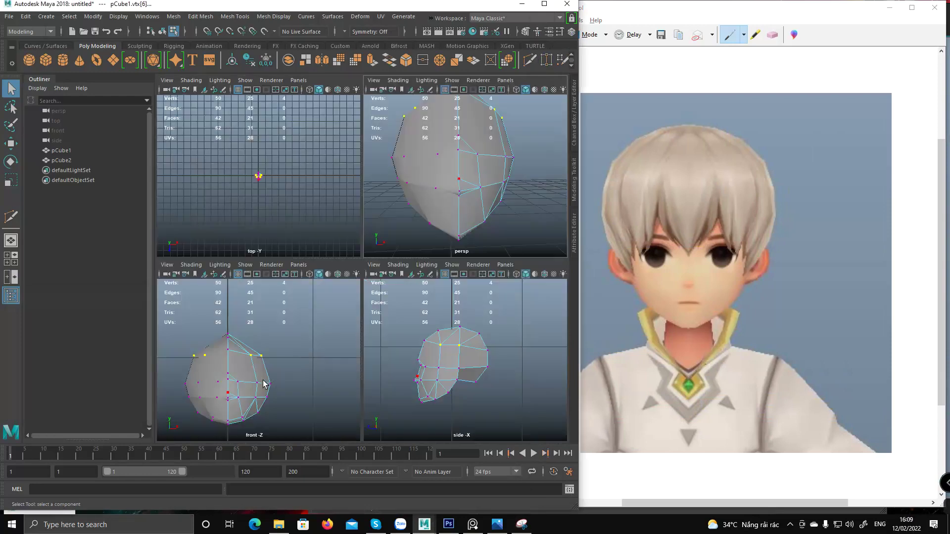
key(space)
alt+middle_drag(327, 354, 360, 322)
alt+drag(360, 322, 360, 309)
key(space)
alt+middle_drag(311, 373, 326, 359)
alt+right_drag(299, 333, 316, 327)
alt+middle_drag(282, 342, 280, 354)
alt+right_drag(278, 361, 288, 360)
alt+middle_drag(286, 356, 285, 375)
key(space)
alt+middle_drag(404, 237, 352, 304)
alt+middle_drag(401, 394, 396, 383)
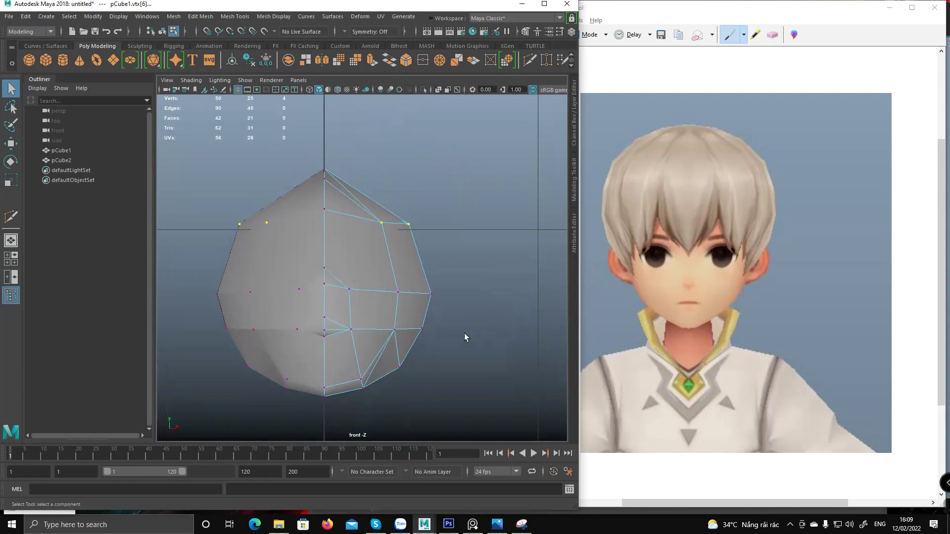
Try to shift the cheek vertex beside the nose slightly toward the face's centreline.
click(351, 329)
key(w)
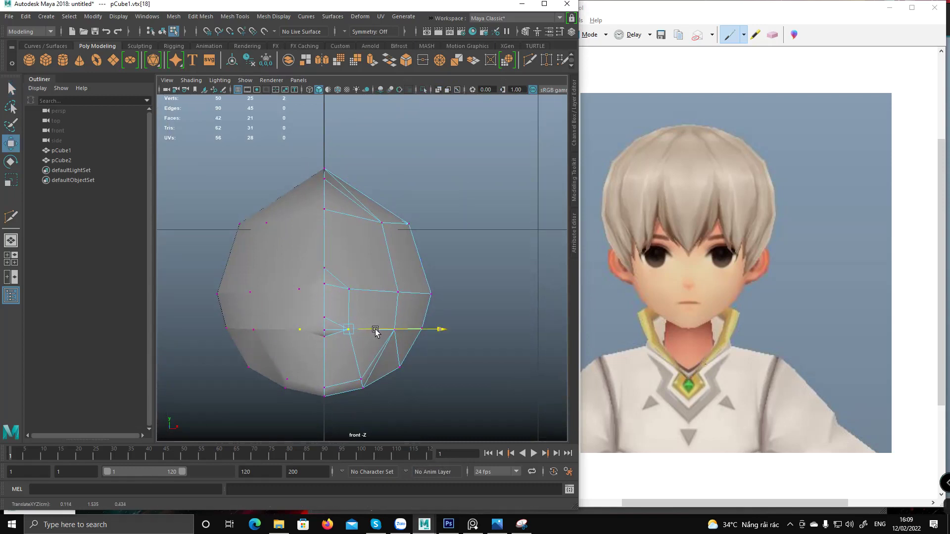
key(ctrl+z)
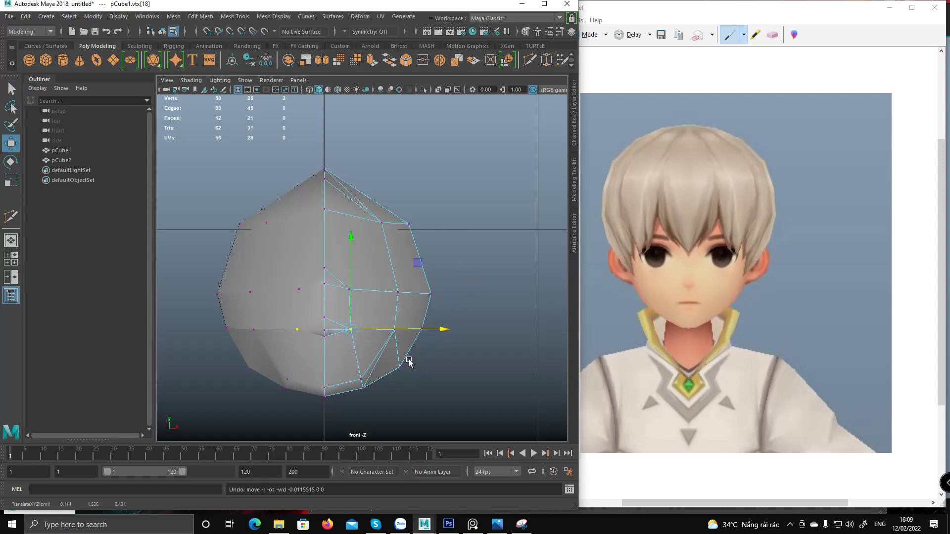
Select the jaw-corner vertex and check its position in the front and side views.
click(414, 362)
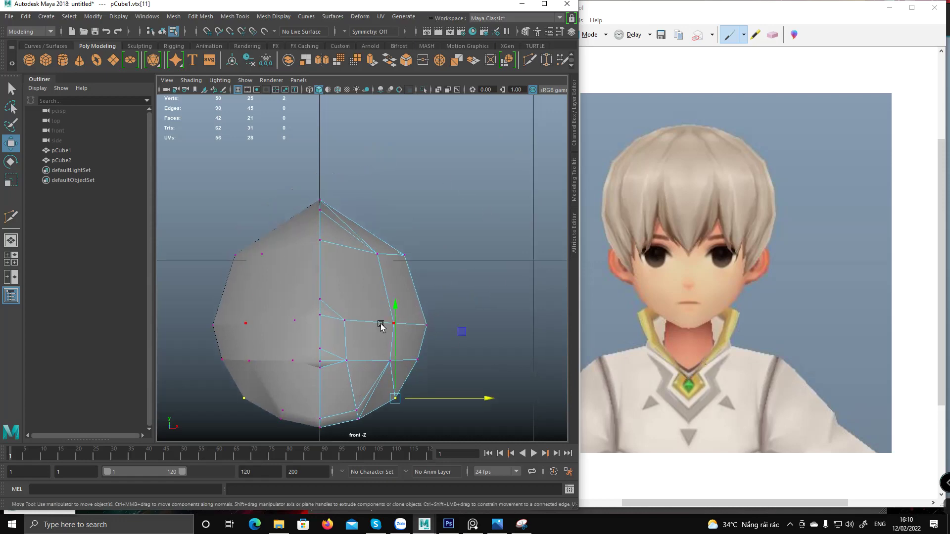
alt+middle_drag(381, 318, 396, 277)
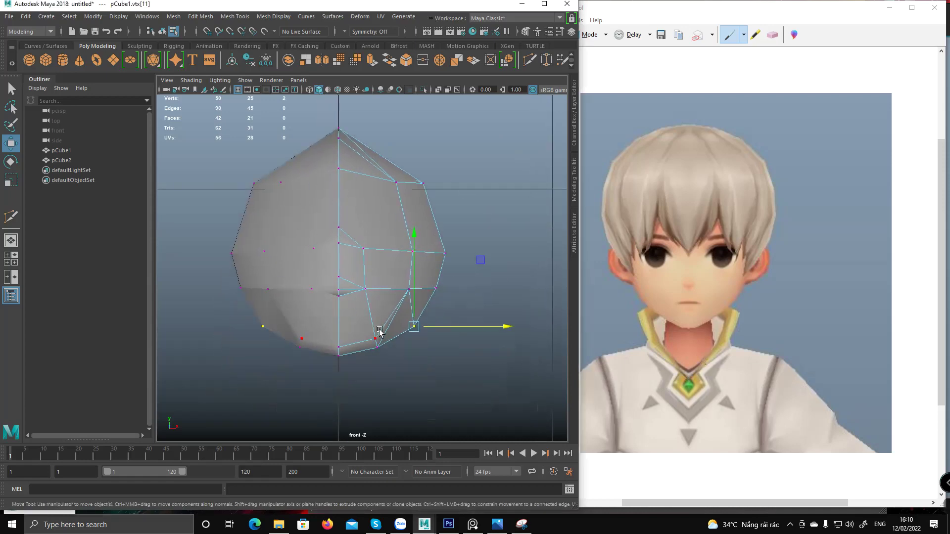
key(space)
key(space)
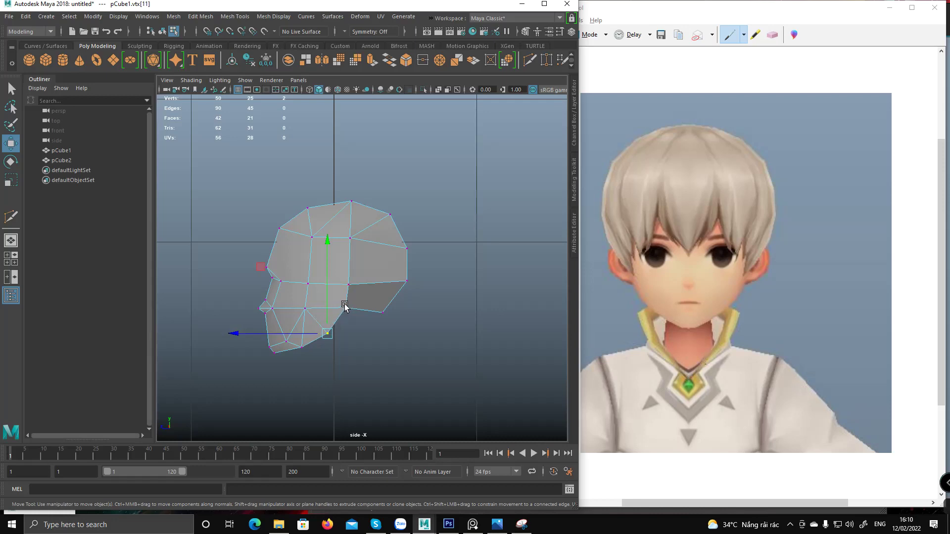
Capture a new snip of the front reference and mark the nose tip, ear and earlobe points on it.
click(889, 7)
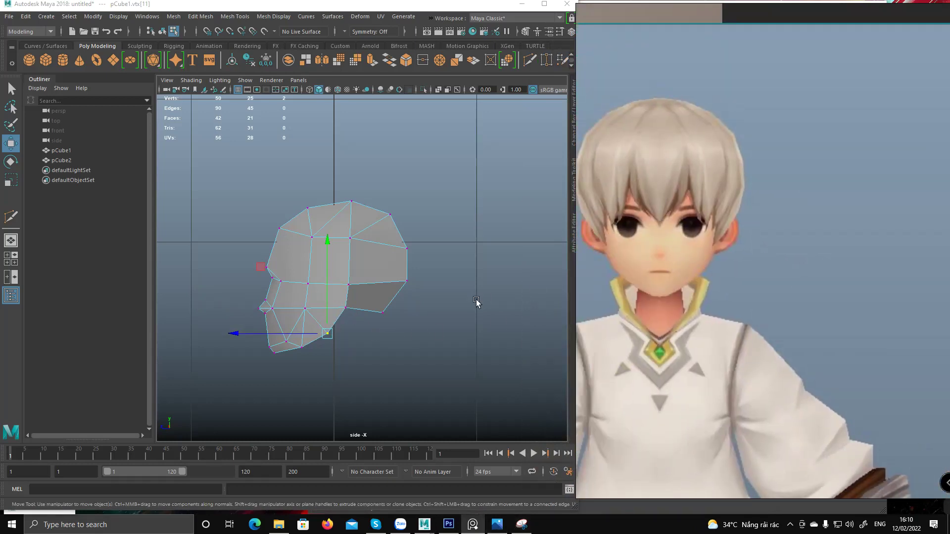
key(space)
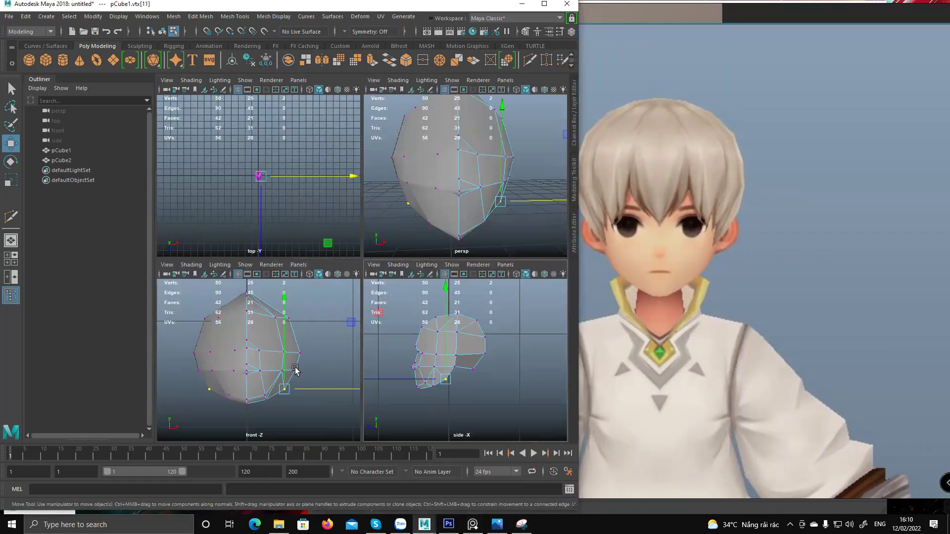
key(space)
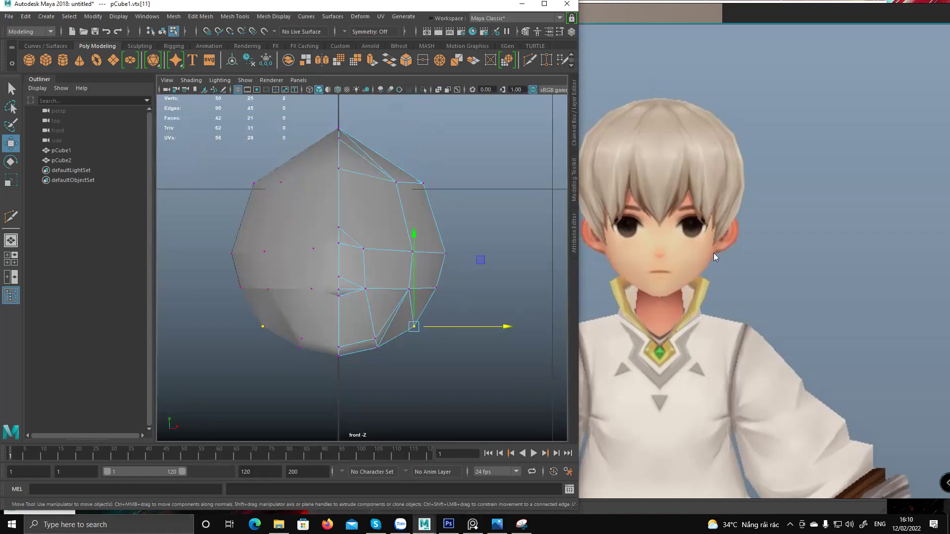
click(524, 525)
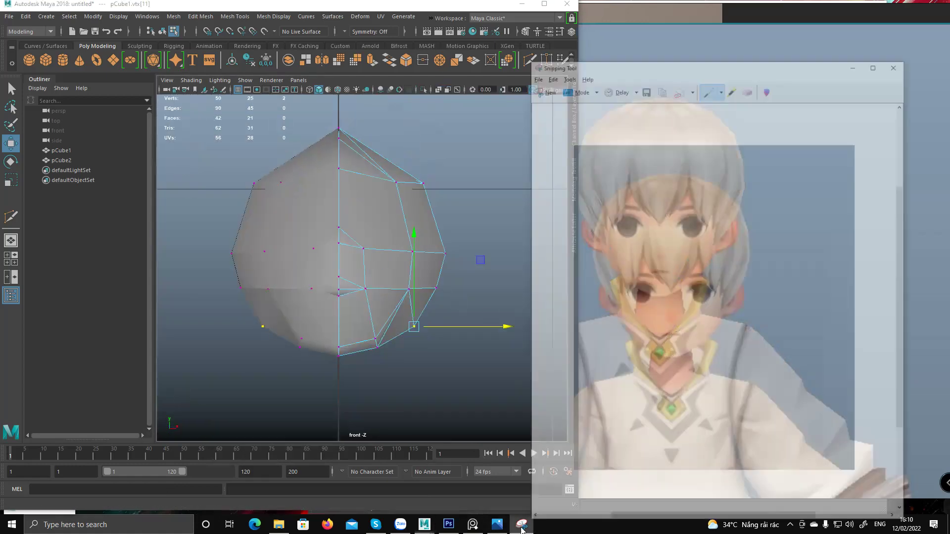
click(551, 40)
drag(585, 93, 870, 416)
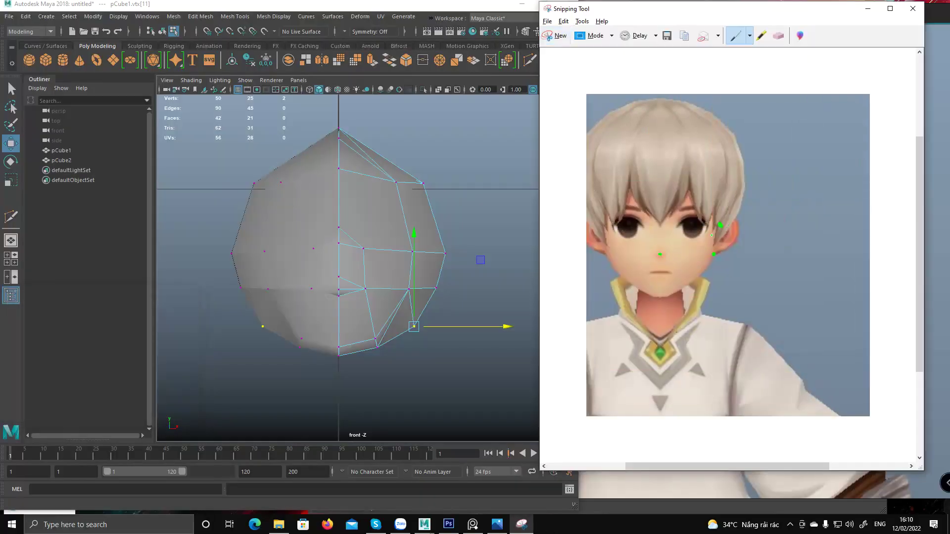
Move the outermost side-of-face vertices at eye and nose level inward to narrow the head.
click(446, 254)
drag(475, 256, 469, 256)
click(442, 295)
drag(424, 235, 478, 314)
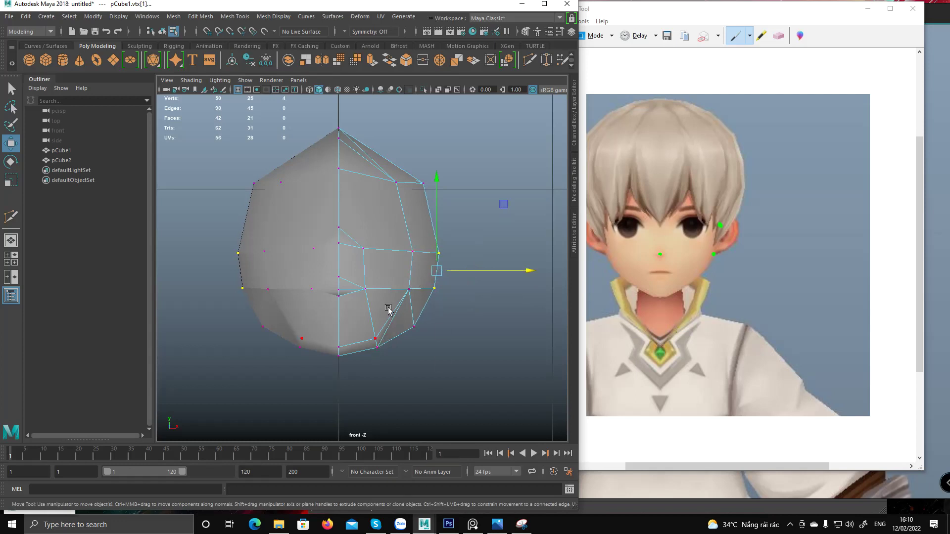
Pull the pair of vertices beside the chin and the jaw-corner vertex inward to taper the jaw.
drag(356, 322, 396, 359)
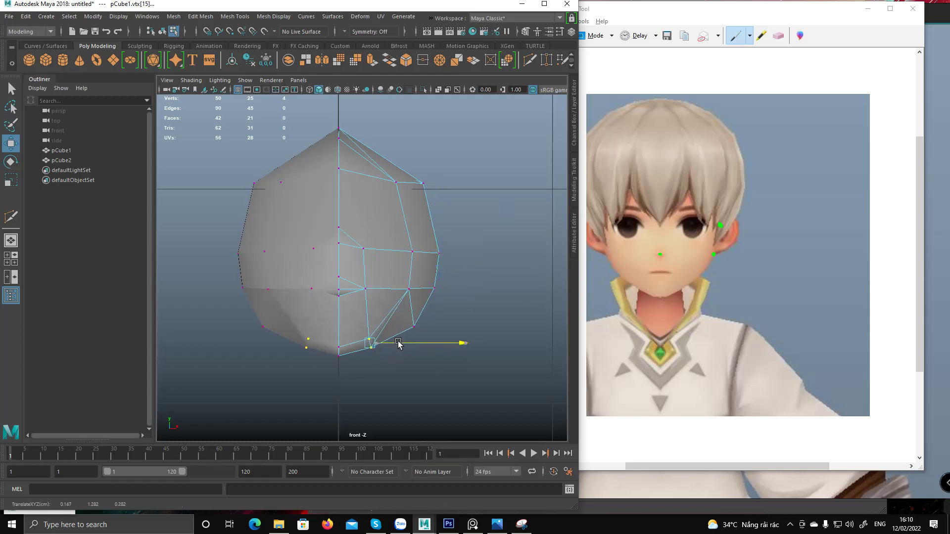
drag(388, 297, 463, 335)
drag(448, 330, 438, 327)
Select the two outer vertices in front of the ear again and move them further inward.
alt+middle_drag(441, 299, 440, 308)
drag(440, 306, 423, 248)
drag(479, 280, 465, 281)
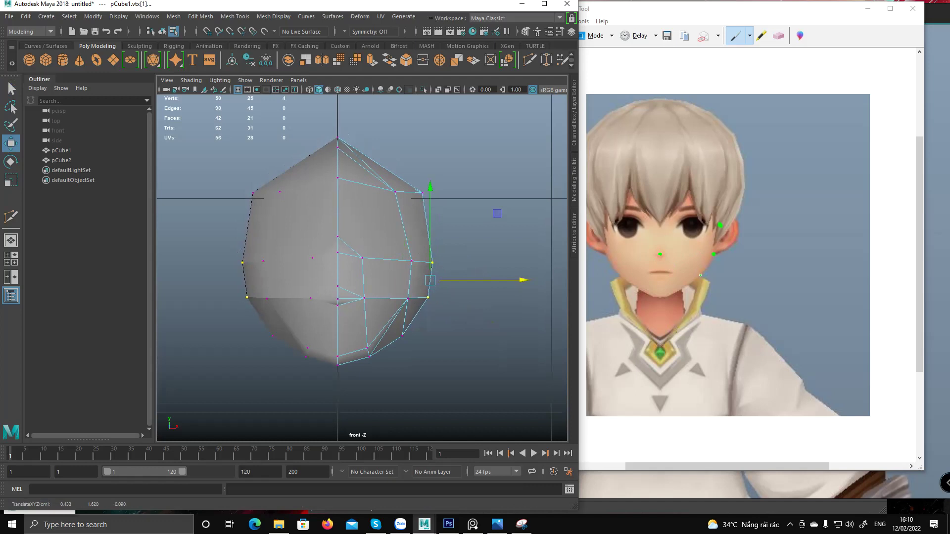
Sketch the jaw topology on the front reference snip from the nose to the earlobe and chin, erasing the unwanted stroke.
click(697, 278)
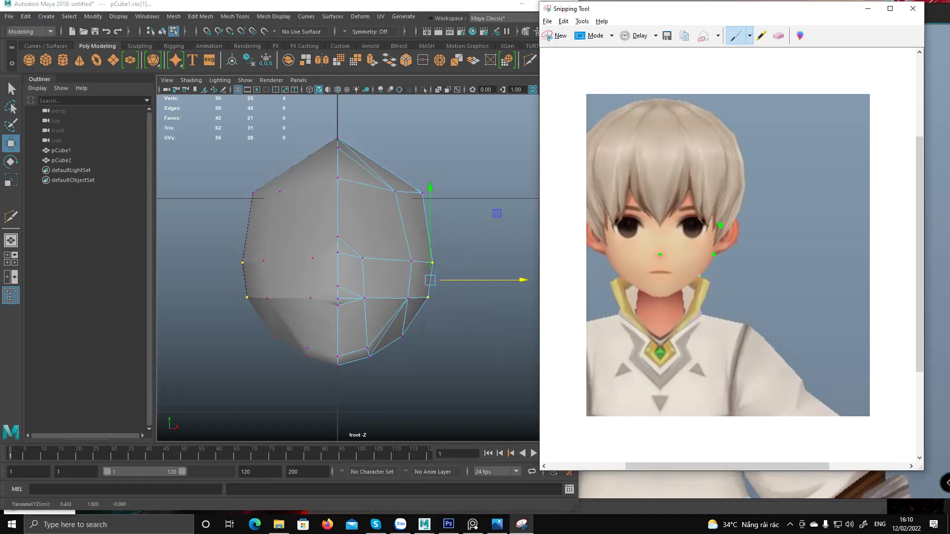
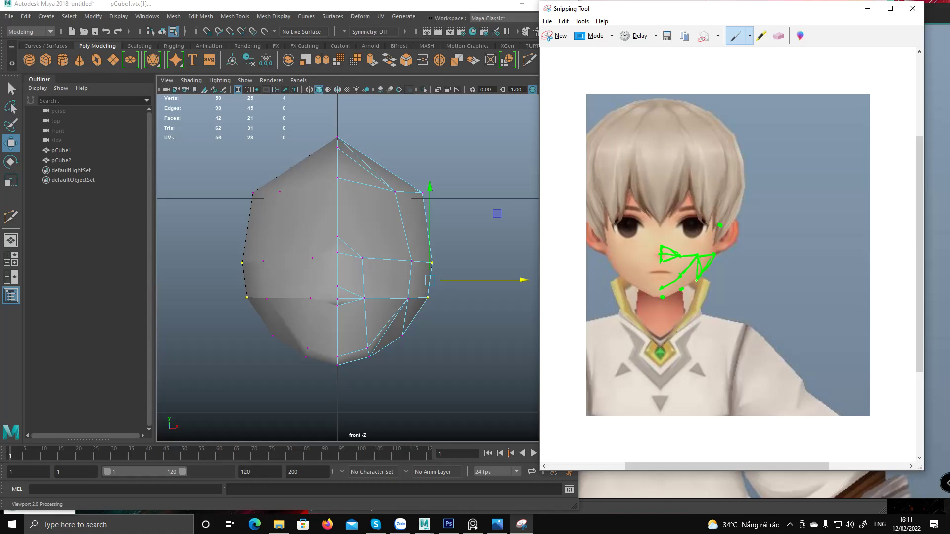
click(779, 36)
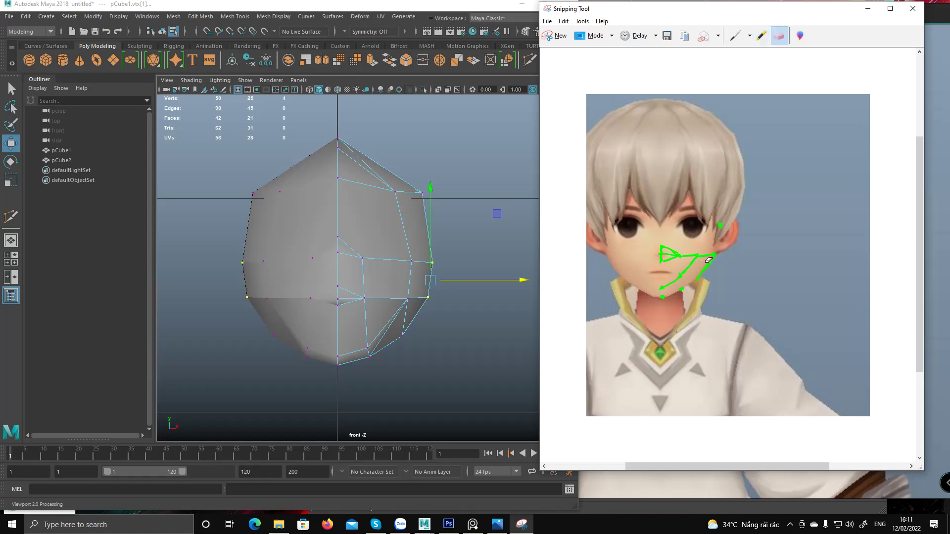
click(742, 37)
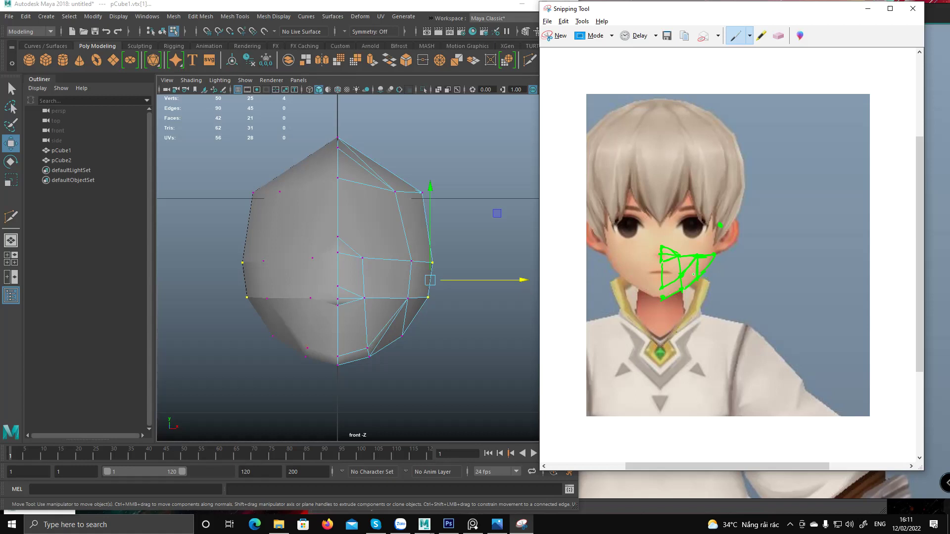
Raise the upper chin vertices on and beside the centreline toward the mouth level.
click(366, 348)
shift+click(337, 355)
drag(350, 288, 354, 272)
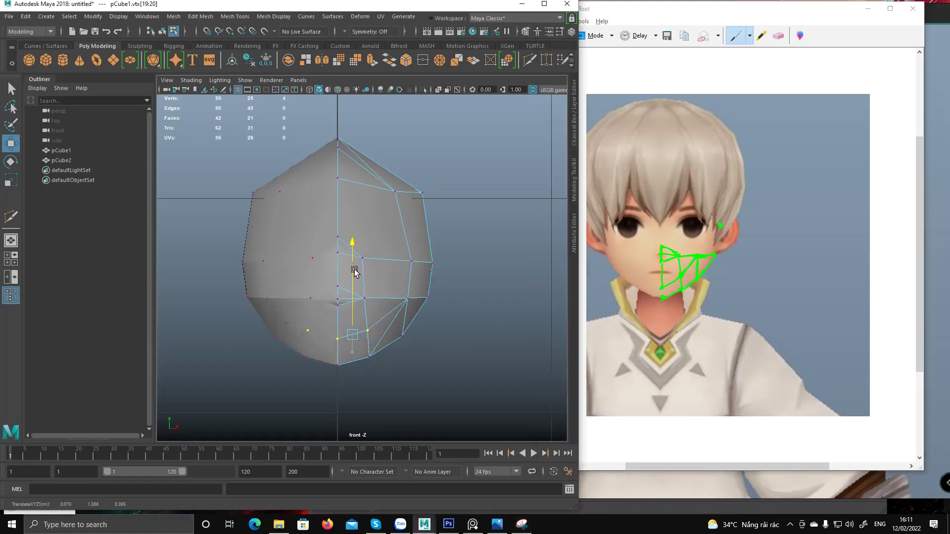
Try to raise the jaw-corner vertex and undo each move while comparing it in the other views.
click(402, 335)
drag(402, 280, 403, 274)
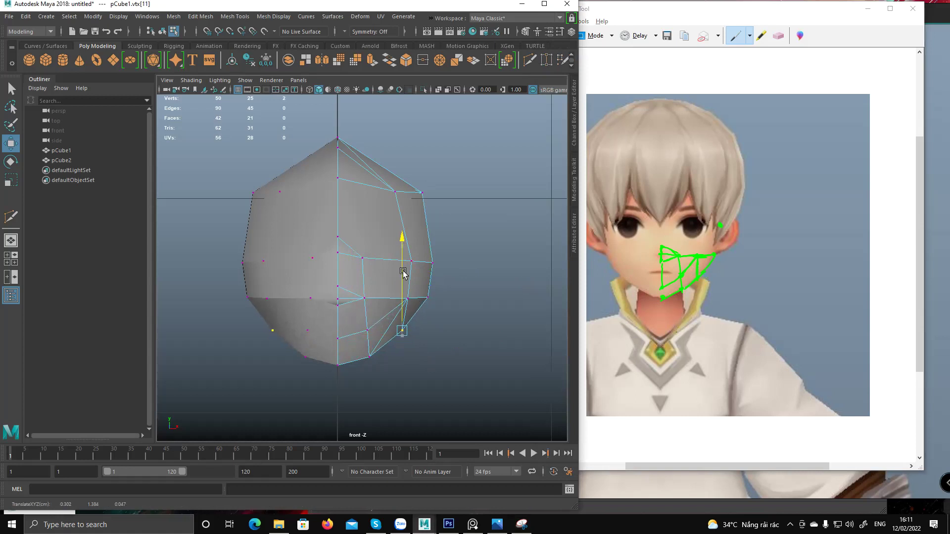
key(ctrl+z)
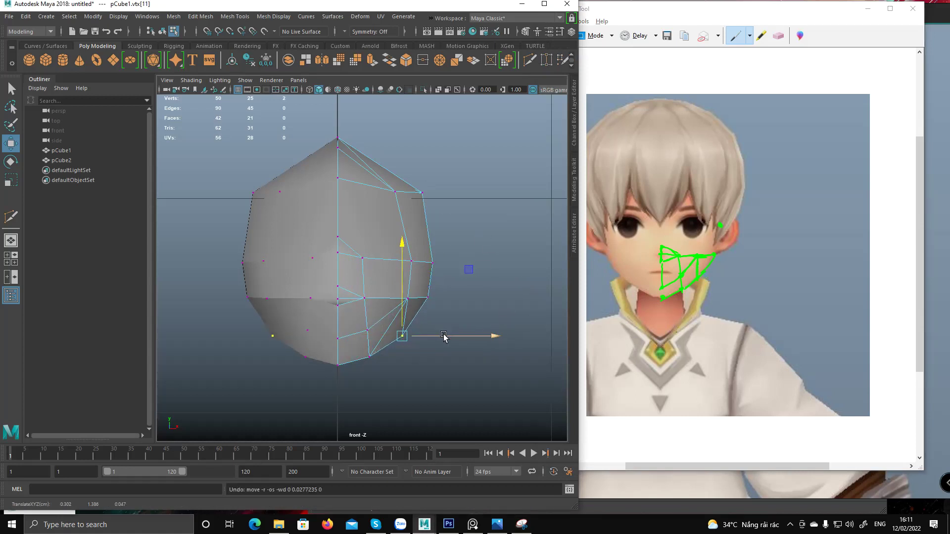
key(space)
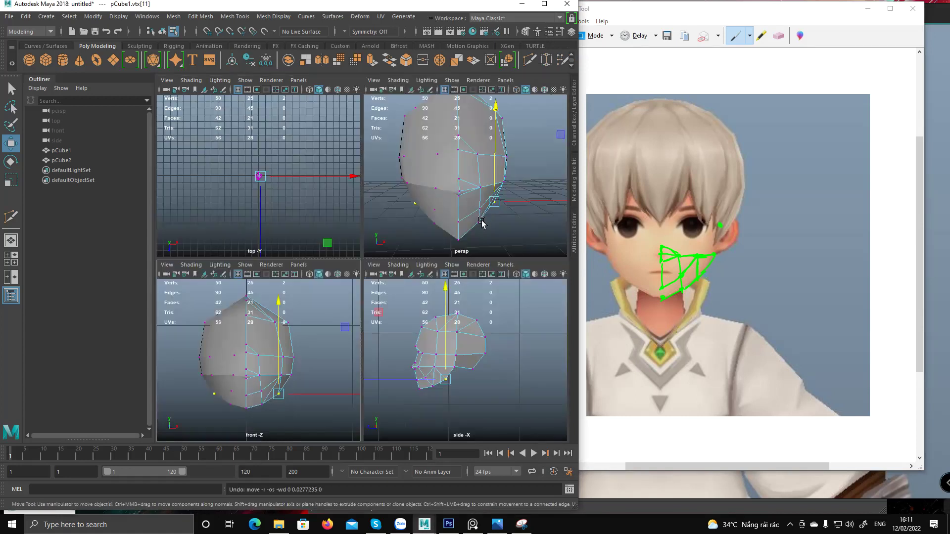
key(space)
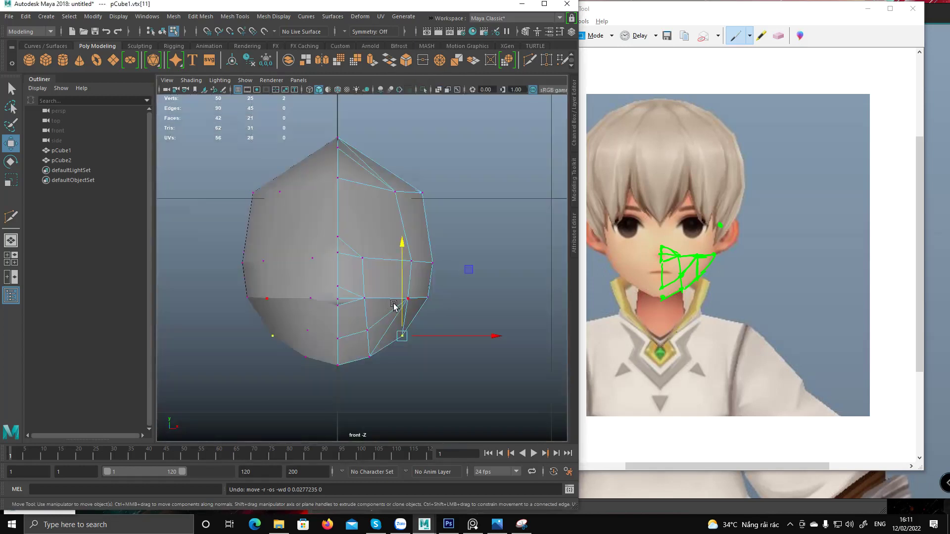
drag(401, 293, 405, 279)
key(ctrl+z)
key(space)
key(space)
drag(322, 270, 322, 265)
key(ctrl+z)
Adjust the jaw-corner vertex sideways and raise it slightly while watching the front and side views.
key(space)
drag(316, 392, 320, 393)
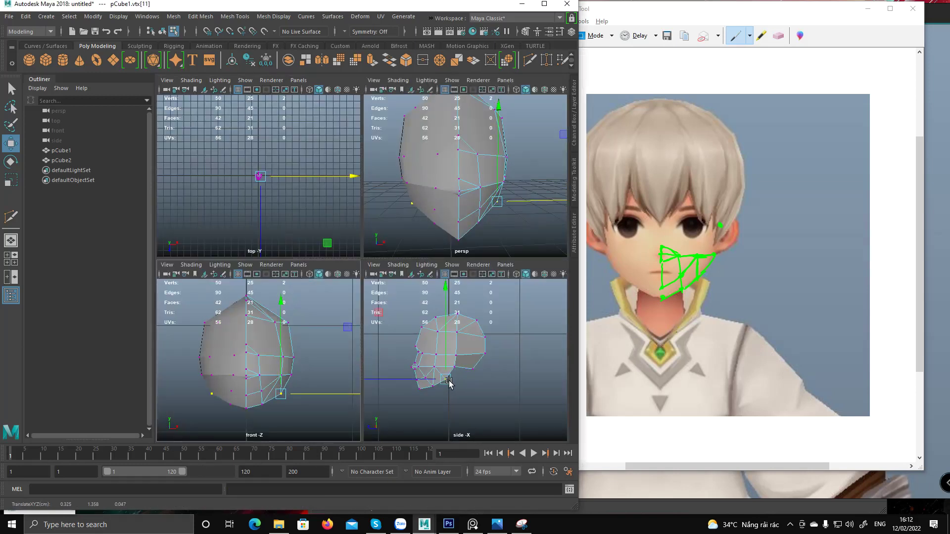
drag(323, 394, 321, 394)
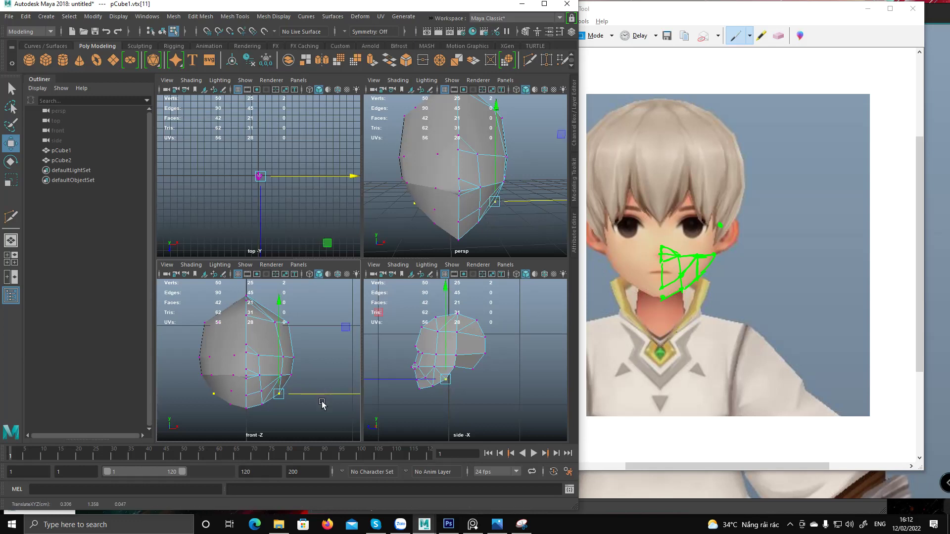
Move the lower chin vertex beside the centreline slightly inward in the front view.
click(262, 405)
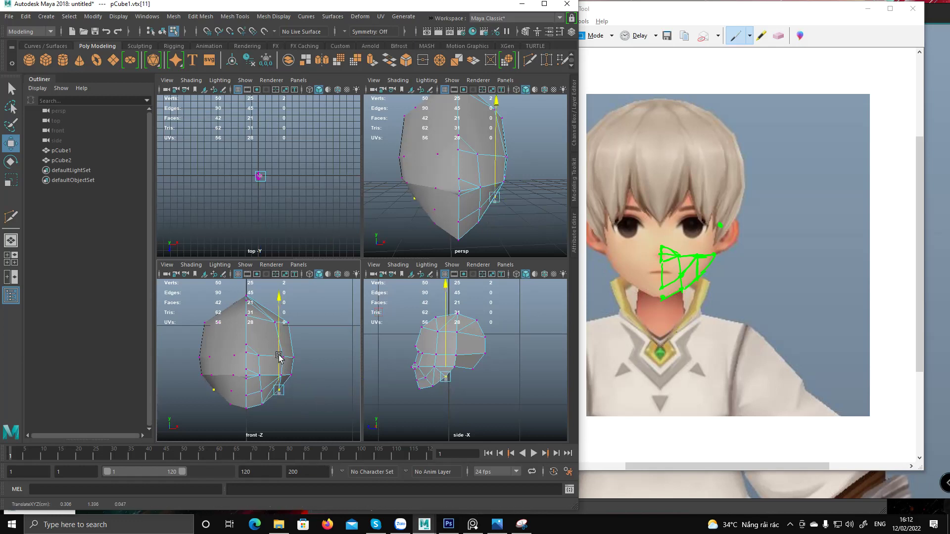
mouse_move(294, 373)
alt+middle_down()
mouse_move(321, 311)
mouse_move(302, 386)
alt+middle_up()
key(space)
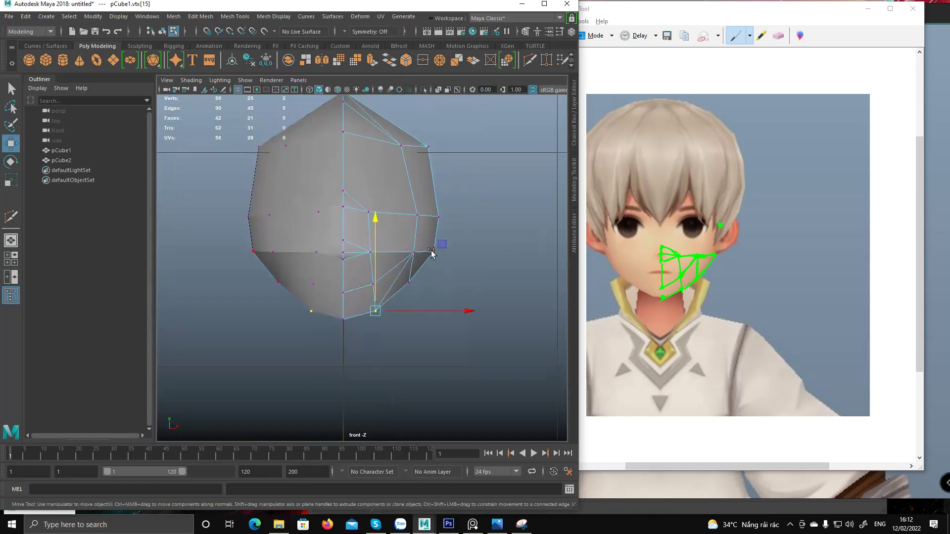
middle_drag(443, 244, 429, 280)
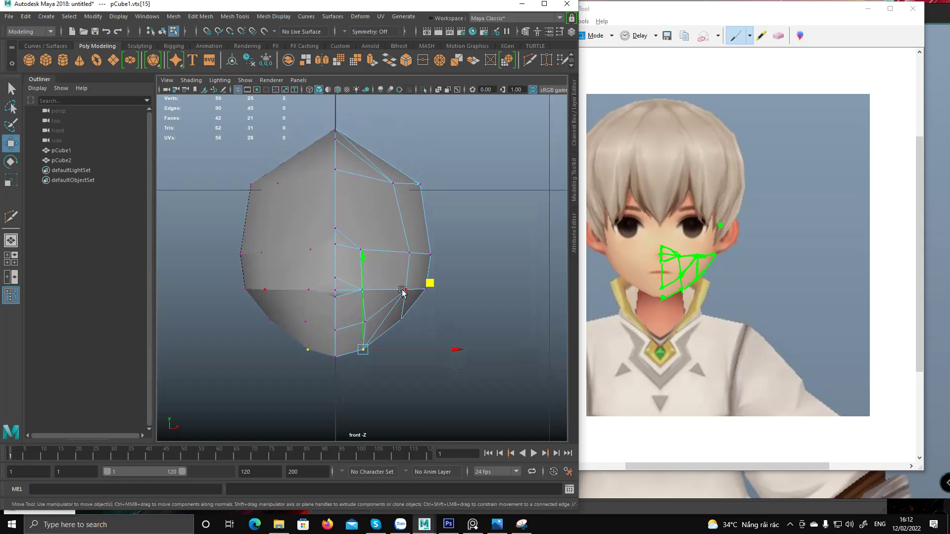
Lower the upper chin vertex slightly and move it inward so it sits above the lower chin vertex.
click(363, 289)
click(366, 321)
drag(404, 321, 371, 329)
key(ctrl+z)
key(ctrl+z)
drag(364, 289, 365, 292)
drag(413, 325, 411, 323)
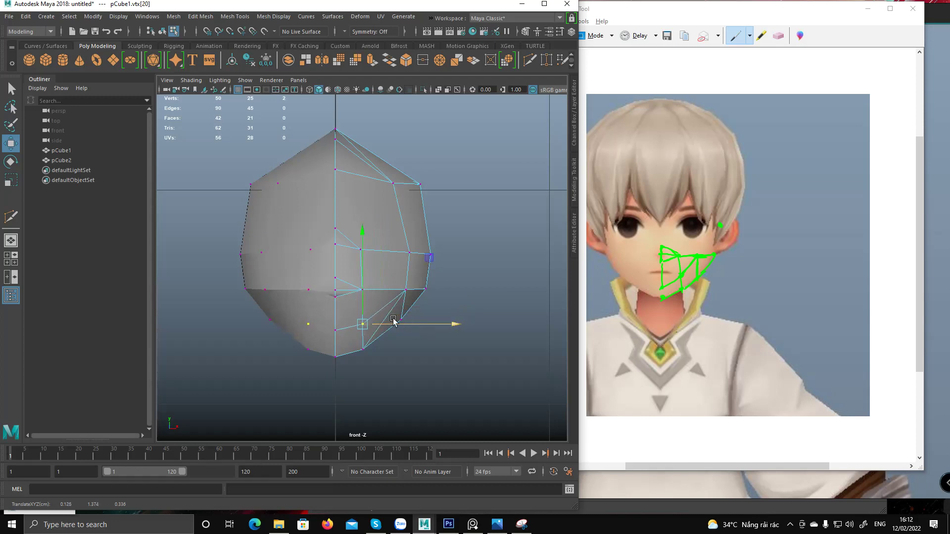
Move the cheek vertex slightly inward, then shift the outer cheek and jaw vertices inward together to narrow the face in the front view.
click(406, 290)
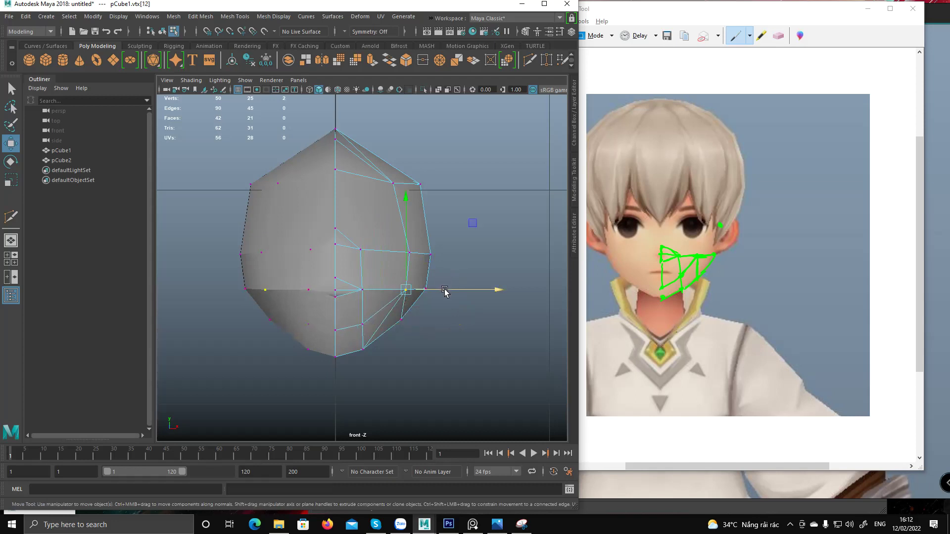
drag(471, 223, 426, 293)
key(ctrl+z)
key(q)
drag(448, 233, 390, 353)
key(w)
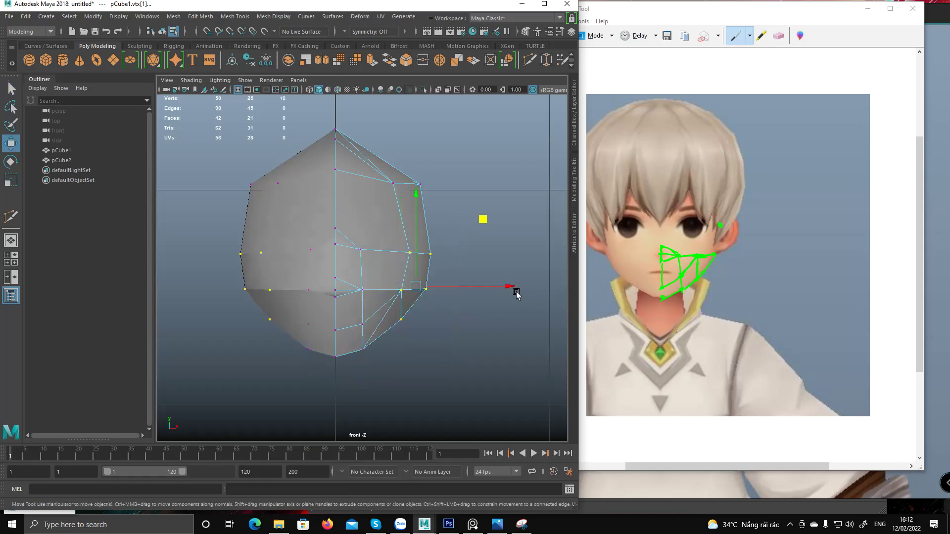
drag(473, 288, 447, 286)
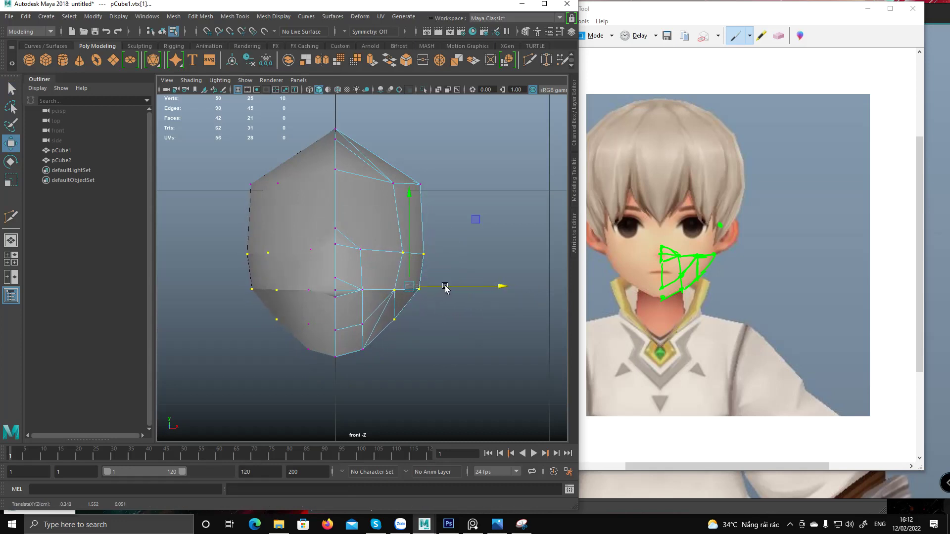
Nudge the lower chin, jaw-corner and cheek vertices slightly inward in the front view to refine the jaw contour.
click(365, 350)
drag(392, 350, 388, 350)
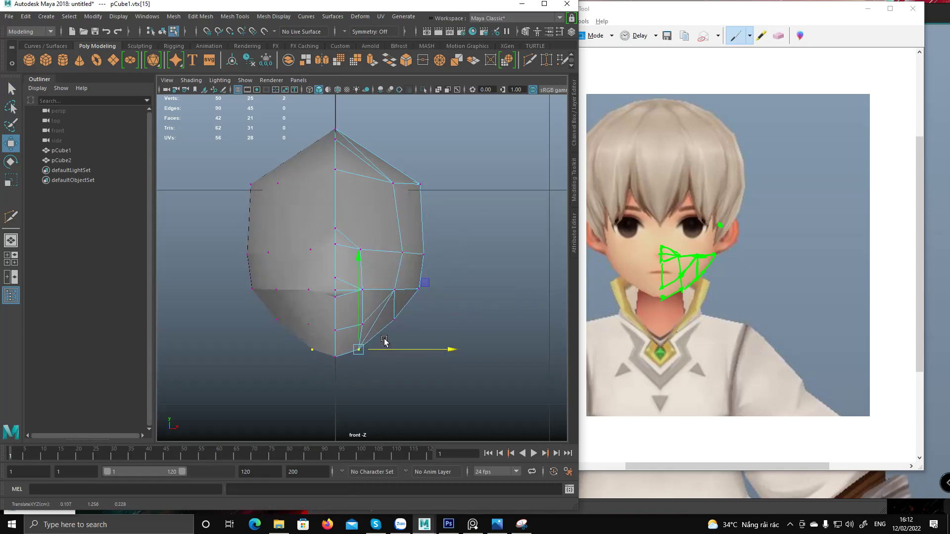
drag(424, 288, 425, 288)
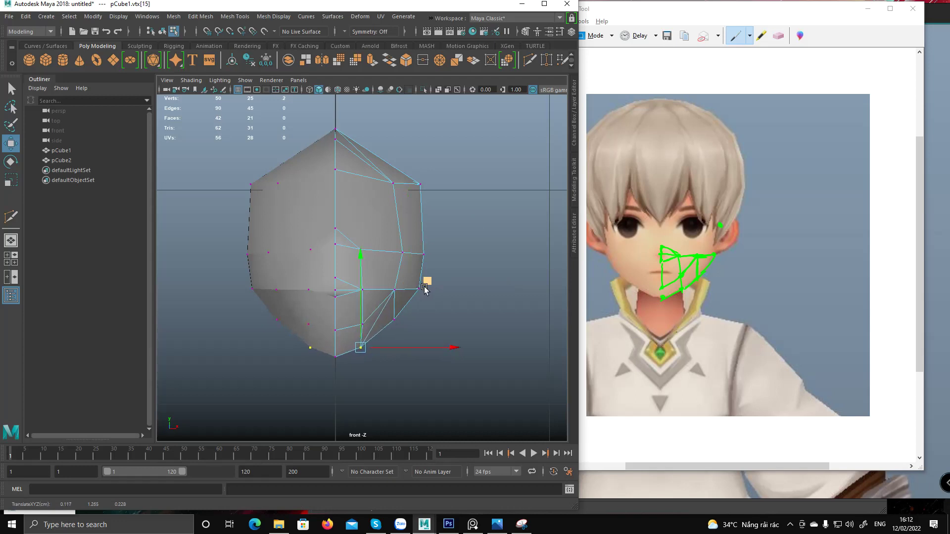
click(394, 322)
drag(462, 263, 459, 258)
middle_drag(459, 258, 459, 253)
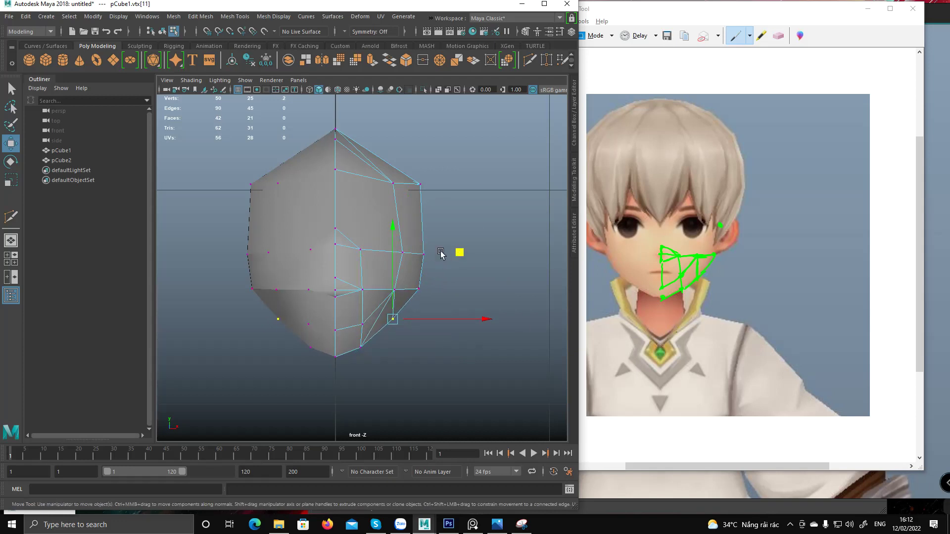
click(401, 287)
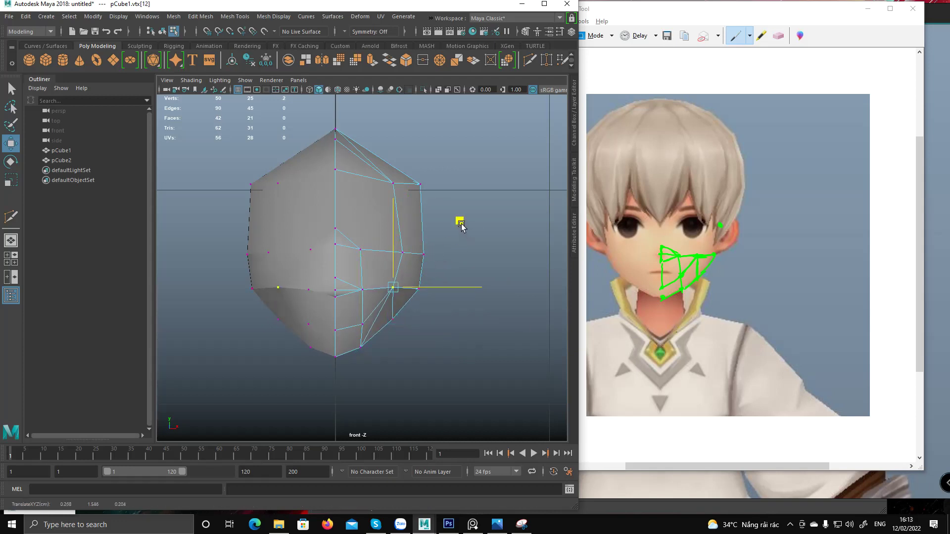
drag(397, 256, 395, 262)
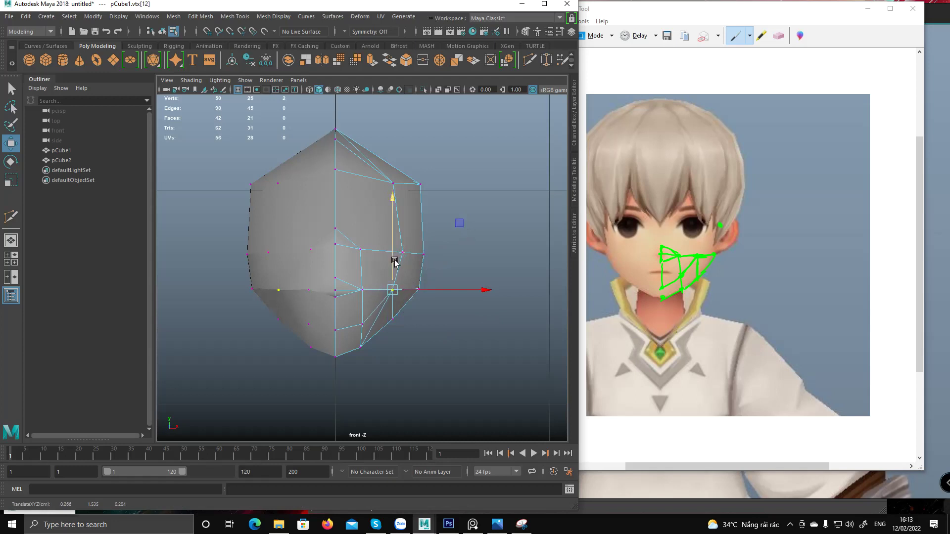
Move the lower and upper chin vertices slightly outward in the front view to widen the chin.
click(364, 322)
click(362, 342)
middle_drag(424, 280, 430, 279)
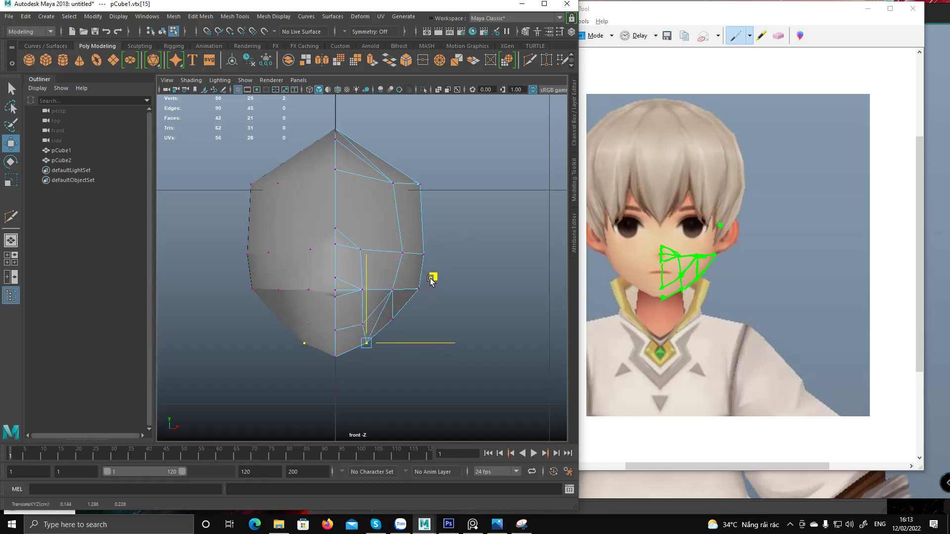
click(362, 324)
middle_drag(428, 256, 460, 258)
click(372, 337)
click(399, 322)
Examine the jaw and chin profile in the side view and the face's outline from below in perspective.
key(space)
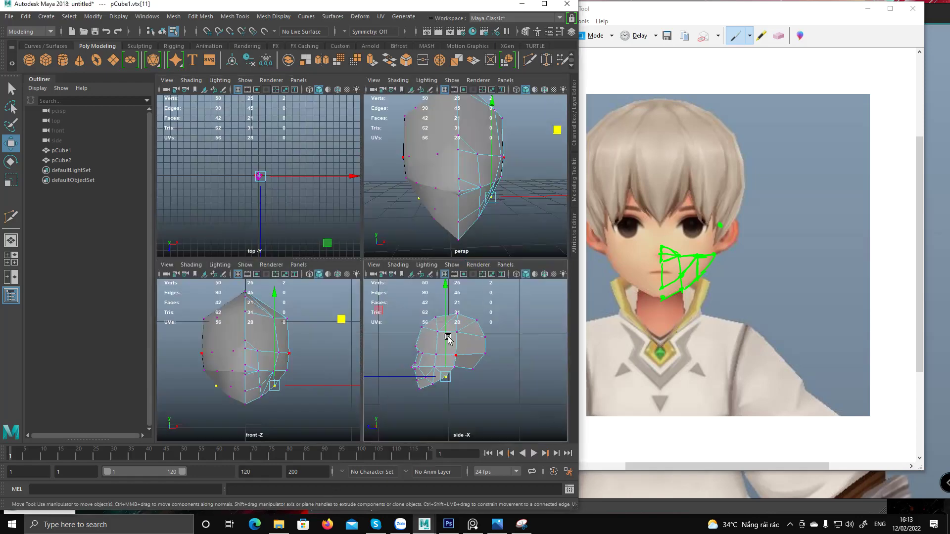
key(space)
alt+middle_drag(312, 283, 336, 338)
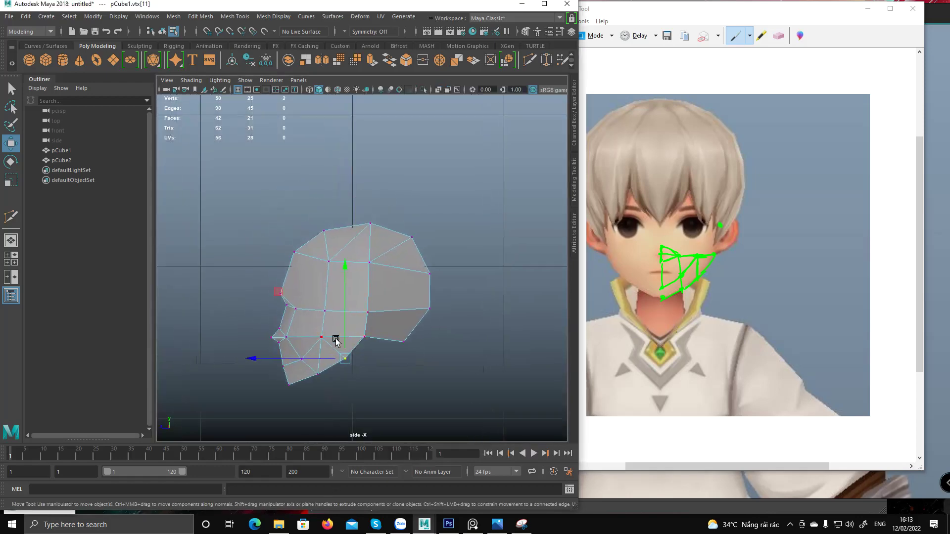
click(323, 339)
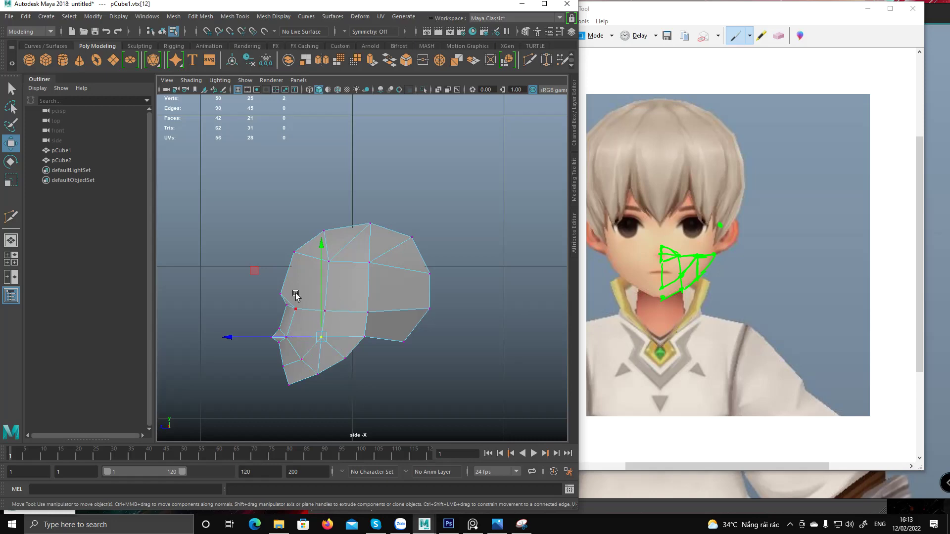
drag(271, 355, 299, 403)
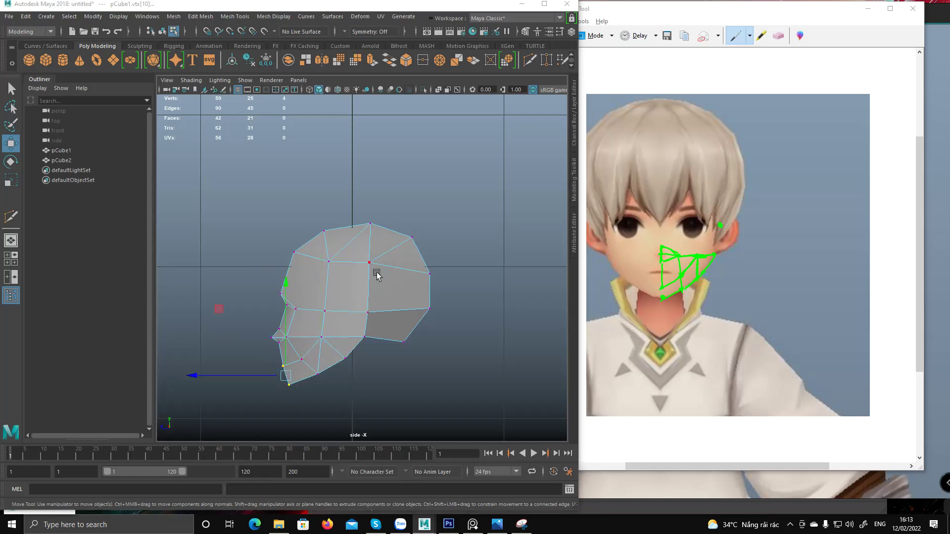
key(space)
key(space)
alt+drag(424, 217, 395, 247)
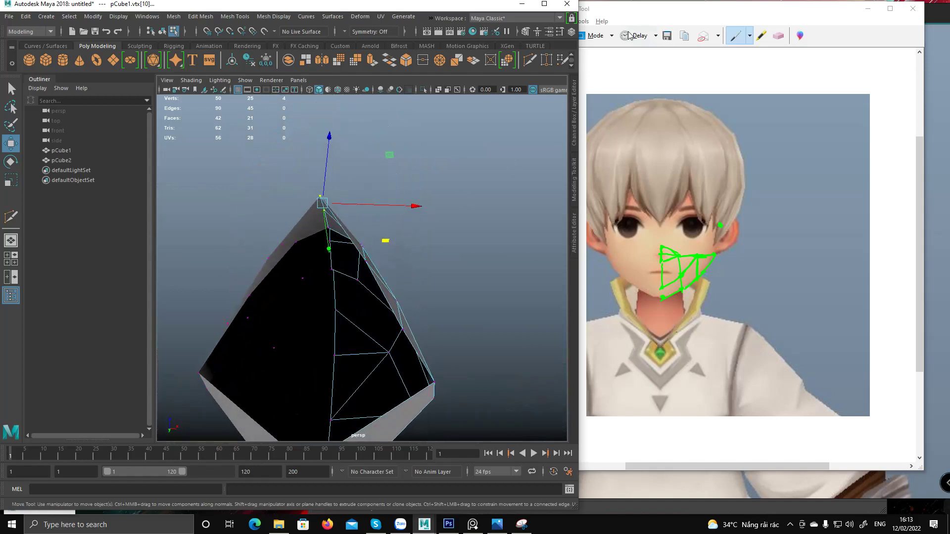
Capture a new snip of the head's underside and trace both sides of the face outline with the green pen.
click(664, 20)
click(554, 36)
drag(199, 167, 589, 474)
mouse_move(222, 314)
mouse_down()
mouse_move(297, 196)
mouse_move(403, 308)
mouse_move(435, 367)
mouse_up()
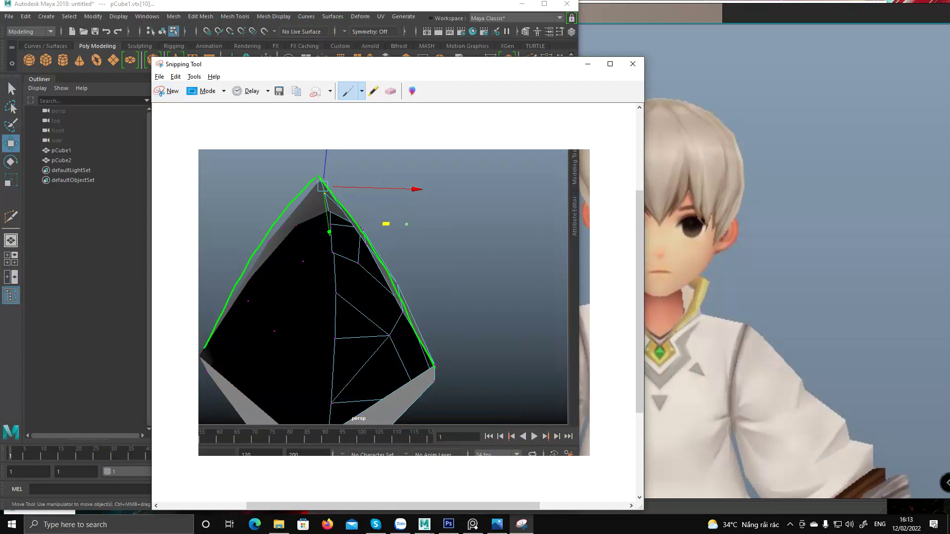
Draw a cross beside the traced face outline with the red pen and minimize the snip.
click(362, 91)
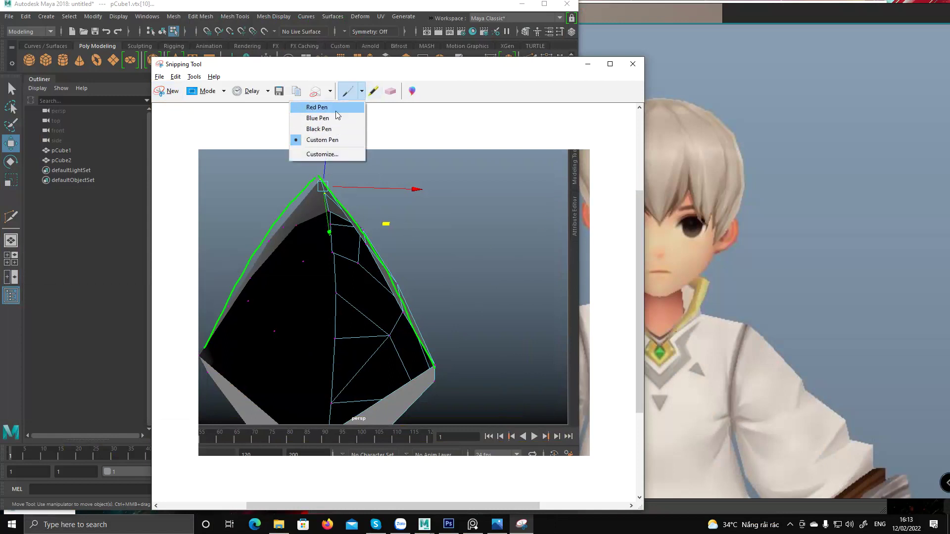
click(336, 112)
drag(365, 196, 421, 227)
mouse_move(423, 194)
mouse_down()
mouse_move(344, 262)
mouse_move(404, 237)
mouse_move(384, 233)
mouse_up()
click(589, 64)
Select the jaw-corner vertex from below the head and move it outward to round the jaw.
alt+drag(322, 225, 336, 251)
alt+drag(357, 261, 275, 303)
alt+drag(252, 331, 313, 264)
key(ctrl+z)
key(q)
click(309, 259)
key(w)
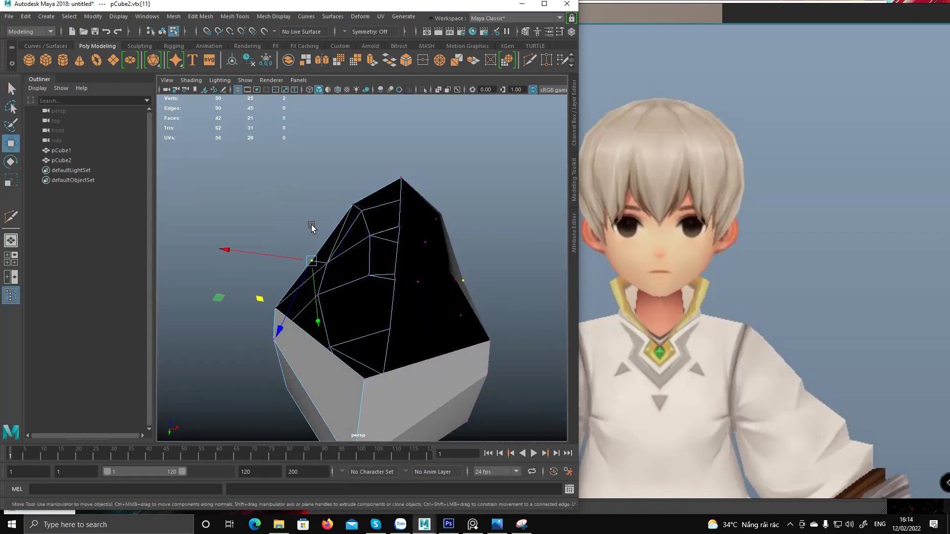
alt+drag(312, 226, 222, 295)
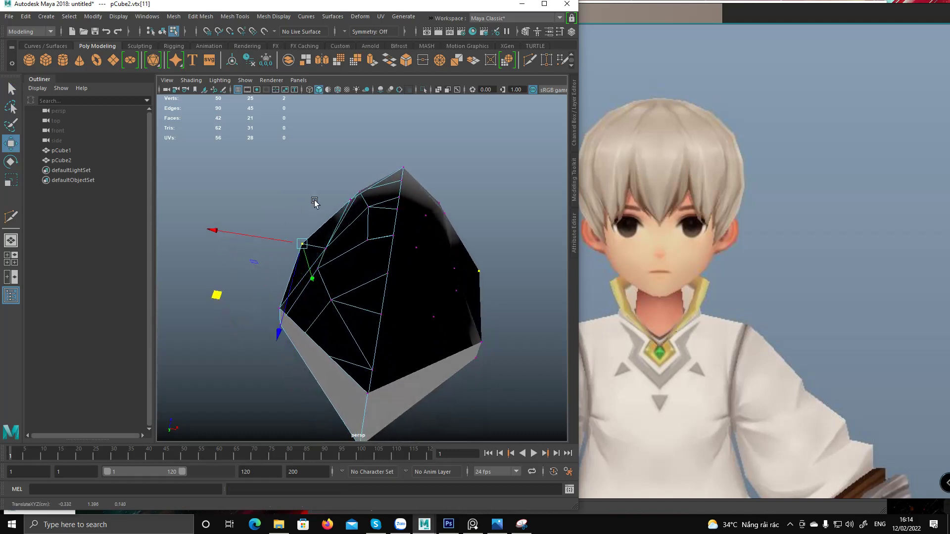
Move the lower chin vertex and the cheek vertex slightly outward to round the face while viewing it from below.
click(349, 200)
middle_drag(349, 200, 349, 183)
alt+drag(349, 183, 451, 315)
alt+drag(304, 327, 406, 302)
scroll(344, 275, up, 4)
click(344, 278)
alt+drag(343, 277, 339, 187)
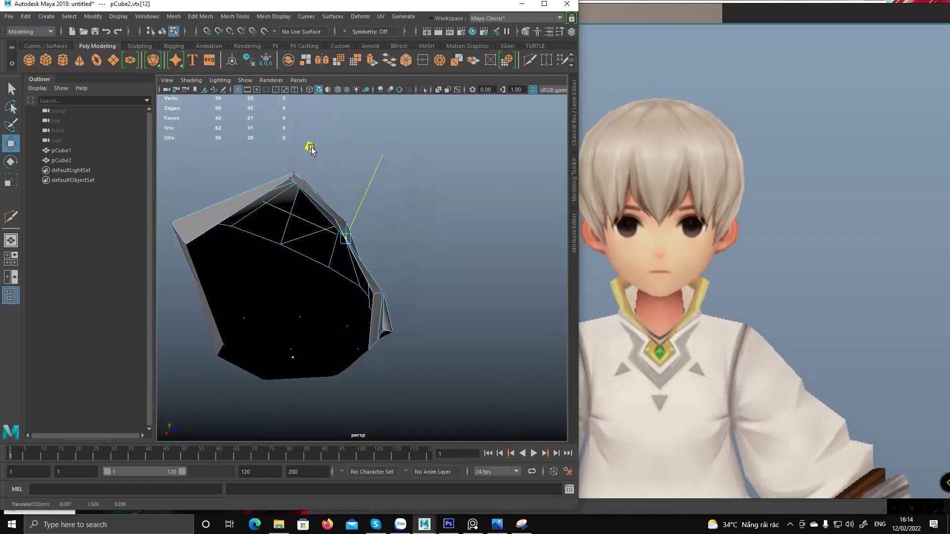
Check the jaw in perspective, then move the vertex beside the nose base inward toward the centreline in the front view.
alt+drag(321, 143, 388, 305)
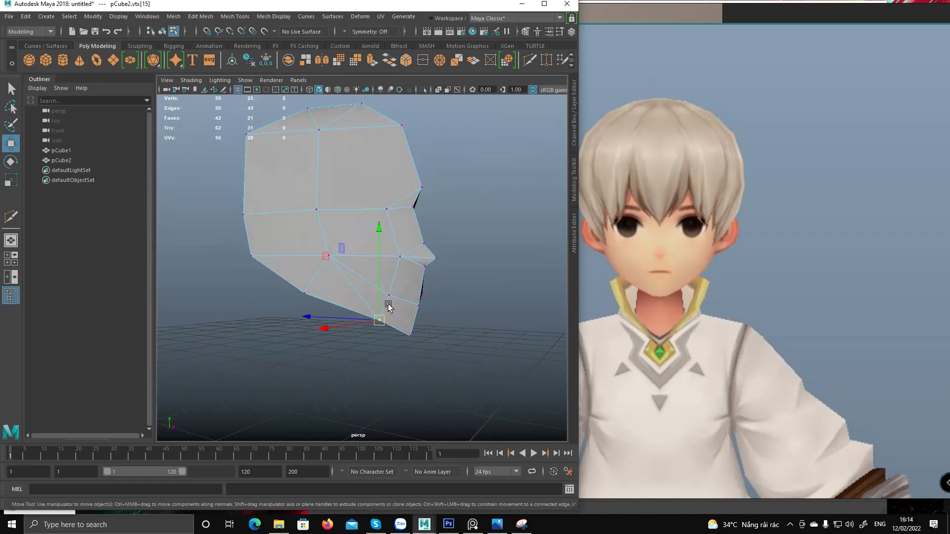
alt+drag(319, 269, 350, 275)
click(345, 292)
key(space)
key(space)
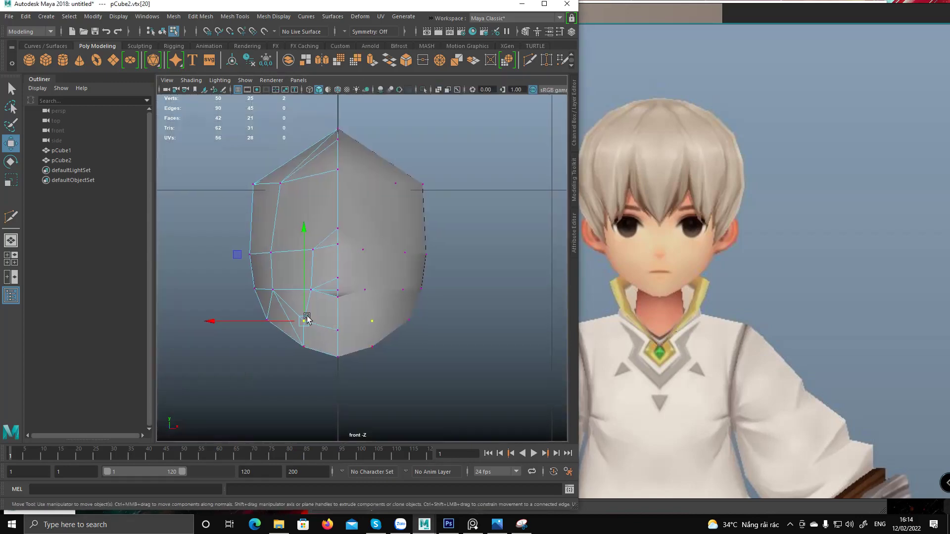
click(317, 290)
drag(280, 289, 293, 291)
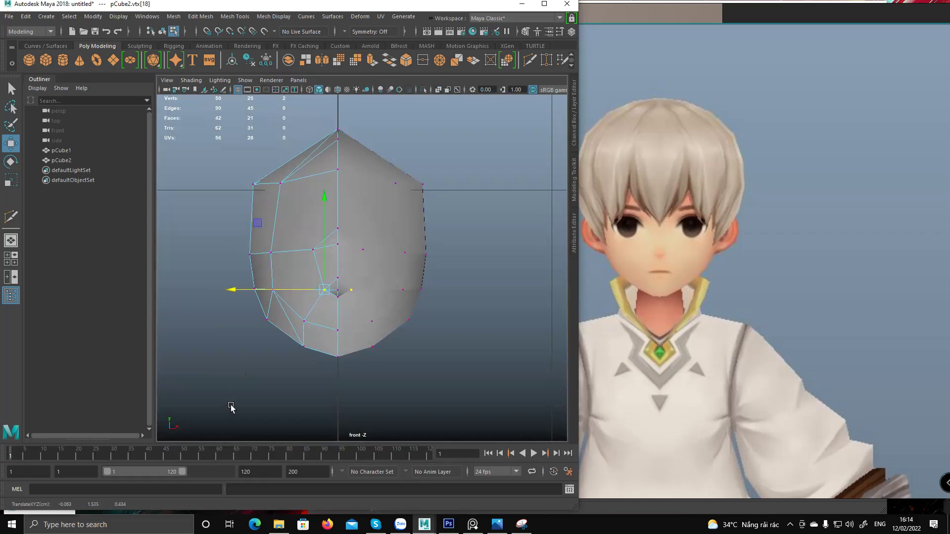
Nudge the cheek, jaw-corner and upper chin vertices slightly inward in the front view.
click(273, 289)
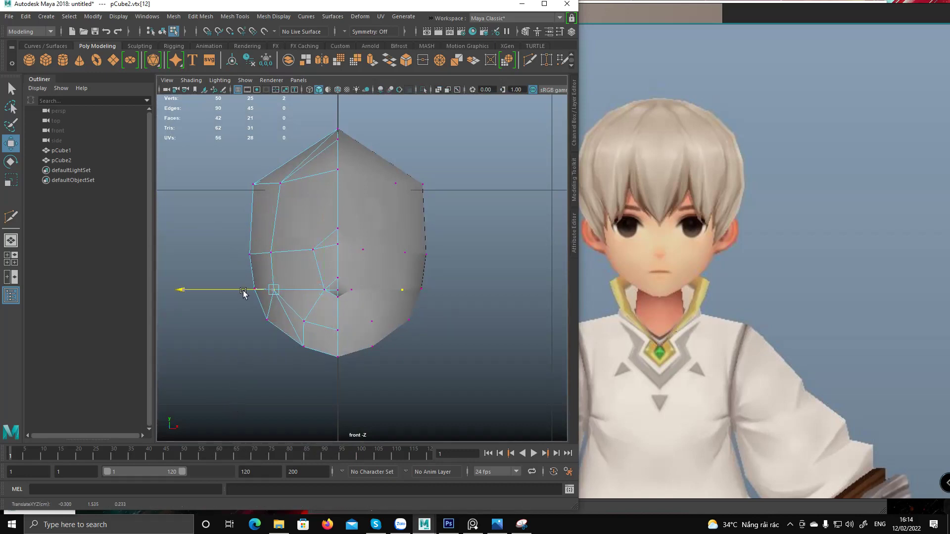
click(303, 346)
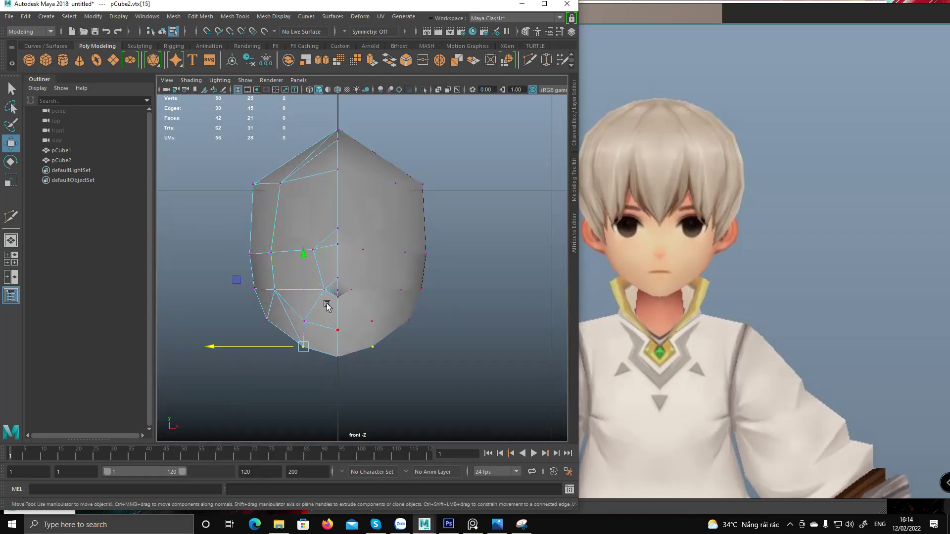
click(267, 319)
drag(200, 253, 240, 255)
click(302, 320)
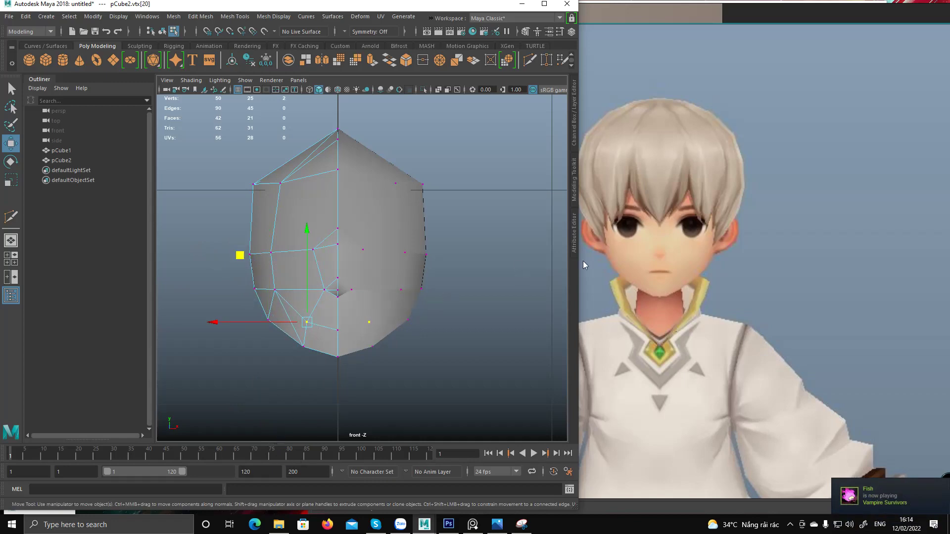
Capture a snip of the front reference and outline its lower face from nose to chin to ear in red.
click(528, 529)
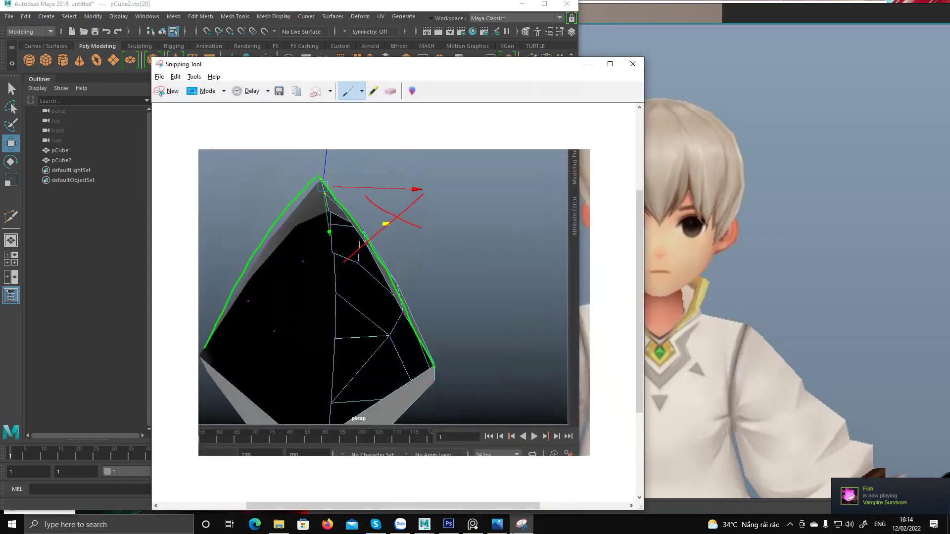
click(170, 91)
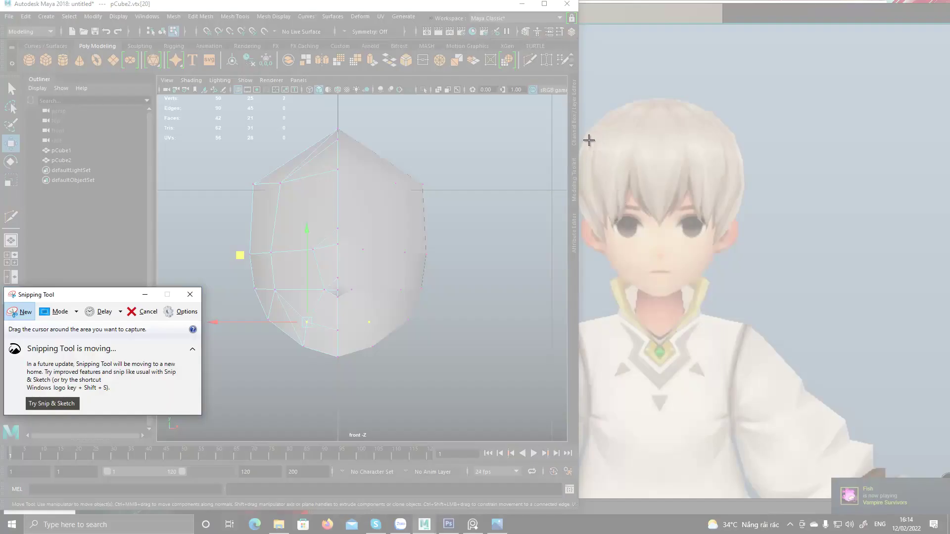
drag(570, 86, 826, 429)
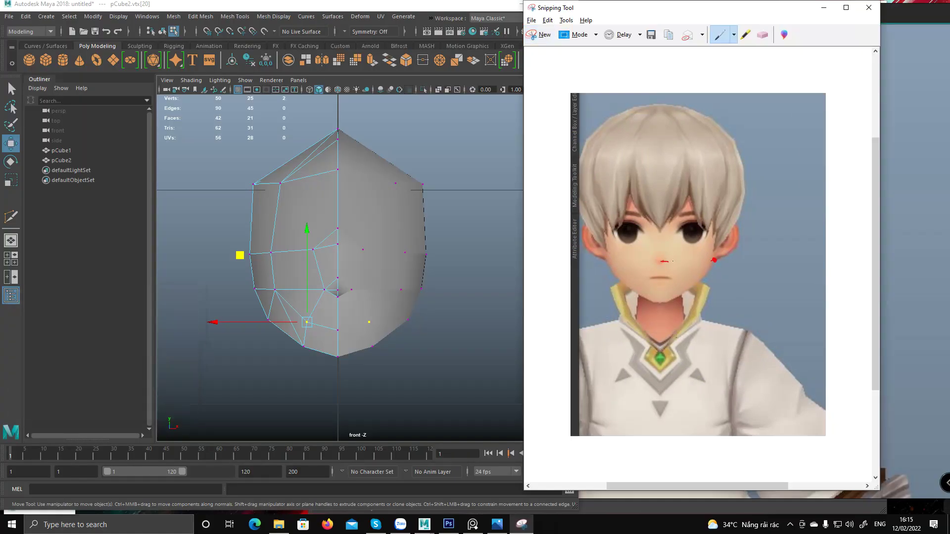
drag(663, 261, 663, 301)
mouse_move(716, 261)
mouse_down()
mouse_move(663, 304)
mouse_move(708, 261)
mouse_up()
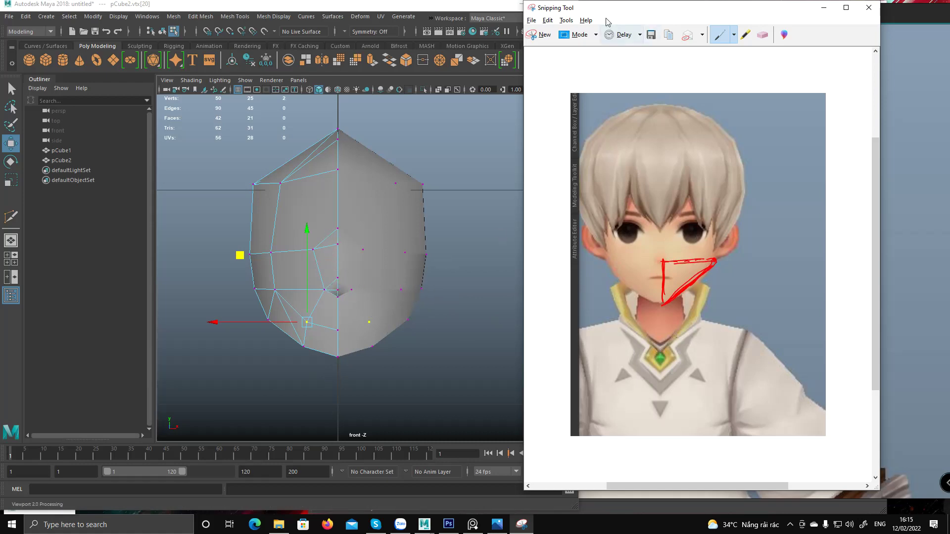
Capture the model beside the front reference, mark matching jawline points on both in red, and minimize the snip.
click(539, 36)
drag(181, 93, 865, 483)
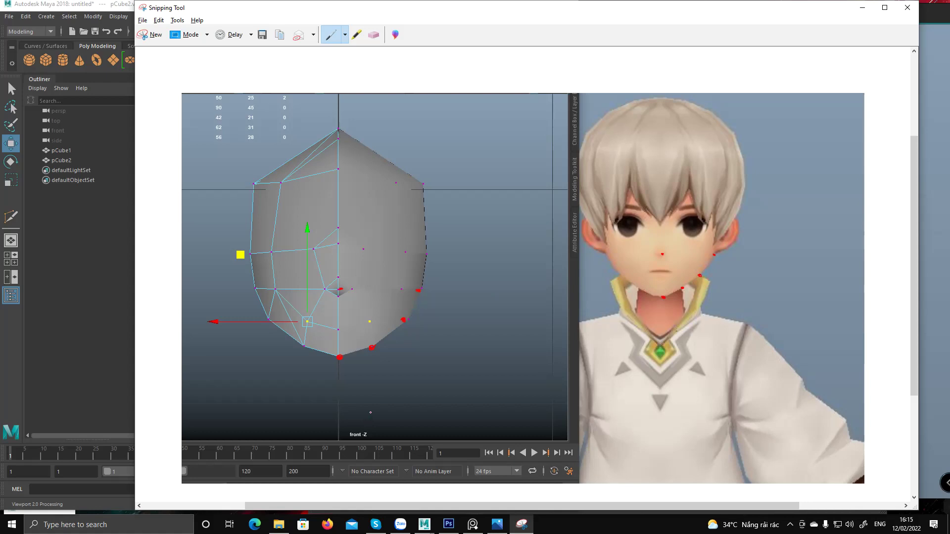
click(862, 7)
Move the jaw-corner vertex and the lower chin vertex slightly inward in the front view.
key(ctrl+z)
click(408, 320)
drag(425, 319, 422, 318)
click(373, 346)
drag(397, 348, 394, 346)
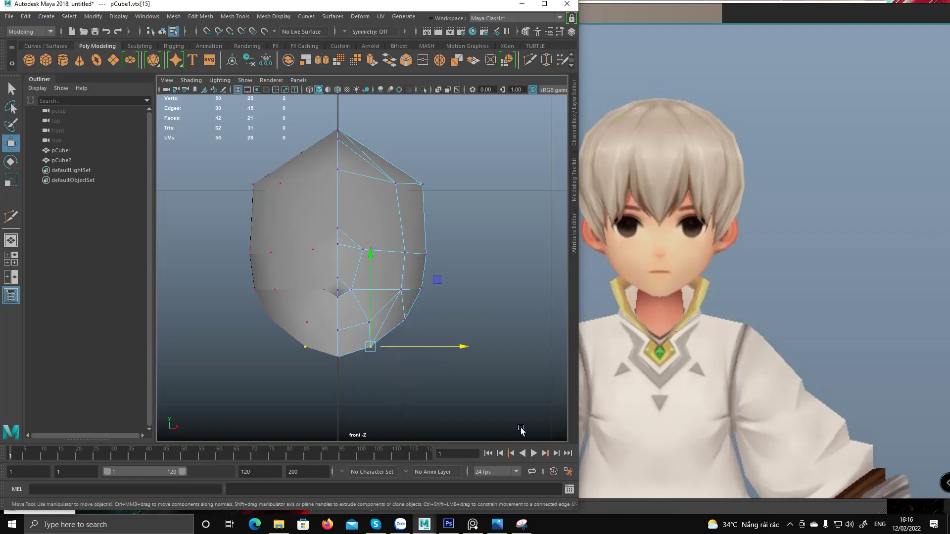
Move the lower chin vertex outward to broaden the chin while comparing it with the enlarged front reference.
scroll(729, 277, up, 3)
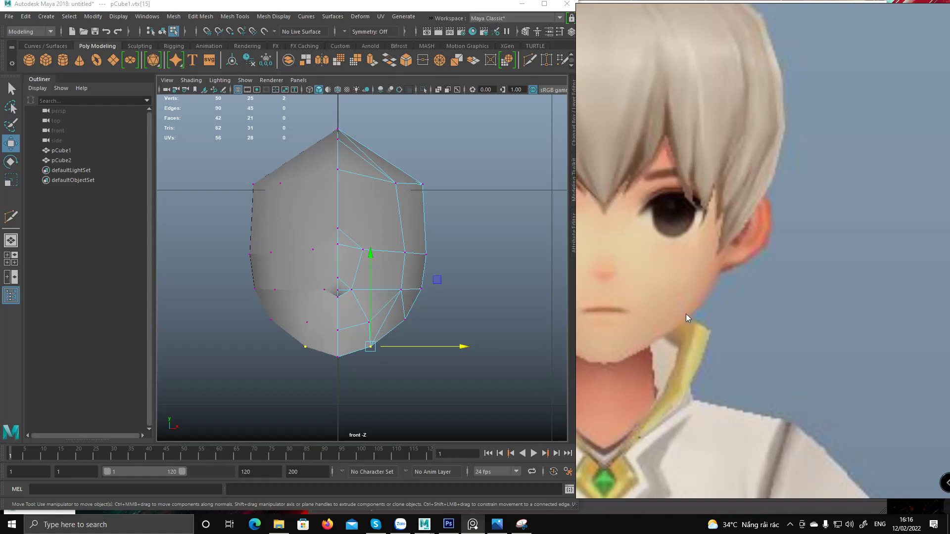
scroll(420, 322, up, 3)
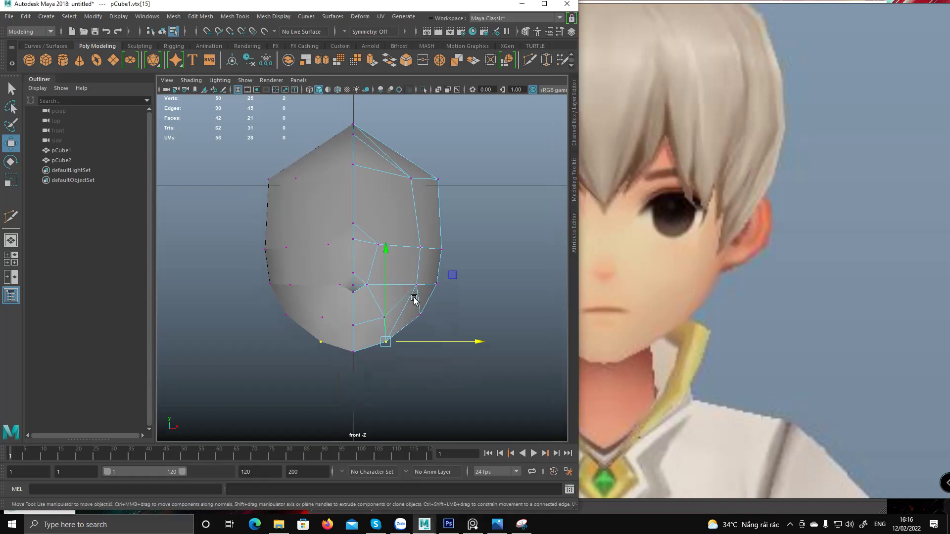
middle_drag(513, 338, 523, 338)
scroll(797, 294, down, 10)
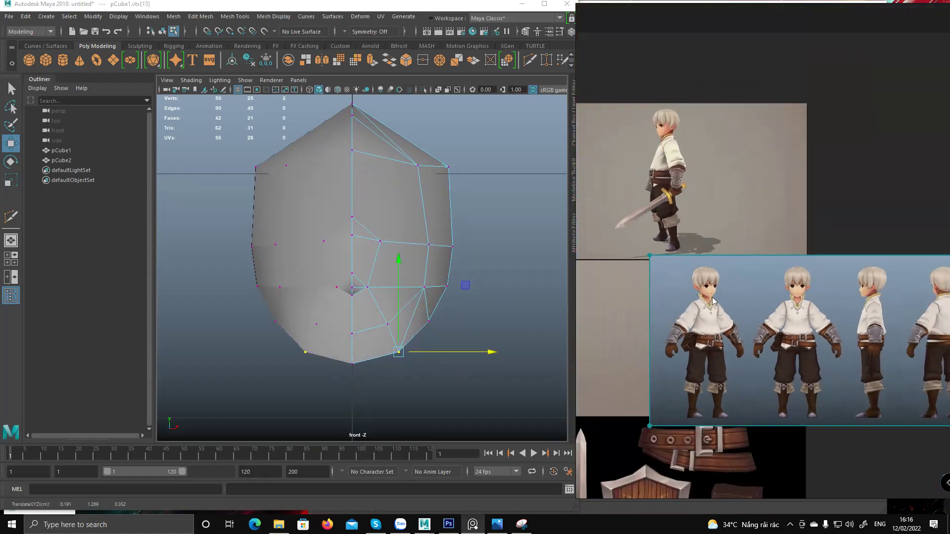
scroll(728, 293, up, 10)
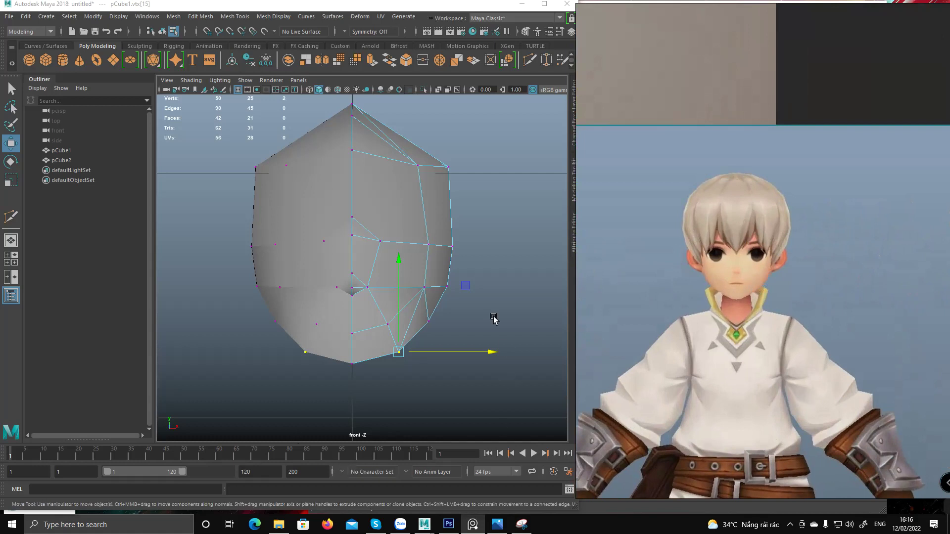
Capture a new snip of the model beside the front reference and mark the head top, upper side and ear outline in red.
alt+middle_drag(446, 252, 453, 269)
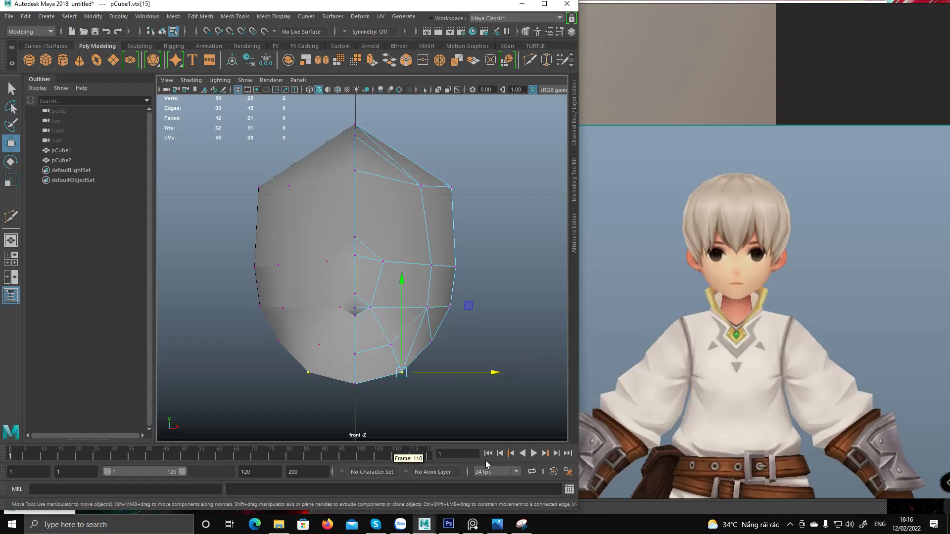
click(521, 524)
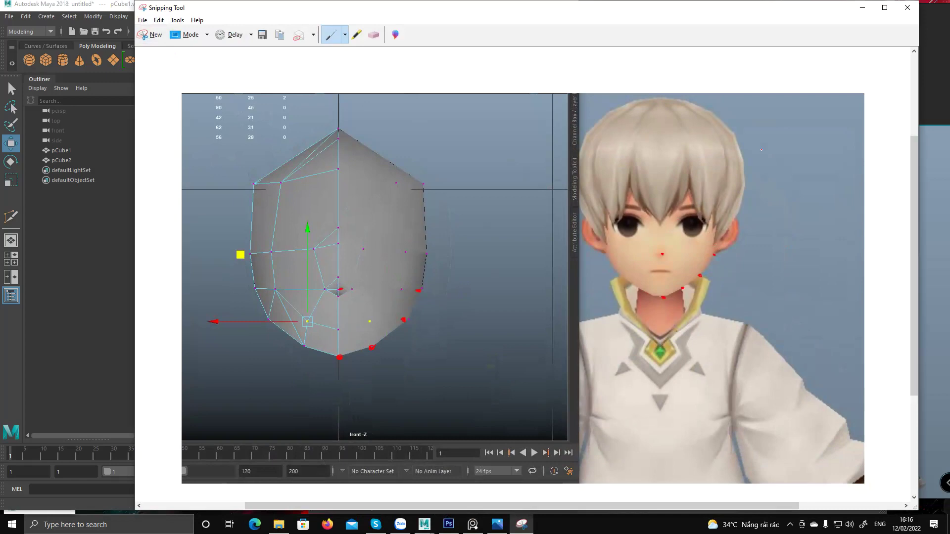
click(154, 37)
drag(167, 80, 932, 476)
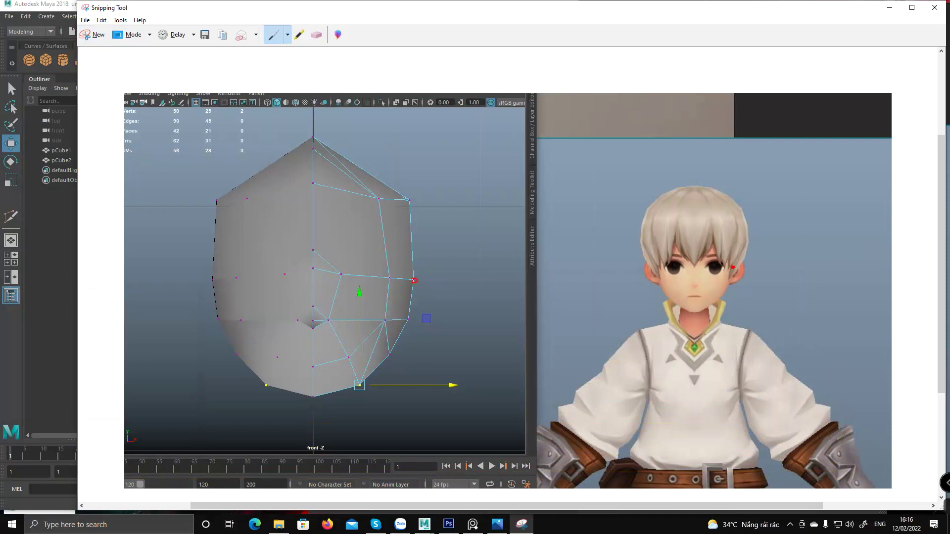
mouse_move(414, 281)
mouse_down()
mouse_move(435, 272)
mouse_move(430, 305)
mouse_up()
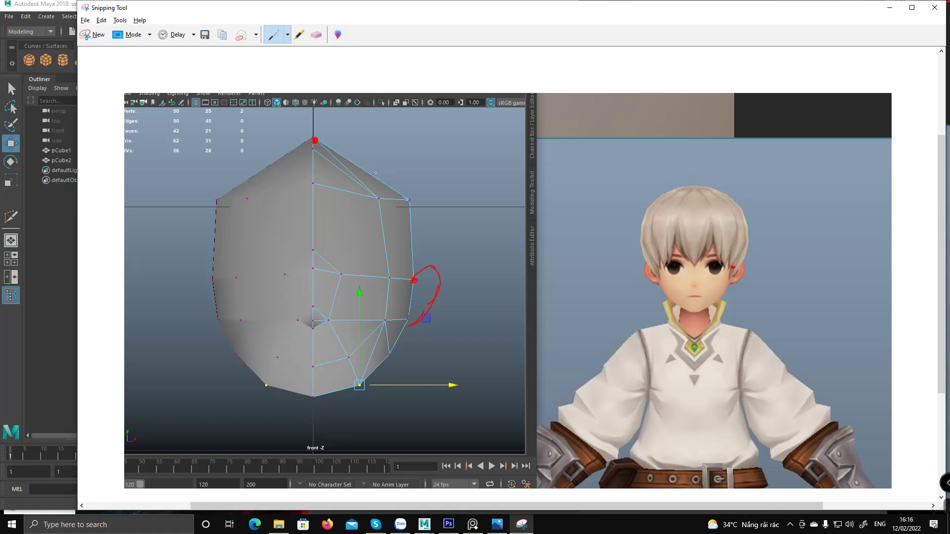
drag(415, 216, 415, 219)
mouse_move(318, 142)
mouse_down()
mouse_move(369, 163)
mouse_move(414, 220)
mouse_move(414, 278)
mouse_up()
mouse_move(424, 525)
click(384, 491)
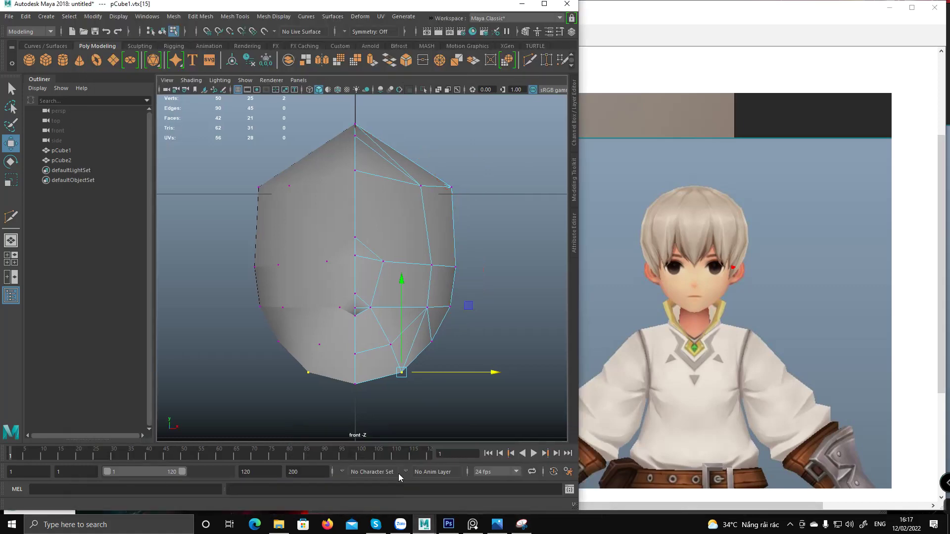
Cut a new edge line from the brow up over the forehead and side of the crown to the back of the skull.
alt+middle_drag(409, 177, 386, 244)
alt+drag(386, 244, 378, 245)
alt+middle_drag(368, 251, 362, 227)
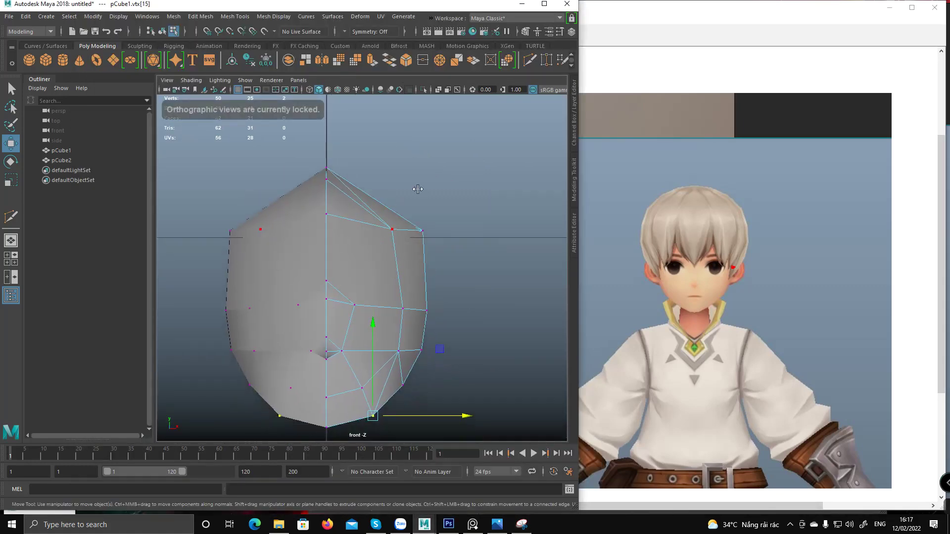
key(space)
key(space)
key(q)
alt+drag(439, 161, 402, 253)
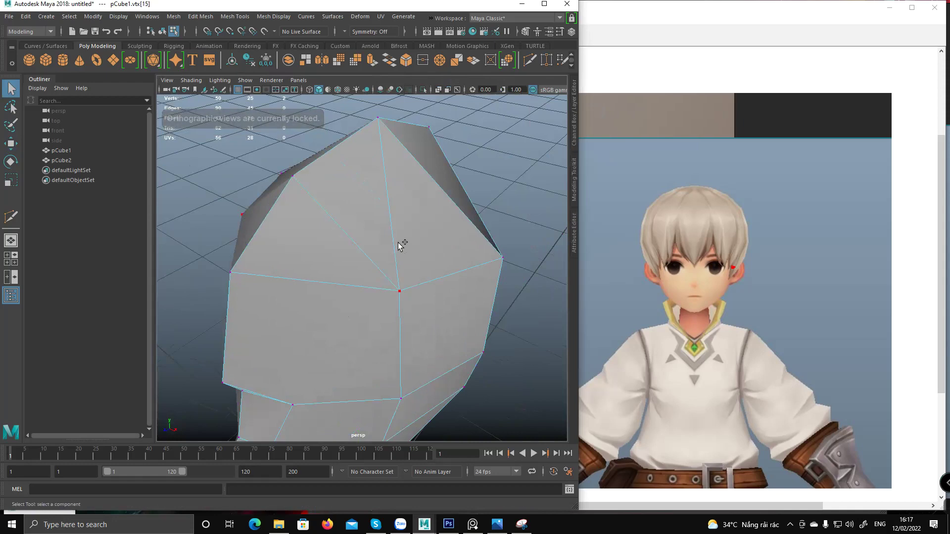
shift+right_drag(364, 242, 344, 245)
alt+drag(189, 362, 327, 266)
click(294, 310)
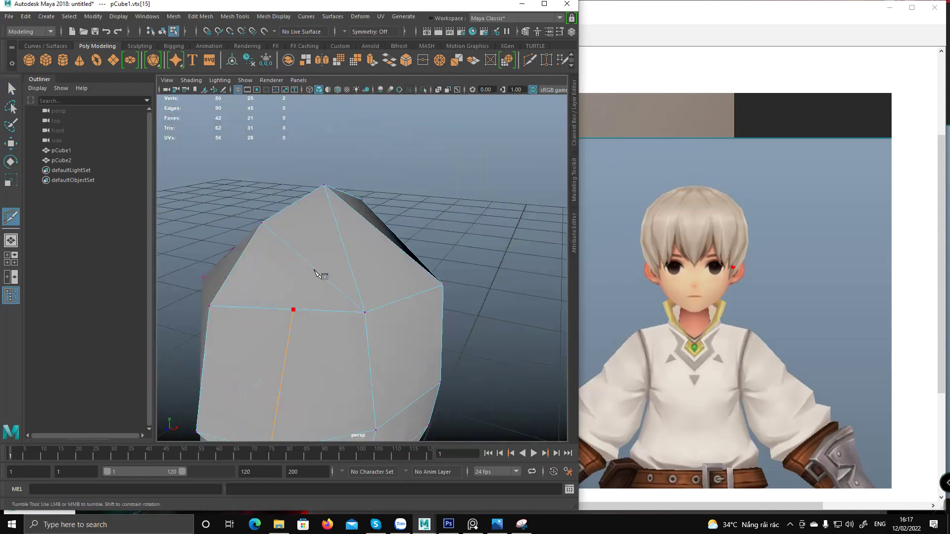
alt+drag(412, 226, 351, 249)
click(357, 256)
alt+drag(432, 271, 384, 253)
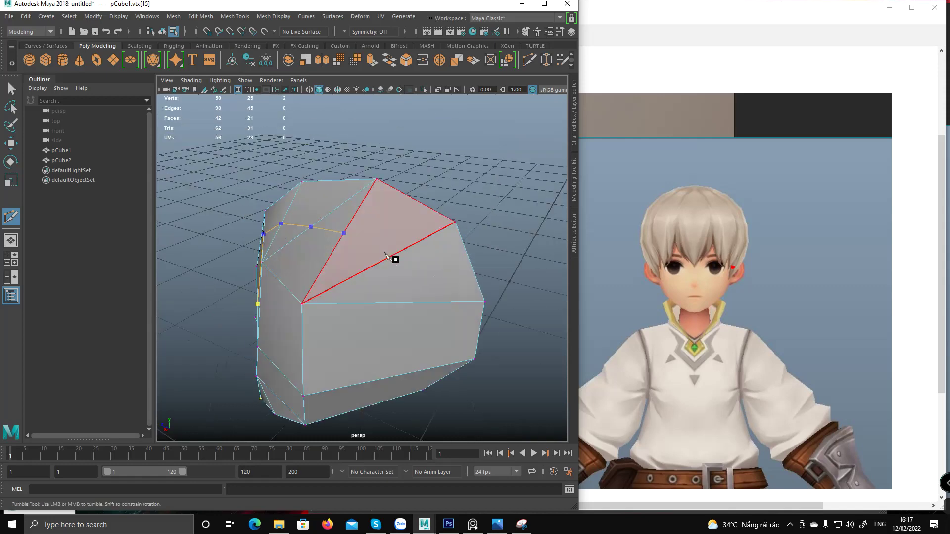
click(385, 258)
alt+middle_drag(393, 318, 367, 256)
alt+drag(369, 257, 376, 220)
right_click(380, 259)
Delete the redundant diagonal edges beside the new cut on the upper head.
key(q)
alt+drag(380, 306, 334, 225)
key(F10)
double_click(305, 239)
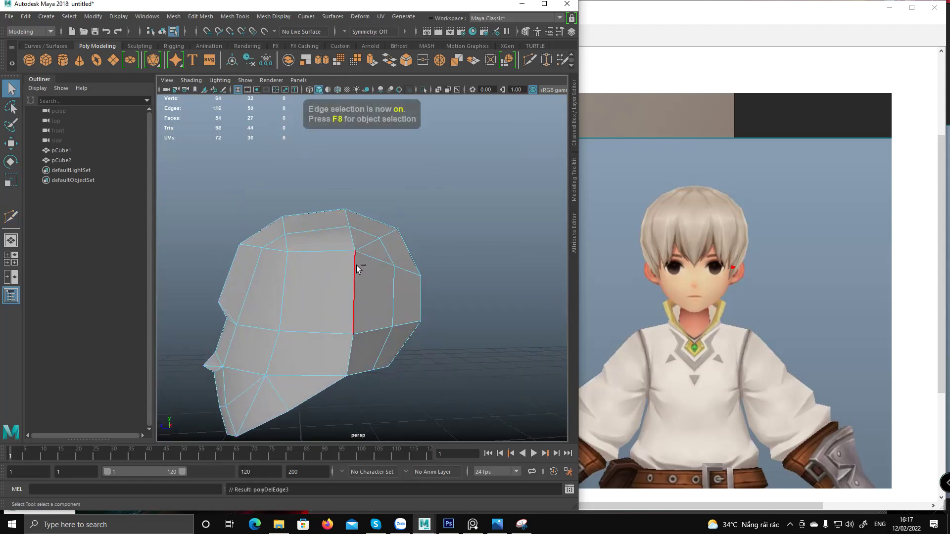
Start saving the scene and copy the path of the Giao_trinh_modelling\Handpaint\Kidi_character folder from the file explorer.
key(ctrl+s)
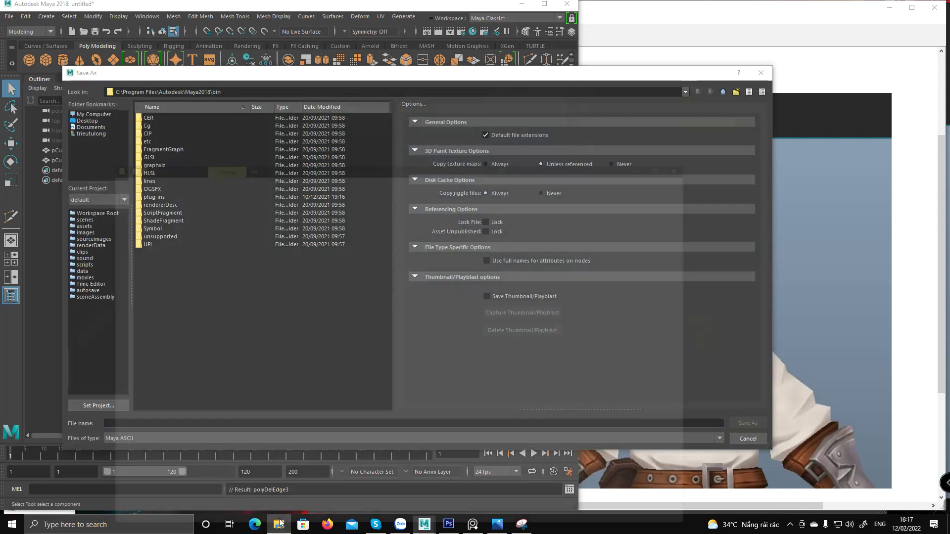
click(288, 530)
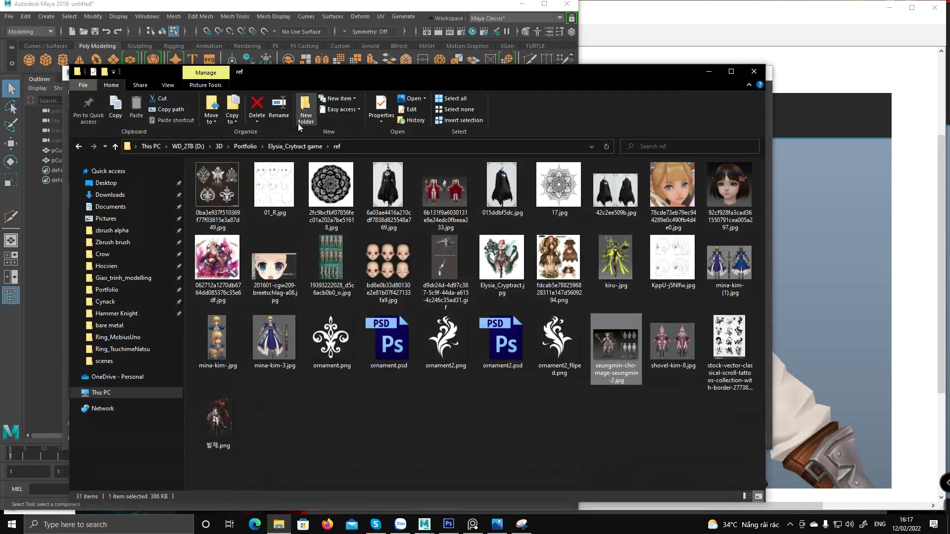
click(126, 278)
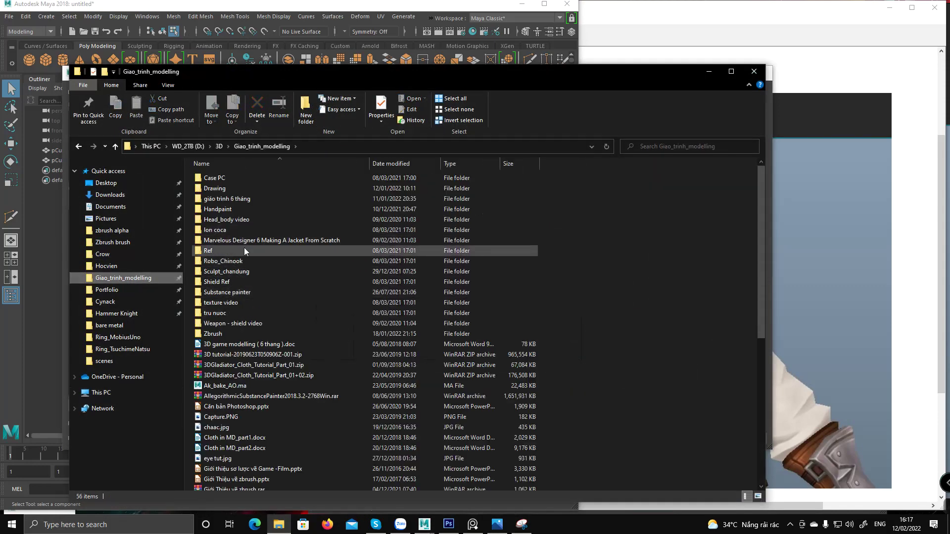
double_click(240, 213)
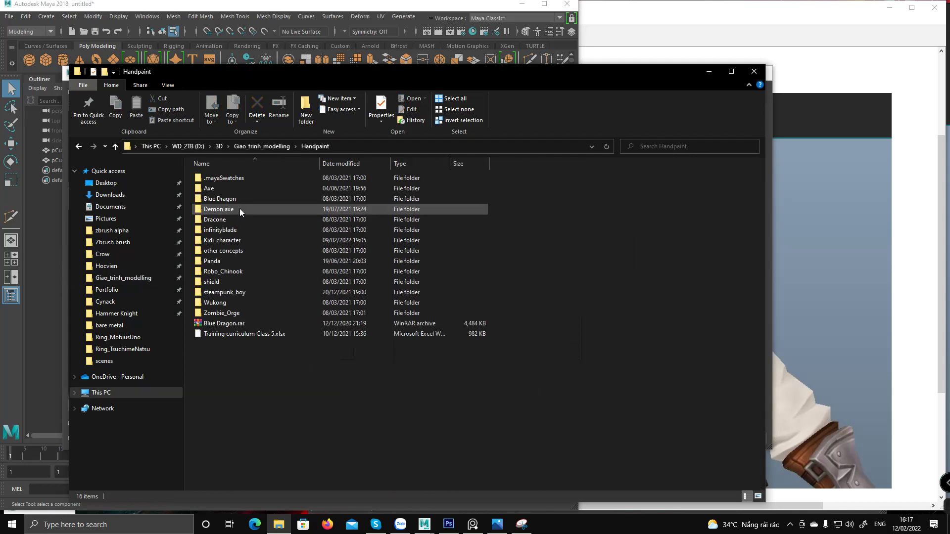
double_click(239, 251)
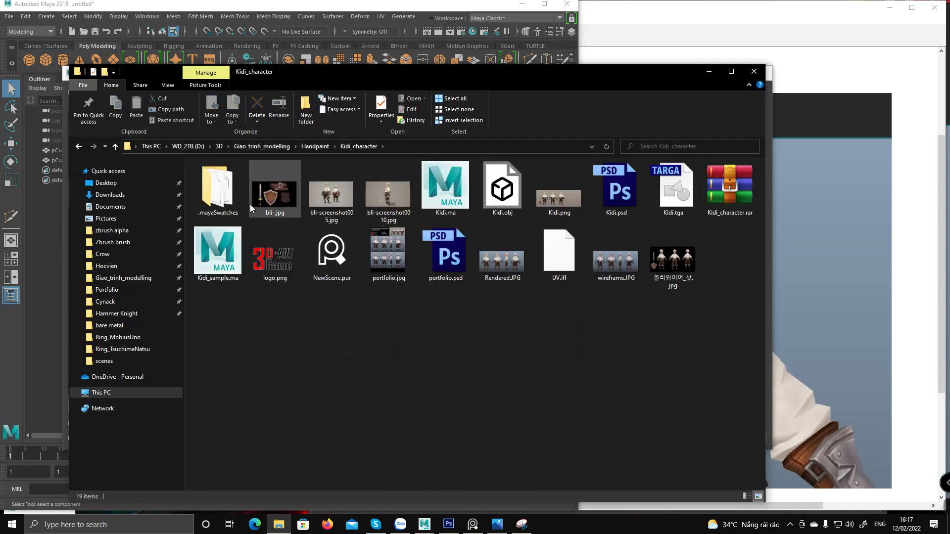
click(411, 146)
key(ctrl+c)
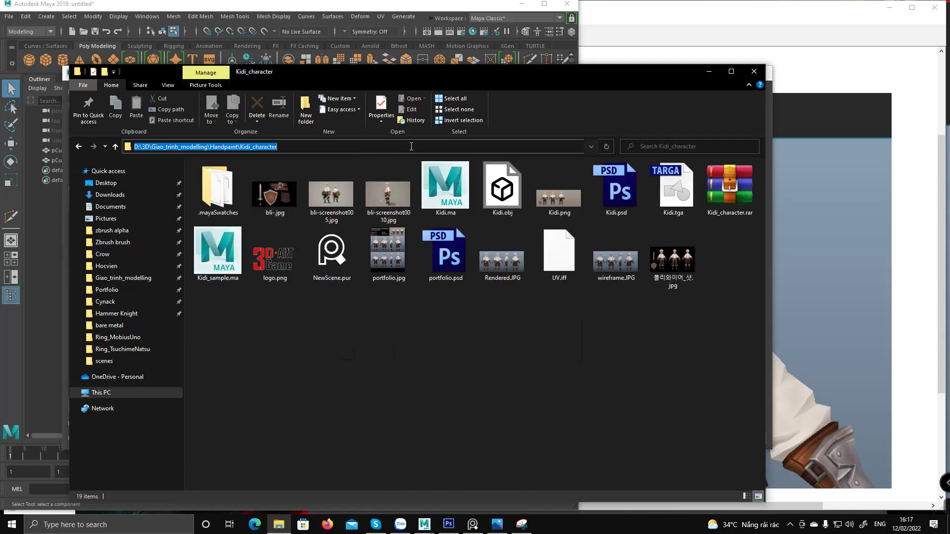
Save the scene as demo in D:\3D\Giao_trinh_modelling\Handpaint\Kidi_character.
click(238, 10)
click(218, 92)
key(ctrl+a)
key(ctrl+v)
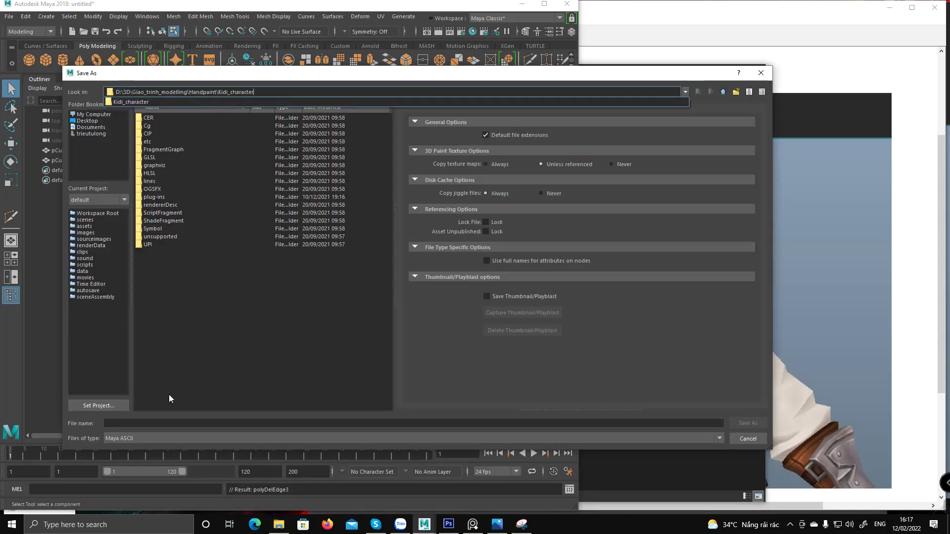
key(Return)
click(143, 424)
text(demo)
key(Return)
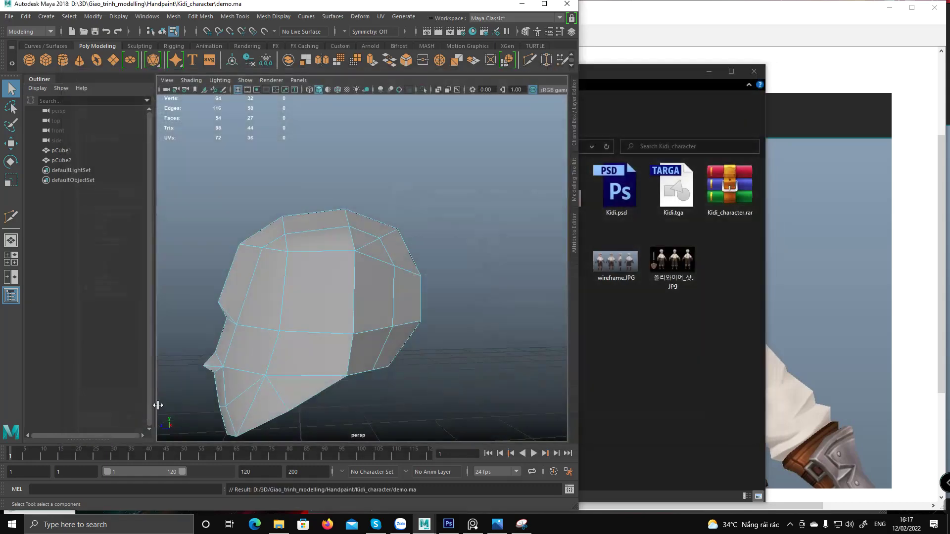
Move the new vertices beside the crown's centre line up and outward to round the top of the head.
alt+drag(407, 231, 412, 279)
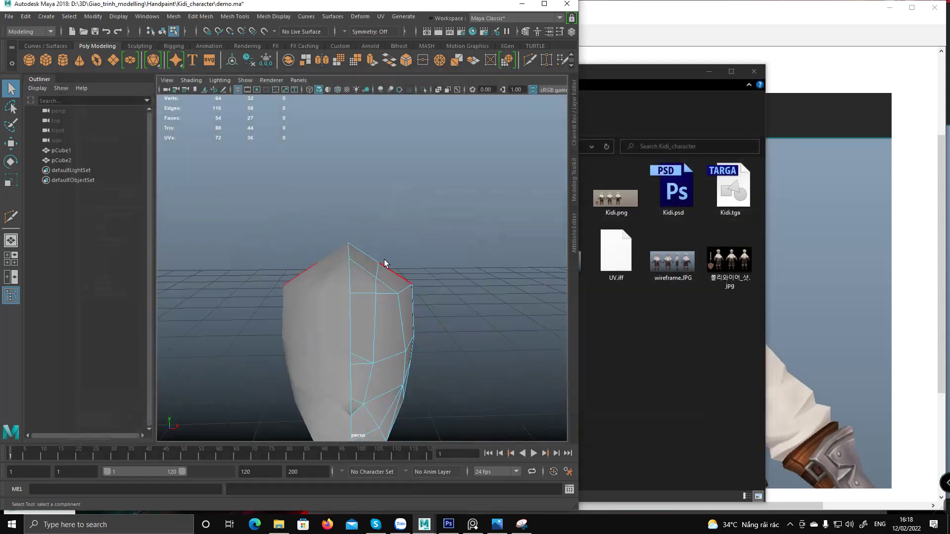
key(F9)
drag(373, 249, 388, 295)
alt+drag(387, 284, 404, 236)
key(w)
drag(443, 210, 447, 208)
drag(402, 239, 368, 275)
alt+drag(424, 225, 439, 262)
Mark the rounded skull contour from the crown to the ear in red on both the model and reference in the snip.
key(space)
key(space)
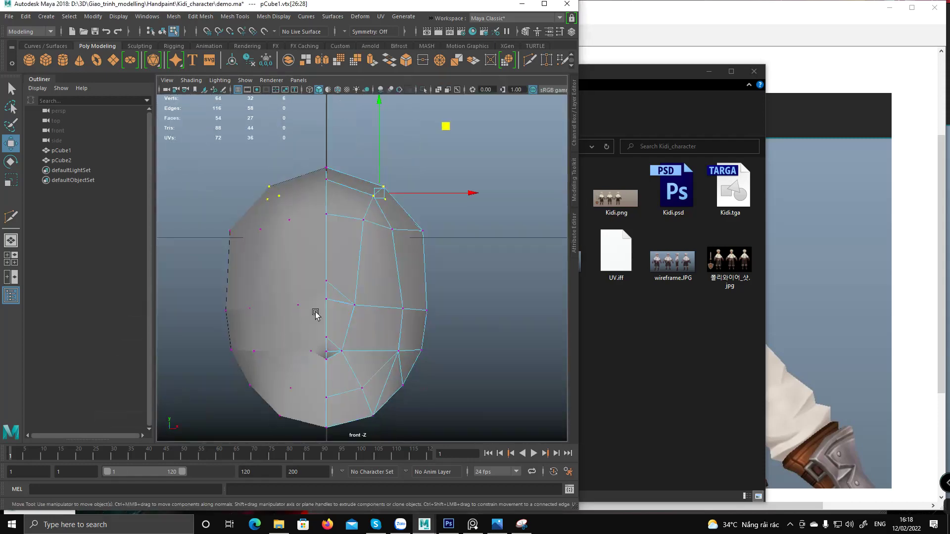
alt+middle_drag(354, 263, 360, 281)
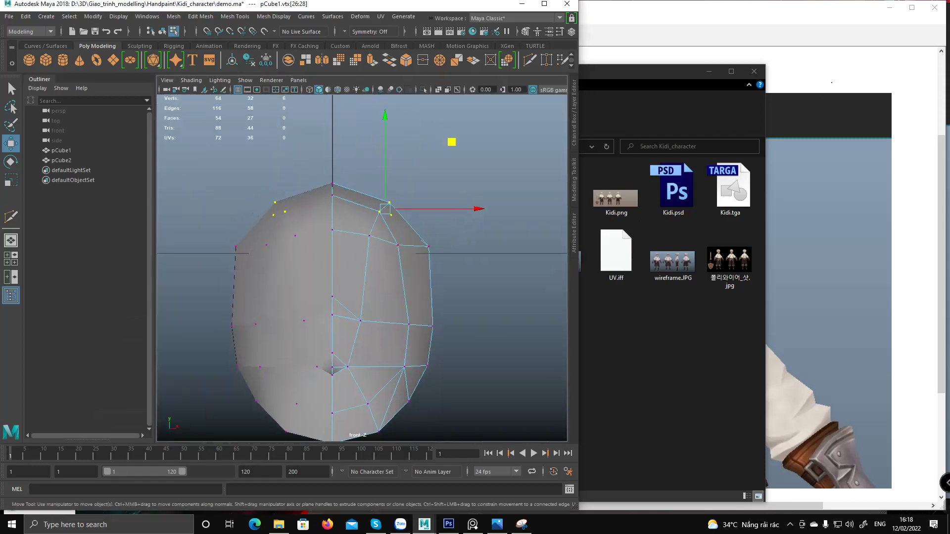
click(825, 96)
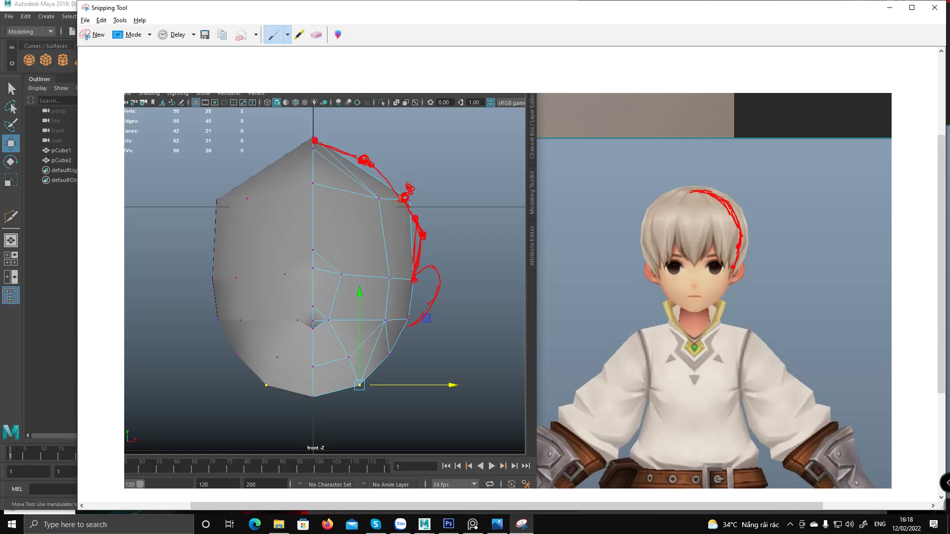
click(889, 9)
Move the upper-side skull vertices up and outward in the front view to follow the marked head contour.
alt+middle_drag(436, 234, 431, 246)
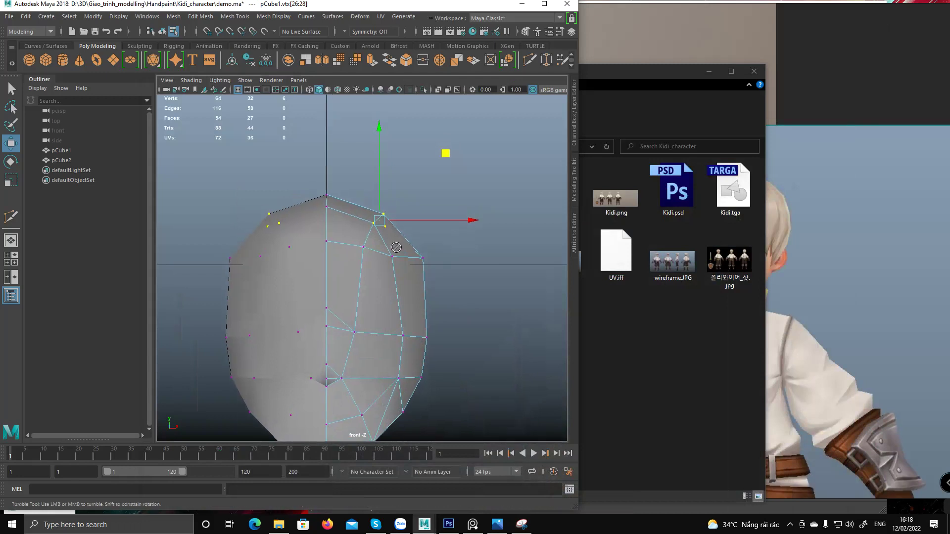
alt+click(431, 246)
drag(379, 245, 457, 281)
mouse_move(474, 186)
middle_down()
mouse_move(485, 203)
mouse_move(502, 122)
mouse_move(497, 138)
middle_up()
click(521, 524)
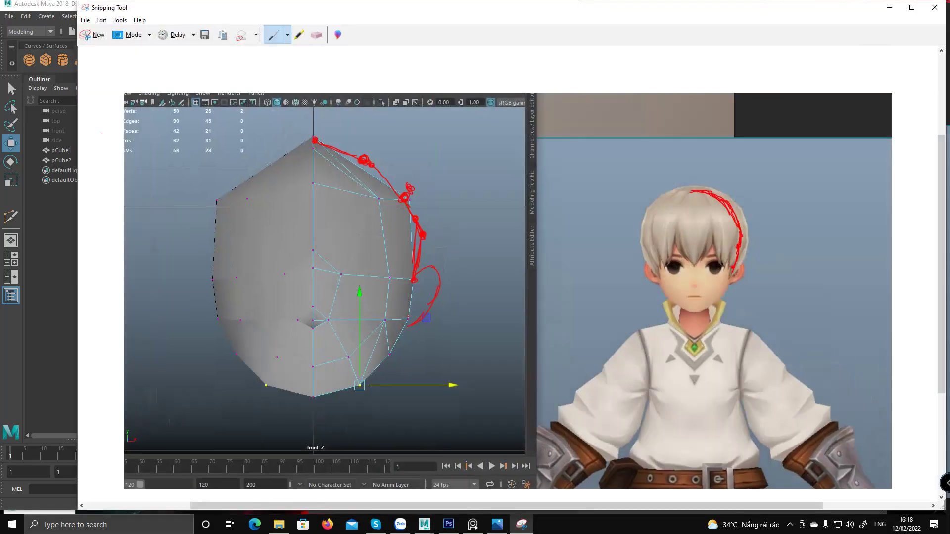
click(62, 19)
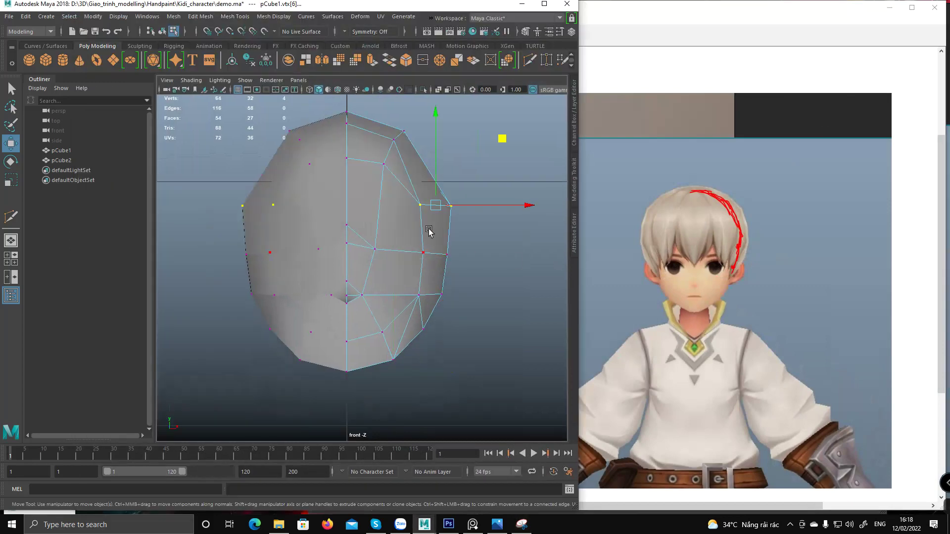
alt+middle_drag(428, 241, 427, 256)
click(496, 220)
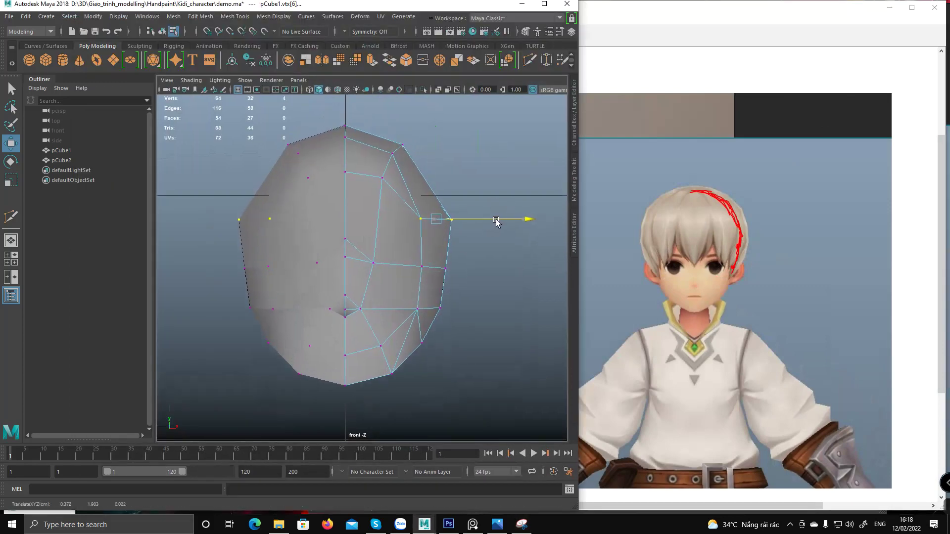
drag(496, 220, 494, 221)
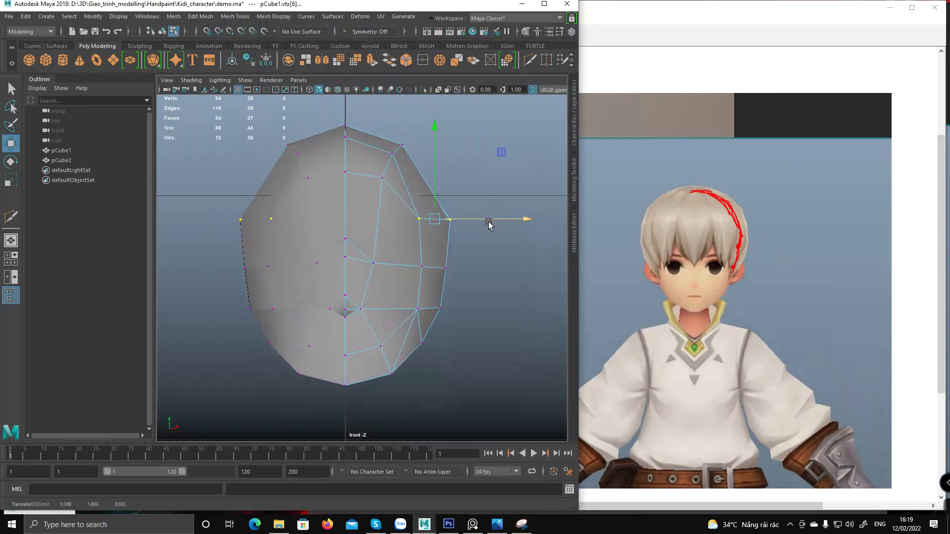
Raise the group of upper forehead and crown-side vertices slightly in the front view.
drag(374, 125, 427, 198)
drag(457, 104, 458, 99)
middle_drag(457, 102, 460, 102)
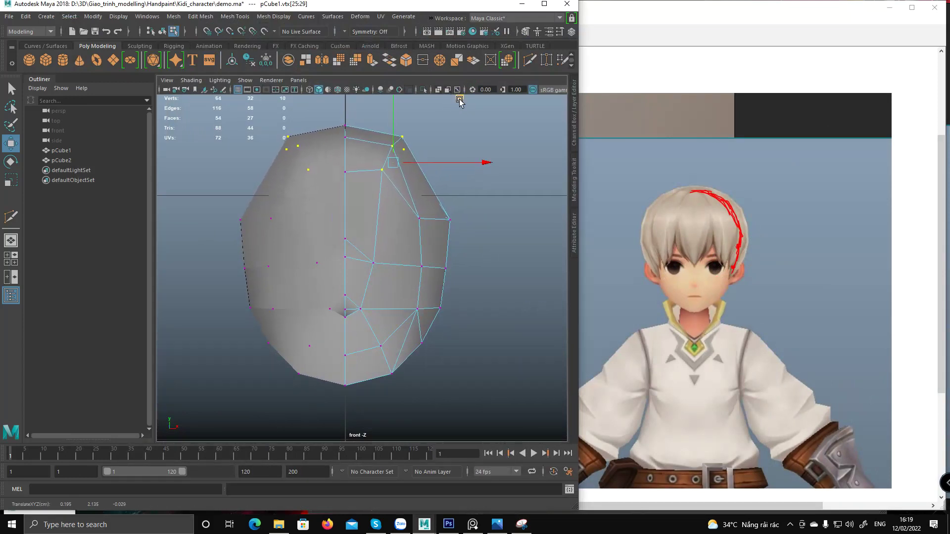
Select the edge line running around the upper skull and examine the head's roundness from the side and above.
key(F10)
click(422, 191)
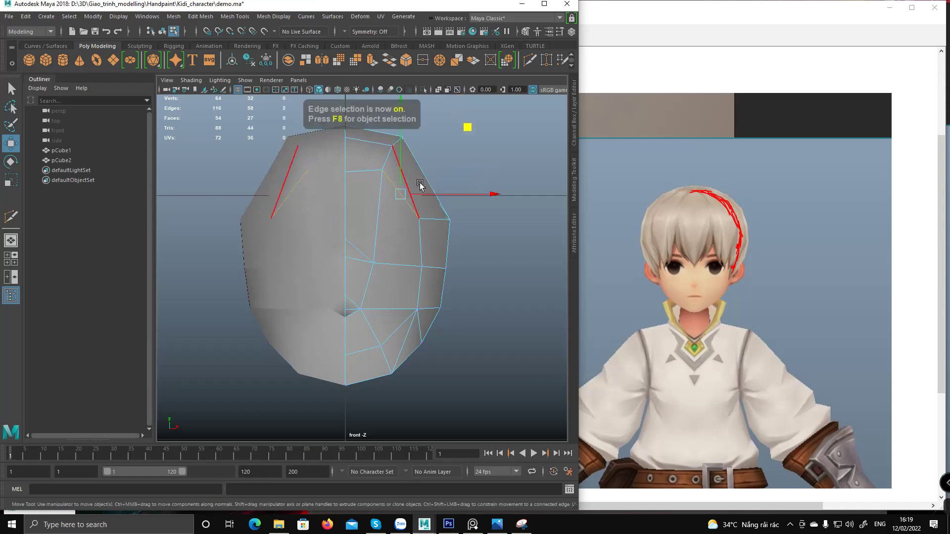
key(space)
alt+drag(483, 143, 381, 228)
key(q)
shift+click(306, 263)
shift+click(363, 259)
shift+click(377, 272)
shift+click(384, 281)
alt+drag(411, 260, 401, 332)
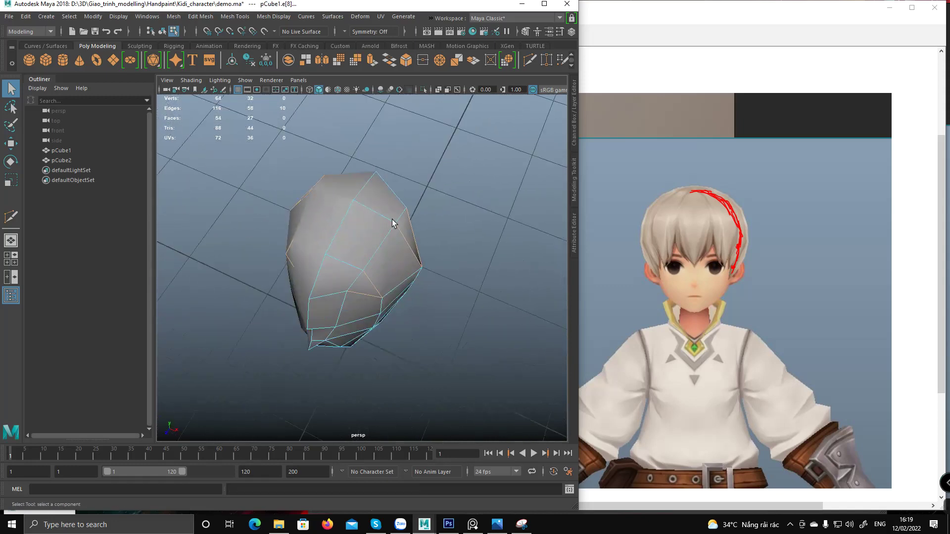
alt+drag(389, 239, 277, 256)
alt+right_drag(277, 256, 334, 265)
alt+middle_drag(334, 265, 370, 312)
alt+drag(370, 312, 353, 273)
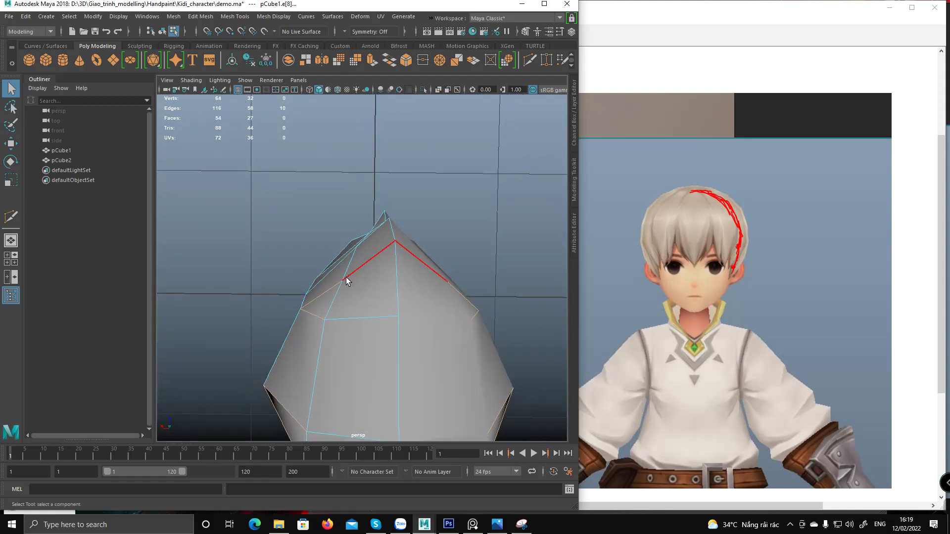
Move the forehead-side vertex outward and toward the face to round the forehead as seen from above.
key(F9)
alt+drag(358, 259, 362, 248)
key(w)
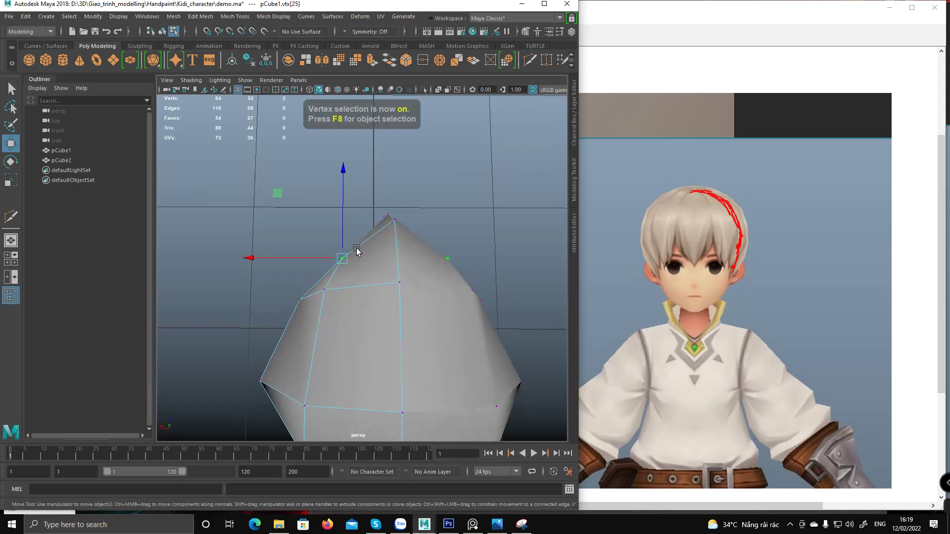
drag(279, 196, 265, 170)
click(298, 299)
alt+drag(218, 227, 354, 258)
click(357, 256)
drag(282, 188, 275, 184)
middle_drag(276, 185, 270, 184)
alt+drag(269, 185, 473, 229)
click(391, 286)
alt+drag(473, 229, 390, 322)
Move the vertex column between the side and rear centre line outward and backward to round the back of the head.
click(382, 238)
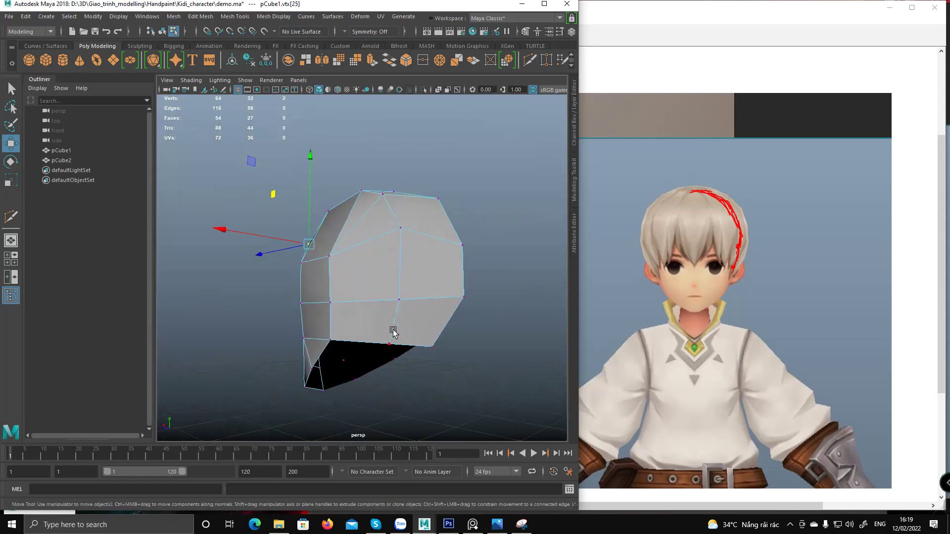
key(q)
click(390, 342)
shift+click(401, 229)
alt+drag(404, 231, 285, 279)
key(w)
middle_drag(285, 279, 273, 295)
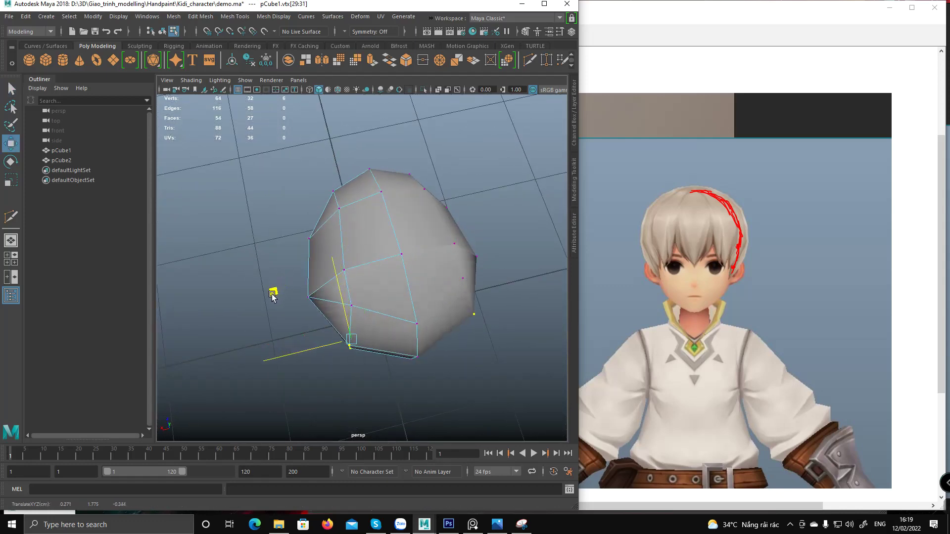
alt+drag(289, 285, 305, 166)
Select the single upper vertex on the rear side of the head and check its position in the four-view layout.
click(367, 233)
alt+drag(357, 231, 443, 239)
key(space)
key(space)
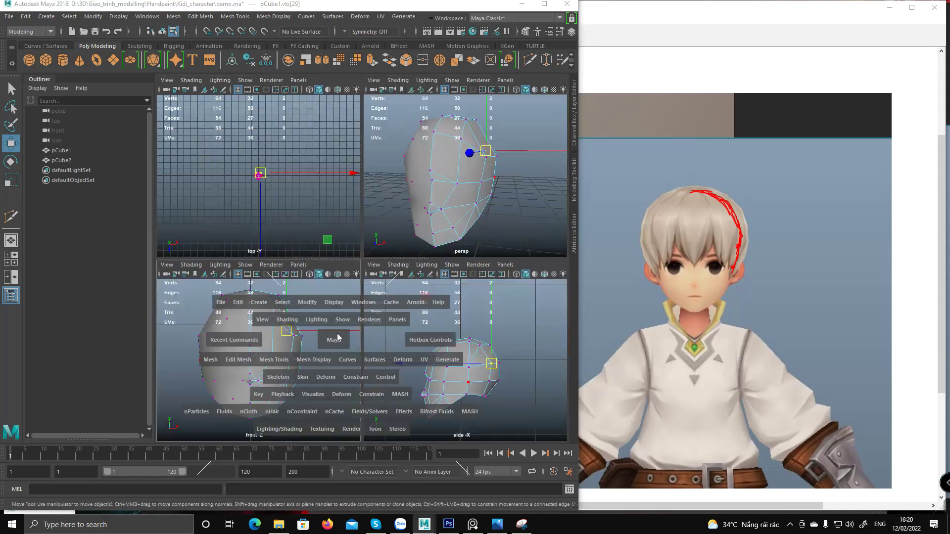
Reposition the upper side vertices of the head's crown in the front view to round its silhouette.
alt+middle_drag(416, 239, 427, 274)
drag(374, 179, 412, 222)
drag(452, 134, 459, 143)
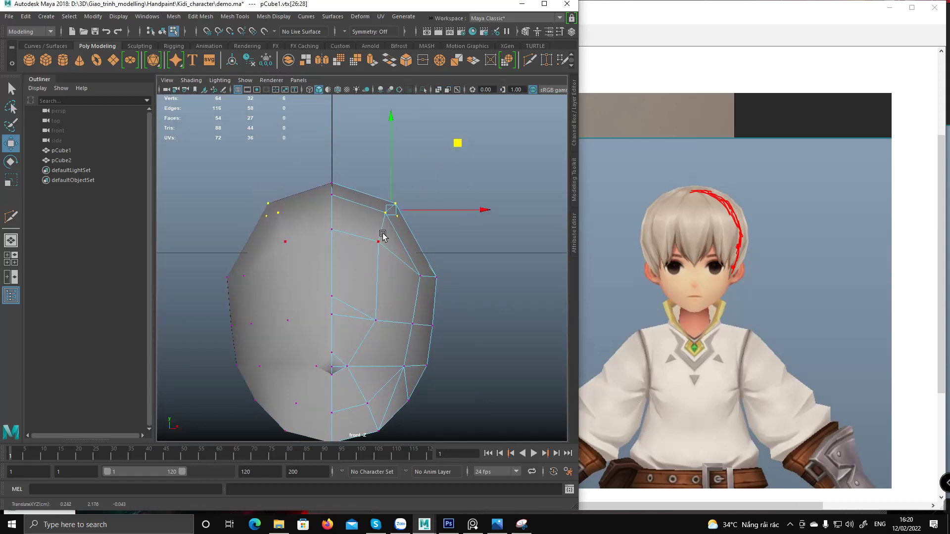
Adjust the forehead vertex below the crown corner in the front view.
click(380, 255)
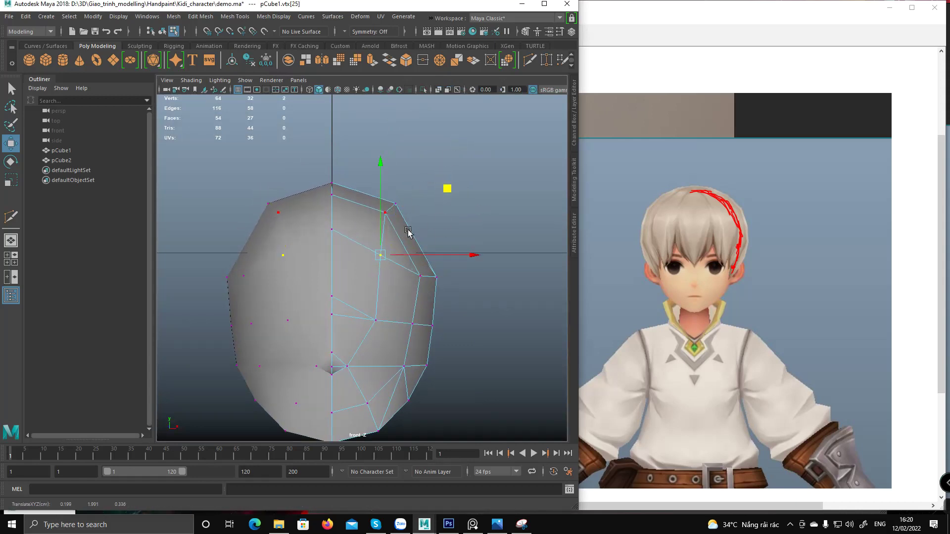
key(F10)
click(400, 242)
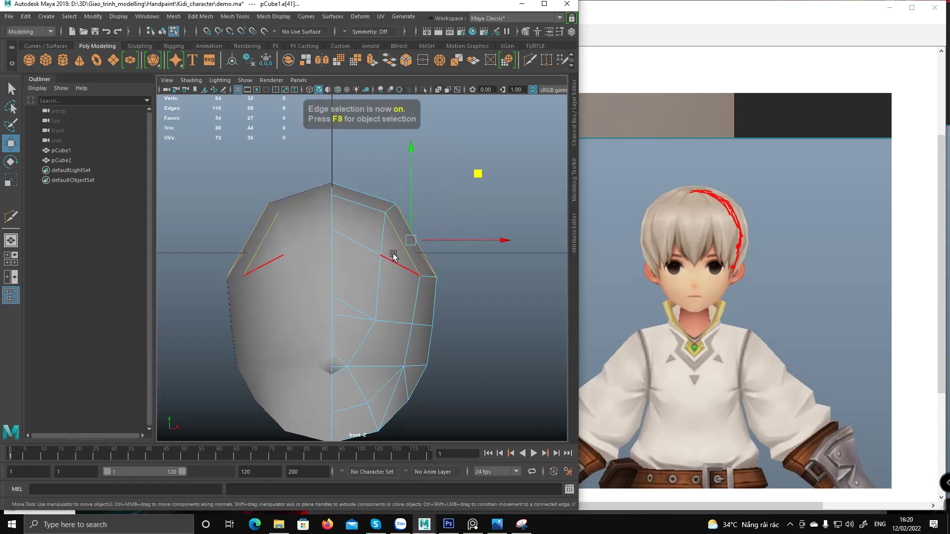
key(F9)
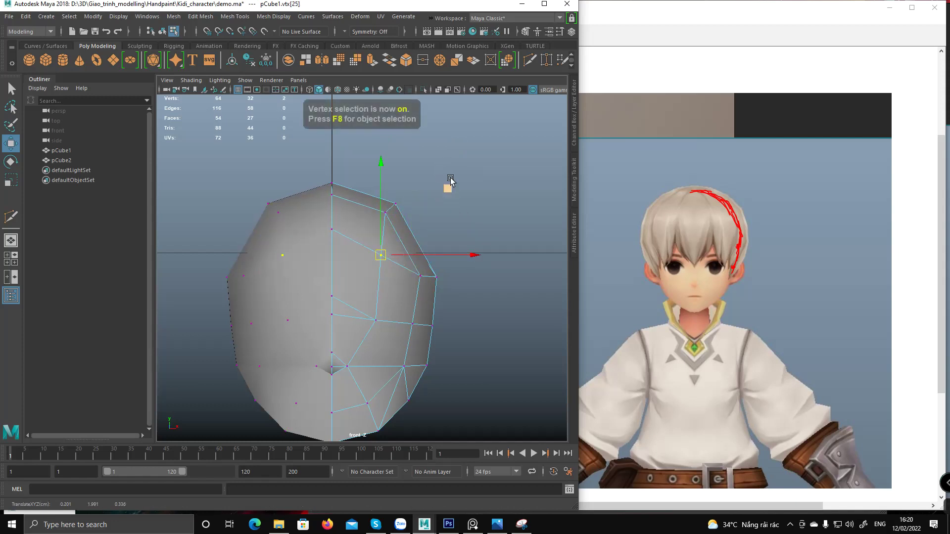
middle_drag(447, 184, 446, 198)
Refine the crown's curve in the perspective view by repositioning a front vertex and a rear crown vertex.
alt+middle_drag(443, 266, 404, 221)
key(space)
key(space)
alt+middle_drag(308, 207, 340, 232)
click(279, 210)
alt+drag(281, 197, 259, 172)
drag(214, 141, 212, 153)
middle_drag(212, 152, 206, 163)
alt+drag(349, 174, 414, 191)
click(417, 194)
drag(350, 127, 361, 132)
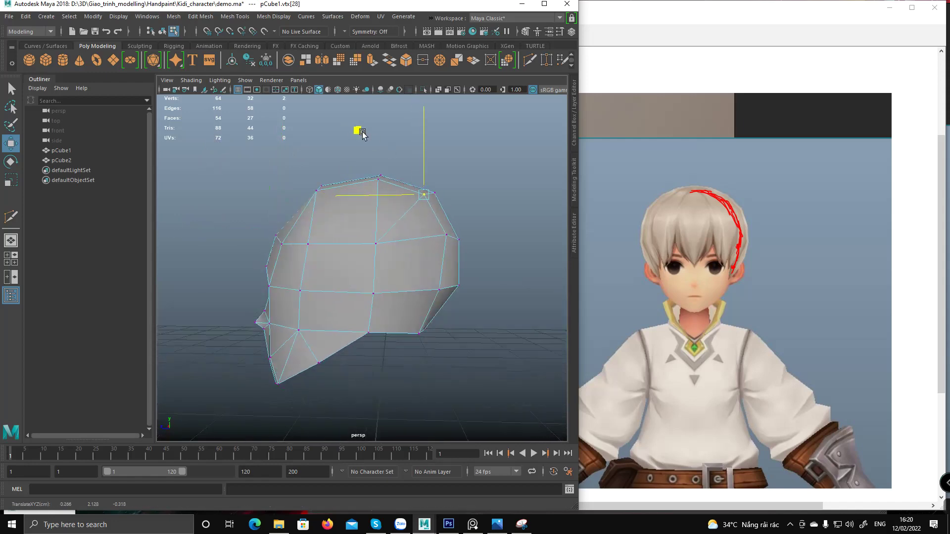
Examine the head's front, side and back contours from several angles.
alt+drag(447, 233, 421, 255)
click(417, 237)
alt+drag(422, 187, 437, 257)
click(361, 261)
key(q)
click(415, 229)
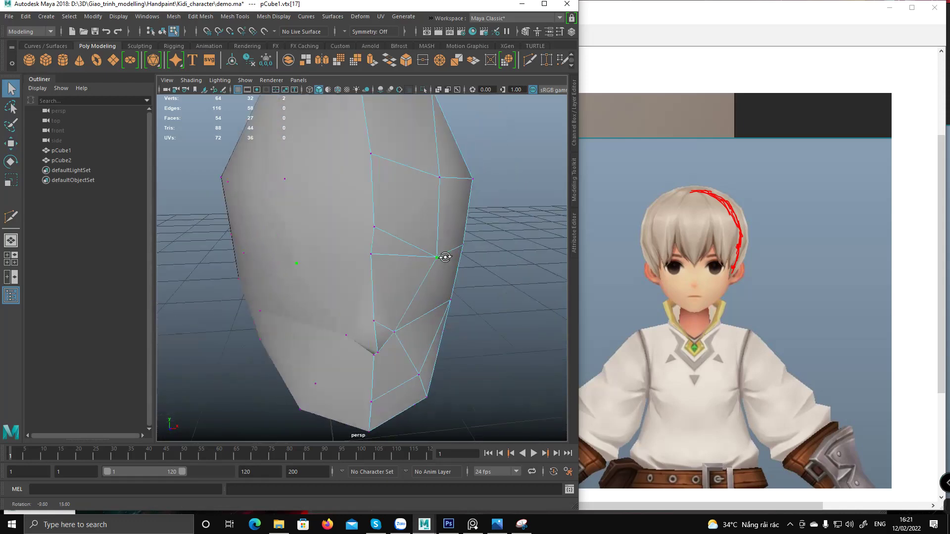
alt+right_drag(437, 256, 313, 265)
alt+drag(314, 265, 388, 352)
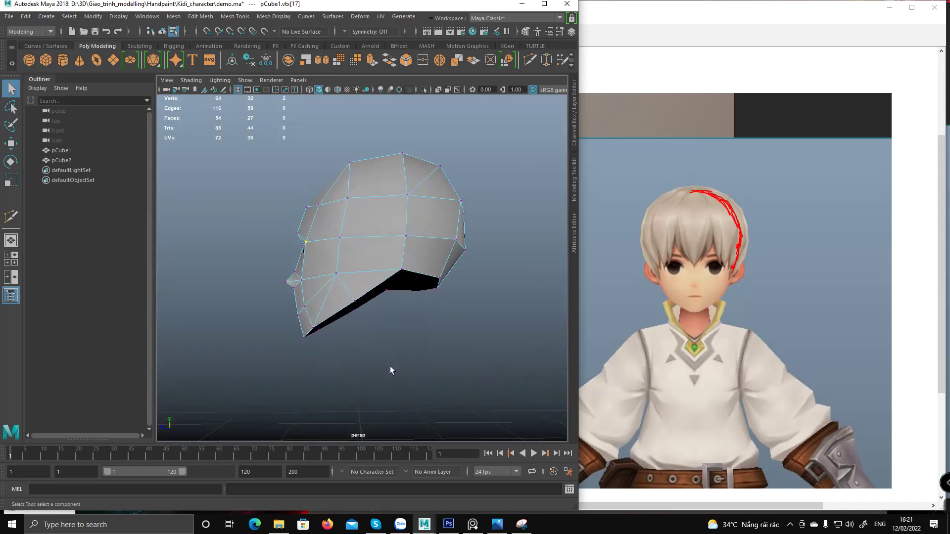
alt+drag(381, 360, 385, 289)
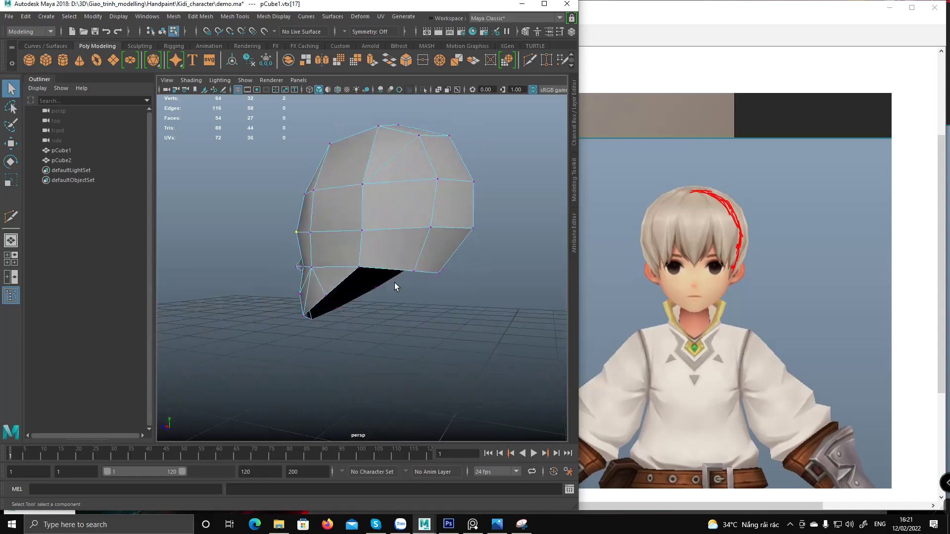
alt+drag(446, 287, 465, 328)
Adjust the vertices along the lower border of the head to refine its outline.
click(388, 313)
key(w)
alt+drag(394, 321, 448, 265)
click(449, 280)
click(447, 285)
click(421, 302)
click(442, 254)
key(q)
Check the lower border edges and reposition the jaw vertex beside the chin.
key(F10)
double_click(373, 261)
alt+drag(373, 262, 441, 365)
key(F9)
click(381, 336)
alt+drag(391, 338, 405, 334)
key(w)
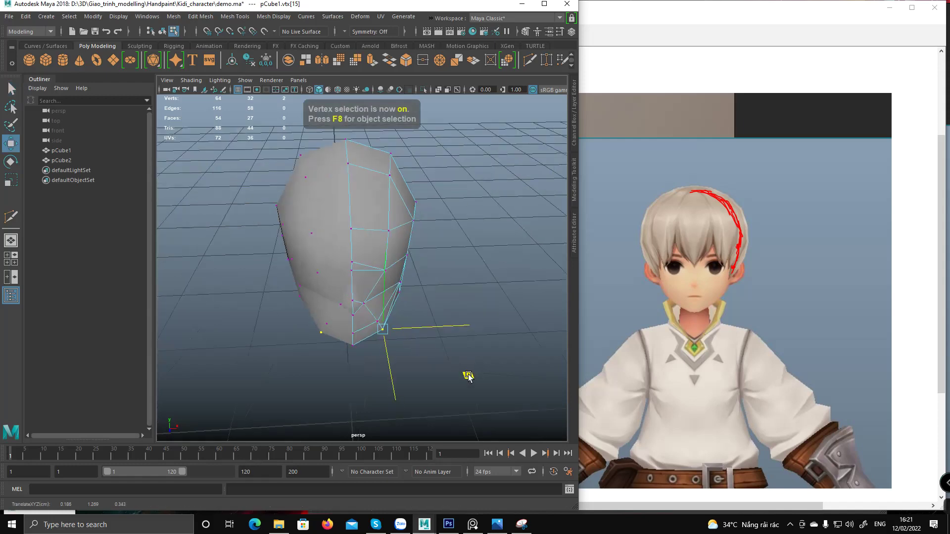
key(space)
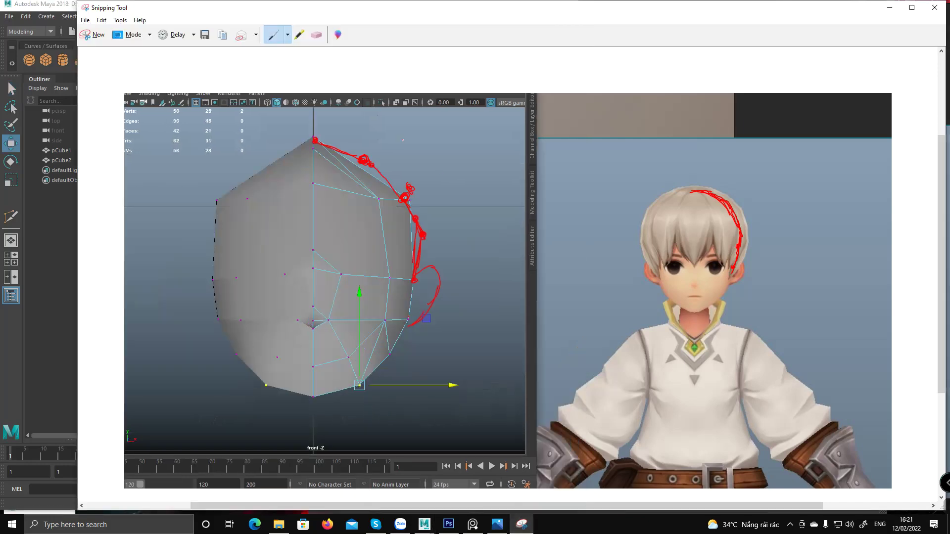
Capture the modelling workspace in Snipping Tool and sketch a three-storey house with a door and pitched roof over it.
click(94, 34)
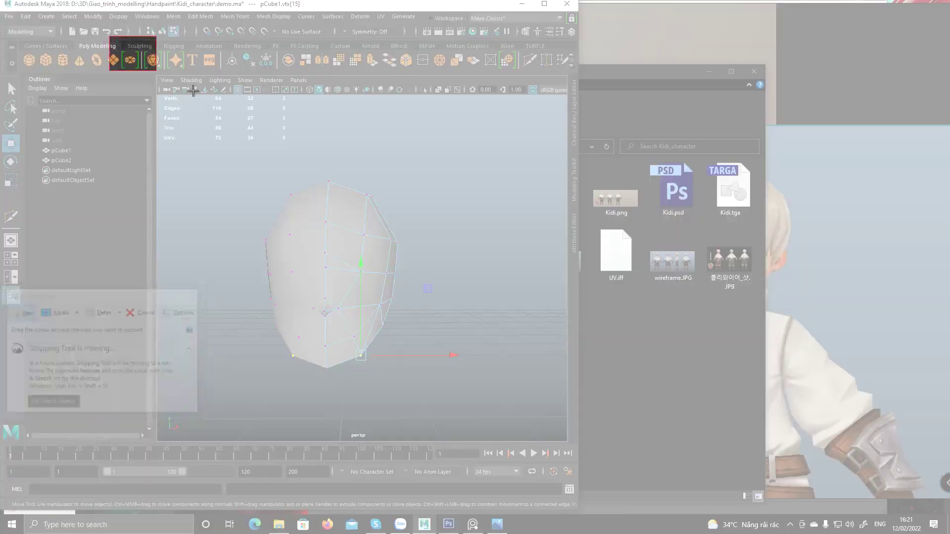
drag(109, 35, 889, 510)
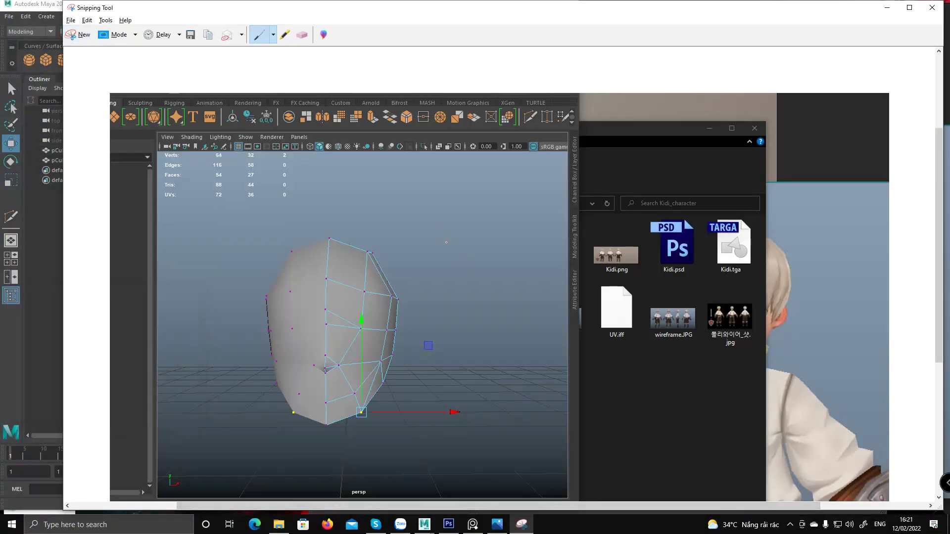
drag(445, 282, 513, 284)
drag(443, 330, 505, 323)
drag(513, 284, 510, 337)
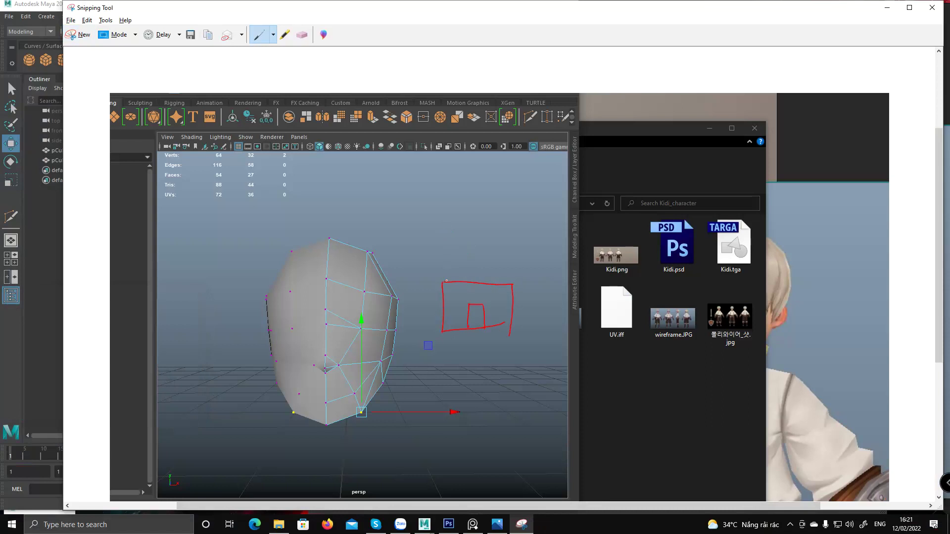
drag(493, 243, 511, 286)
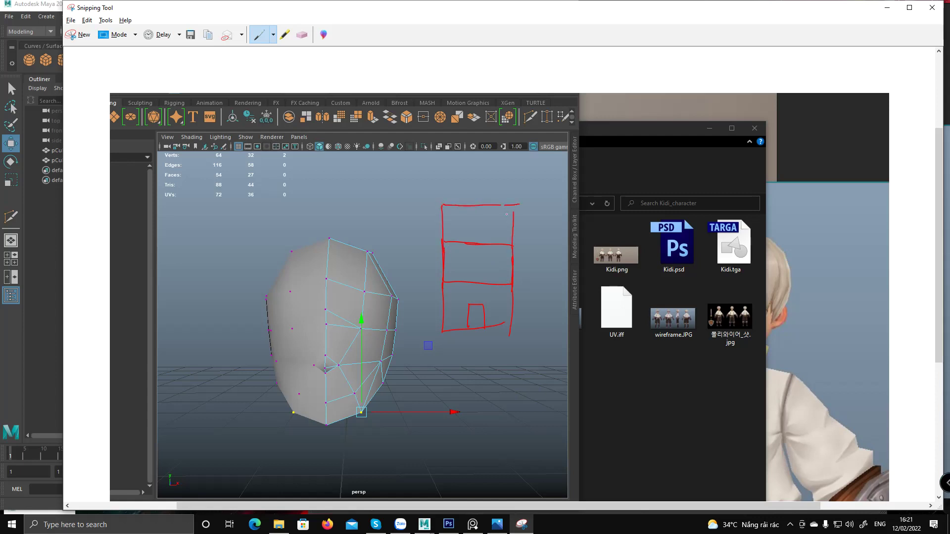
mouse_move(429, 207)
mouse_down()
mouse_move(479, 162)
mouse_move(530, 198)
mouse_up()
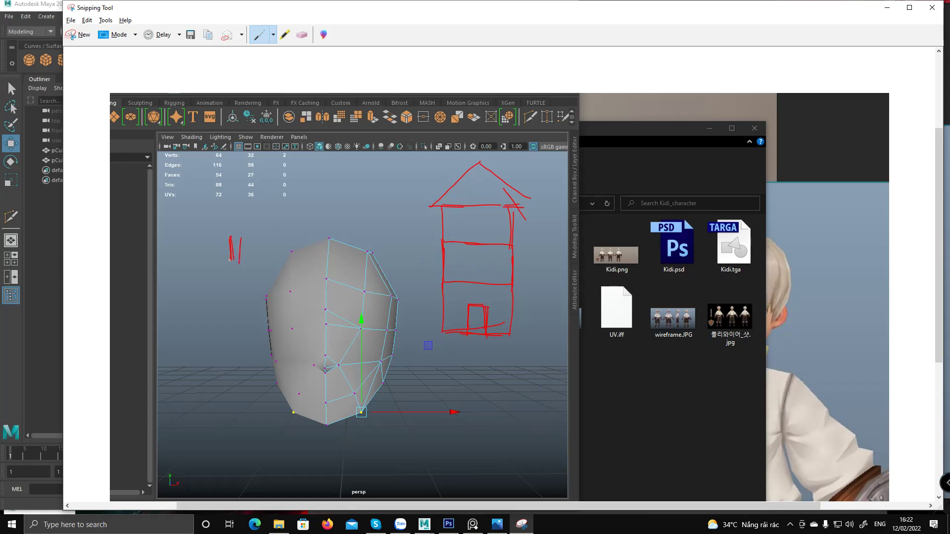
Sketch stacked pillars supporting hatched floor slabs beside the house, and switch back to Maya.
mouse_move(290, 213)
mouse_down()
mouse_move(289, 263)
mouse_move(302, 263)
mouse_up()
drag(242, 215, 244, 263)
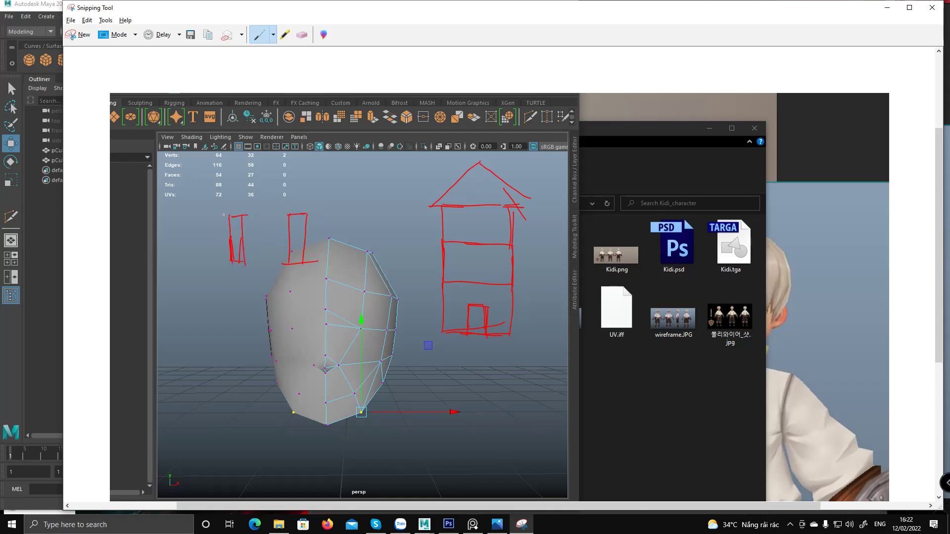
drag(225, 203, 314, 201)
drag(227, 211, 304, 217)
drag(227, 200, 243, 204)
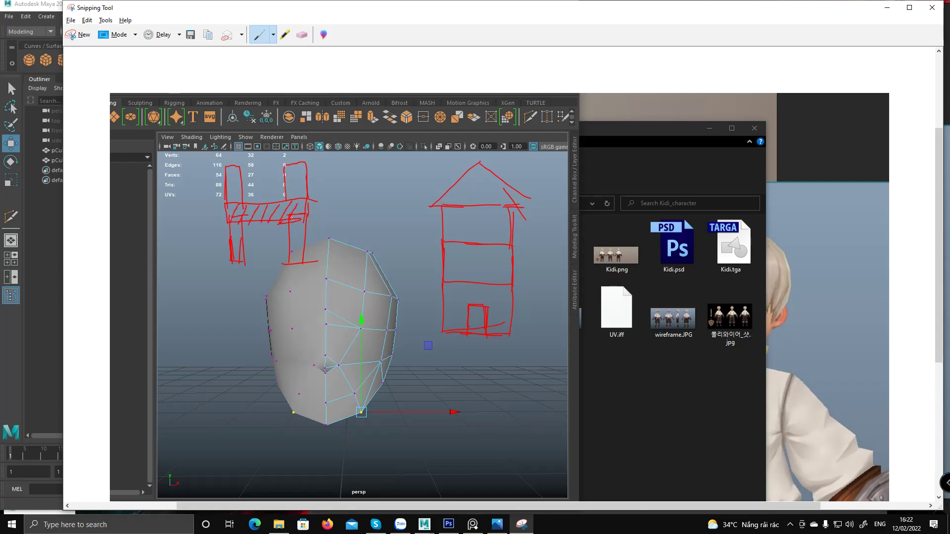
drag(227, 165, 294, 166)
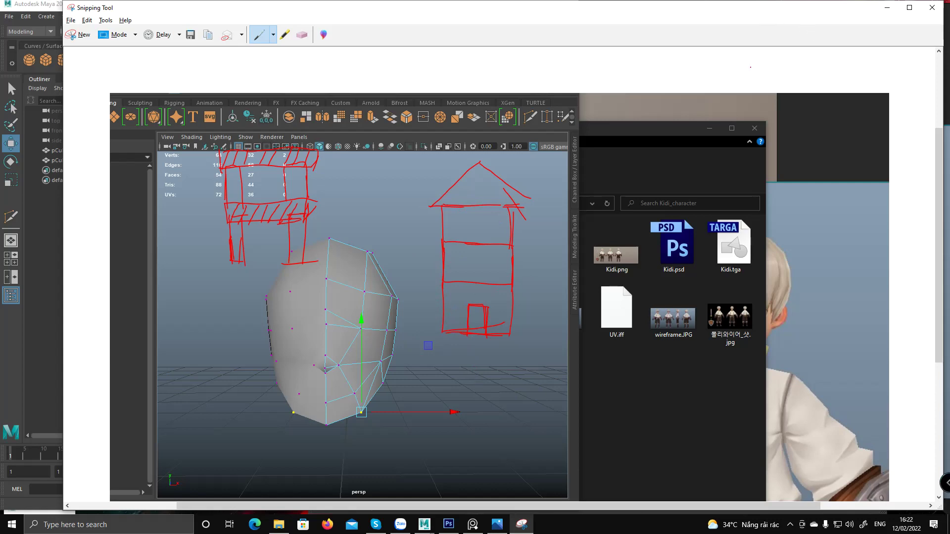
click(886, 8)
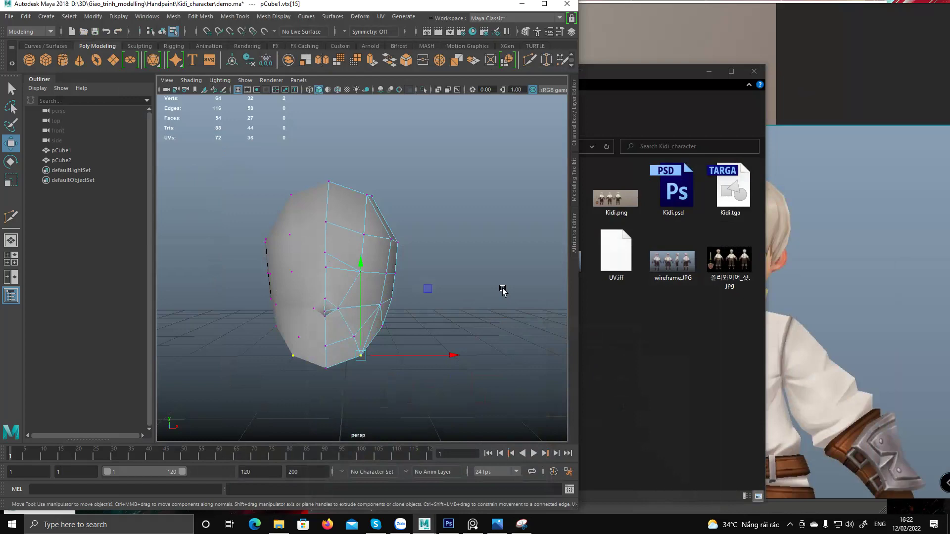
Extrude the jaw's lower border edges downward into a strip, using the reference character's side view as a guide.
alt+drag(418, 349, 386, 329)
key(q)
key(F10)
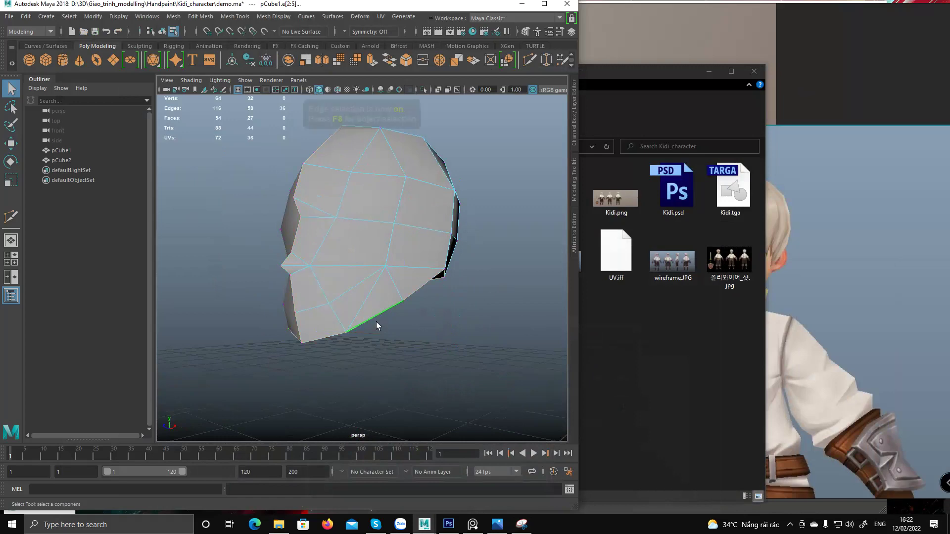
alt+drag(424, 297, 509, 245)
shift+click(416, 294)
alt+drag(419, 281, 604, 268)
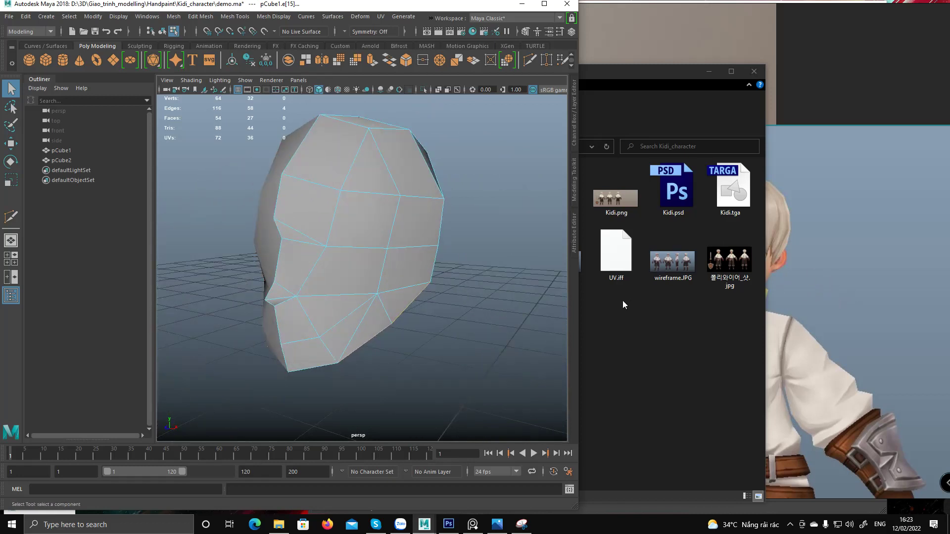
middle_drag(872, 276, 658, 271)
alt+drag(353, 338, 357, 276)
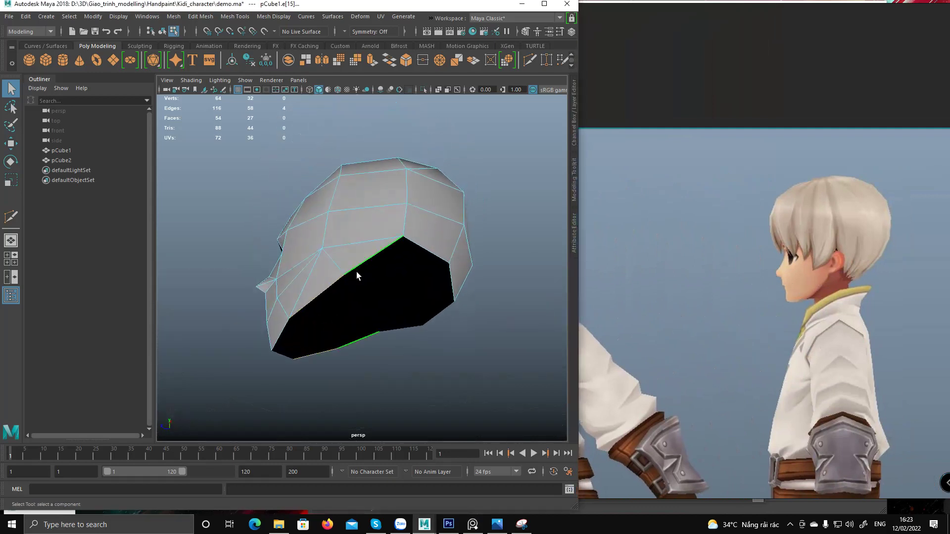
alt+drag(399, 245, 421, 292)
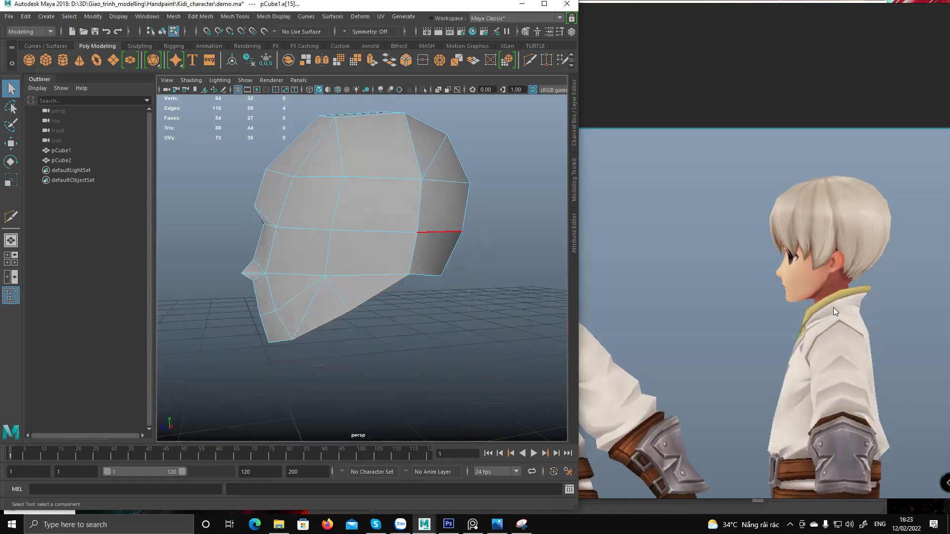
alt+drag(405, 326, 345, 255)
key(w)
drag(274, 234, 275, 258)
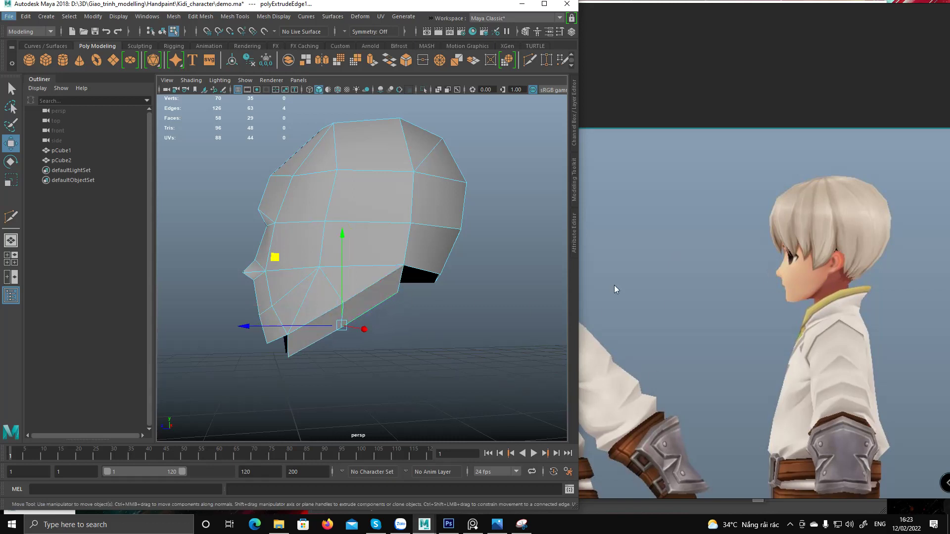
Reshape the extruded jaw strip by repositioning its back, chin-end and middle vertices.
key(F9)
click(402, 291)
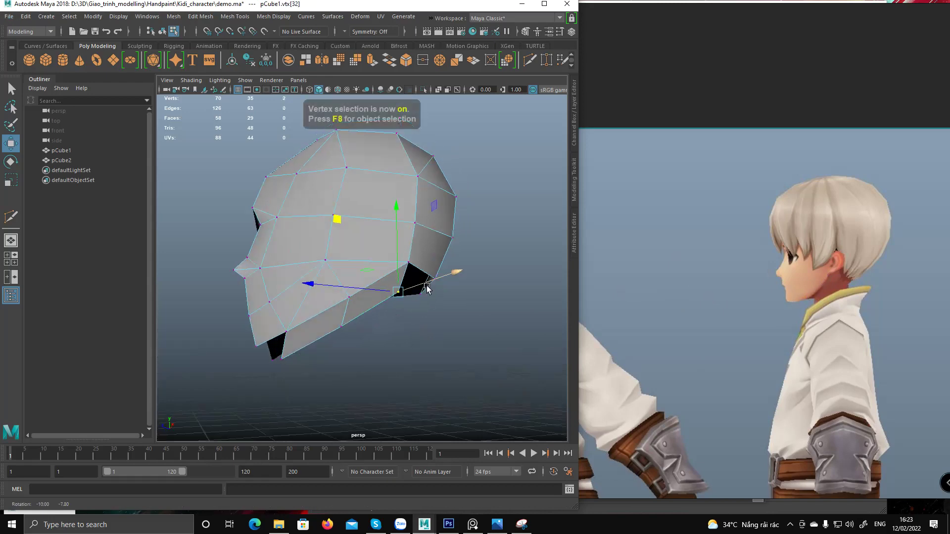
alt+drag(402, 291, 383, 283)
mouse_move(266, 363)
alt+mouse_down()
mouse_move(288, 388)
mouse_move(275, 346)
alt+mouse_up()
click(283, 360)
drag(226, 290, 228, 276)
click(341, 328)
alt+drag(354, 331, 330, 311)
drag(277, 261, 285, 255)
Extrude the chin's lower edge inward beneath the jaw.
alt+drag(409, 282, 490, 275)
key(F10)
click(286, 314)
alt+drag(286, 313, 329, 260)
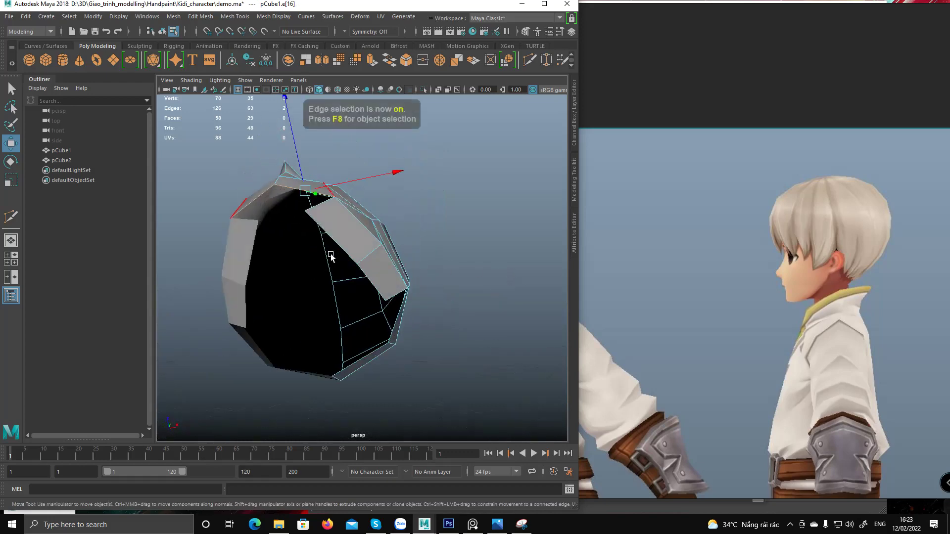
alt+middle_drag(324, 223, 369, 269)
alt+right_drag(303, 238, 333, 244)
alt+drag(332, 245, 384, 265)
alt+middle_drag(384, 266, 385, 312)
shift+drag(403, 209, 396, 229)
shift+middle_drag(396, 230, 390, 238)
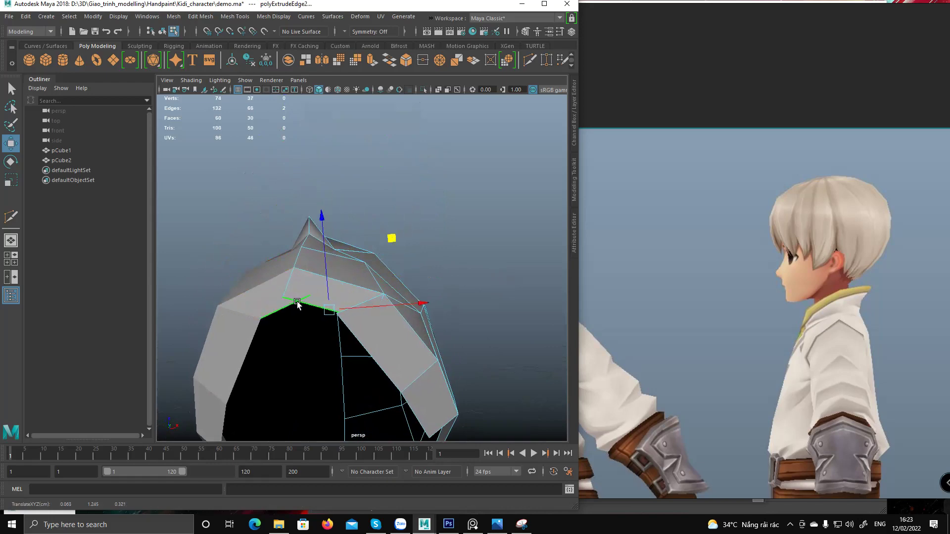
Adjust the chin extrusion's inner centre vertex and merge its outer corner with the adjoining jaw strip.
key(F9)
click(283, 298)
alt+drag(333, 291, 368, 332)
key(4)
key(q)
key(w)
click(344, 378)
shift+right_drag(366, 345, 369, 246)
alt+middle_drag(350, 330, 367, 285)
Reposition the merged chin vertex and the neighbouring vertex on the underside of the jaw.
alt+drag(369, 288, 448, 354)
drag(389, 341, 389, 341)
key(5)
alt+drag(390, 290, 322, 364)
key(q)
key(w)
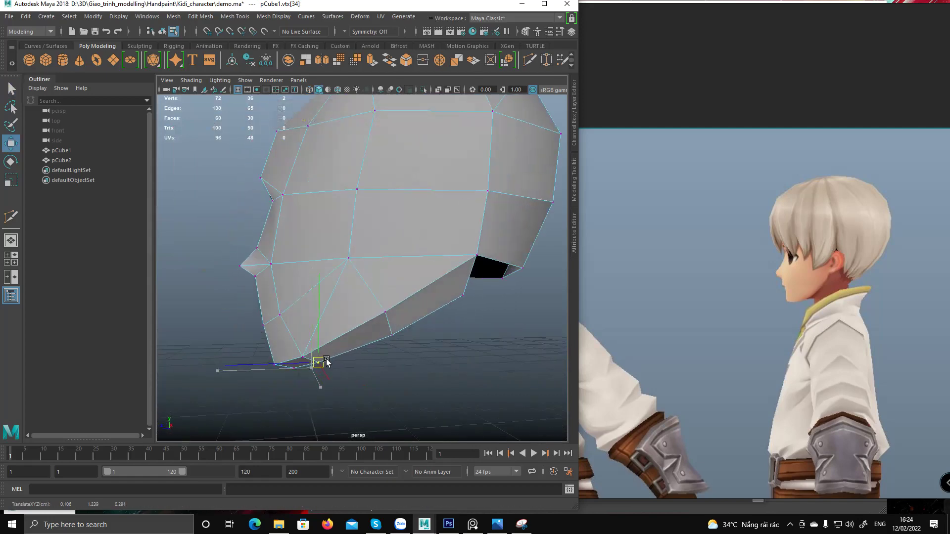
click(389, 334)
alt+drag(416, 332, 373, 274)
Soften all edges of the head and return to object selection.
alt+drag(375, 324, 295, 339)
key(F10)
drag(542, 213, 262, 438)
mouse_move(423, 244)
shift+right_down()
mouse_move(485, 264)
mouse_move(509, 247)
shift+right_up()
mouse_move(485, 252)
alt+mouse_down()
mouse_move(462, 337)
mouse_move(390, 322)
mouse_move(379, 361)
mouse_move(351, 299)
mouse_move(350, 322)
alt+mouse_up()
key(F8)
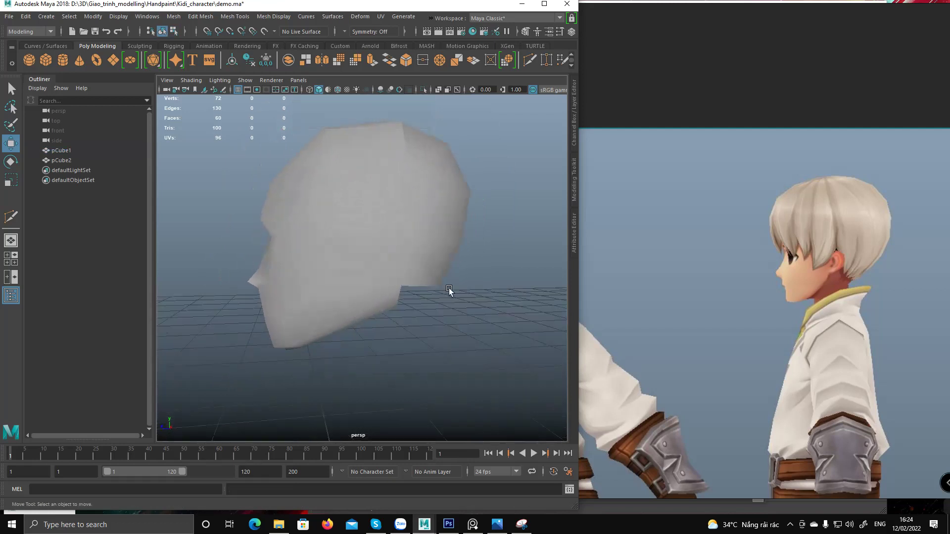
Extrude the open border edges under the back of the head to extend the underside.
alt+drag(396, 341, 498, 253)
click(414, 322)
key(F10)
click(413, 277)
shift+click(453, 276)
shift+drag(355, 213, 344, 249)
Snap and merge the new back-of-head vertices with the jaw strip and adjust the underside's shape.
key(F9)
click(374, 324)
alt+drag(416, 317, 387, 299)
key(v)
shift+right_drag(388, 293, 389, 265)
alt+drag(388, 210, 402, 331)
mouse_move(395, 332)
mouse_down()
mouse_move(414, 349)
mouse_move(382, 343)
mouse_up()
drag(327, 362, 407, 351)
alt+drag(396, 352, 371, 327)
drag(395, 317, 383, 317)
Soften the edges of the extended head mesh and save the scene.
alt+drag(383, 317, 352, 322)
key(q)
key(F10)
shift+right_drag(398, 291, 476, 274)
alt+drag(476, 274, 464, 290)
key(ctrl+s)
Review the shaded head from several angles in object mode.
alt+drag(408, 324, 408, 314)
key(F8)
click(420, 332)
alt+drag(476, 306, 426, 337)
alt+drag(506, 357, 297, 282)
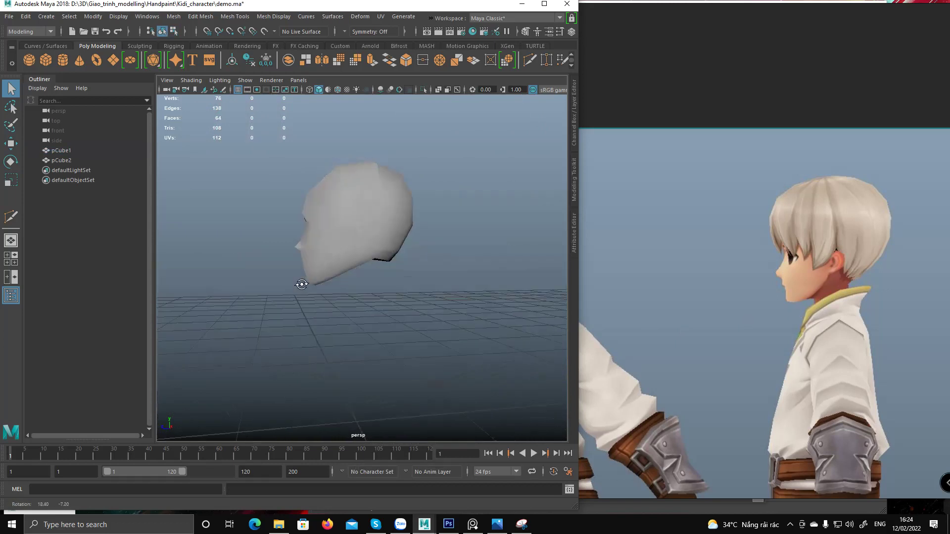
scroll(355, 238, up, 3)
alt+drag(354, 238, 365, 272)
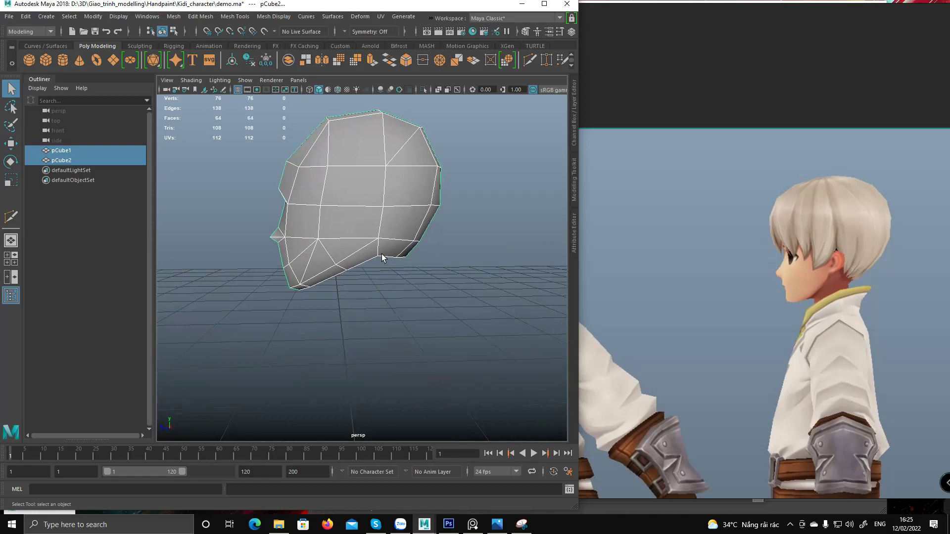
Sketch a diamond and a hexagon, each split by a vertical line, in Snipping Tool, and switch back to Maya.
click(521, 524)
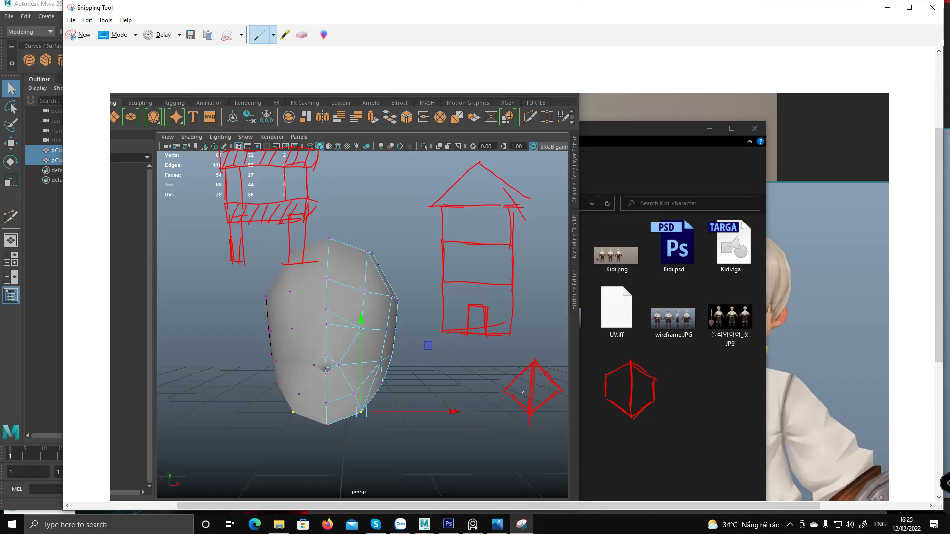
click(888, 7)
Merge adjacent vertices on the jaw's lower edge and activate Target Weld for the remaining ones.
alt+drag(391, 284, 389, 249)
key(F9)
click(353, 251)
shift+click(365, 249)
shift+right_drag(389, 249, 378, 226)
alt+drag(379, 226, 331, 252)
click(331, 252)
shift+right_drag(340, 234, 329, 252)
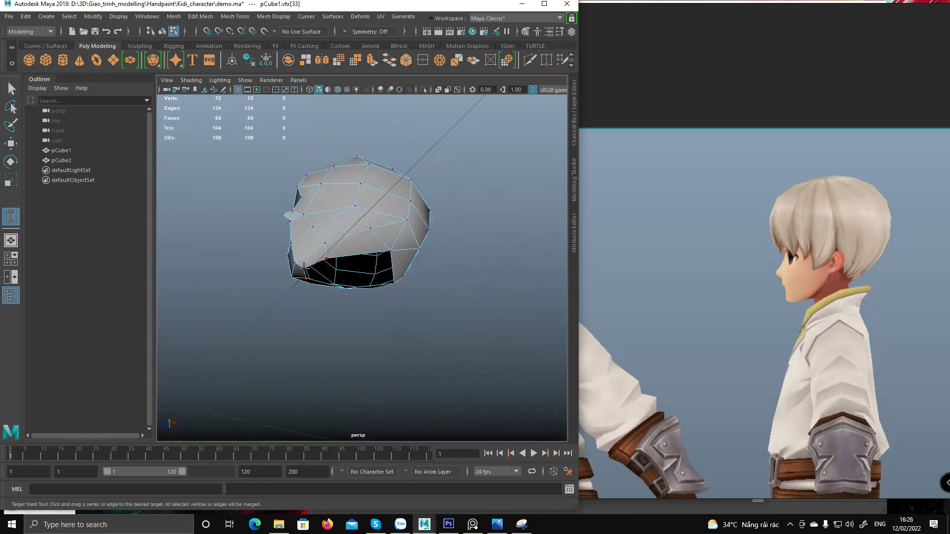
Undo the last weld and repeat the vertex merge on the underside near the chin.
alt+drag(324, 253, 284, 248)
scroll(329, 305, up, 3)
key(ctrl+z)
key(q)
key(g)
click(253, 281)
key(q)
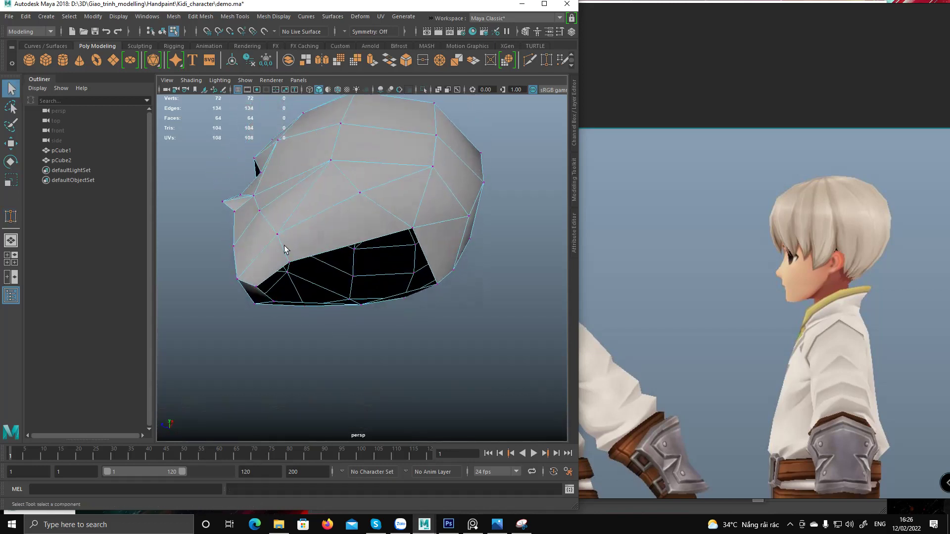
Extrude the border edge behind the chin backward to form a new underside face, and switch to vertex selection.
key(F10)
alt+drag(287, 280, 345, 251)
click(276, 267)
key(w)
shift+drag(218, 250, 334, 286)
key(F9)
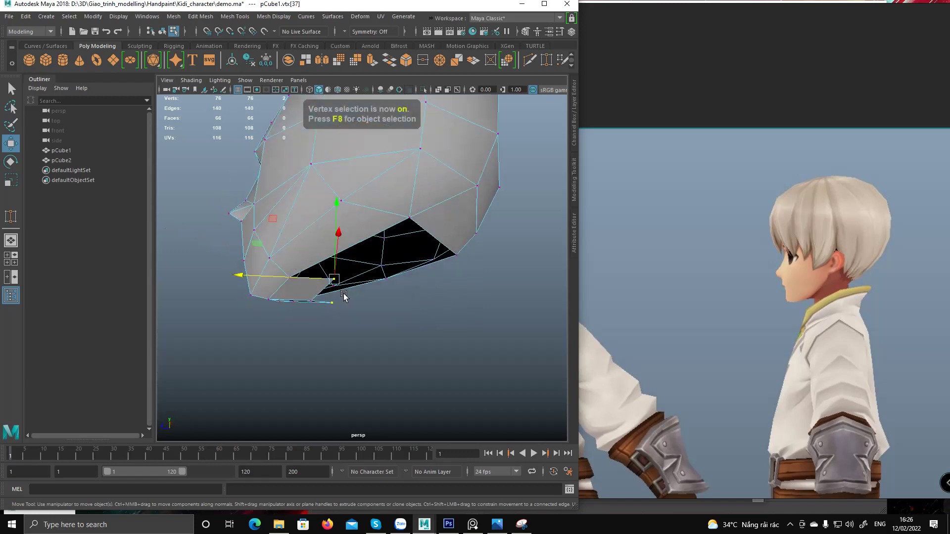
Merge the new underside face's corner vertex with the adjacent vertex on the jaw's border.
key(Delete)
click(290, 277)
mouse_move(302, 297)
alt+mouse_down()
mouse_move(349, 302)
mouse_move(383, 288)
mouse_move(370, 322)
mouse_move(311, 312)
mouse_move(299, 294)
alt+mouse_up()
key(q)
mouse_move(301, 294)
alt+mouse_down()
mouse_move(314, 293)
mouse_move(314, 280)
alt+mouse_up()
shift+right_drag(316, 275, 320, 192)
alt+drag(321, 194, 345, 235)
Adjust the vertices around the underside opening and repeat the merge on the neighbouring pairs.
key(w)
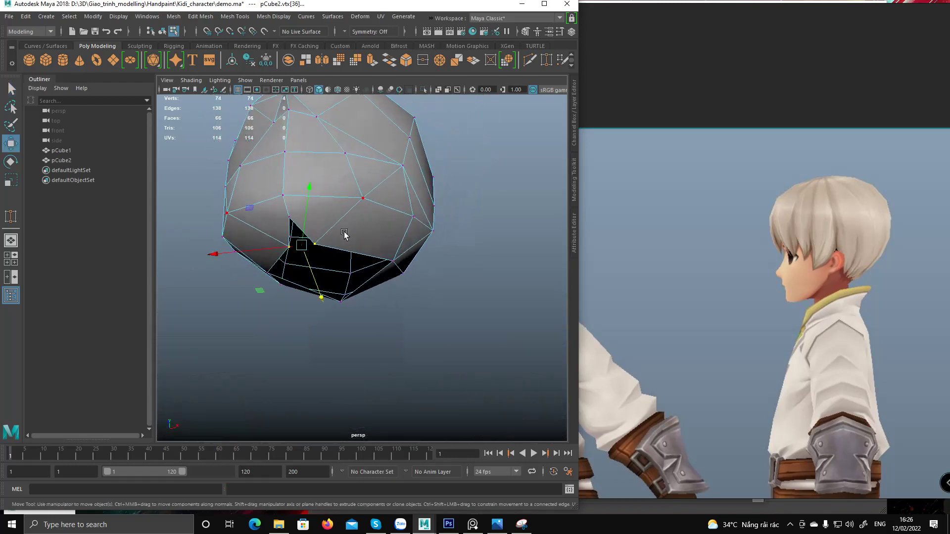
mouse_move(276, 250)
mouse_down()
mouse_move(266, 251)
mouse_move(275, 249)
mouse_up()
click(290, 216)
mouse_move(307, 221)
alt+mouse_down()
mouse_move(303, 242)
mouse_move(312, 238)
alt+mouse_up()
shift+click(285, 246)
key(g)
click(311, 238)
shift+click(296, 223)
key(g)
scroll(288, 230, up, 2)
alt+middle_drag(288, 230, 352, 296)
alt+drag(352, 296, 303, 318)
Merge the overlapping vertices behind the chin in wireframe display, and return to shaded display to check the underside.
key(4)
key(q)
alt+drag(346, 342, 329, 337)
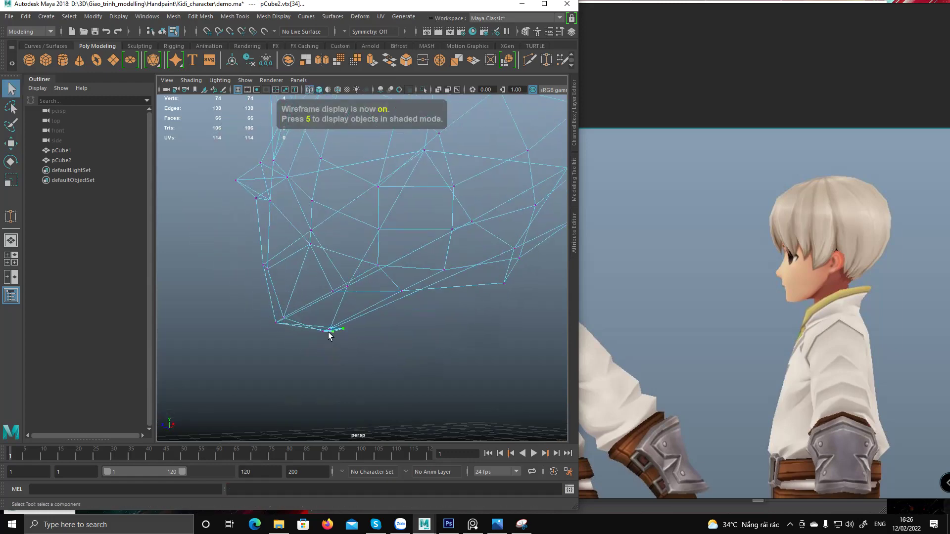
shift+right_drag(331, 341, 329, 333)
mouse_move(329, 333)
alt+mouse_down()
mouse_move(373, 282)
mouse_move(322, 284)
alt+mouse_up()
key(5)
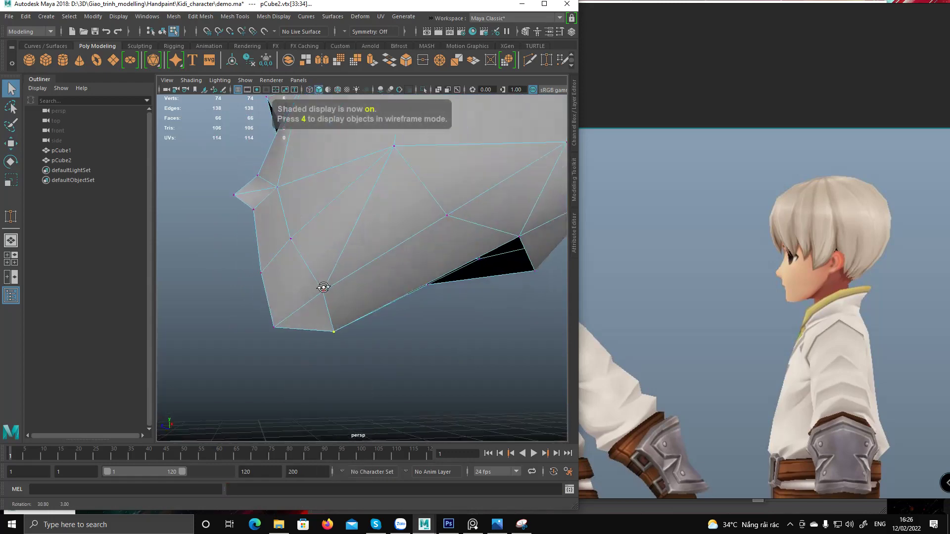
key(w)
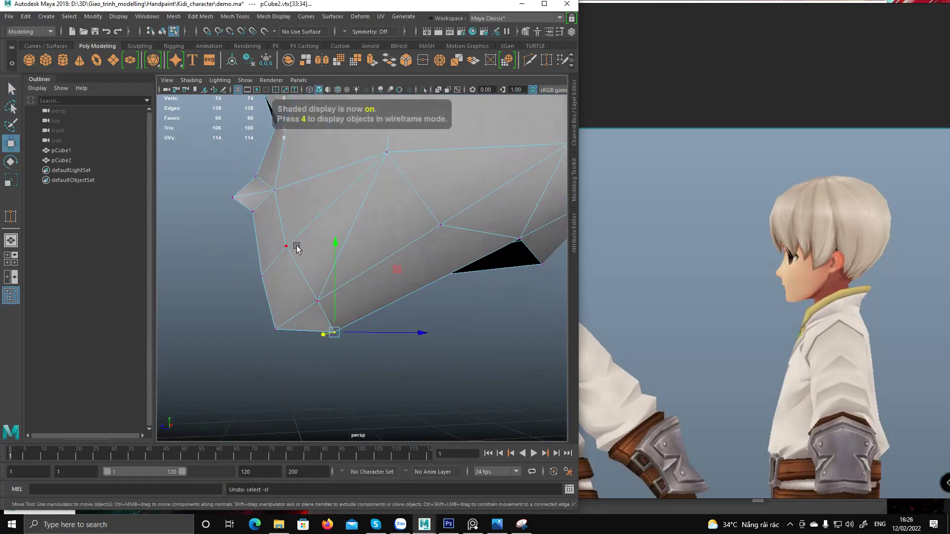
mouse_move(350, 254)
alt+mouse_down()
mouse_move(395, 269)
mouse_move(456, 257)
mouse_move(399, 248)
mouse_move(410, 291)
mouse_move(503, 278)
mouse_move(455, 303)
mouse_move(507, 314)
mouse_move(445, 269)
mouse_move(456, 257)
mouse_move(459, 268)
mouse_move(439, 278)
mouse_move(521, 326)
mouse_move(431, 318)
mouse_move(441, 320)
alt+mouse_up()
alt+drag(398, 297, 427, 273)
click(346, 311)
alt+drag(356, 302, 413, 256)
Select the border edges of the head's underside opening and extrude them downward to form the neck.
key(q)
key(F10)
double_click(409, 269)
alt+drag(437, 155, 442, 208)
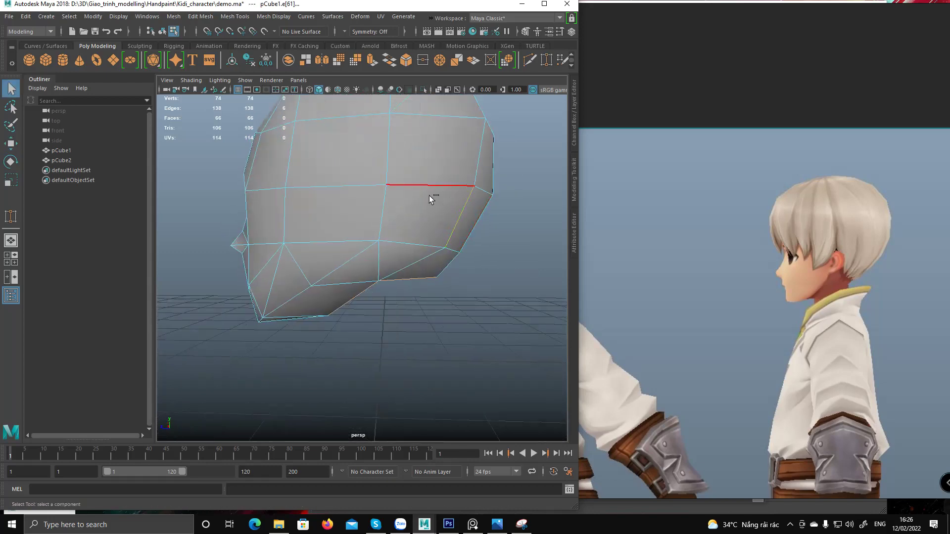
alt+drag(480, 244, 483, 228)
key(w)
shift+drag(383, 229, 399, 386)
key(r)
alt+drag(412, 290, 391, 289)
Review the head and neck from the front in object mode, and select the side vertex where the neck meets the jaw.
key(q)
click(501, 218)
shift+right_drag(373, 270, 441, 287)
key(F8)
click(492, 289)
mouse_move(495, 267)
alt+mouse_down()
mouse_move(399, 296)
mouse_move(495, 297)
mouse_move(285, 311)
mouse_move(399, 309)
mouse_move(428, 277)
mouse_move(412, 295)
mouse_move(435, 289)
mouse_move(371, 313)
mouse_move(372, 260)
mouse_move(398, 275)
mouse_move(486, 275)
alt+mouse_up()
click(387, 292)
key(F9)
click(396, 286)
key(w)
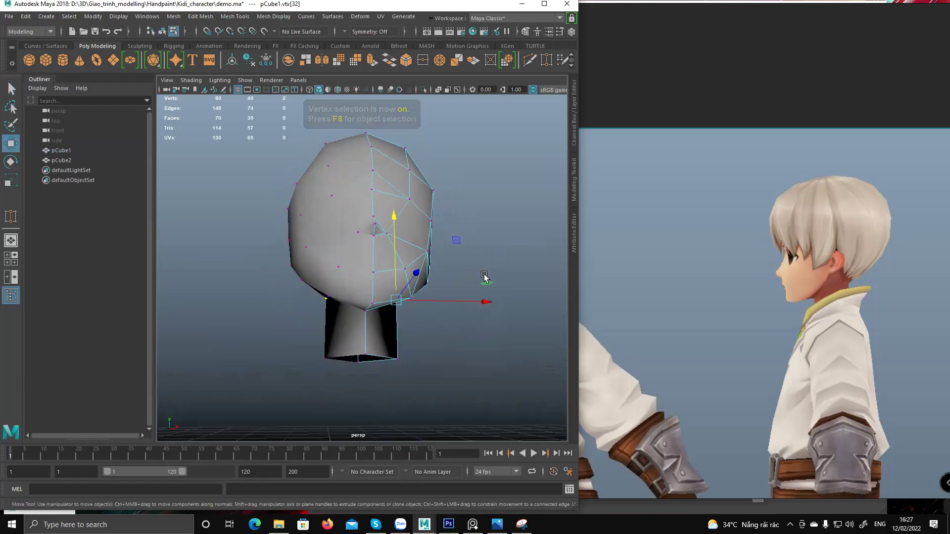
alt+drag(451, 303, 448, 330)
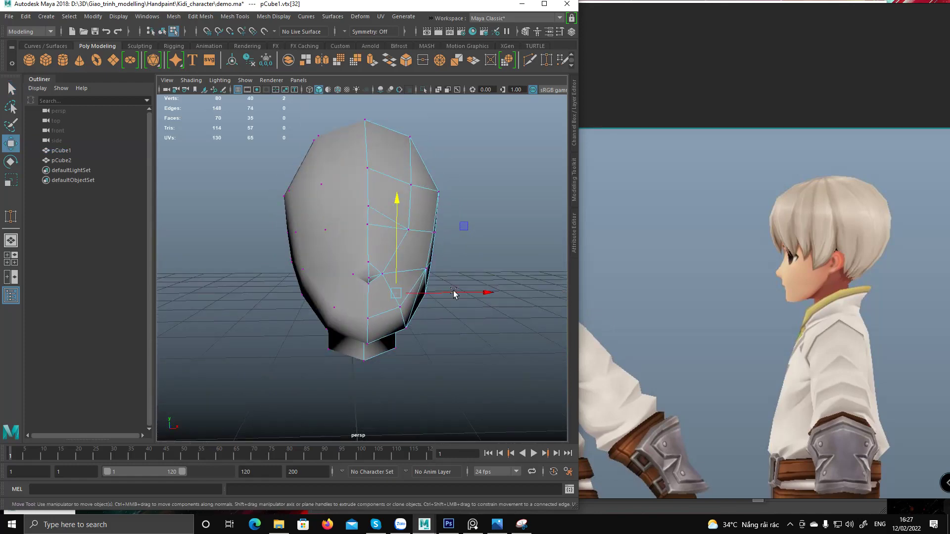
alt+drag(453, 291, 359, 299)
key(space)
key(space)
alt+middle_drag(455, 323, 453, 286)
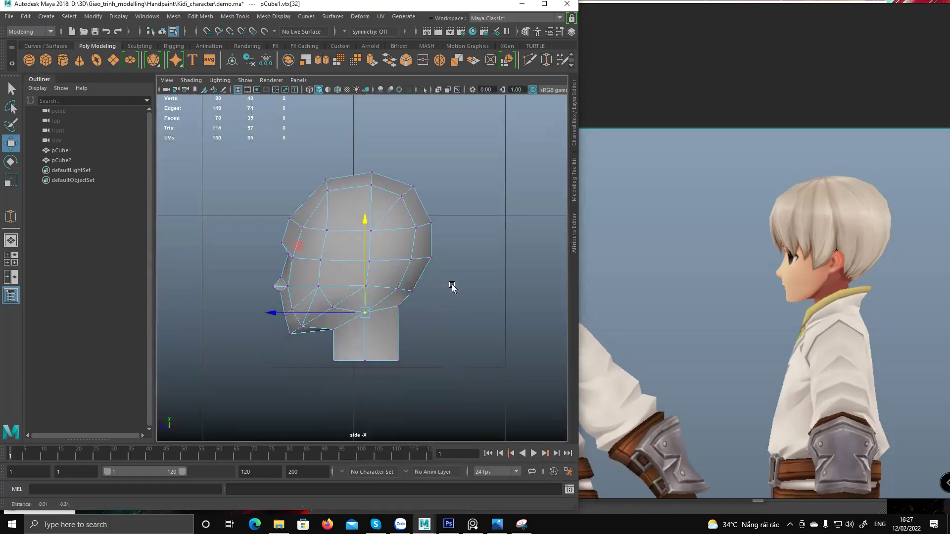
Raise the rear bottom vertex of the neck in the side view so the neck's base slopes.
alt+right_drag(453, 286, 472, 392)
alt+middle_drag(473, 392, 479, 352)
drag(409, 365, 440, 402)
alt+middle_drag(429, 350, 422, 302)
drag(423, 301, 424, 288)
alt+middle_drag(425, 237, 431, 299)
Adjust the vertices at the nape and lower back of the head, undo the last change, and save the scene.
drag(417, 299, 470, 287)
click(371, 320)
drag(389, 215, 392, 204)
click(429, 304)
alt+middle_drag(432, 318, 435, 318)
key(ctrl+z)
key(ctrl+s)
click(790, 525)
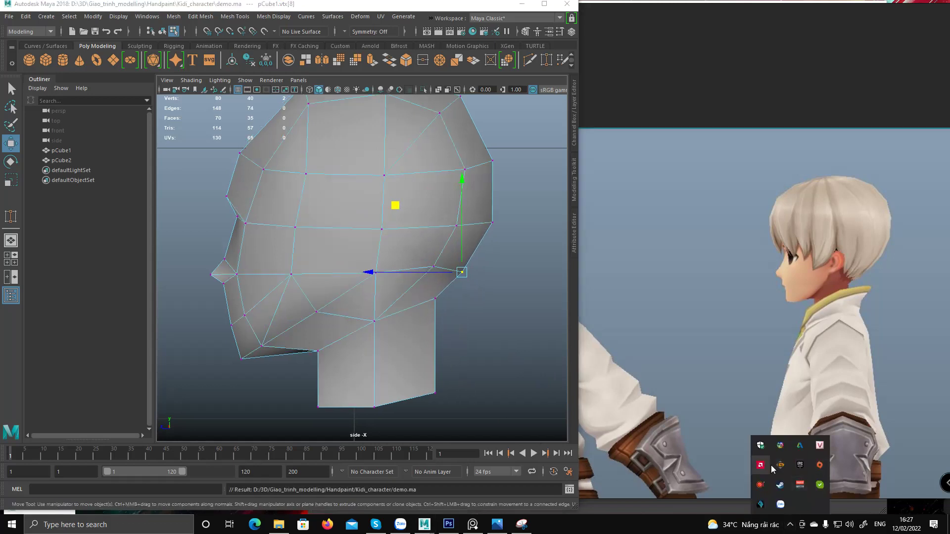
click(761, 485)
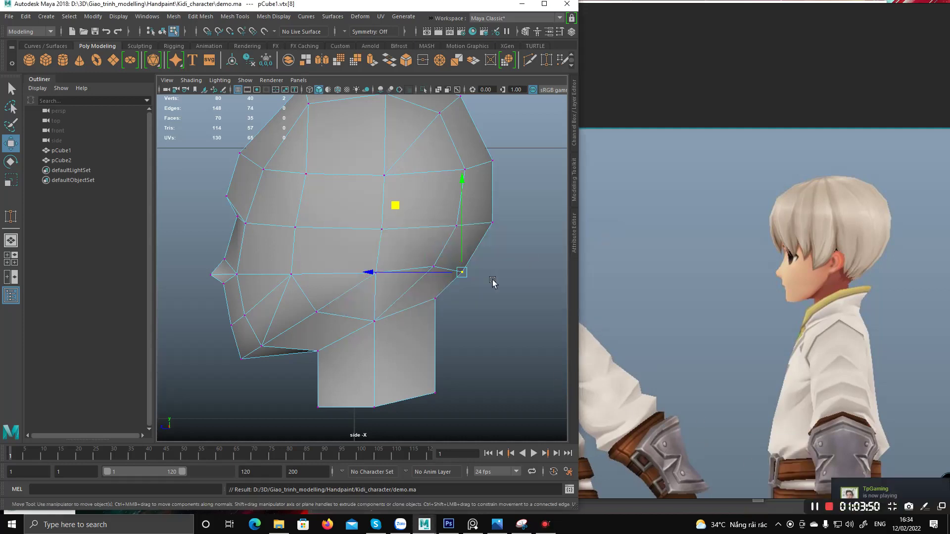
Select the neck's bottom vertices and compare the neck's proportions with the reference in the side and front views.
alt+middle_drag(364, 328, 394, 311)
drag(330, 341, 438, 398)
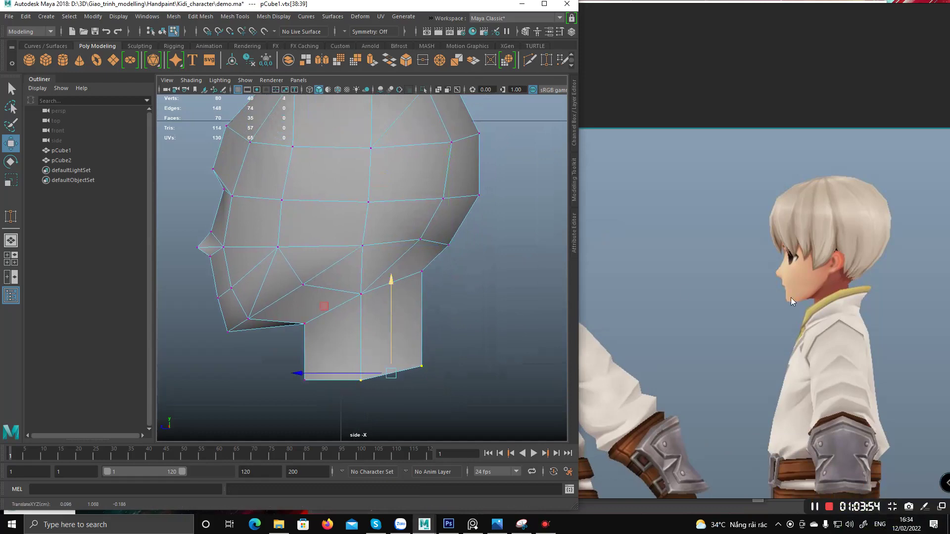
mouse_move(318, 310)
alt+middle_down()
mouse_move(315, 269)
mouse_move(332, 319)
alt+middle_up()
key(space)
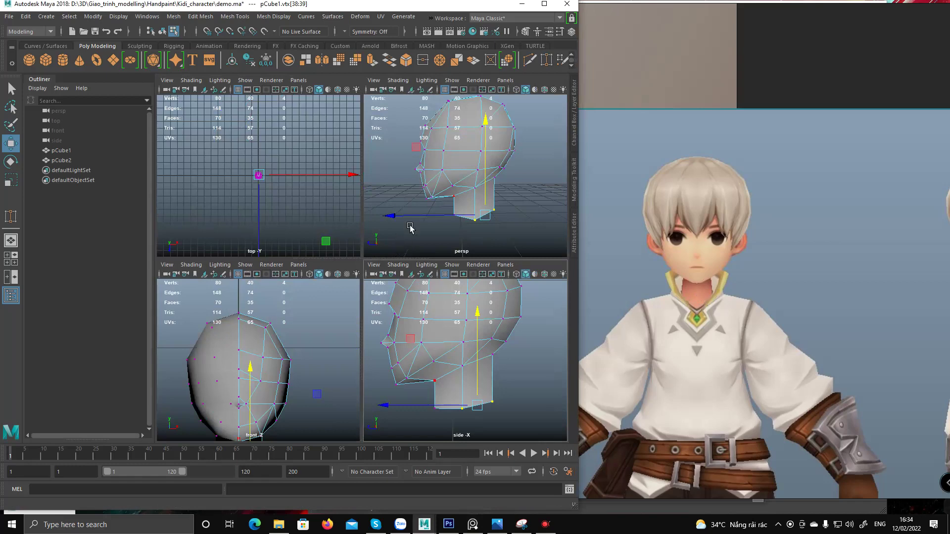
key(space)
alt+middle_drag(265, 361, 297, 272)
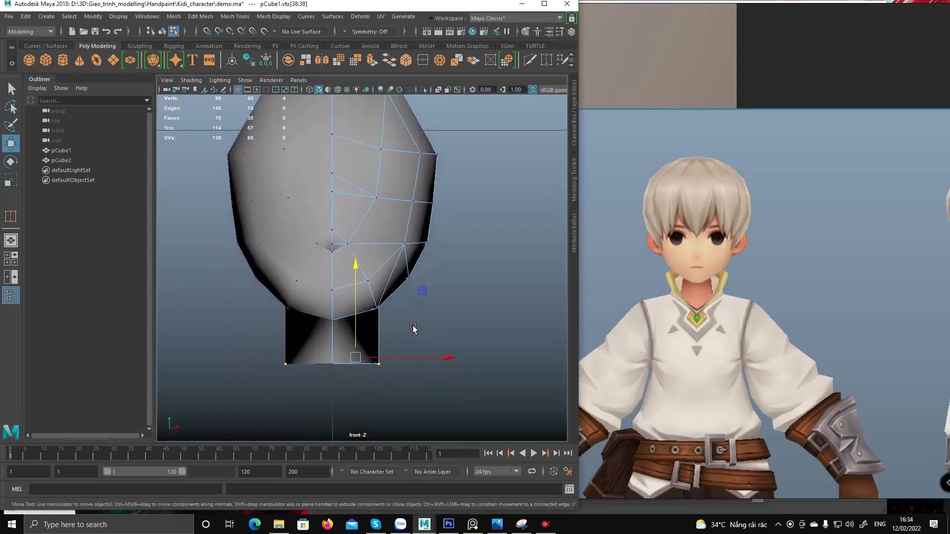
alt+middle_drag(315, 330, 294, 313)
key(alt+Tab)
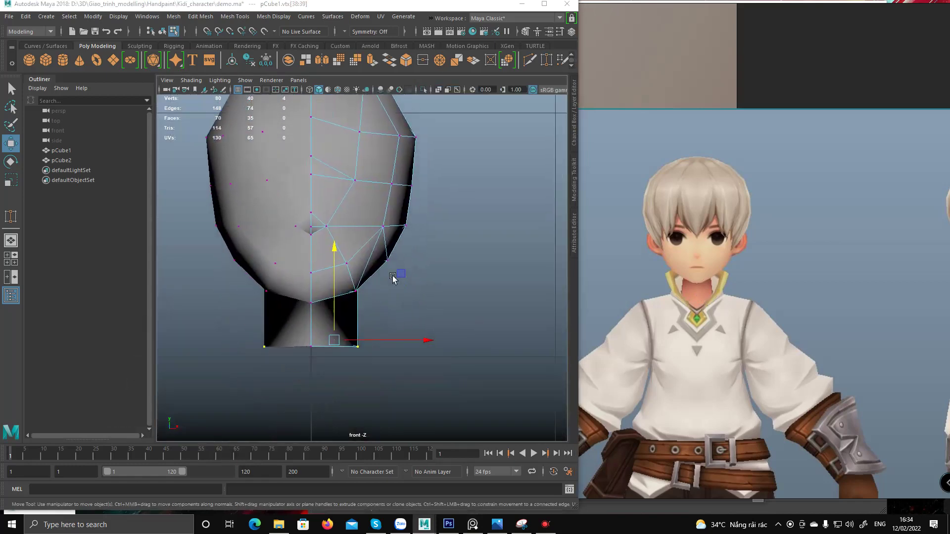
key(space)
middle_click(483, 190)
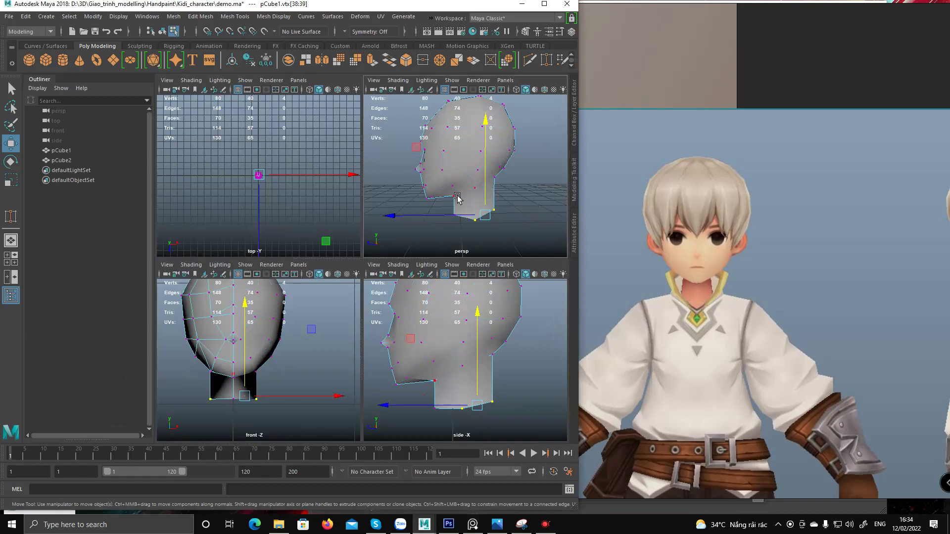
Shift the side neck vertex below the jaw slightly sideways, check the head's overall shape, and return to object selection.
key(q)
click(487, 190)
key(f)
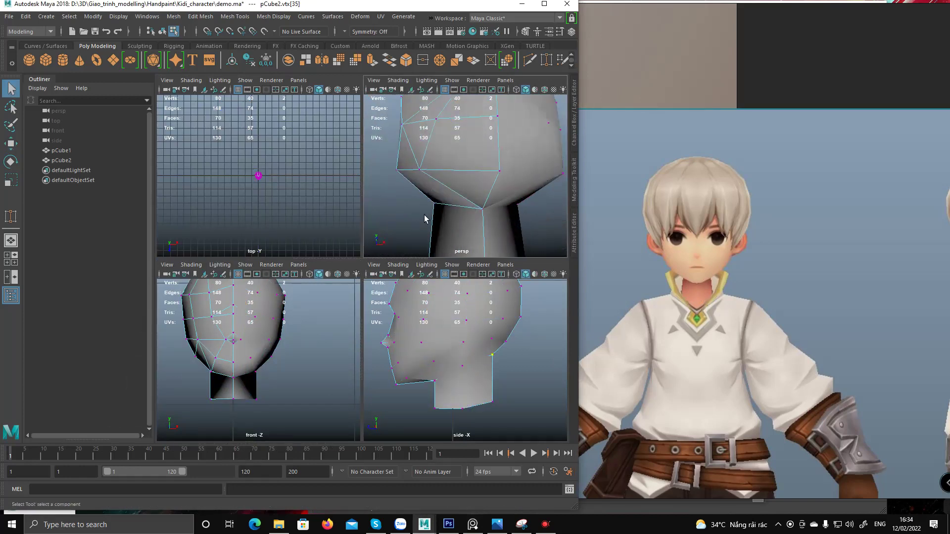
key(w)
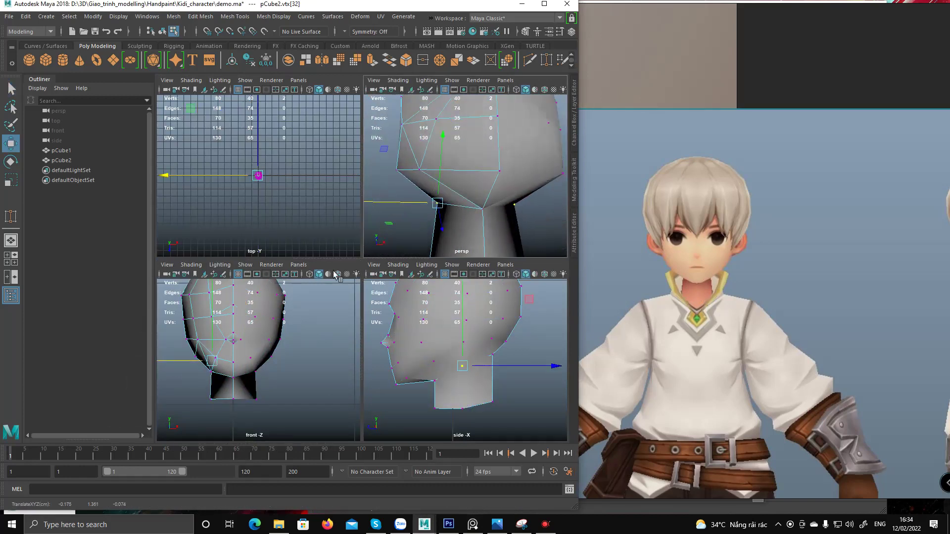
alt+middle_drag(258, 354, 296, 358)
key(q)
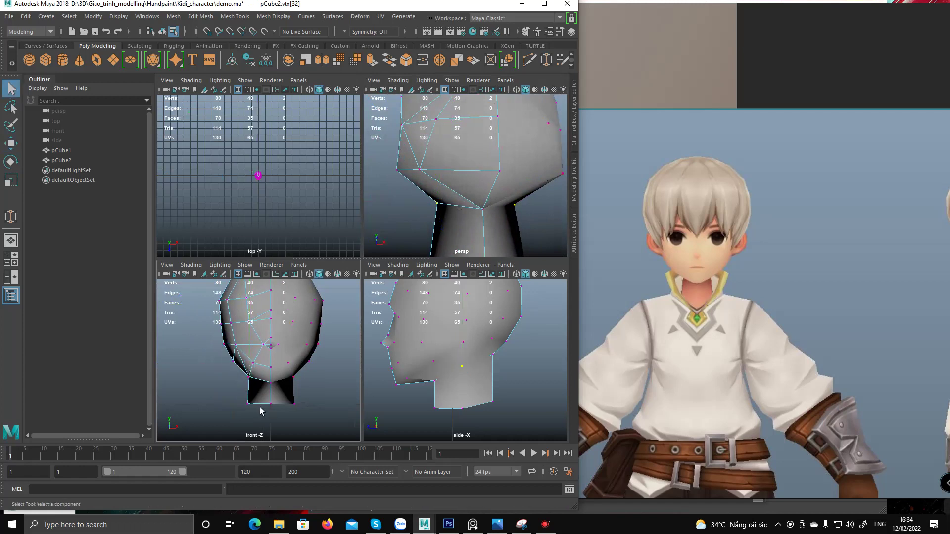
alt+middle_drag(256, 415, 244, 369)
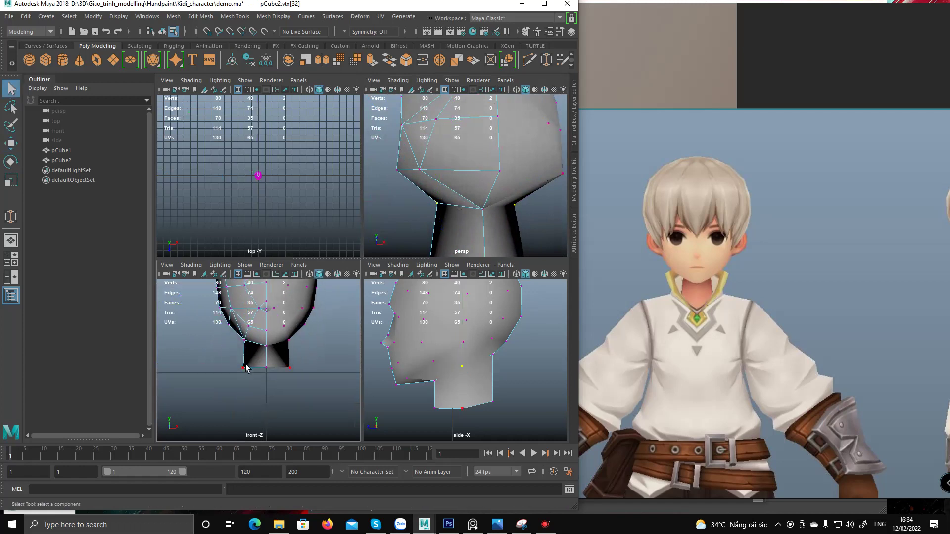
alt+right_drag(487, 198, 406, 170)
alt+middle_drag(422, 181, 427, 245)
alt+drag(428, 246, 375, 233)
alt+middle_drag(448, 230, 441, 212)
key(F8)
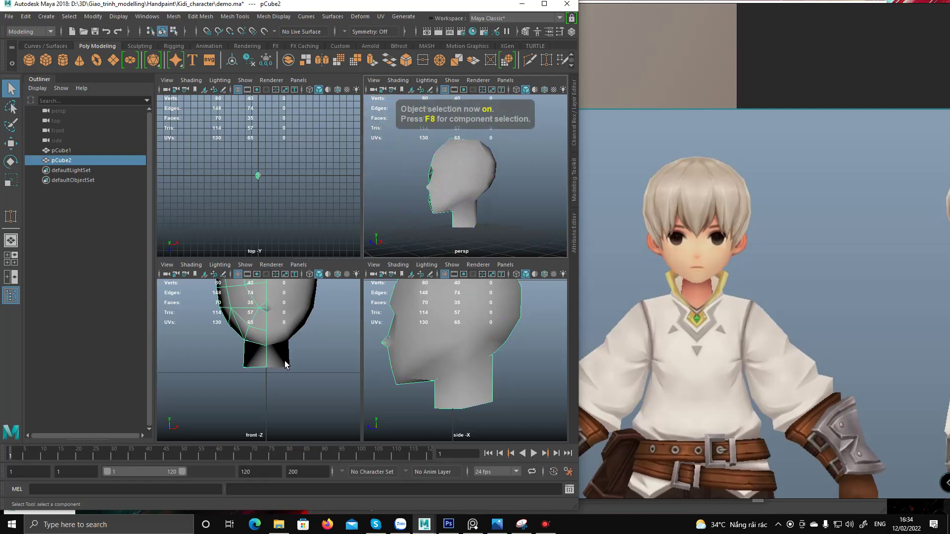
Create a polygon cube for the torso and move it vertically to just below the neck, at a Translate Y of about 0.53.
alt+middle_drag(288, 319, 285, 370)
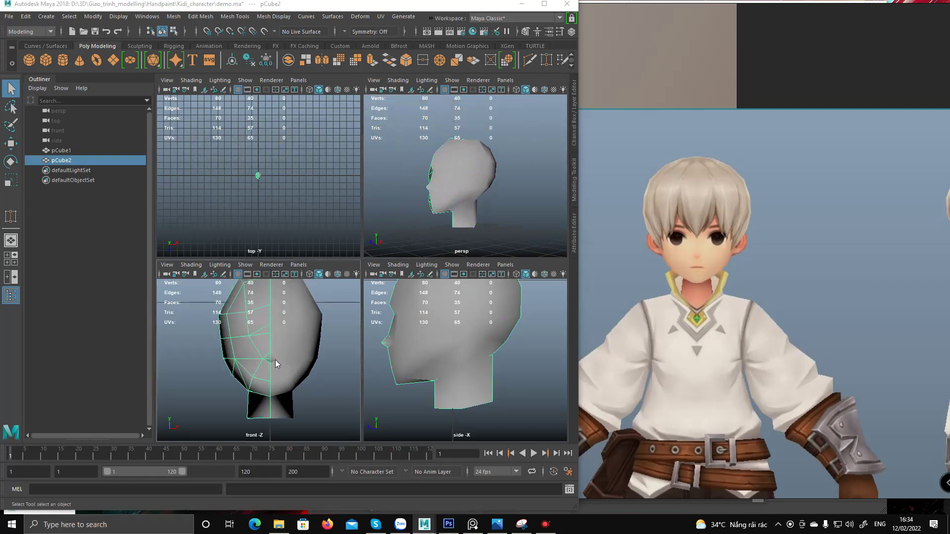
key(space)
alt+middle_drag(351, 254, 341, 160)
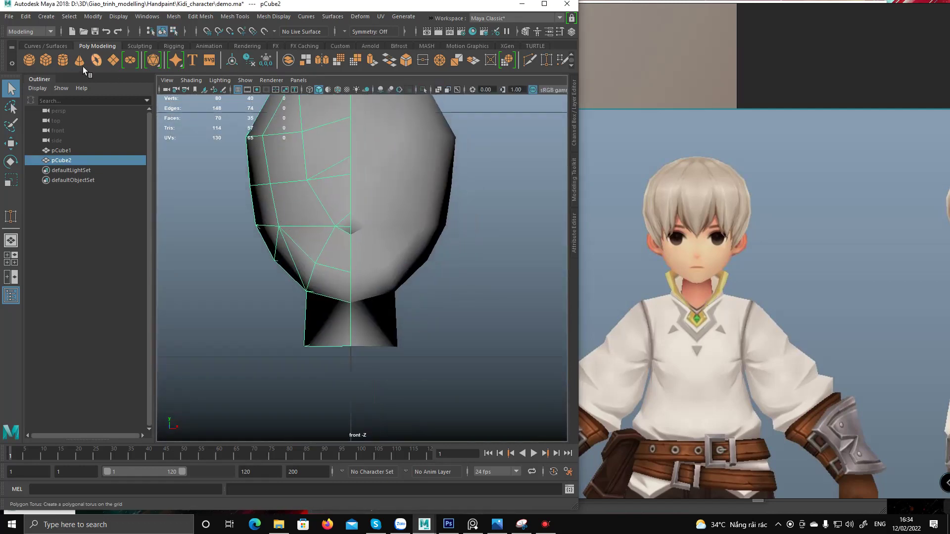
click(46, 60)
scroll(350, 361, down, 5)
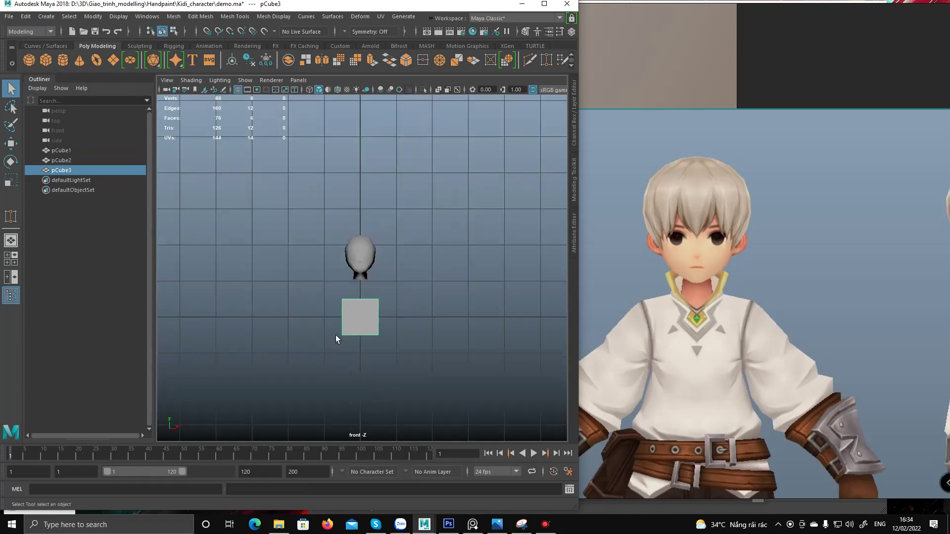
scroll(367, 280, up, 2)
key(w)
drag(349, 264, 348, 354)
Split the torso cube vertically down its centre and delete the faces of its negative-X half.
key(F9)
key(F10)
shift+right_drag(352, 263, 339, 404)
key(F11)
drag(295, 215, 340, 367)
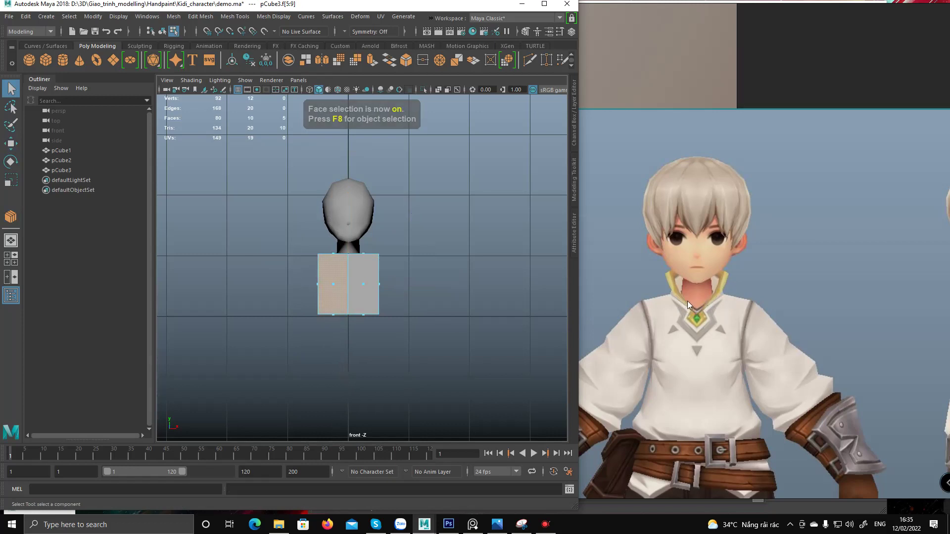
scroll(399, 284, up, 4)
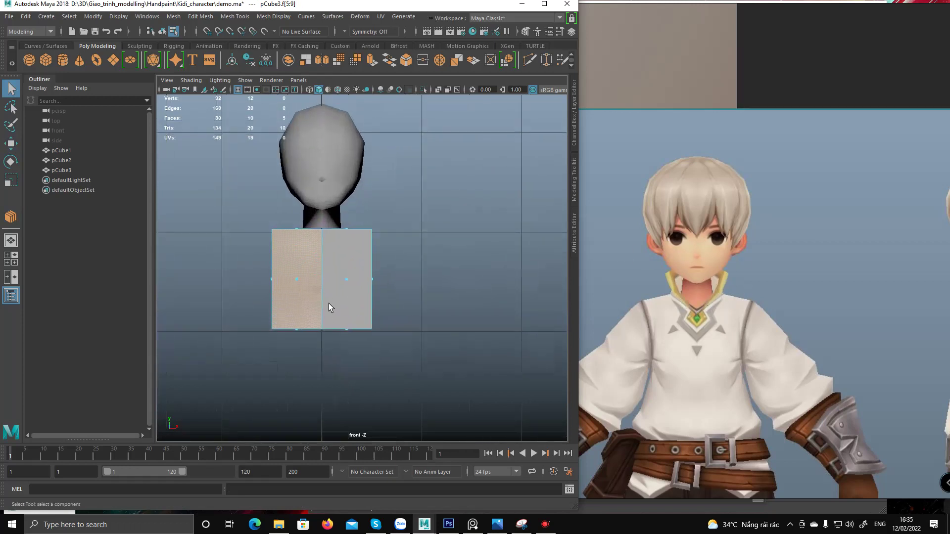
key(Delete)
key(F8)
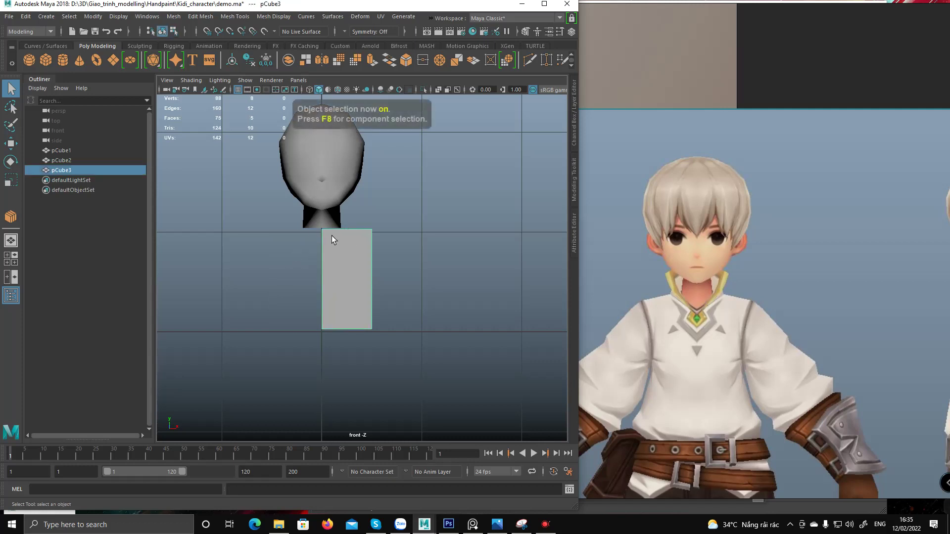
Duplicate the half torso cube as an instance and set its Scale X to -1 to mirror it.
click(574, 136)
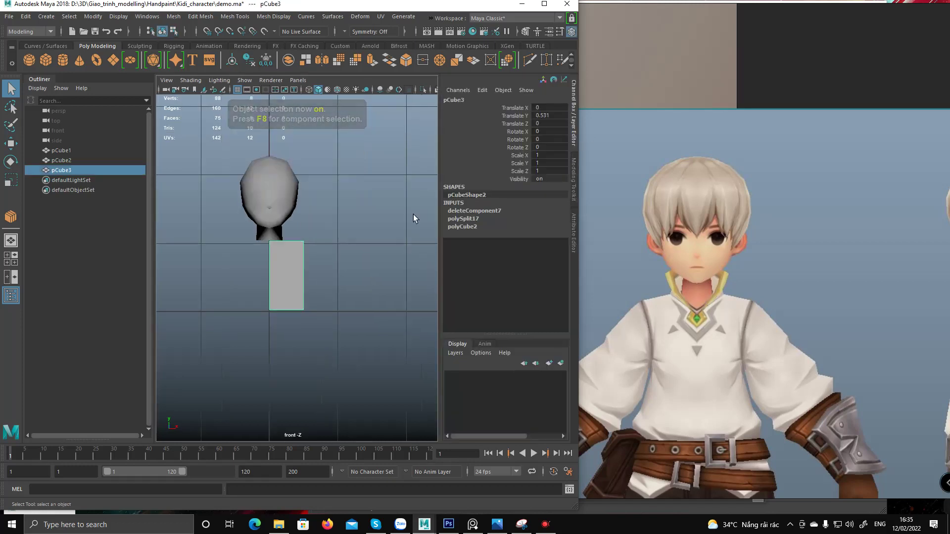
key(w)
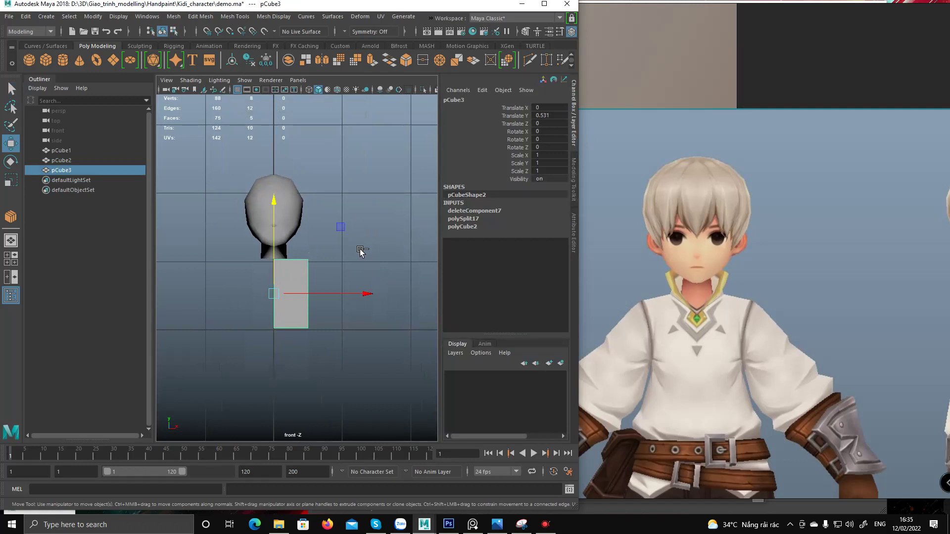
key(ctrl+d)
double_click(563, 156)
text(-1)
key(Return)
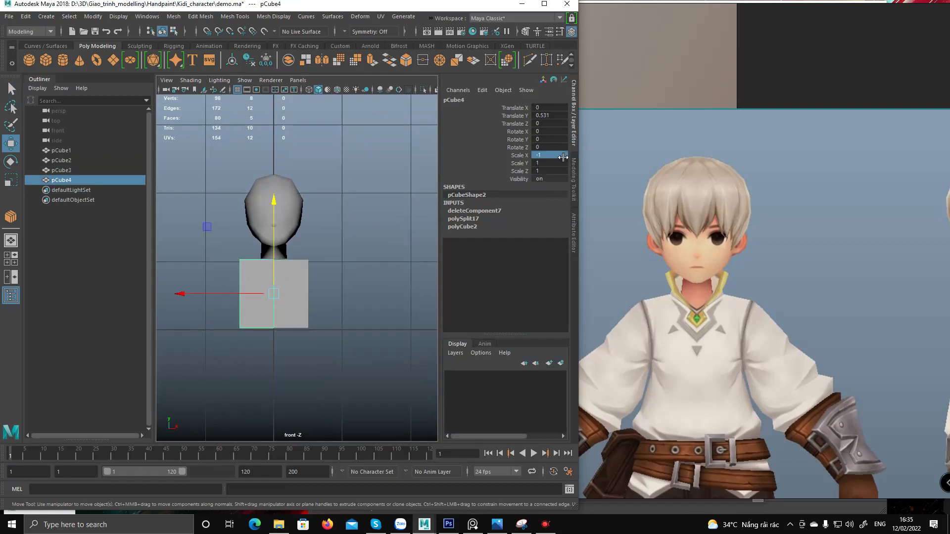
scroll(270, 270, up, 5)
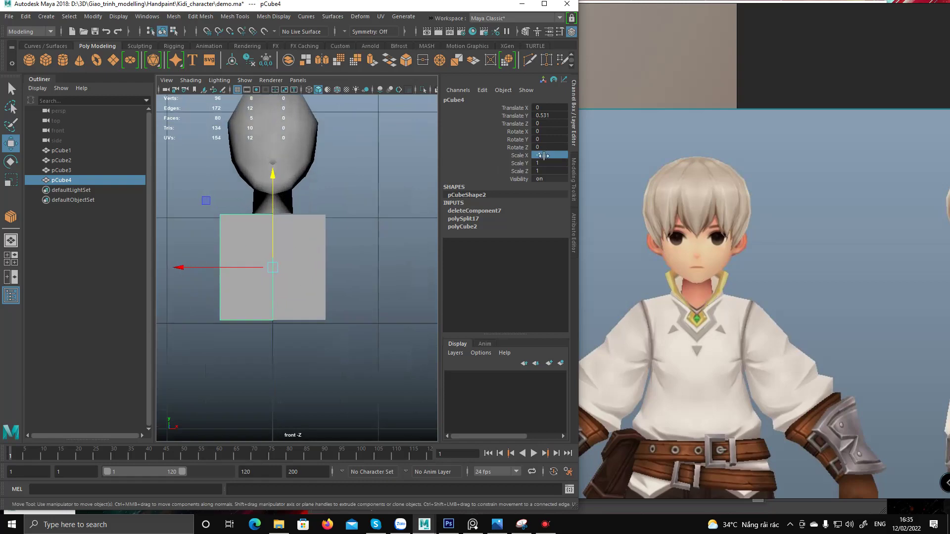
click(575, 134)
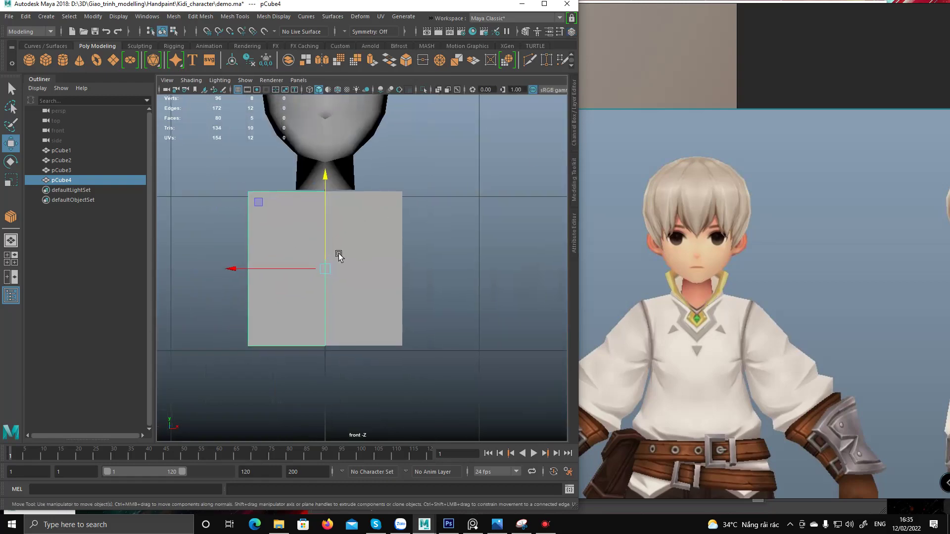
Capture the perspective view of the head and torso together with the side reference in Snipping Tool.
key(space)
key(space)
mouse_move(378, 284)
alt+mouse_down()
mouse_move(382, 262)
mouse_move(364, 295)
alt+mouse_up()
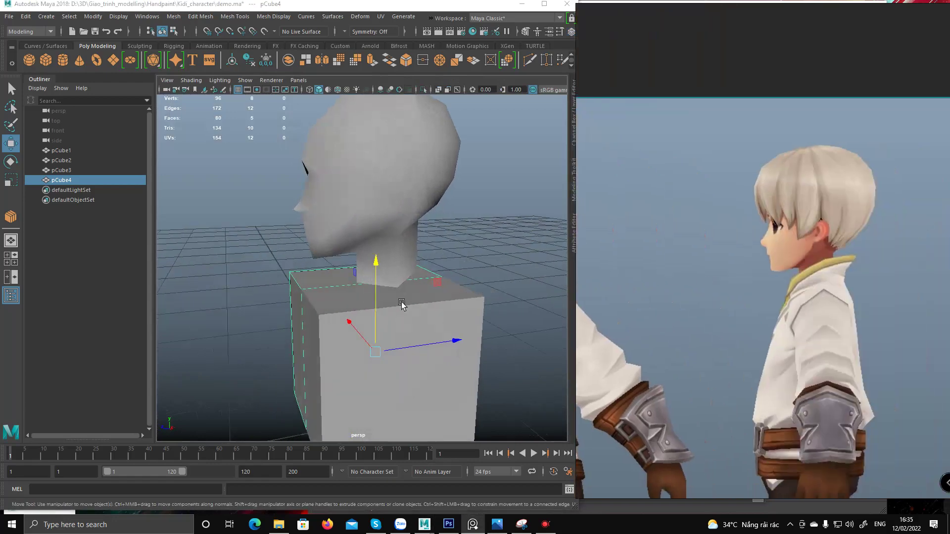
click(521, 524)
click(83, 35)
drag(180, 60, 899, 495)
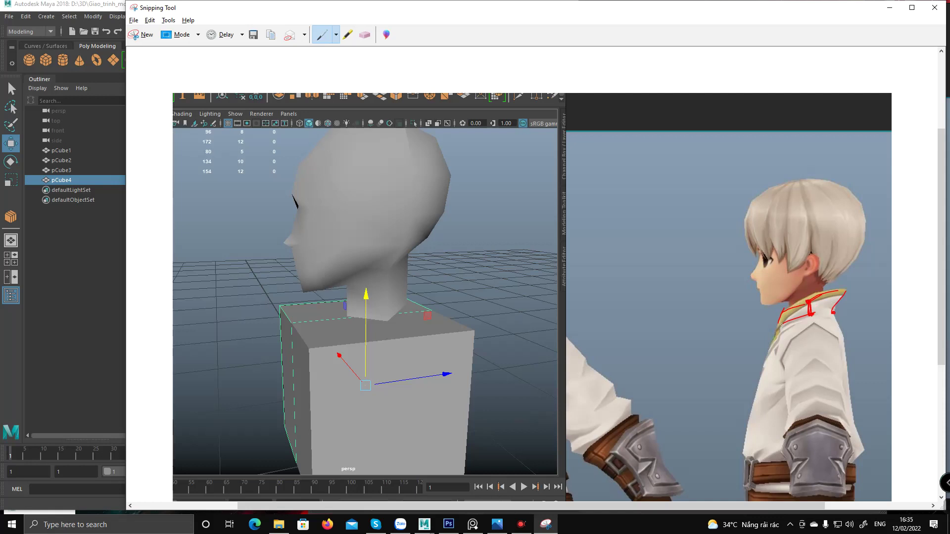
Trace the reference's chest line from collar to belt in red, and erase the strokes around the collar.
drag(751, 410, 744, 457)
mouse_move(784, 325)
mouse_down()
mouse_move(834, 313)
mouse_move(839, 350)
mouse_up()
click(365, 35)
mouse_move(805, 296)
mouse_down()
mouse_move(834, 299)
mouse_move(822, 307)
mouse_move(834, 314)
mouse_up()
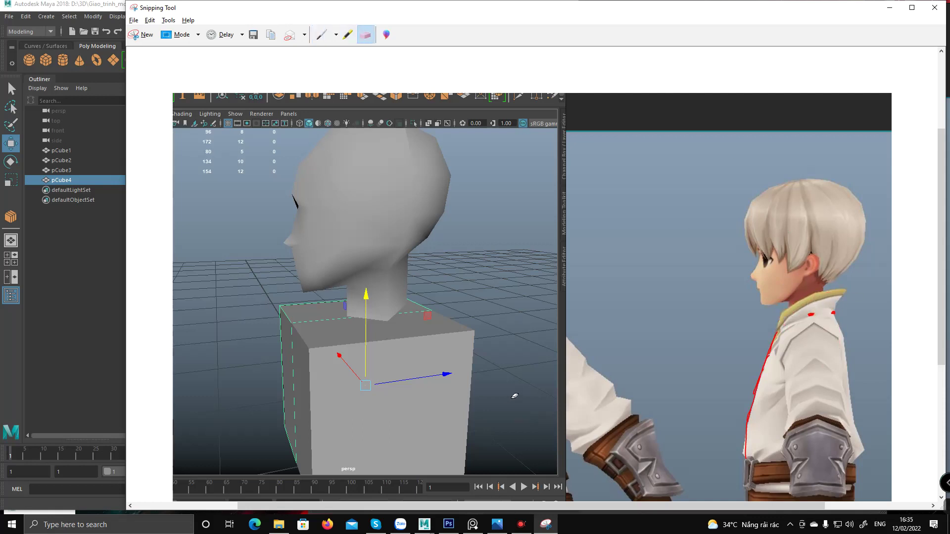
Trace the shoulder line from the top of the shoulder to the chest front in red on the side reference.
click(322, 35)
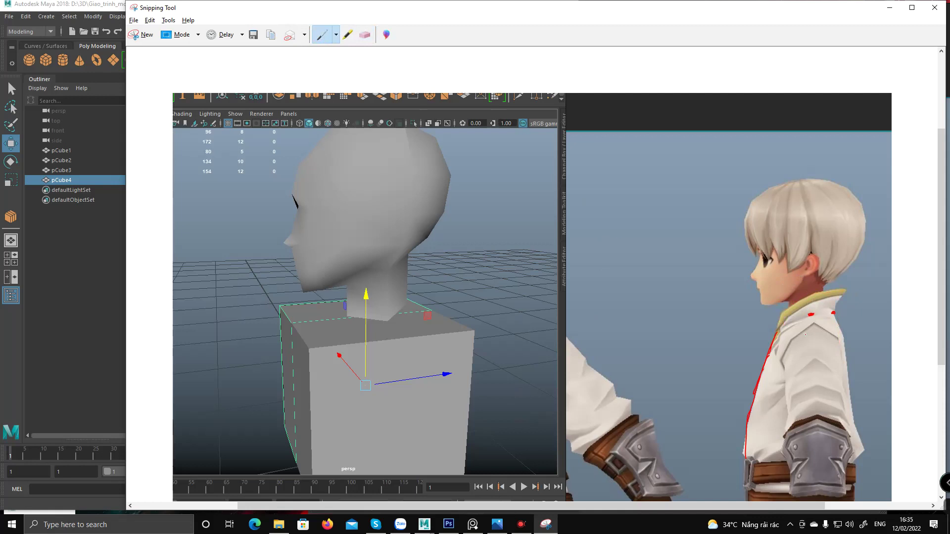
drag(812, 315, 772, 329)
click(95, 319)
Insert a vertical edge loop midway between the torso's front and back, and raise its top edge slightly.
alt+drag(379, 267, 382, 286)
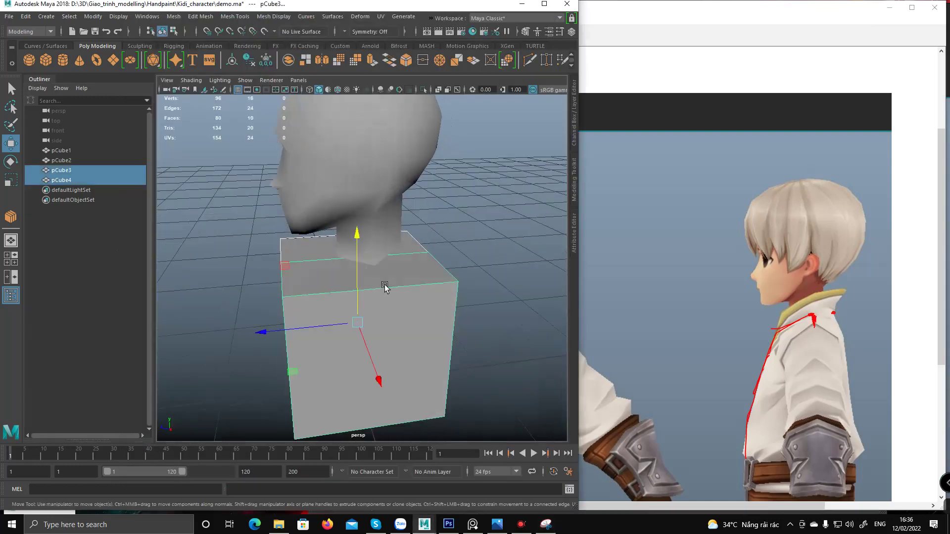
key(F10)
click(382, 289)
shift+right_drag(392, 268, 330, 256)
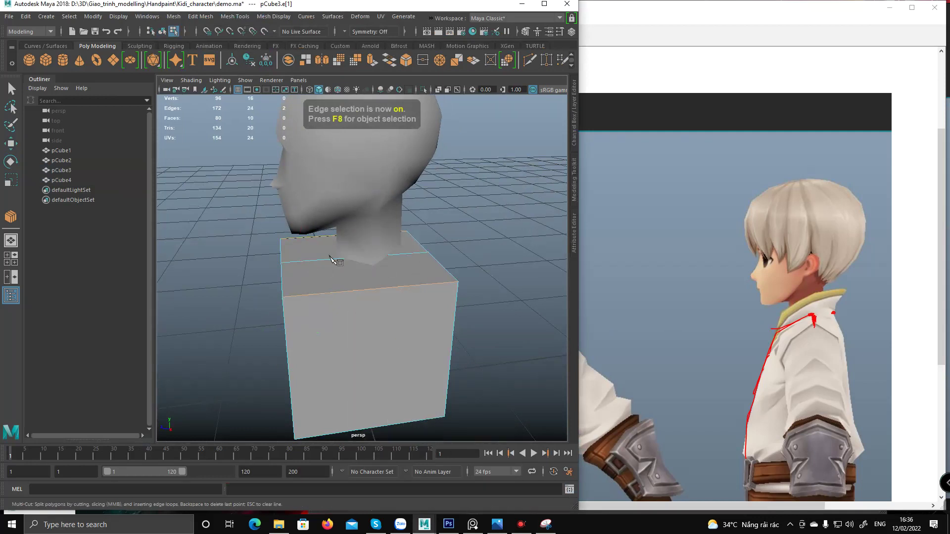
ctrl+click(384, 290)
alt+drag(389, 275, 381, 228)
key(w)
click(376, 272)
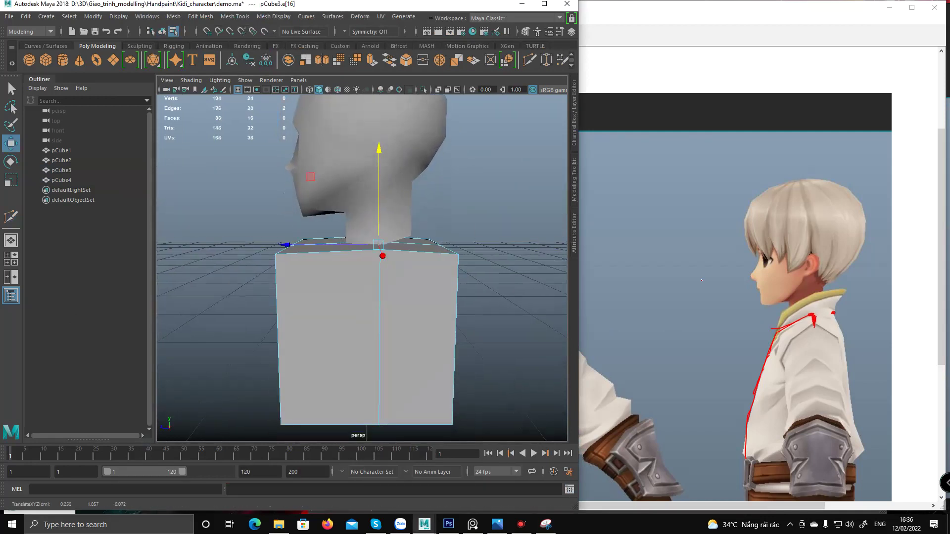
Move the torso's front and back top edges inward and down to slope the shoulders like the side reference.
alt+drag(290, 250, 303, 258)
click(281, 253)
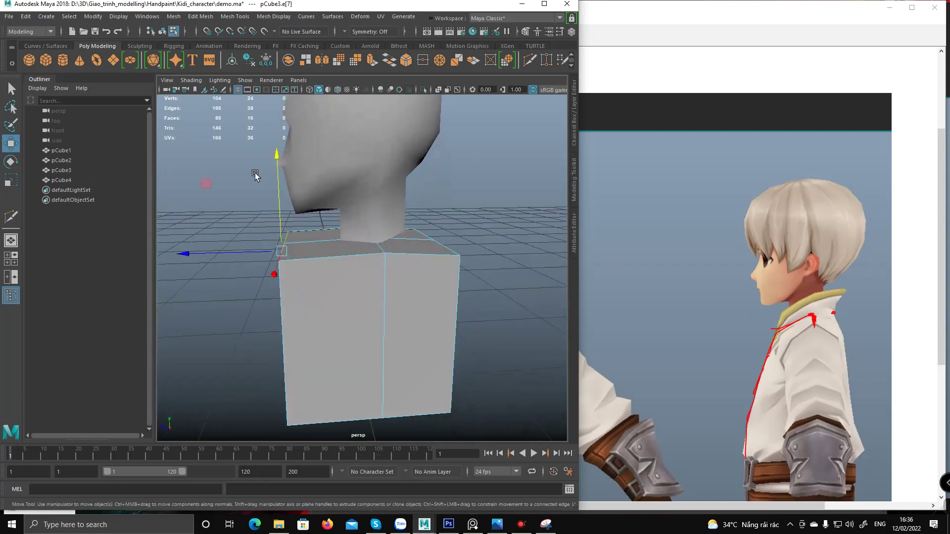
alt+drag(255, 171, 211, 180)
middle_drag(211, 180, 233, 207)
drag(232, 205, 233, 212)
alt+drag(394, 240, 413, 203)
click(426, 238)
drag(369, 176, 343, 229)
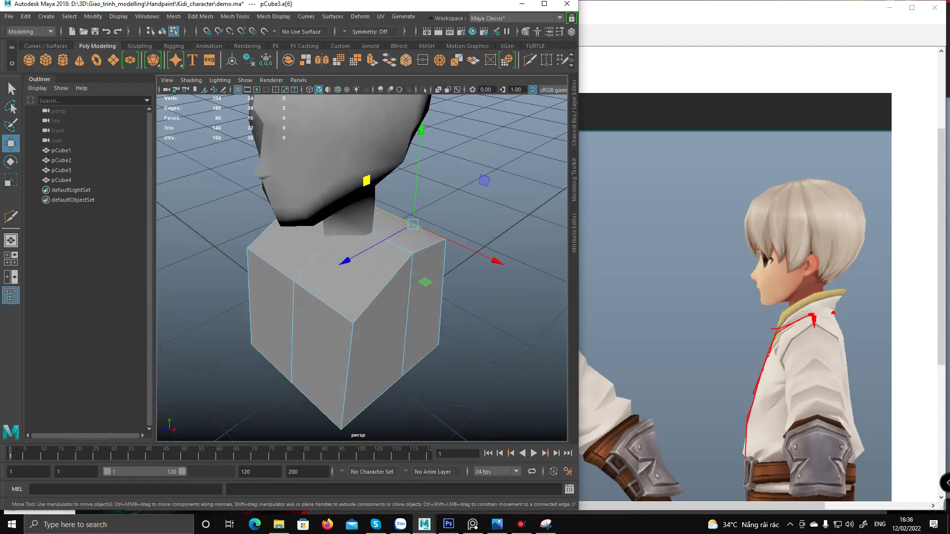
mouse_move(342, 256)
alt+mouse_down()
mouse_move(335, 248)
mouse_move(346, 246)
alt+mouse_up()
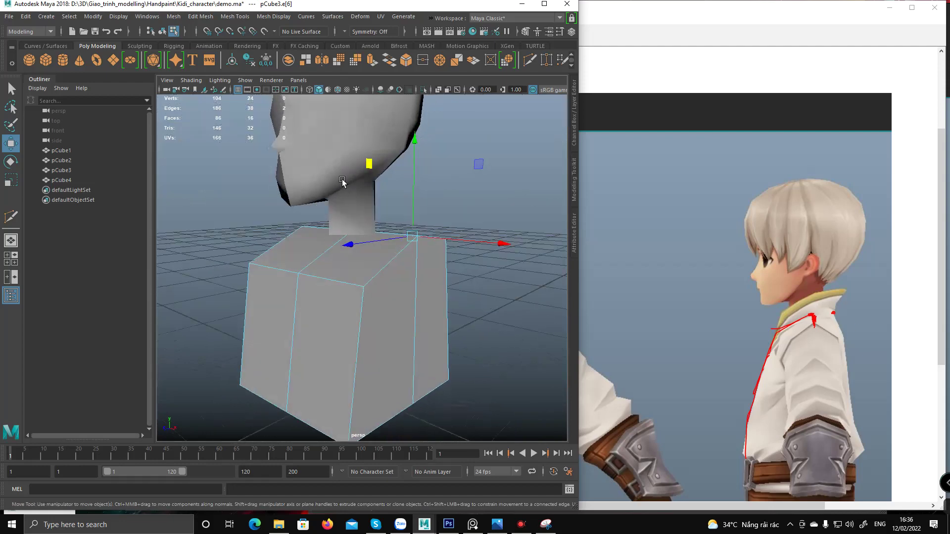
mouse_move(348, 295)
alt+mouse_down()
mouse_move(363, 267)
mouse_move(347, 291)
mouse_move(349, 279)
alt+mouse_up()
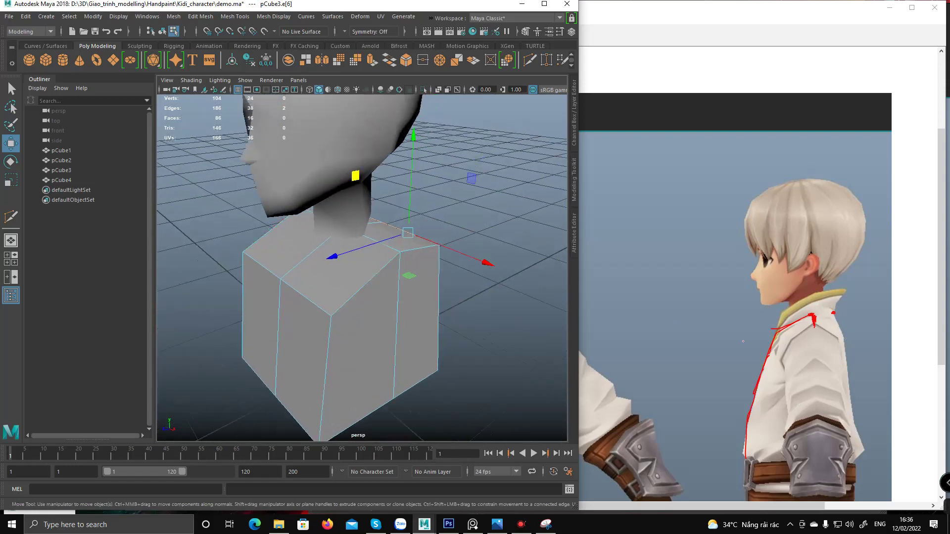
Outline the diamond-shaped armhole and its surrounding shoulder lines in red on the side reference.
click(743, 342)
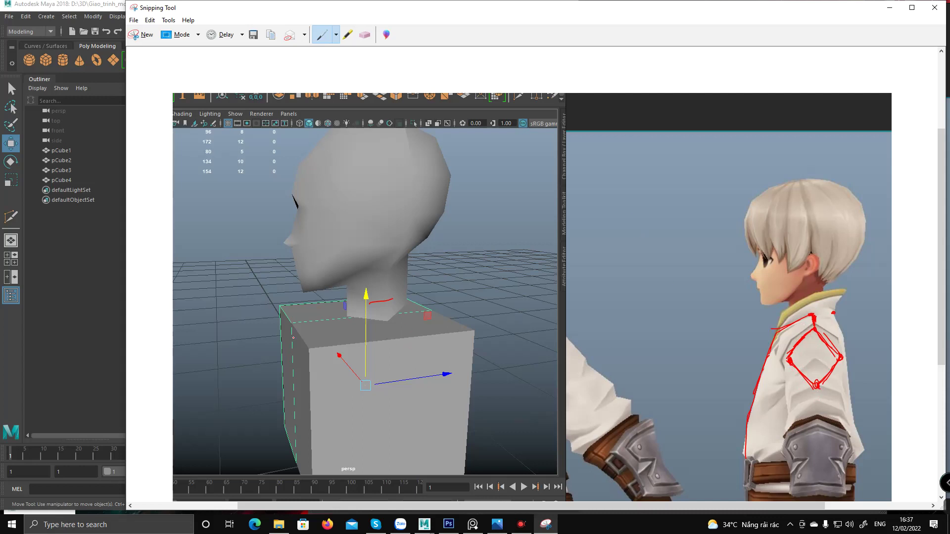
click(102, 325)
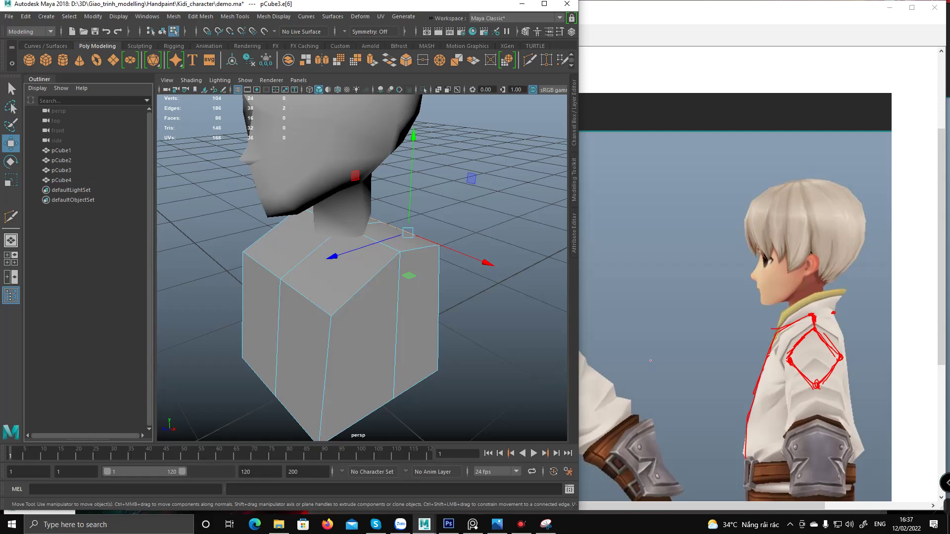
alt+drag(340, 305, 322, 268)
key(q)
key(F9)
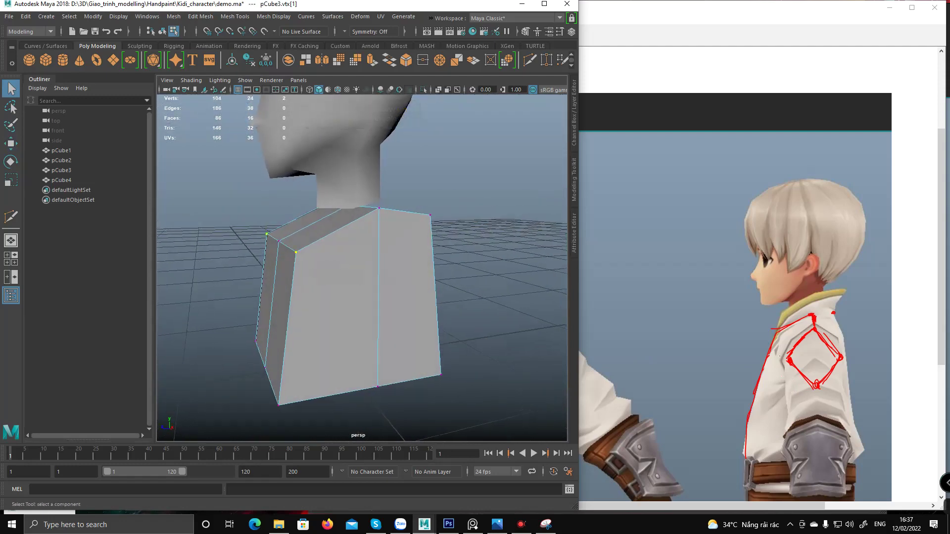
click(808, 318)
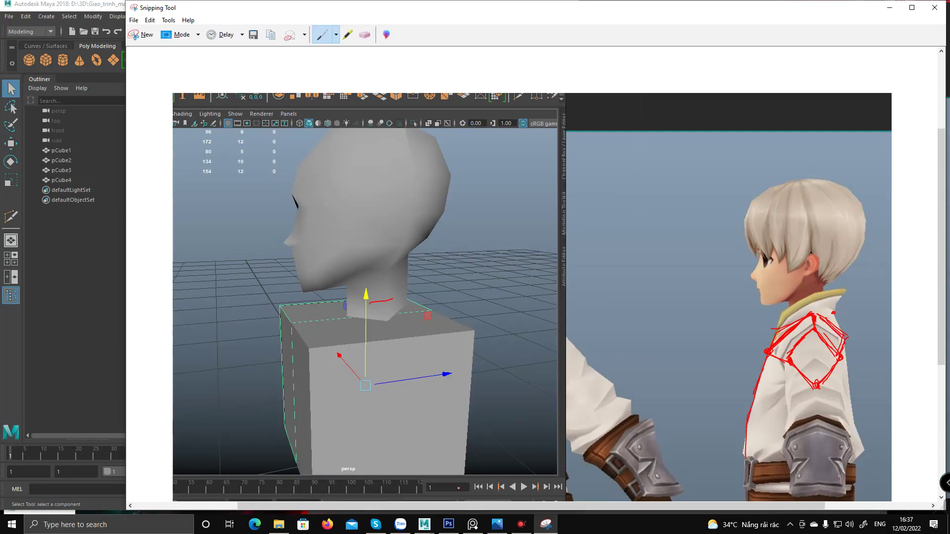
click(96, 345)
Move the torso's upper outer front and back corner points inward to narrow the armhole area.
alt+drag(329, 282, 287, 253)
key(w)
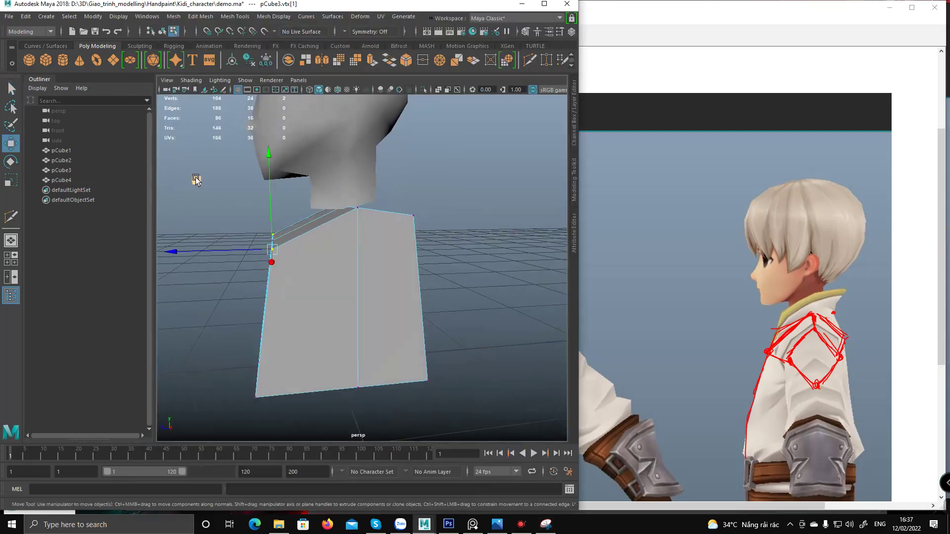
middle_drag(196, 181, 250, 193)
click(412, 217)
alt+drag(447, 218, 423, 223)
drag(343, 152, 370, 255)
Cut a V across the torso's side from the front upper corner through the middle edge to the back corner.
shift+right_drag(360, 240, 346, 302)
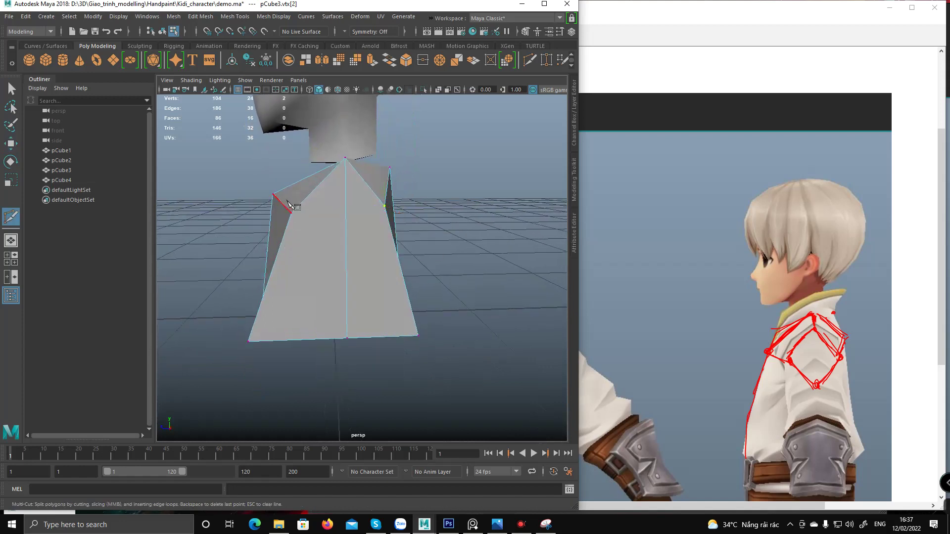
click(291, 214)
click(346, 252)
click(385, 206)
right_click(384, 208)
key(q)
Delete the two side faces enclosed above the V-shaped cut to open the armhole.
alt+middle_drag(372, 211, 369, 282)
alt+drag(369, 282, 409, 265)
key(F11)
click(393, 293)
shift+click(389, 291)
key(Delete)
Select the outer shoulder point at the top of the armhole with the Move tool.
alt+middle_drag(409, 265, 427, 210)
alt+drag(427, 259, 411, 208)
key(F9)
click(395, 202)
key(w)
alt+drag(401, 171, 402, 189)
alt+middle_drag(394, 223, 408, 254)
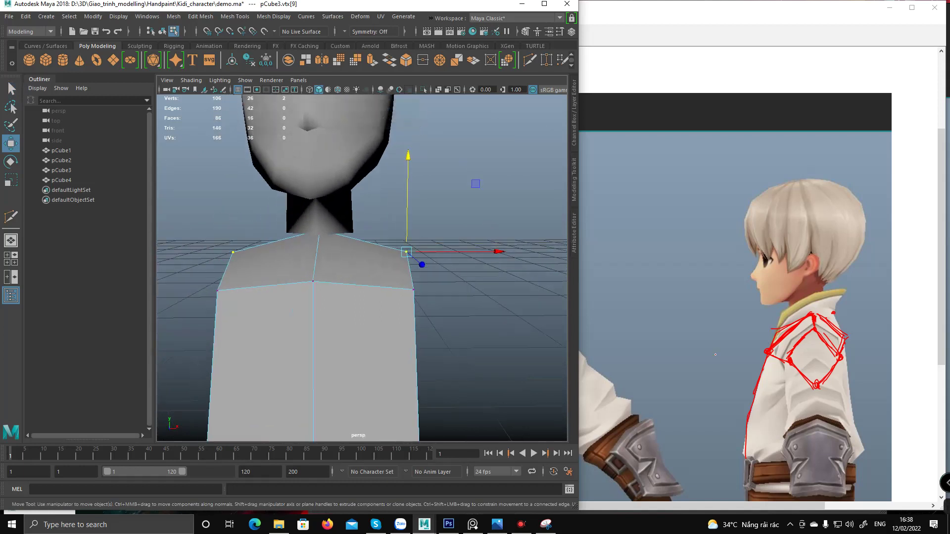
Capture the front reference in a new Snipping Tool image and trace its collar and shoulder lines in red.
click(696, 326)
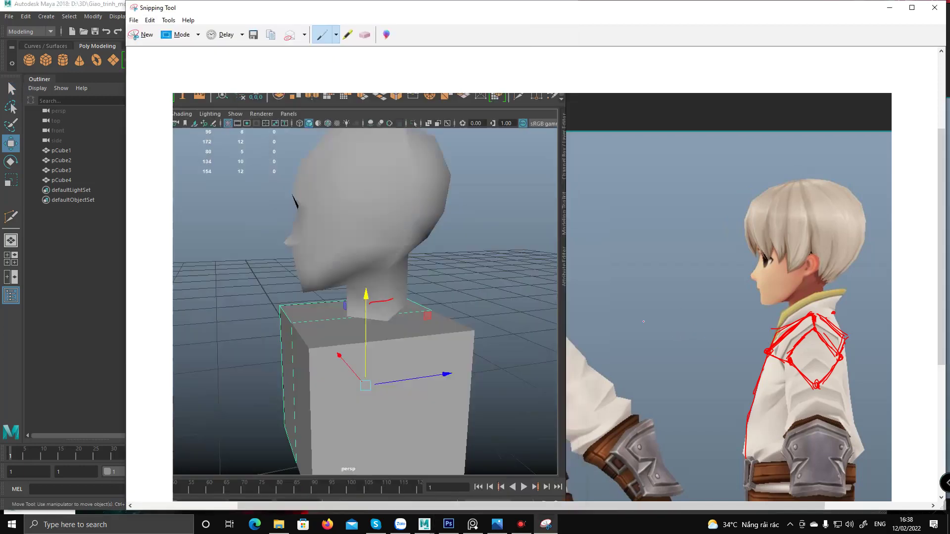
click(889, 9)
mouse_move(710, 303)
middle_down()
mouse_move(831, 311)
mouse_move(720, 300)
middle_up()
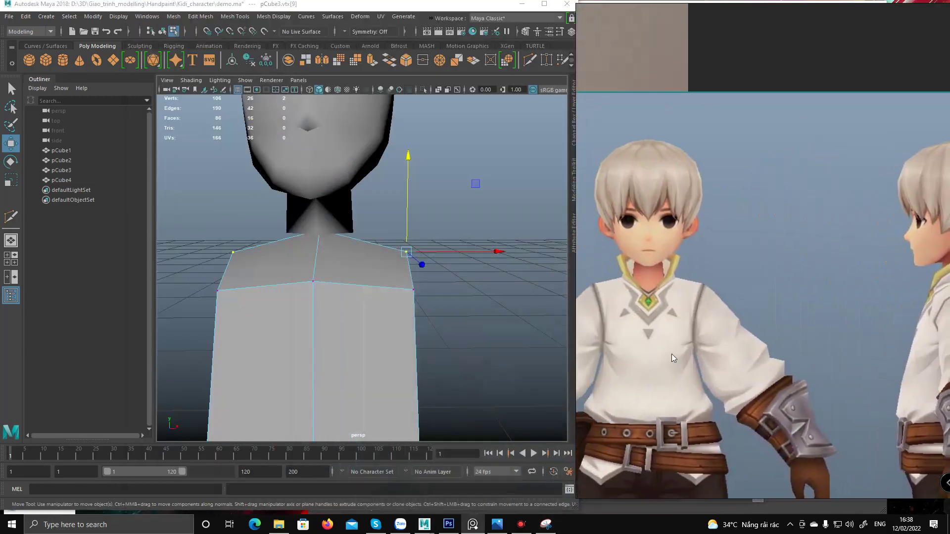
click(546, 524)
click(143, 34)
drag(574, 132, 878, 486)
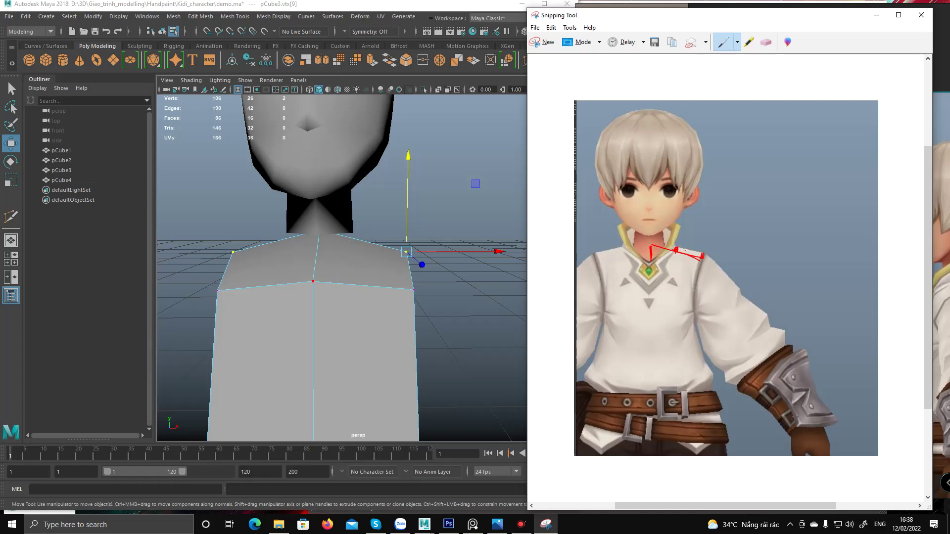
Try to insert an edge loop between the torso's centre line and its outer shoulder.
alt+drag(355, 223, 356, 275)
shift+right_drag(346, 275, 303, 301)
ctrl+click(352, 267)
mouse_move(406, 251)
alt+mouse_down()
mouse_move(387, 232)
mouse_move(310, 282)
mouse_move(293, 264)
mouse_move(388, 250)
alt+mouse_up()
key(w)
click(354, 258)
alt+drag(408, 329, 355, 274)
key(ctrl+z)
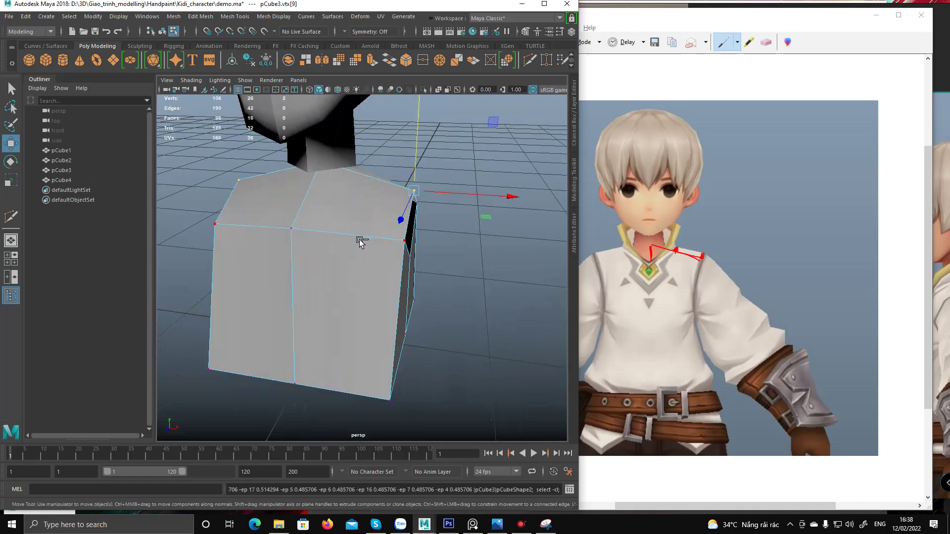
Cut the shoulder's front and back faces from a point on the shoulder edge to the centre and armhole corners.
alt+drag(361, 238, 376, 260)
shift+right_drag(378, 245, 325, 239)
click(328, 272)
click(392, 222)
click(433, 281)
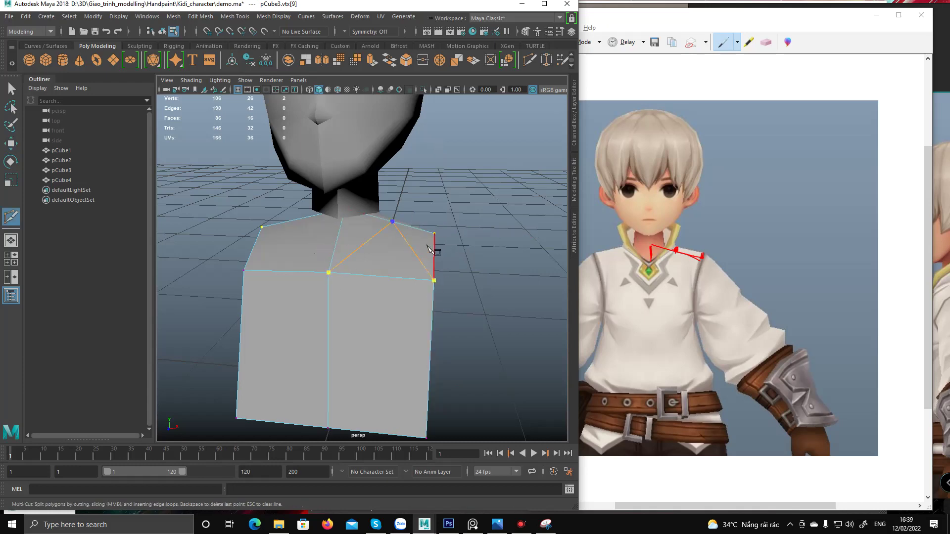
right_click(423, 253)
alt+drag(413, 281, 415, 183)
click(349, 266)
click(409, 224)
key(Return)
Move the new shoulder-edge point close to the neck base and adjust the outer shoulder point.
key(w)
click(375, 228)
mouse_move(400, 214)
alt+mouse_down()
mouse_move(409, 220)
mouse_move(402, 217)
alt+mouse_up()
alt+middle_drag(409, 244, 405, 216)
alt+drag(404, 217, 435, 239)
alt+middle_drag(421, 256, 404, 230)
click(418, 233)
alt+drag(476, 197, 497, 160)
Delete the faces on the underside of the torso to leave the waist open.
alt+drag(456, 250, 348, 262)
key(q)
key(F11)
click(363, 336)
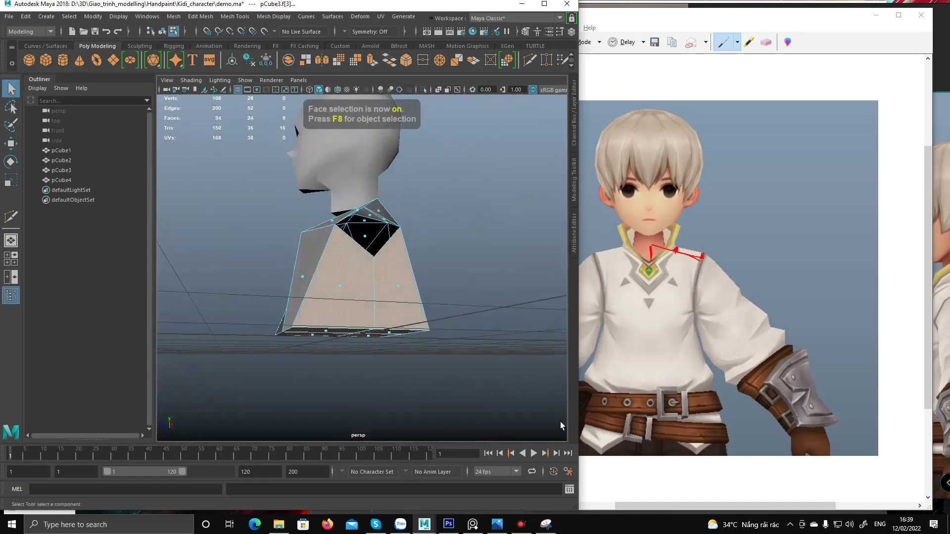
alt+drag(362, 336, 346, 340)
drag(241, 316, 551, 418)
key(Delete)
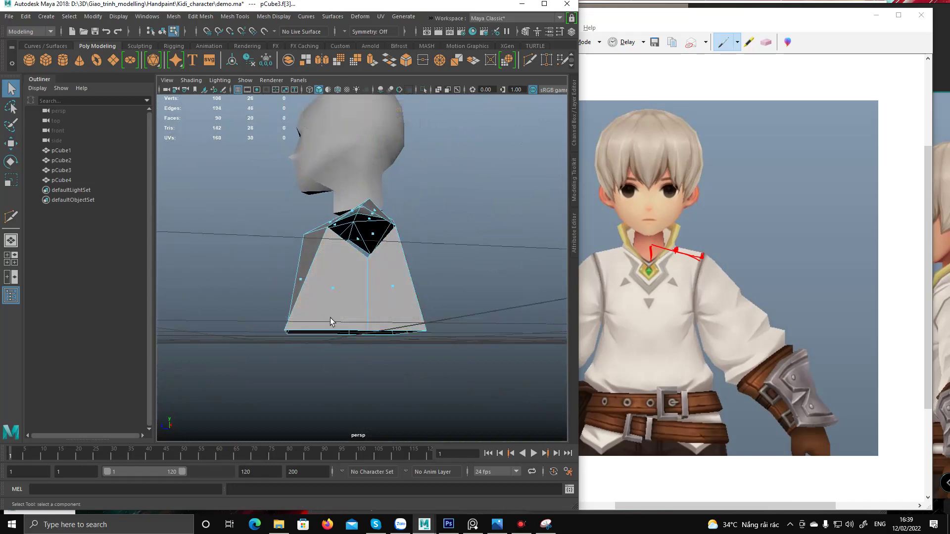
alt+drag(330, 274, 405, 302)
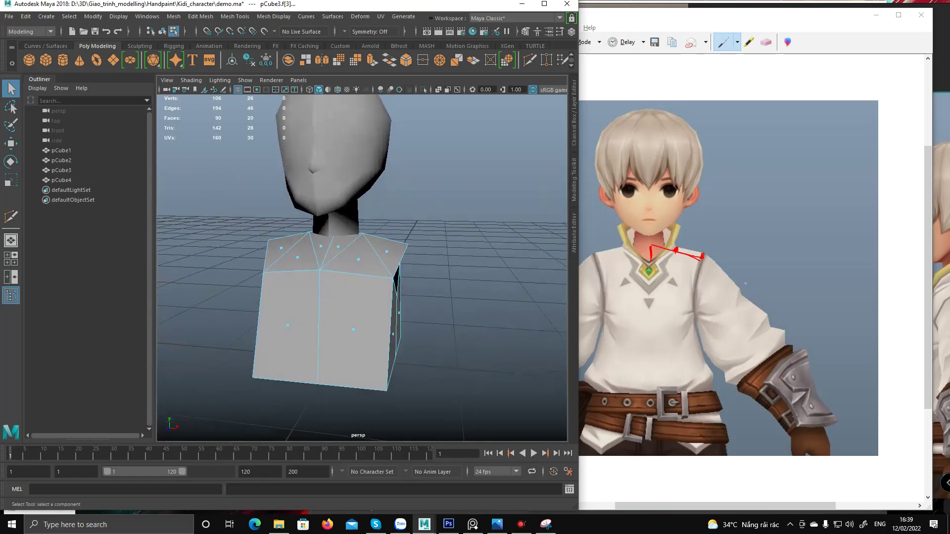
Redraw the shoulder line on the front reference in red, and outline the collar triangle and upper chest panel.
click(677, 247)
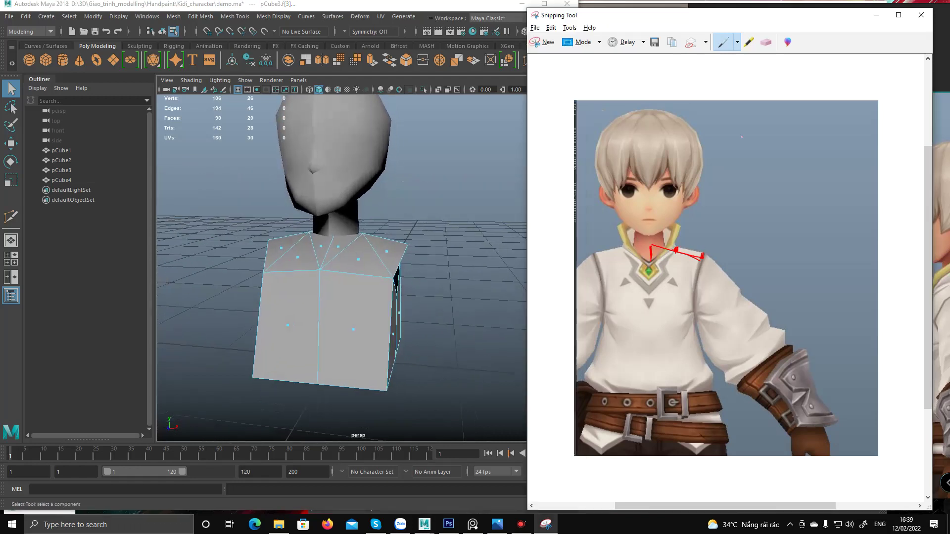
click(765, 41)
click(698, 253)
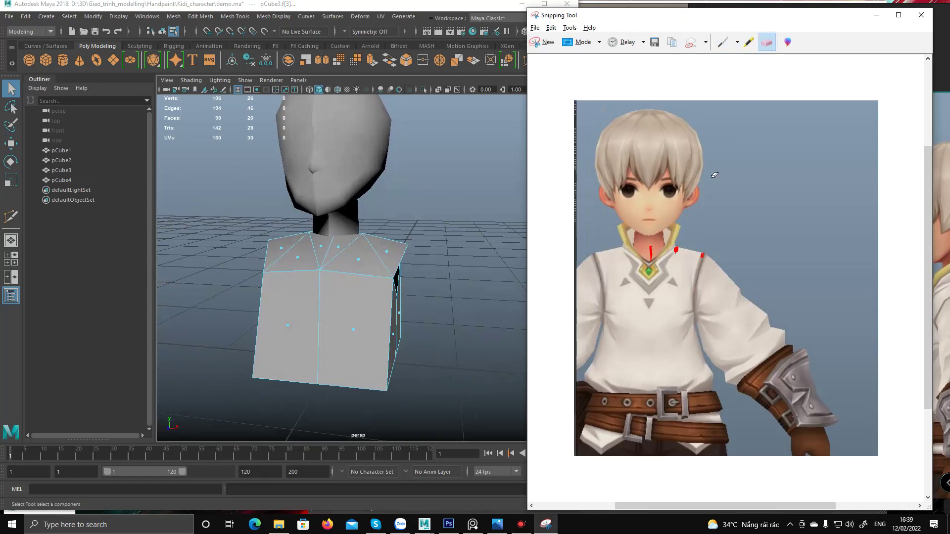
click(724, 42)
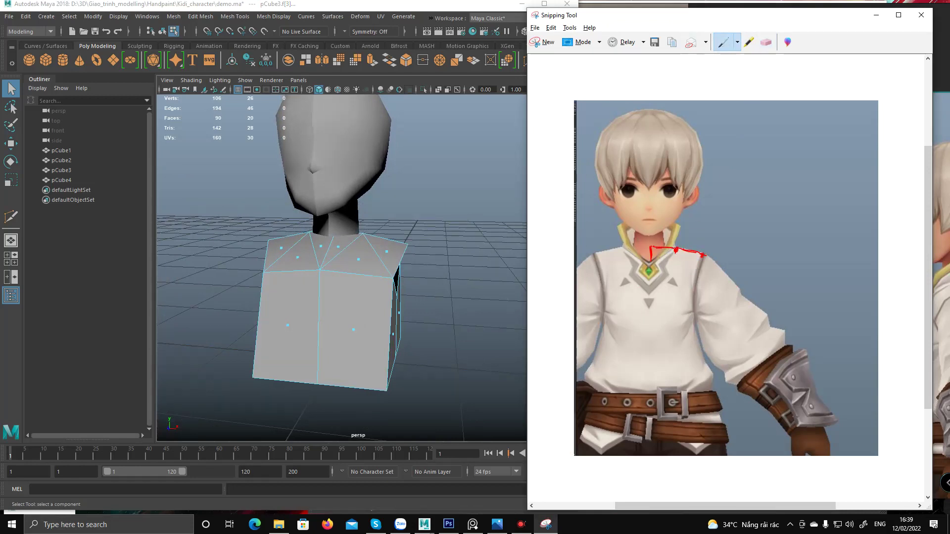
alt+drag(372, 225, 391, 222)
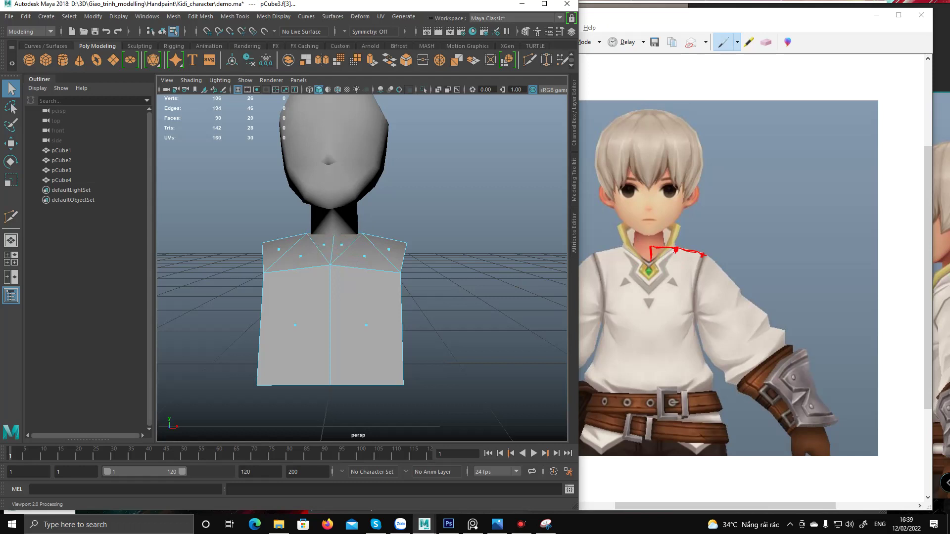
click(668, 255)
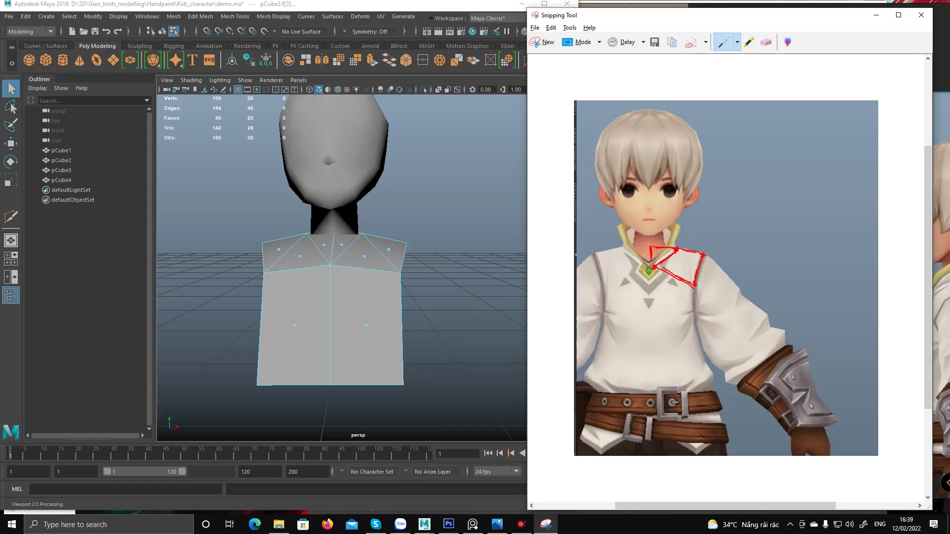
click(381, 253)
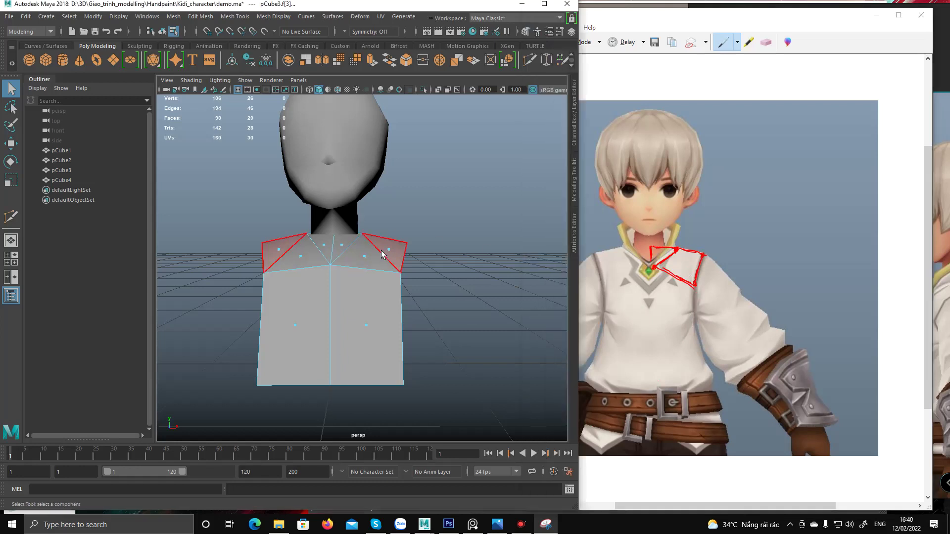
Delete the diagonal edge between the neck-side shoulder point and the front armhole corner.
click(381, 255)
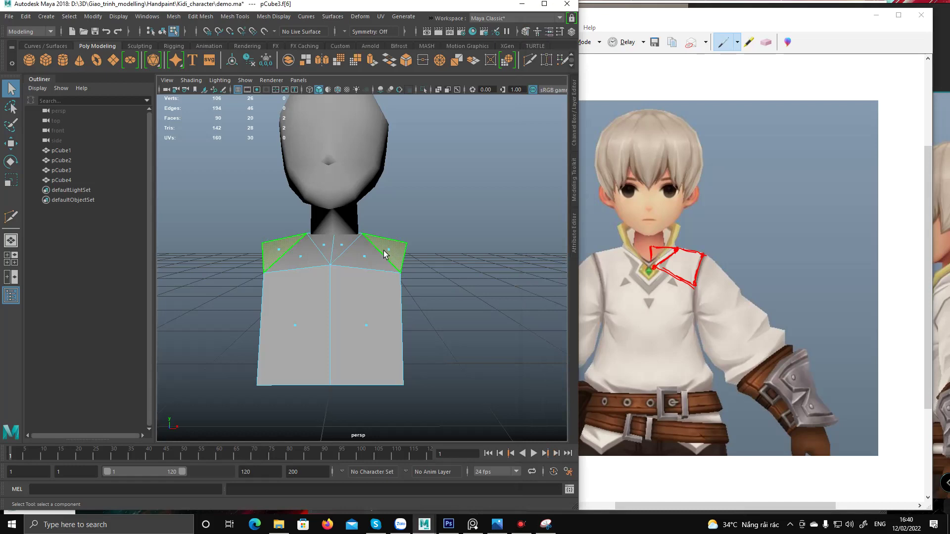
key(F10)
click(400, 271)
key(Delete)
alt+drag(400, 227, 382, 259)
alt+middle_drag(382, 259, 373, 242)
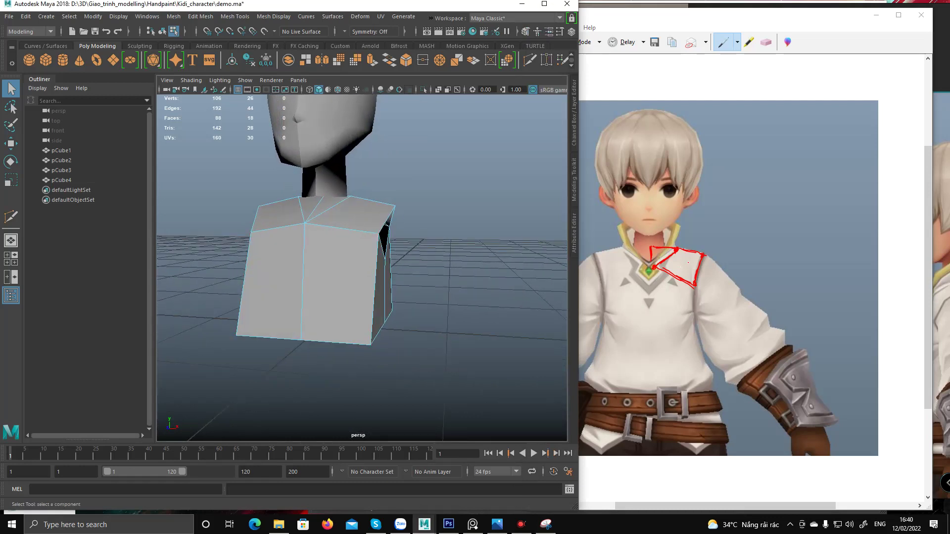
Extend the red armhole line down the side of the front reference and delete the torso's front corner edge below the armhole.
click(697, 319)
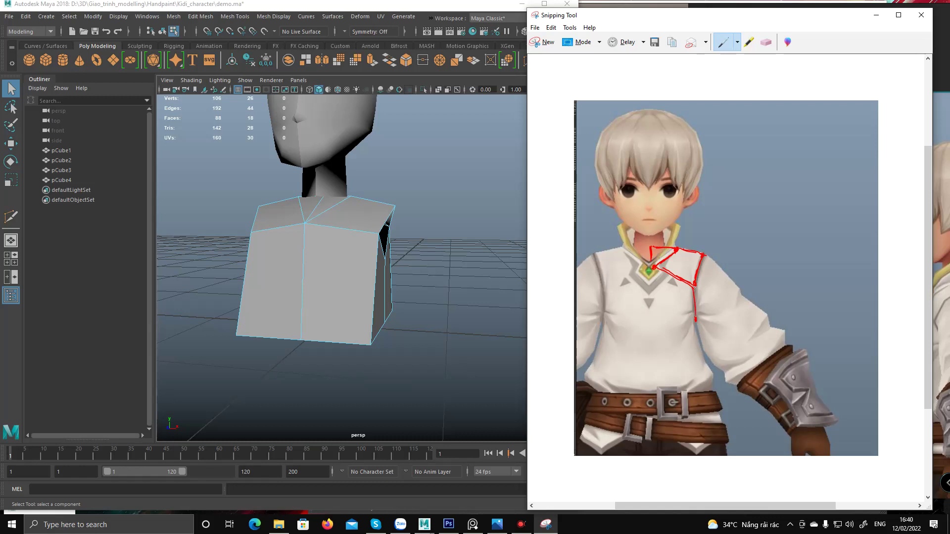
alt+drag(379, 268, 387, 273)
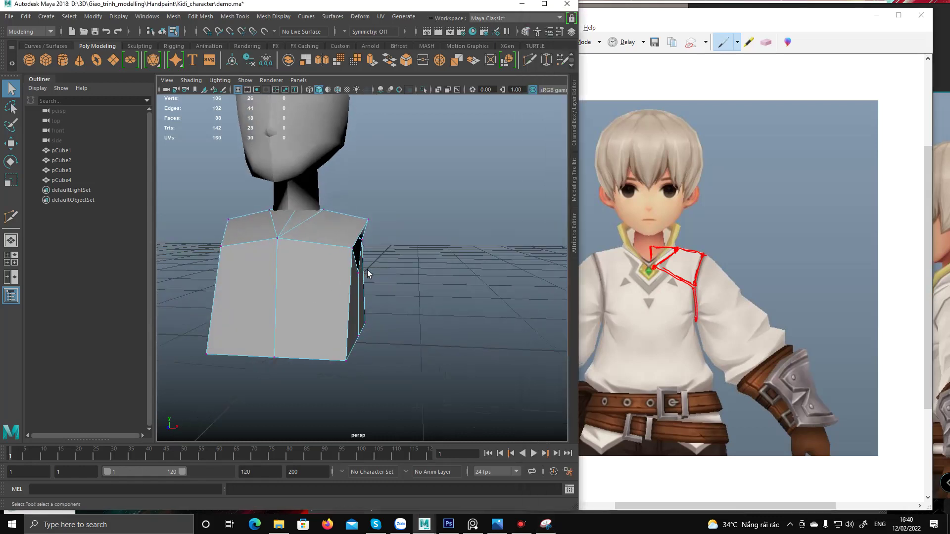
right_drag(367, 269, 357, 271)
alt+drag(384, 266, 349, 280)
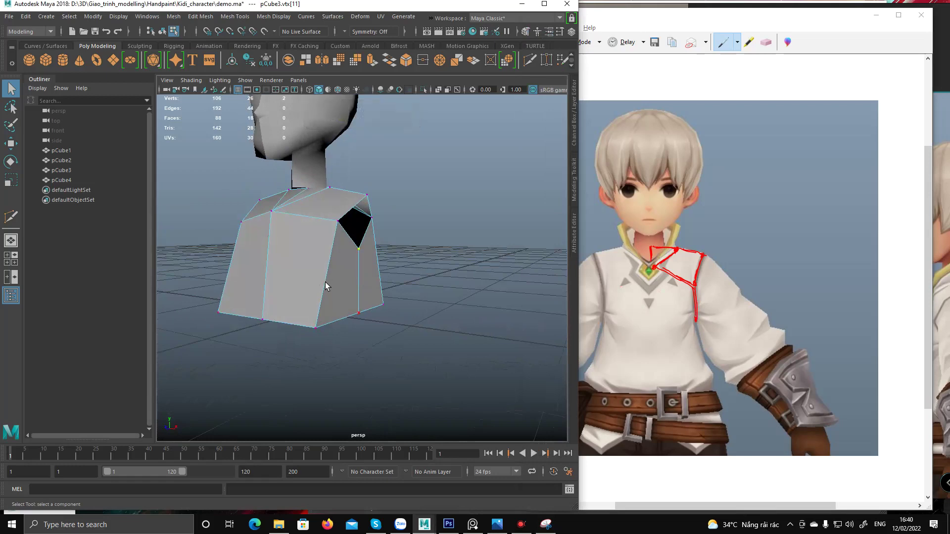
right_drag(326, 286, 328, 272)
click(330, 274)
mouse_move(357, 276)
alt+mouse_down()
mouse_move(354, 258)
mouse_move(356, 291)
alt+mouse_up()
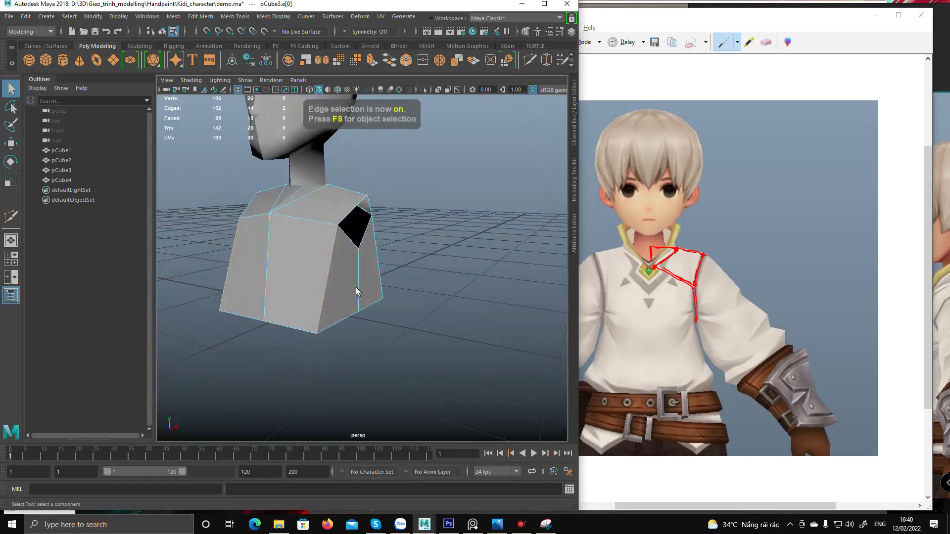
key(ctrl+Delete)
key(F9)
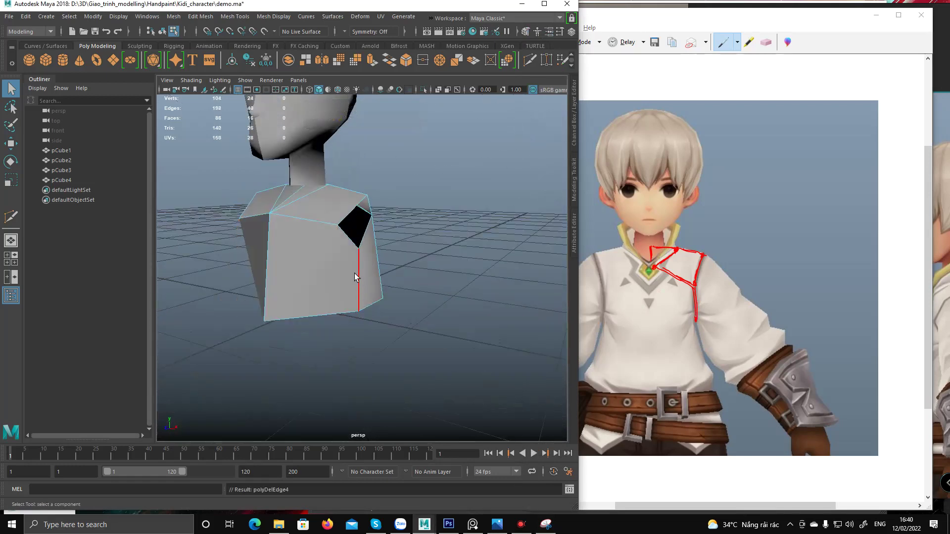
Move the point at the bottom of the armhole down and outward in the front view.
click(356, 251)
alt+drag(356, 251, 389, 272)
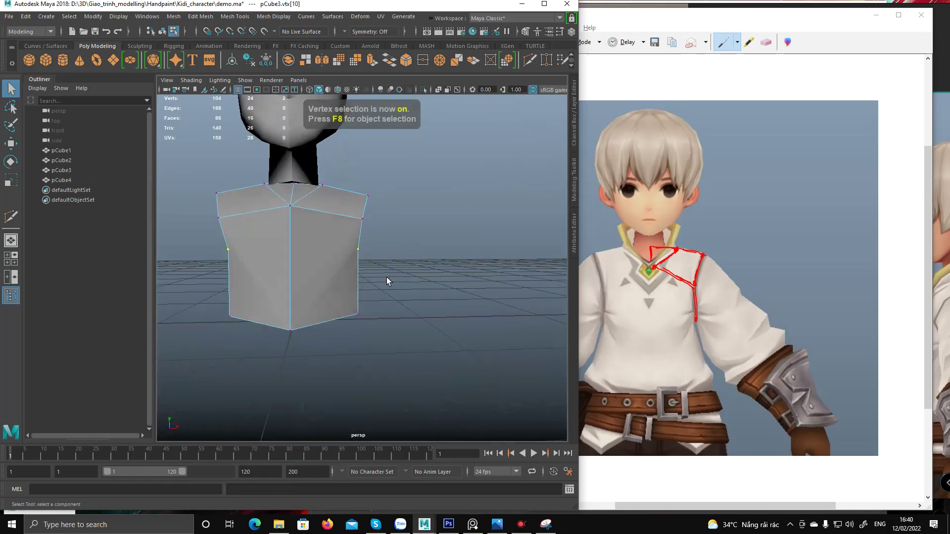
key(space)
key(space)
alt+middle_drag(307, 344, 303, 303)
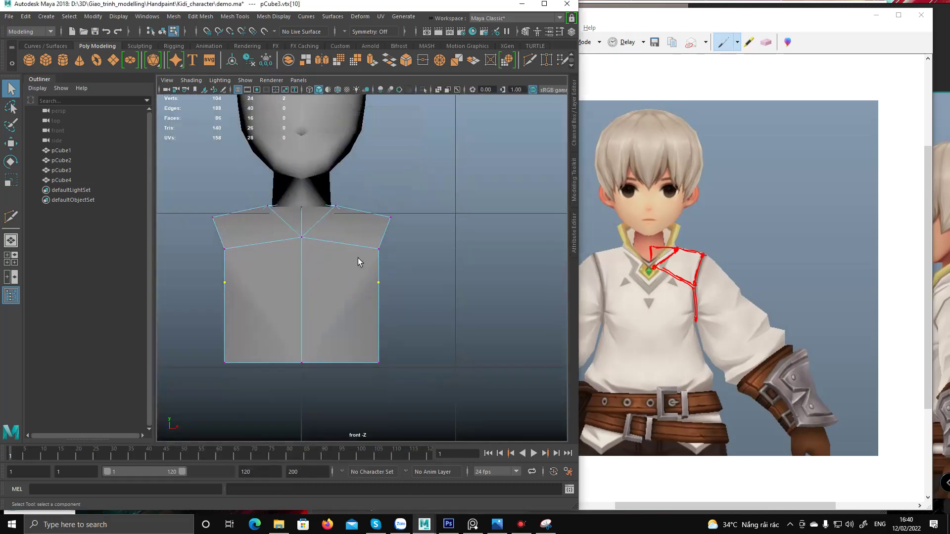
scroll(367, 252, up, 2)
key(w)
alt+middle_drag(375, 253, 367, 276)
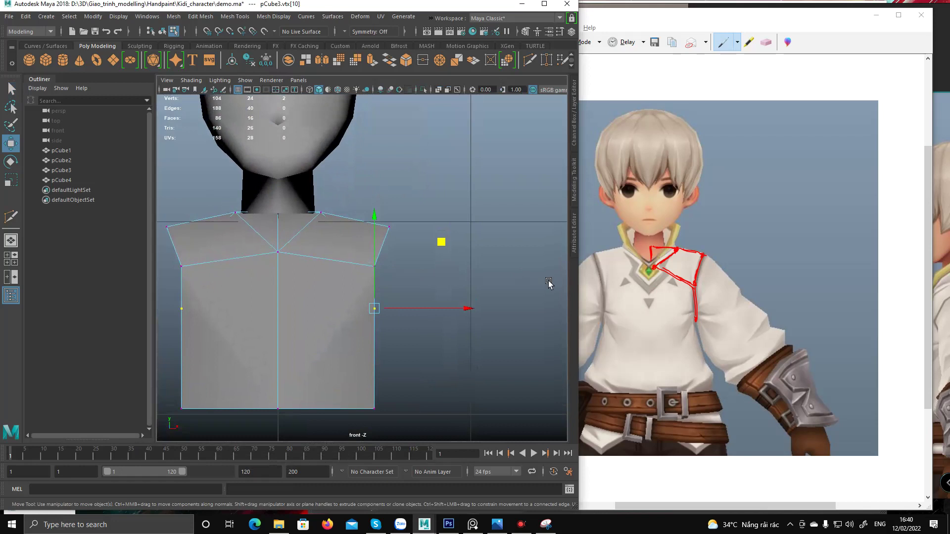
drag(442, 242, 454, 276)
Pull the outer shoulder and armpit points inward, and move the front armhole corner inward and down.
click(387, 224)
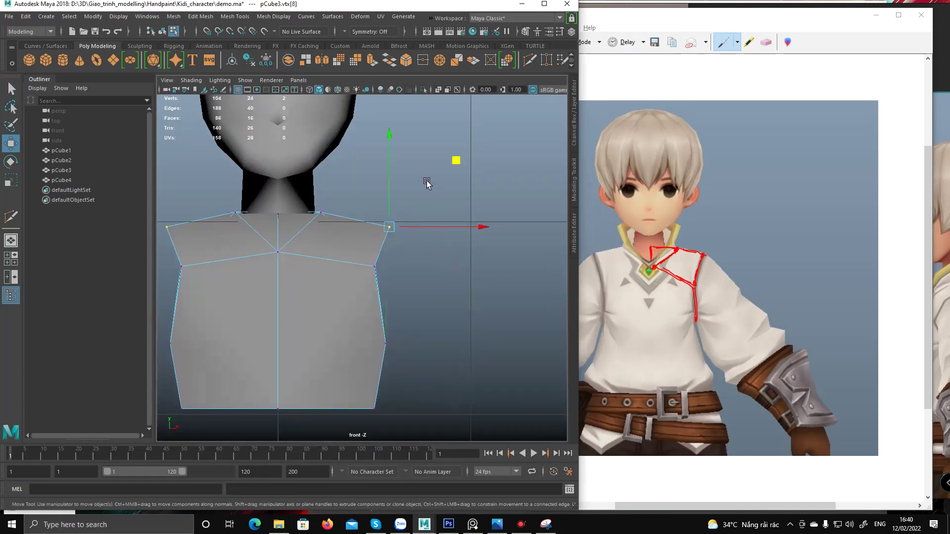
drag(454, 165, 448, 163)
alt+middle_drag(382, 265, 430, 235)
click(451, 212)
drag(479, 164, 469, 178)
click(426, 302)
middle_drag(488, 244, 479, 252)
drag(478, 251, 482, 251)
Cut a new edge with Multi-Cut from the armpit point across the front to the torso's centre line.
alt+middle_drag(380, 283, 371, 342)
click(314, 287)
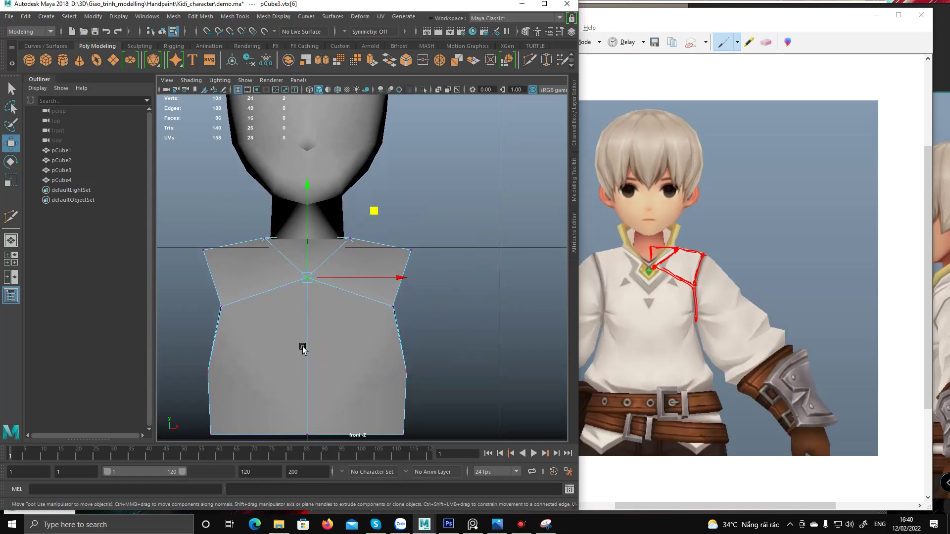
alt+middle_drag(303, 348, 296, 282)
shift+right_drag(327, 309, 282, 308)
key(space)
key(space)
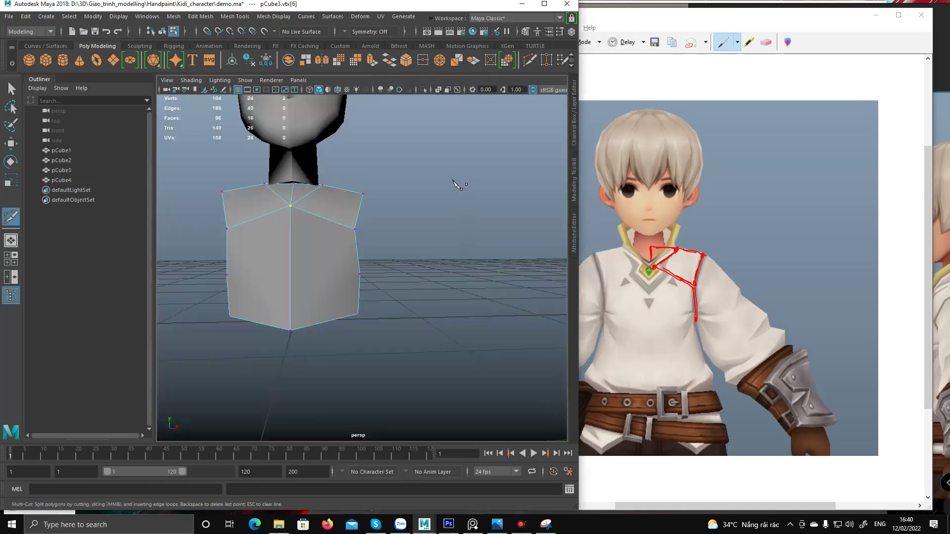
alt+drag(456, 187, 347, 257)
click(360, 272)
click(279, 267)
right_click(307, 250)
Select the rear armhole point and show the torso in the side view.
alt+drag(421, 236, 362, 210)
key(w)
click(388, 226)
mouse_move(376, 177)
alt+mouse_down()
mouse_move(361, 165)
mouse_move(357, 183)
mouse_move(367, 180)
alt+mouse_up()
key(space)
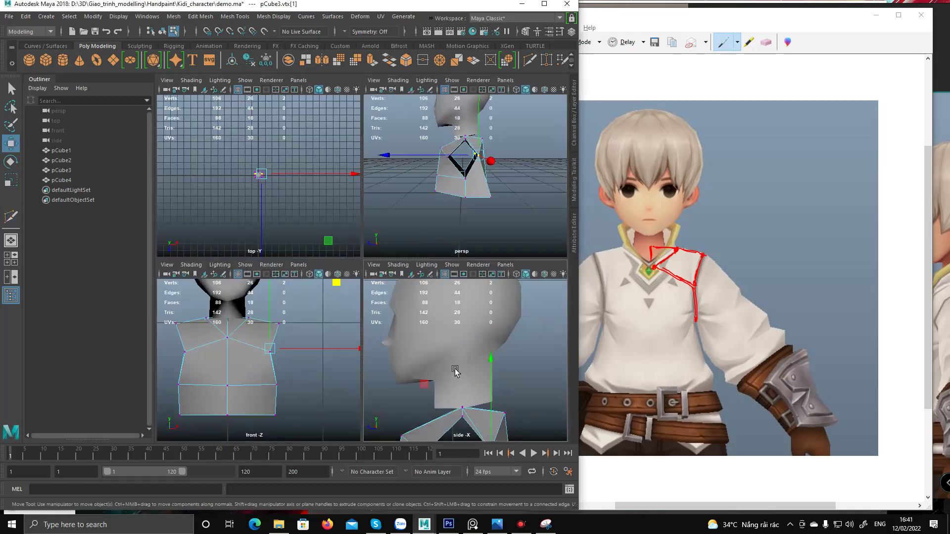
key(space)
scroll(370, 271, down, 5)
scroll(494, 274, up, 5)
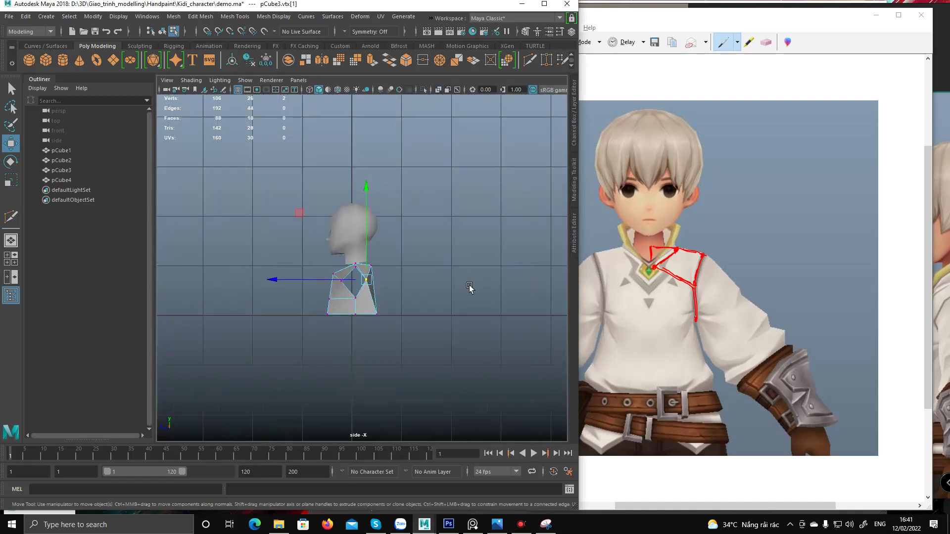
Capture the character's side reference as a new snip and sketch a hexagonal armhole outline in red on the sleeve.
click(615, 289)
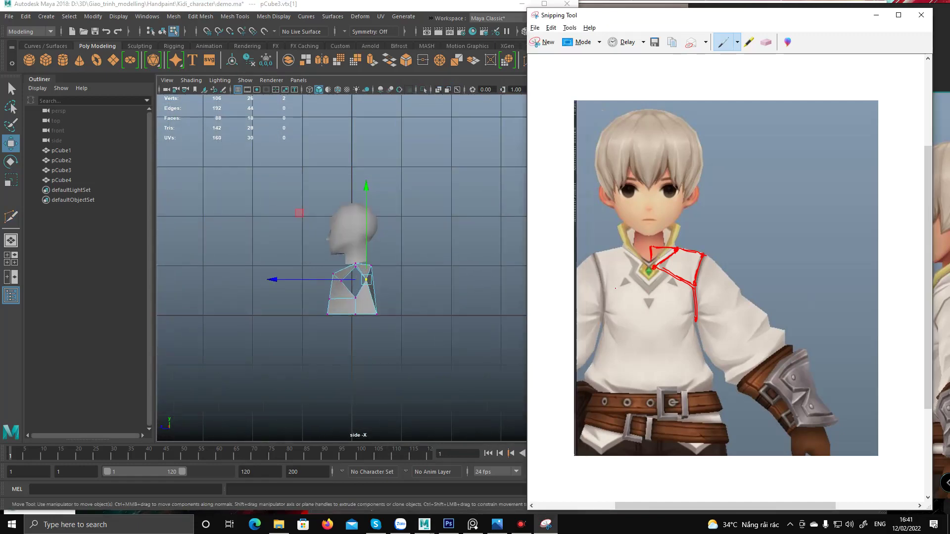
click(876, 20)
middle_drag(838, 290, 728, 306)
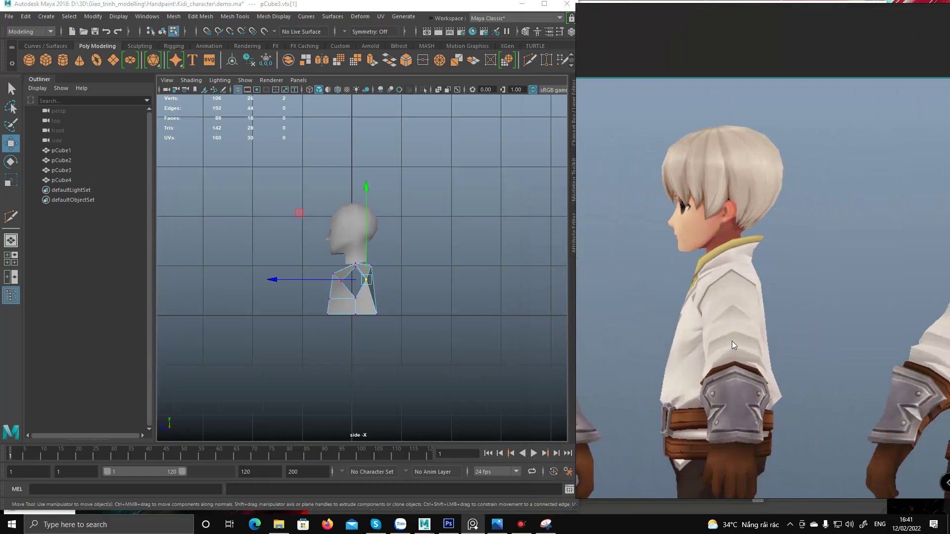
scroll(382, 267, up, 4)
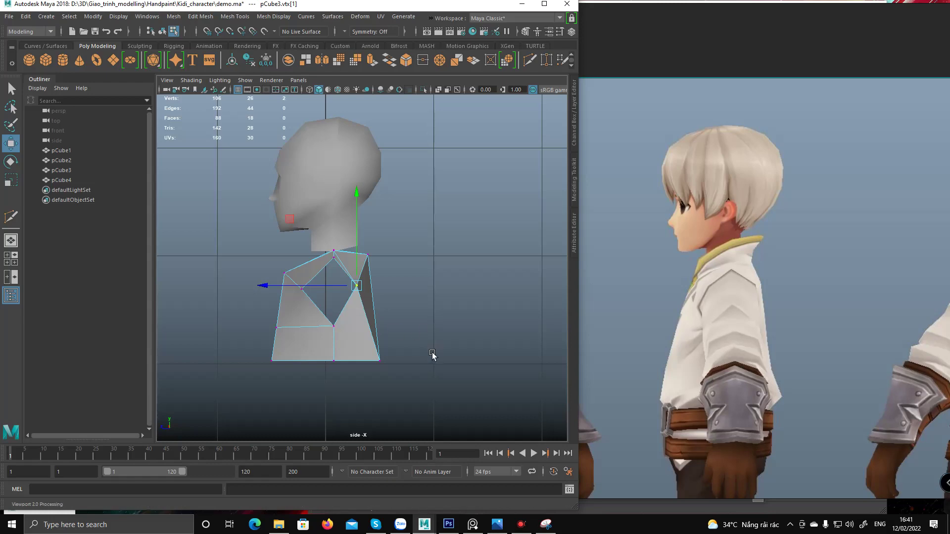
click(546, 524)
click(544, 42)
drag(600, 125, 853, 533)
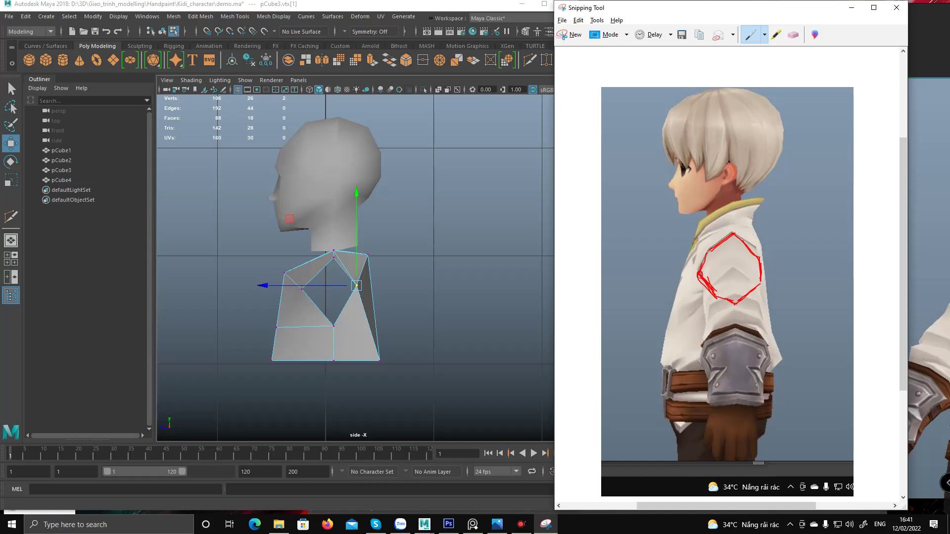
Replace the hexagon on the side reference with a four-point diamond armhole, and mark the surrounding chest, shoulder and back points.
click(790, 36)
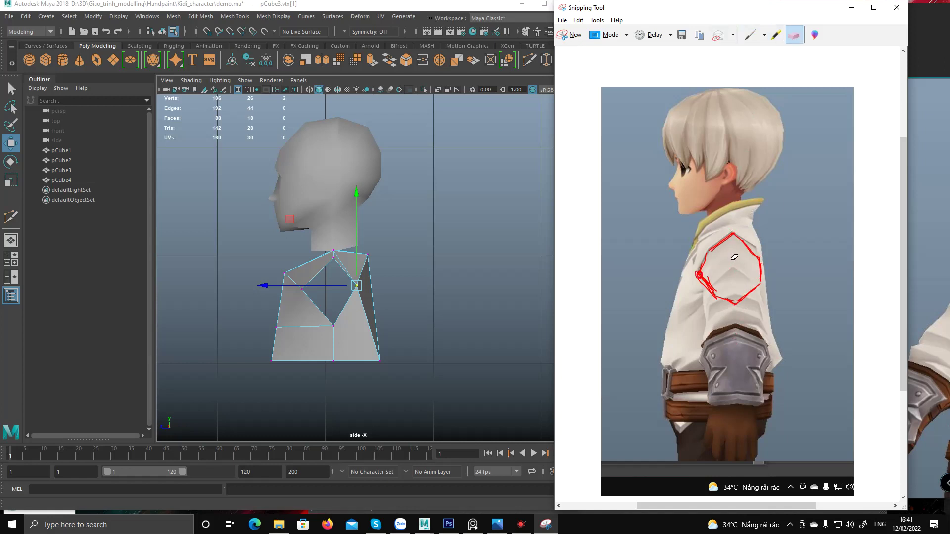
mouse_move(719, 277)
mouse_down()
mouse_move(726, 307)
mouse_move(753, 307)
mouse_move(752, 249)
mouse_move(758, 280)
mouse_up()
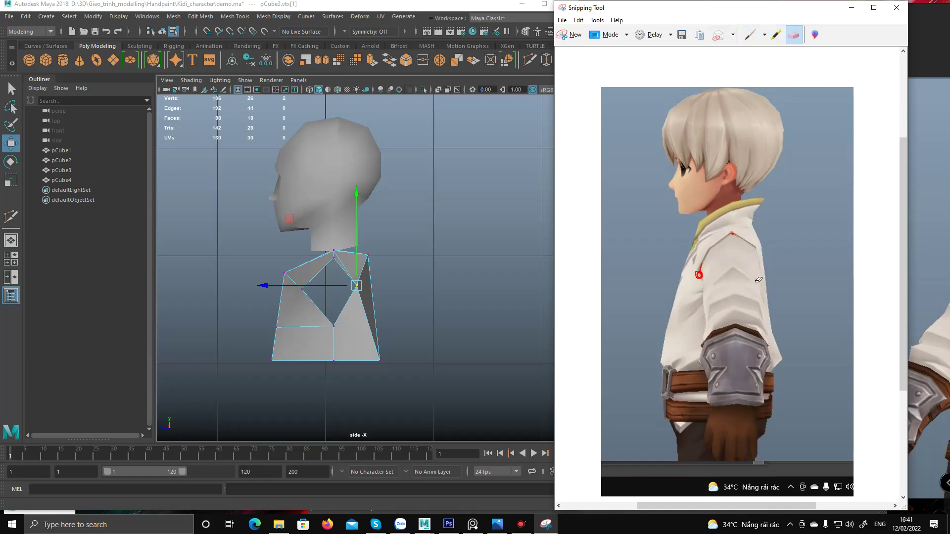
click(750, 34)
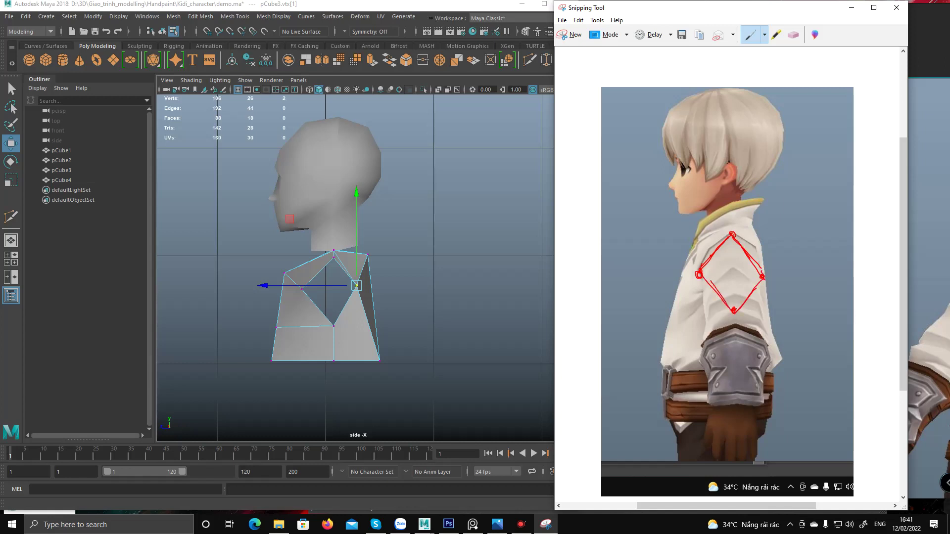
click(333, 251)
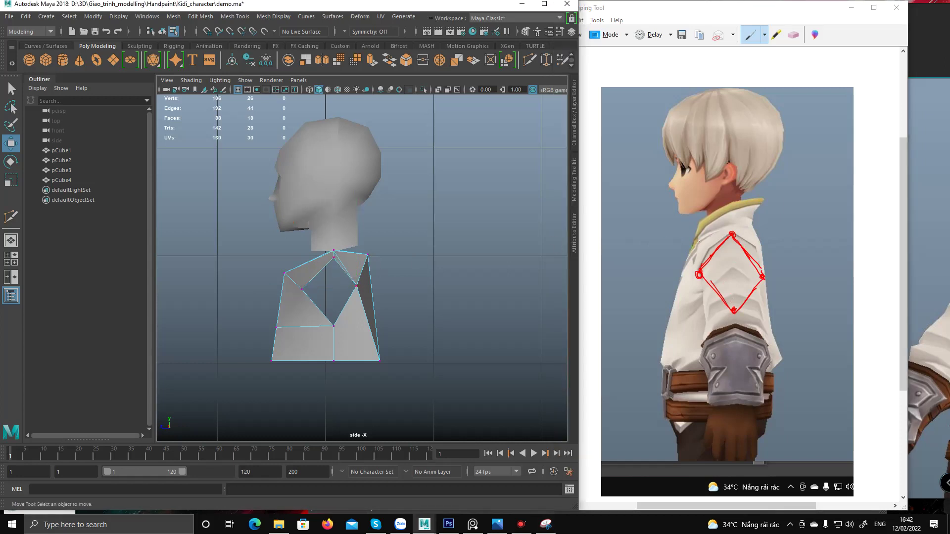
click(728, 221)
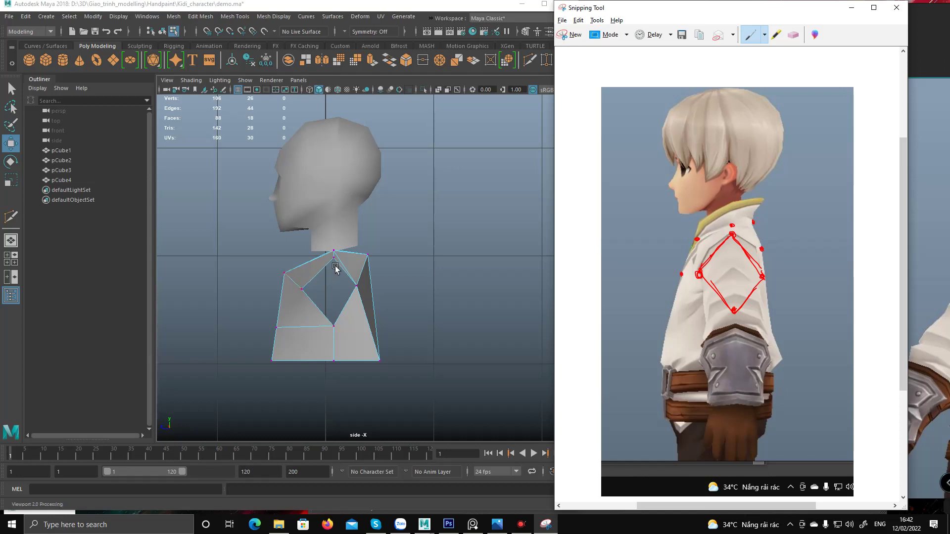
Nudge the nape and rear neck-base points of the head mesh forward.
click(350, 222)
click(359, 207)
drag(298, 143, 296, 146)
drag(375, 250, 315, 247)
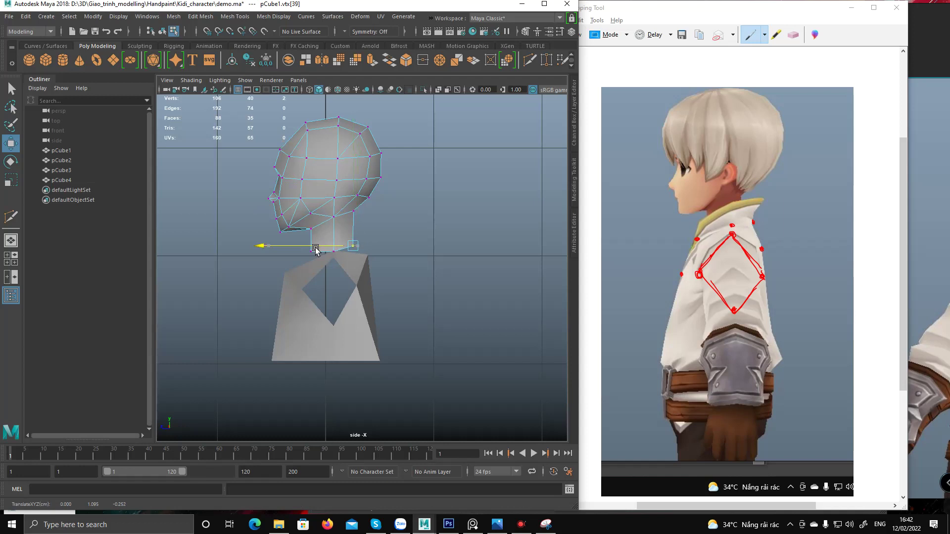
Lower the shoulder points slightly and move the rear armhole point back and down.
click(340, 263)
drag(343, 250, 328, 263)
drag(268, 191, 268, 195)
click(356, 286)
middle_drag(286, 219, 306, 238)
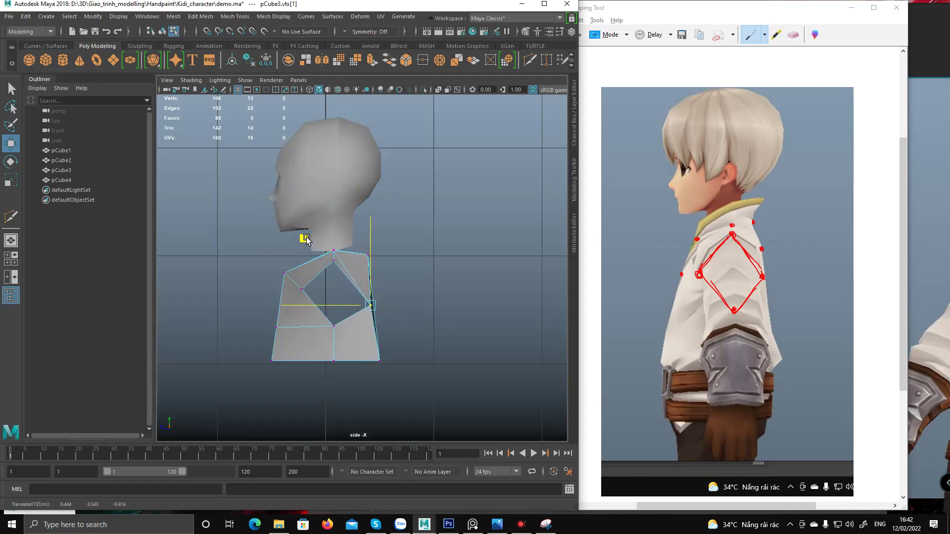
Lower the armpit point and move the front armhole point down and forward to shape the diamond opening.
click(334, 326)
click(337, 289)
click(334, 326)
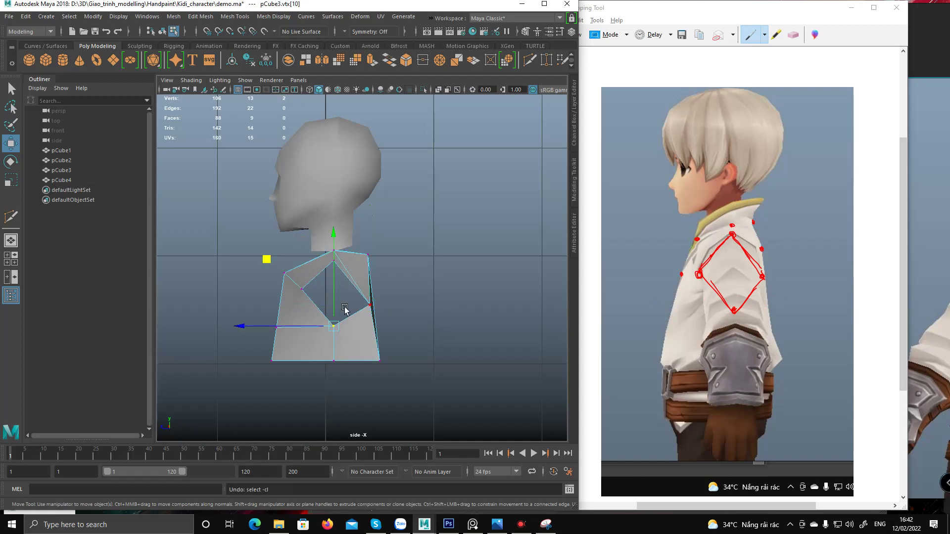
drag(336, 287, 335, 307)
click(298, 290)
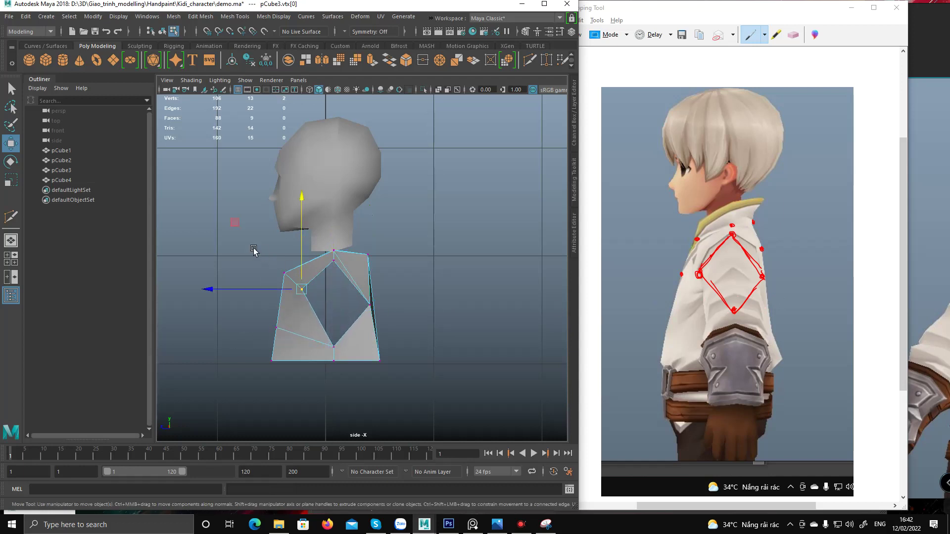
middle_drag(233, 221, 226, 242)
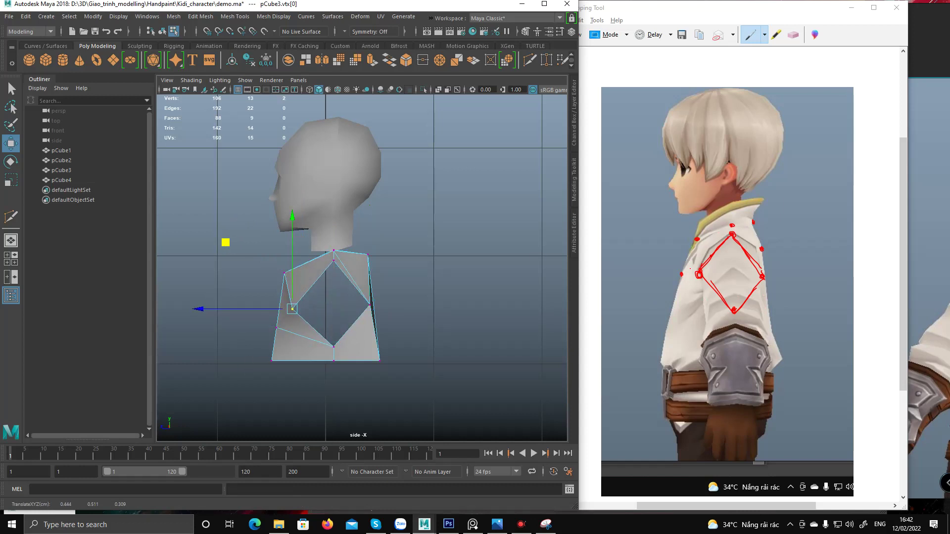
Link the front armhole and chest points in red on the side reference, and raise the torso's centre chest point forward to match.
click(697, 275)
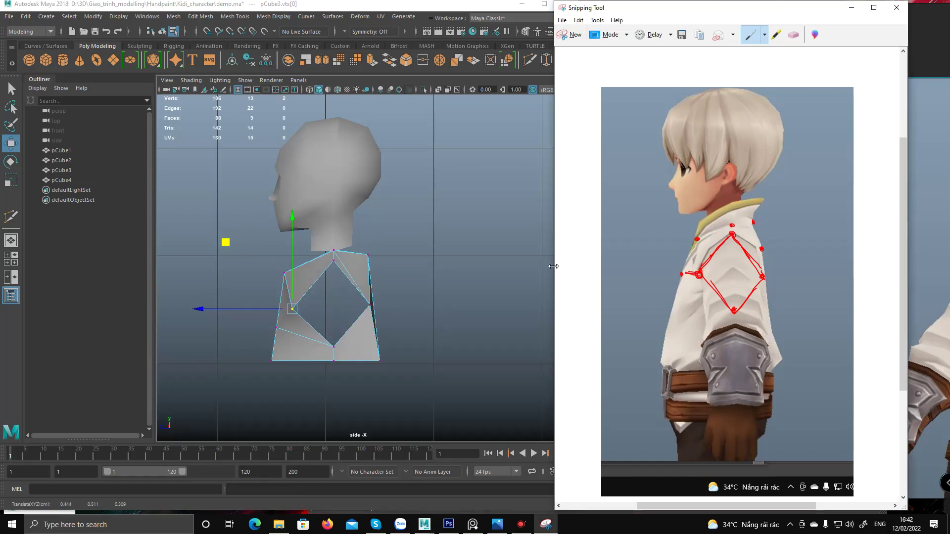
click(276, 327)
middle_drag(212, 260, 205, 246)
Connect the centre chest point to the front armhole point with a new edge.
key(q)
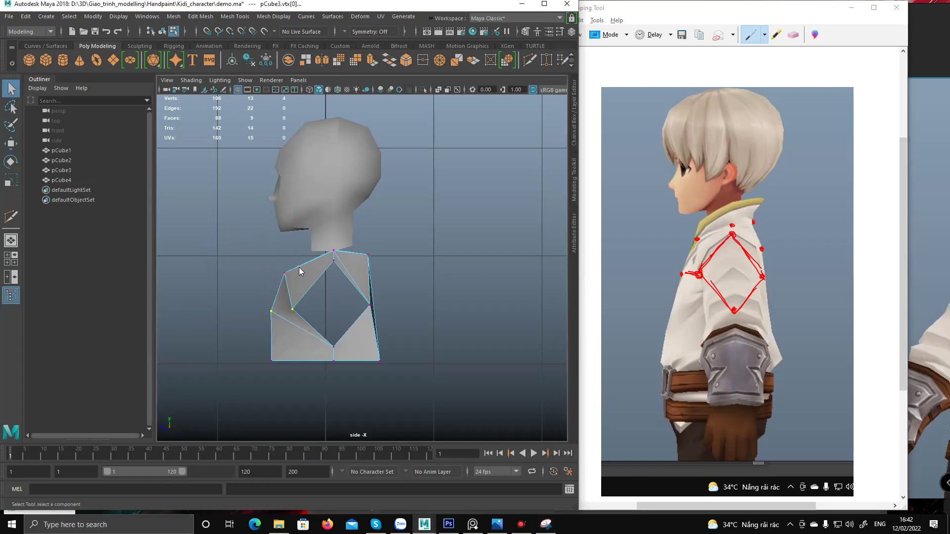
shift+right_drag(299, 267, 292, 314)
click(271, 311)
click(292, 308)
key(q)
Move the upper centre point at the front of the collar backward and slightly down.
click(283, 273)
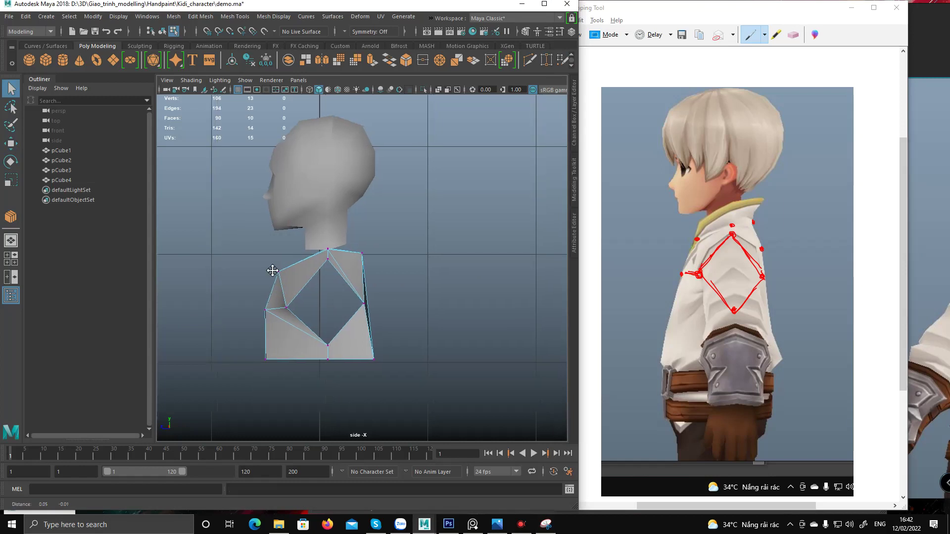
scroll(270, 270, up, 2)
key(w)
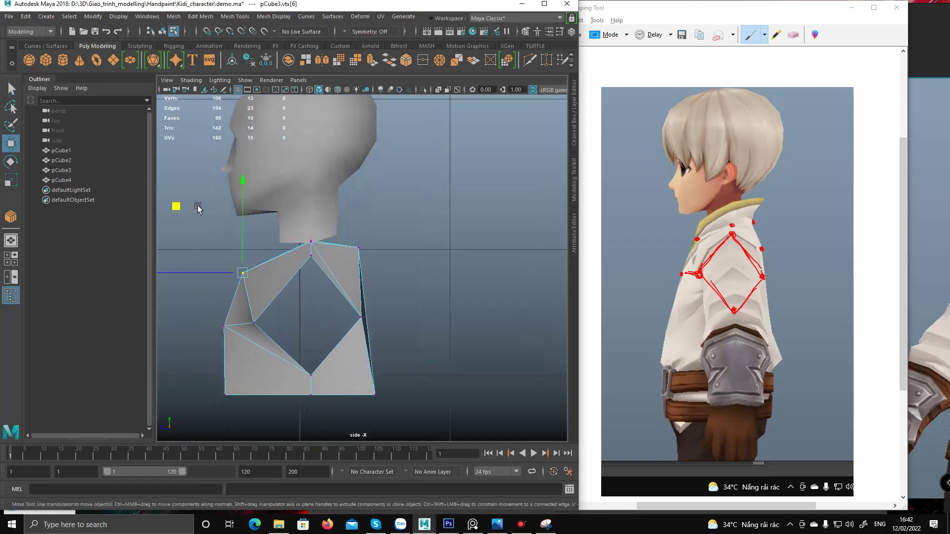
middle_drag(192, 220, 213, 227)
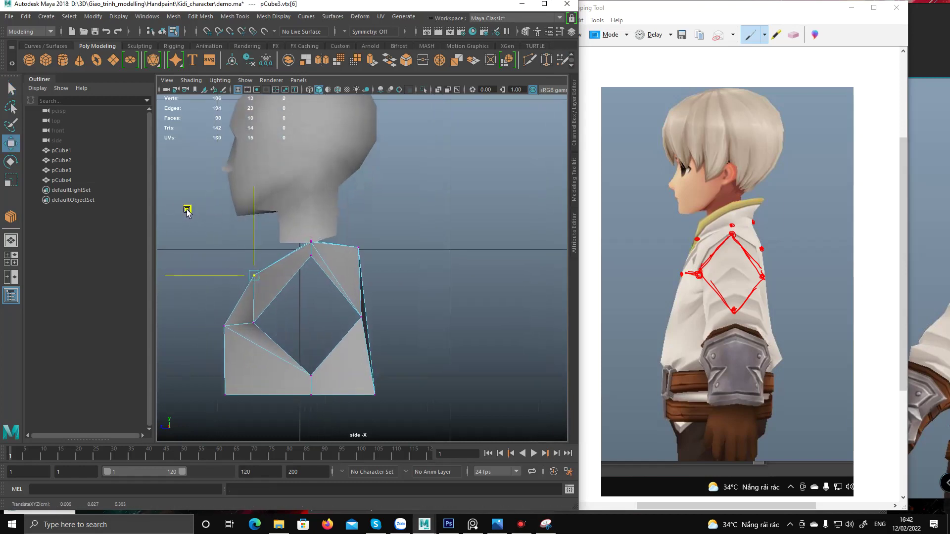
key(q)
key(w)
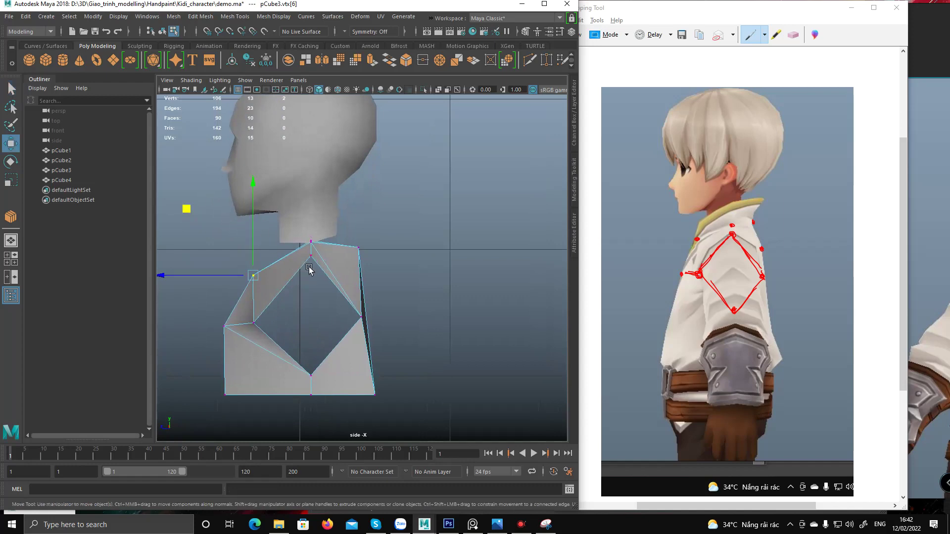
Cut a new edge with Multi-Cut from the upper centre collar point to the outer shoulder point.
shift+right_drag(301, 260, 235, 263)
click(310, 242)
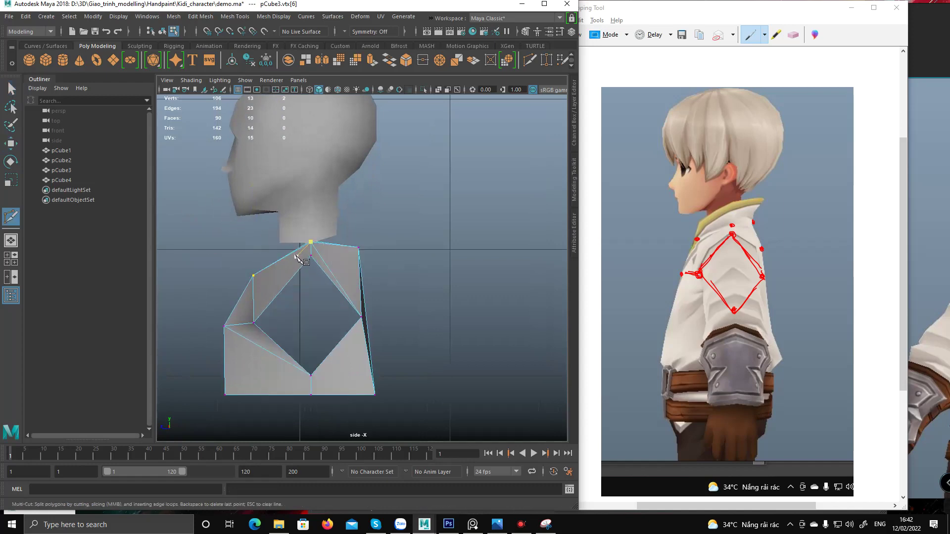
key(space)
key(space)
alt+drag(356, 233, 302, 260)
right_click(328, 260)
key(q)
click(322, 271)
key(space)
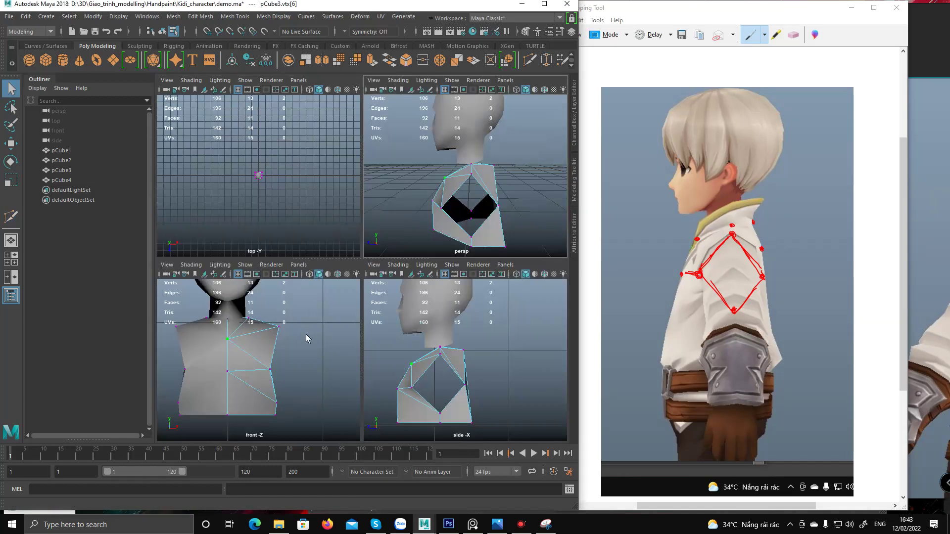
Mark a vertical guide below the chin on the side reference and move the front armhole point backward to match it.
key(space)
alt+middle_drag(319, 299, 284, 304)
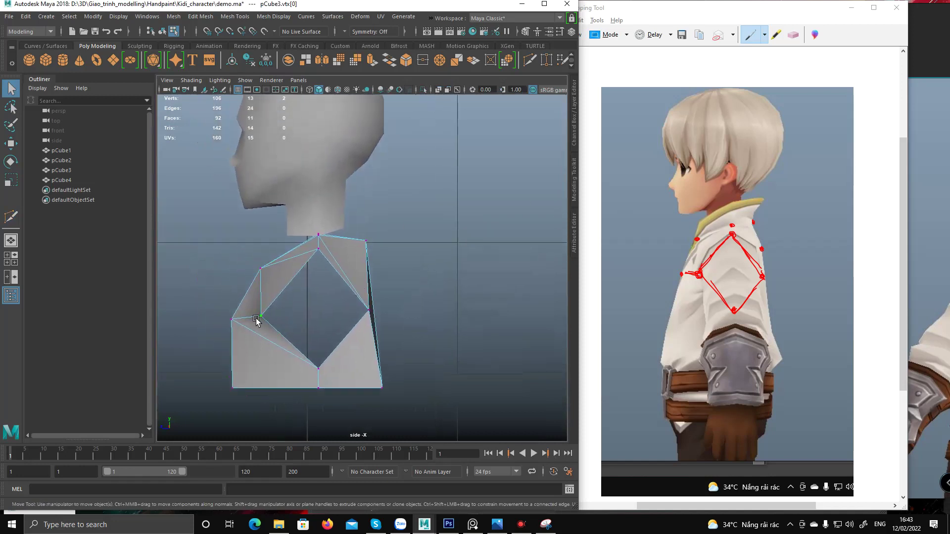
key(w)
click(698, 212)
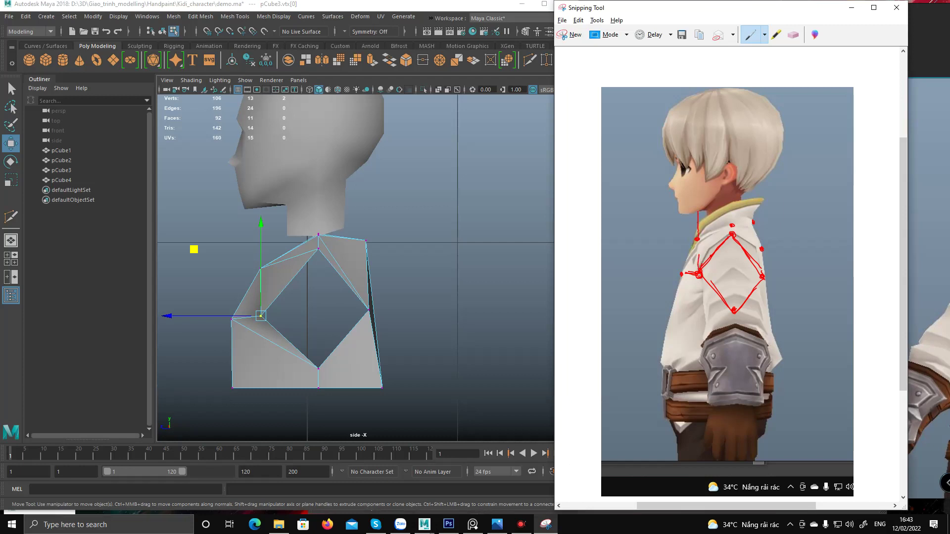
drag(226, 318, 232, 320)
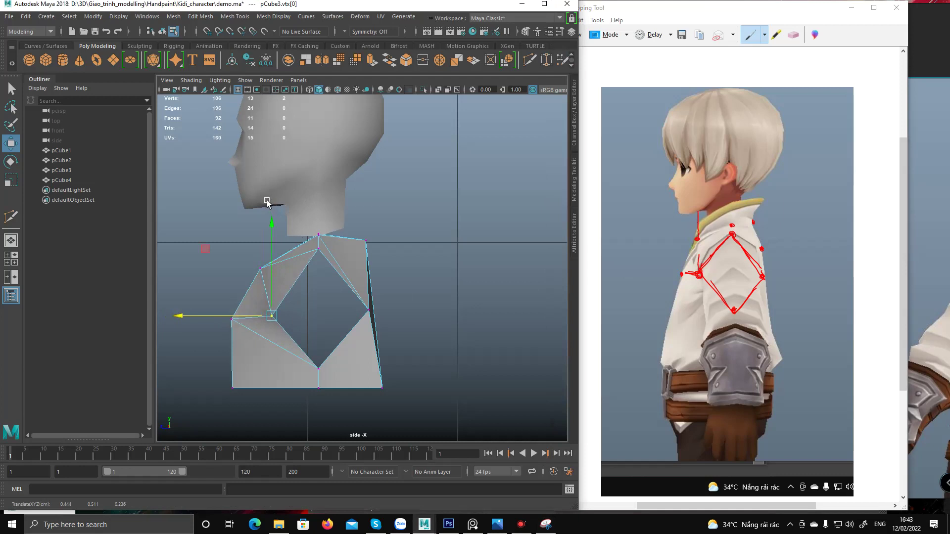
Move the centre chest point backward and shift the bottom front point slightly backward in the side view.
click(232, 319)
drag(188, 319, 206, 316)
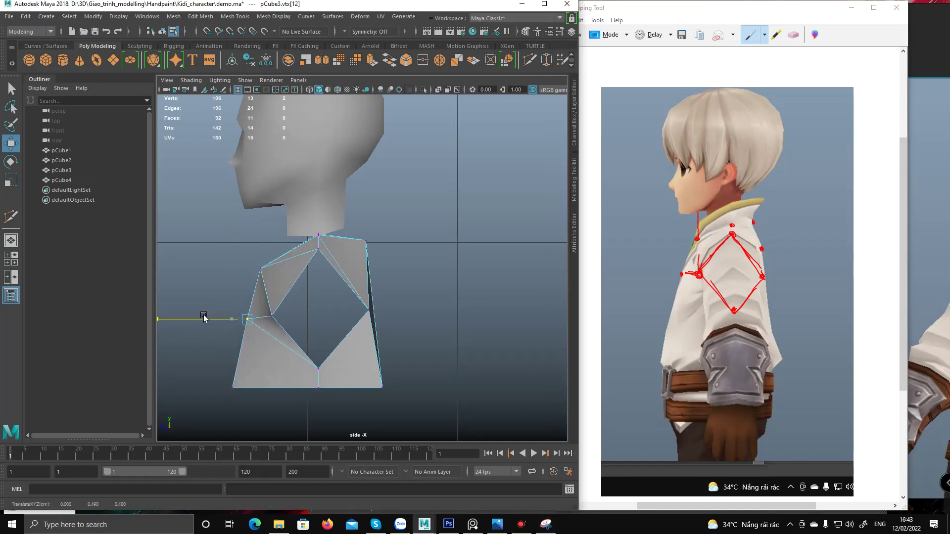
click(233, 388)
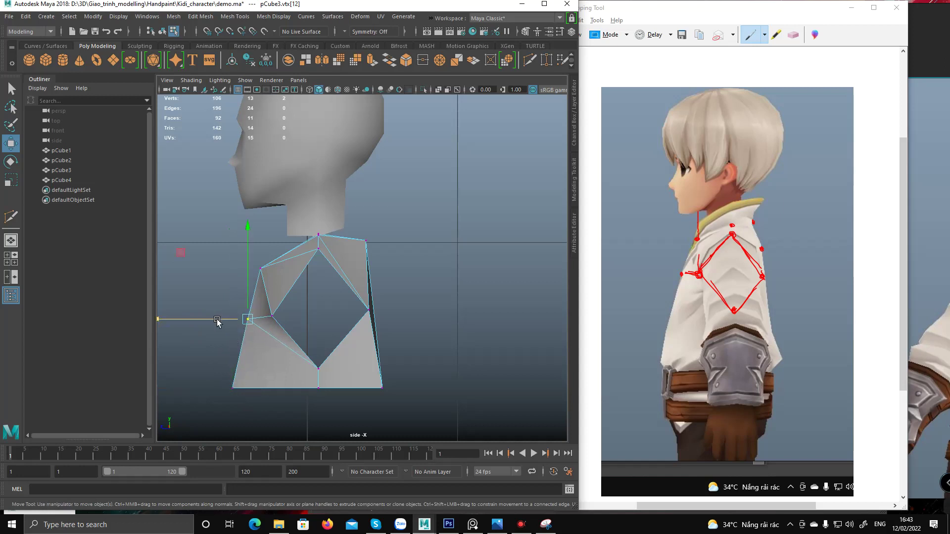
drag(199, 388, 200, 386)
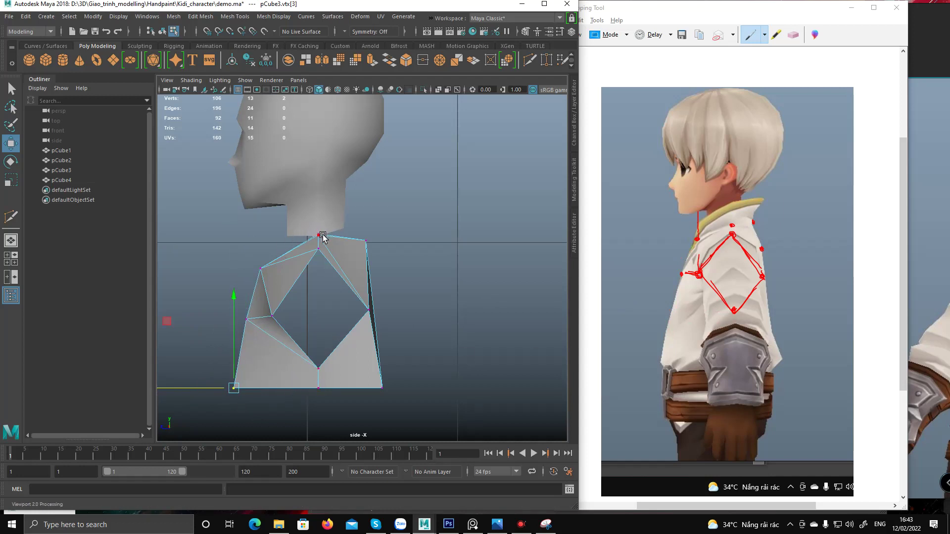
Move the upper front collar point backward and up, and raise the centre chest point slightly in the side view.
click(260, 268)
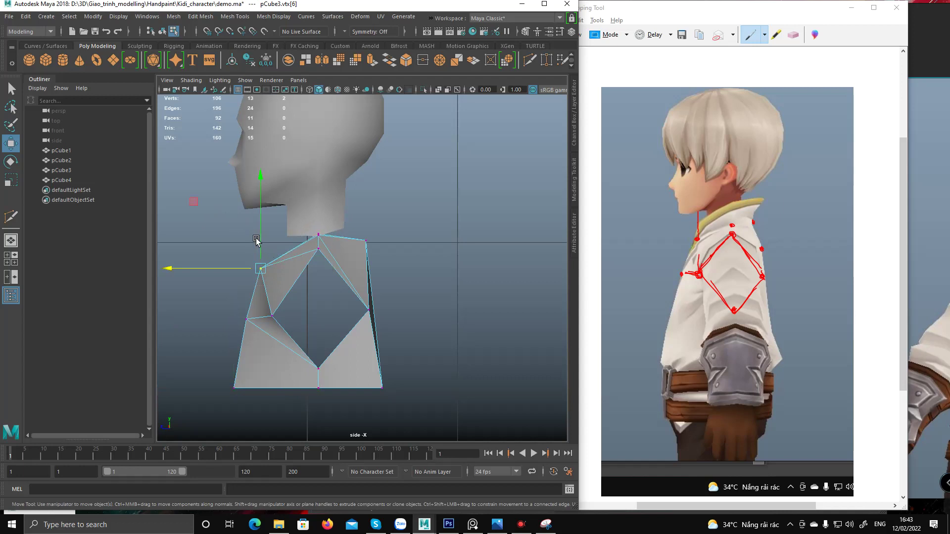
drag(198, 203, 201, 197)
drag(236, 304, 257, 329)
drag(248, 284, 249, 274)
click(264, 263)
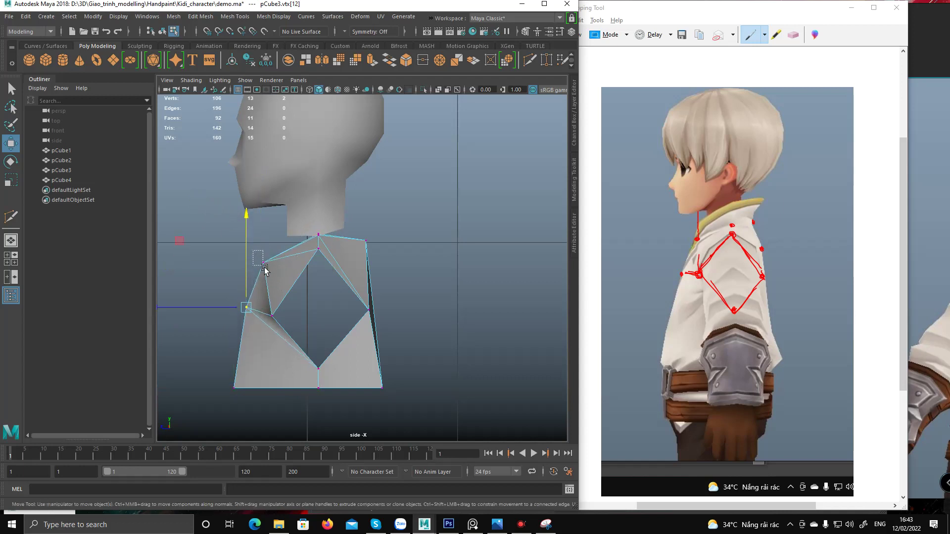
mouse_move(211, 209)
middle_down()
mouse_move(198, 202)
mouse_move(202, 192)
middle_up()
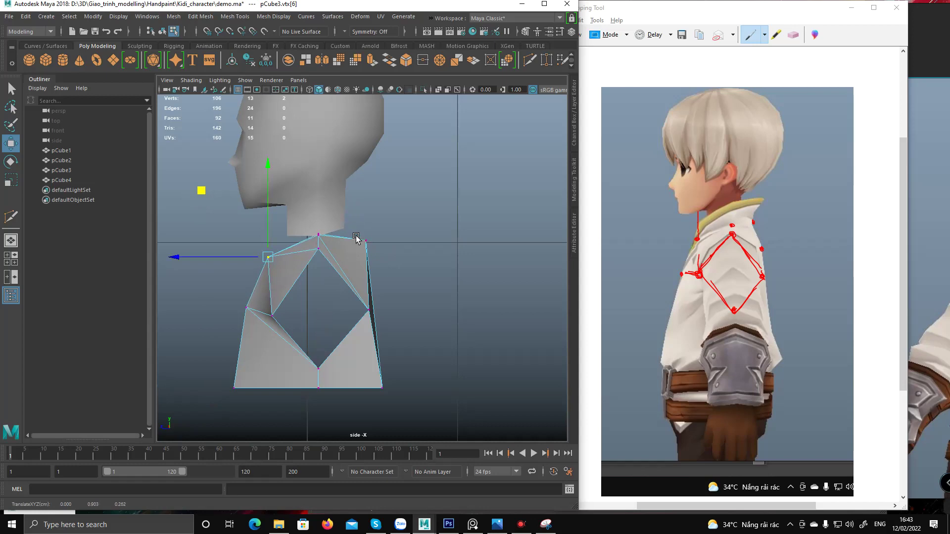
Delete the diagonal edge running from the centre chest point to the lowest point of the armhole.
key(space)
key(space)
alt+drag(376, 247, 374, 332)
key(q)
click(371, 324)
alt+drag(389, 270, 310, 261)
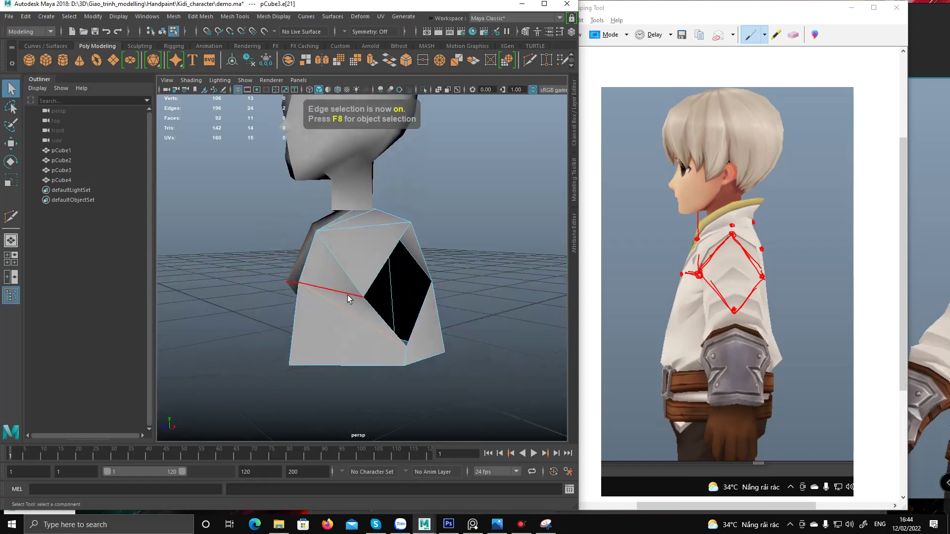
alt+drag(361, 314, 404, 289)
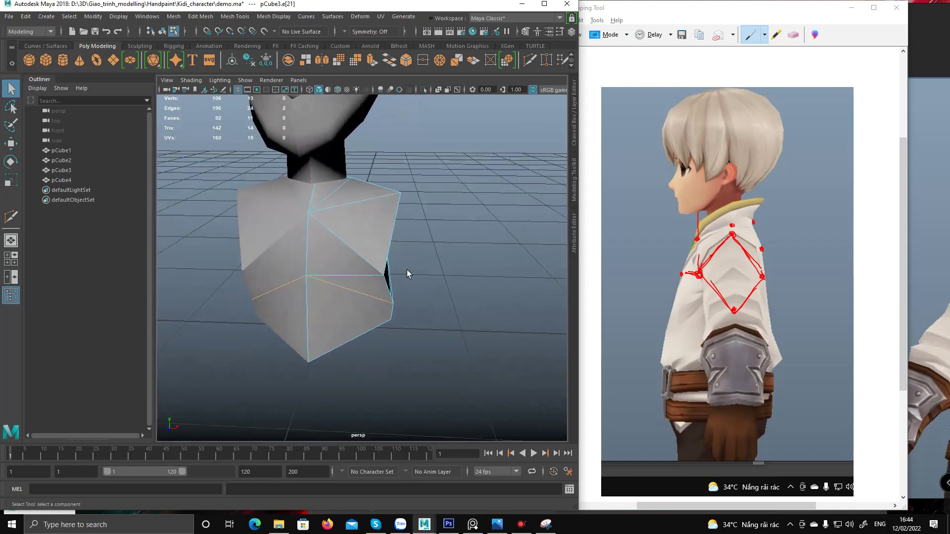
key(Delete)
Cut a new edge with Multi-Cut from the front armhole point down to the torso's bottom edge and adjust its lower point.
key(F9)
click(381, 277)
alt+drag(381, 277, 333, 284)
shift+right_drag(333, 284, 279, 283)
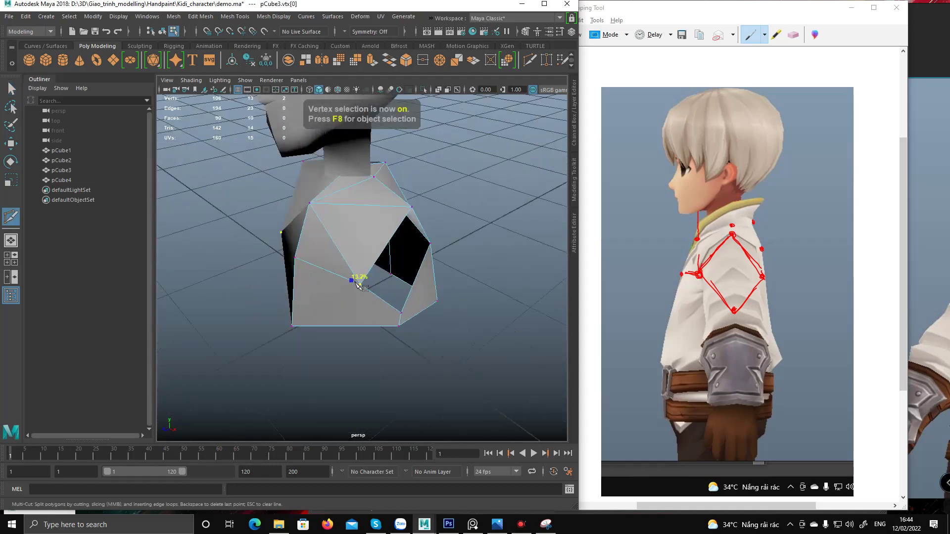
click(355, 326)
key(q)
alt+drag(361, 326, 402, 227)
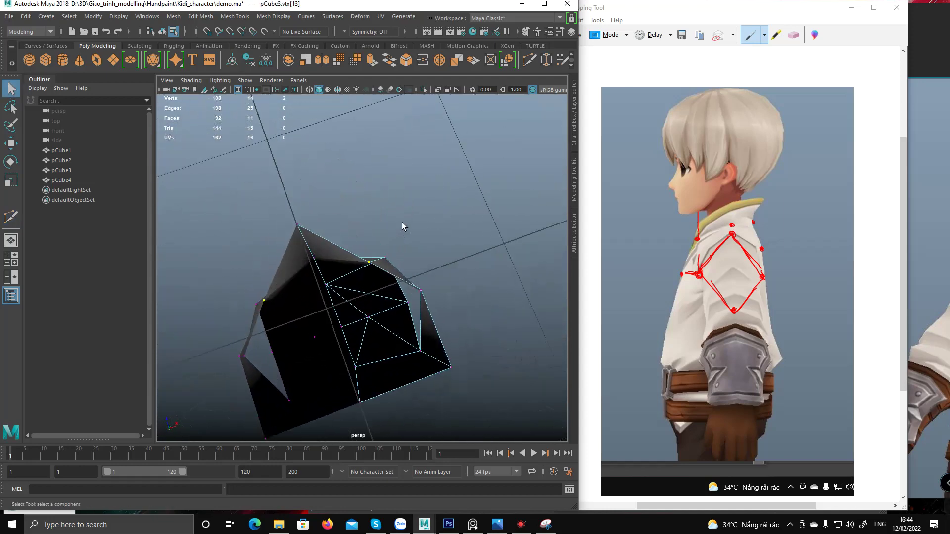
key(w)
mouse_move(409, 185)
mouse_down()
mouse_move(423, 144)
mouse_move(448, 261)
mouse_move(345, 259)
mouse_move(356, 284)
mouse_up()
Examine the torso's edge loops and the faces around the shoulders and the back of the neck.
key(q)
key(F10)
double_click(360, 287)
shift+double_click(371, 239)
shift+right_drag(357, 257, 435, 261)
alt+drag(435, 261, 358, 238)
alt+middle_drag(358, 238, 373, 313)
alt+drag(373, 313, 365, 278)
key(F11)
click(392, 339)
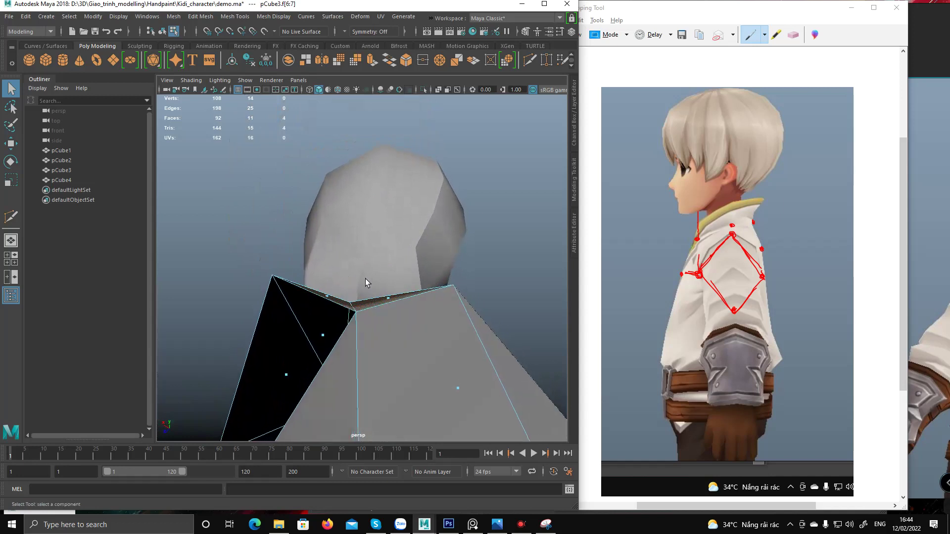
Try to lower the centre back collar point behind the neck, and undo the move.
key(F9)
click(453, 285)
key(w)
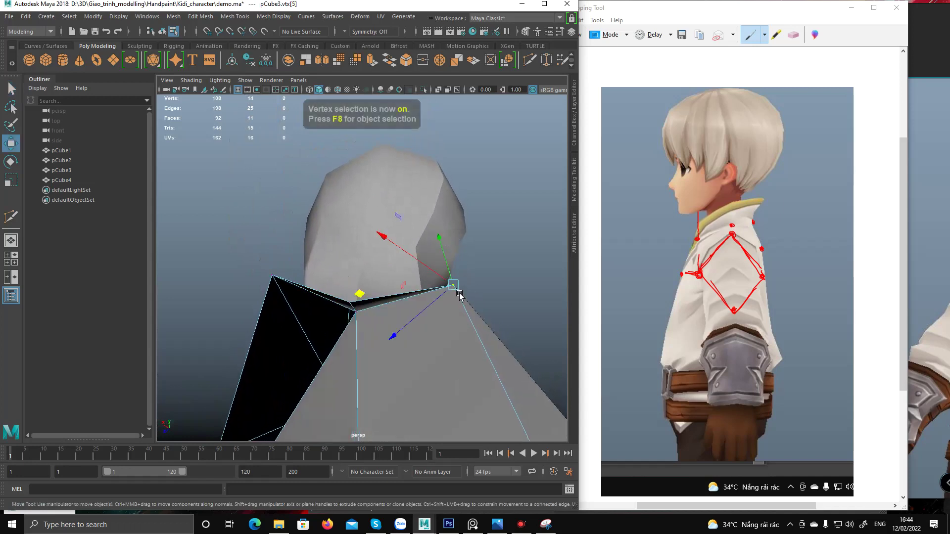
alt+drag(356, 278, 348, 271)
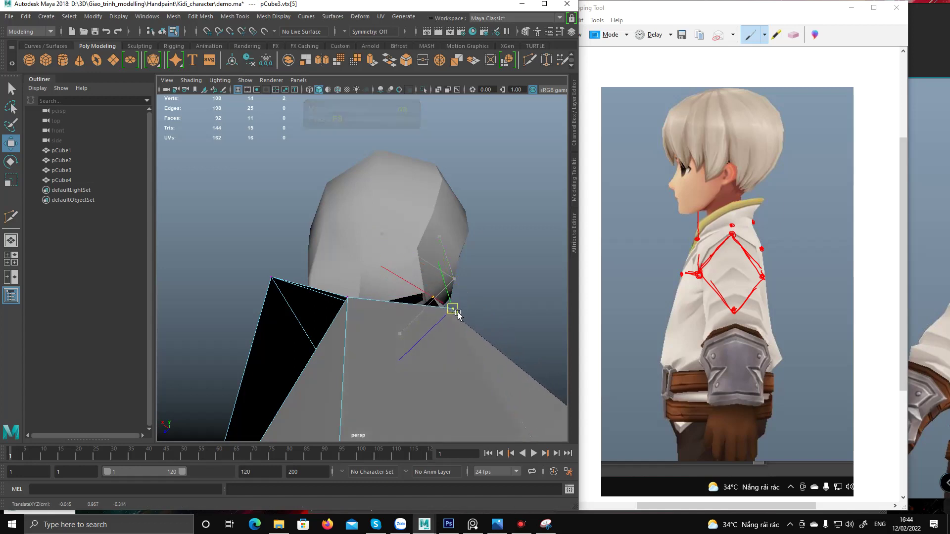
alt+drag(452, 317, 449, 311)
scroll(356, 341, up, 2)
alt+drag(356, 342, 355, 331)
key(ctrl+z)
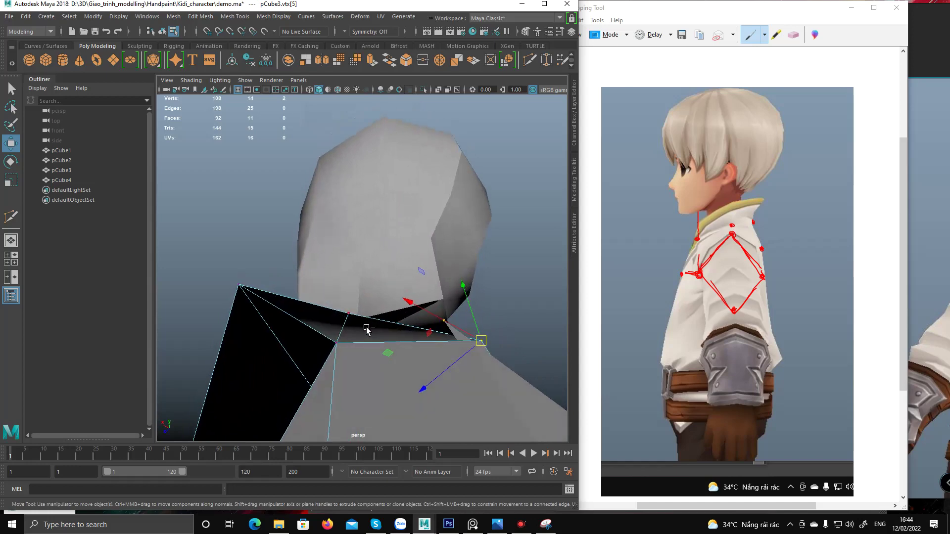
key(ctrl+z)
Delete the edge running from the shoulder point beside the neck to the back armhole point.
alt+drag(318, 311, 353, 304)
key(q)
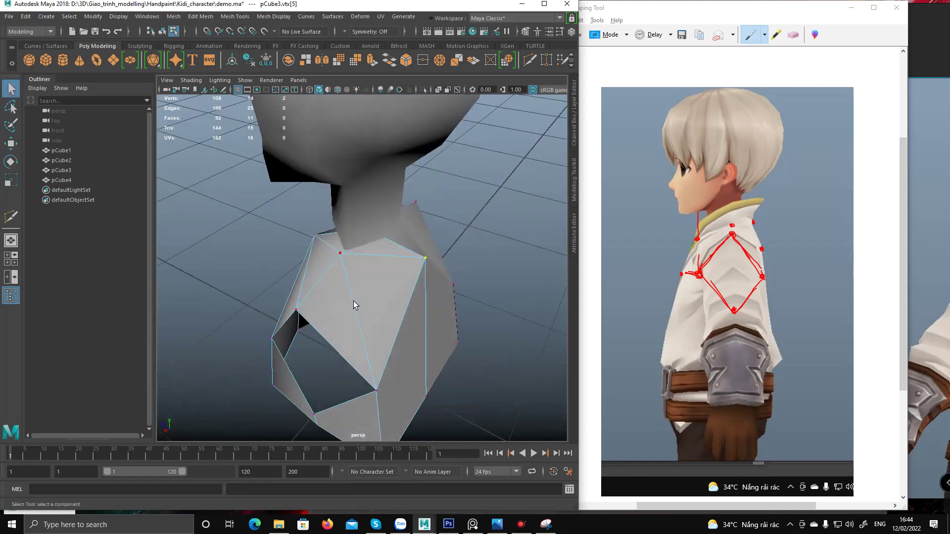
key(F10)
click(354, 305)
alt+drag(354, 275, 382, 274)
shift+right_click(381, 276)
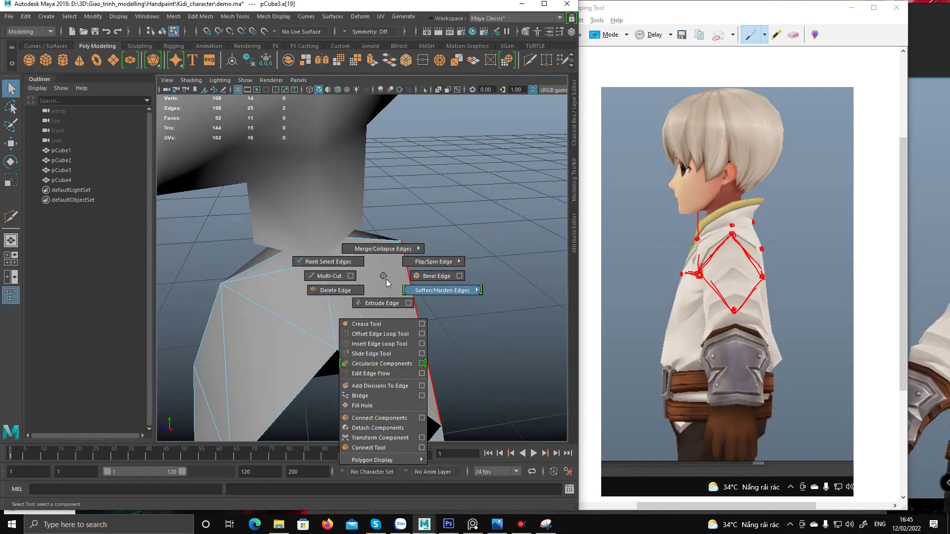
key(Delete)
key(F9)
key(ctrl+z)
alt+drag(378, 304, 338, 304)
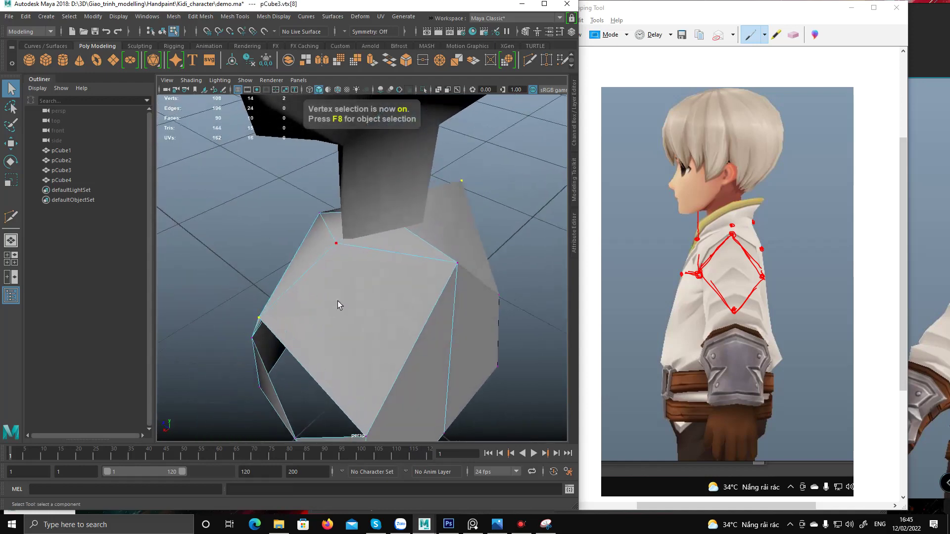
Connect the outer shoulder point to the centre back collar point with a new edge.
alt+drag(442, 276, 352, 275)
shift+right_drag(355, 278, 362, 364)
key(q)
key(g)
key(q)
alt+drag(333, 307, 382, 270)
alt+drag(354, 392, 375, 339)
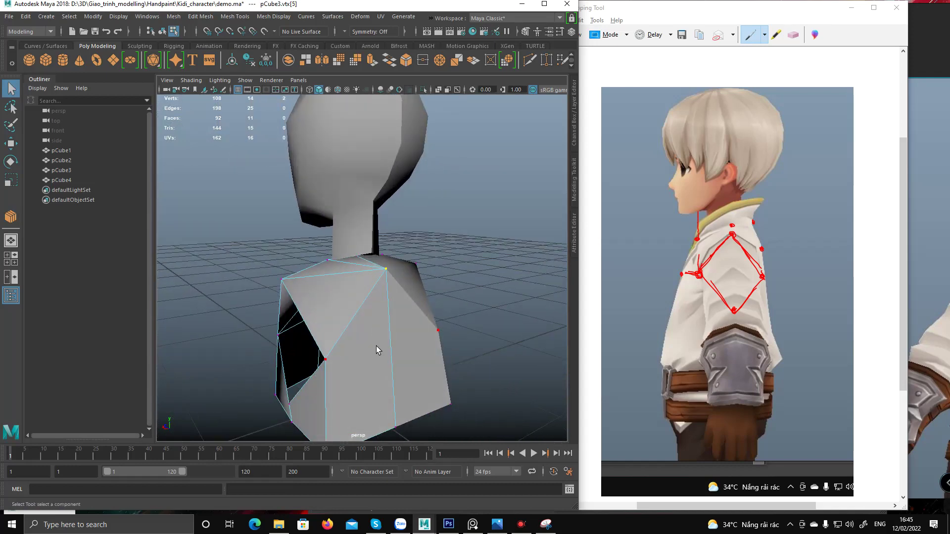
Review the torso from several angles and minimize the annotated side-view snip to uncover the front reference.
alt+drag(379, 328, 369, 246)
alt+right_drag(369, 245, 250, 253)
alt+drag(250, 252, 341, 267)
alt+right_drag(342, 267, 334, 268)
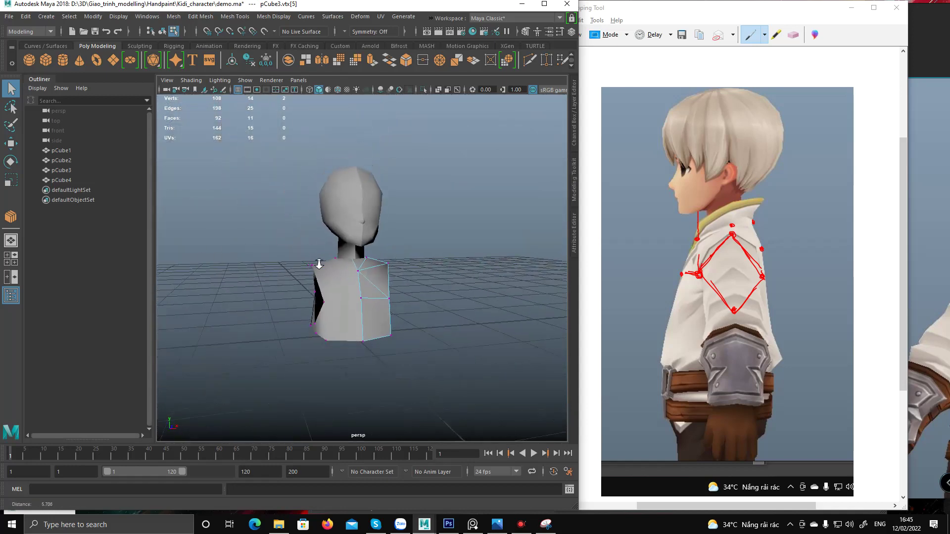
alt+drag(335, 267, 403, 269)
click(742, 264)
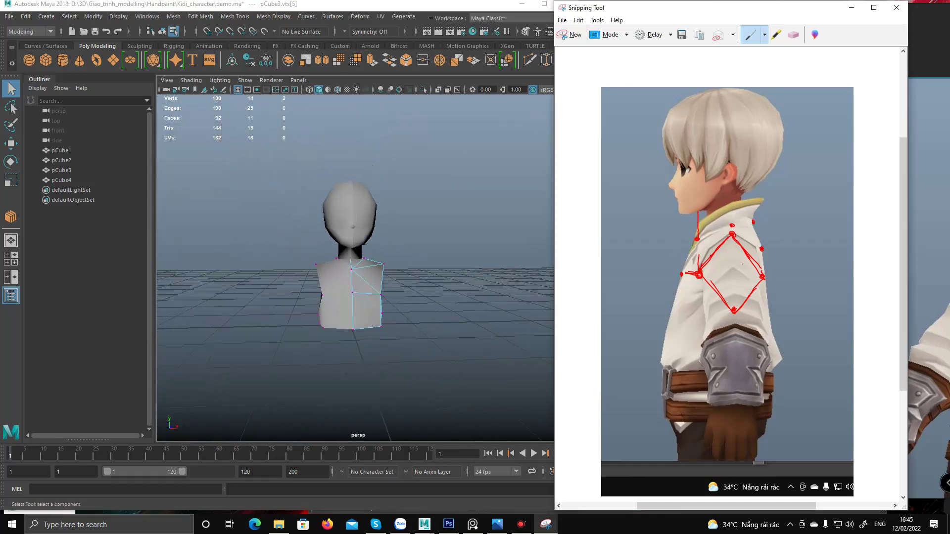
click(851, 8)
key(ctrl+z)
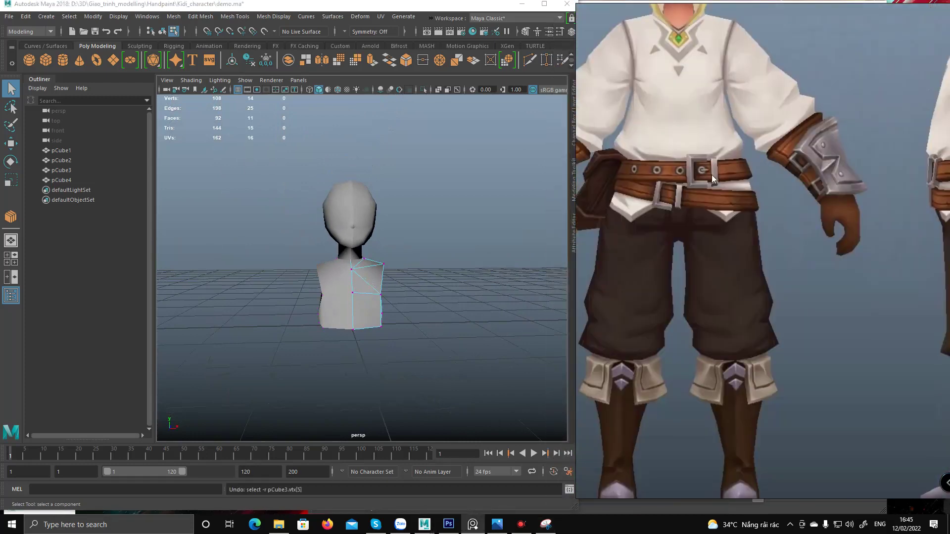
scroll(384, 289, up, 6)
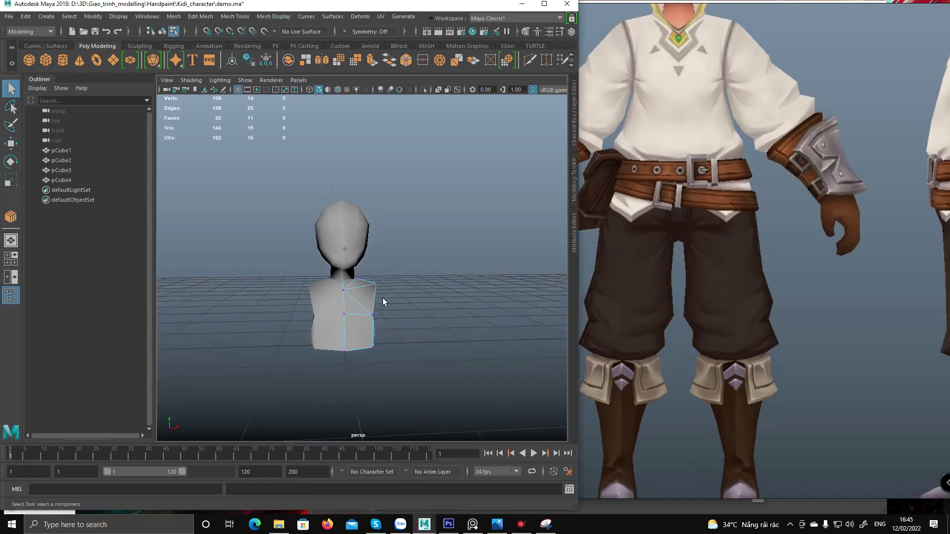
Cut a new edge with Multi-Cut from the back armhole point to the torso's centre back line.
mouse_move(388, 303)
alt+mouse_down()
mouse_move(339, 276)
mouse_move(315, 332)
mouse_move(334, 286)
mouse_move(401, 298)
alt+mouse_up()
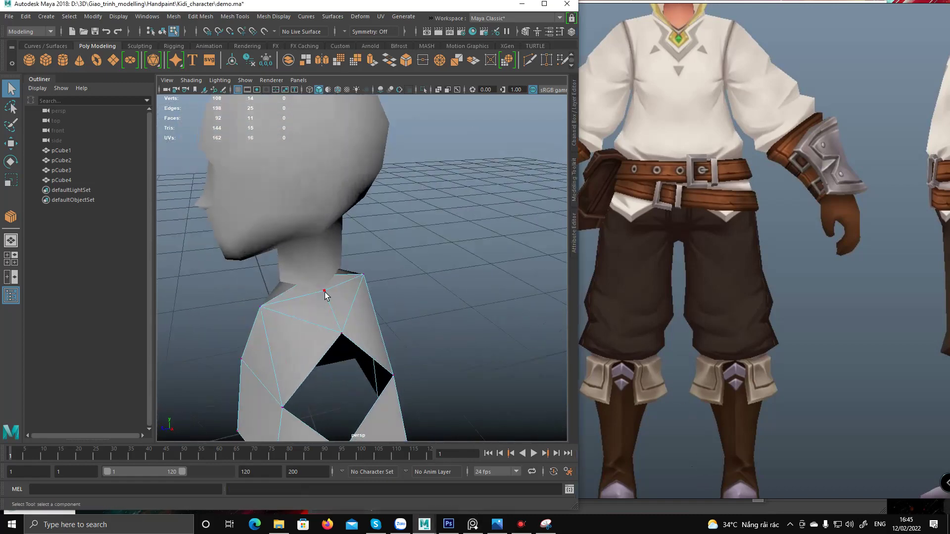
alt+drag(312, 306, 411, 304)
alt+right_drag(411, 304, 290, 268)
alt+drag(290, 269, 361, 275)
scroll(341, 351, up, 4)
alt+drag(341, 350, 360, 345)
shift+right_drag(373, 343, 316, 341)
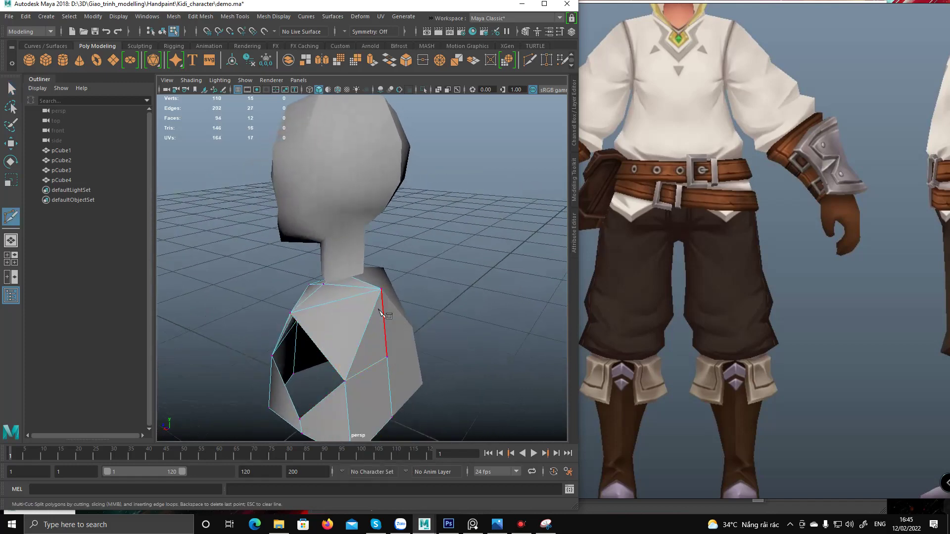
alt+drag(379, 311, 424, 282)
Bring up the side and back references and move the new centre back point slightly backward in the side view.
key(w)
drag(370, 320, 394, 337)
middle_drag(822, 292, 564, 300)
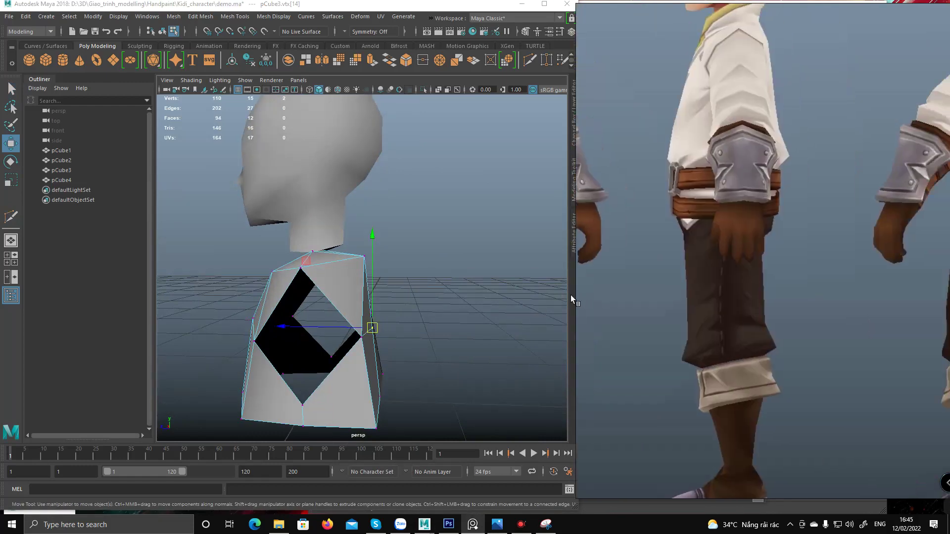
middle_drag(713, 173, 571, 302)
alt+middle_drag(327, 331, 356, 305)
alt+drag(356, 305, 374, 292)
key(space)
key(space)
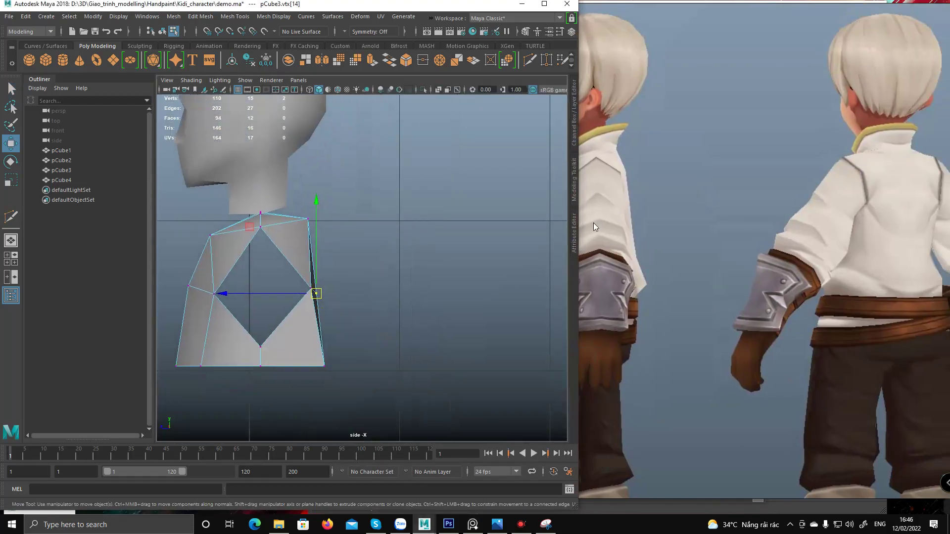
drag(286, 296, 289, 297)
Move the outer bottom back point forward and the centre bottom back point backward to round the lower back.
alt+middle_drag(315, 361, 330, 346)
drag(333, 354, 257, 352)
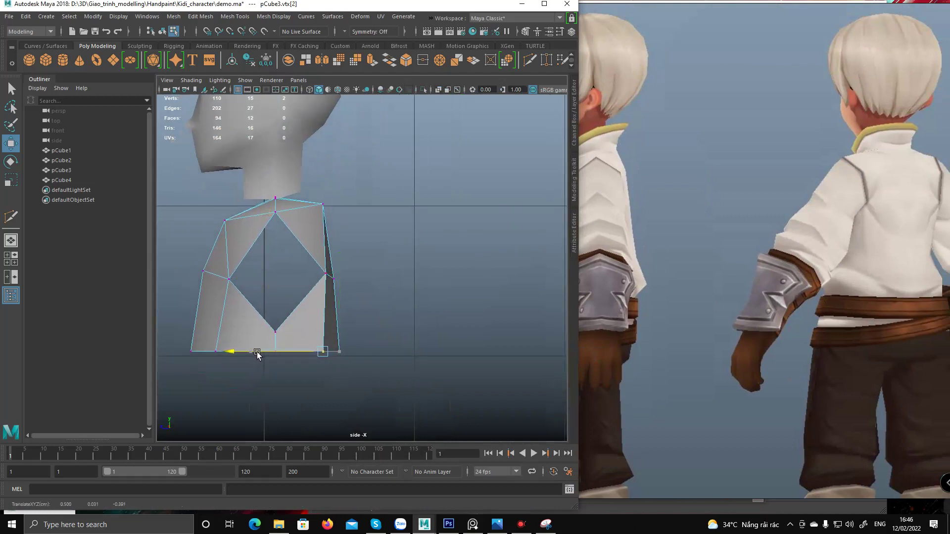
alt+middle_drag(346, 342, 347, 354)
click(346, 356)
drag(285, 362, 292, 363)
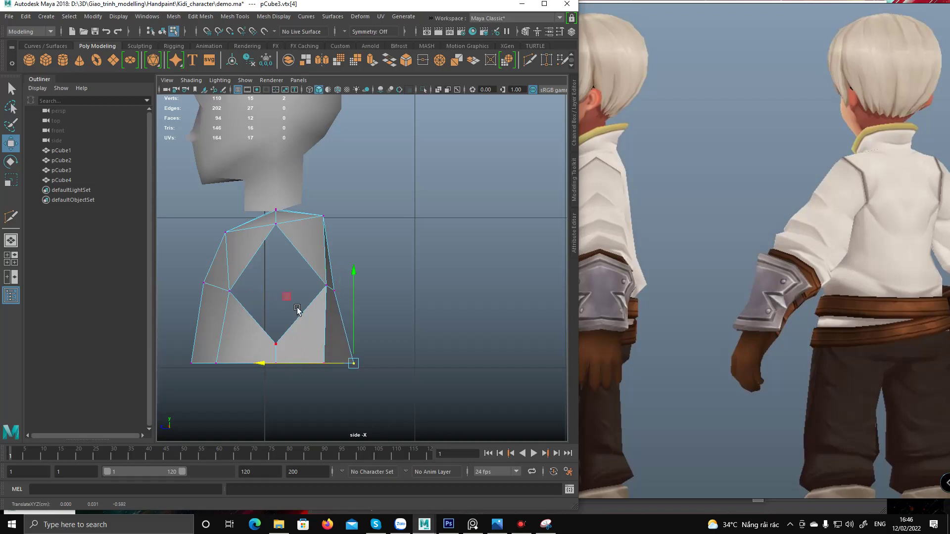
Raise the front armhole point and the underarm point slightly in the side view.
alt+middle_drag(298, 326, 306, 369)
click(335, 328)
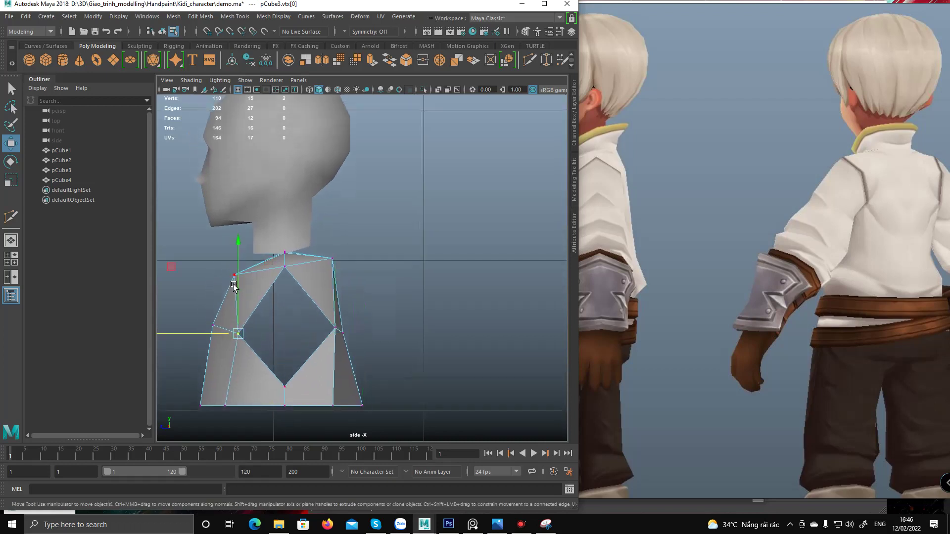
drag(240, 292, 238, 290)
click(285, 386)
drag(285, 353, 285, 349)
alt+middle_drag(275, 224, 303, 253)
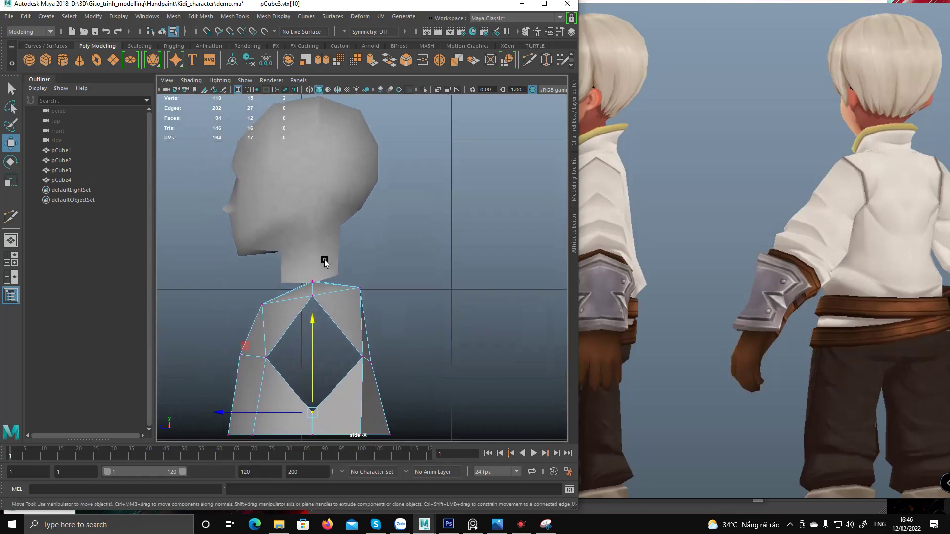
Capture a new Snipping Tool snip of the front reference covering the head, torso, belt and one full arm.
key(space)
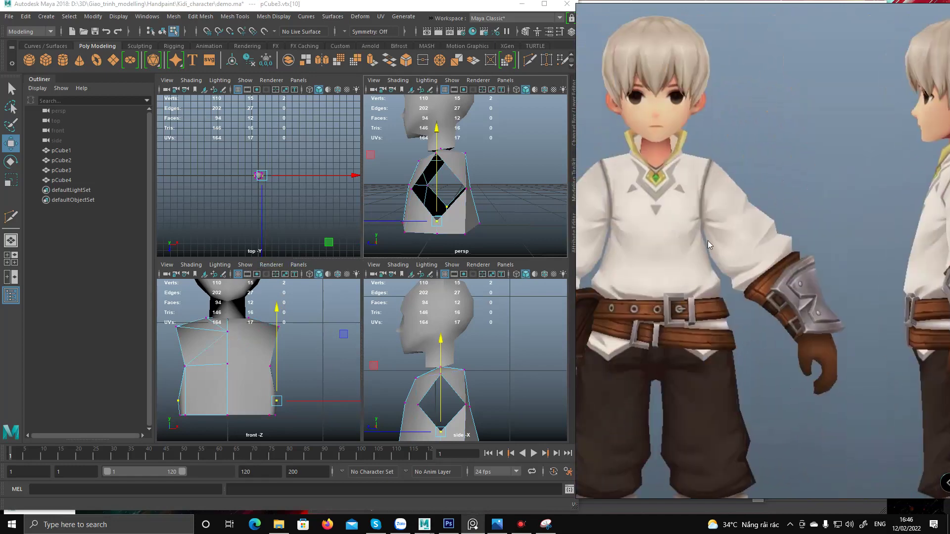
click(547, 524)
click(572, 37)
drag(651, 114, 888, 485)
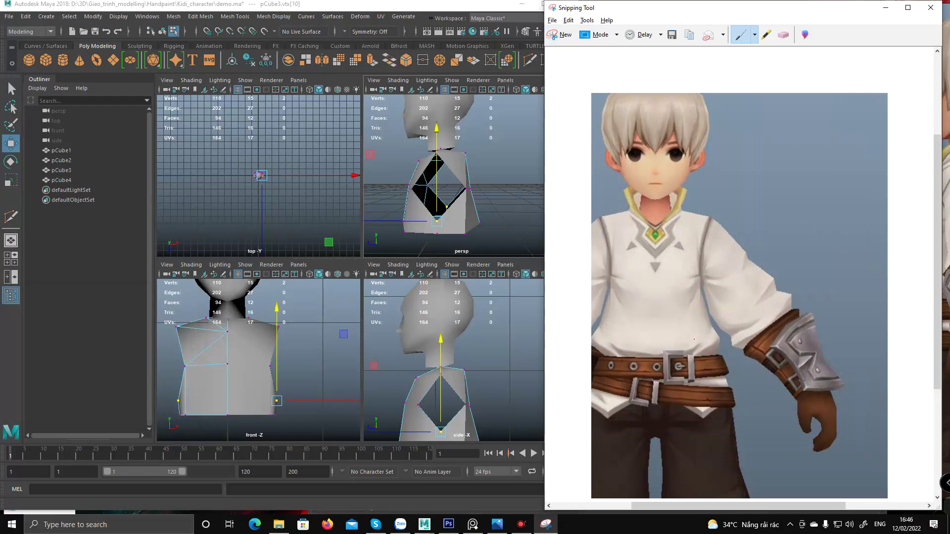
Mark the shoulder, chest, waist and hem points in red on the front reference snip.
alt+middle_drag(279, 376, 310, 341)
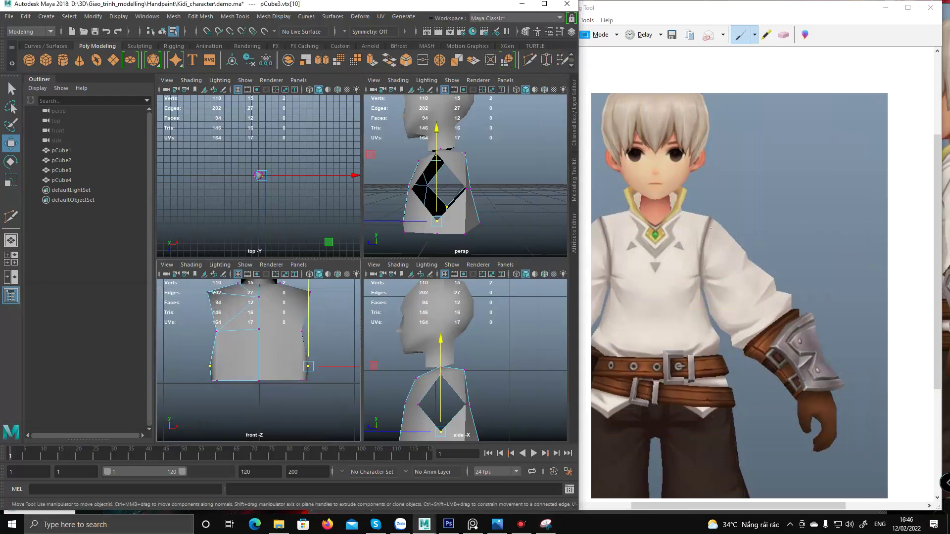
click(709, 218)
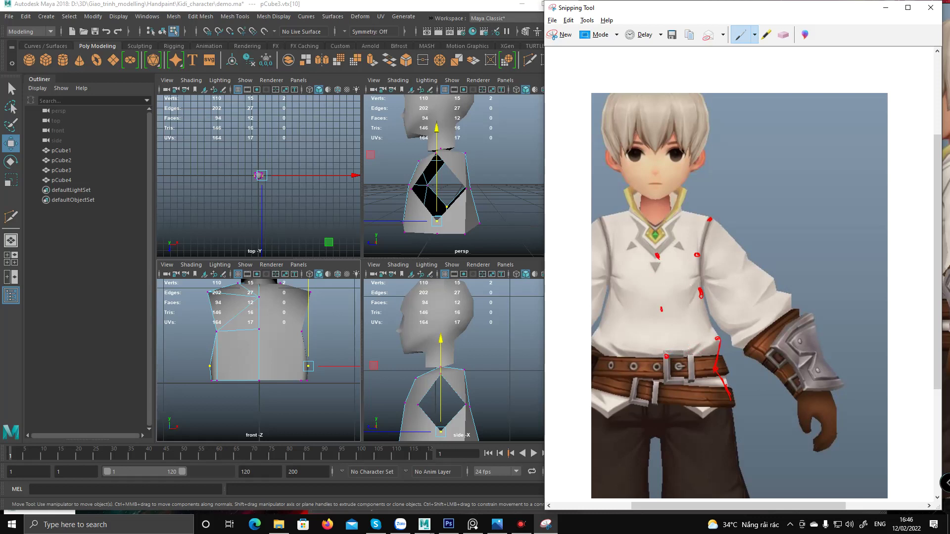
Try deleting the vertical edge that runs from the front armhole point down to the torso's bottom edge.
alt+drag(436, 157, 464, 174)
alt+middle_drag(459, 237, 459, 202)
key(q)
click(451, 198)
alt+drag(451, 198, 441, 220)
key(F10)
click(452, 213)
key(Delete)
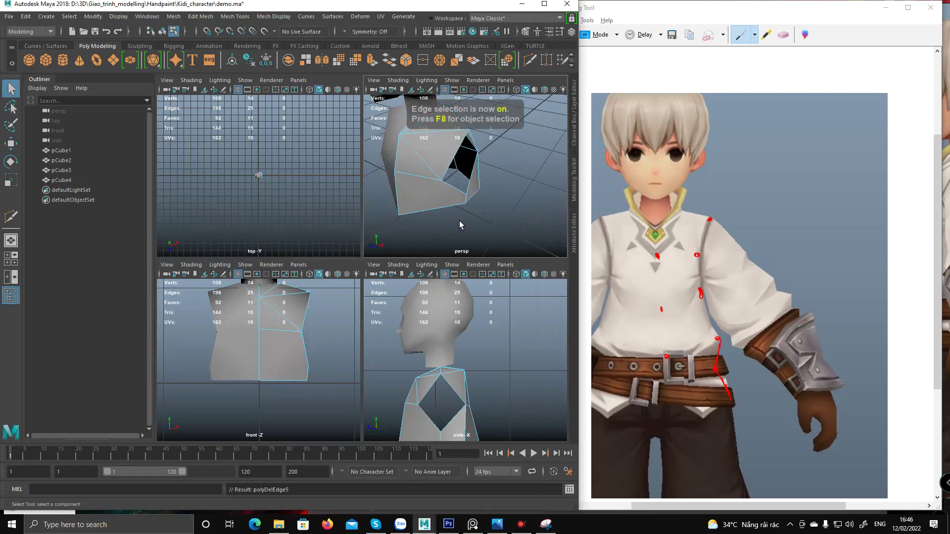
alt+drag(462, 218, 467, 218)
key(ctrl+z)
Mark one more red point at the top of the belt, near the side of the waist, on the front reference snip.
click(447, 220)
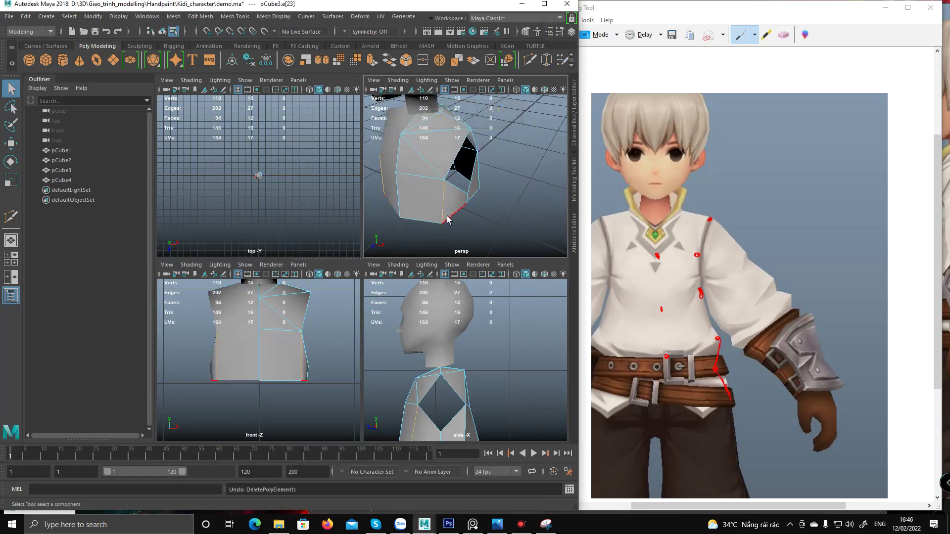
click(702, 353)
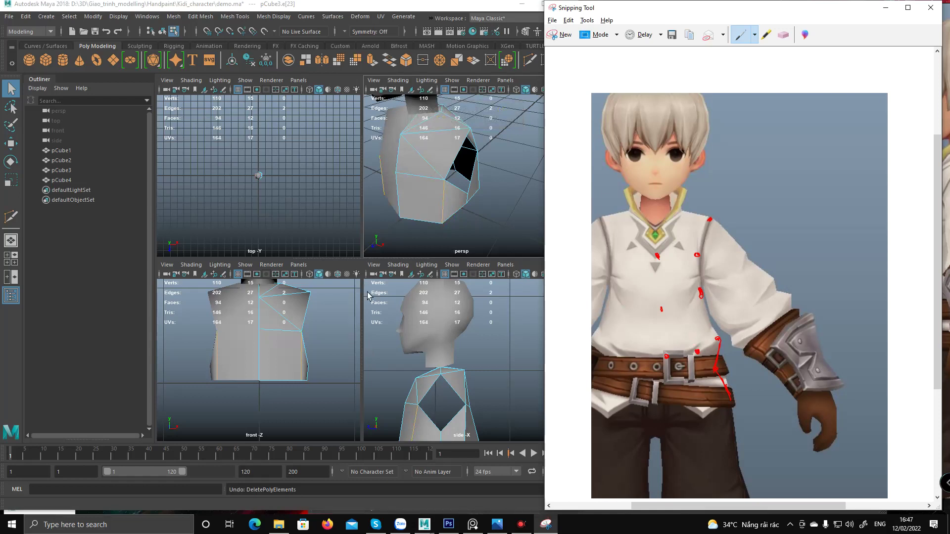
Try moving the torso's outer bottom point down and outward in the front view.
alt+middle_drag(298, 346, 276, 335)
key(F9)
key(space)
alt+right_drag(331, 322, 418, 287)
alt+middle_drag(369, 257, 367, 273)
alt+right_drag(366, 274, 373, 288)
drag(371, 287, 382, 300)
key(w)
drag(438, 225, 450, 264)
key(ctrl+z)
key(space)
key(space)
alt+drag(431, 218, 414, 260)
drag(373, 315, 409, 292)
key(ctrl+z)
Move the side bottom point of the torso down and well outward in the front view to flare the hem.
key(q)
key(w)
key(space)
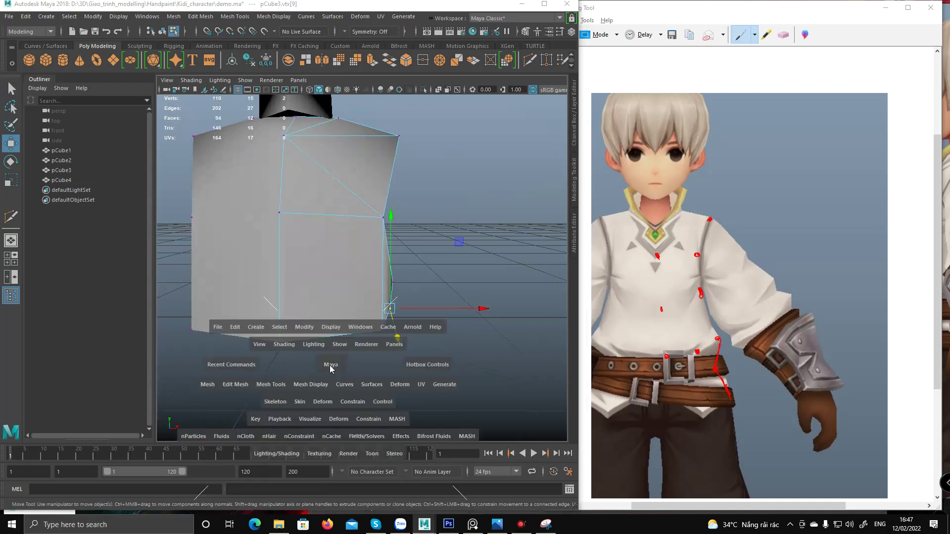
key(space)
alt+middle_drag(351, 284, 343, 361)
drag(432, 264, 447, 301)
middle_drag(447, 303, 440, 298)
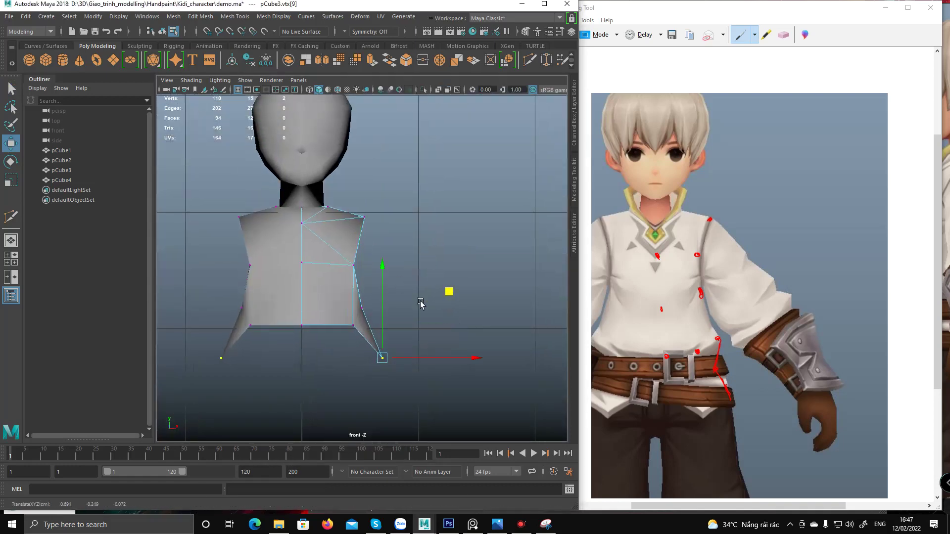
Lower the centre bottom points and the corner bottom points below the flared side points in the front view.
drag(292, 306, 319, 337)
drag(302, 296, 308, 341)
click(348, 323)
drag(354, 281, 357, 332)
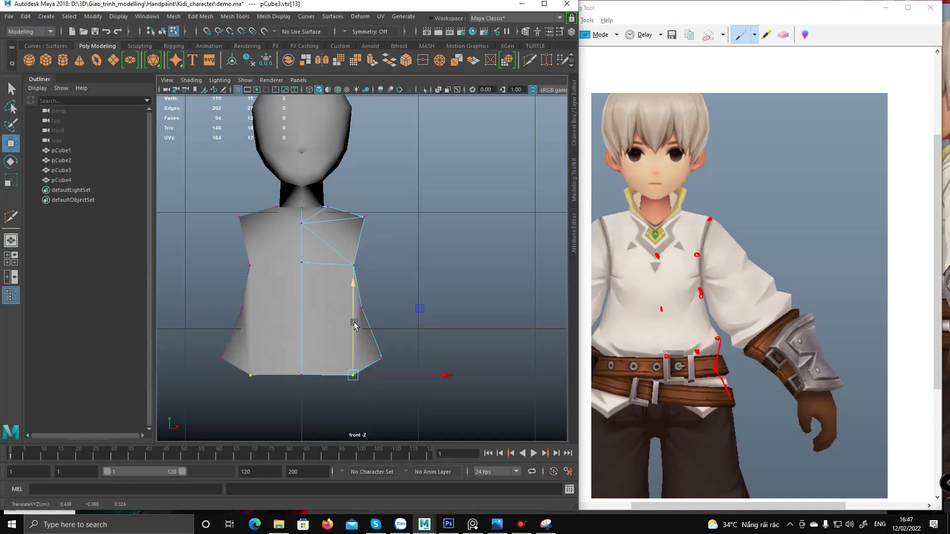
Lower the torso's entire bottom row of points slightly in the front view.
click(366, 303)
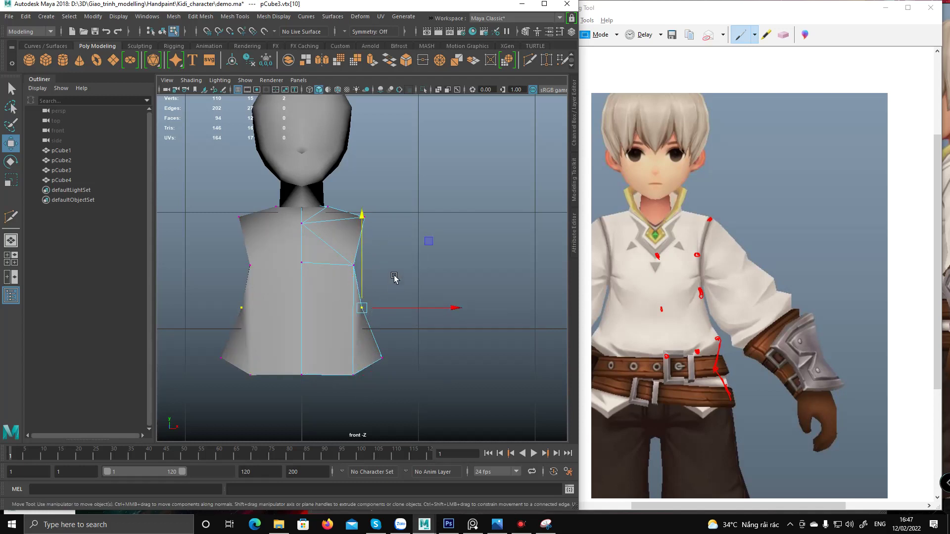
alt+middle_drag(377, 320, 375, 314)
drag(202, 335, 425, 399)
drag(340, 300, 339, 307)
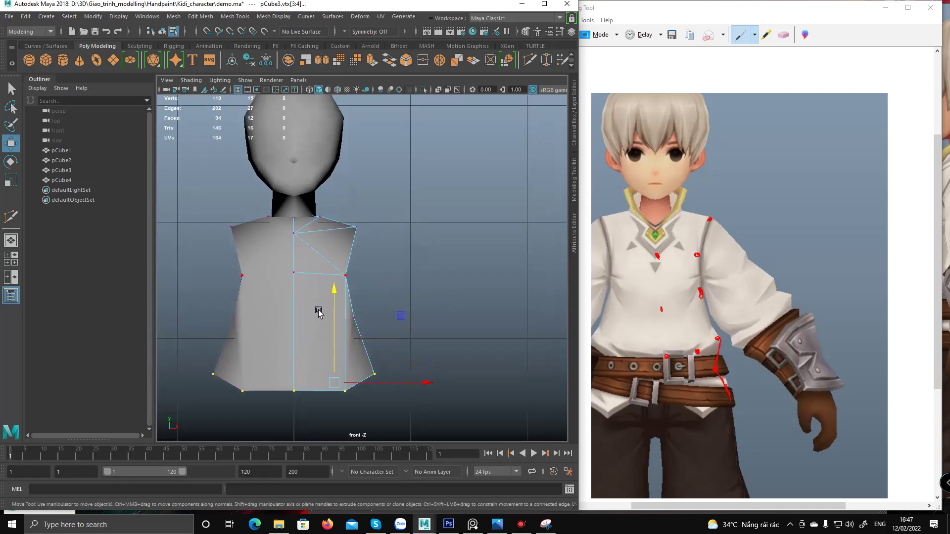
Adjust the side bottom point and raise the front corner bottom point slightly in the perspective view.
key(space)
key(space)
alt+drag(341, 224, 423, 310)
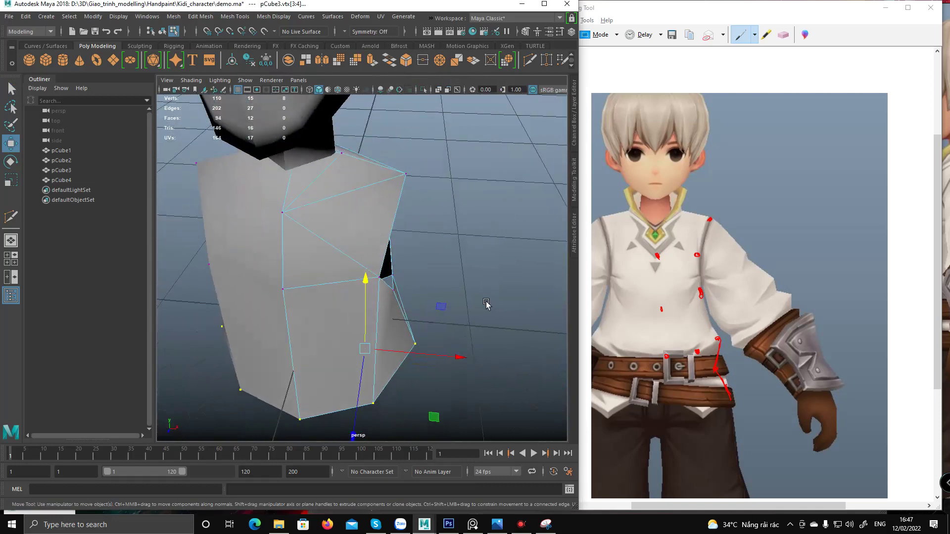
alt+drag(289, 316, 363, 312)
click(362, 312)
drag(361, 276, 384, 267)
click(284, 380)
drag(285, 346, 290, 324)
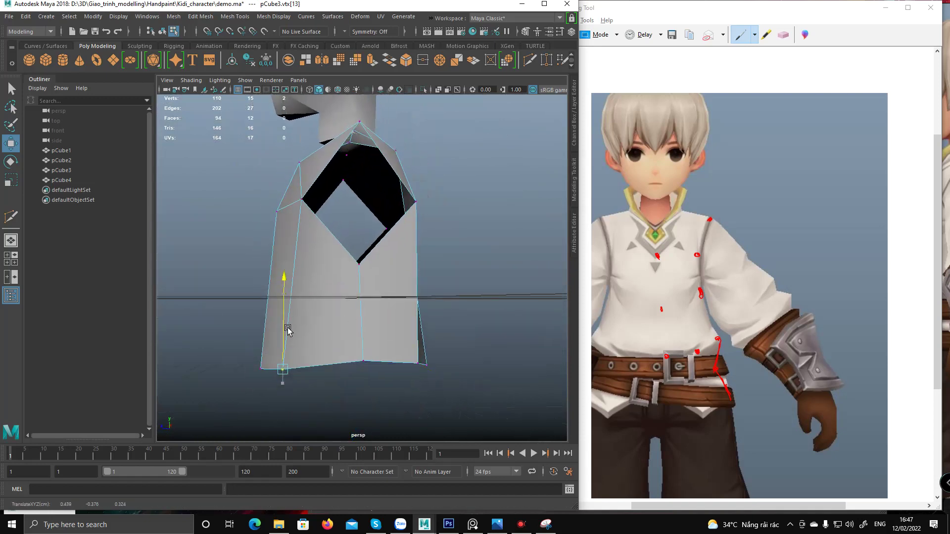
alt+drag(375, 297, 369, 269)
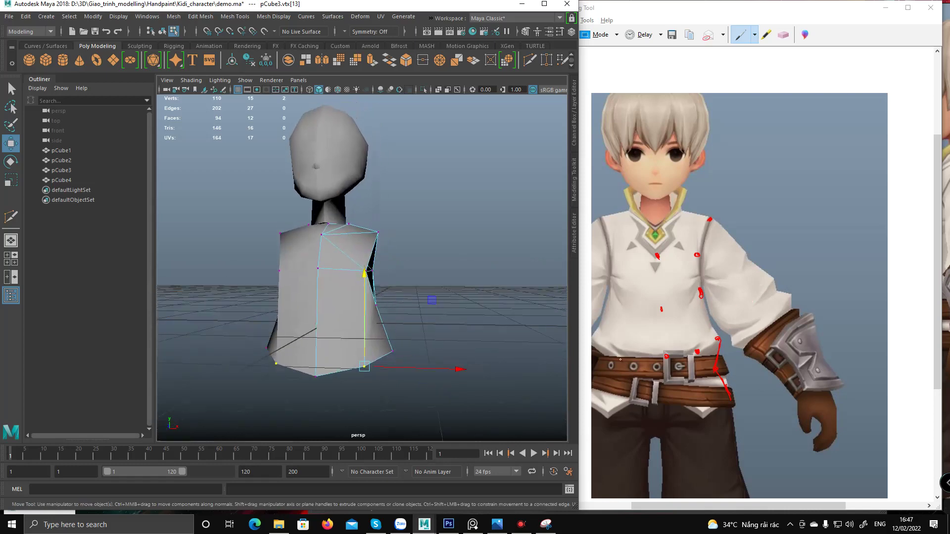
alt+drag(371, 351, 363, 396)
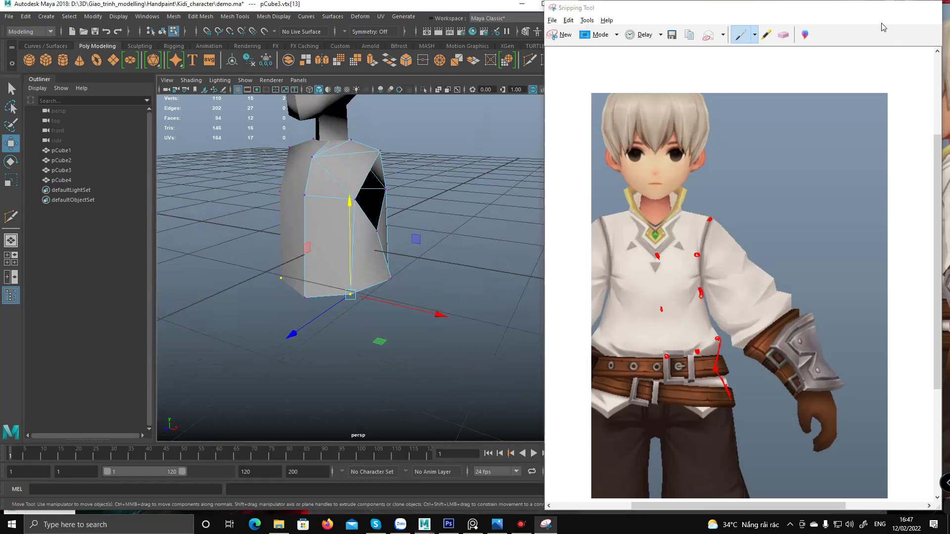
Minimize the marked snip and move the centre back point slightly backward and up in the side view.
click(886, 7)
alt+drag(366, 292, 350, 280)
alt+right_drag(350, 279, 356, 333)
alt+drag(366, 342, 371, 349)
click(377, 327)
alt+drag(337, 305, 358, 302)
key(space)
key(space)
key(space)
key(space)
click(377, 253)
drag(310, 190, 315, 184)
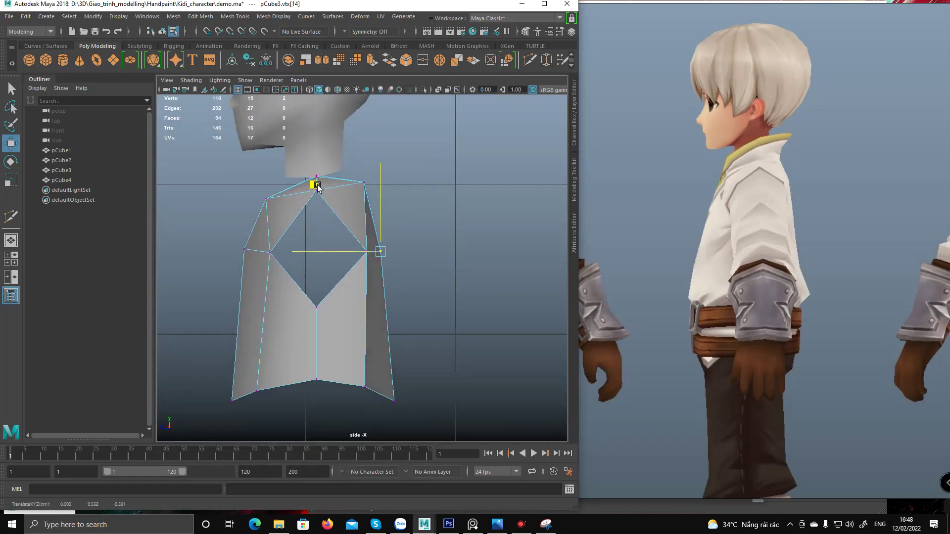
Flatten the torso's bottom row of points to one horizontal level by scaling it vertically in the side view.
alt+middle_drag(407, 421, 419, 349)
click(404, 326)
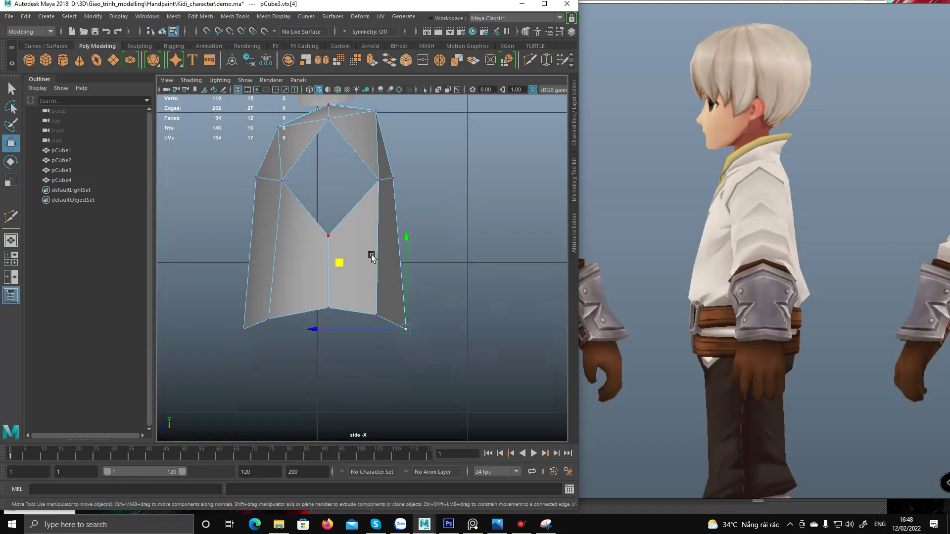
alt+middle_drag(353, 263, 345, 285)
drag(200, 304, 401, 369)
key(r)
drag(315, 260, 325, 364)
key(w)
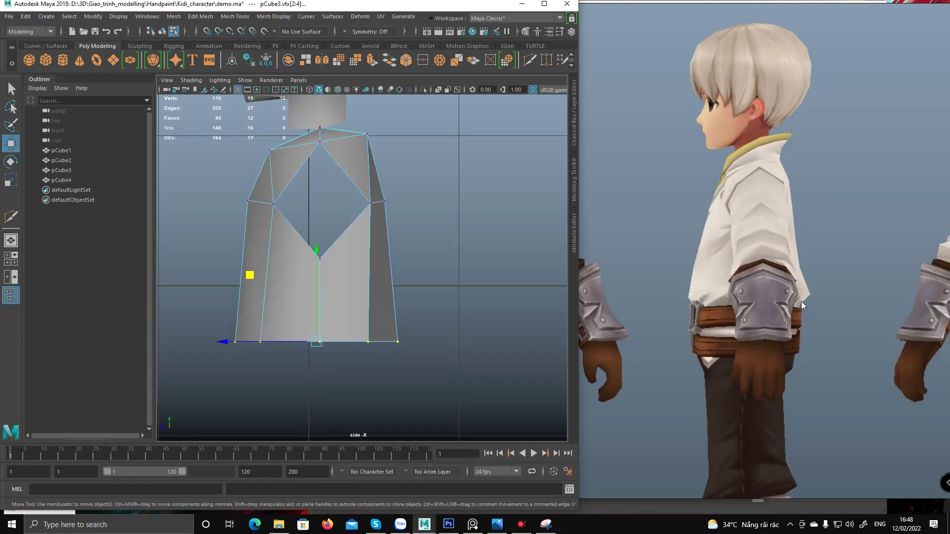
Select all the edges along the torso's open bottom border.
alt+middle_drag(389, 357, 409, 334)
mouse_move(402, 283)
alt+middle_down()
mouse_move(402, 339)
mouse_move(400, 293)
alt+middle_up()
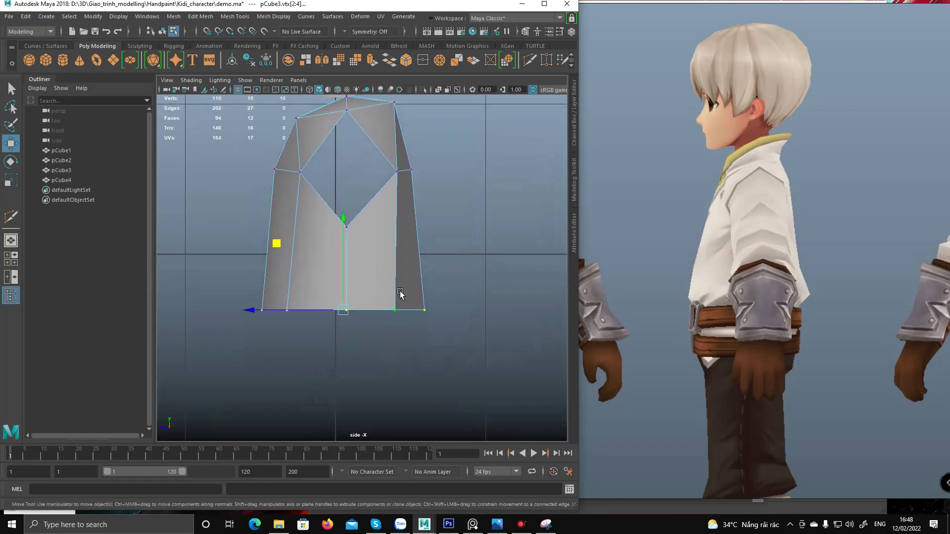
key(F10)
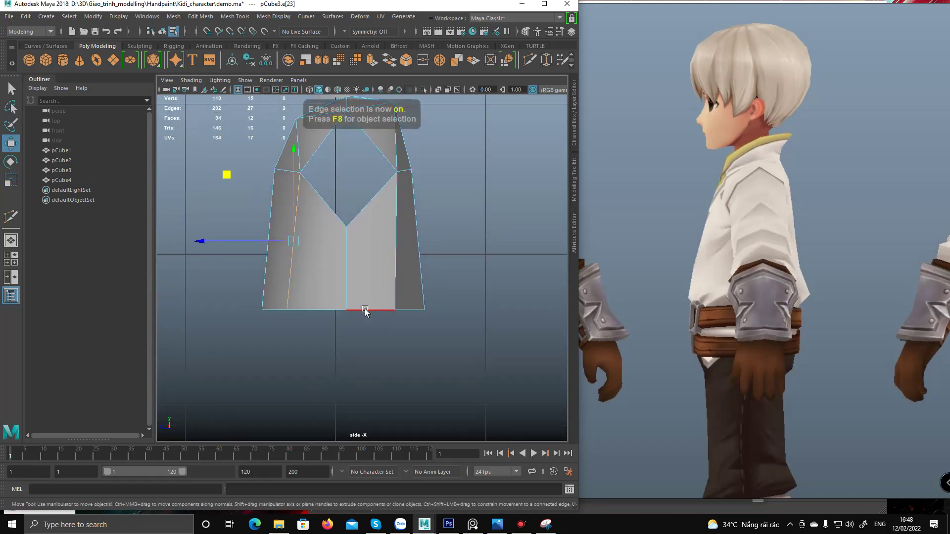
double_click(275, 309)
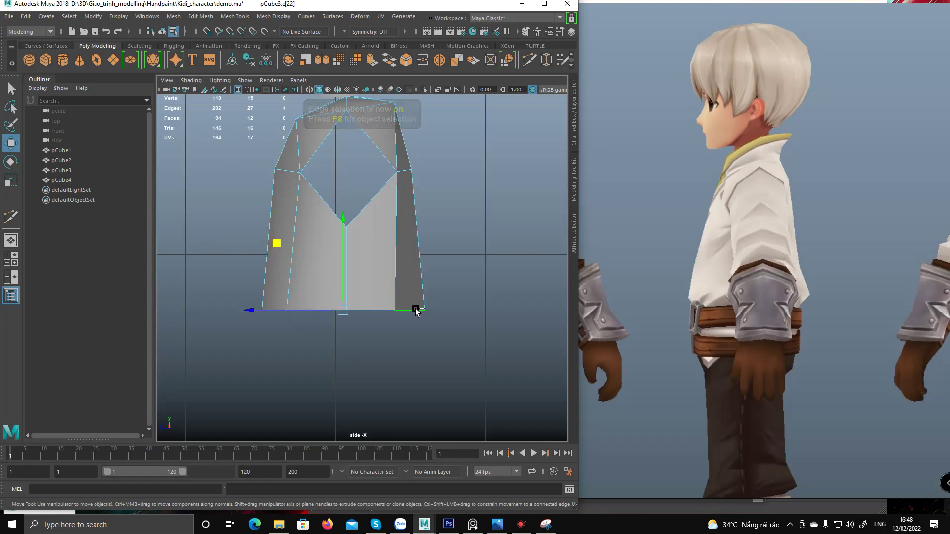
key(q)
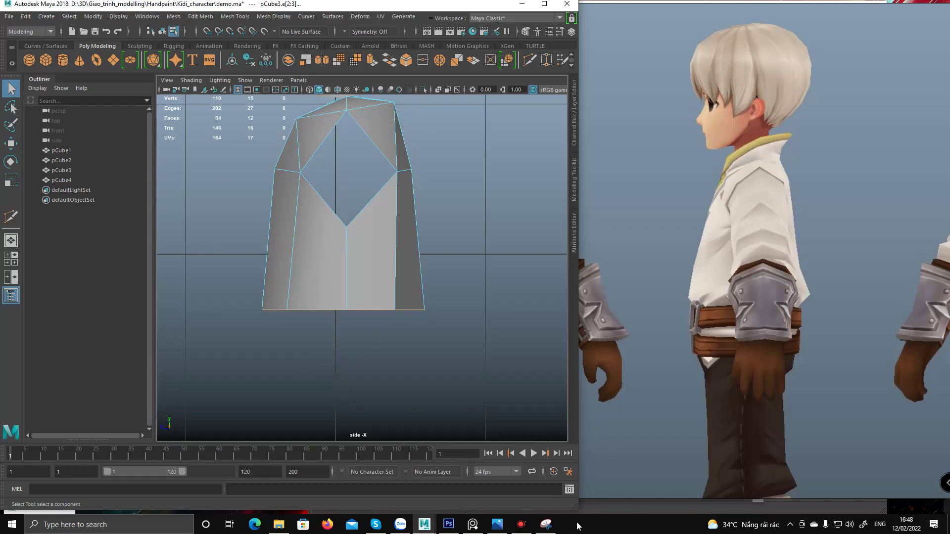
Capture a snip of the torso's side view beside the side reference, mark the back hem in red, and minimize it.
click(546, 524)
click(562, 34)
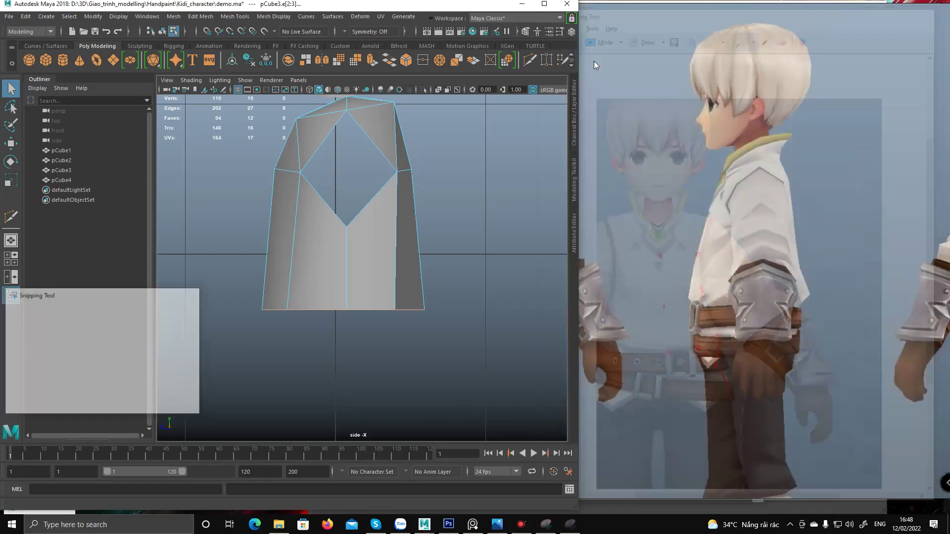
drag(181, 33, 898, 471)
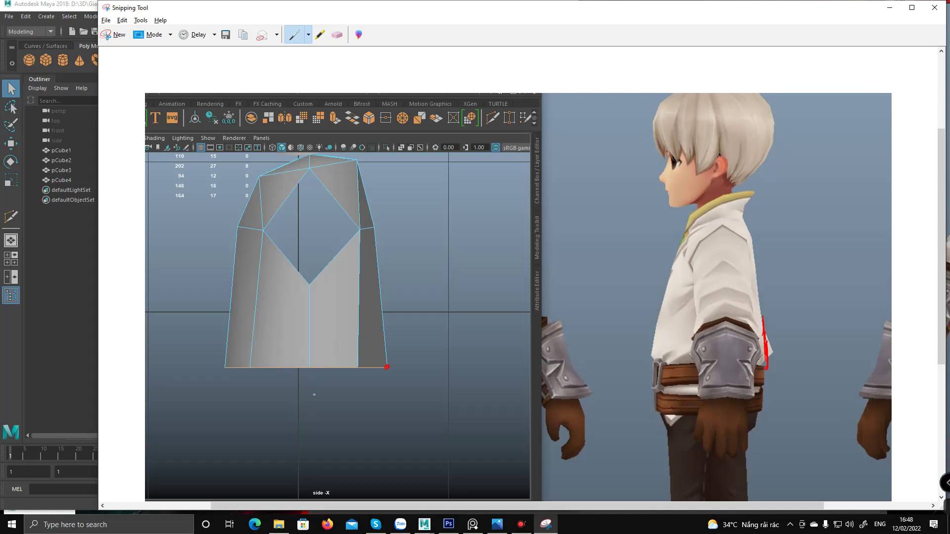
click(889, 7)
Compare the torso's lower flare in the front view with the shirt hem on the front reference.
middle_drag(695, 326, 688, 344)
alt+middle_drag(349, 309, 350, 312)
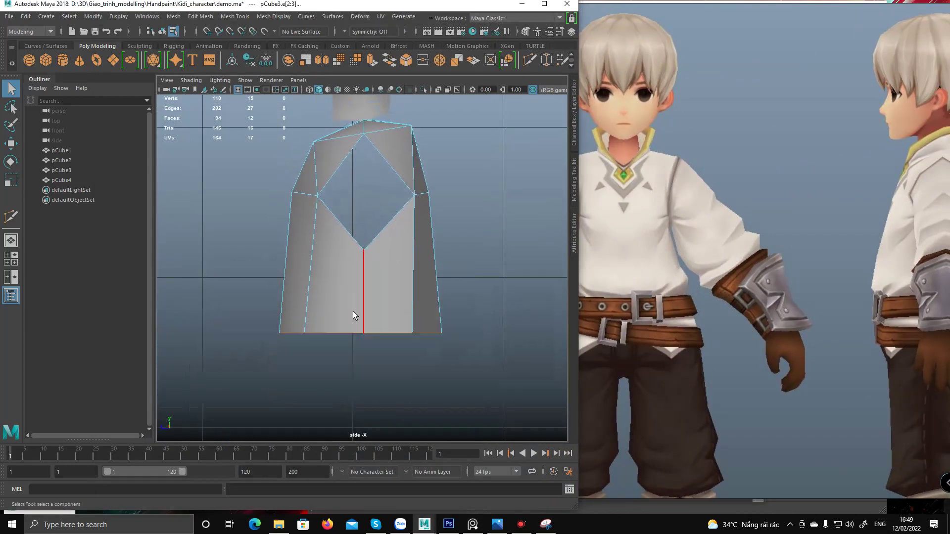
key(space)
key(space)
alt+middle_drag(288, 384, 324, 305)
alt+right_drag(322, 271, 390, 287)
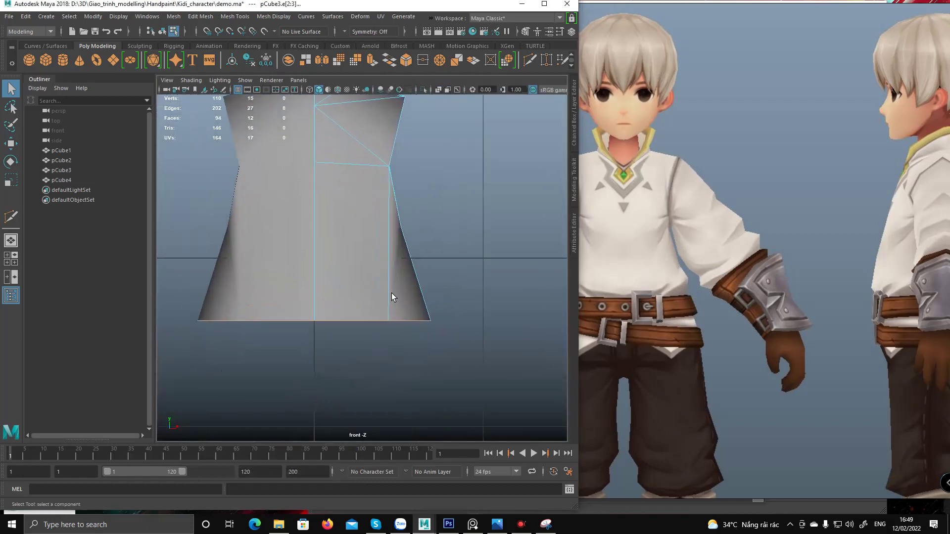
alt+middle_drag(390, 287, 371, 312)
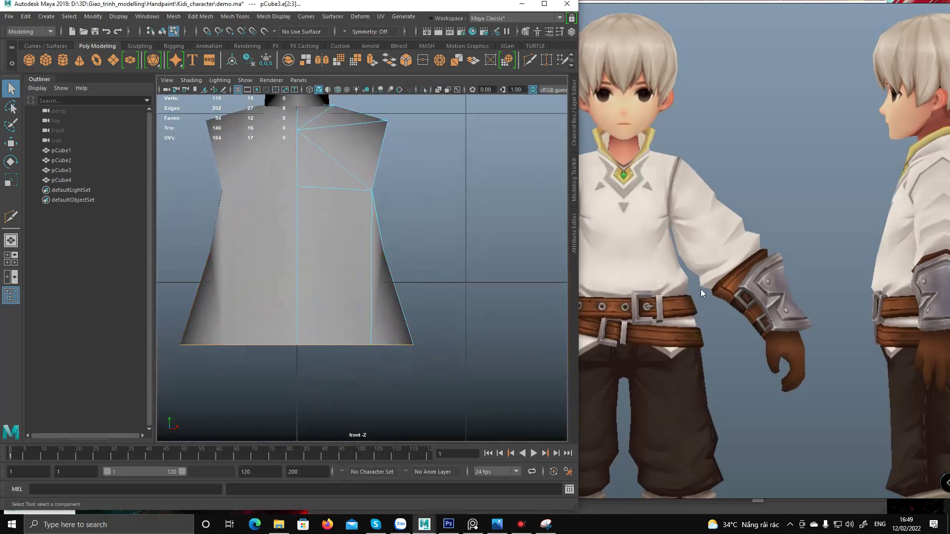
click(689, 282)
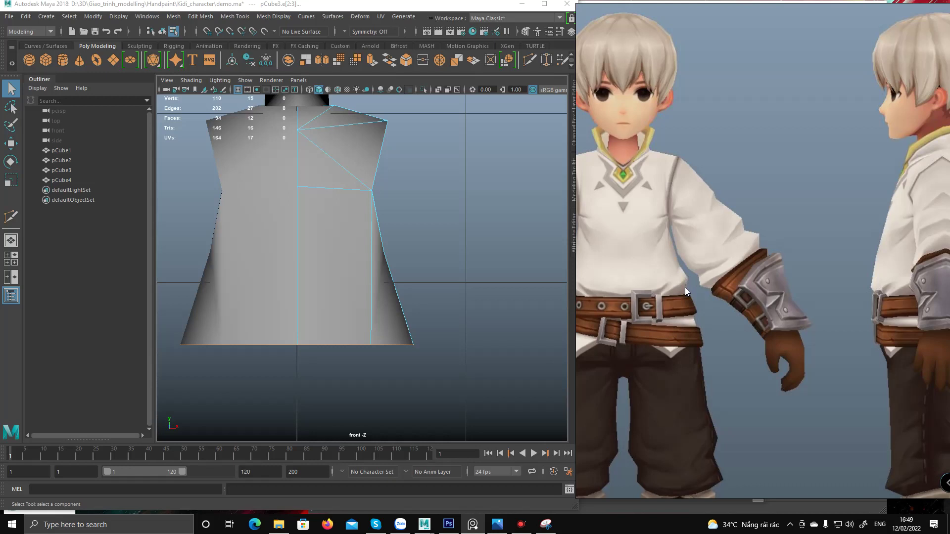
Cut an edge from the front corner bottom point to a new point low on the vertical side edge.
middle_click(384, 327)
key(ctrl+F9)
click(372, 343)
shift+right_drag(420, 308, 340, 307)
click(372, 345)
click(405, 319)
right_click(424, 351)
key(e)
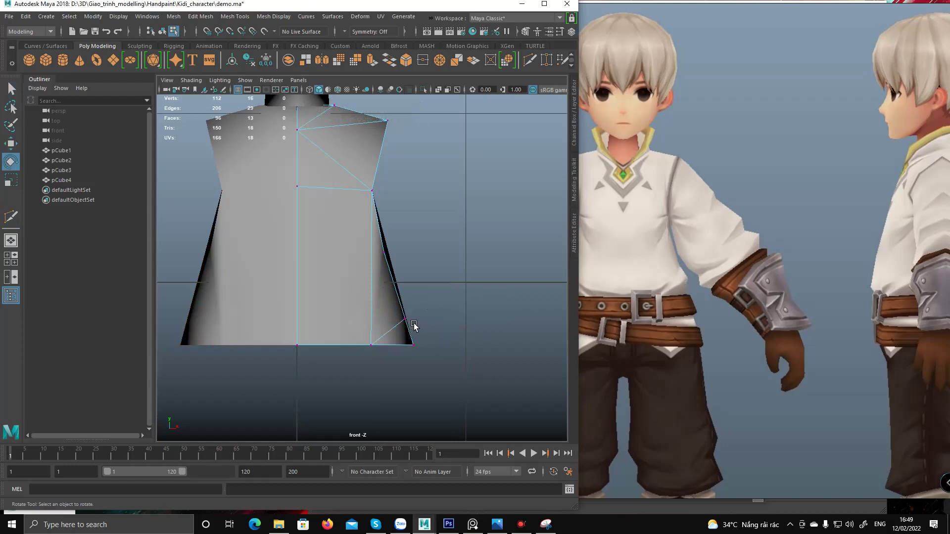
Cut a matching edge from the new side point to the back corner bottom point.
key(space)
key(space)
alt+drag(424, 237, 365, 265)
key(g)
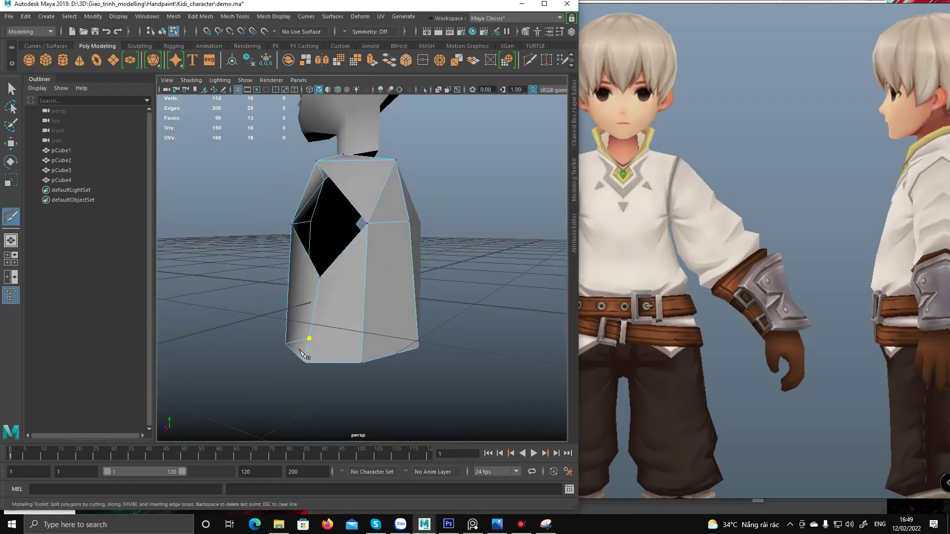
click(361, 363)
key(q)
click(310, 338)
alt+drag(317, 336, 388, 325)
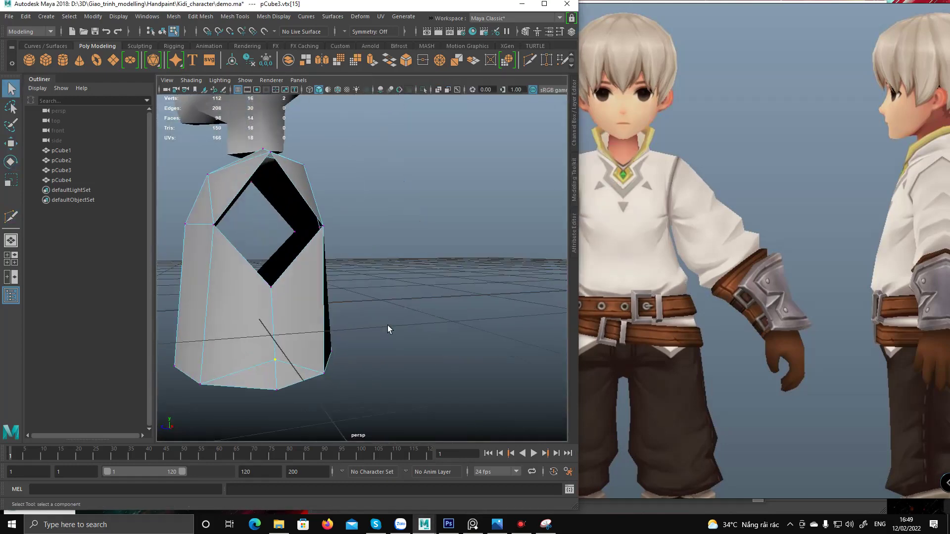
Pull the side bottom point inward and nudge the new point above it slightly outward in the front view.
key(space)
key(space)
click(412, 343)
key(w)
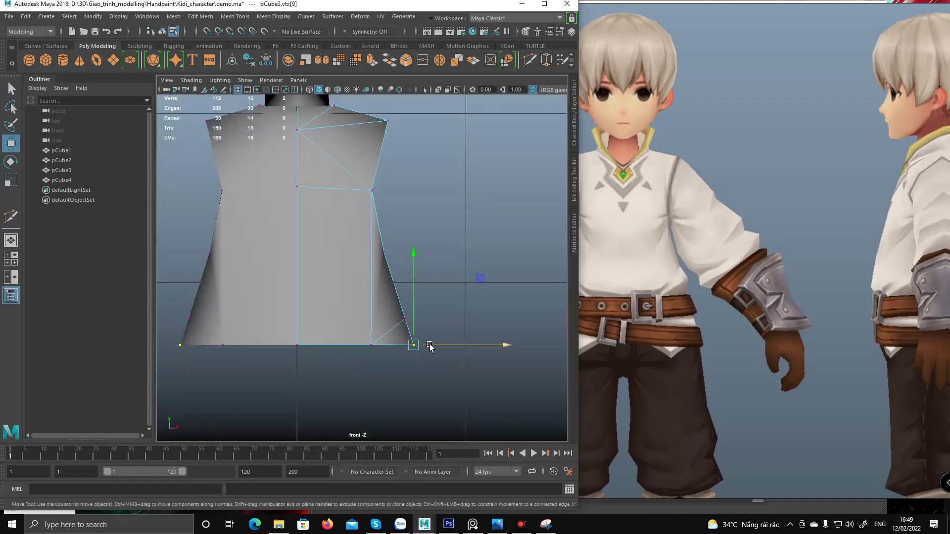
drag(447, 345, 438, 319)
click(405, 319)
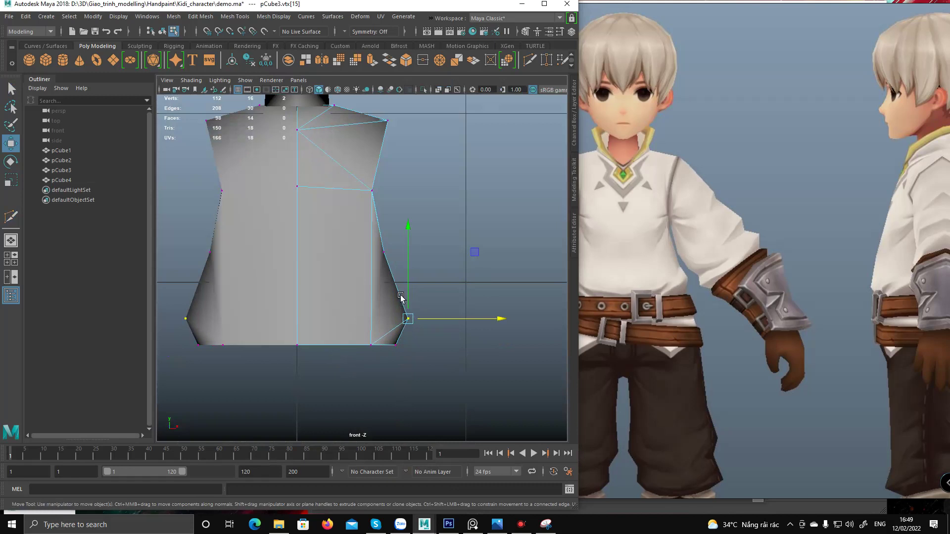
Raise the underarm point slightly in the front view.
alt+middle_drag(411, 305, 410, 341)
click(386, 287)
alt+middle_drag(386, 288, 395, 368)
drag(396, 329, 396, 324)
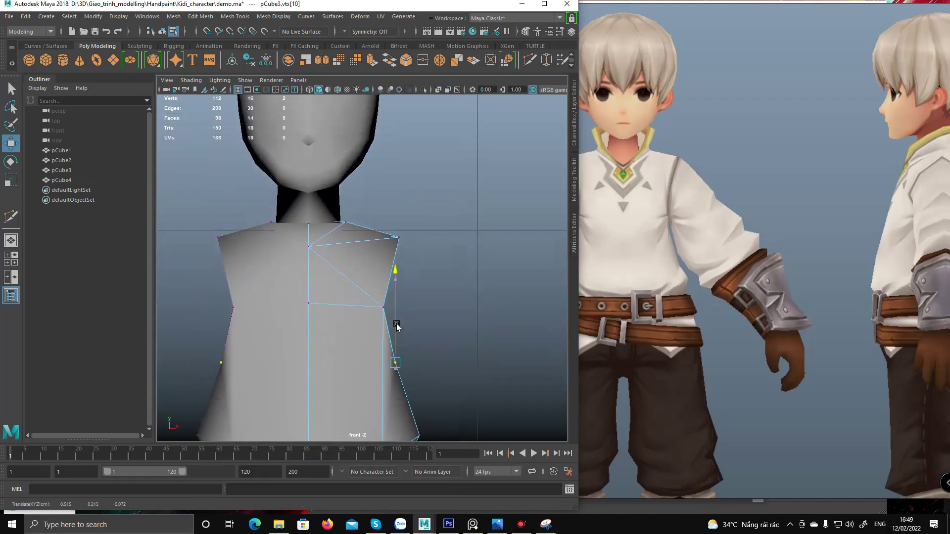
alt+middle_drag(396, 325, 384, 255)
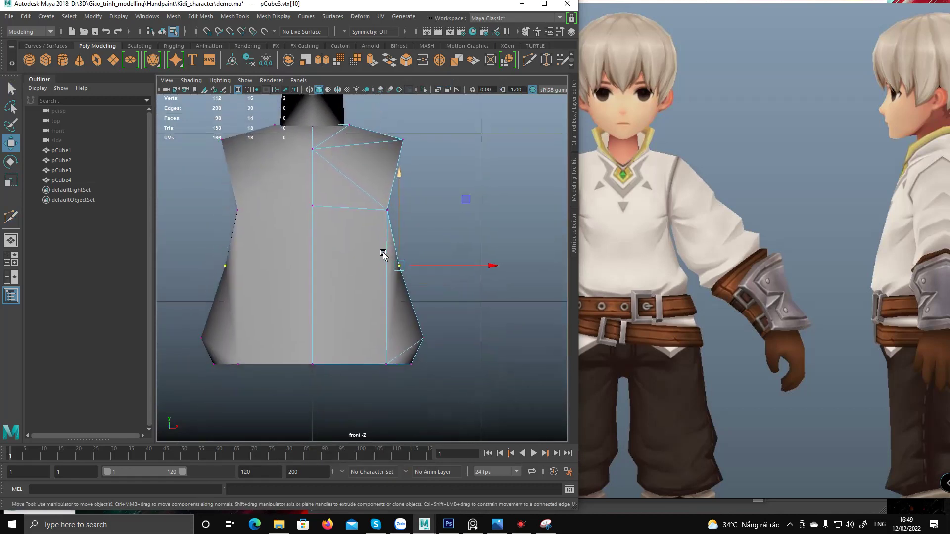
Cut edges from the back corner bottom point to two new points low on the torso's back centre edge.
click(425, 340)
key(space)
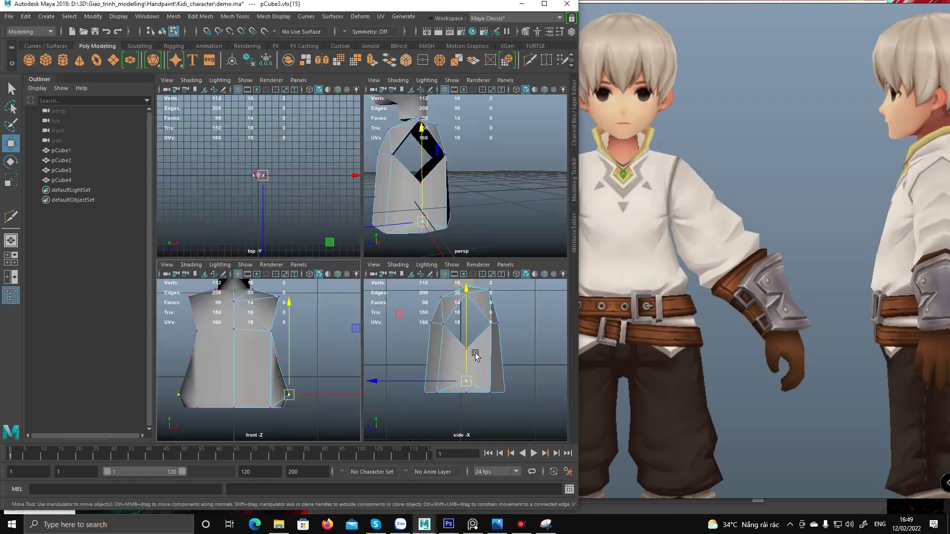
key(space)
middle_drag(826, 297, 623, 324)
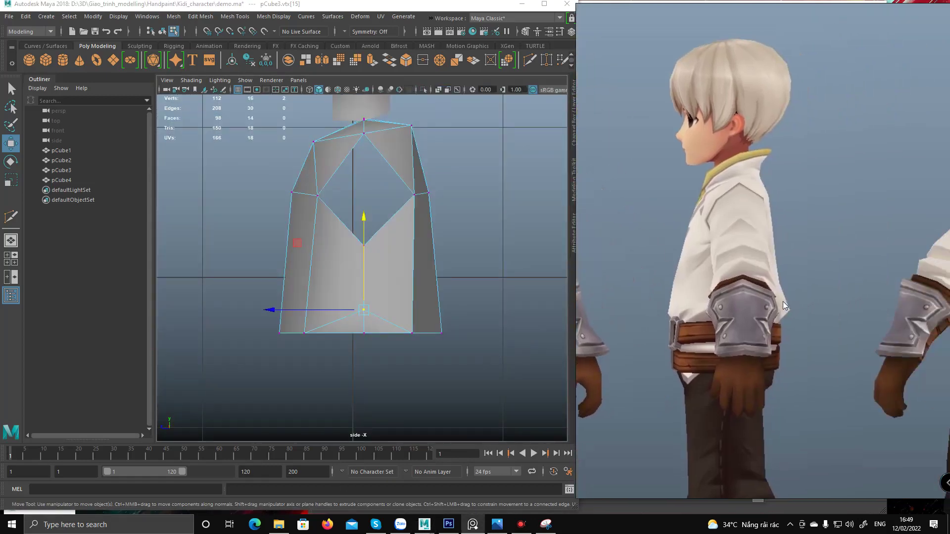
alt+middle_drag(429, 316, 409, 324)
shift+right_drag(410, 310, 386, 342)
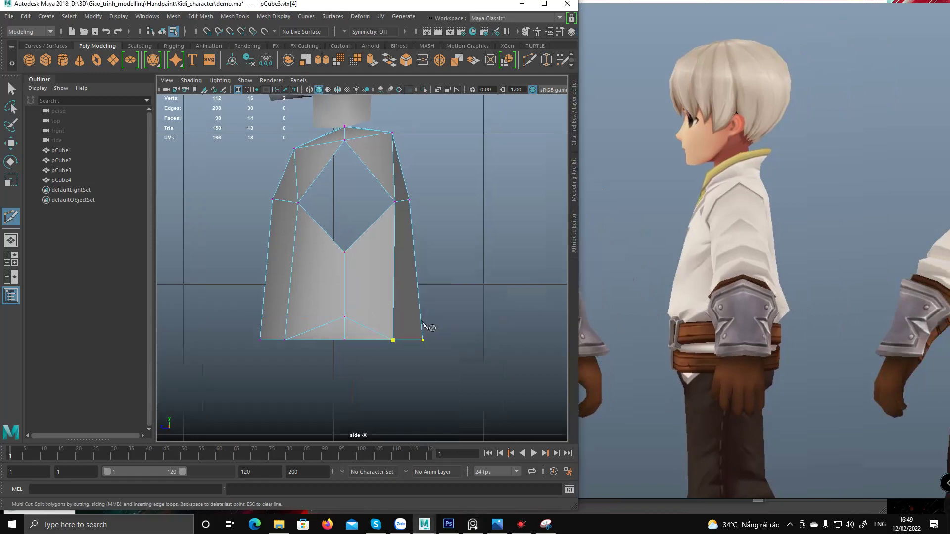
key(Return)
Pull the lower new back centre point outward in the side view to bulge the shirt above the hem.
key(w)
drag(384, 325, 394, 325)
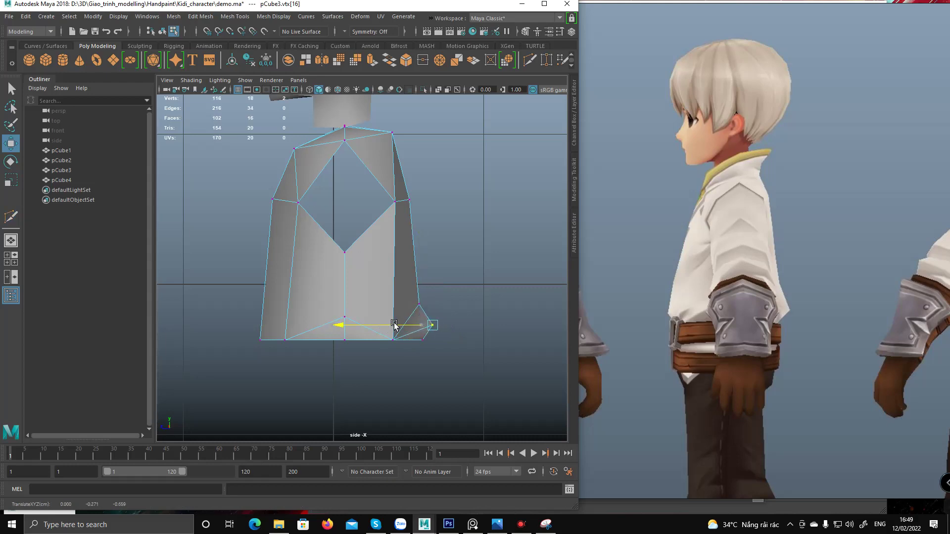
key(space)
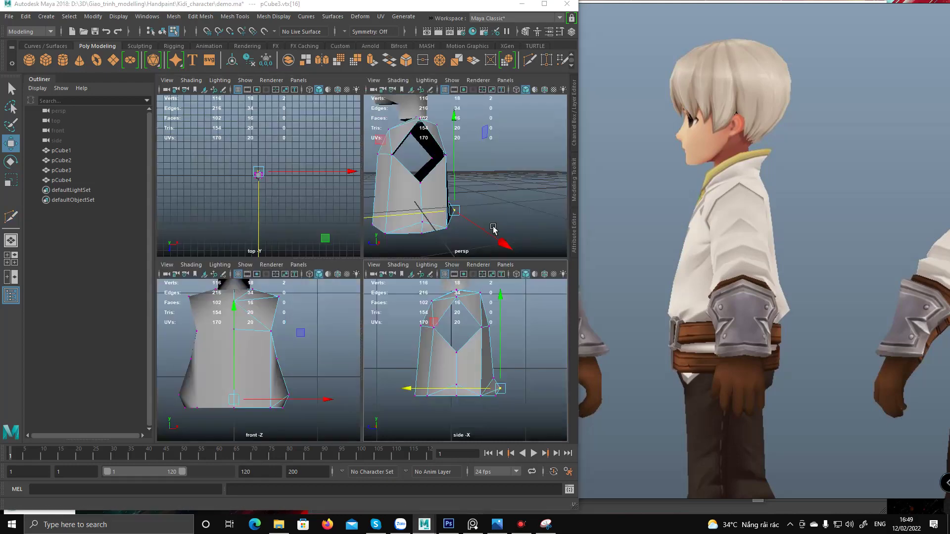
key(space)
alt+drag(453, 248, 422, 328)
key(q)
key(F10)
click(385, 345)
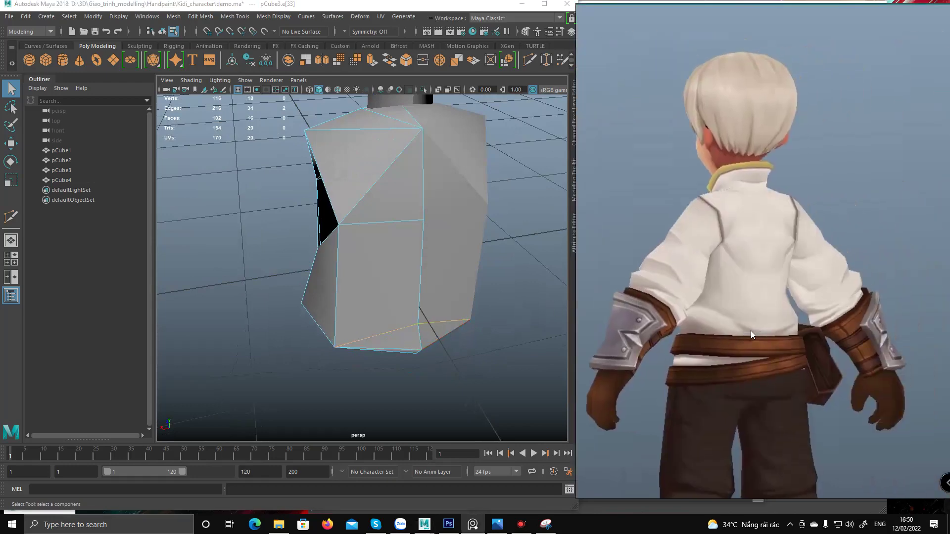
Switch to the Kidi.ma scene and examine the finished character's shirt wireframe around the back, sides and waist.
mouse_move(424, 524)
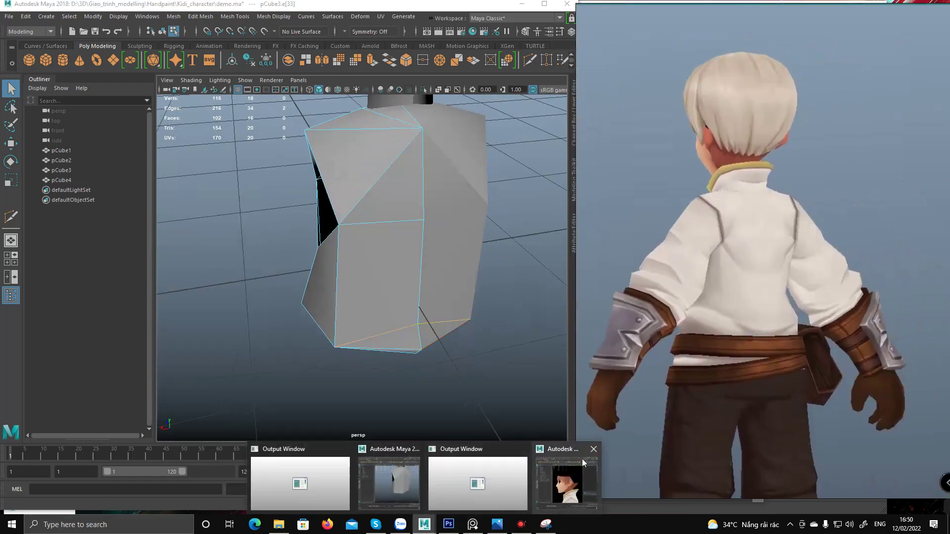
click(568, 483)
alt+middle_drag(554, 316, 490, 188)
alt+right_drag(607, 299, 545, 266)
alt+drag(545, 266, 544, 294)
key(space)
key(space)
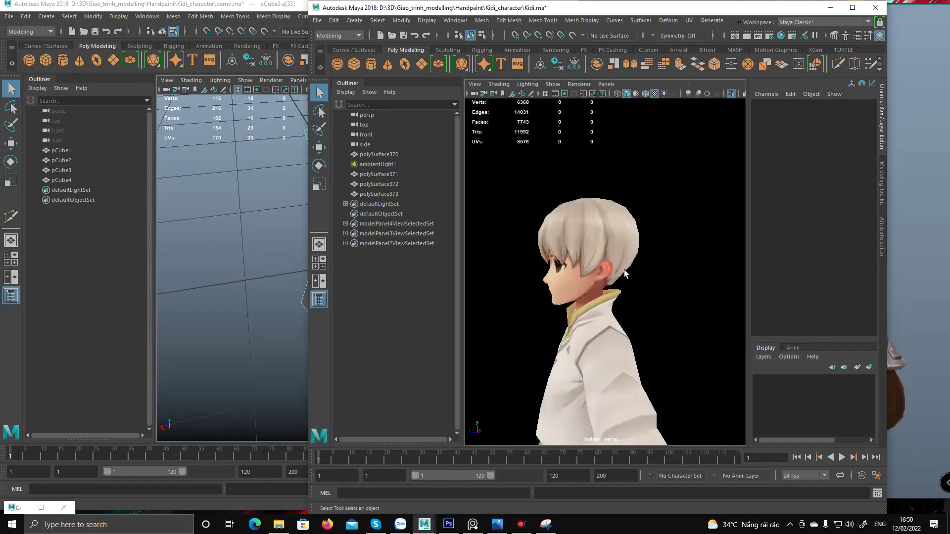
alt+drag(571, 287, 604, 328)
alt+right_drag(603, 328, 562, 326)
click(590, 316)
mouse_move(589, 317)
alt+mouse_down()
mouse_move(558, 297)
mouse_move(569, 282)
mouse_move(594, 302)
alt+mouse_up()
alt+right_drag(593, 302, 573, 358)
alt+drag(573, 358, 672, 360)
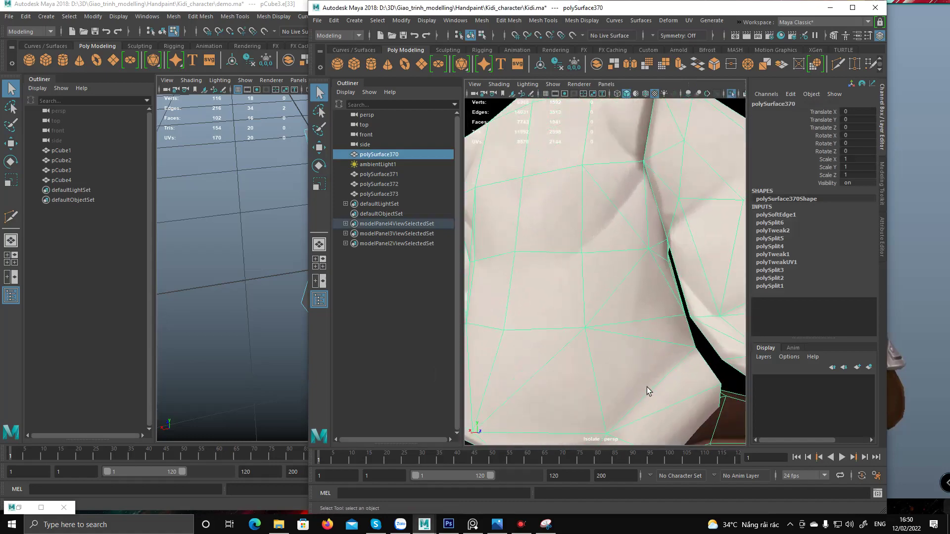
alt+right_drag(646, 387, 583, 340)
alt+drag(582, 339, 627, 311)
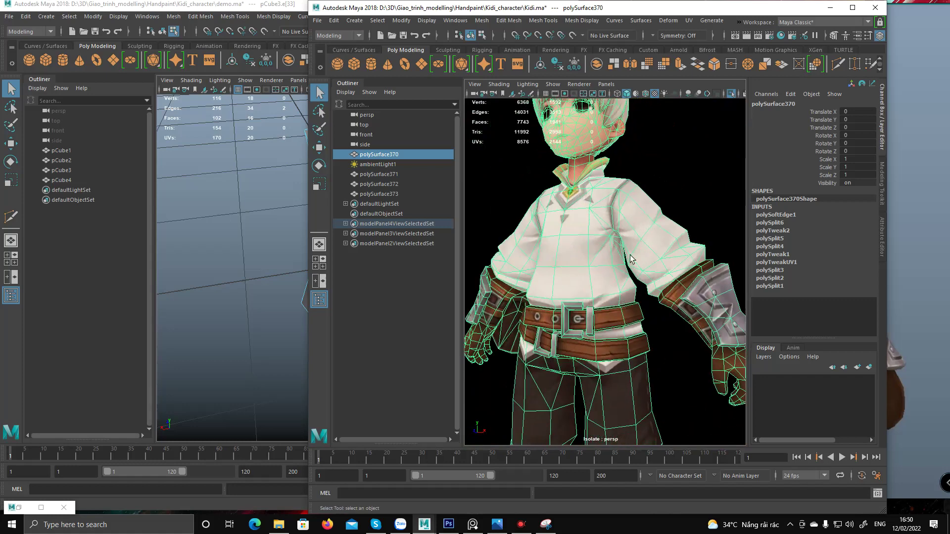
Return to the demo scene, capture a snip of the character reference, and mark the belt points and trouser leg outline on it.
click(830, 8)
alt+drag(366, 341, 488, 332)
middle_drag(674, 351, 762, 319)
scroll(762, 319, down, 5)
middle_drag(591, 319, 668, 307)
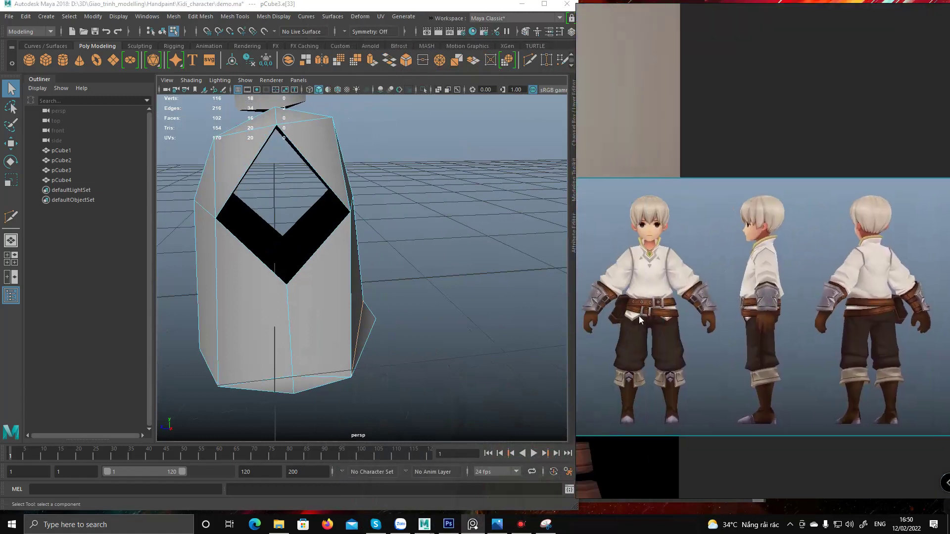
scroll(657, 316, up, 3)
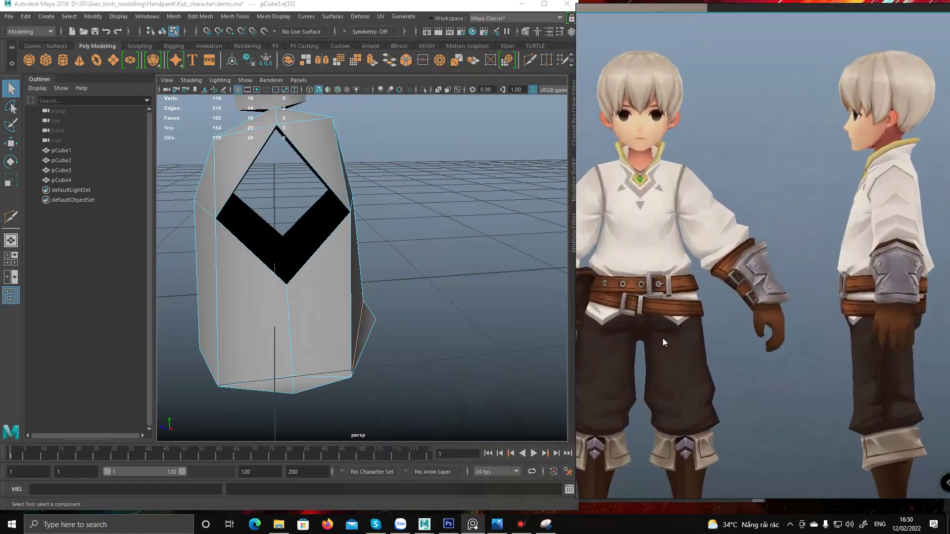
click(545, 526)
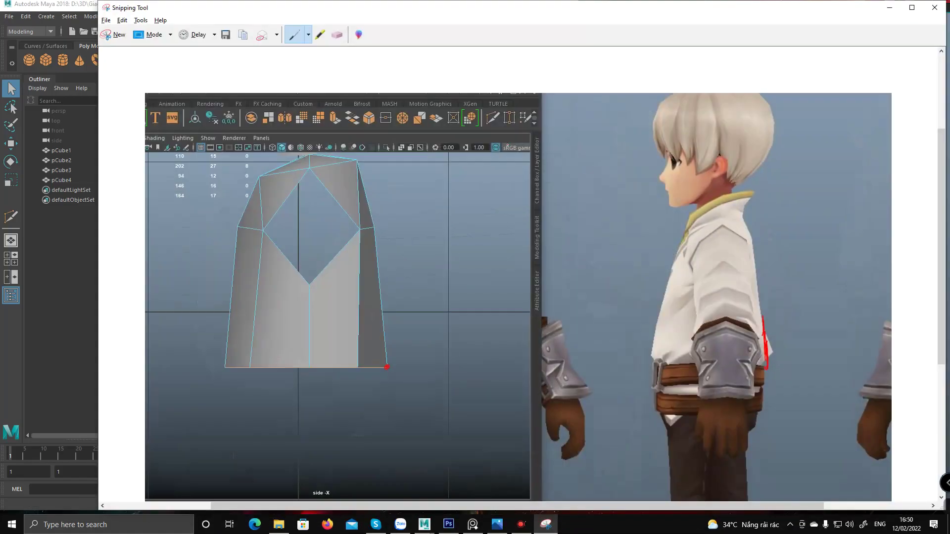
click(154, 36)
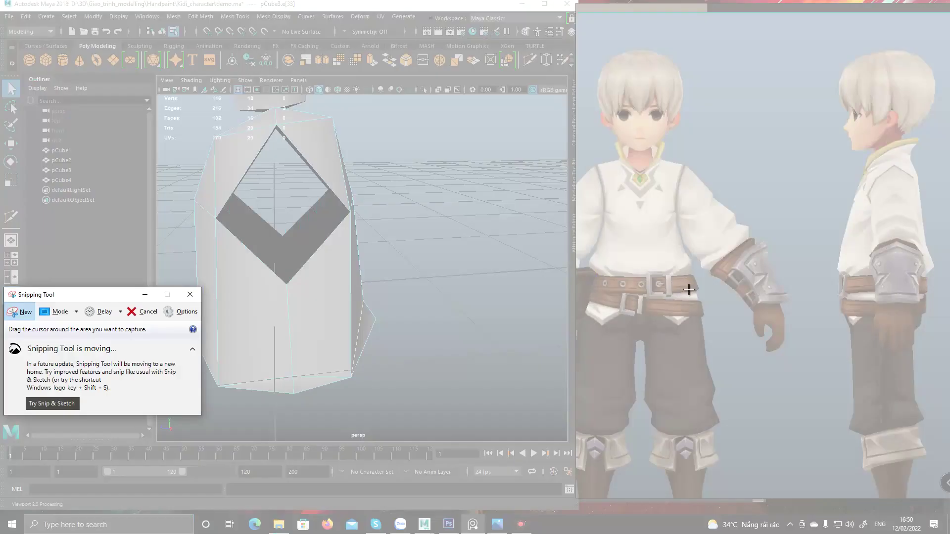
drag(568, 46, 893, 501)
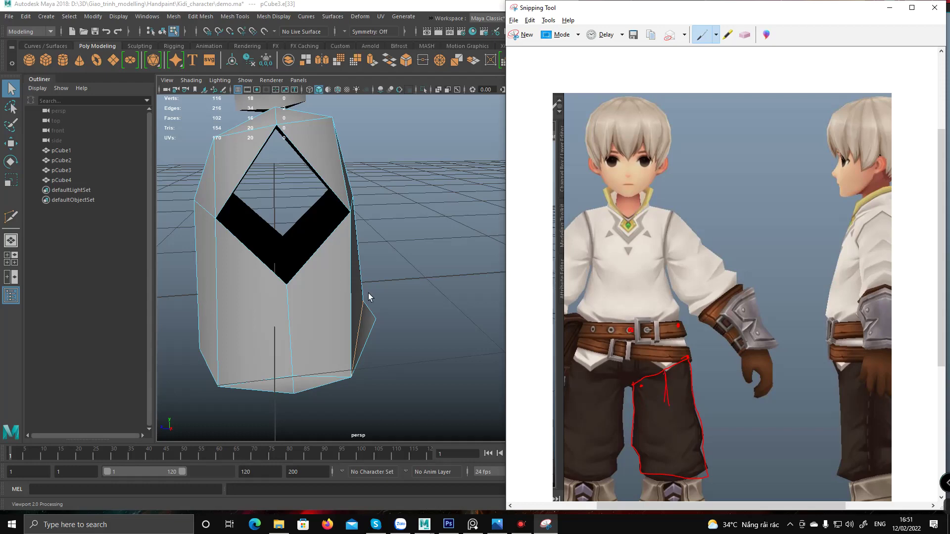
Extrude the torso half's open bottom hem edges straight down to form a belt-height band.
alt+drag(302, 307, 426, 257)
alt+drag(356, 311, 311, 282)
key(F10)
shift+click(332, 285)
alt+drag(391, 286, 404, 306)
shift+click(367, 286)
shift+click(399, 299)
key(w)
shift+drag(350, 241, 384, 293)
key(space)
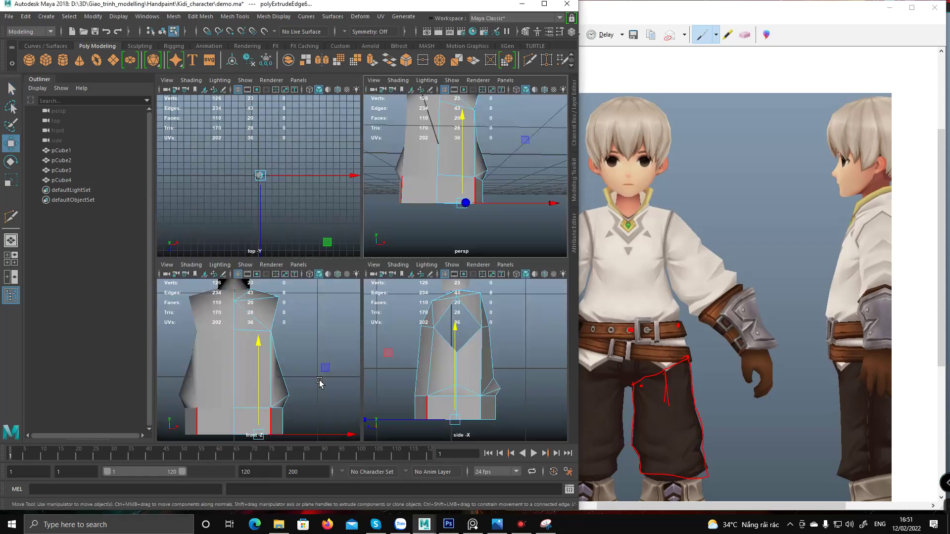
key(space)
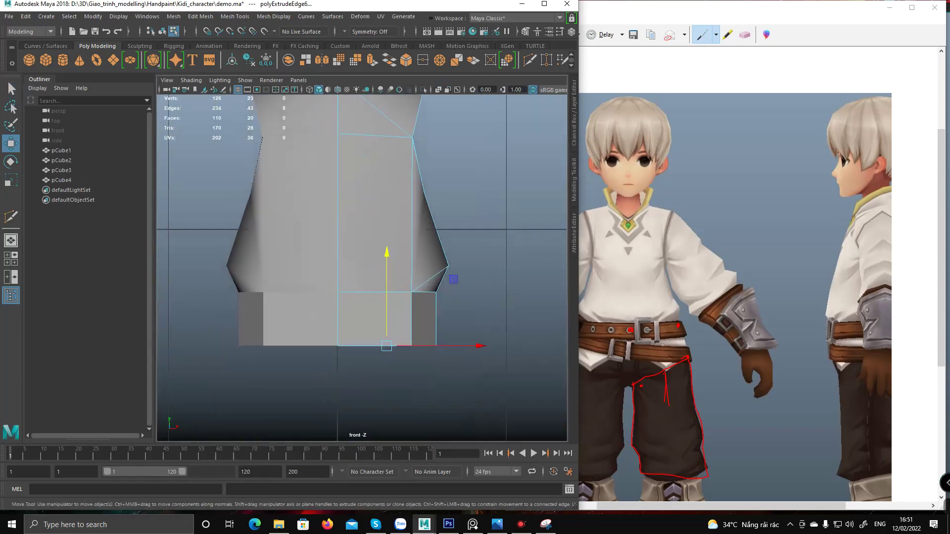
alt+middle_drag(395, 296, 390, 303)
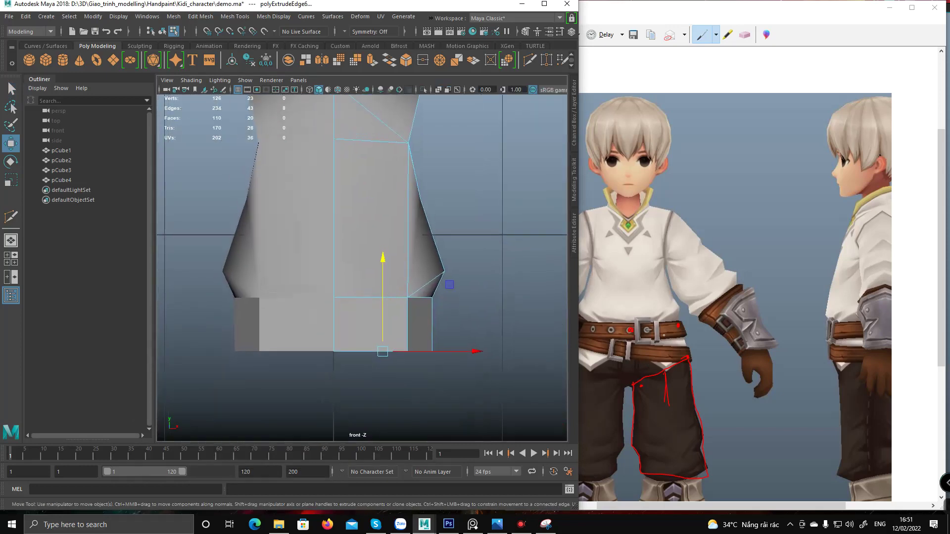
Mark the waist, centre and crotch points and the side-view belt depth on the reference capture.
click(658, 330)
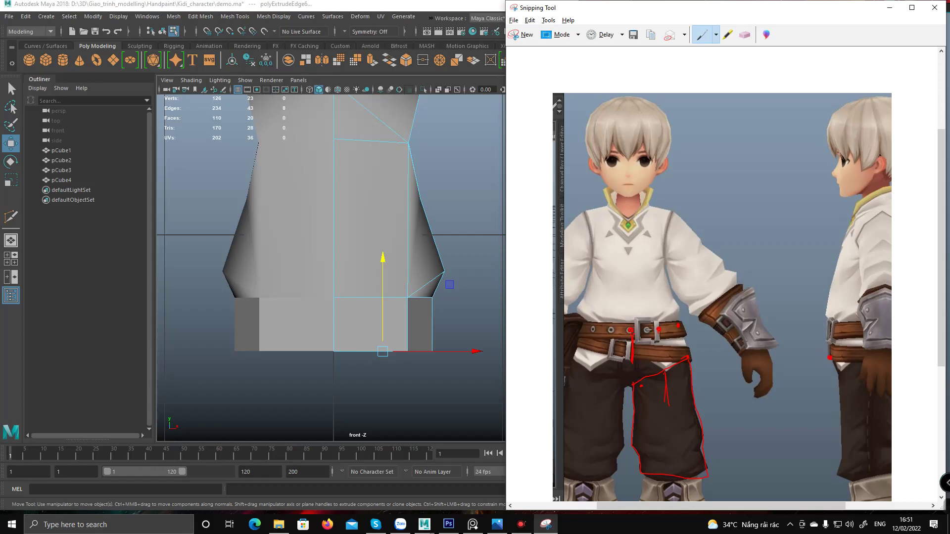
alt+middle_drag(353, 333, 352, 318)
alt+drag(351, 318, 322, 319)
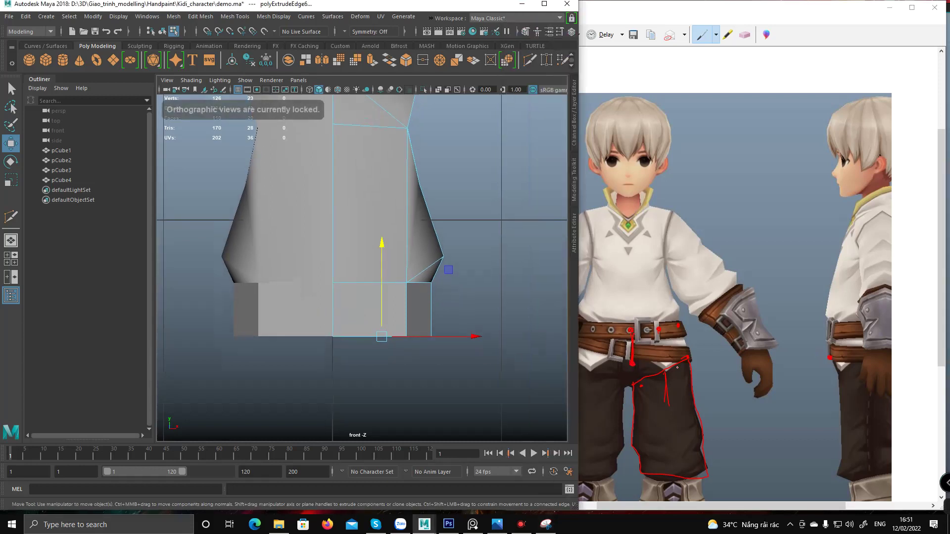
click(633, 383)
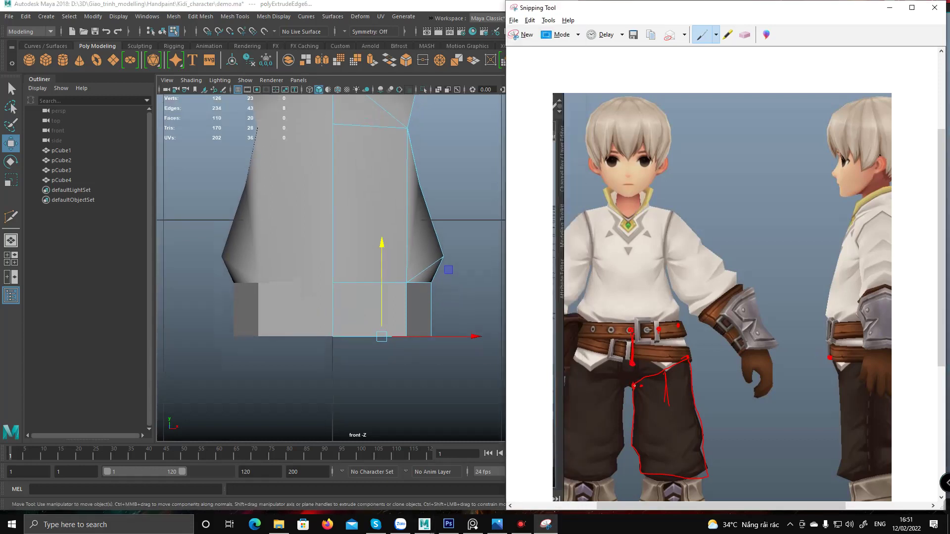
click(398, 354)
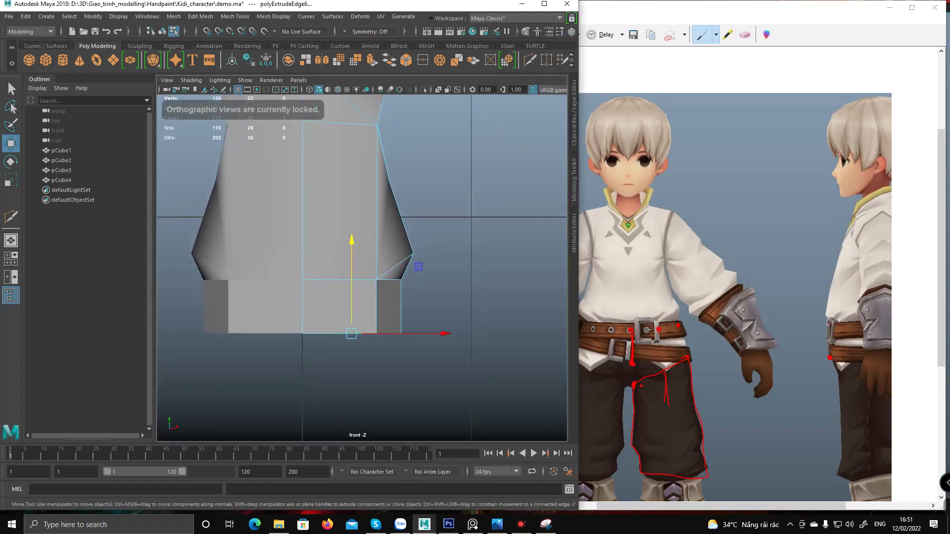
key(alt+Tab)
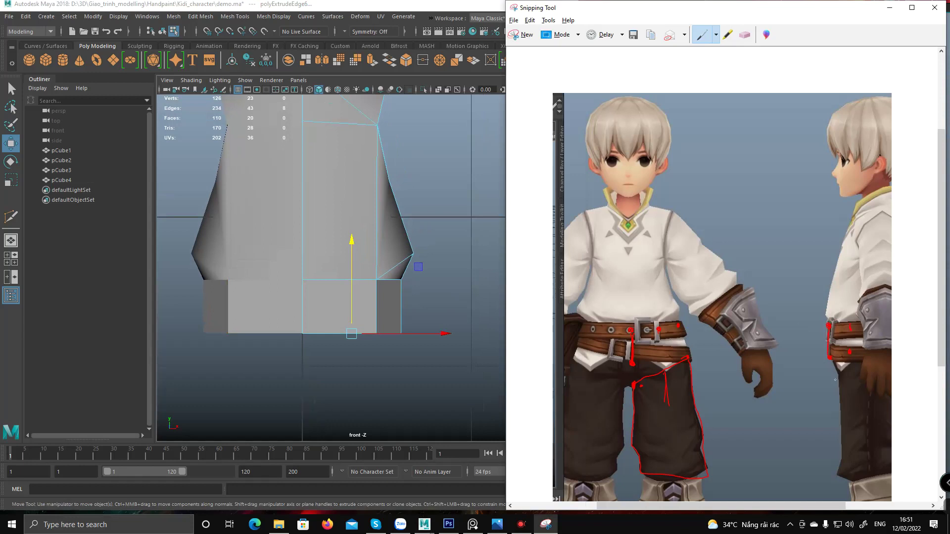
key(alt+Tab)
Lower the centre bottom points of the hem band slightly in the front view.
mouse_move(371, 307)
alt+middle_down()
mouse_move(341, 305)
mouse_move(364, 305)
alt+middle_up()
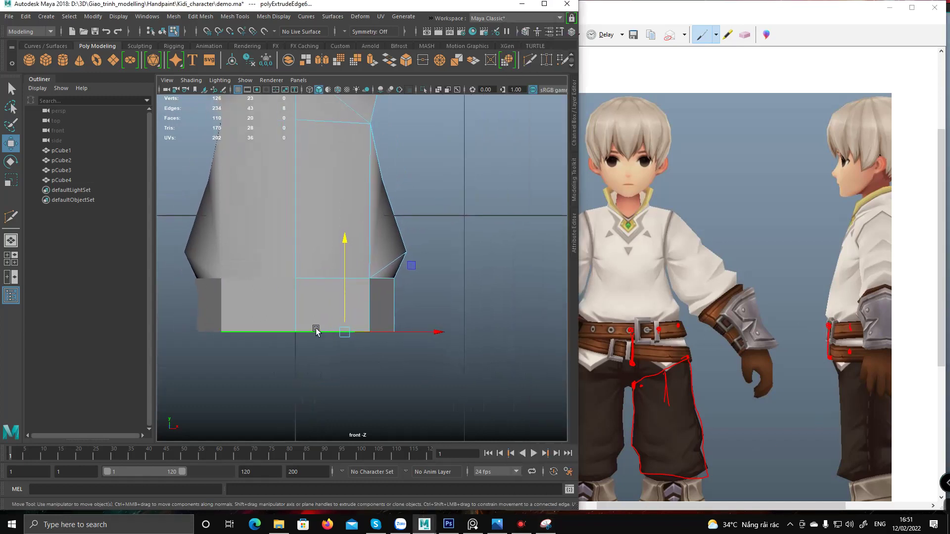
key(F9)
drag(287, 301, 319, 342)
alt+middle_drag(300, 275, 305, 253)
mouse_move(299, 266)
mouse_down()
mouse_move(307, 259)
mouse_move(300, 281)
mouse_up()
scroll(333, 272, down, 6)
scroll(333, 271, up, 3)
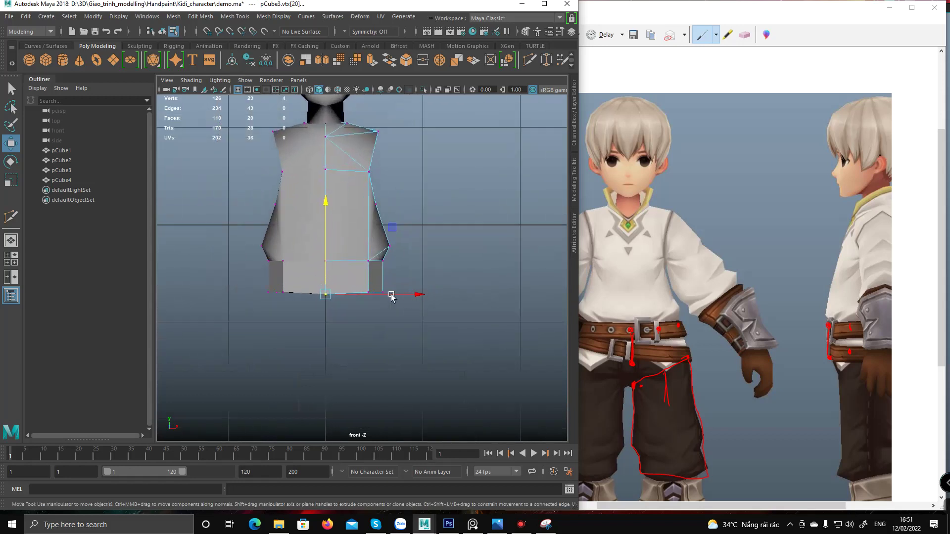
Extrude the band's front bottom edge down and inward to start the crotch panel.
key(F10)
click(340, 292)
alt+drag(321, 277, 299, 261)
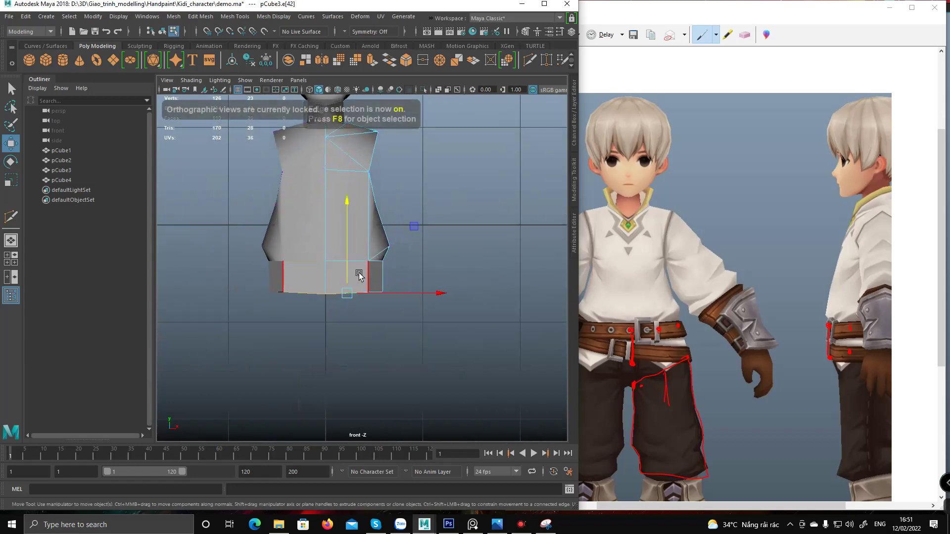
key(space)
key(space)
alt+drag(445, 203, 236, 329)
key(r)
key(q)
key(F9)
key(w)
alt+drag(371, 321, 297, 309)
Extrude the band's back bottom edge inward toward the front crotch panel.
key(F9)
key(F10)
click(376, 291)
double_click(375, 287)
alt+drag(376, 287, 319, 228)
shift+middle_drag(319, 228, 273, 244)
alt+drag(322, 275, 317, 242)
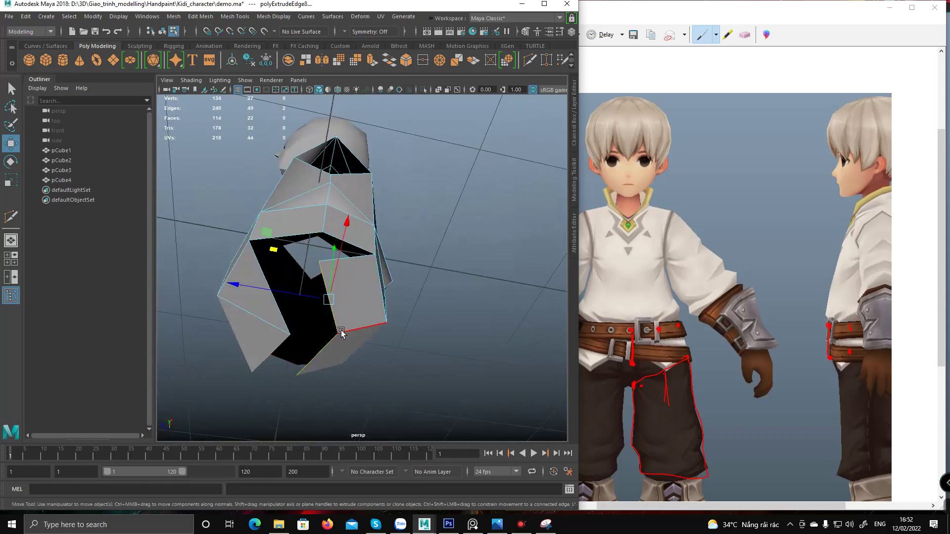
Reposition the bottom points of the extruded front and back panels with vertex snapping to shape the crotch.
key(F9)
click(339, 332)
alt+drag(351, 322, 301, 342)
key(v)
alt+drag(336, 280, 308, 259)
click(313, 286)
alt+drag(308, 259, 371, 269)
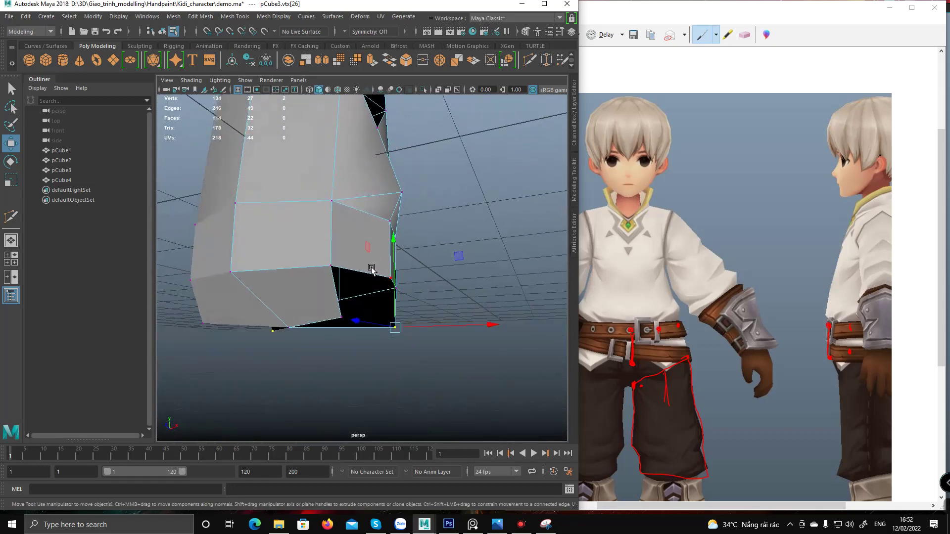
key(q)
key(F9)
alt+drag(341, 309, 402, 324)
key(w)
drag(372, 265, 374, 271)
alt+drag(377, 272, 295, 271)
Extrude the two side bottom edges of the band downward between the front and back crotch panels.
key(q)
click(339, 276)
shift+click(373, 299)
key(F10)
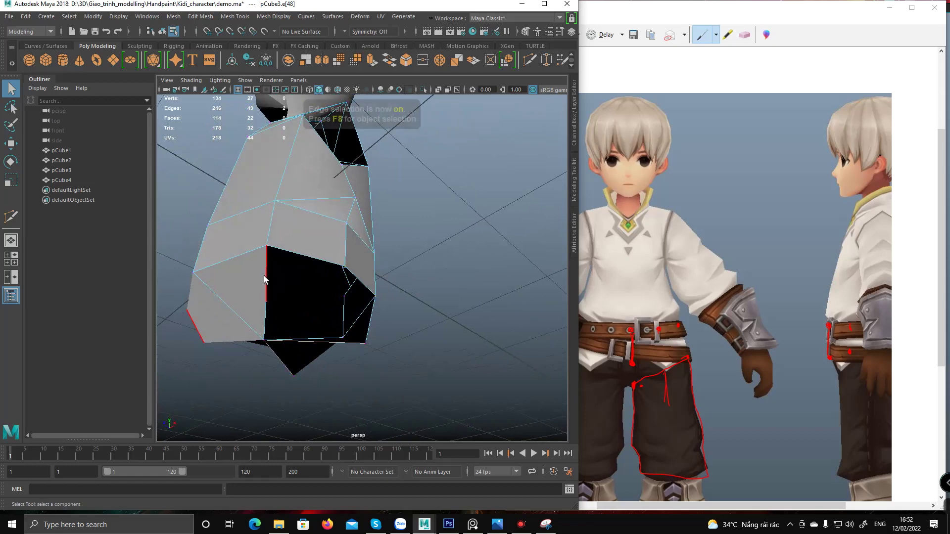
click(357, 269)
shift+click(357, 270)
mouse_move(357, 270)
alt+mouse_down()
mouse_move(360, 250)
mouse_move(365, 286)
alt+mouse_up()
key(w)
shift+drag(356, 251, 374, 317)
shift+right_drag(374, 317, 377, 228)
alt+drag(360, 282, 386, 289)
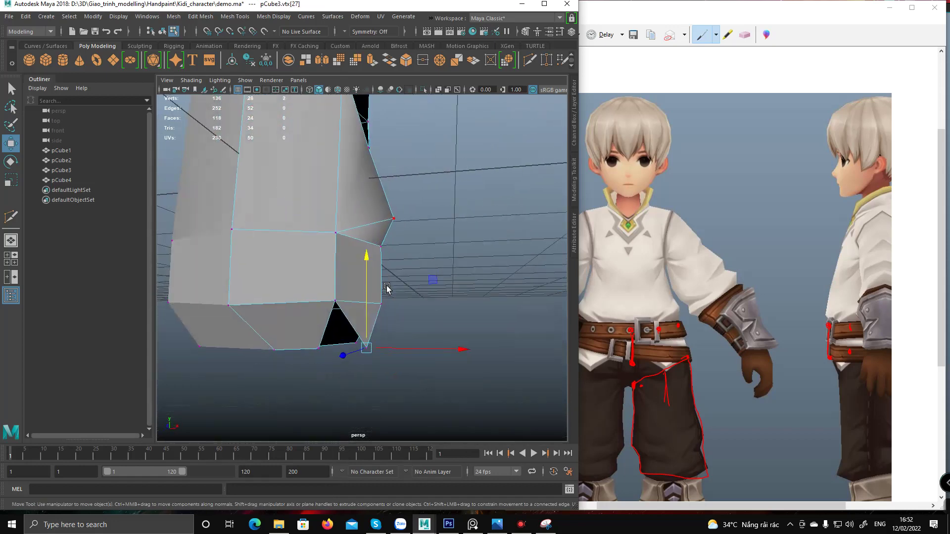
Undo the last changes, then snap the side panel's back bottom point to the back panel's outer bottom point and merge them.
drag(402, 346, 342, 393)
key(ctrl+z)
key(ctrl+z)
click(348, 336)
key(v)
shift+right_drag(347, 355, 382, 302)
alt+drag(380, 317, 342, 326)
mouse_move(362, 360)
alt+mouse_down()
mouse_move(356, 346)
mouse_move(340, 346)
mouse_move(341, 317)
mouse_move(351, 315)
mouse_move(378, 357)
alt+mouse_up()
click(351, 333)
key(q)
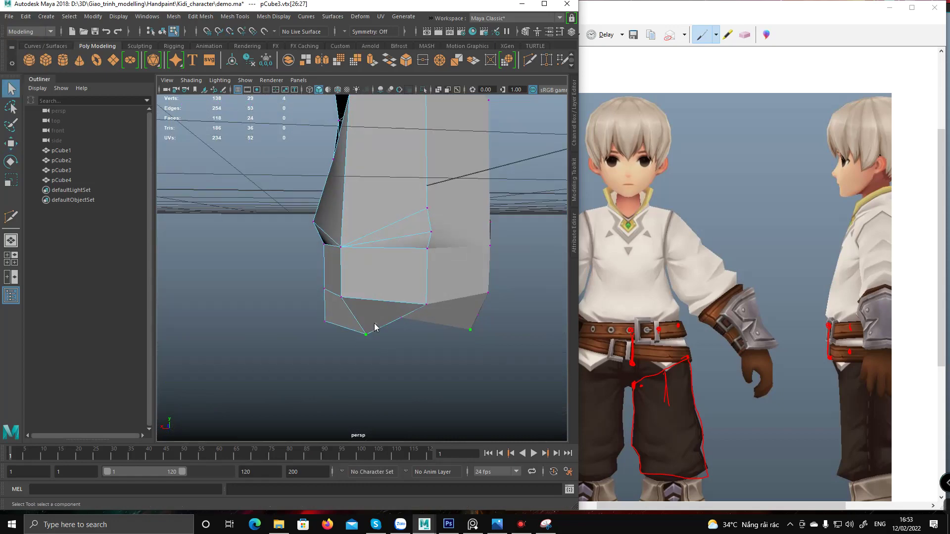
shift+right_drag(374, 324, 372, 280)
alt+drag(372, 280, 372, 291)
Fill the gap beside the side panel with an appended polygon and nudge the back bottom corner point forward.
shift+right_drag(388, 298, 385, 383)
alt+drag(395, 244, 397, 351)
key(w)
drag(344, 334, 335, 333)
alt+middle_drag(355, 304, 354, 324)
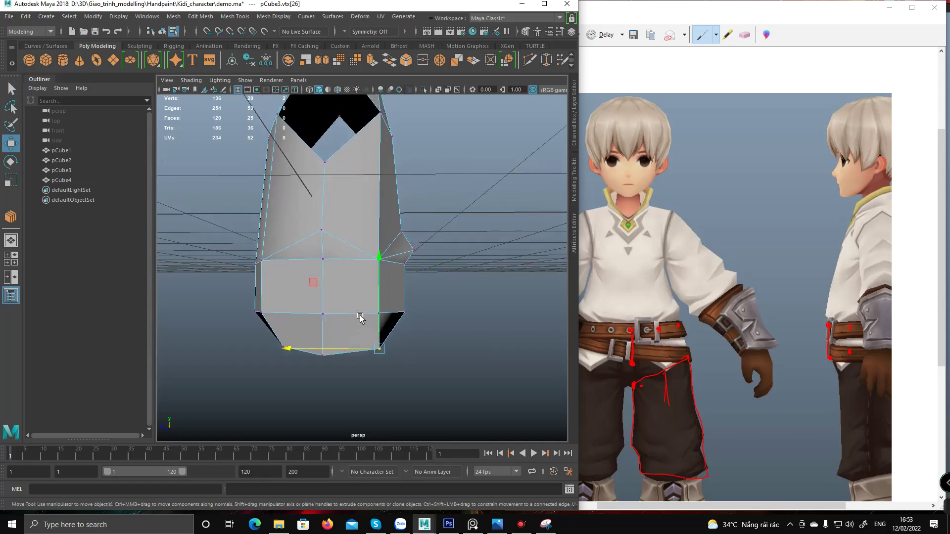
Select the open bottom edges of the hip section and sketch the diagonal V-shaped hip lines on the snipped reference.
click(770, 342)
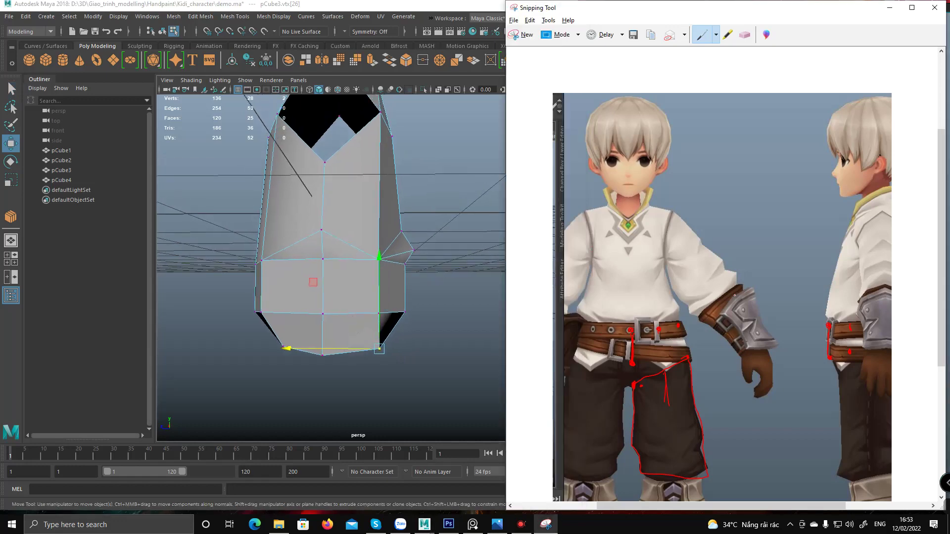
click(889, 7)
alt+drag(452, 304, 403, 283)
key(q)
key(F10)
click(375, 310)
shift+click(371, 339)
shift+click(420, 346)
alt+drag(440, 312, 390, 280)
key(w)
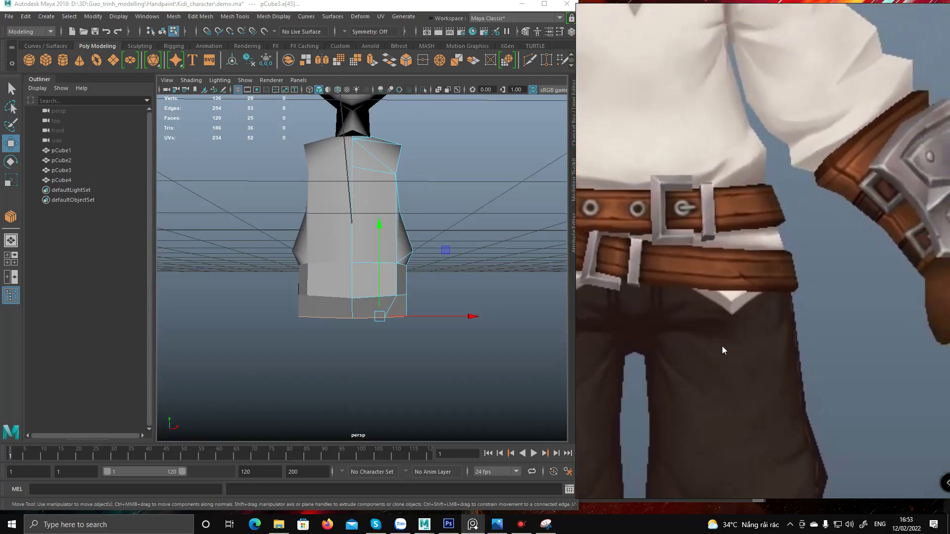
click(546, 525)
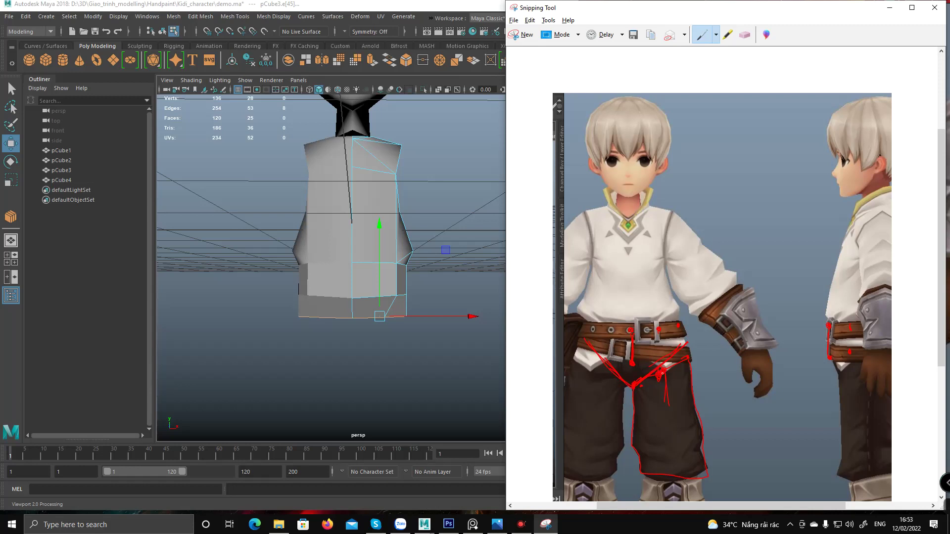
Reposition the bottom points of the hips into a V, with the crotch point low and the outer corners higher.
alt+drag(379, 307, 378, 338)
right_drag(348, 337, 319, 332)
drag(333, 327, 356, 341)
drag(346, 303, 447, 351)
alt+drag(447, 352, 429, 332)
drag(407, 298, 408, 294)
click(432, 317)
alt+drag(432, 317, 436, 317)
click(426, 332)
drag(494, 270, 450, 287)
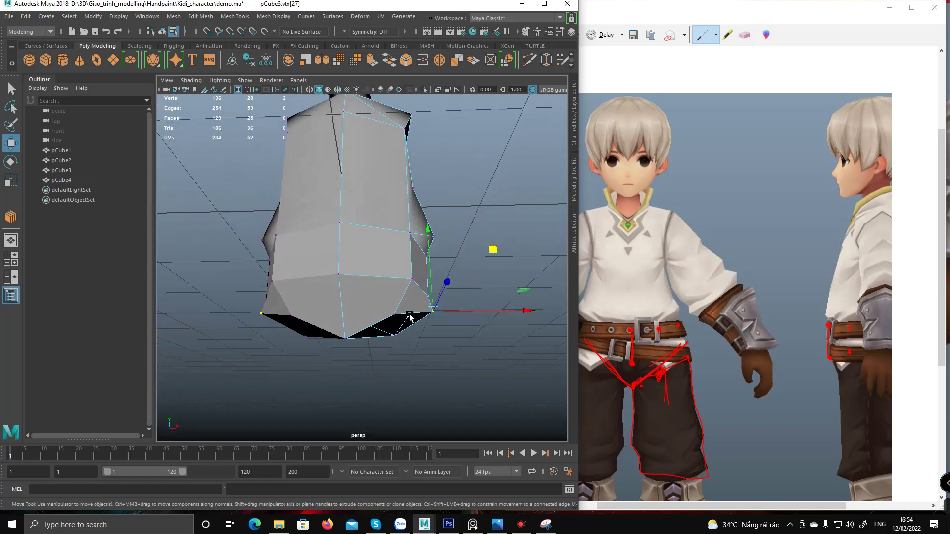
Extrude the angled leg-opening edges downward to start the trouser legs, and save the scene.
right_drag(410, 315, 413, 292)
alt+drag(438, 277, 466, 360)
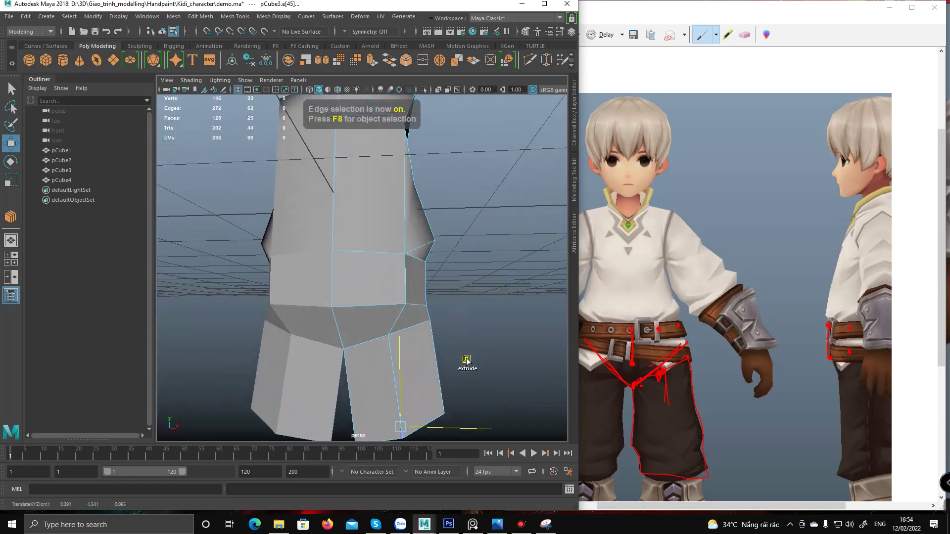
alt+middle_drag(445, 333, 439, 233)
alt+drag(438, 277, 401, 227)
key(ctrl+s)
mouse_move(388, 307)
alt+mouse_down()
mouse_move(413, 318)
mouse_move(409, 329)
mouse_move(378, 318)
mouse_move(380, 297)
alt+mouse_up()
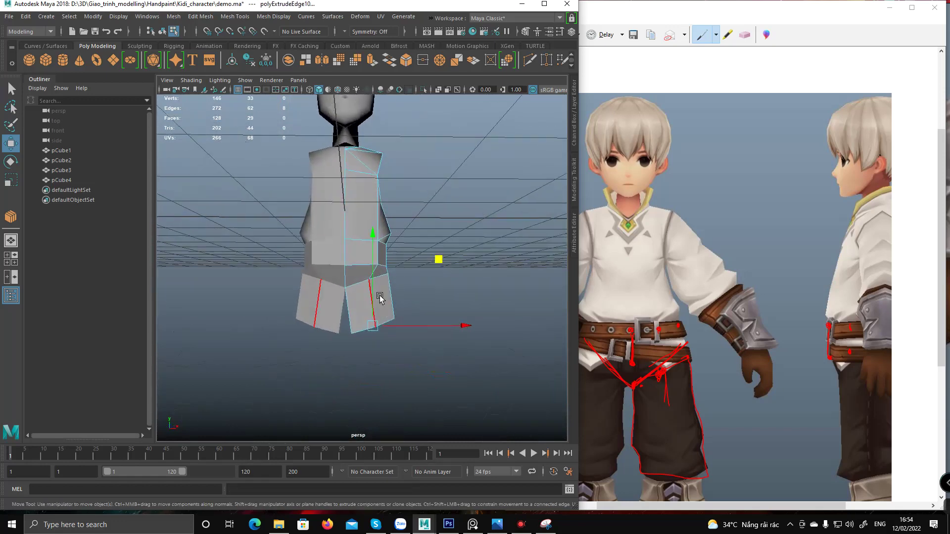
Level the bottom points of the extruded trouser legs.
key(F9)
scroll(364, 317, up, 3)
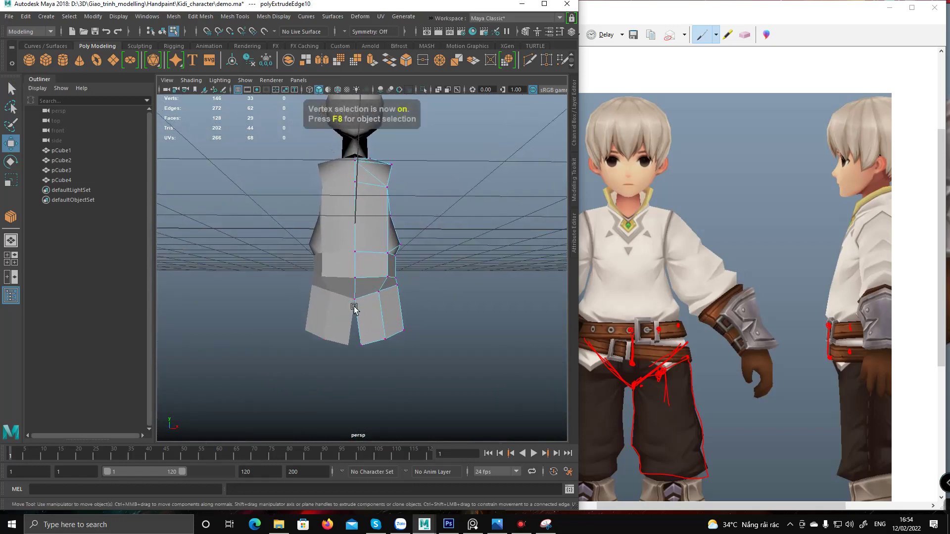
scroll(365, 330, up, 5)
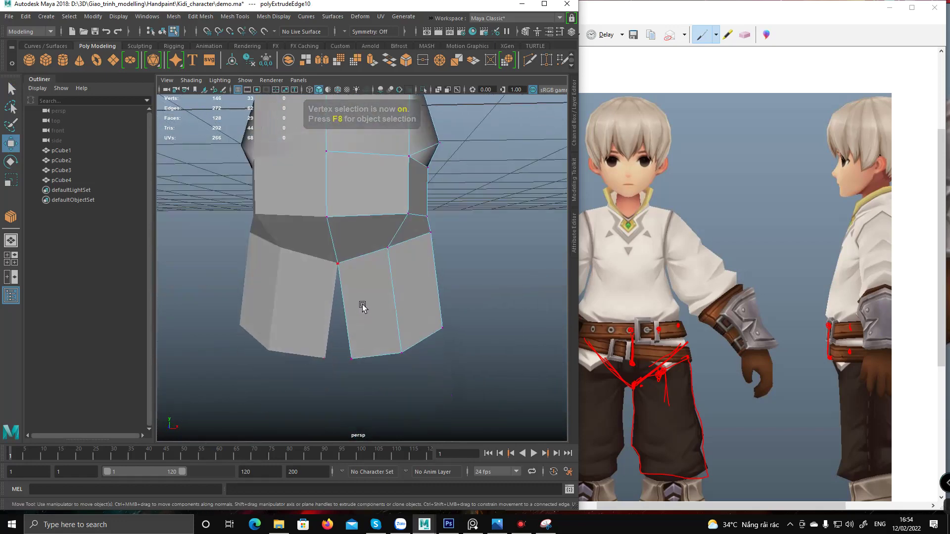
alt+drag(368, 349, 354, 335)
alt+drag(365, 374, 358, 364)
drag(361, 364, 347, 290)
alt+middle_drag(462, 297, 454, 326)
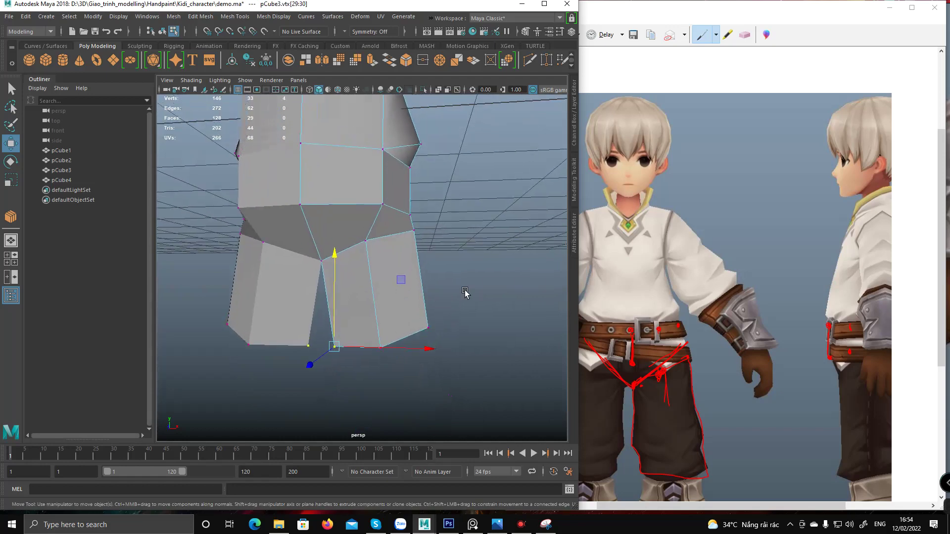
drag(339, 385, 340, 384)
key(r)
Move the outer hip point above the leg opening to smooth the side silhouette of the hips.
alt+drag(391, 326, 338, 332)
alt+drag(364, 274, 410, 295)
click(398, 300)
key(w)
mouse_move(467, 235)
middle_down()
mouse_move(470, 246)
mouse_move(467, 221)
middle_up()
click(393, 286)
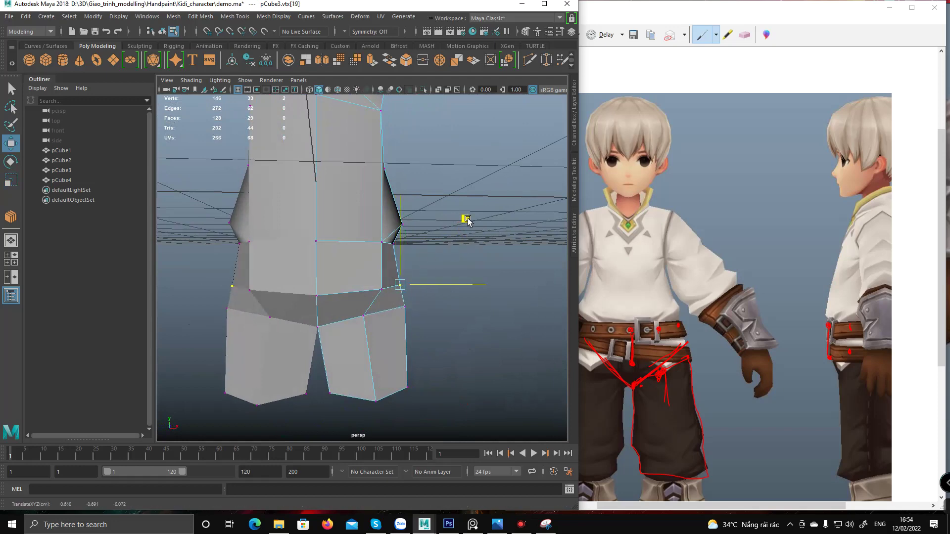
Merge the overlapping crotch points where the two mirrored legs meet.
mouse_move(406, 289)
alt+mouse_down()
mouse_move(370, 292)
mouse_move(396, 280)
mouse_move(401, 289)
alt+mouse_up()
mouse_move(338, 329)
alt+mouse_down()
mouse_move(347, 297)
mouse_move(329, 326)
alt+mouse_up()
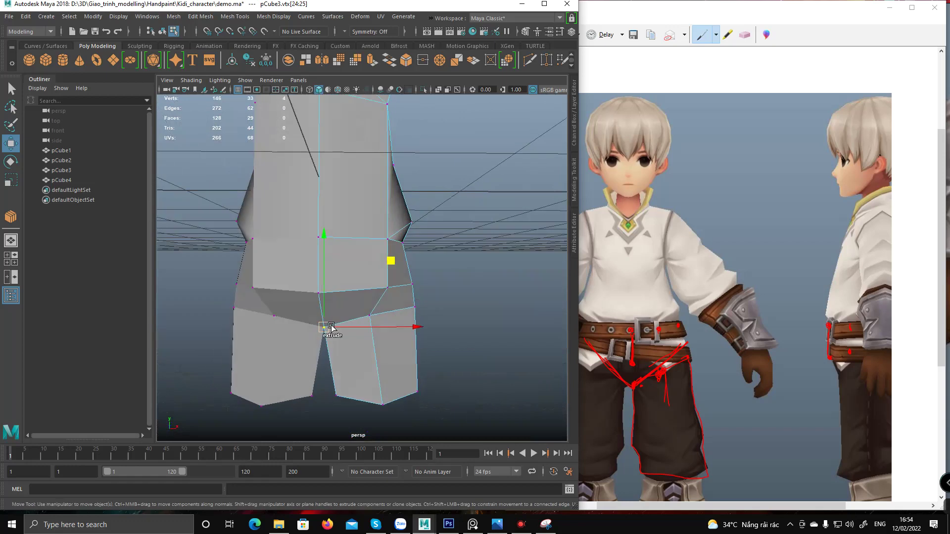
shift+right_click(330, 313)
shift+right_drag(328, 266, 327, 239)
alt+right_drag(346, 281, 250, 257)
alt+drag(251, 257, 456, 302)
alt+middle_drag(404, 303, 383, 286)
Examine the trouser length and shape in the front and side reference views.
click(717, 331)
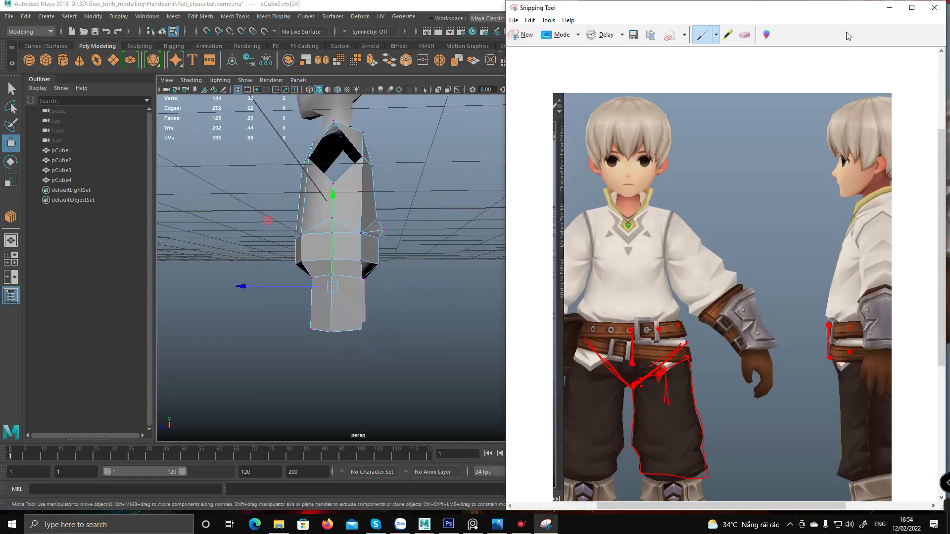
scroll(722, 297, down, 2)
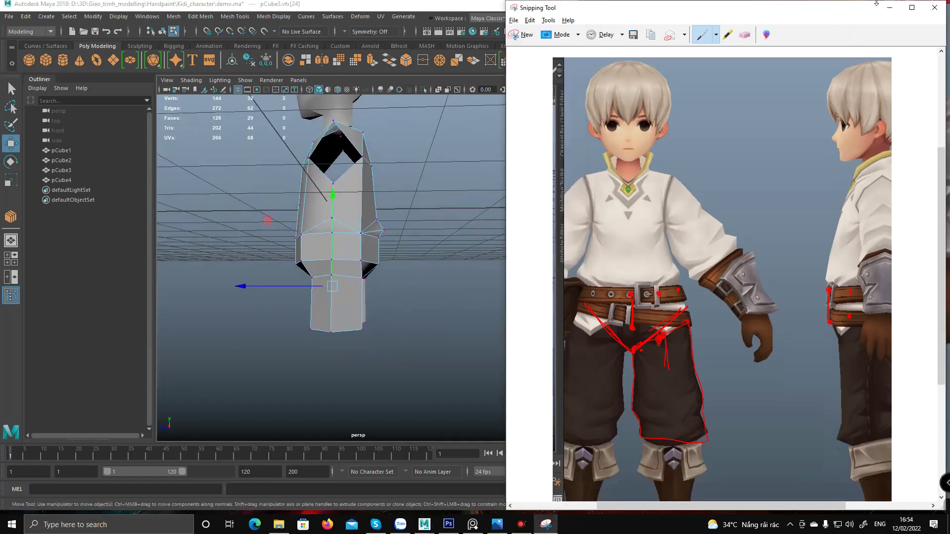
click(888, 7)
scroll(762, 341, down, 6)
middle_drag(762, 348, 631, 307)
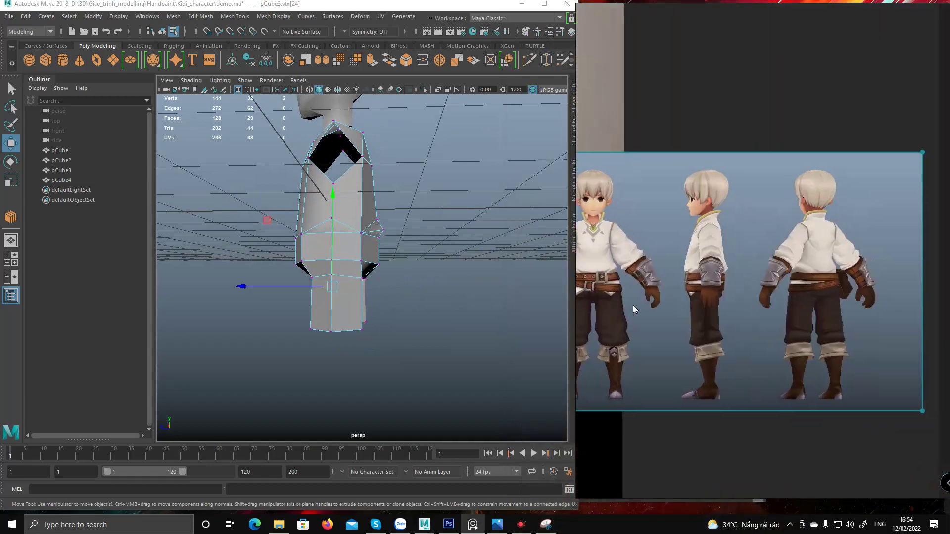
scroll(720, 300, up, 4)
scroll(692, 294, down, 1)
scroll(664, 342, down, 2)
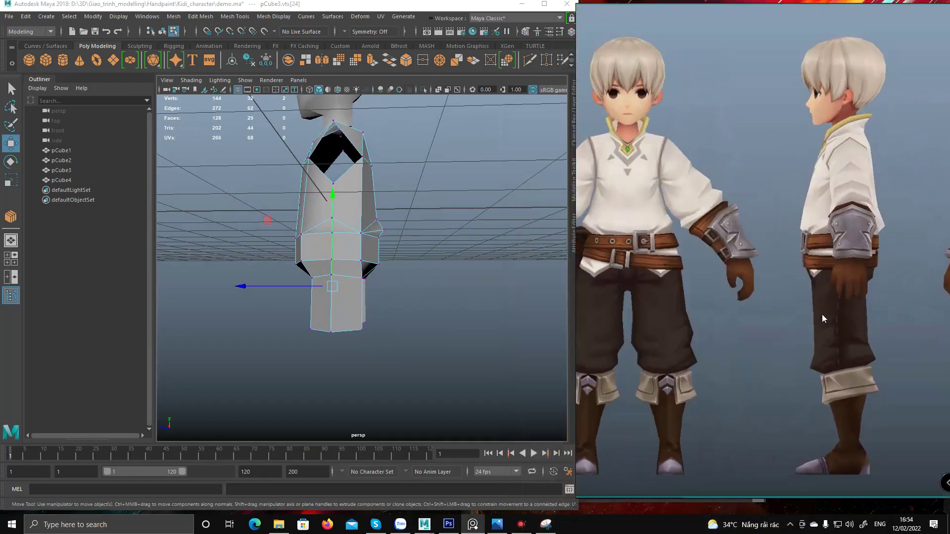
scroll(664, 325, up, 3)
Lower all bottom points of the legs to lengthen the trousers.
alt+drag(273, 343, 305, 361)
drag(306, 315, 380, 352)
alt+drag(350, 346, 411, 324)
drag(373, 283, 305, 324)
scroll(735, 320, up, 1)
scroll(735, 325, down, 2)
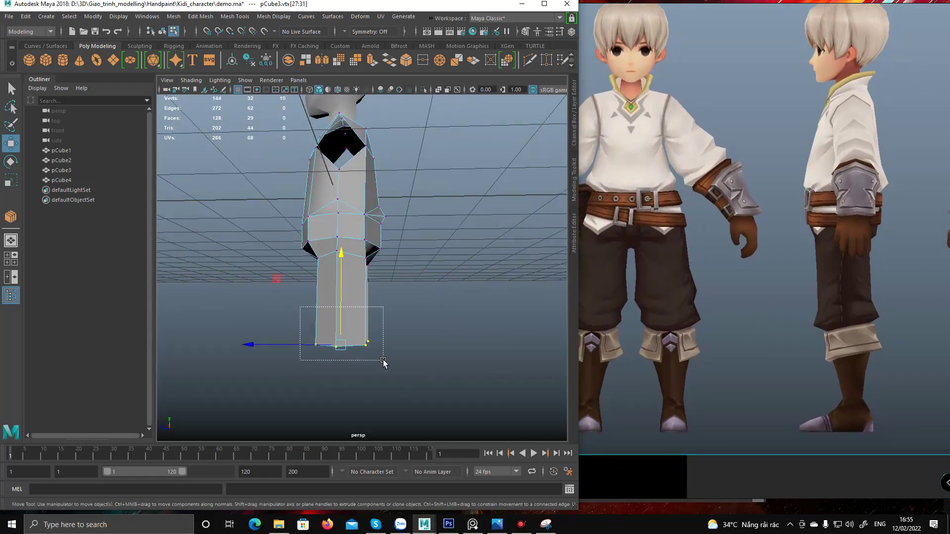
Merge the overlapping bottom points on the inner side of the legs.
click(339, 310)
key(F10)
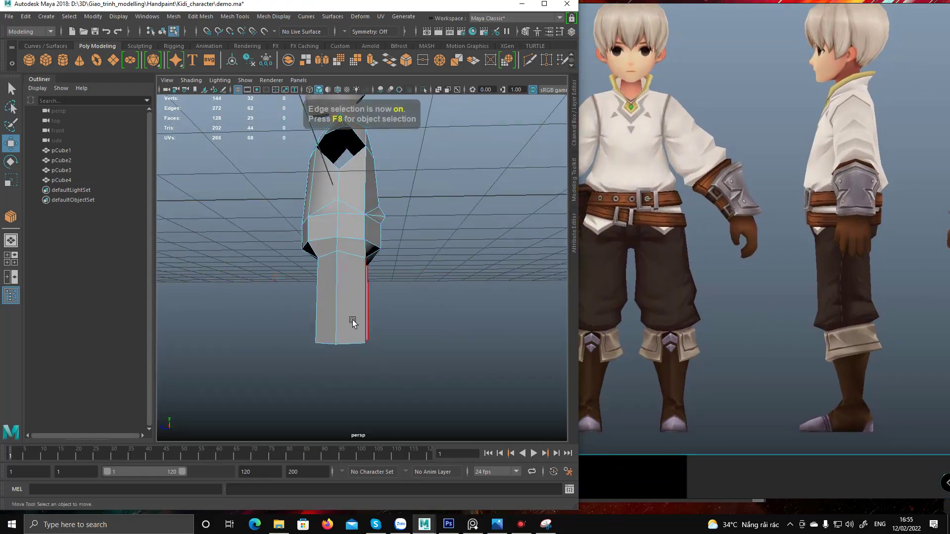
key(F9)
drag(360, 335, 353, 355)
key(q)
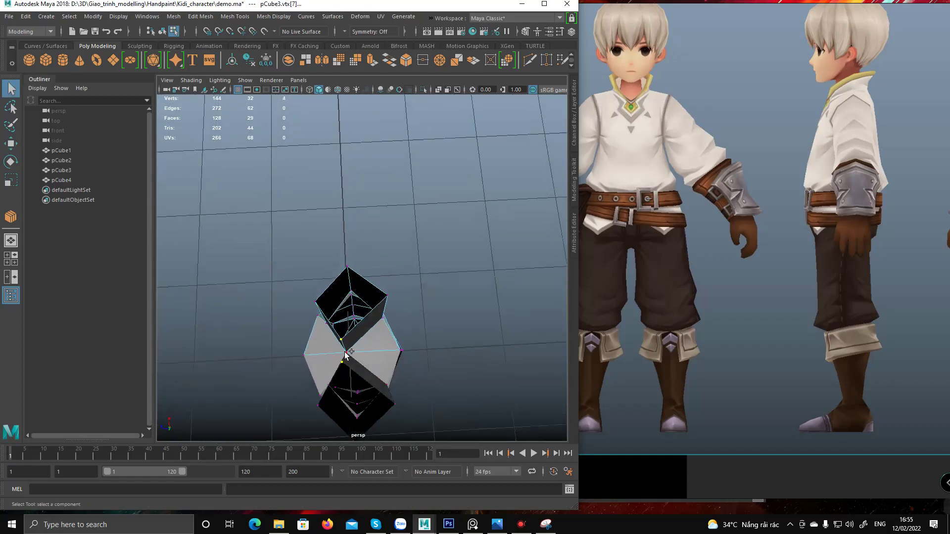
click(348, 355)
key(w)
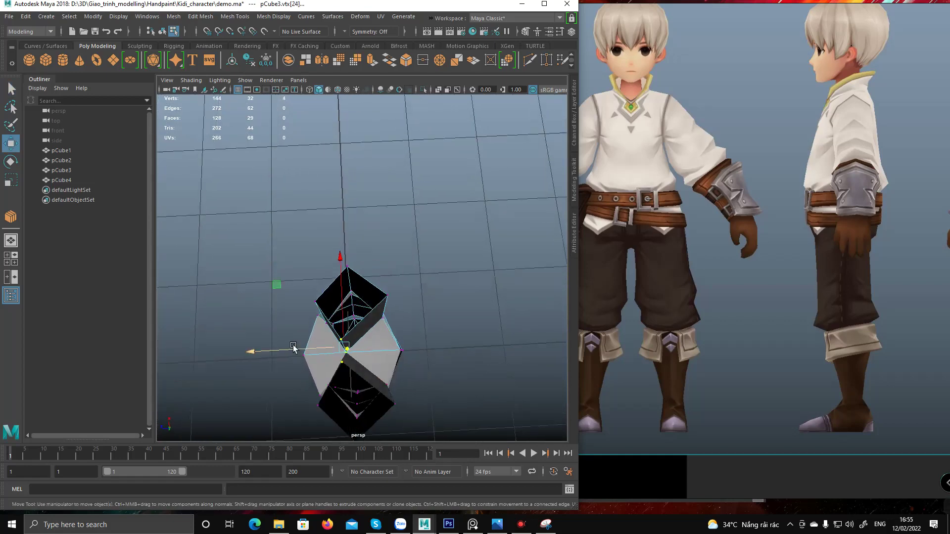
alt+drag(297, 339, 458, 240)
shift+right_click(467, 238)
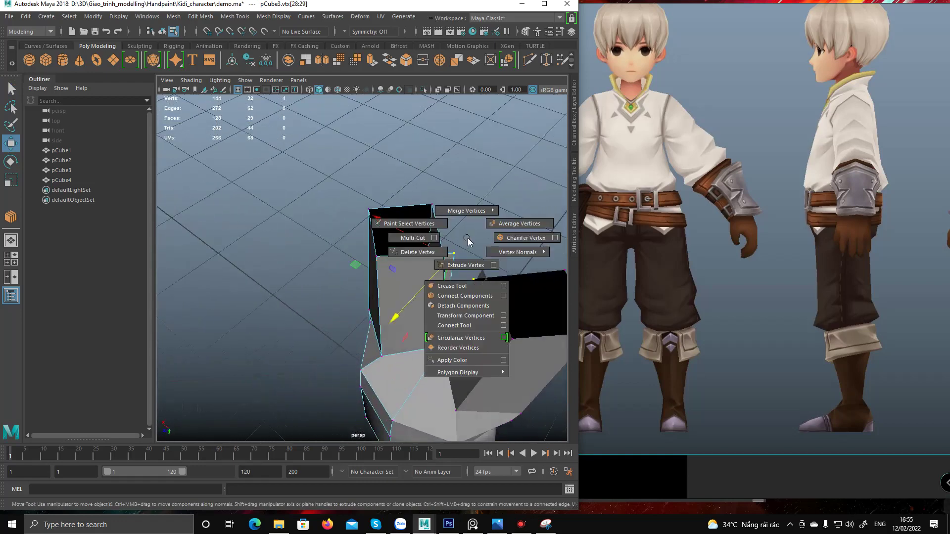
click(473, 212)
shift+right_drag(459, 254, 459, 158)
Try to move the crotch point sideways away from the centre line.
alt+drag(413, 248, 448, 193)
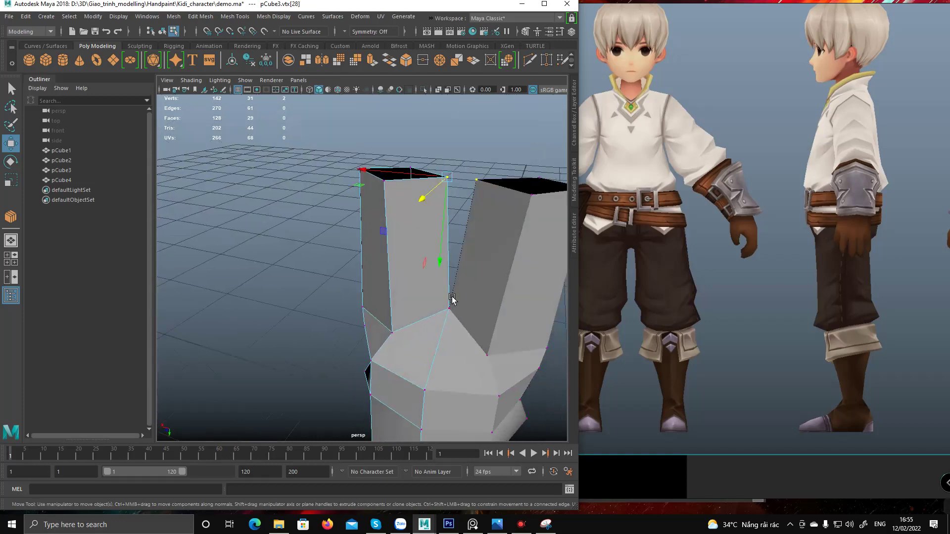
key(4)
click(449, 310)
alt+drag(448, 309, 448, 332)
drag(404, 367, 403, 368)
key(ctrl+z)
drag(399, 322, 379, 306)
key(5)
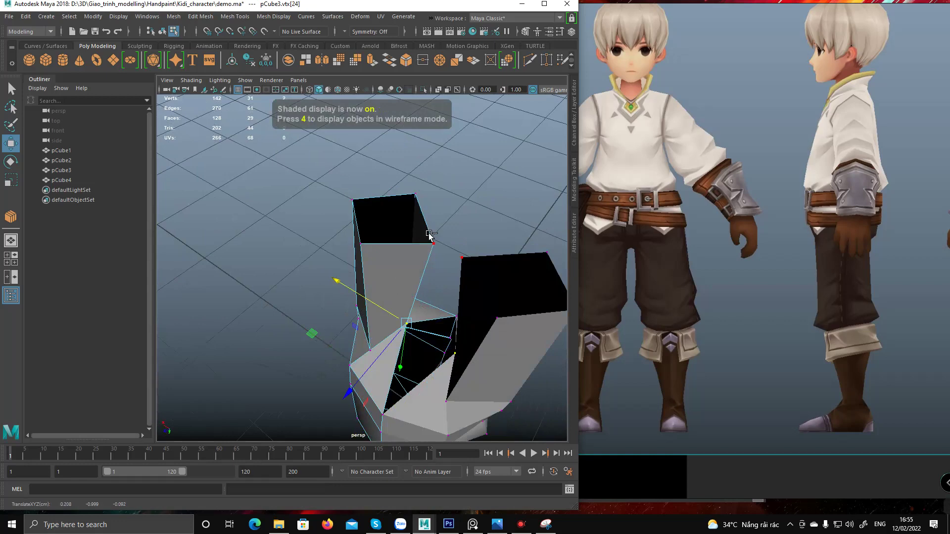
Reposition the front top point of the leg along the hip line.
alt+drag(438, 220, 414, 237)
click(402, 260)
shift+click(412, 310)
drag(347, 316, 366, 343)
alt+middle_drag(365, 341, 427, 304)
alt+middle_drag(400, 338, 398, 283)
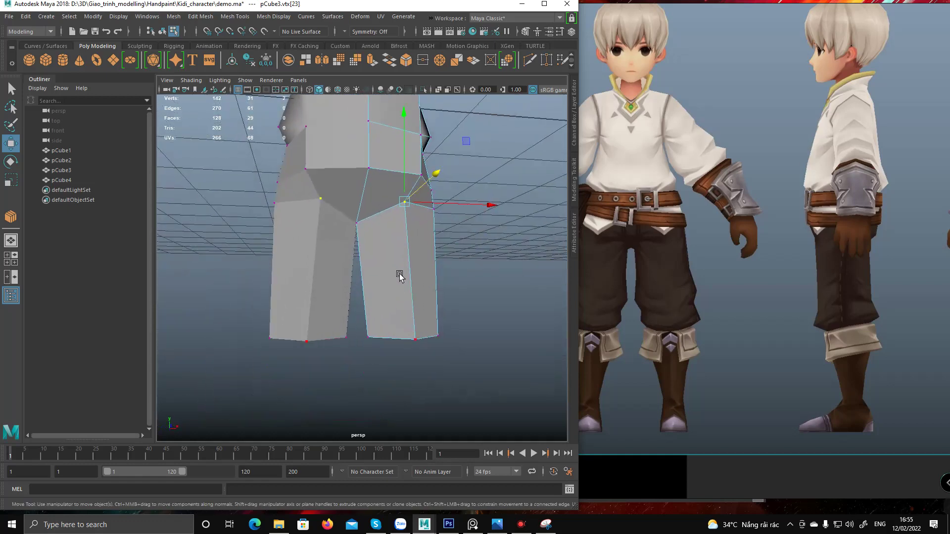
Cut an edge with Multi-Cut from the leg's front bottom point to the inner leg edge just above the hem.
alt+drag(378, 267, 368, 361)
key(q)
click(368, 359)
mouse_move(367, 315)
alt+mouse_down()
mouse_move(367, 328)
mouse_move(360, 306)
mouse_move(357, 319)
alt+mouse_up()
mouse_move(357, 323)
shift+right_down()
mouse_move(350, 318)
mouse_move(351, 338)
shift+right_up()
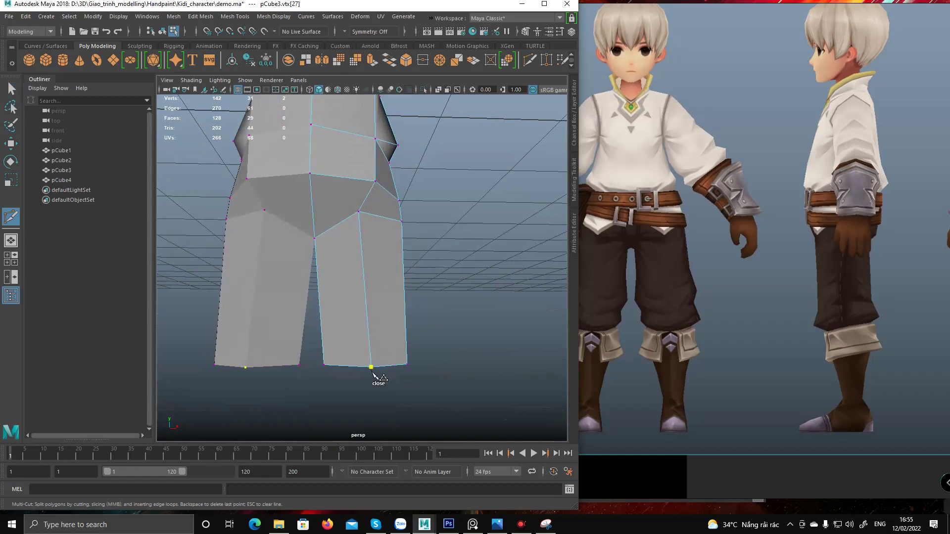
click(331, 342)
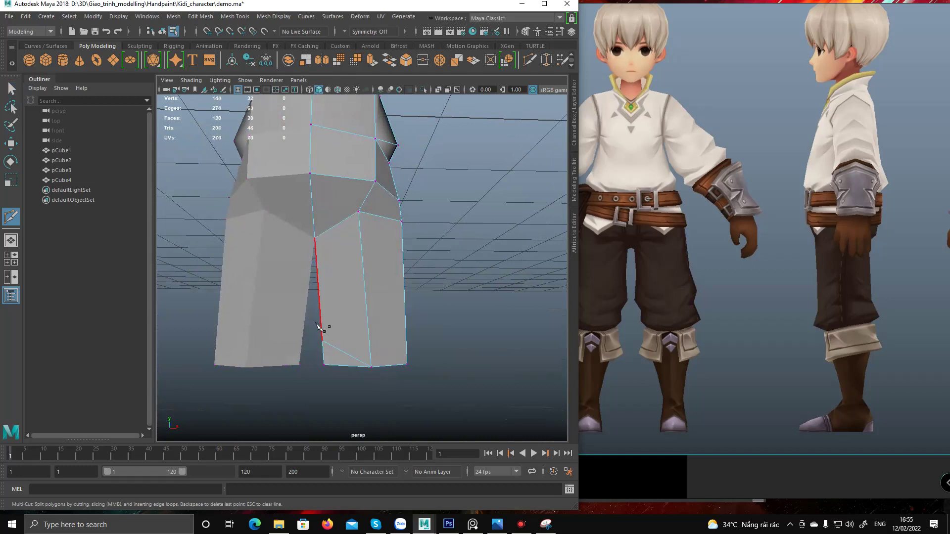
Move the new inner leg point inward and down, and shift the inner bottom corner outward to bevel the hem.
key(w)
click(322, 340)
middle_drag(384, 276, 377, 284)
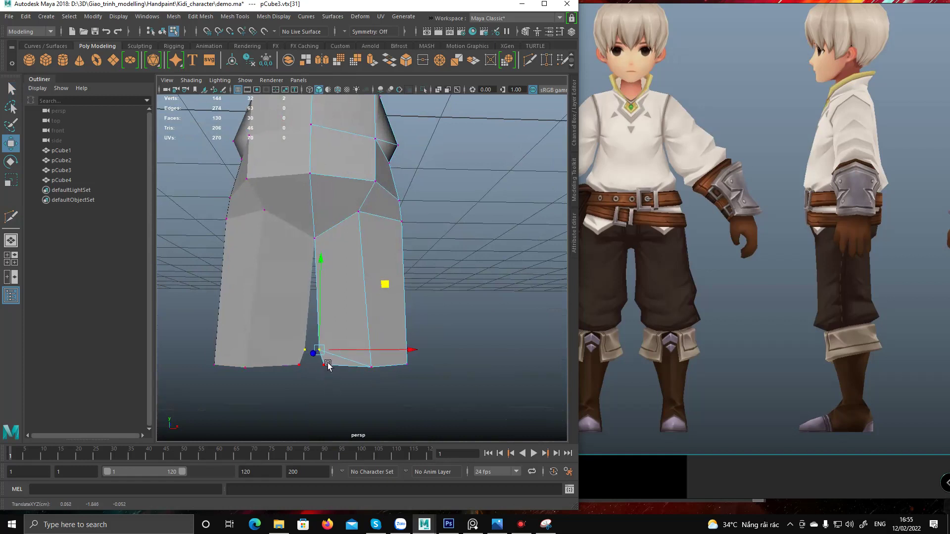
drag(314, 353, 300, 364)
key(ctrl+z)
drag(373, 350, 378, 350)
drag(339, 381, 389, 363)
Lower all the hem points of the legs in the front view to lengthen the trousers further.
alt+middle_drag(389, 334, 371, 321)
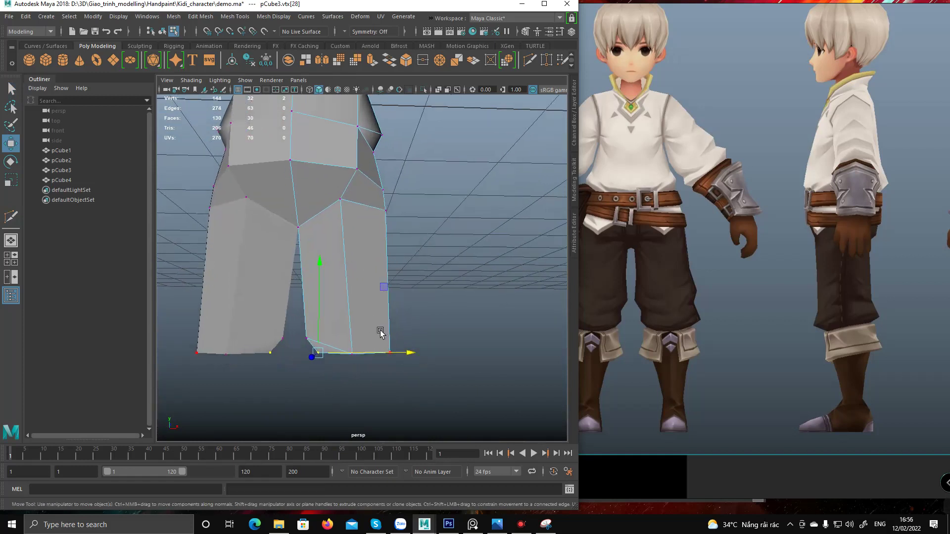
key(space)
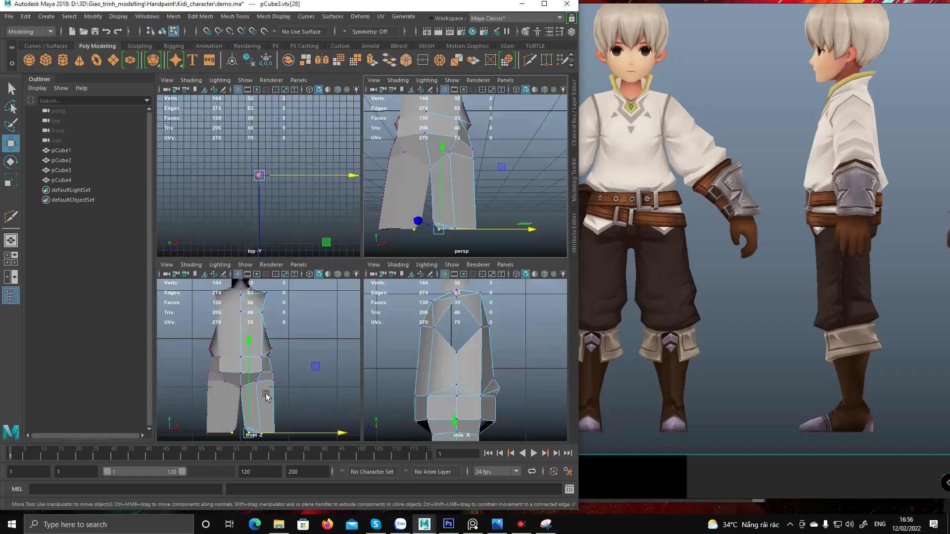
key(space)
alt+middle_drag(275, 426, 286, 324)
alt+right_drag(283, 341, 402, 343)
alt+middle_drag(402, 343, 348, 315)
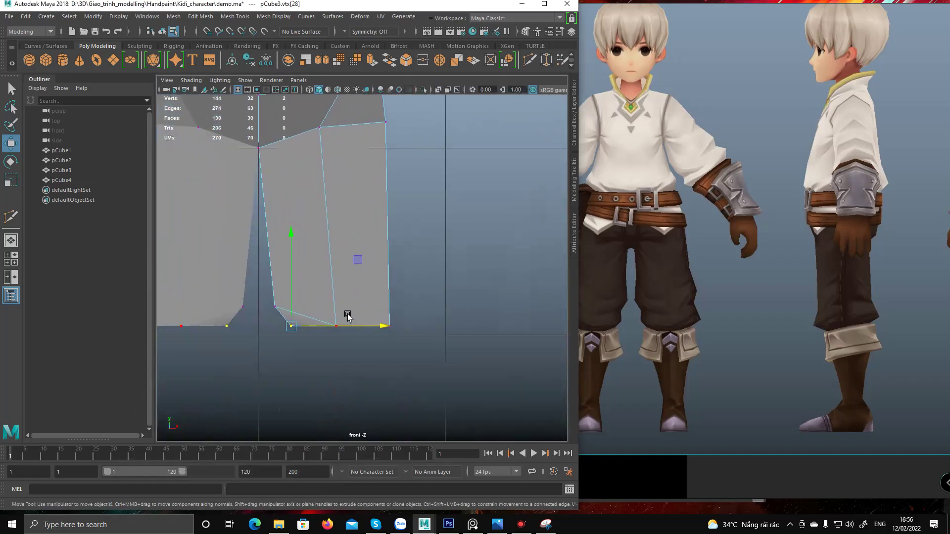
key(F9)
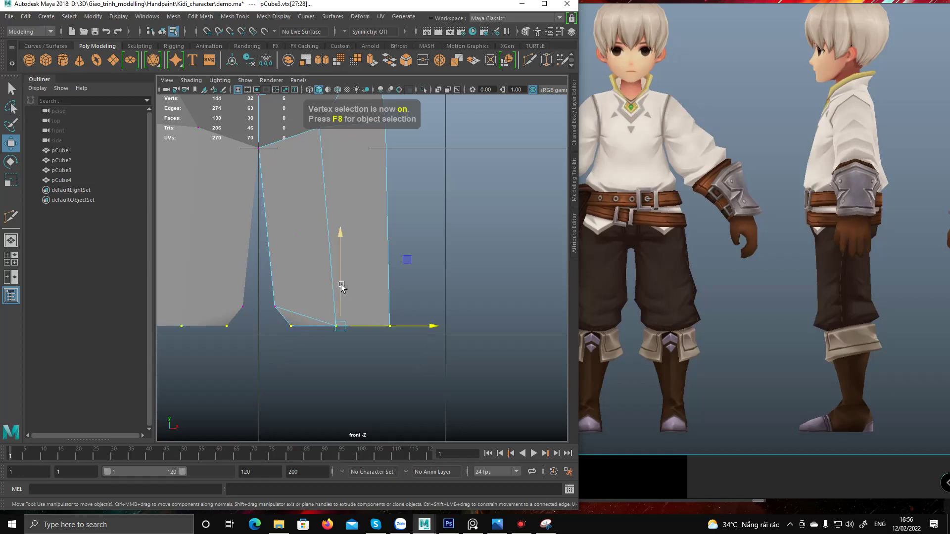
shift+drag(240, 286, 352, 357)
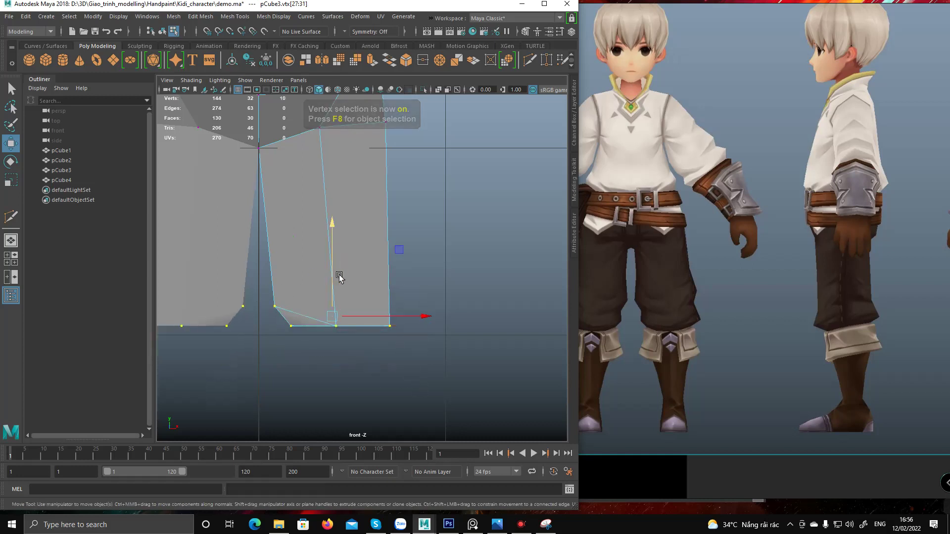
scroll(325, 257, down, 8)
scroll(304, 261, up, 8)
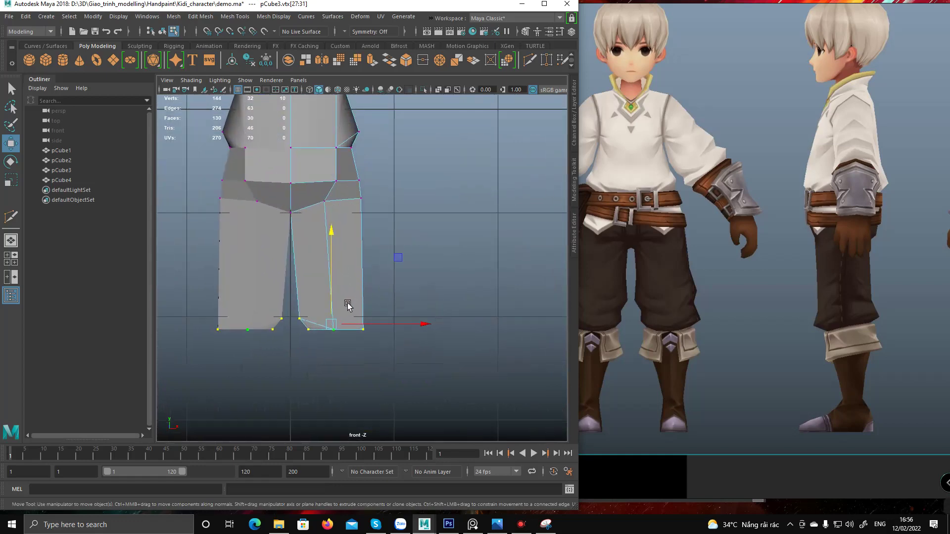
Capture a new snip of the model beside the references and mark the matching trouser hem points in red.
key(space)
key(space)
alt+drag(441, 226, 381, 289)
click(415, 323)
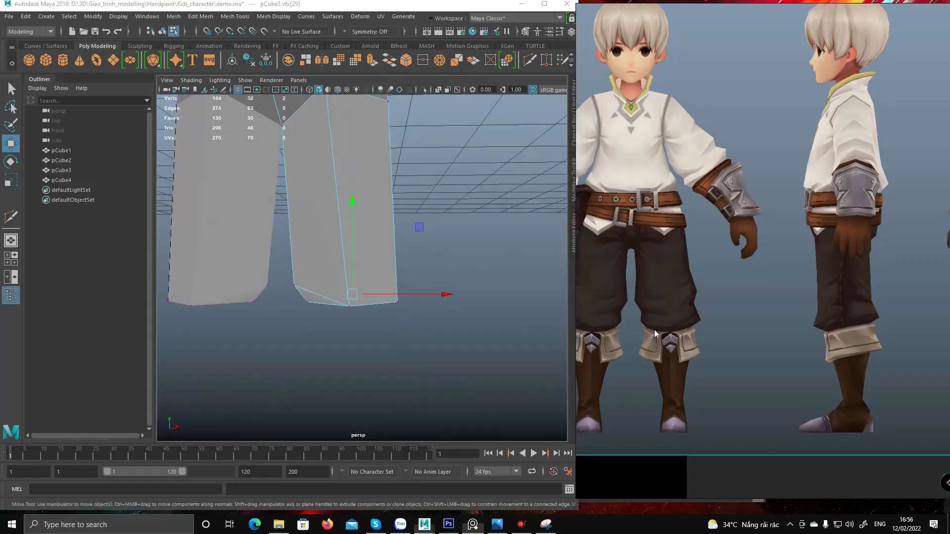
click(545, 524)
click(525, 33)
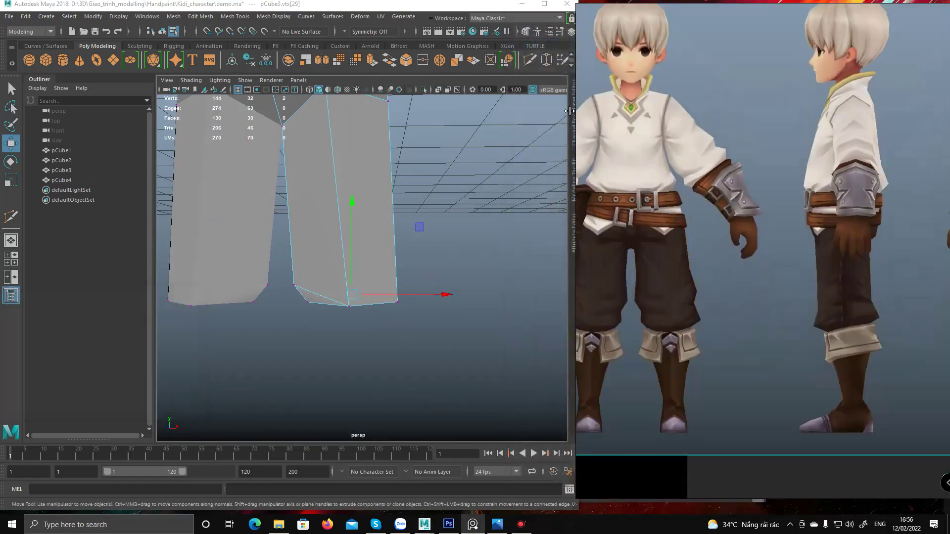
drag(116, 47, 879, 479)
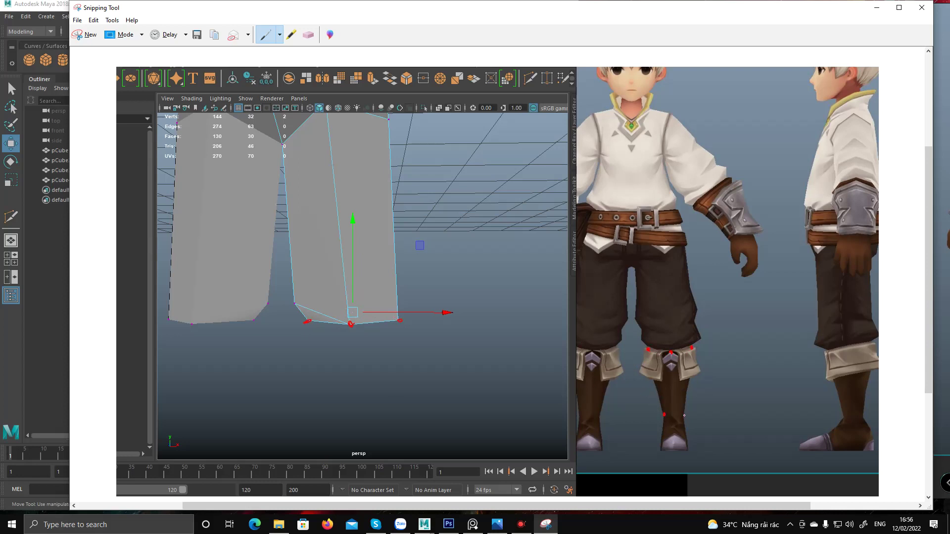
Mark the boot's ankle points in red on the reference snip and return to Maya.
mouse_move(517, 532)
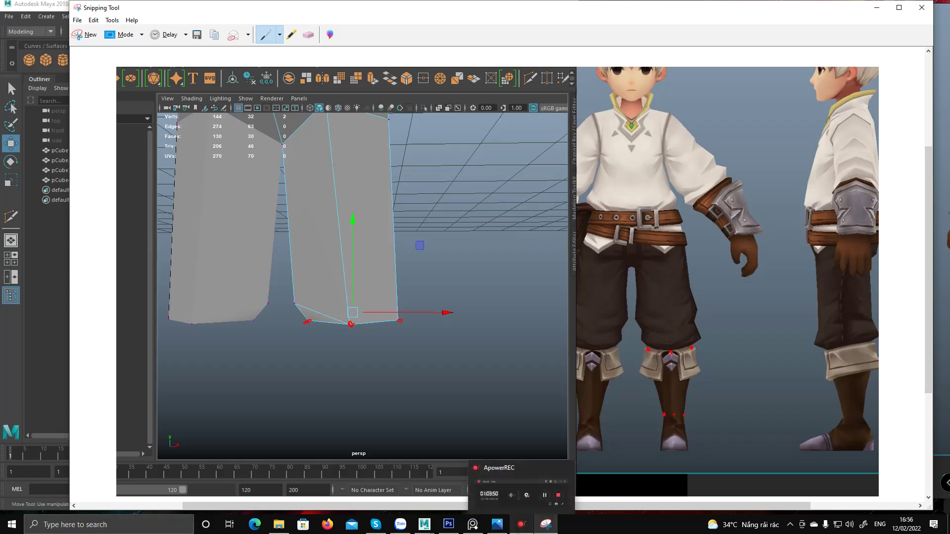
key(alt)
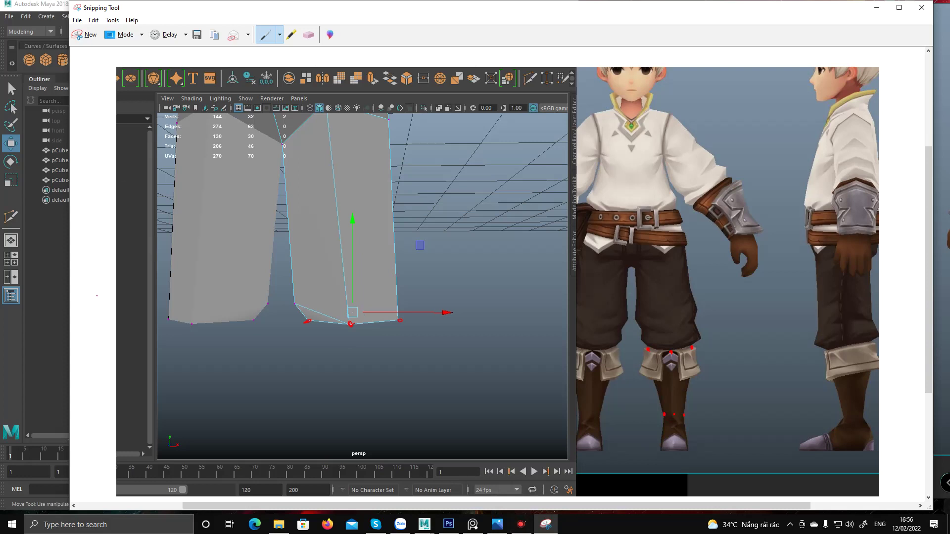
click(60, 289)
Extrude the open edges of the trouser hem downward in the front view to form the lower legs.
alt+drag(324, 301, 352, 280)
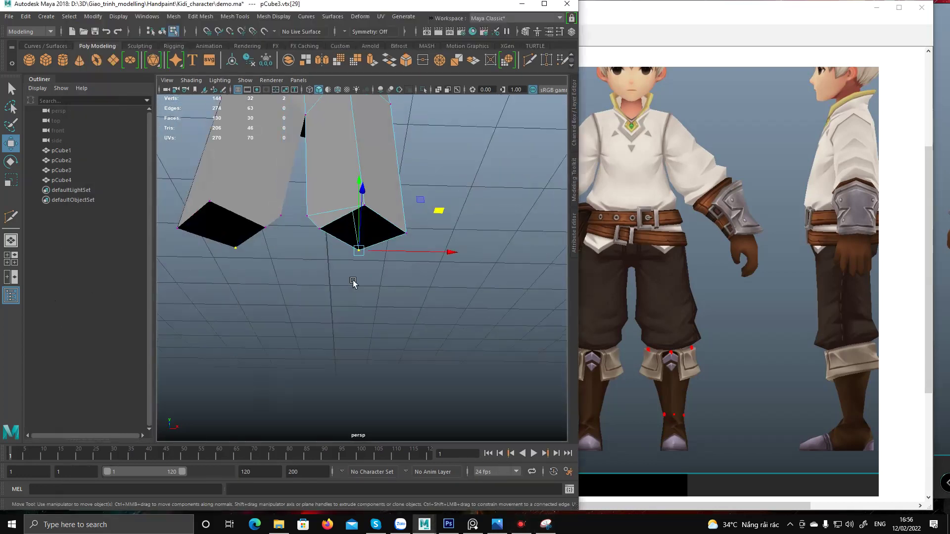
key(F10)
click(390, 221)
shift+click(377, 243)
shift+click(343, 244)
shift+click(335, 223)
alt+drag(343, 213, 366, 229)
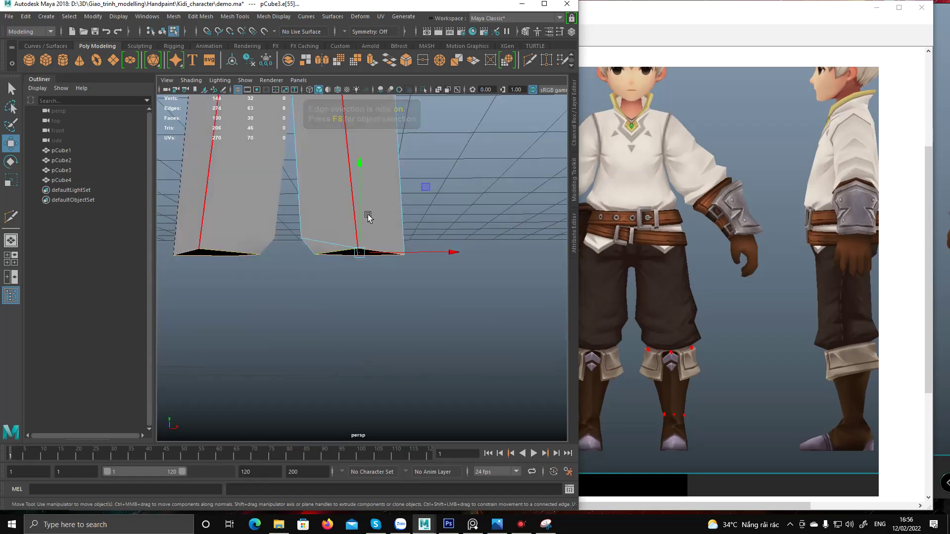
key(space)
key(space)
shift+drag(336, 272, 338, 350)
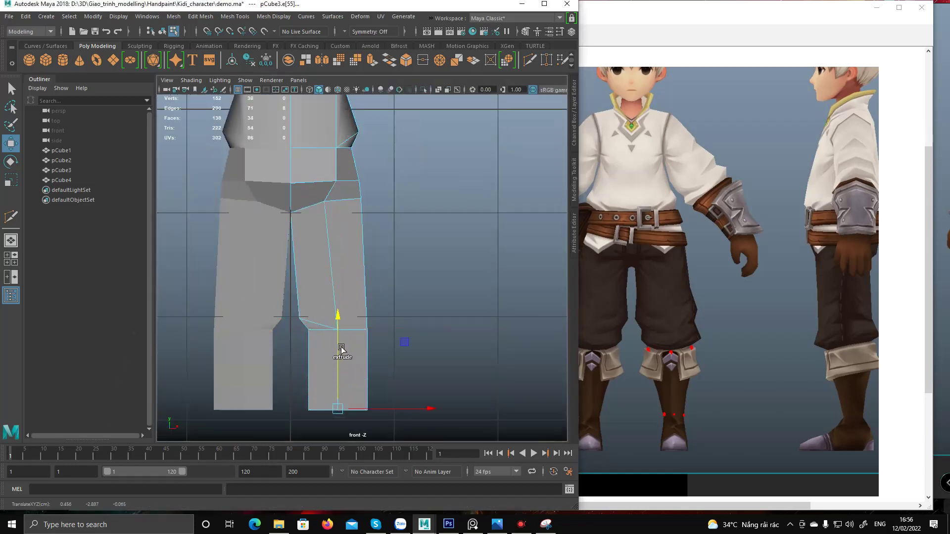
Scale the extruded bottom edges inward in the front view to taper the lower legs toward the ankles.
alt+middle_drag(338, 349, 342, 310)
key(r)
drag(348, 370, 317, 370)
alt+middle_drag(336, 273, 339, 306)
alt+middle_drag(342, 384, 340, 348)
drag(335, 364, 340, 362)
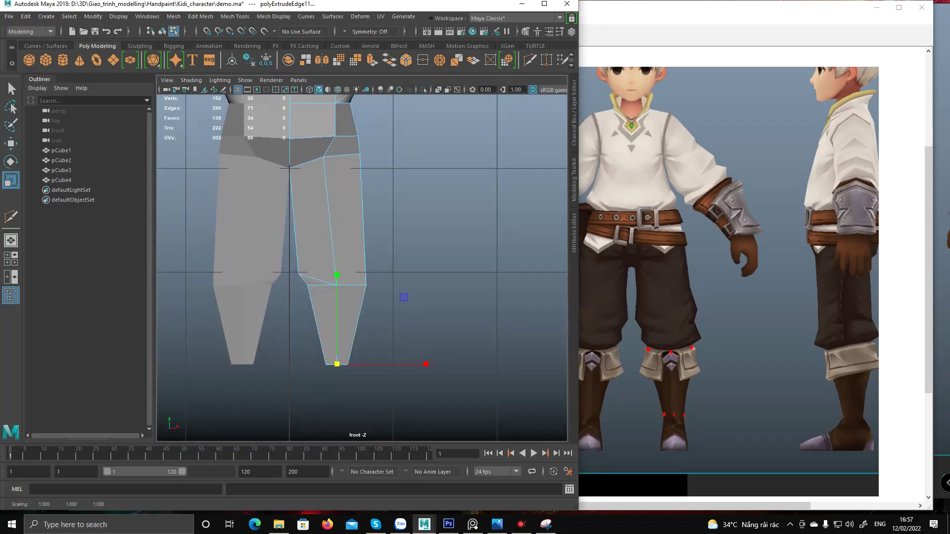
Mark the foot points in red on the reference snip and scale the model's ankle edges up slightly.
click(702, 337)
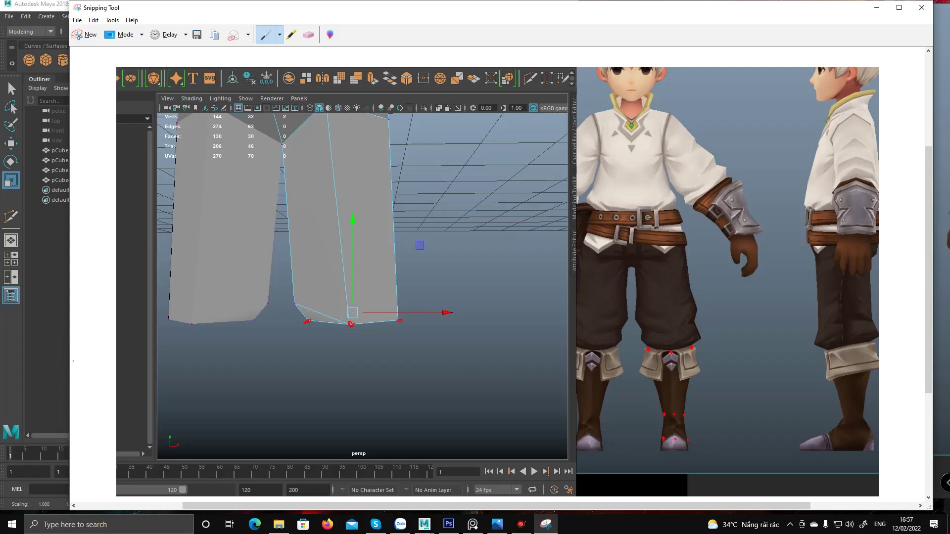
click(58, 372)
alt+middle_drag(365, 326, 365, 313)
scroll(369, 346, up, 2)
alt+middle_drag(367, 396, 373, 367)
alt+drag(373, 368, 343, 338)
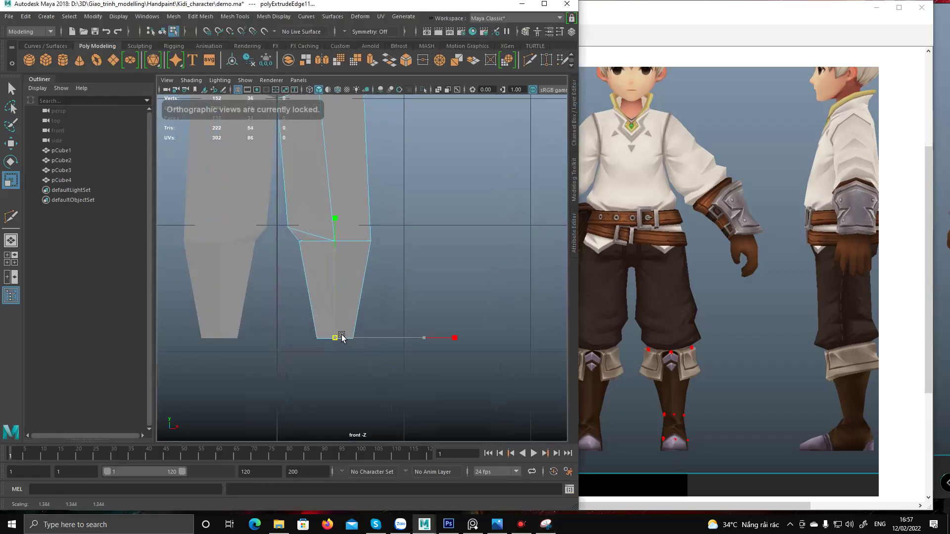
Extrude the ankle edge loop a short distance downward in the perspective view to start the foot.
key(F10)
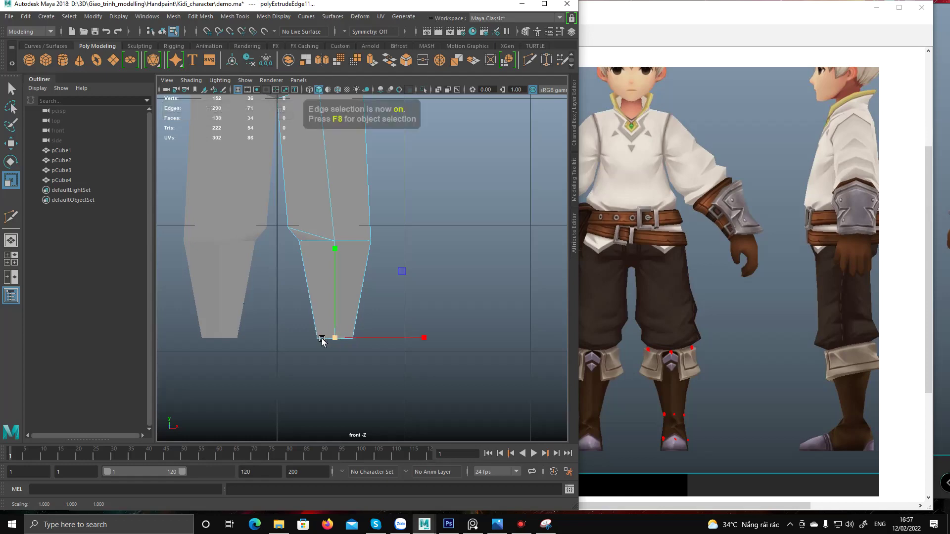
key(space)
key(space)
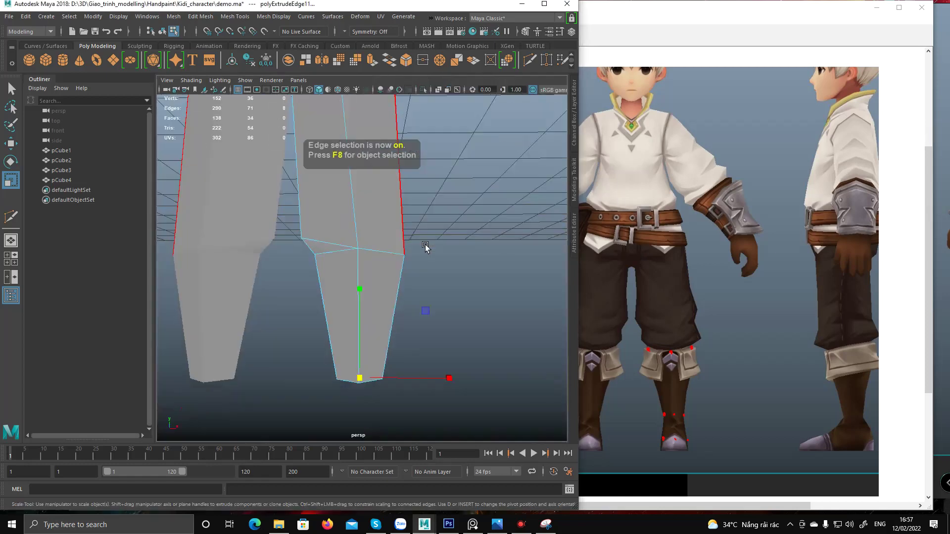
alt+drag(439, 240, 341, 261)
key(q)
double_click(304, 315)
alt+drag(315, 312, 350, 287)
key(r)
key(w)
shift+drag(360, 272, 319, 277)
alt+drag(354, 307, 355, 331)
alt+middle_drag(354, 331, 372, 316)
alt+drag(372, 318, 339, 317)
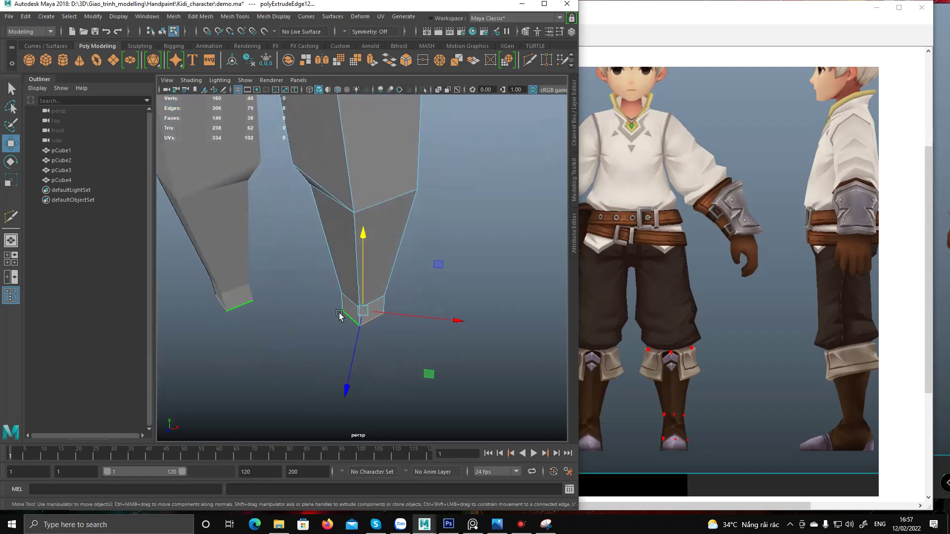
Pull the front bottom edges of the ankle extrusion forward to form a wedge-shaped foot.
click(344, 314)
click(370, 327)
alt+drag(370, 329, 417, 355)
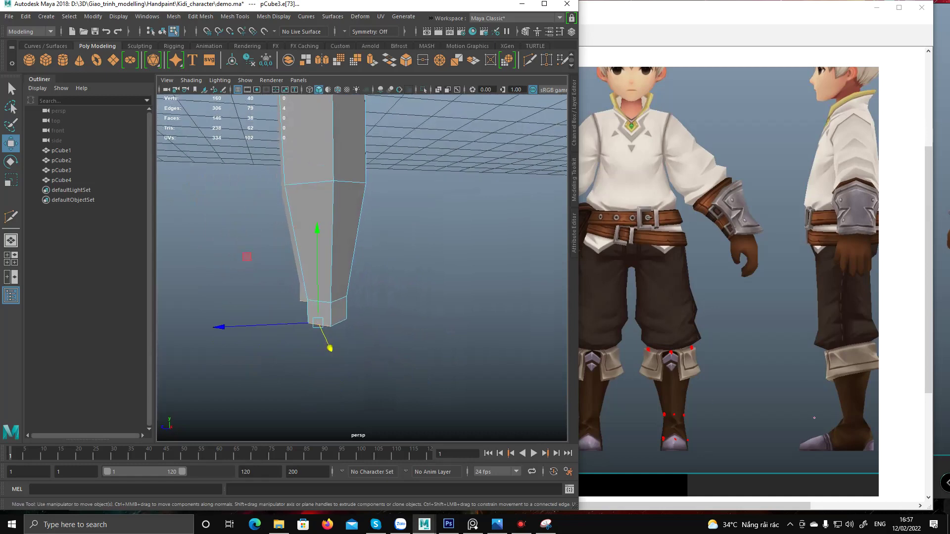
alt+drag(270, 291, 314, 319)
alt+middle_drag(321, 319, 324, 339)
alt+drag(324, 338, 369, 341)
key(q)
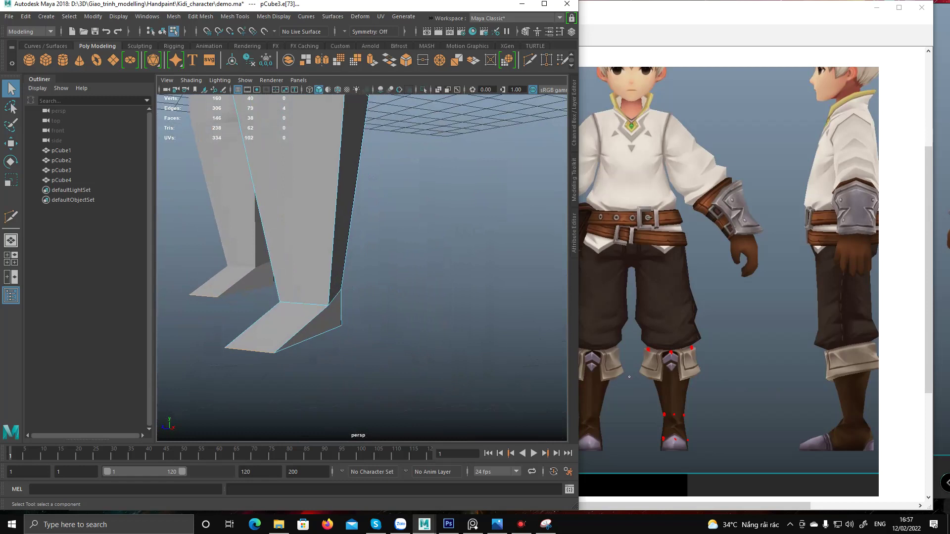
Cut an extra edge with Multi-Cut on each side face of the foot.
alt+drag(331, 366, 299, 283)
shift+right_drag(299, 283, 289, 282)
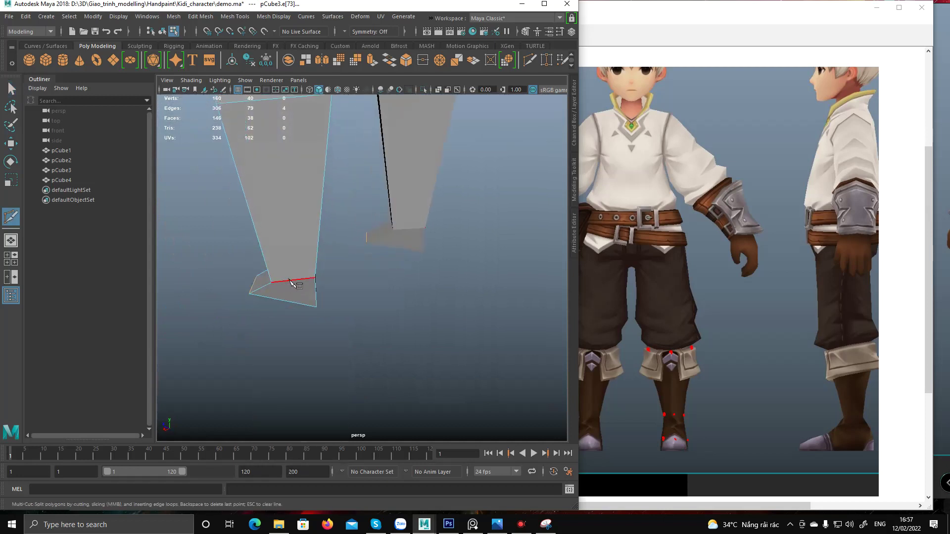
key(Return)
alt+drag(292, 287, 273, 269)
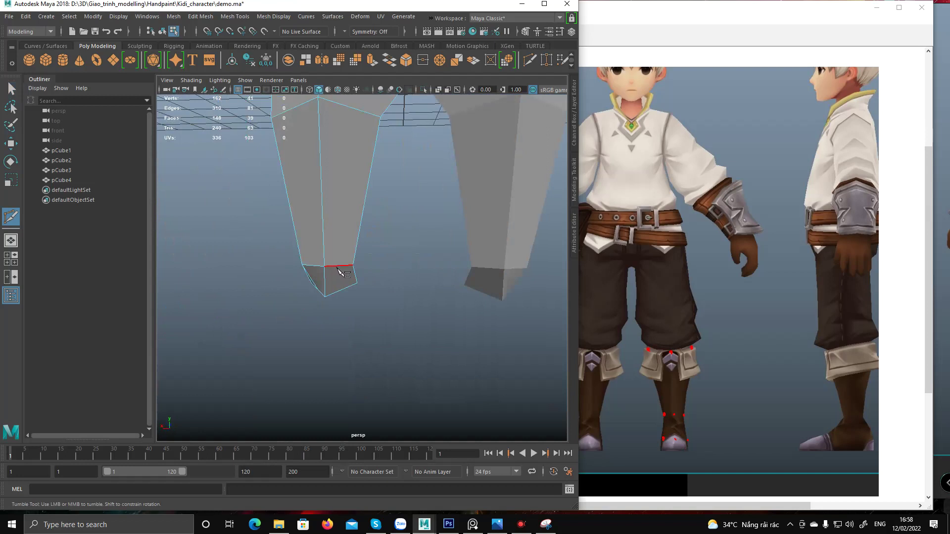
click(343, 288)
key(Return)
alt+drag(345, 285, 350, 314)
Select the new bottom points on both sides of the foot and scale them apart to widen it.
key(q)
key(F9)
click(321, 254)
alt+drag(326, 257, 350, 273)
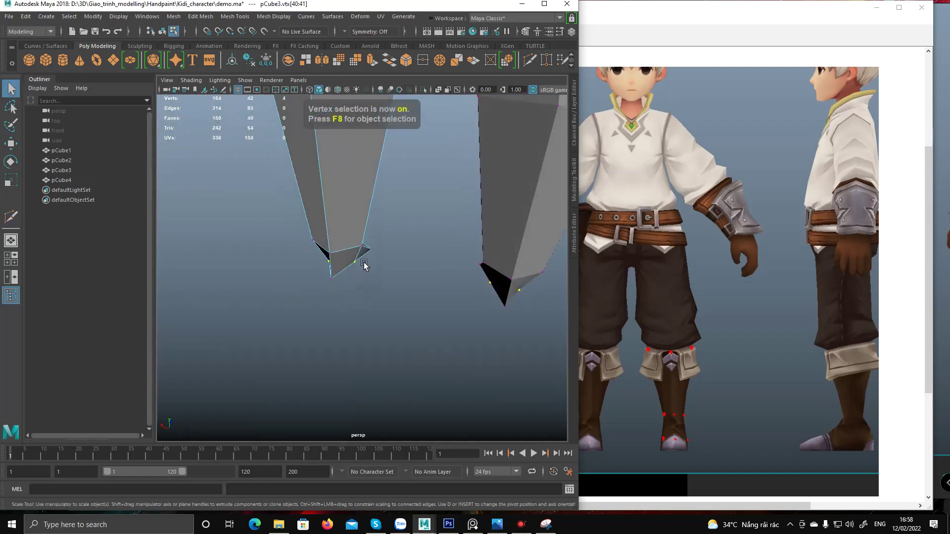
key(r)
alt+drag(259, 250, 275, 314)
Select the front toe points and reposition them along the foot's length.
key(w)
alt+drag(345, 311, 343, 342)
drag(295, 342, 440, 432)
alt+drag(420, 329, 443, 233)
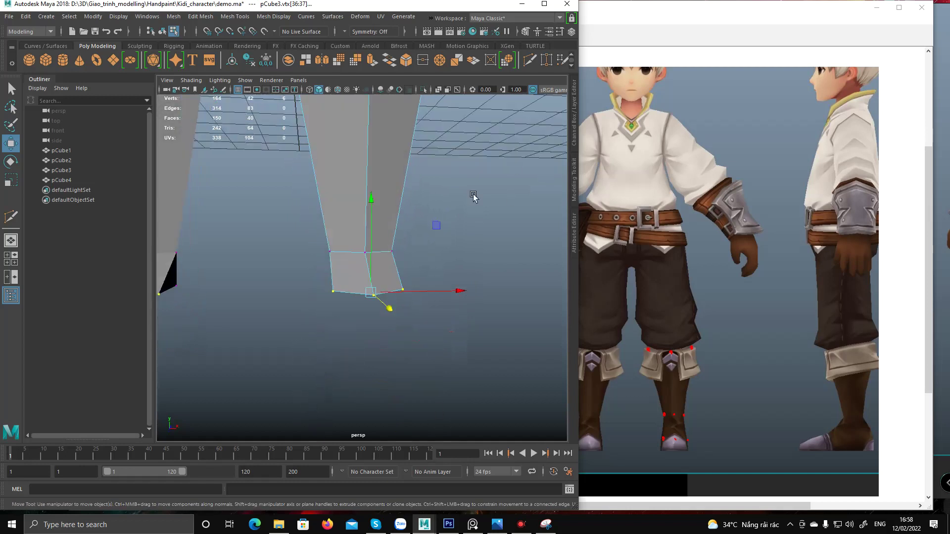
alt+drag(307, 300, 283, 357)
mouse_move(374, 302)
mouse_down()
mouse_move(318, 346)
mouse_move(345, 313)
mouse_move(310, 328)
mouse_move(284, 269)
mouse_move(320, 294)
mouse_move(363, 277)
mouse_move(369, 299)
mouse_up()
Select all edges around the underside of the foot and extrude them downward to give the foot thickness.
key(q)
key(F10)
click(334, 281)
mouse_move(333, 272)
alt+mouse_down()
mouse_move(334, 304)
mouse_move(377, 291)
mouse_move(348, 273)
mouse_move(387, 274)
mouse_move(334, 280)
alt+mouse_up()
shift+click(374, 316)
shift+click(348, 273)
shift+click(358, 270)
shift+click(371, 268)
alt+drag(405, 264, 436, 243)
shift+click(394, 258)
key(w)
alt+drag(338, 258, 363, 274)
shift+drag(328, 242, 355, 326)
Select the two front toe faces and examine the shape of the mirrored legs and feet.
key(q)
key(F11)
click(329, 311)
shift+click(363, 322)
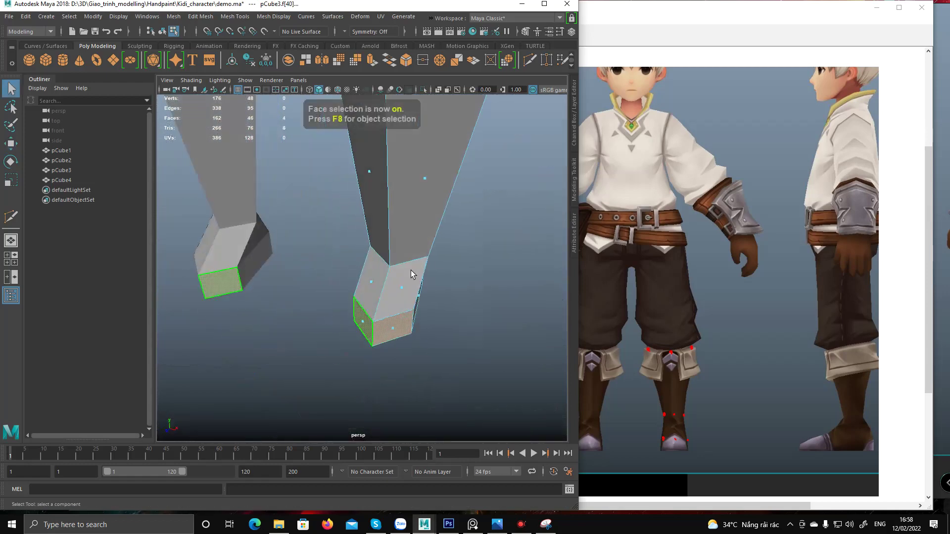
alt+right_drag(411, 274, 378, 283)
key(w)
alt+drag(378, 283, 373, 303)
alt+middle_drag(351, 303, 327, 346)
alt+drag(346, 321, 339, 318)
alt+right_drag(340, 318, 357, 286)
alt+middle_drag(357, 286, 350, 290)
alt+right_drag(349, 293, 382, 240)
key(q)
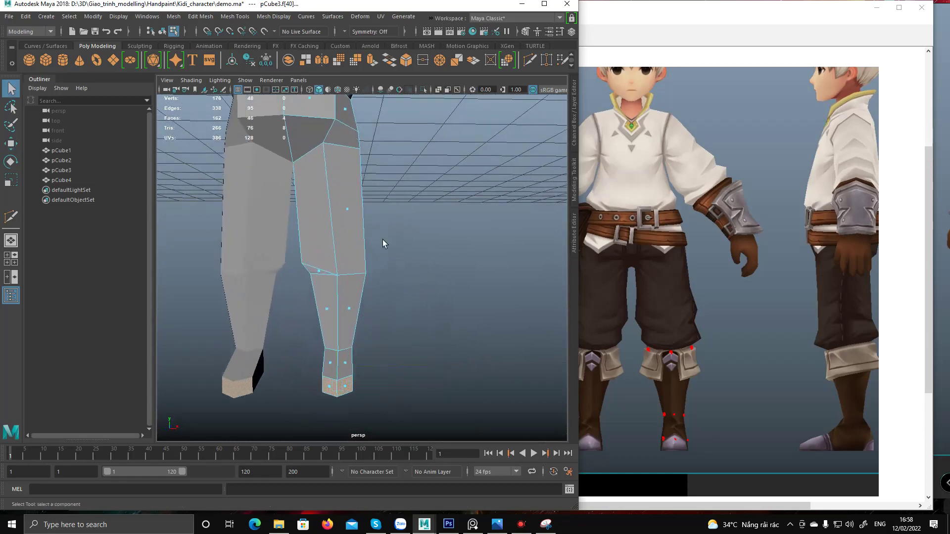
Cut edges with Multi-Cut from the hem's middle points to the outer leg edge just above the hem.
key(F9)
click(366, 272)
shift+right_drag(368, 252, 346, 266)
click(330, 276)
key(space)
key(space)
alt+drag(400, 256, 278, 234)
click(381, 269)
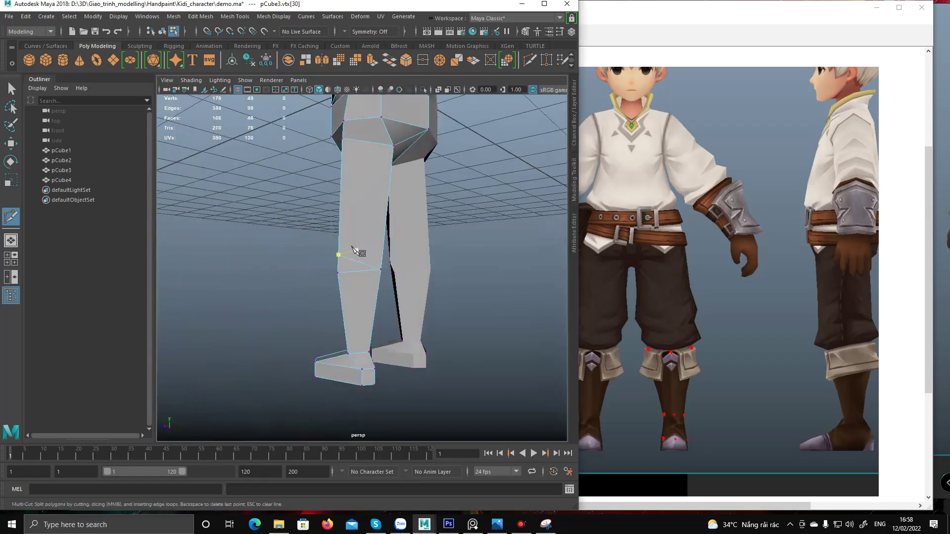
Move the new outer leg point above the hem outward so the trousers flare at the knee.
key(w)
click(338, 255)
alt+drag(346, 259, 383, 271)
click(396, 273)
click(325, 269)
Adjust the side points of the ankle horizontally.
alt+middle_drag(381, 371, 390, 322)
alt+right_drag(390, 322, 365, 305)
alt+drag(368, 322, 390, 331)
click(343, 331)
click(374, 330)
Show the whole character in the front view and minimize the snip to bring up the reference images.
alt+right_drag(384, 261, 340, 219)
alt+middle_drag(339, 219, 325, 315)
key(space)
key(space)
alt+right_drag(310, 322, 285, 240)
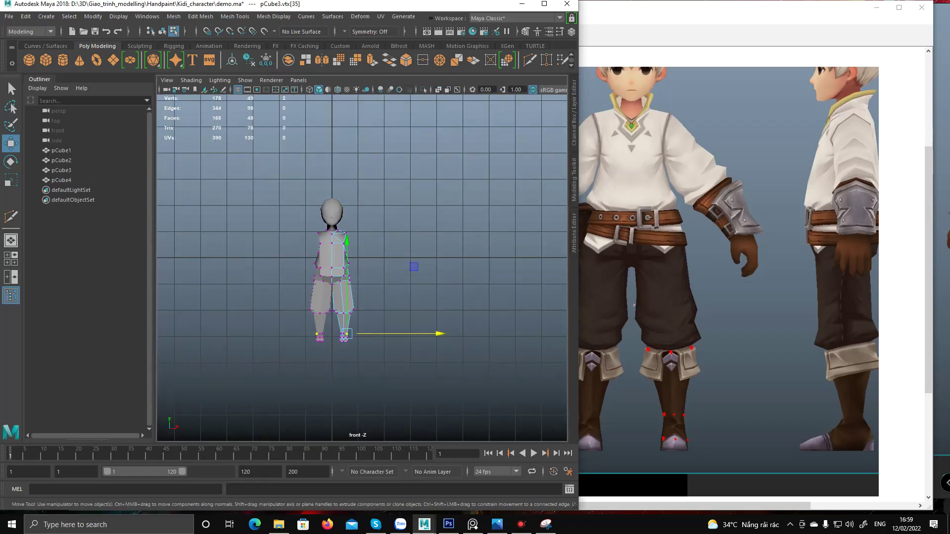
click(686, 336)
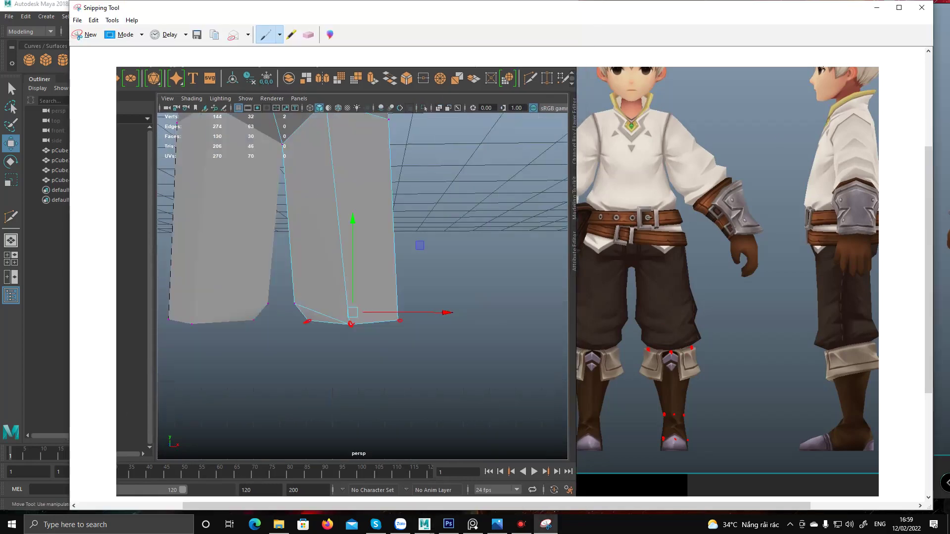
click(876, 7)
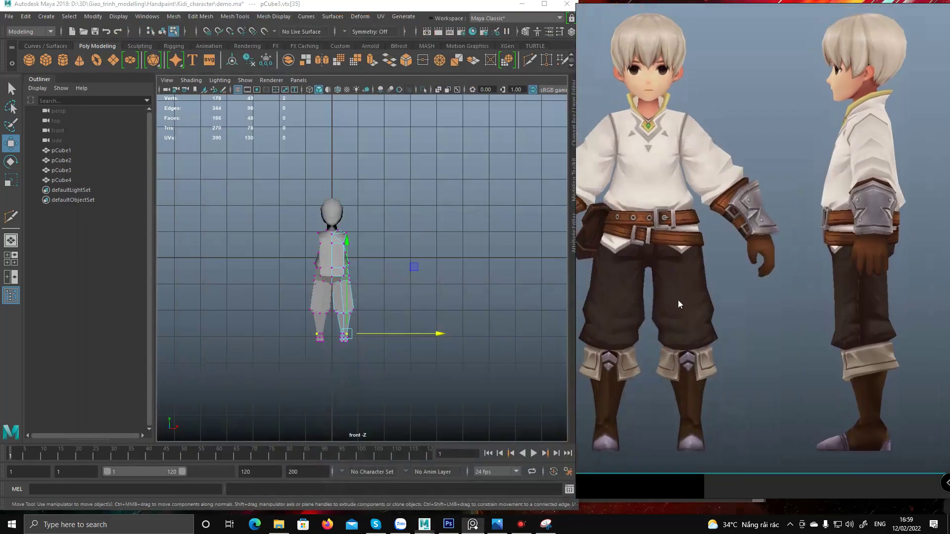
scroll(396, 321, up, 3)
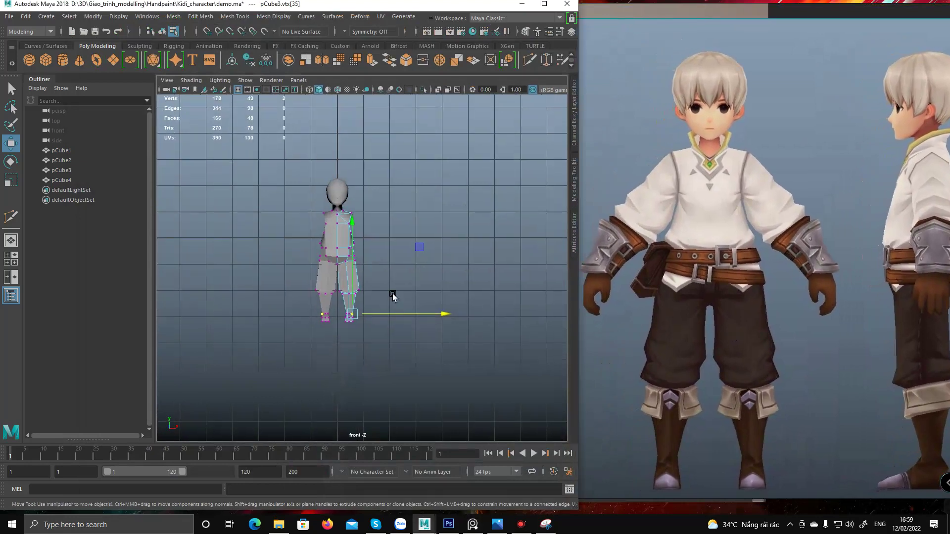
scroll(397, 343, up, 4)
Select the hem and lower leg points and compare the model's front proportions with the front reference image.
drag(380, 290, 197, 405)
alt+middle_drag(405, 276, 408, 313)
alt+right_drag(407, 314, 376, 290)
alt+middle_drag(421, 276, 546, 288)
alt+right_drag(465, 276, 481, 317)
middle_drag(733, 289, 705, 298)
alt+right_drag(704, 297, 696, 283)
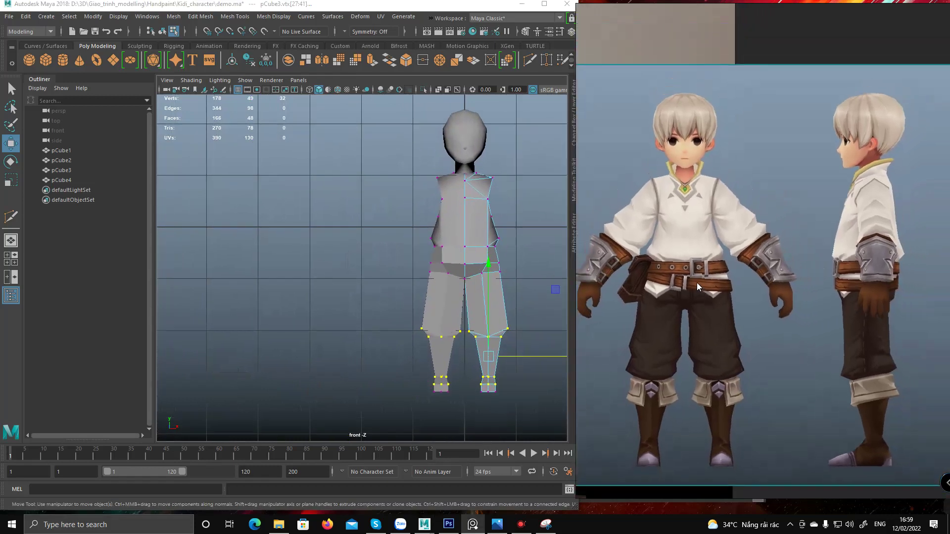
scroll(695, 277, down, 2)
scroll(693, 292, down, 2)
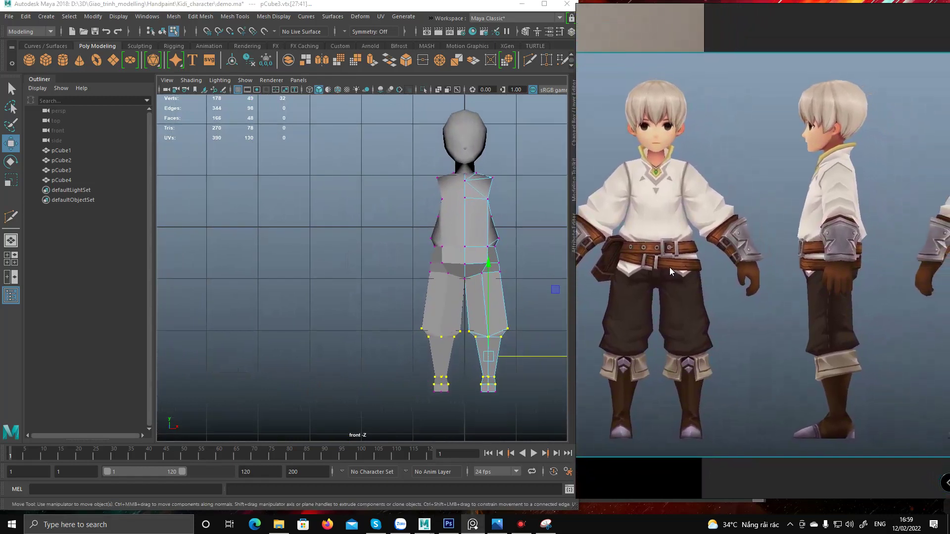
scroll(674, 268, down, 1)
scroll(673, 261, down, 2)
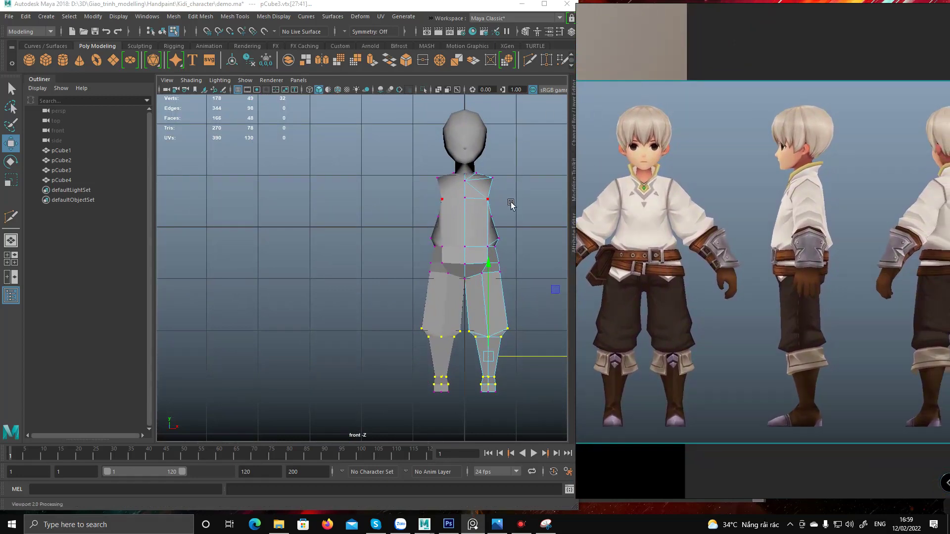
alt+middle_drag(511, 206, 484, 218)
scroll(484, 218, up, 2)
alt+right_drag(491, 232, 500, 232)
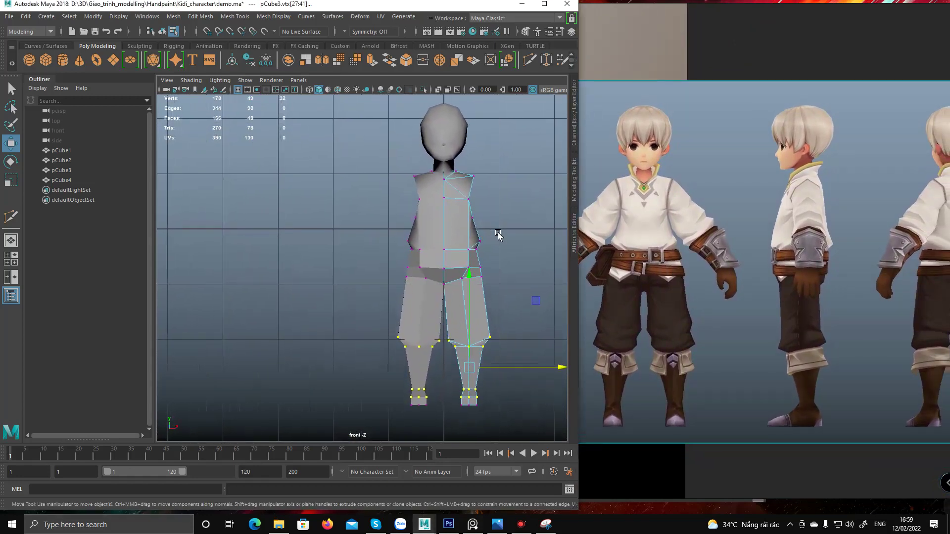
alt+middle_drag(499, 232, 496, 243)
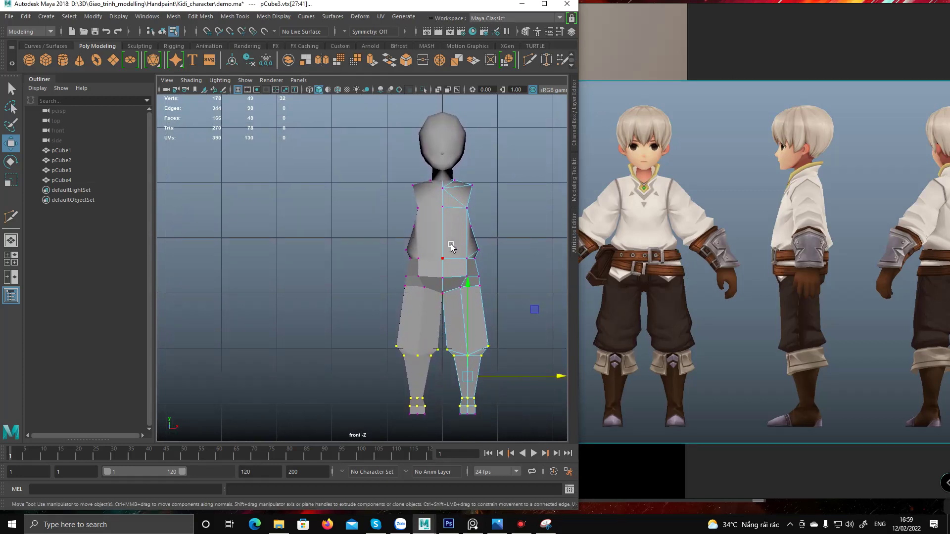
Raise the waist and hip points slightly in the front view, and raise the waist row a little further.
drag(482, 282, 484, 296)
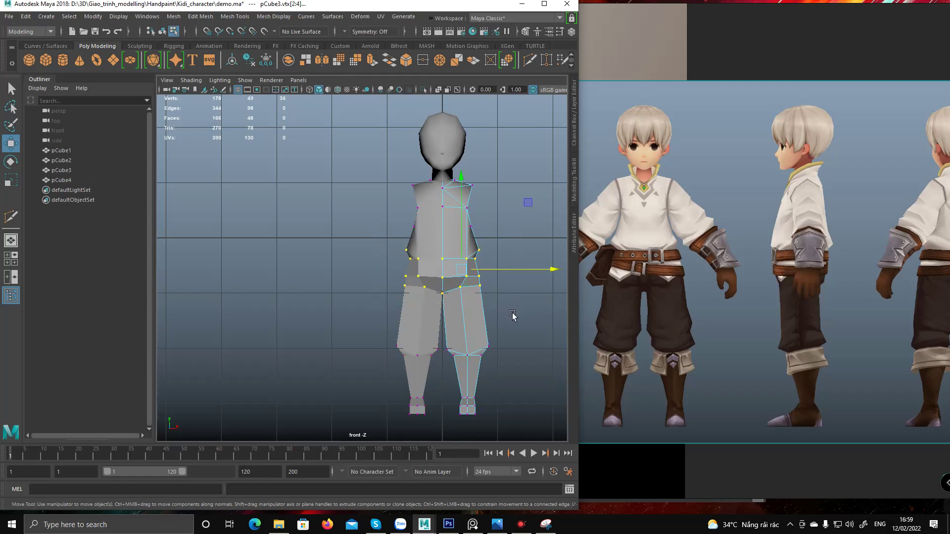
drag(461, 229, 465, 224)
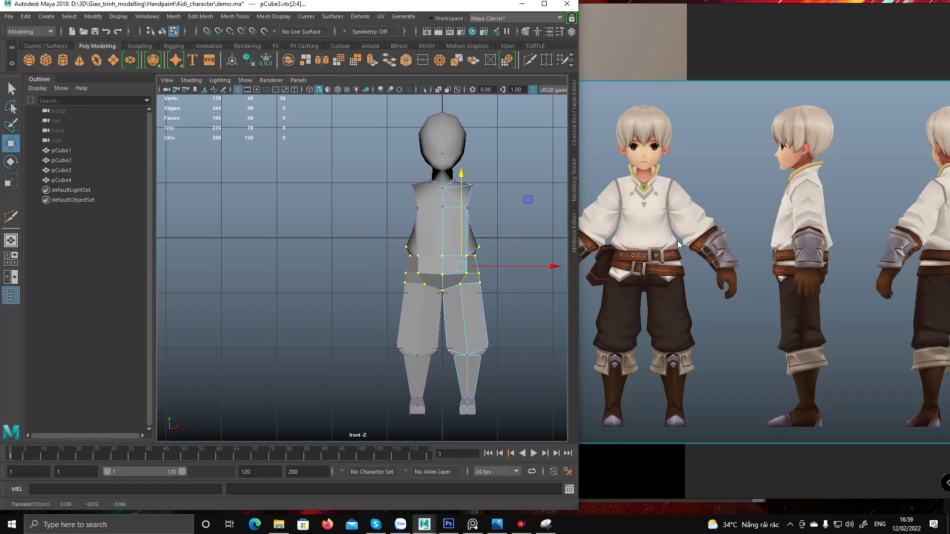
drag(371, 266, 372, 265)
drag(461, 218, 460, 215)
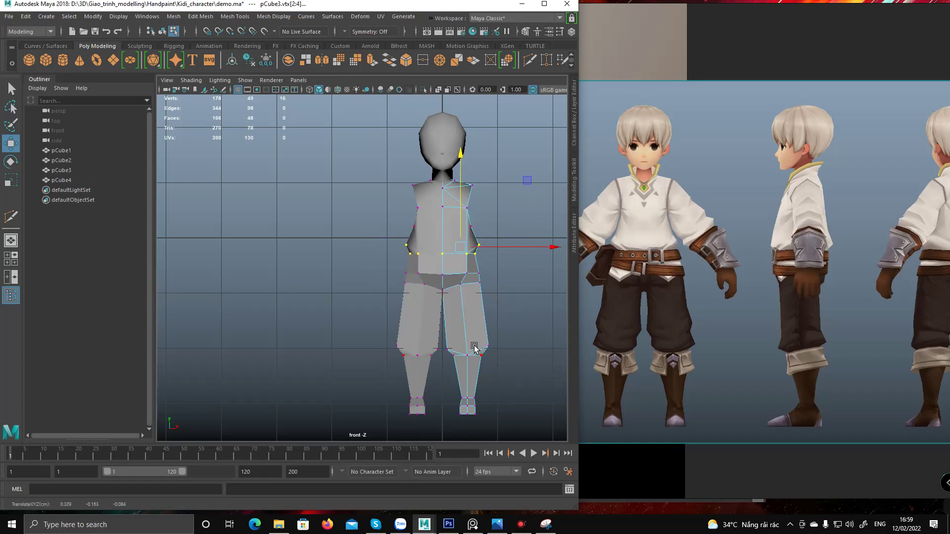
Lower the foot points slightly in the front view and shift the feet outward.
drag(456, 399, 505, 439)
drag(474, 362, 469, 365)
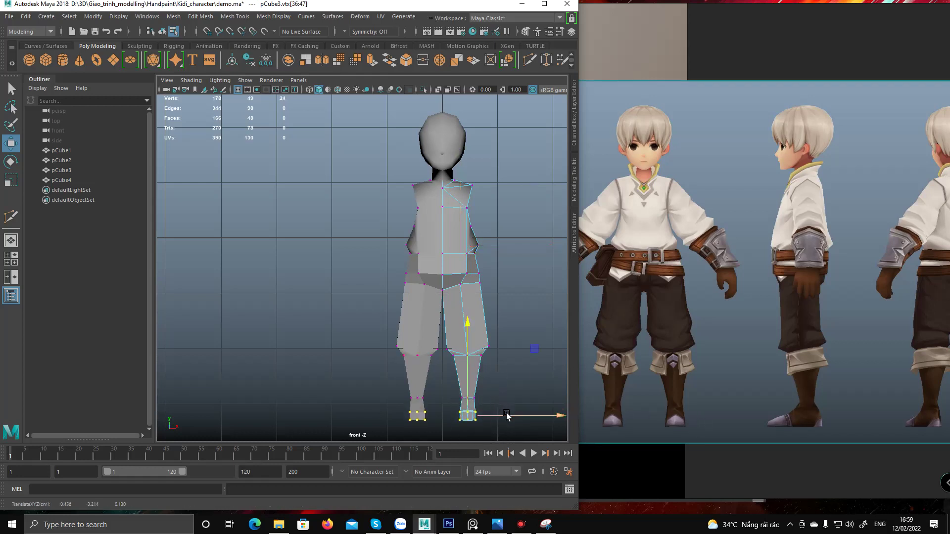
drag(455, 389, 519, 410)
drag(455, 386, 486, 416)
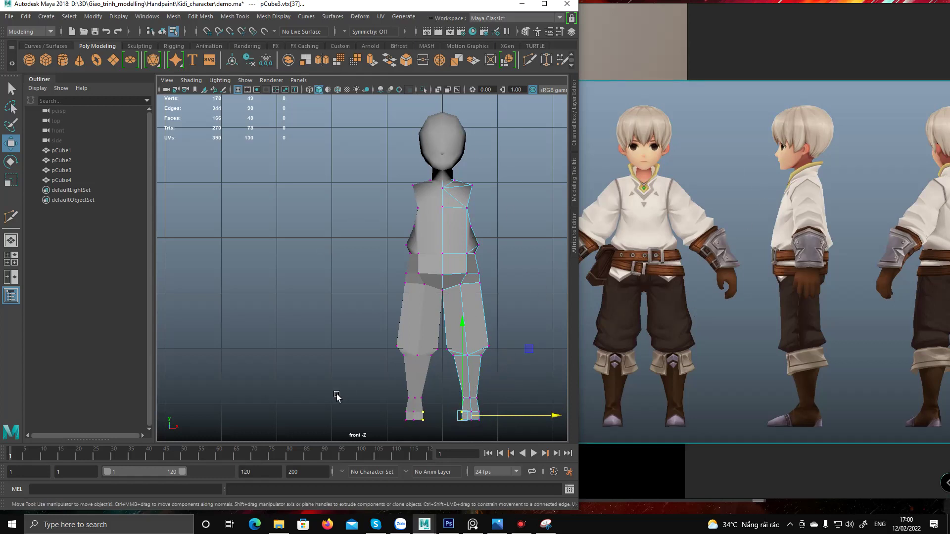
Switch from the front view to the perspective view and inspect the torso, trousers and feet from several angles.
alt+middle_drag(469, 300, 372, 364)
key(space)
key(space)
alt+drag(486, 199, 359, 263)
alt+middle_drag(359, 262, 351, 325)
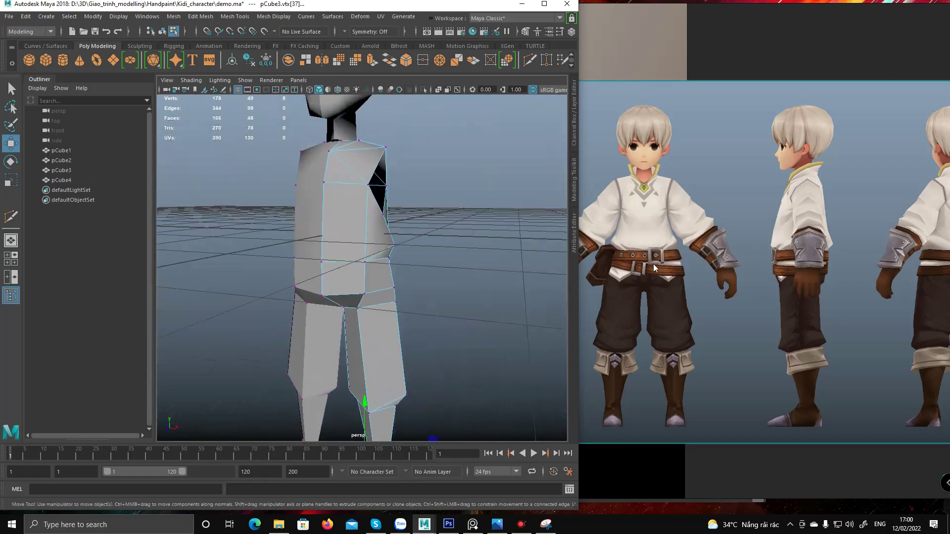
alt+drag(330, 269, 463, 285)
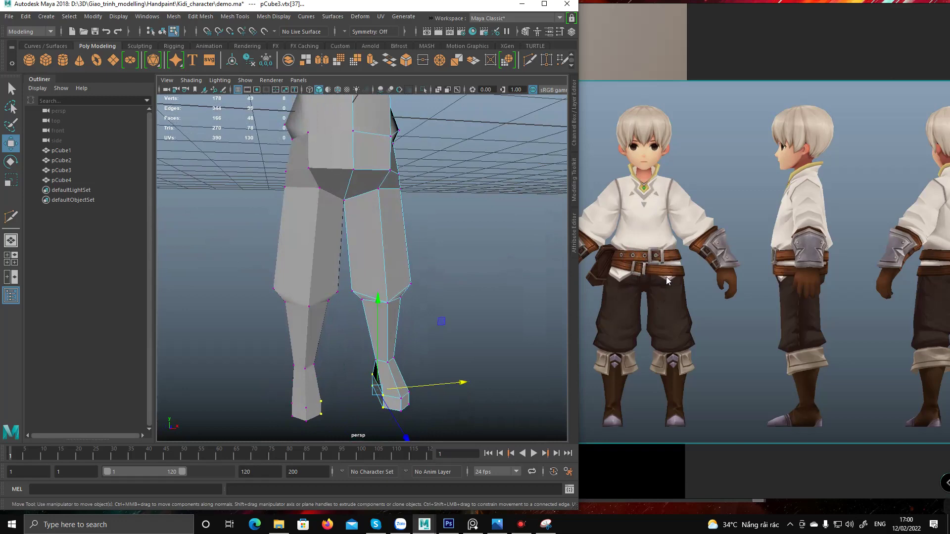
Examine the shirt, belts, sleeve and forearm guard closely in the front reference image.
scroll(692, 262, up, 5)
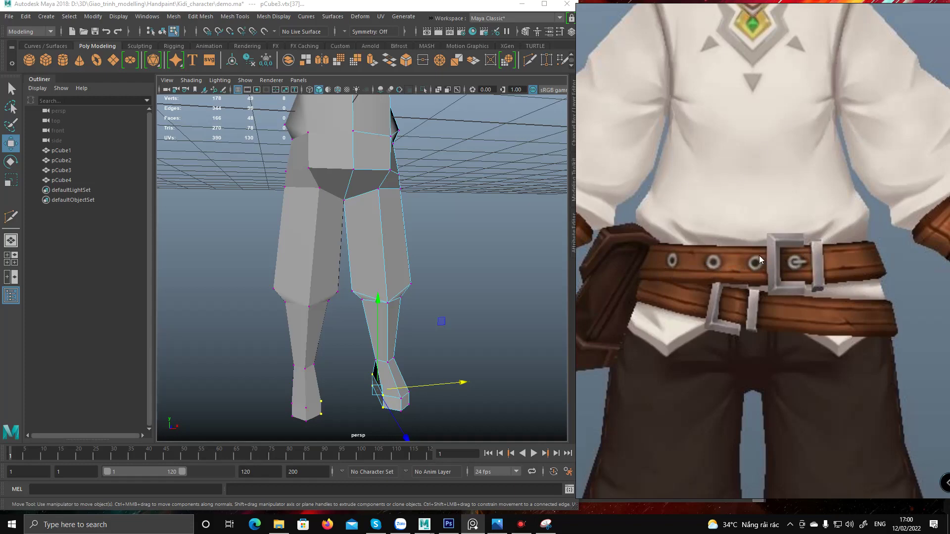
scroll(740, 178, up, 2)
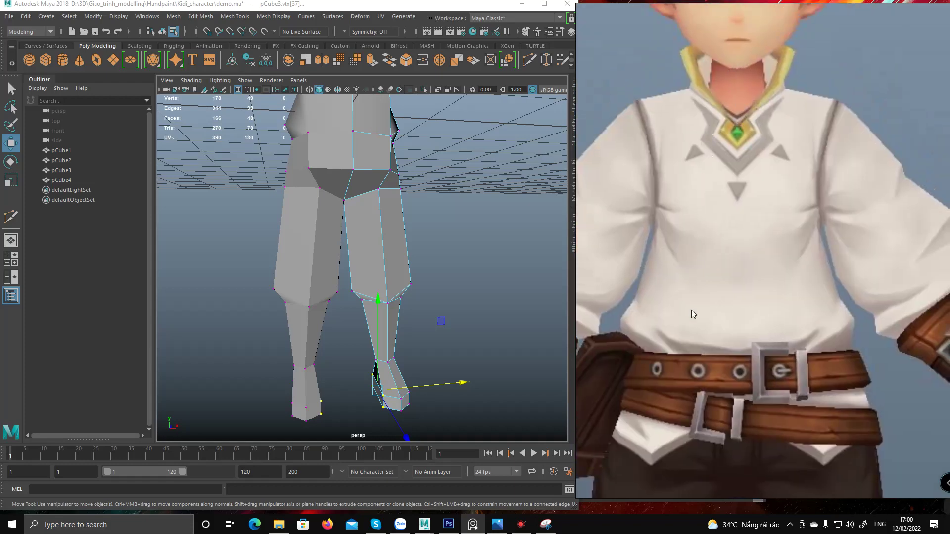
scroll(695, 292, down, 5)
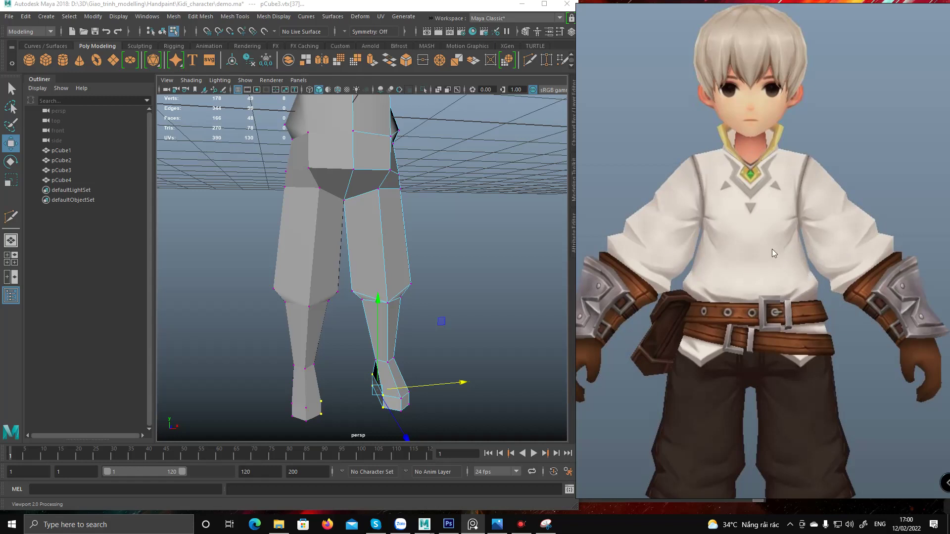
alt+middle_drag(398, 167, 374, 247)
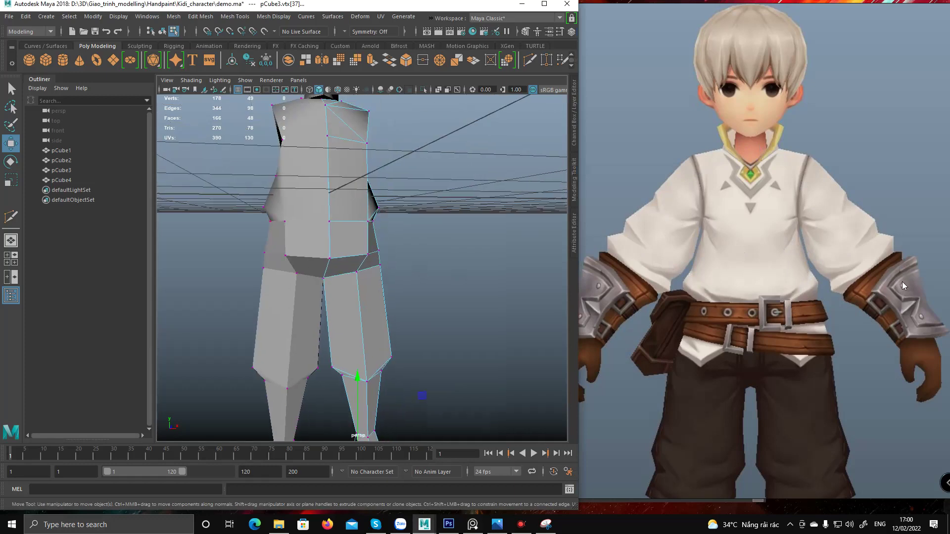
scroll(810, 304, up, 6)
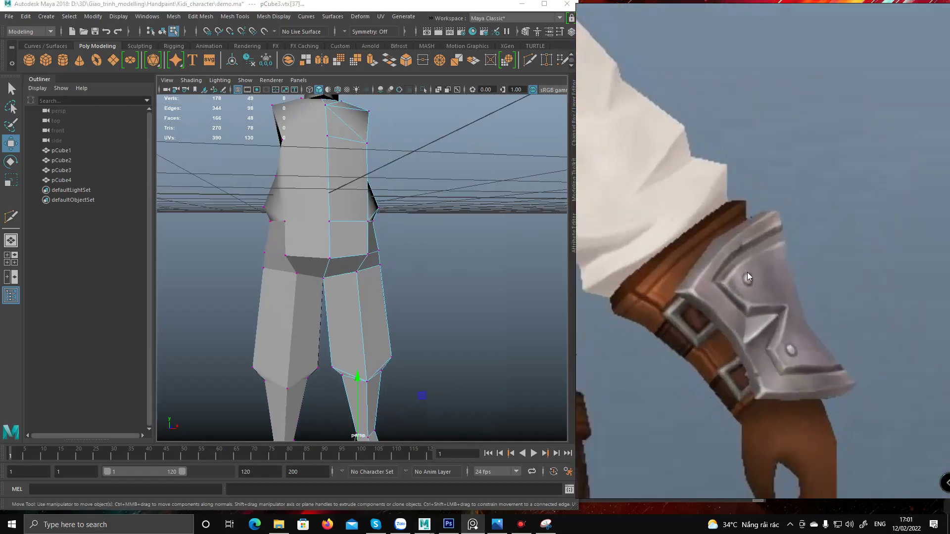
scroll(747, 272, down, 3)
scroll(700, 275, up, 3)
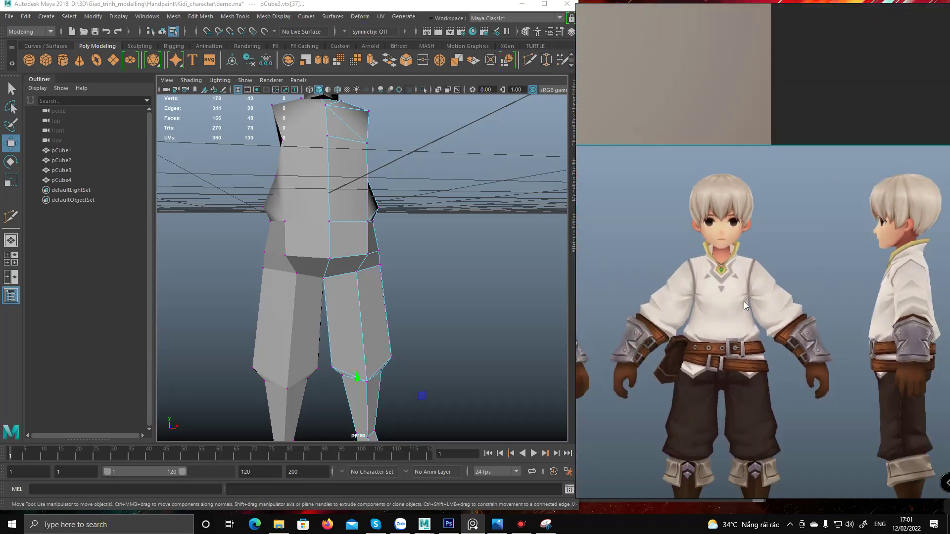
Deselect the foot points and inspect the model's upper body around the open armhole in perspective.
click(307, 313)
alt+middle_drag(307, 314, 300, 403)
mouse_move(517, 521)
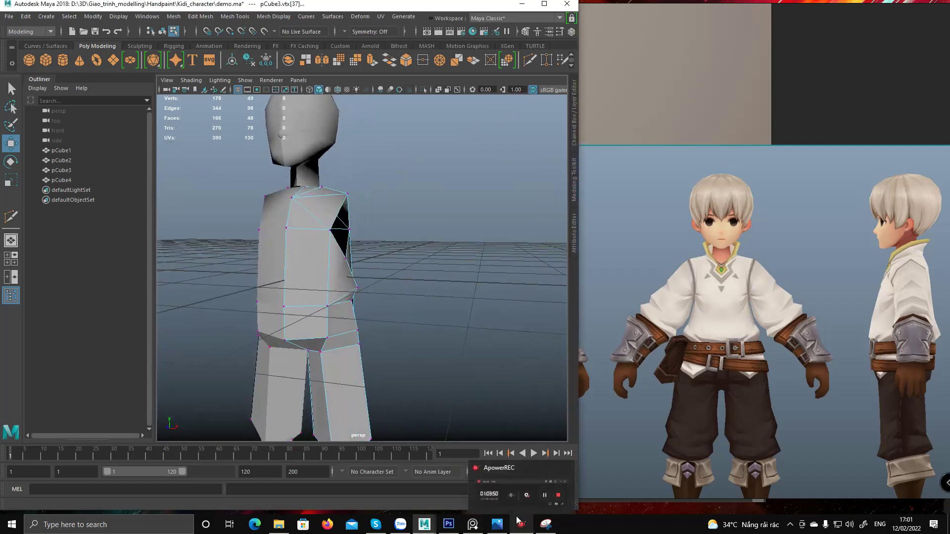